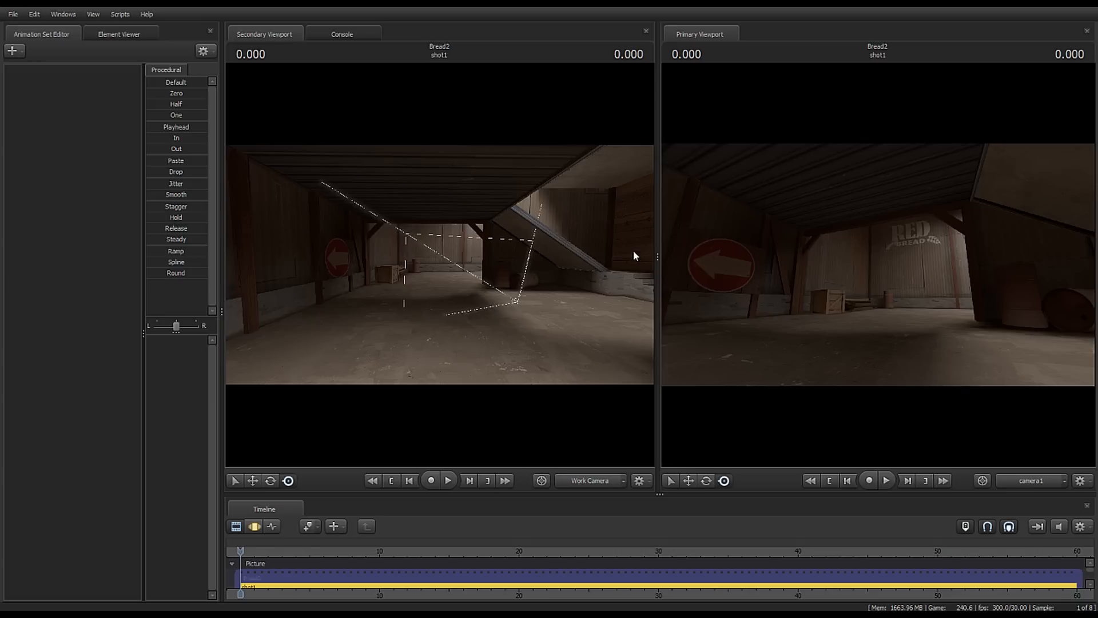
Step: Switch the timeline to the Motion Editor and split the space roughly evenly between the secondary and primary viewports
{"action": "left_click_drag", "start_coordinate": [549, 319], "coordinate": [588, 267]}
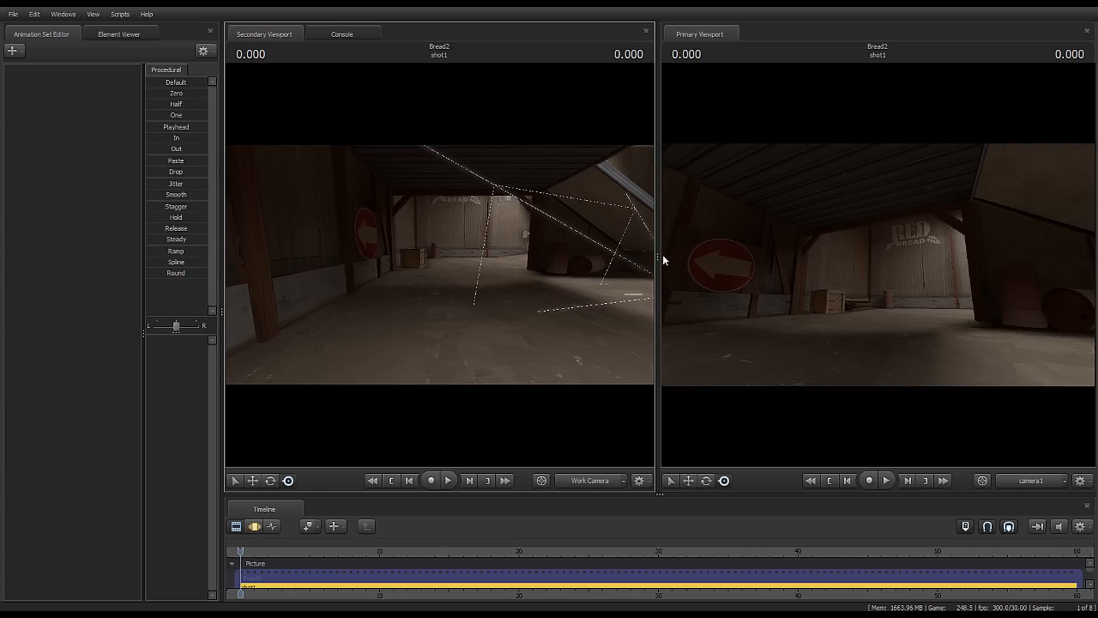
{"action": "left_click_drag", "start_coordinate": [661, 254], "coordinate": [227, 316]}
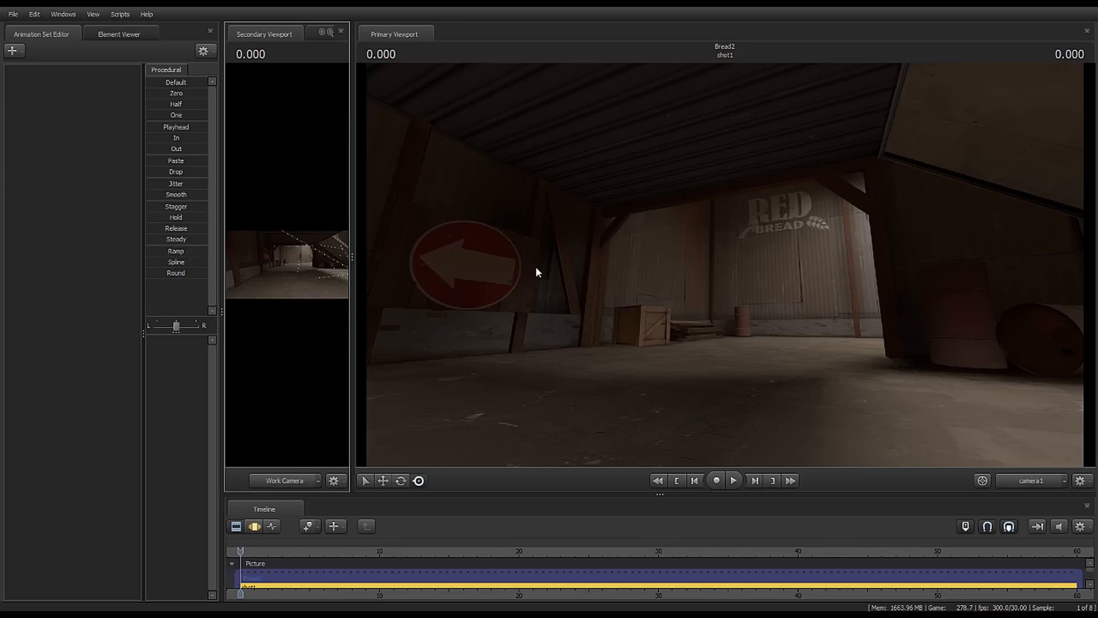
{"action": "key", "text": "F3"}
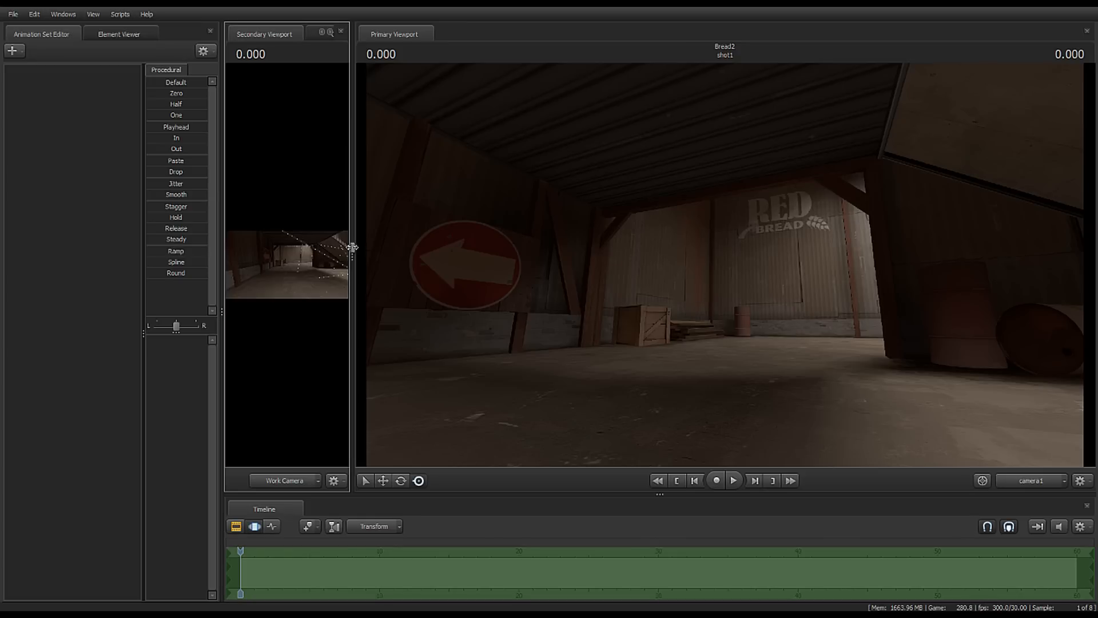
{"action": "left_click_drag", "start_coordinate": [350, 261], "coordinate": [627, 263]}
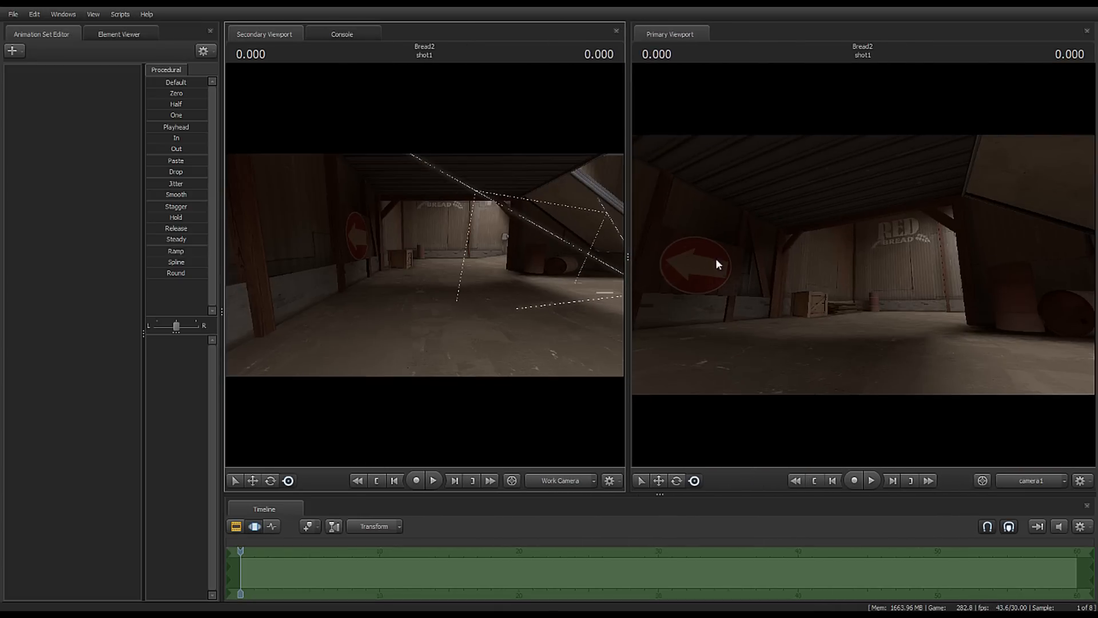
Step: Create an animation set for a new model, filtering the model list by "hwm" and choosing player\hwm\soldier.mdl
{"action": "right_click", "coordinate": [78, 178]}
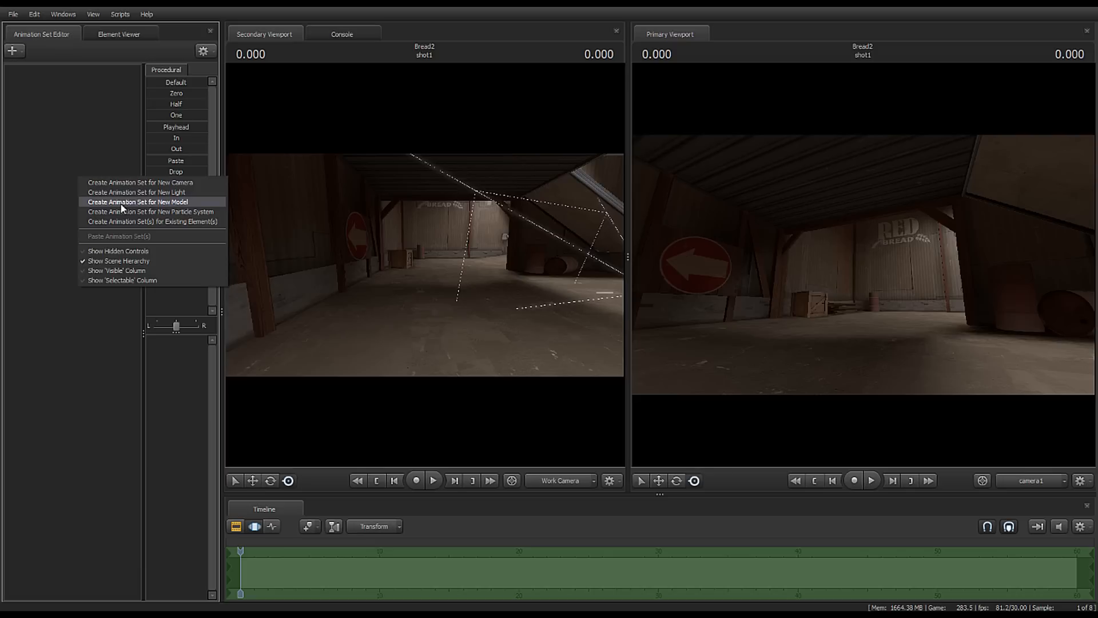
{"action": "left_click", "coordinate": [121, 204]}
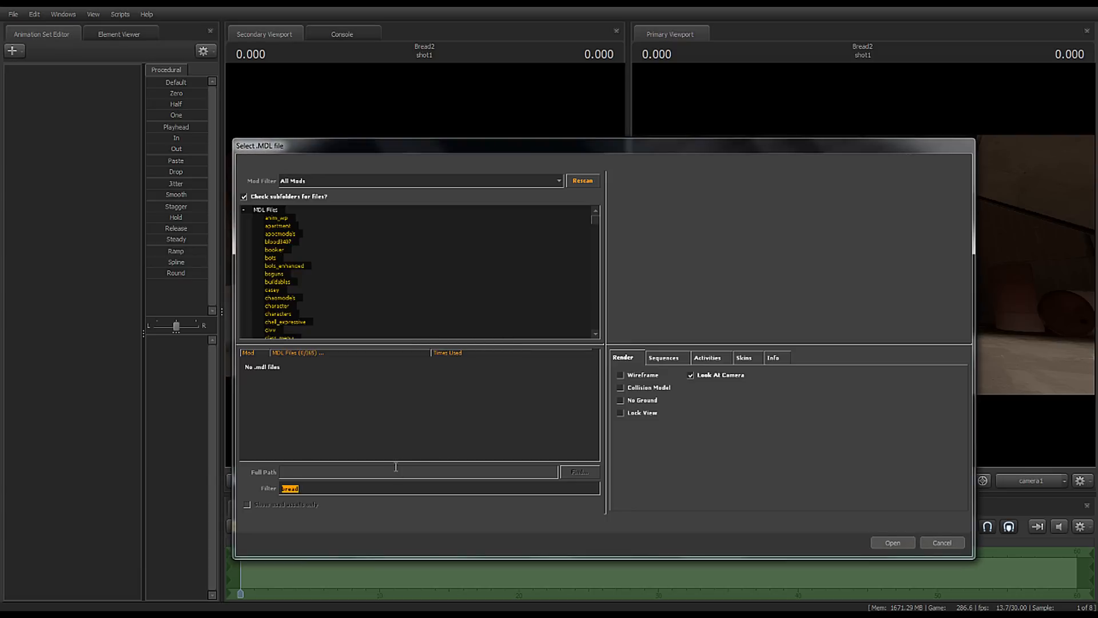
{"action": "type", "text": "hwm"}
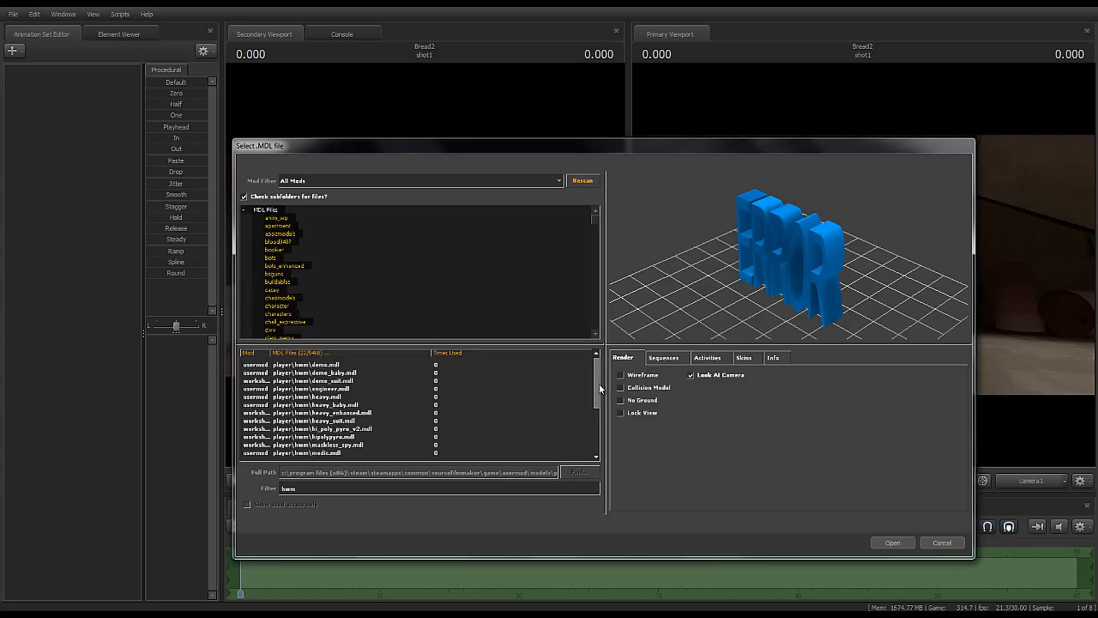
{"action": "left_click_drag", "start_coordinate": [600, 389], "coordinate": [605, 432]}
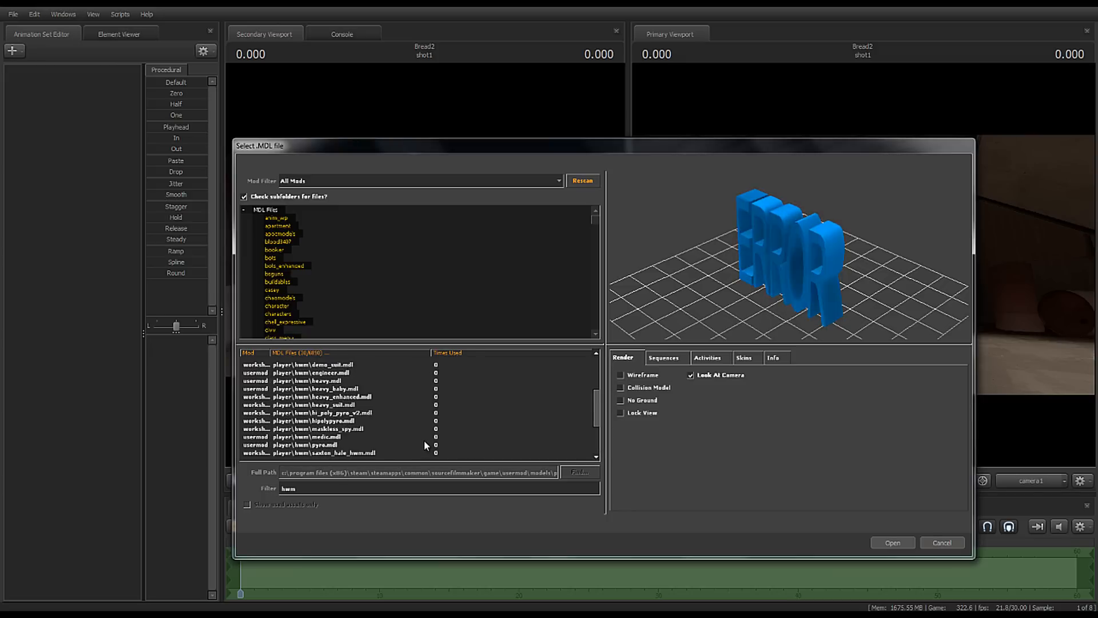
{"action": "scroll", "coordinate": [428, 413], "scroll_direction": "down", "scroll_amount": 1}
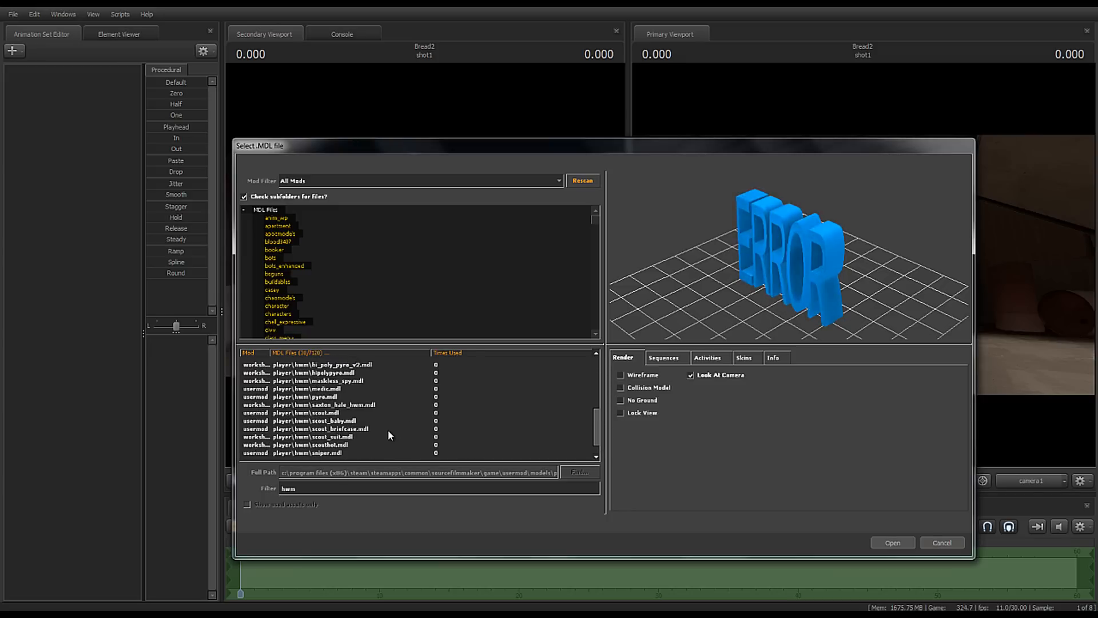
{"action": "scroll", "coordinate": [389, 436], "scroll_direction": "down", "scroll_amount": 1}
{"action": "scroll", "coordinate": [321, 455], "scroll_direction": "up", "scroll_amount": 3}
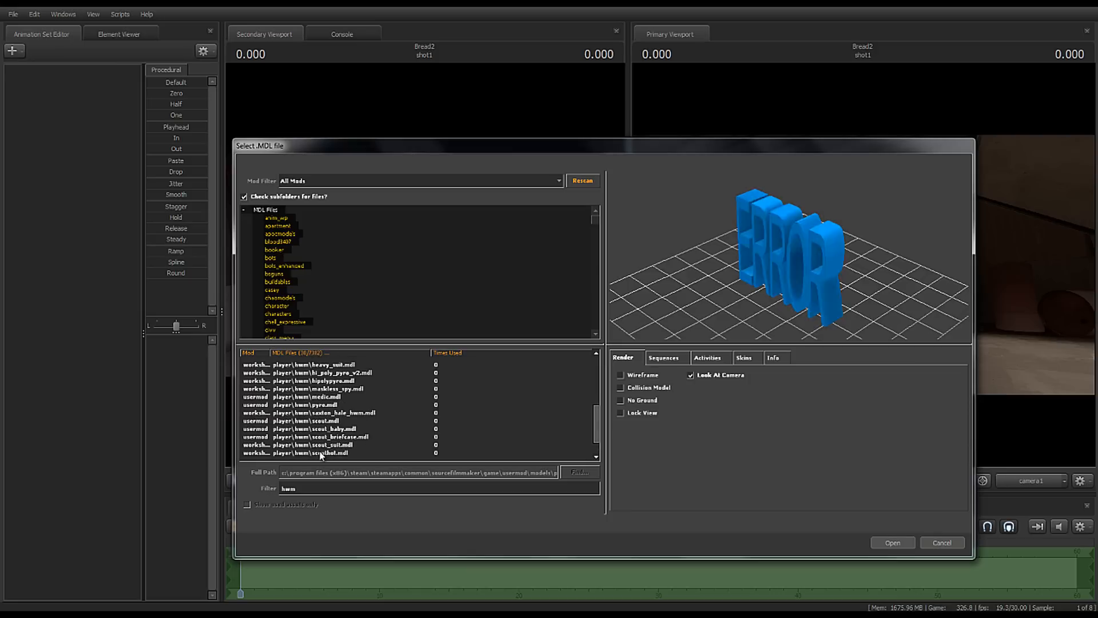
{"action": "scroll", "coordinate": [321, 454], "scroll_direction": "down", "scroll_amount": 2}
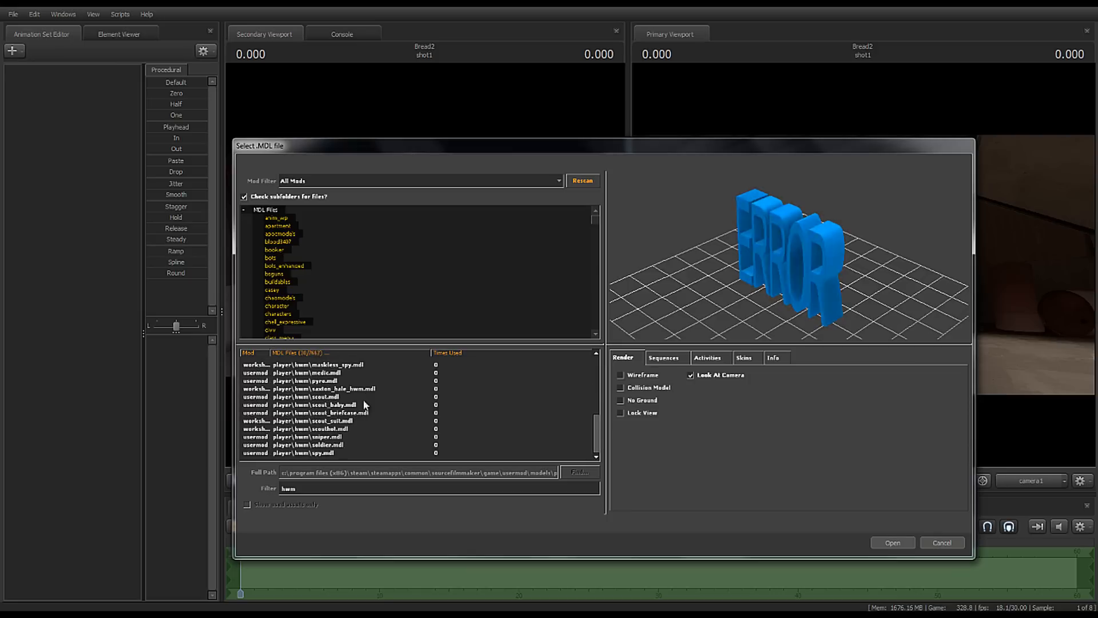
{"action": "left_click", "coordinate": [336, 445]}
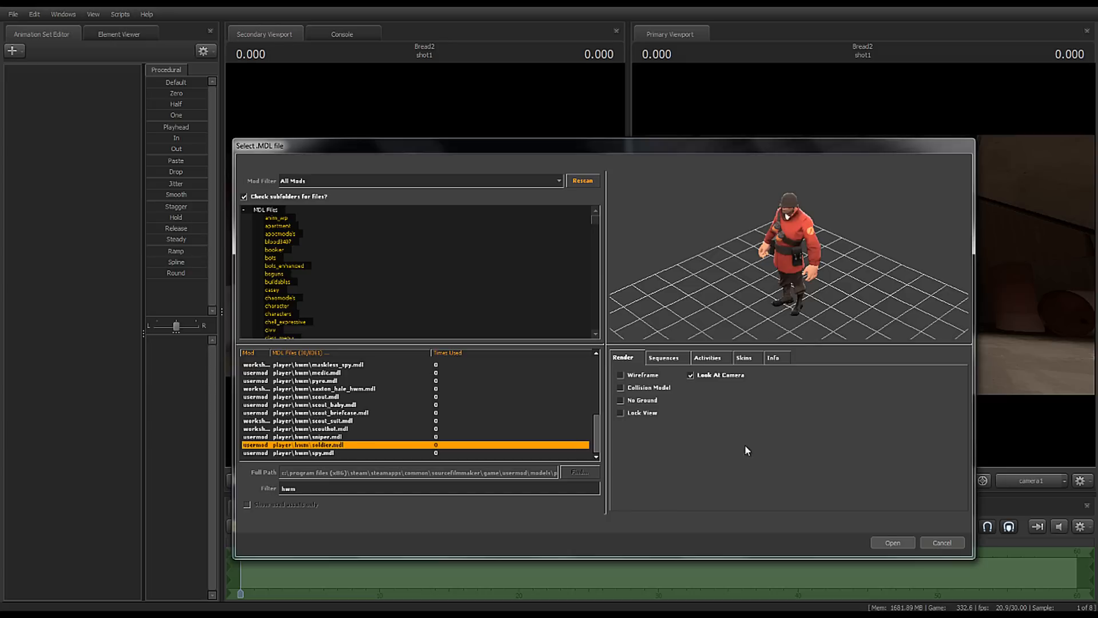
{"action": "left_click", "coordinate": [894, 542]}
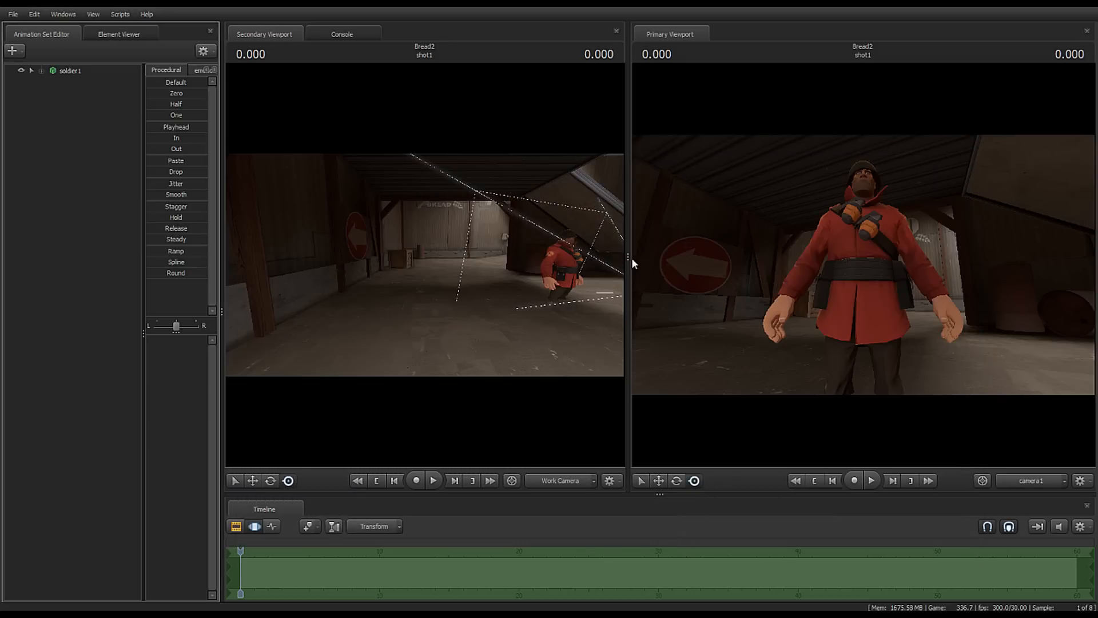
Step: Move soldier1 away from the camera, deeper into the warehouse near the wooden crate
{"action": "left_click_drag", "start_coordinate": [629, 257], "coordinate": [550, 257]}
{"action": "left_click", "coordinate": [68, 71]}
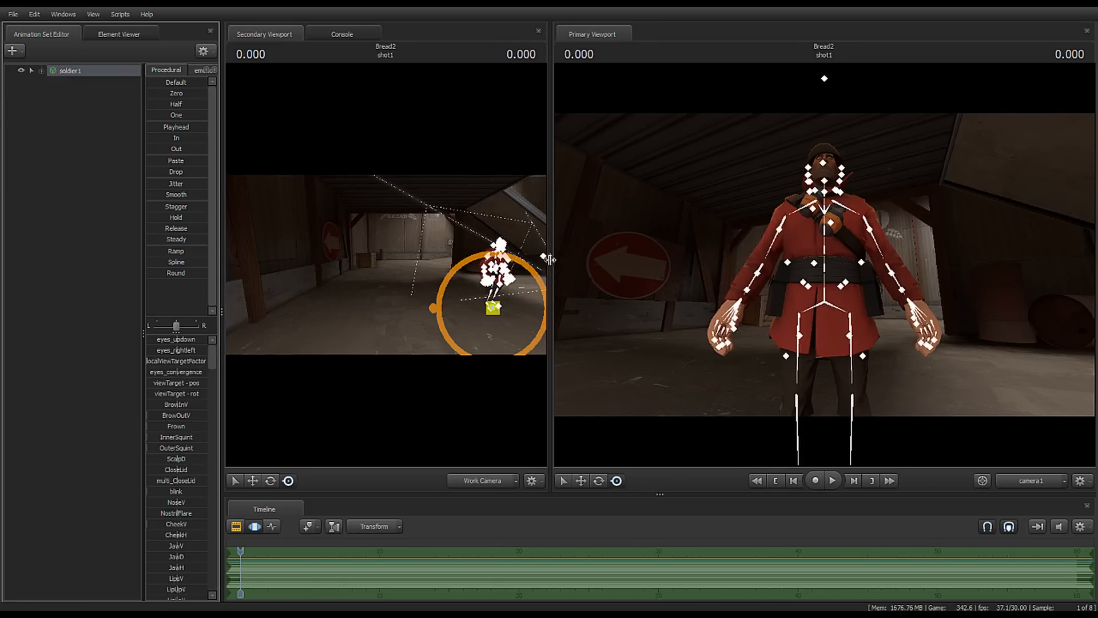
{"action": "left_click_drag", "start_coordinate": [551, 262], "coordinate": [826, 264]}
{"action": "left_click_drag", "start_coordinate": [524, 265], "coordinate": [430, 265]}
{"action": "key", "text": "w"}
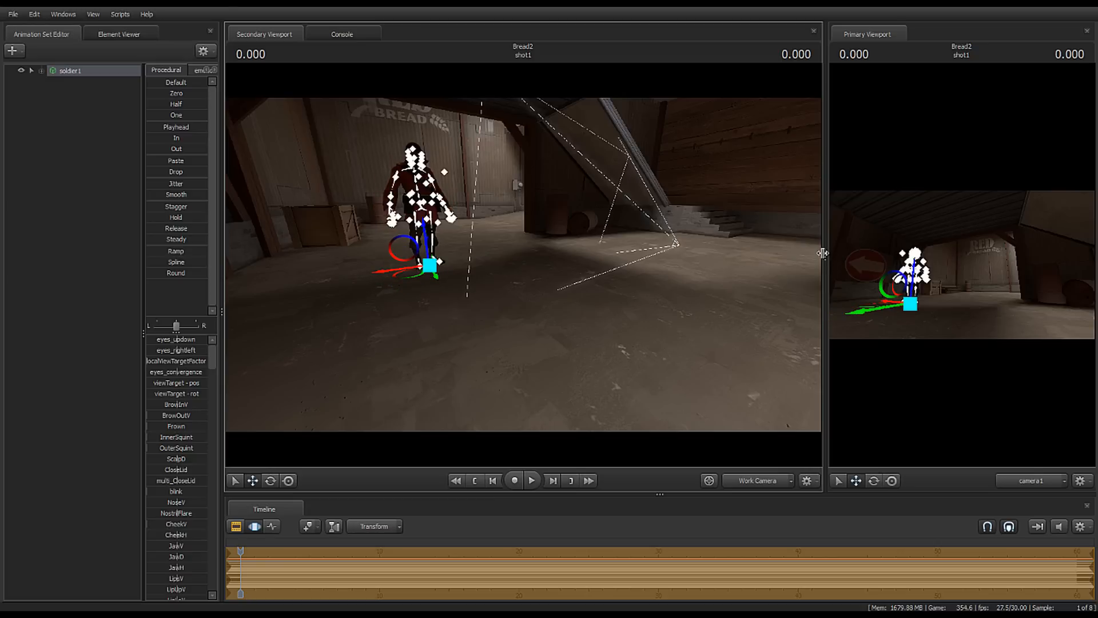
Step: Rotate soldier1 slightly about its vertical axis and shift it sideways in front of the wooden crate, as seen through camera1
{"action": "left_click_drag", "start_coordinate": [823, 253], "coordinate": [449, 253]}
{"action": "key", "text": "e"}
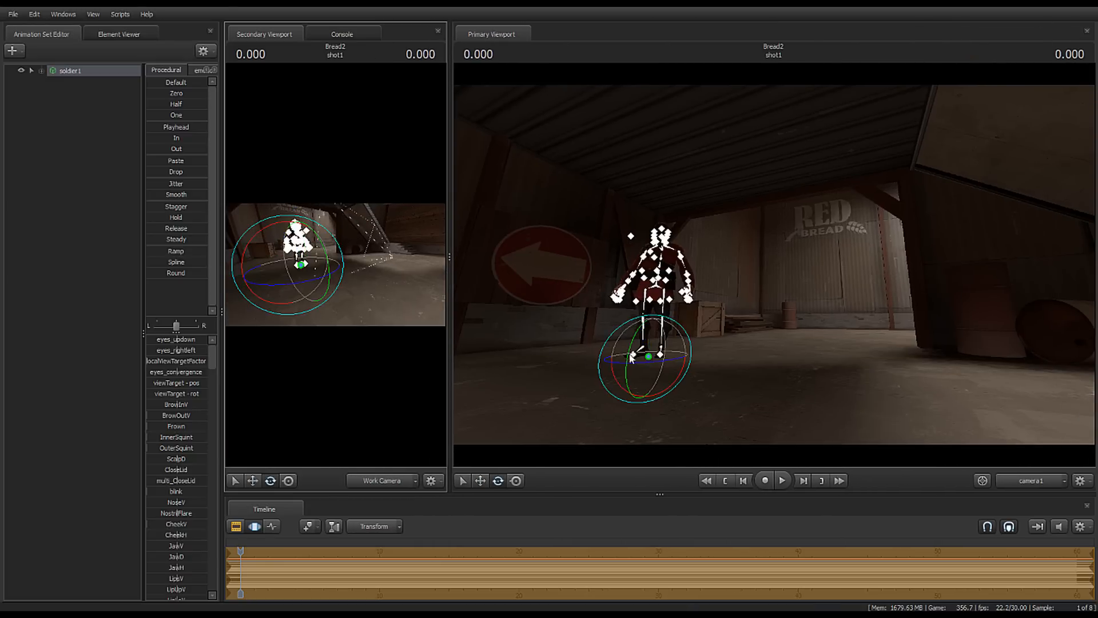
{"action": "left_click", "coordinate": [667, 359]}
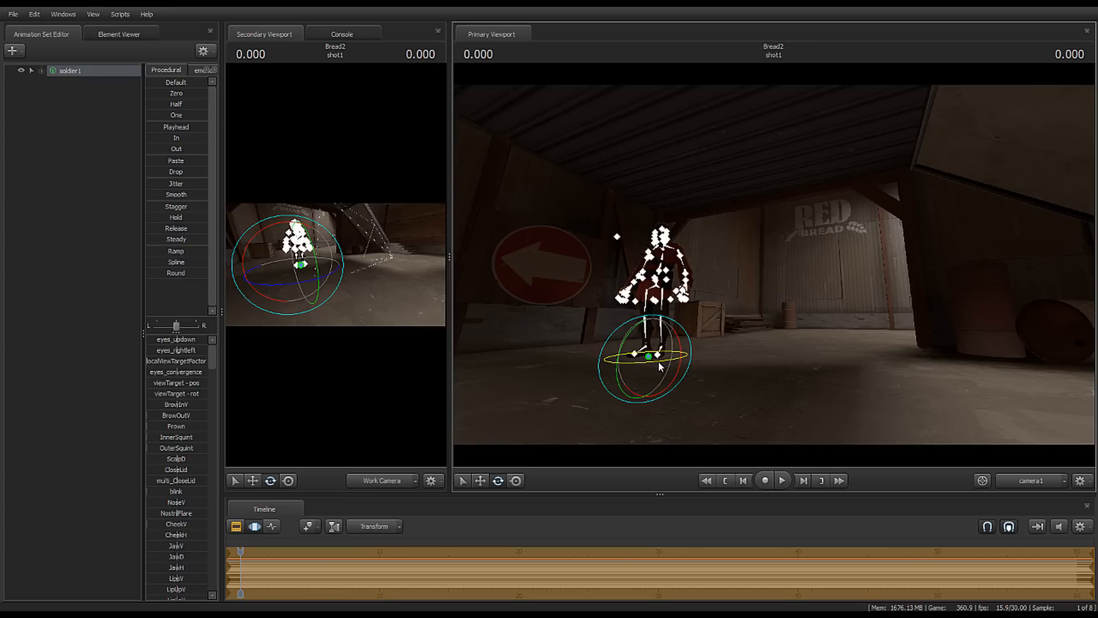
{"action": "key", "text": "w"}
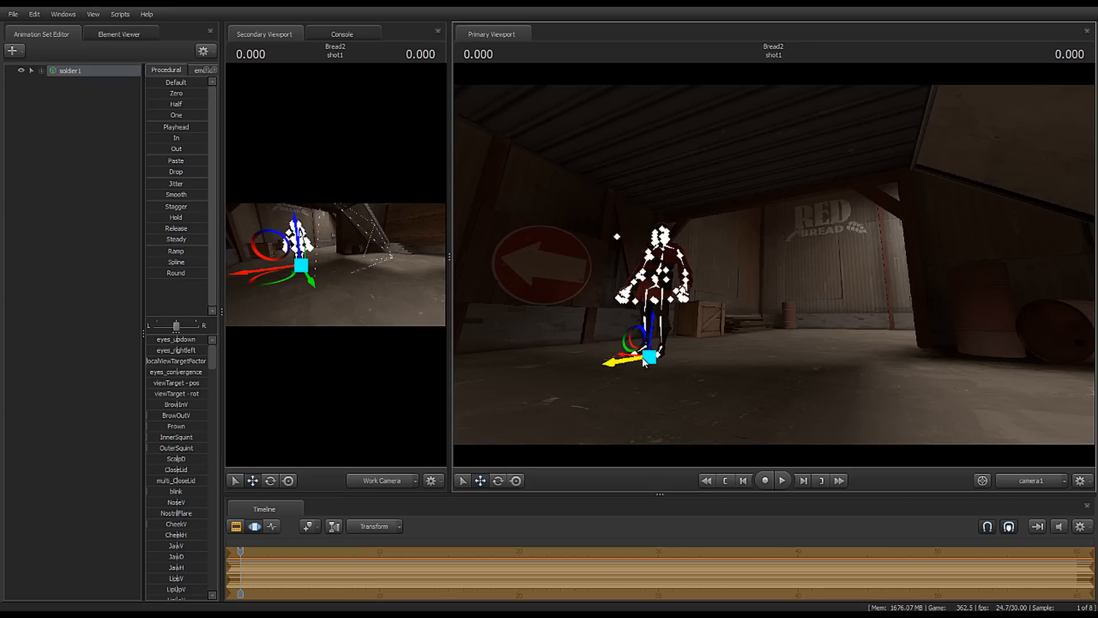
{"action": "left_click_drag", "start_coordinate": [648, 362], "coordinate": [695, 358]}
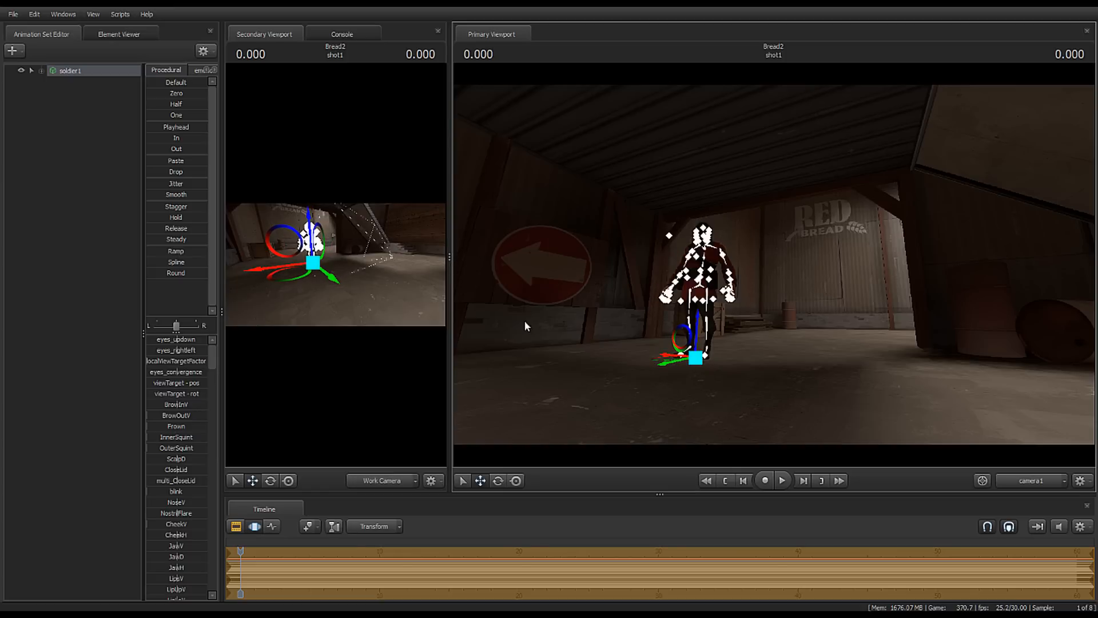
Step: Create an animation set for a new model using player\hwm\engineer.mdl
{"action": "right_click", "coordinate": [74, 161]}
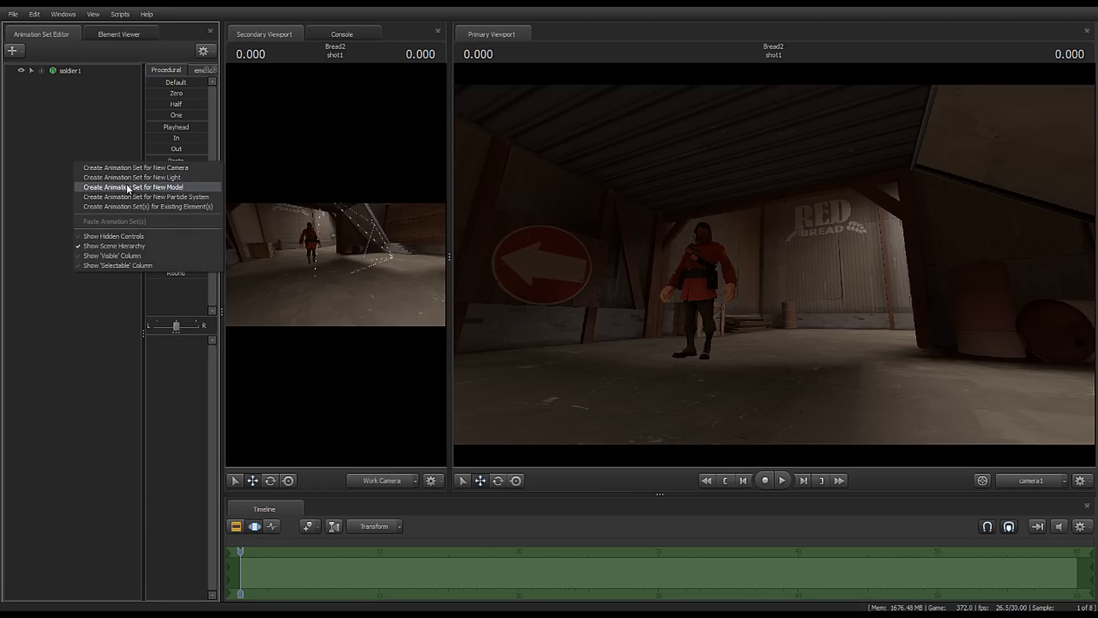
{"action": "left_click", "coordinate": [126, 187]}
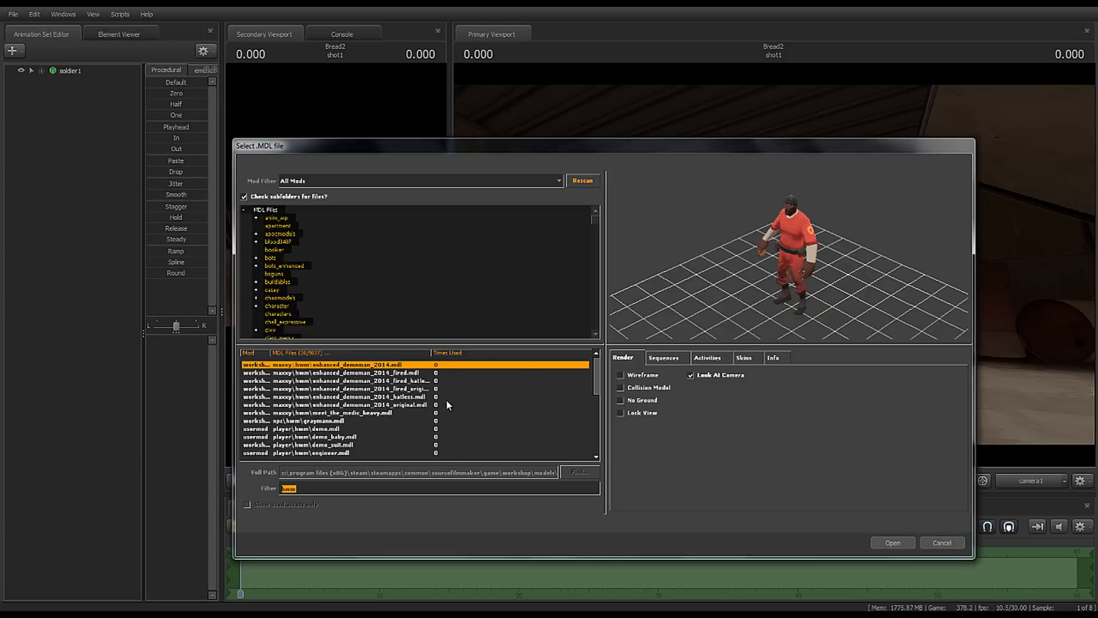
{"action": "scroll", "coordinate": [371, 395], "scroll_direction": "down", "scroll_amount": 2}
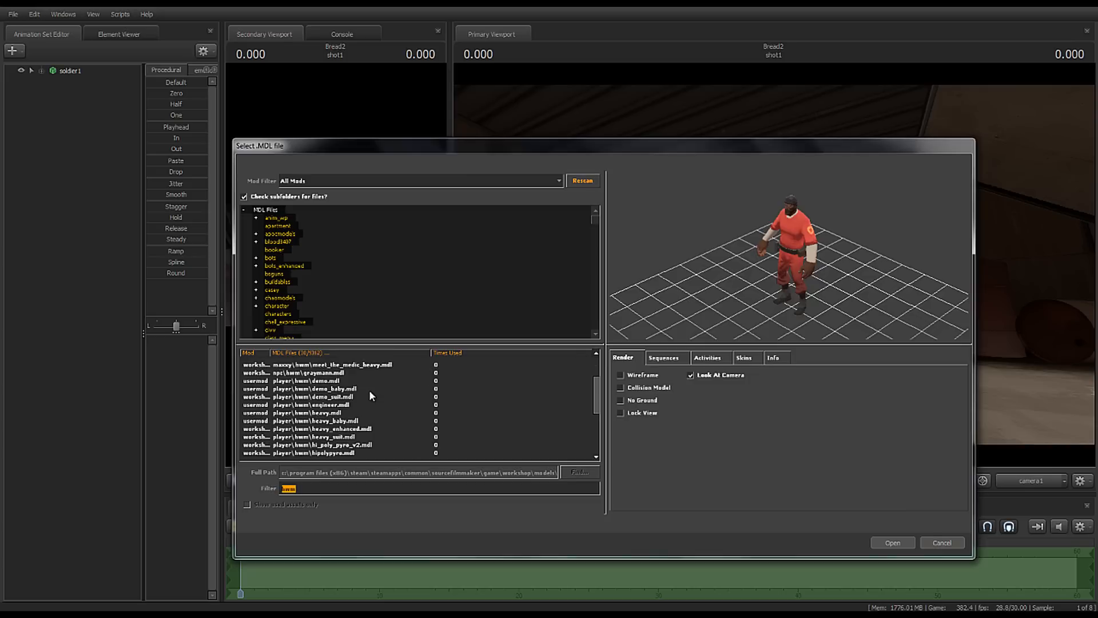
{"action": "left_click", "coordinate": [324, 406]}
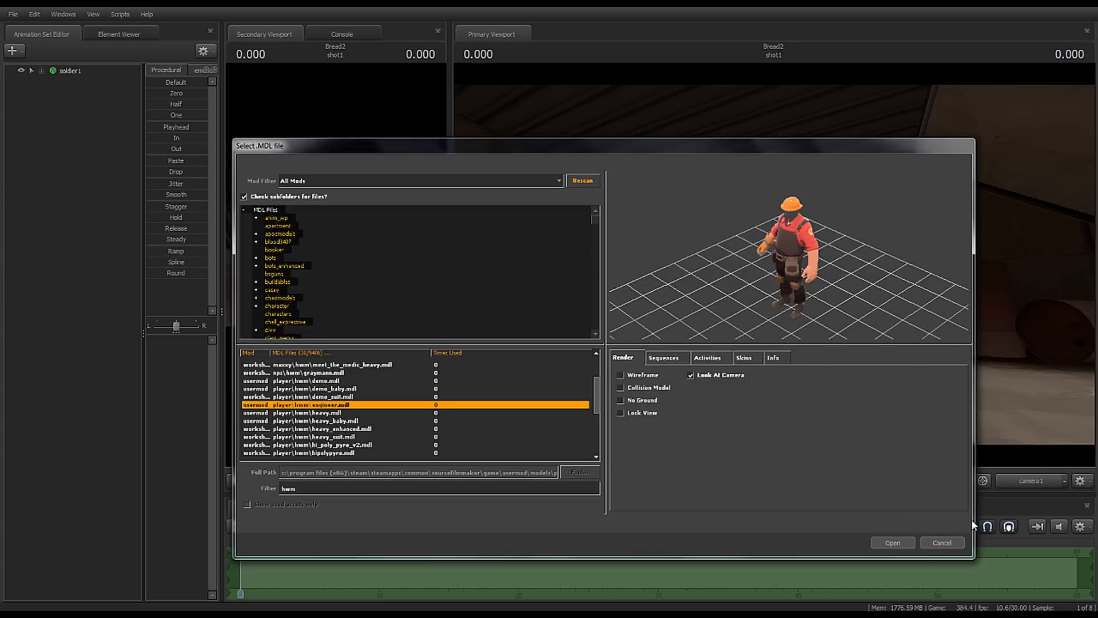
{"action": "left_click", "coordinate": [894, 543]}
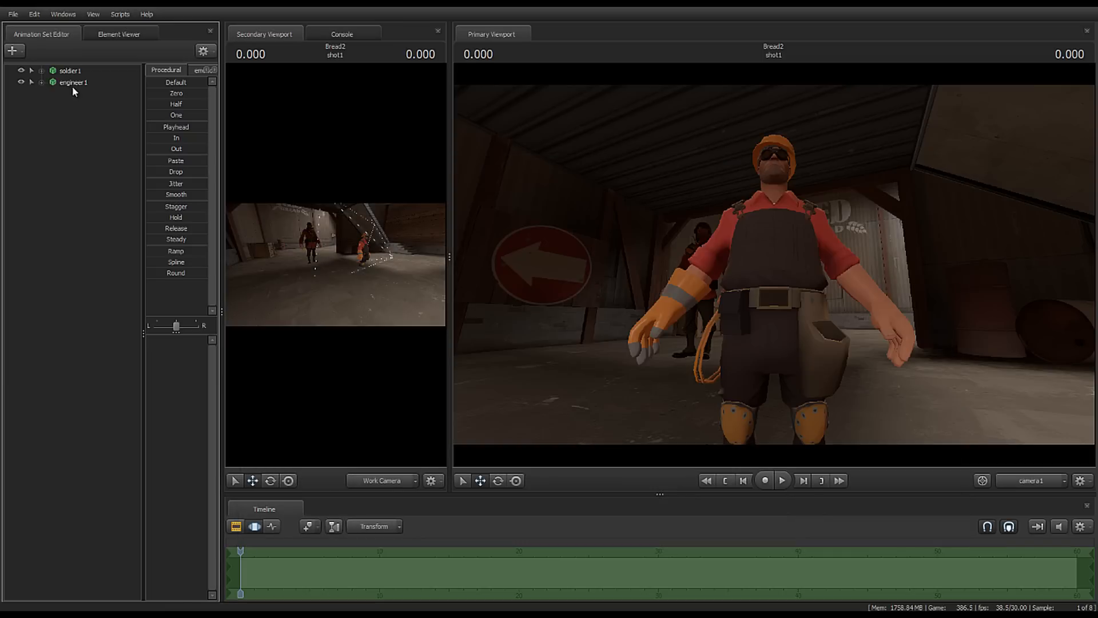
Step: Move engineer1 back into the warehouse, slightly behind and beside the soldier, and deselect it
{"action": "left_click", "coordinate": [73, 83]}
{"action": "left_click_drag", "start_coordinate": [448, 251], "coordinate": [897, 278]}
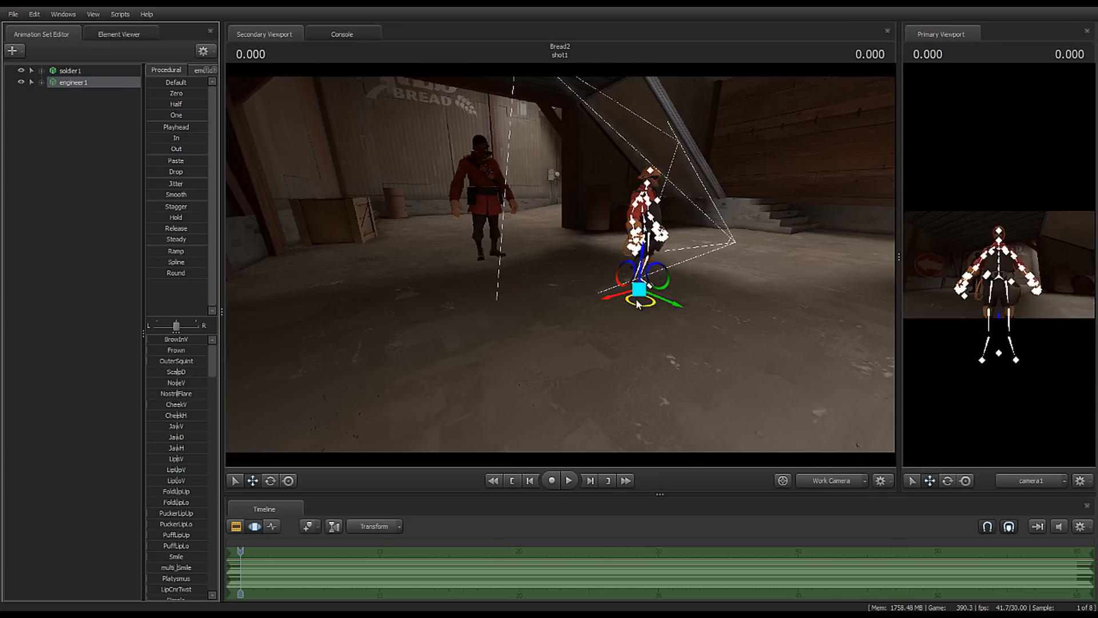
{"action": "left_click_drag", "start_coordinate": [638, 302], "coordinate": [433, 241]}
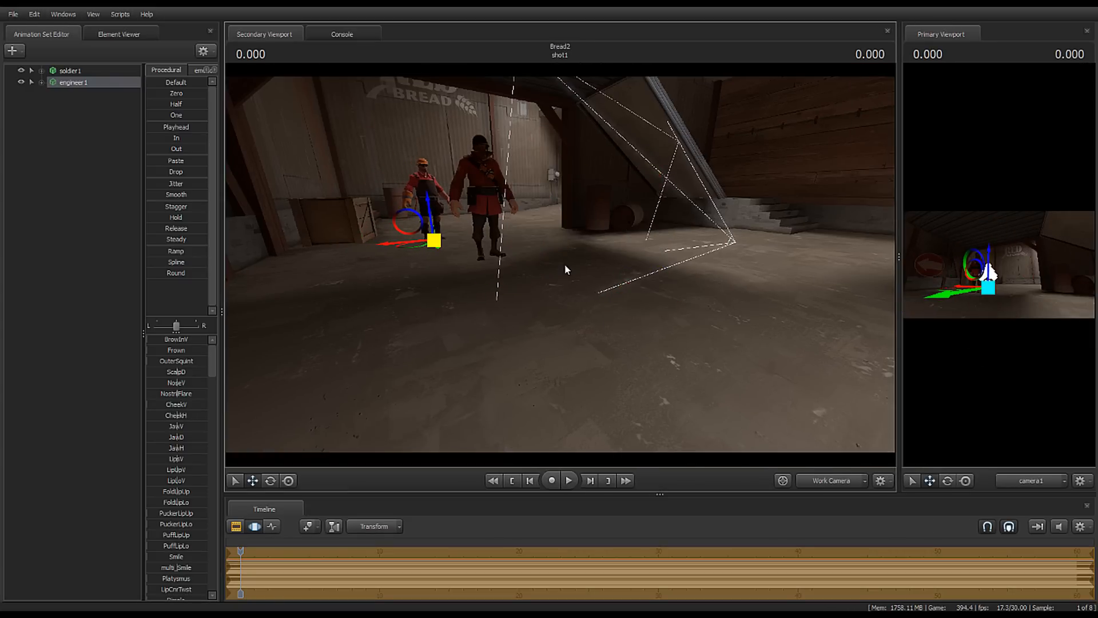
{"action": "left_click", "coordinate": [48, 213]}
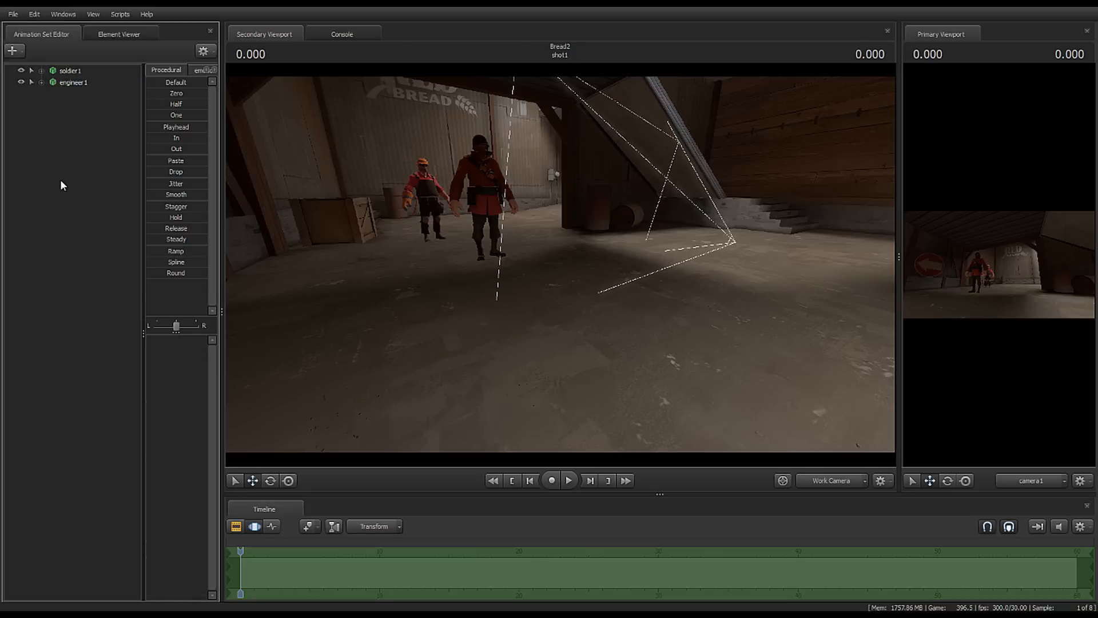
Step: Create an animation set for a new model using player\hwm\medic.mdl
{"action": "right_click", "coordinate": [63, 184]}
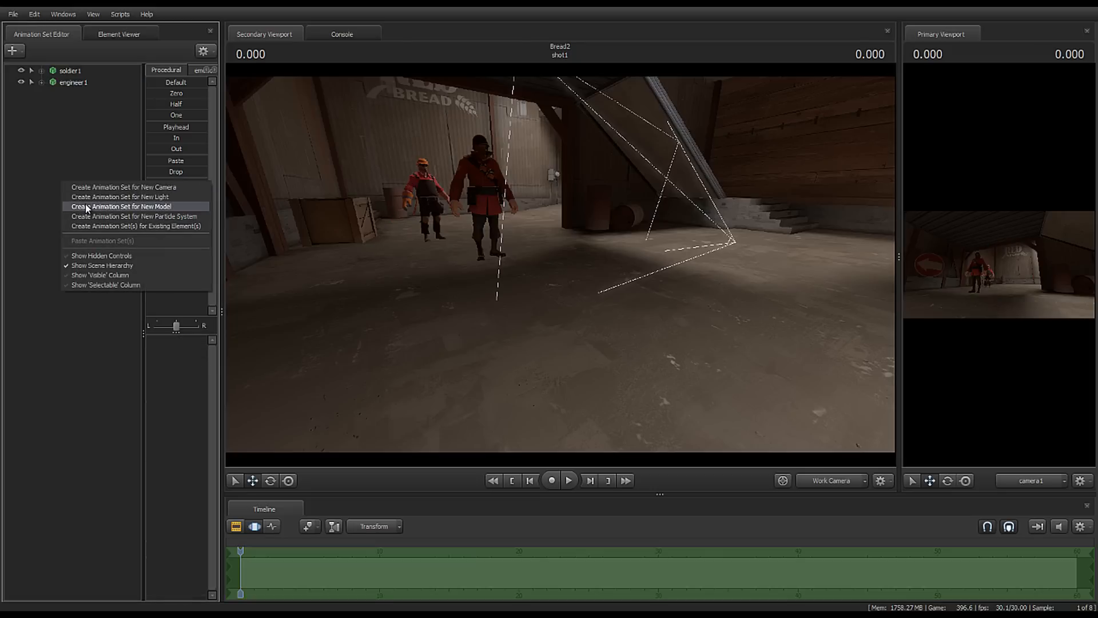
{"action": "left_click", "coordinate": [87, 207]}
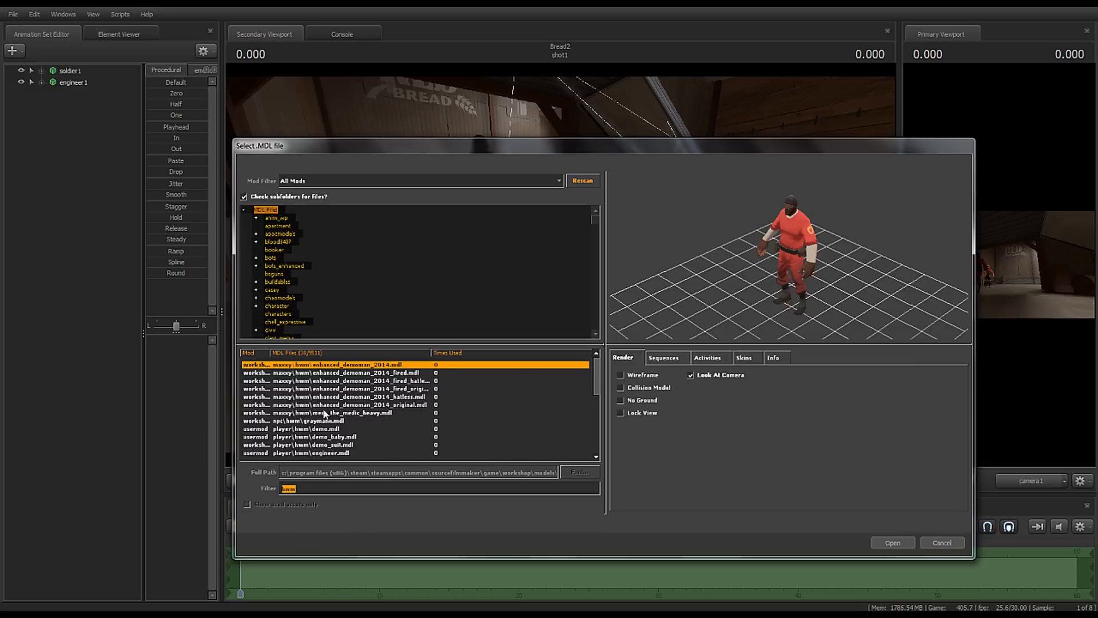
{"action": "scroll", "coordinate": [377, 388], "scroll_direction": "down", "scroll_amount": 2}
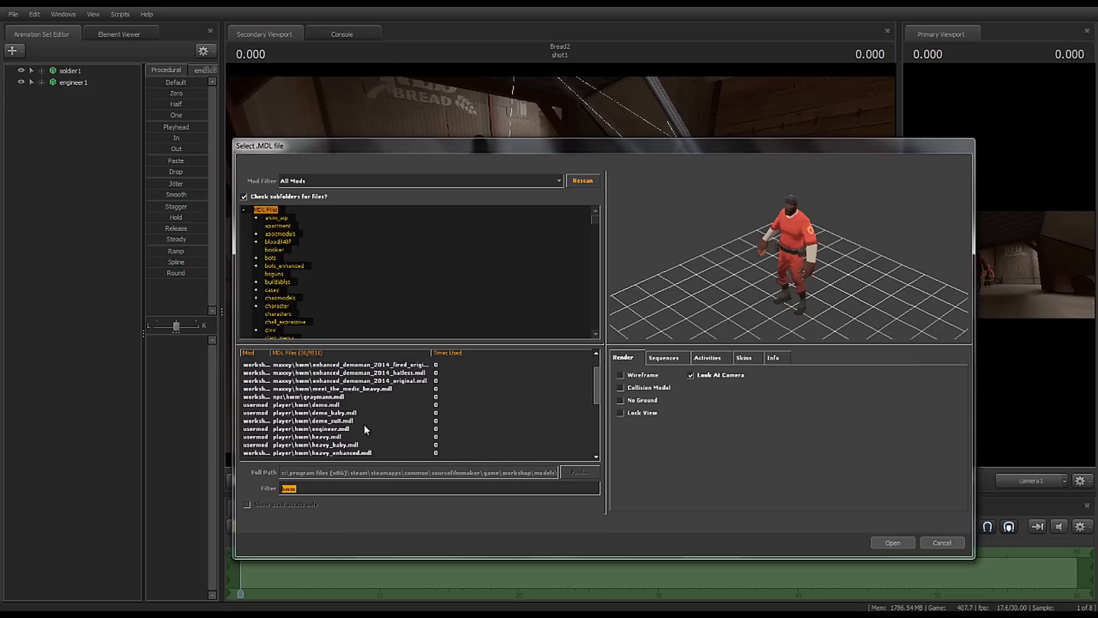
{"action": "scroll", "coordinate": [364, 424], "scroll_direction": "down", "scroll_amount": 3}
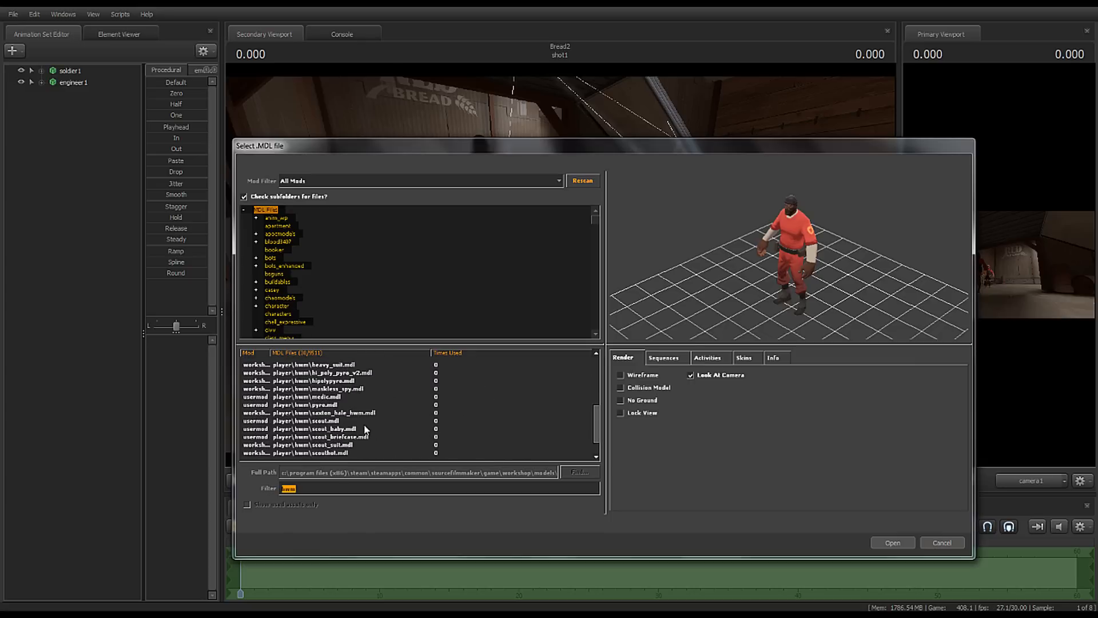
{"action": "left_click", "coordinate": [325, 398]}
{"action": "left_click", "coordinate": [891, 541]}
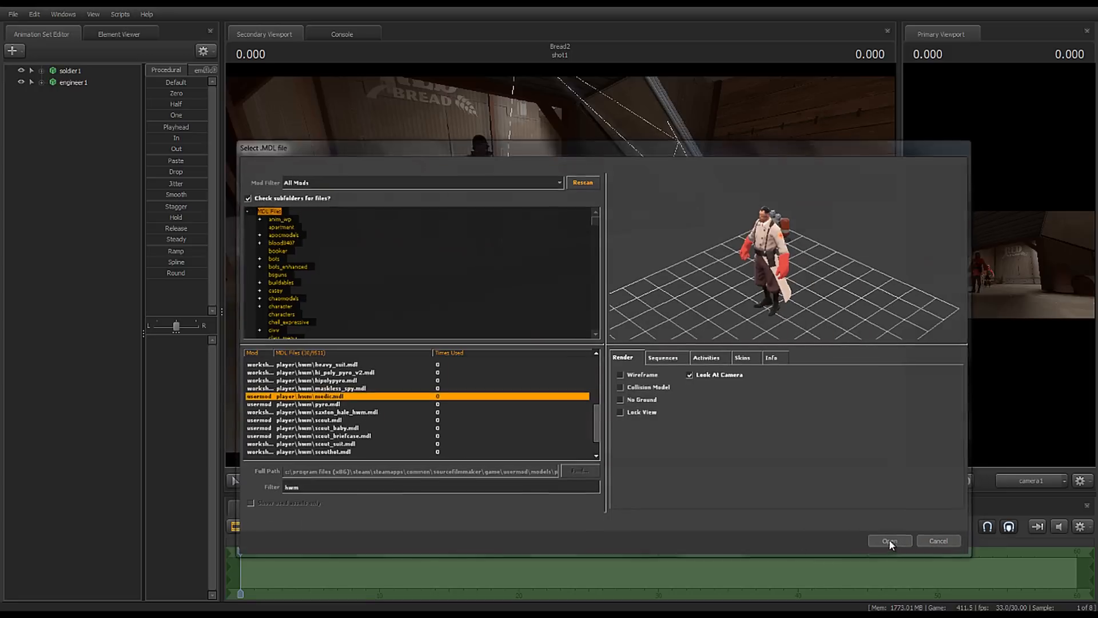
Step: Move medic1 back beside the soldier, on the side opposite the engineer, and enlarge the primary viewport
{"action": "left_click", "coordinate": [68, 94]}
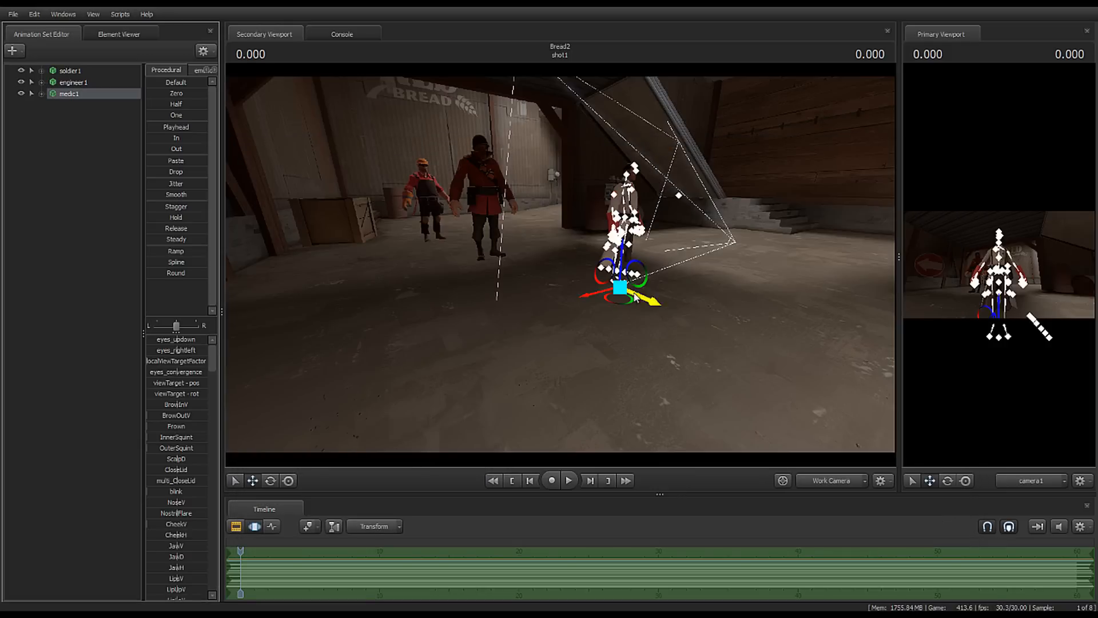
{"action": "left_click_drag", "start_coordinate": [621, 293], "coordinate": [526, 235]}
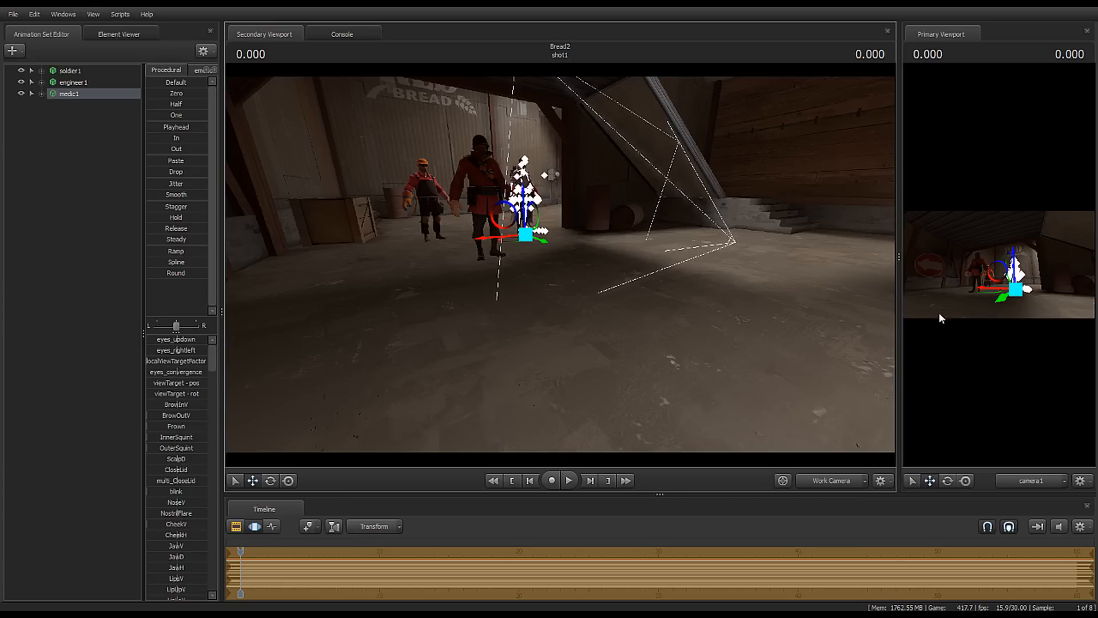
{"action": "left_click_drag", "start_coordinate": [899, 258], "coordinate": [378, 294]}
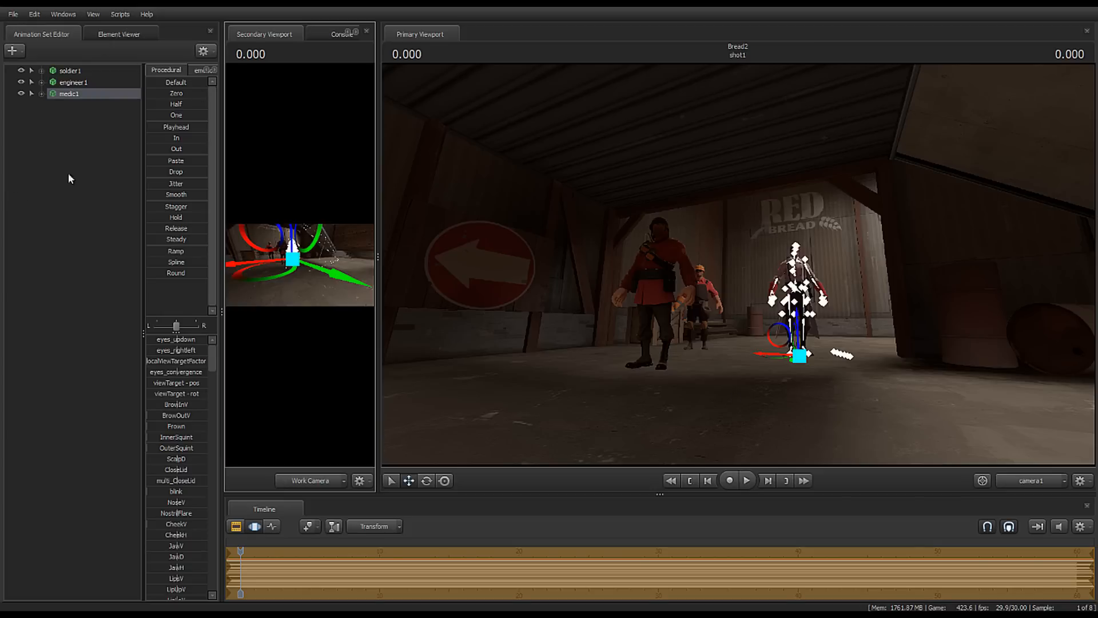
Step: Create an animation set for the existing camera element camera1
{"action": "right_click", "coordinate": [95, 167]}
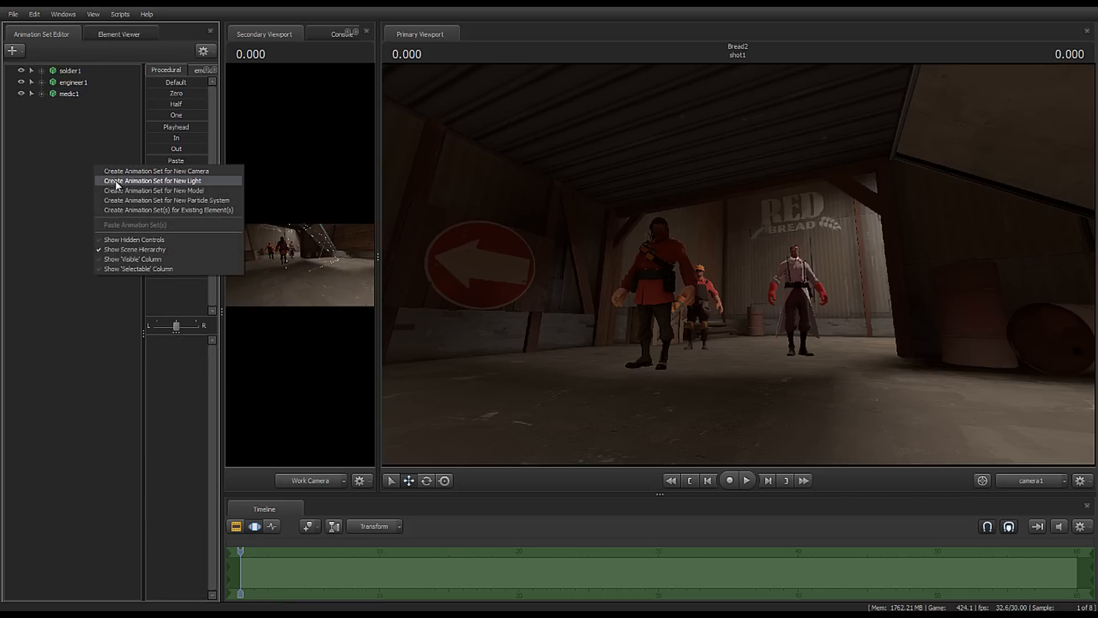
{"action": "left_click", "coordinate": [131, 210]}
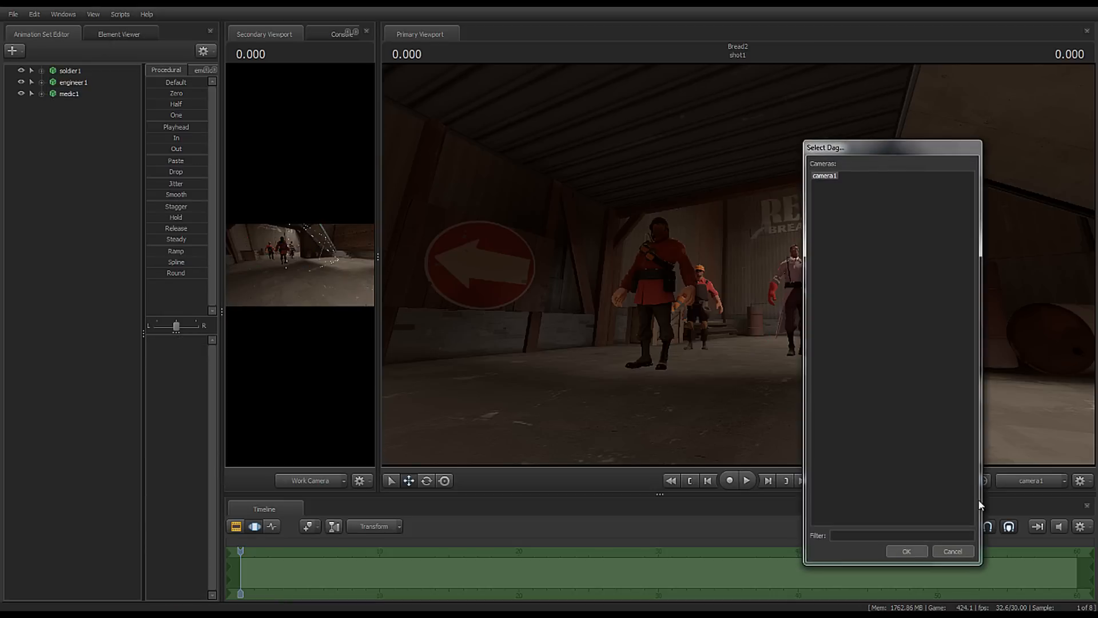
{"action": "left_click", "coordinate": [924, 550]}
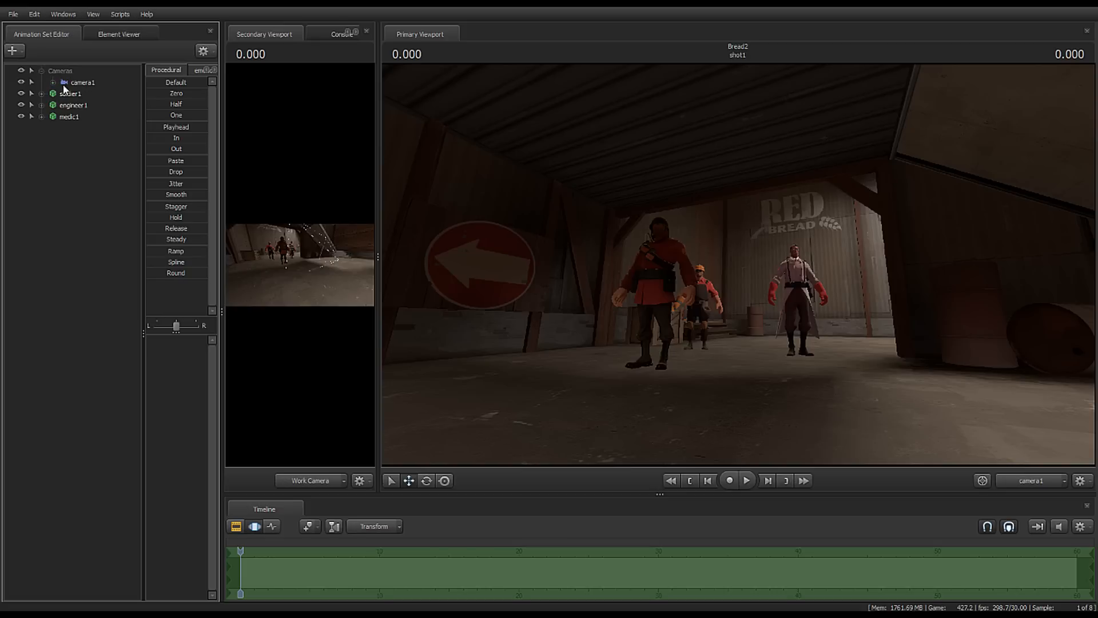
Step: Apply the 35 mm lens preset to camera1
{"action": "left_click", "coordinate": [80, 83]}
{"action": "left_click", "coordinate": [214, 70]}
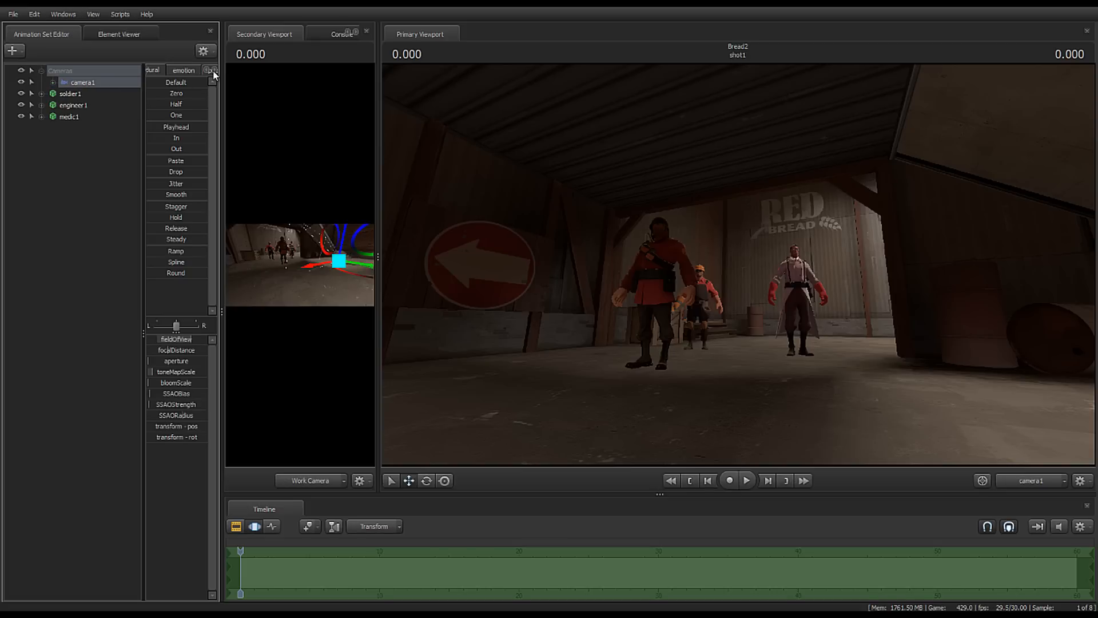
{"action": "left_click", "coordinate": [214, 69]}
{"action": "left_click", "coordinate": [186, 70]}
{"action": "left_click", "coordinate": [156, 149]}
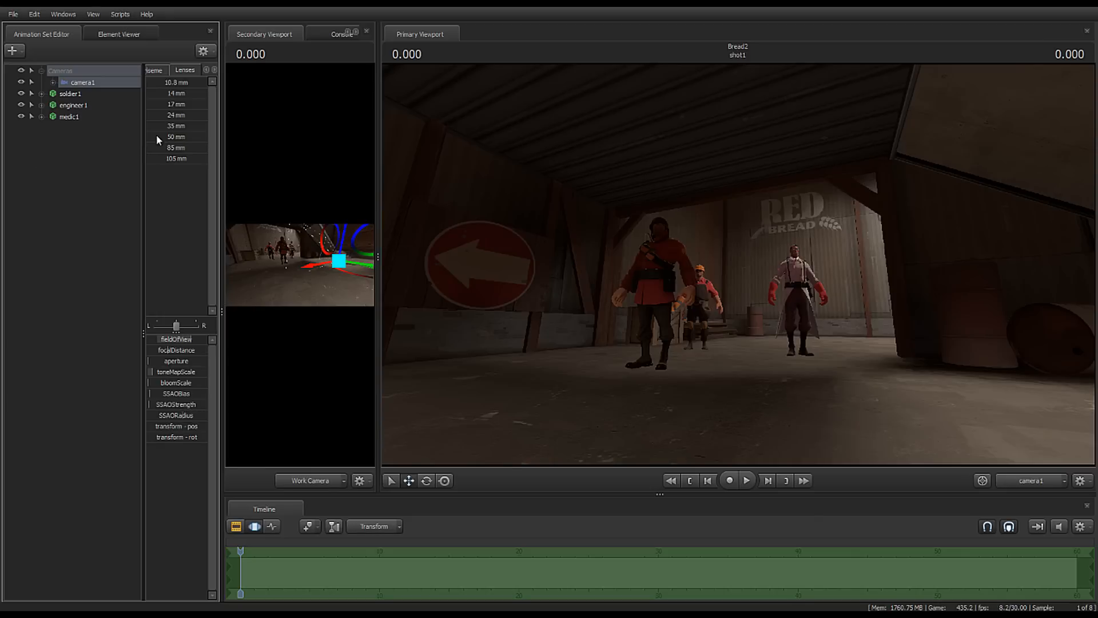
{"action": "left_click", "coordinate": [157, 136]}
{"action": "left_click", "coordinate": [166, 127]}
{"action": "left_click_drag", "start_coordinate": [166, 126], "coordinate": [156, 127]}
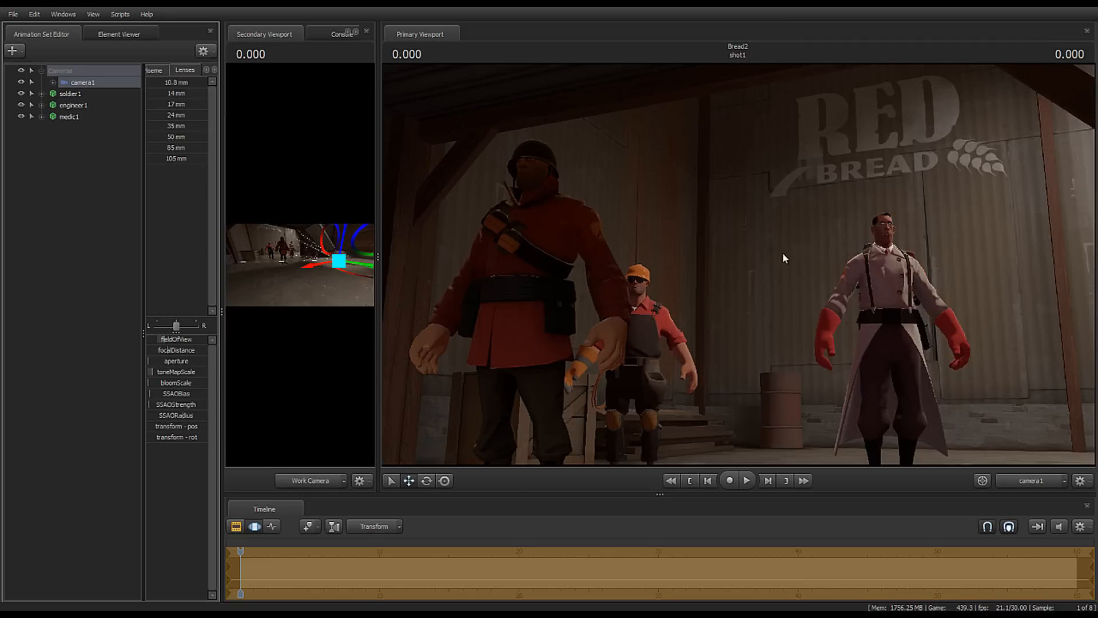
Step: Reposition camera1 farther back and shift its aim so all three characters fit in frame from head to feet
{"action": "mouse_move", "coordinate": [783, 252]}
{"action": "left_mouse_down"}
{"action": "mouse_move", "coordinate": [801, 280]}
{"action": "mouse_move", "coordinate": [797, 255]}
{"action": "mouse_move", "coordinate": [829, 265]}
{"action": "mouse_move", "coordinate": [828, 254]}
{"action": "mouse_move", "coordinate": [789, 256]}
{"action": "left_mouse_up"}
{"action": "key", "text": "a"}
{"action": "key", "text": "a"}
{"action": "key", "text": "s"}
{"action": "key", "text": "a"}
{"action": "key", "text": "d"}
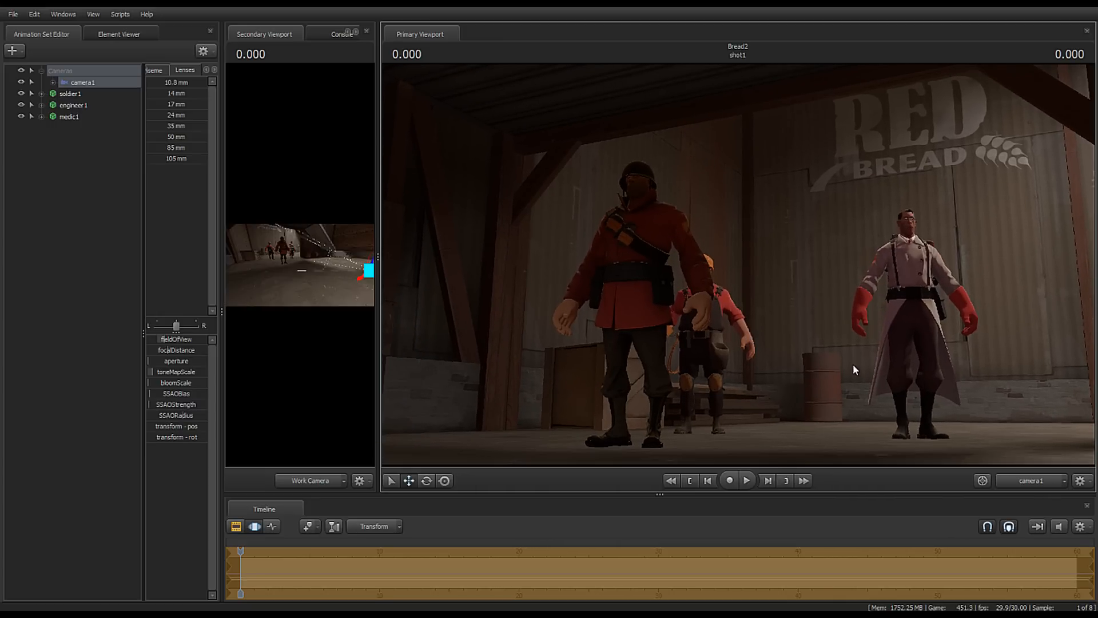
Step: Widen the secondary viewport to share the space with the primary one, and place its work camera facing the three characters
{"action": "left_click_drag", "start_coordinate": [378, 253], "coordinate": [893, 255]}
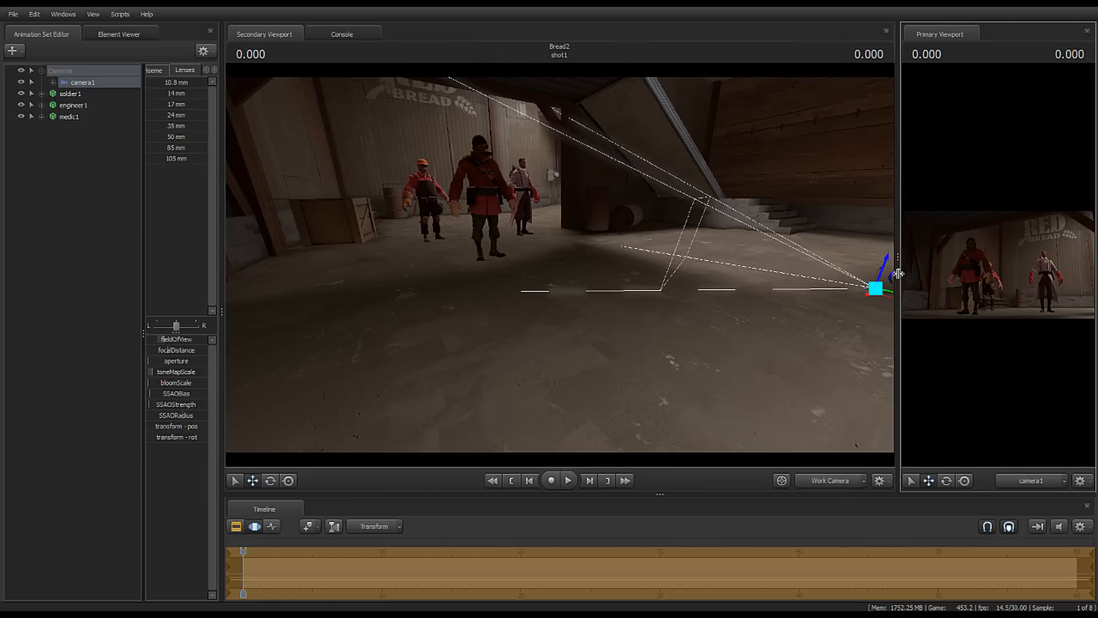
{"action": "left_click_drag", "start_coordinate": [633, 385], "coordinate": [632, 385]}
{"action": "left_click_drag", "start_coordinate": [585, 262], "coordinate": [585, 262]}
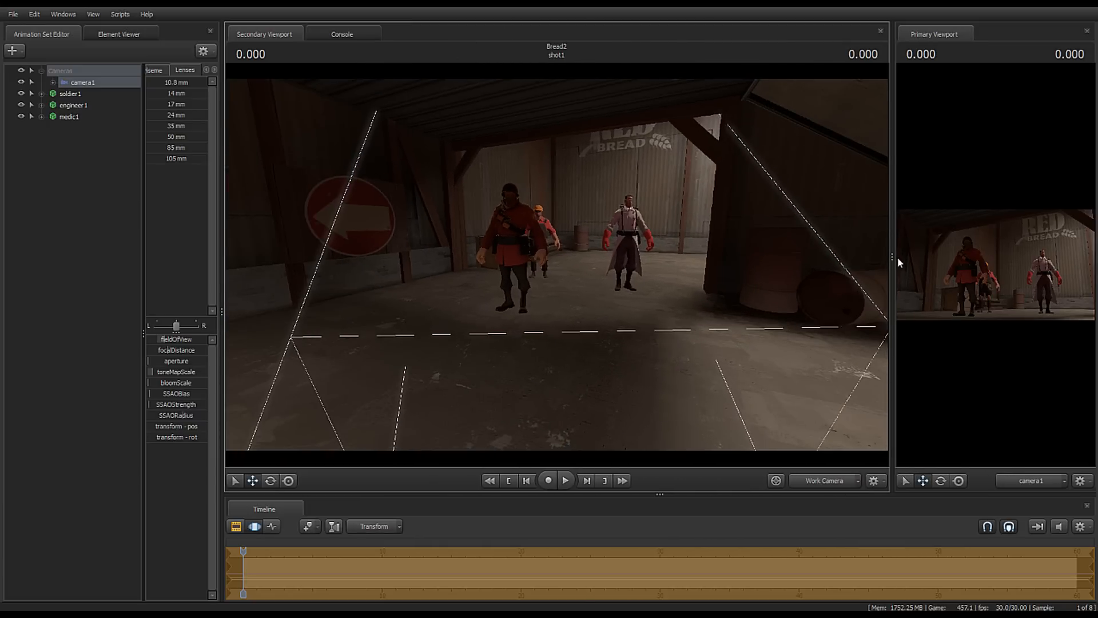
{"action": "left_click_drag", "start_coordinate": [890, 258], "coordinate": [710, 258]}
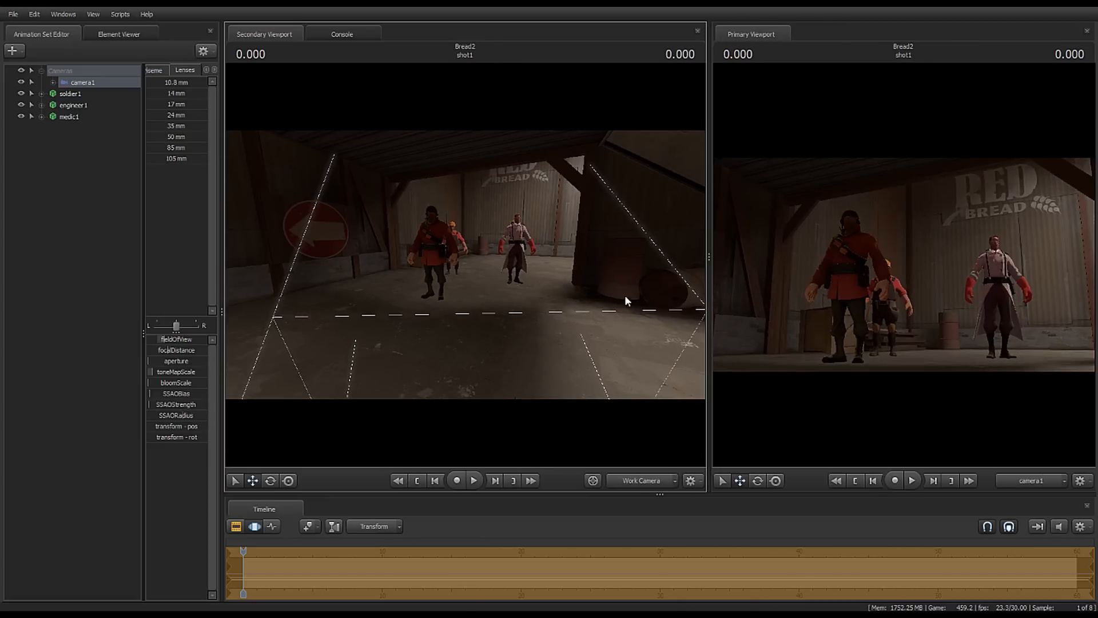
{"action": "left_click_drag", "start_coordinate": [362, 273], "coordinate": [362, 273]}
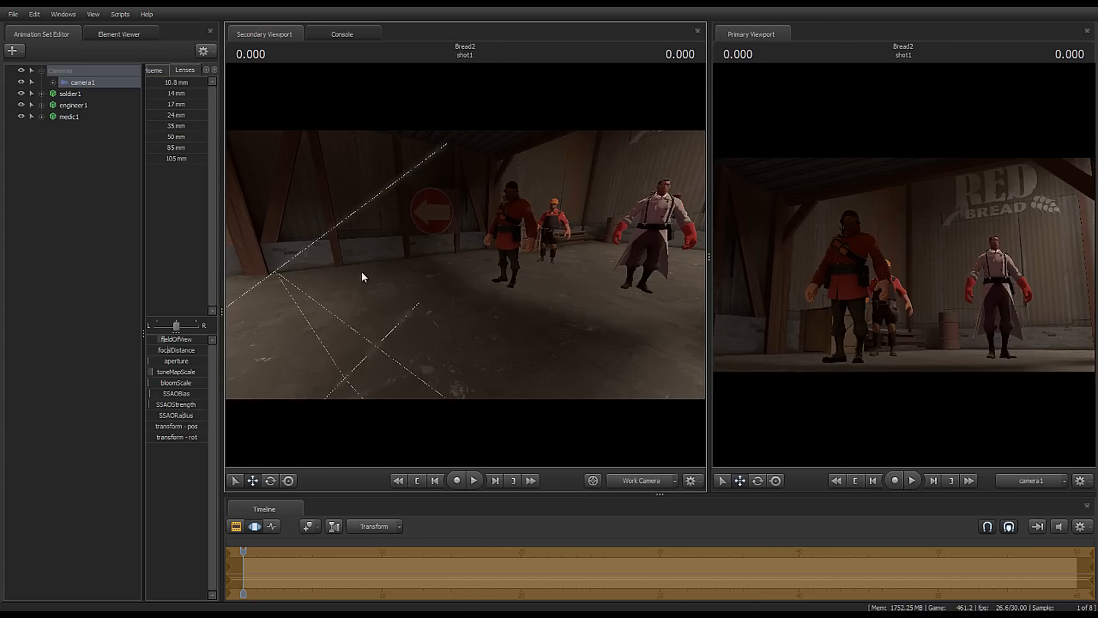
Step: Move soldier1 outward toward the arrow-sign wall and place engineer1 in the gap between the soldier and the medic
{"action": "left_click", "coordinate": [67, 95]}
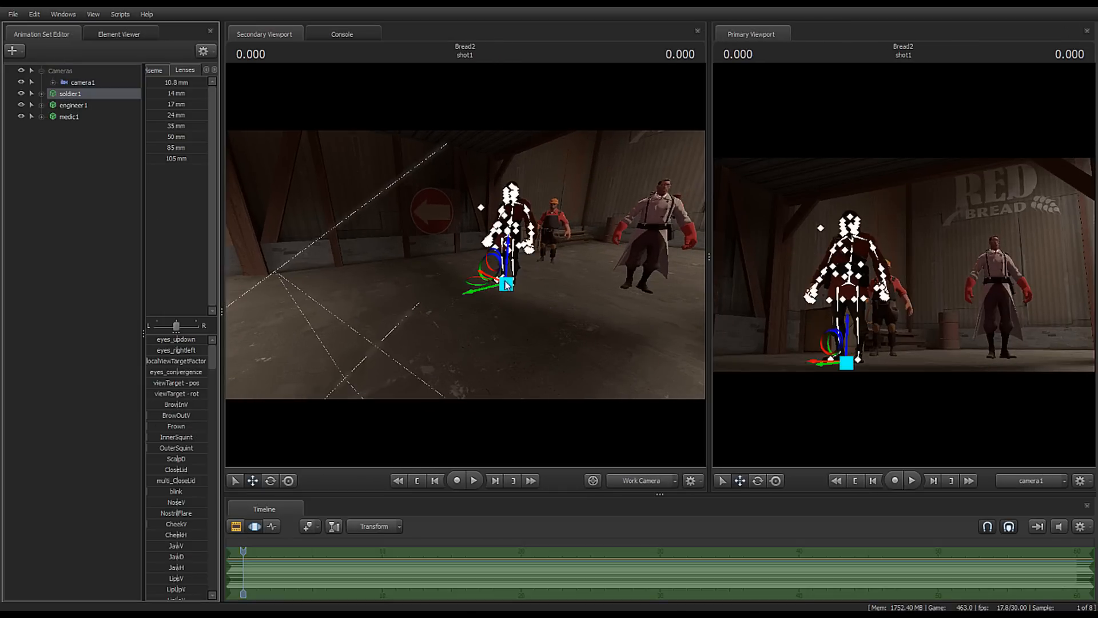
{"action": "left_click_drag", "start_coordinate": [506, 284], "coordinate": [483, 285]}
{"action": "left_click", "coordinate": [80, 106]}
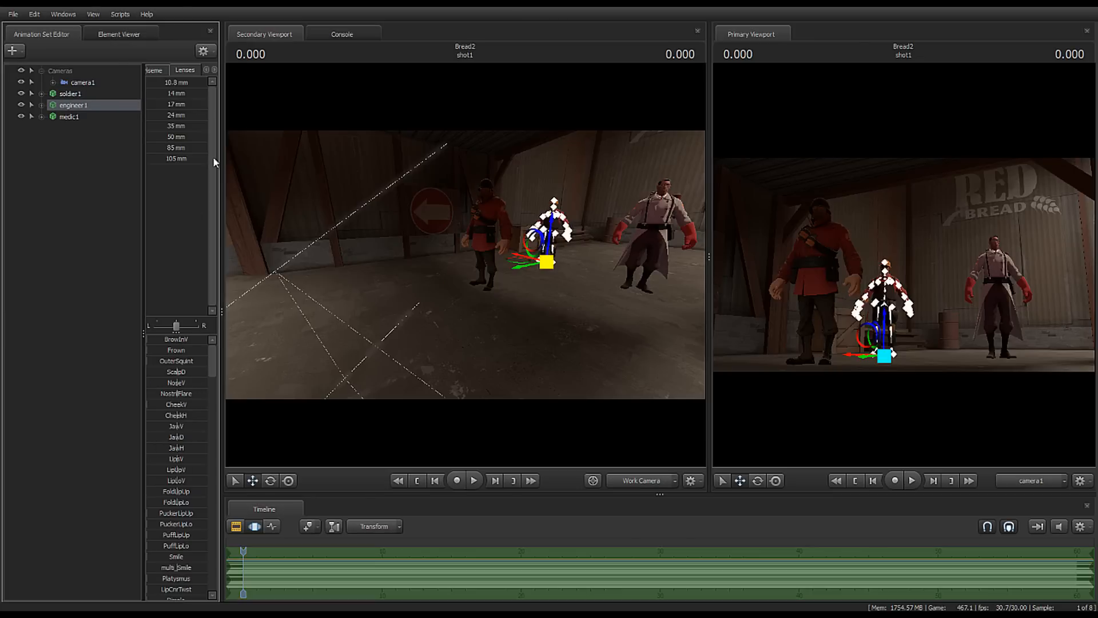
{"action": "left_click_drag", "start_coordinate": [545, 268], "coordinate": [572, 278]}
{"action": "left_click", "coordinate": [72, 94]}
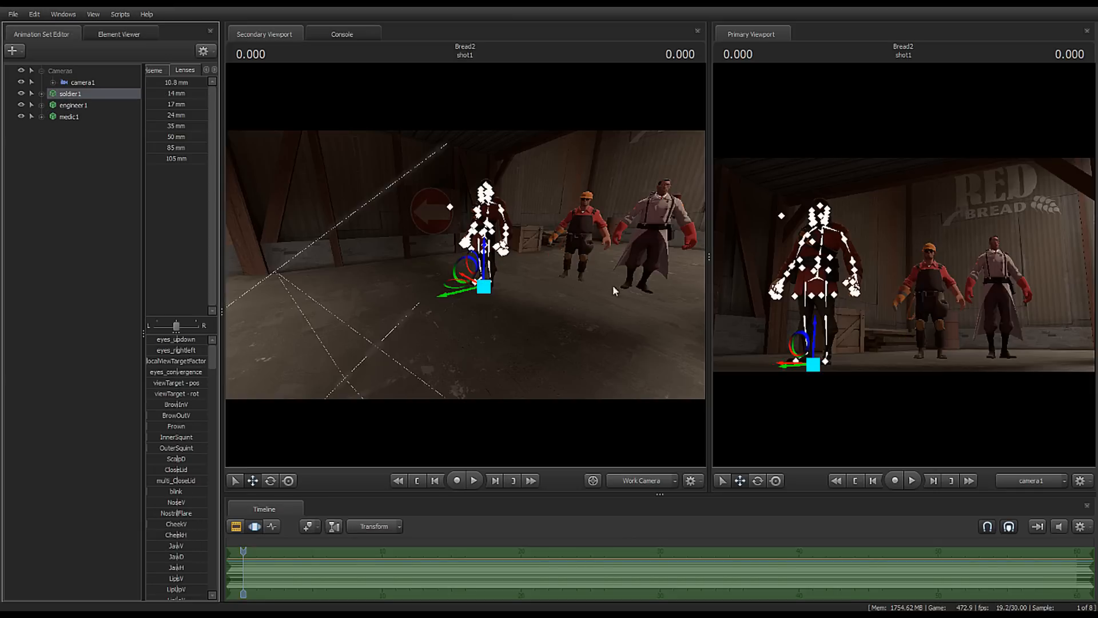
{"action": "left_click_drag", "start_coordinate": [473, 290], "coordinate": [459, 283]}
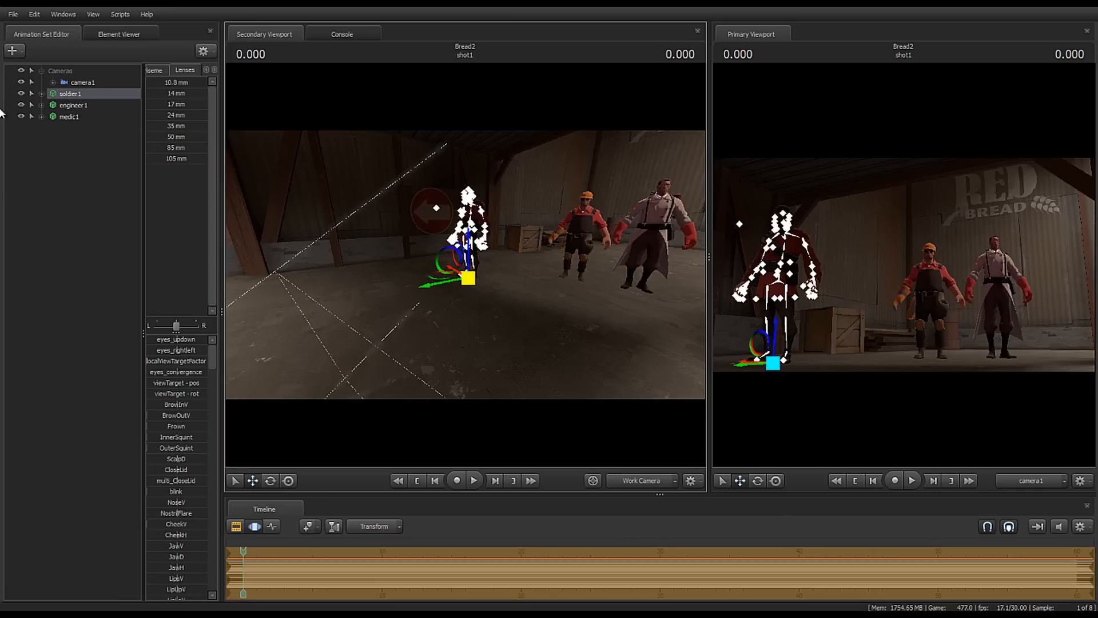
{"action": "left_click", "coordinate": [70, 107]}
{"action": "mouse_move", "coordinate": [572, 290]}
{"action": "left_mouse_down"}
{"action": "mouse_move", "coordinate": [584, 292]}
{"action": "mouse_move", "coordinate": [573, 274]}
{"action": "mouse_move", "coordinate": [552, 278]}
{"action": "mouse_move", "coordinate": [561, 286]}
{"action": "left_mouse_up"}
Step: Move medic1 outward beyond the RED Bread logo and turn it toward the other two characters
{"action": "left_click", "coordinate": [76, 118]}
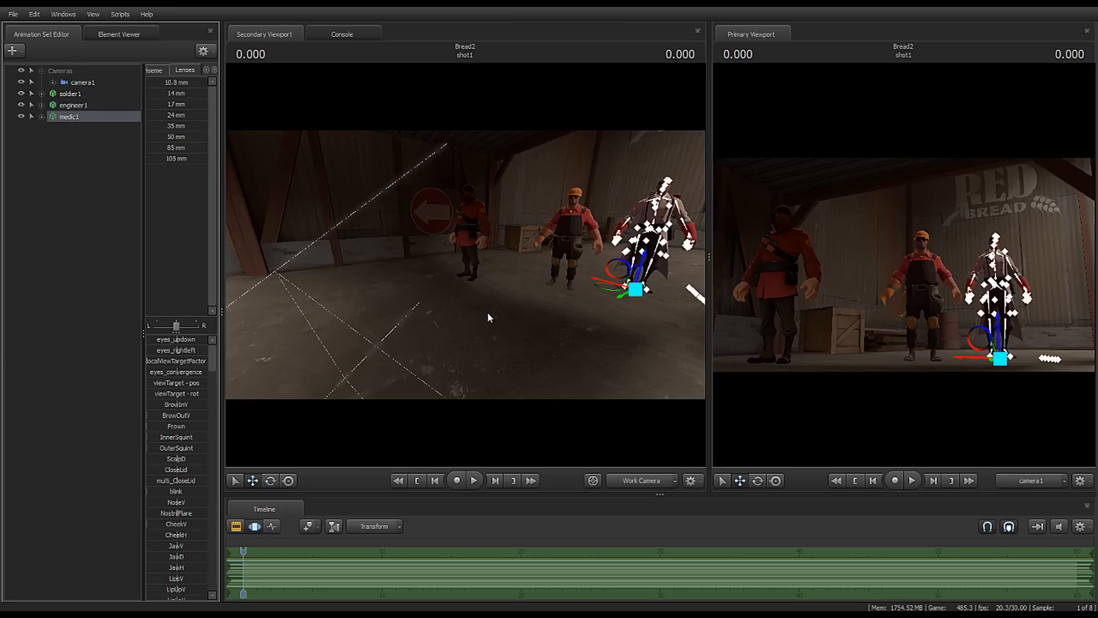
{"action": "left_click_drag", "start_coordinate": [487, 317], "coordinate": [599, 269]}
{"action": "key", "text": "e"}
{"action": "key", "text": "w"}
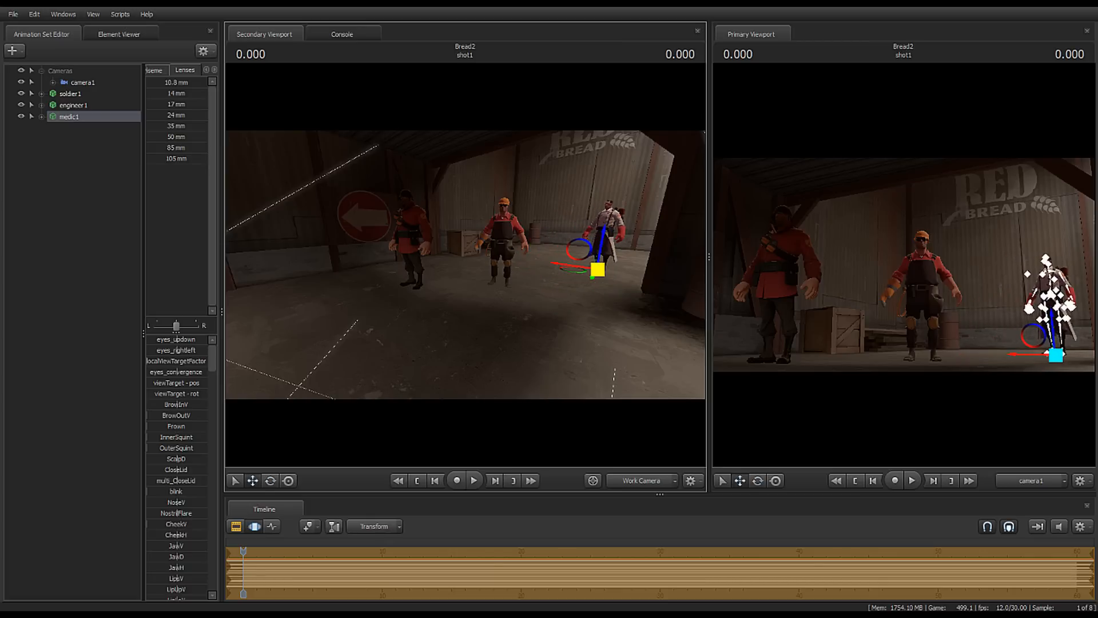
Step: Rotate engineer1 slightly about its vertical axis and move it a little closer to the medic
{"action": "left_click", "coordinate": [73, 106]}
{"action": "key", "text": "e"}
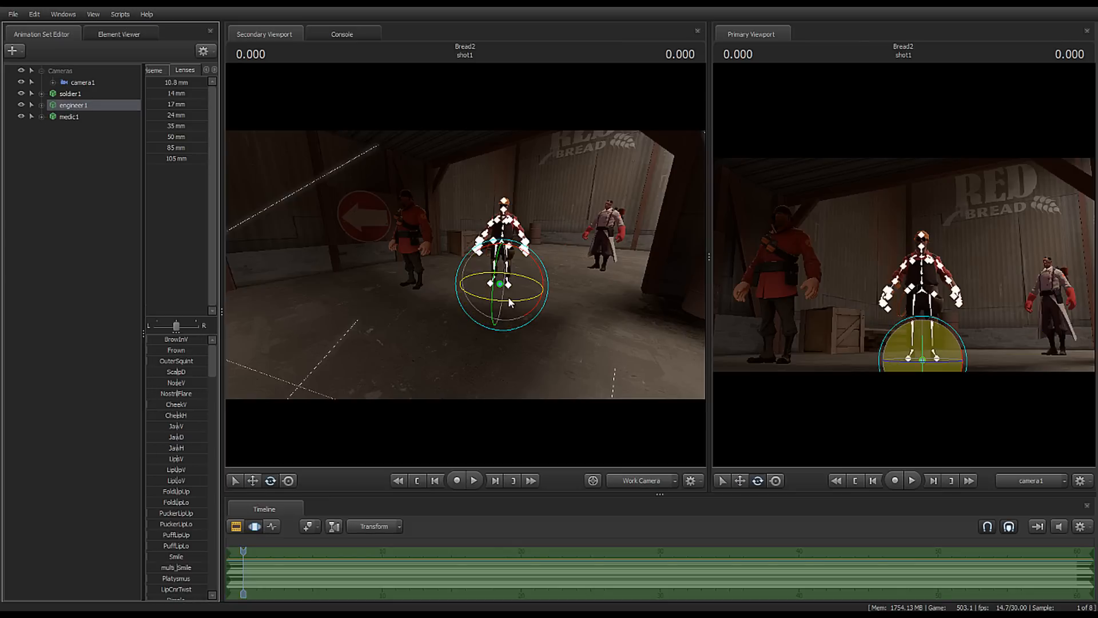
{"action": "left_click_drag", "start_coordinate": [508, 296], "coordinate": [466, 267]}
{"action": "key", "text": "w"}
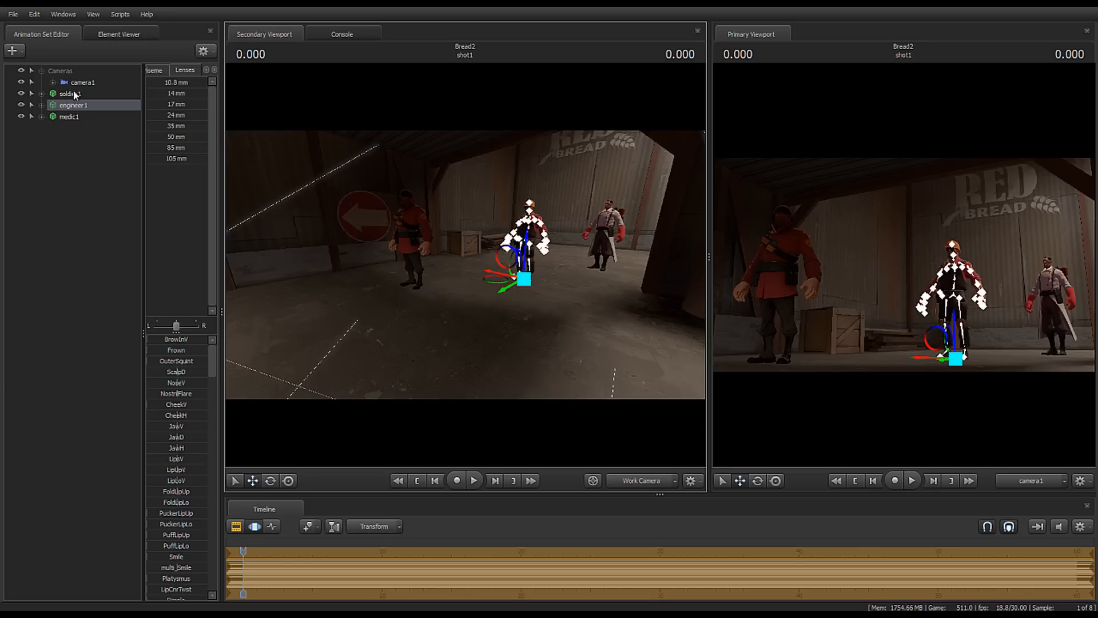
Step: Move soldier1 inward toward the engineer, and set engineer1 farther back near the medic
{"action": "left_click", "coordinate": [71, 94]}
{"action": "left_click_drag", "start_coordinate": [415, 290], "coordinate": [439, 284]}
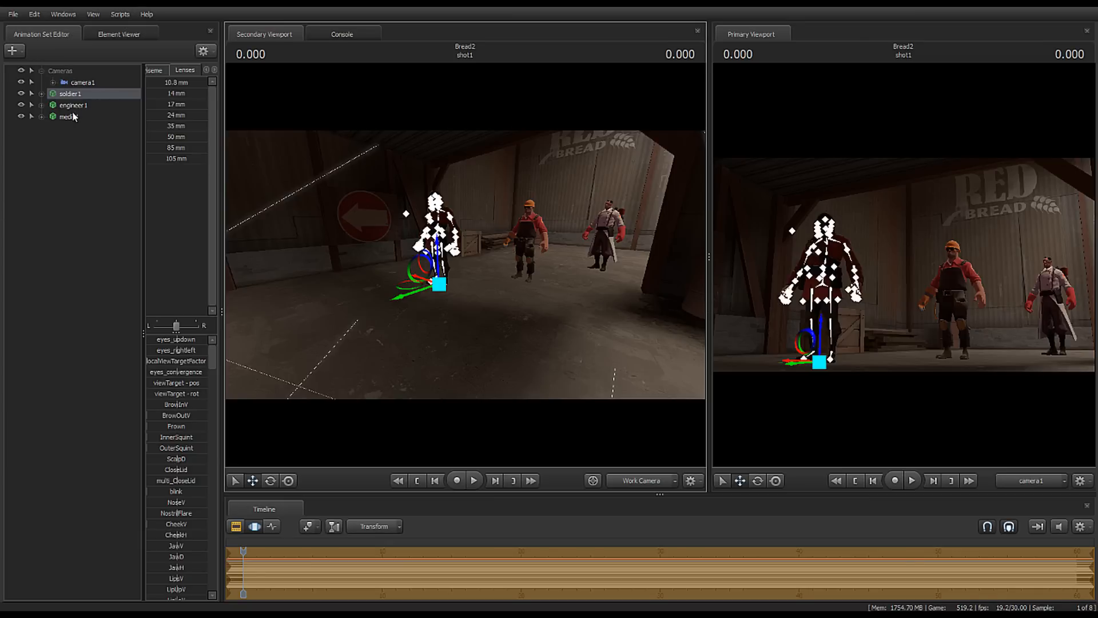
{"action": "left_click", "coordinate": [525, 258]}
{"action": "left_click", "coordinate": [524, 279]}
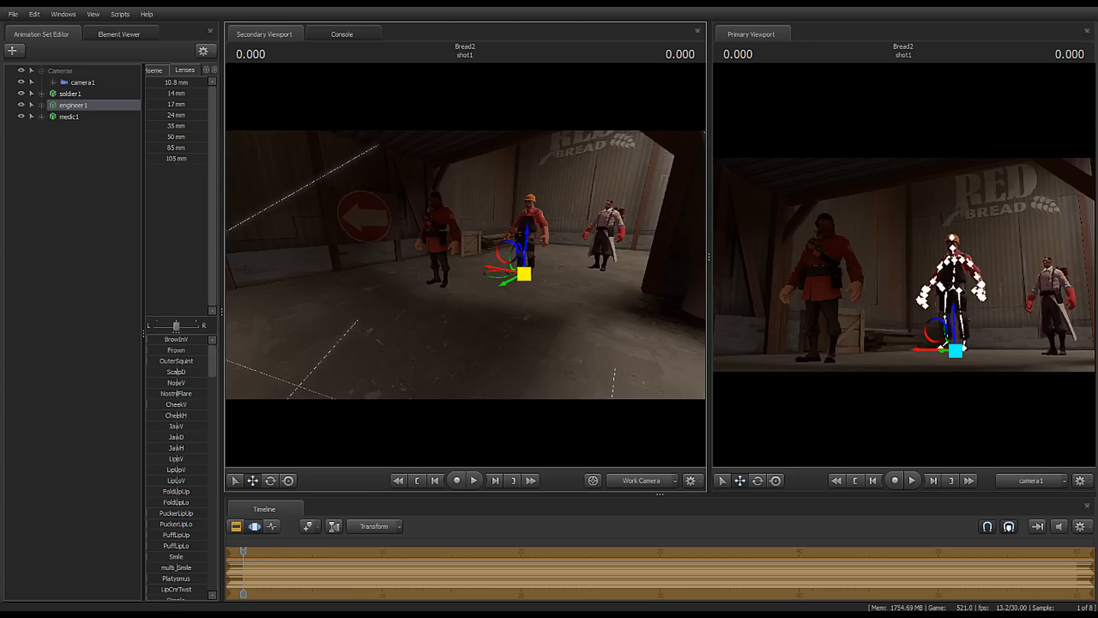
{"action": "left_click_drag", "start_coordinate": [523, 269], "coordinate": [533, 261]}
Step: Enlarge the primary viewport and respace the lineup, with soldier1 beside the wooden crate and engineer1 midway between soldier and medic
{"action": "left_click", "coordinate": [71, 94]}
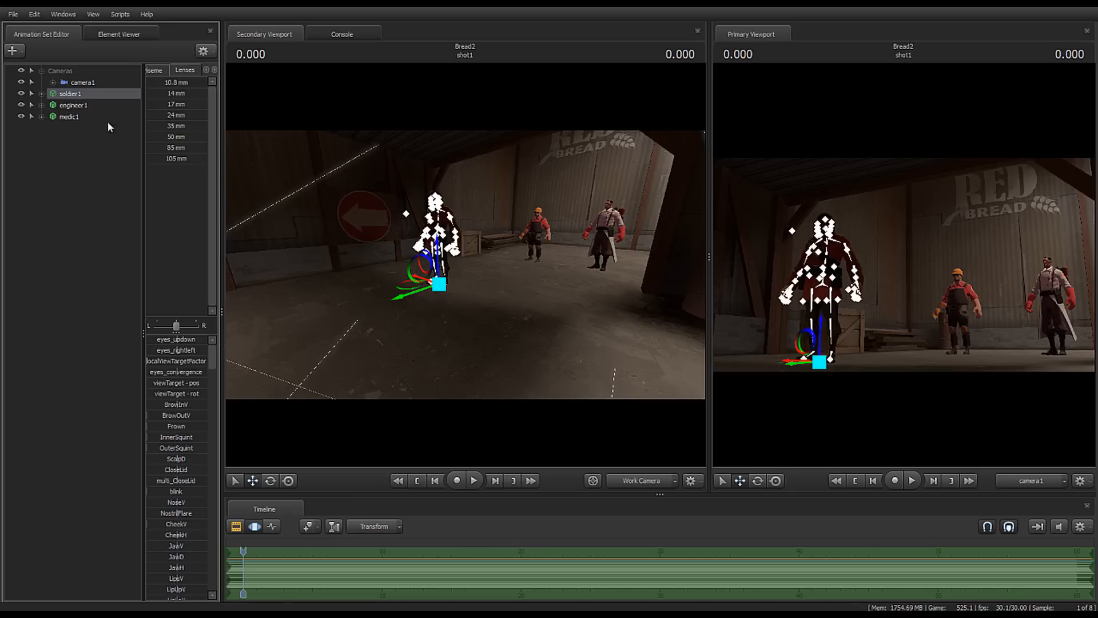
{"action": "left_click", "coordinate": [439, 284]}
{"action": "left_click_drag", "start_coordinate": [439, 284], "coordinate": [461, 284]}
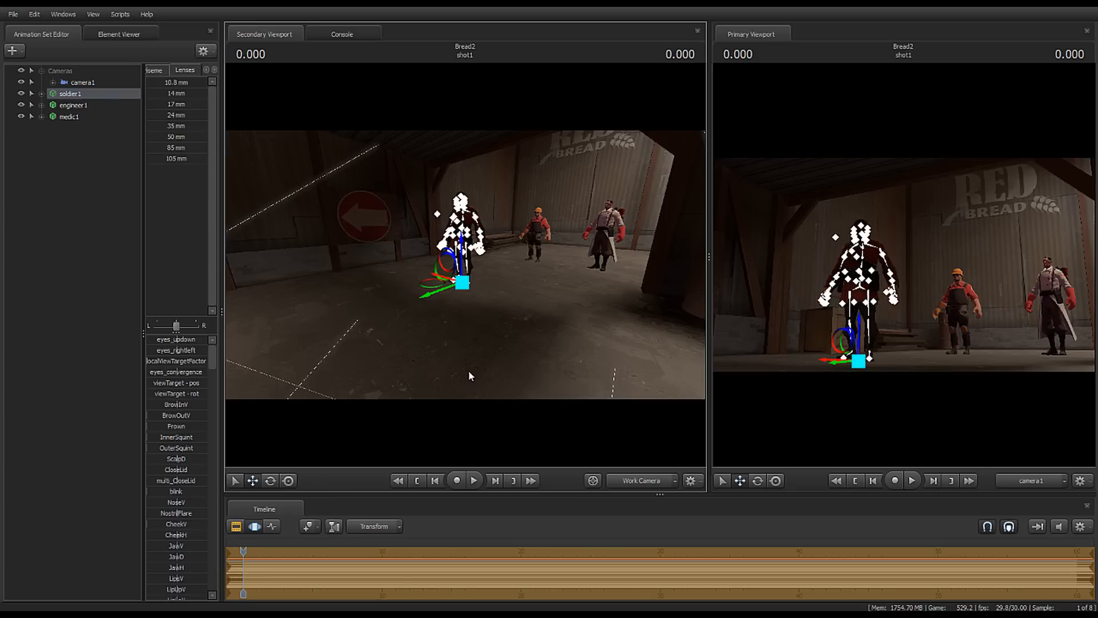
{"action": "left_click_drag", "start_coordinate": [710, 255], "coordinate": [617, 289]}
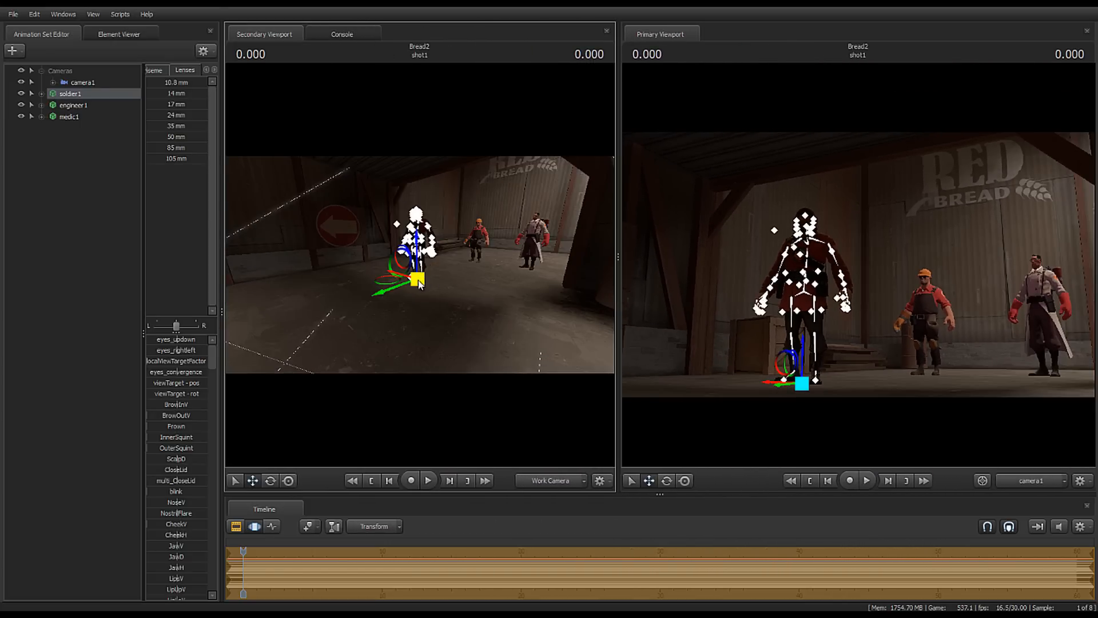
{"action": "left_click_drag", "start_coordinate": [420, 284], "coordinate": [397, 287]}
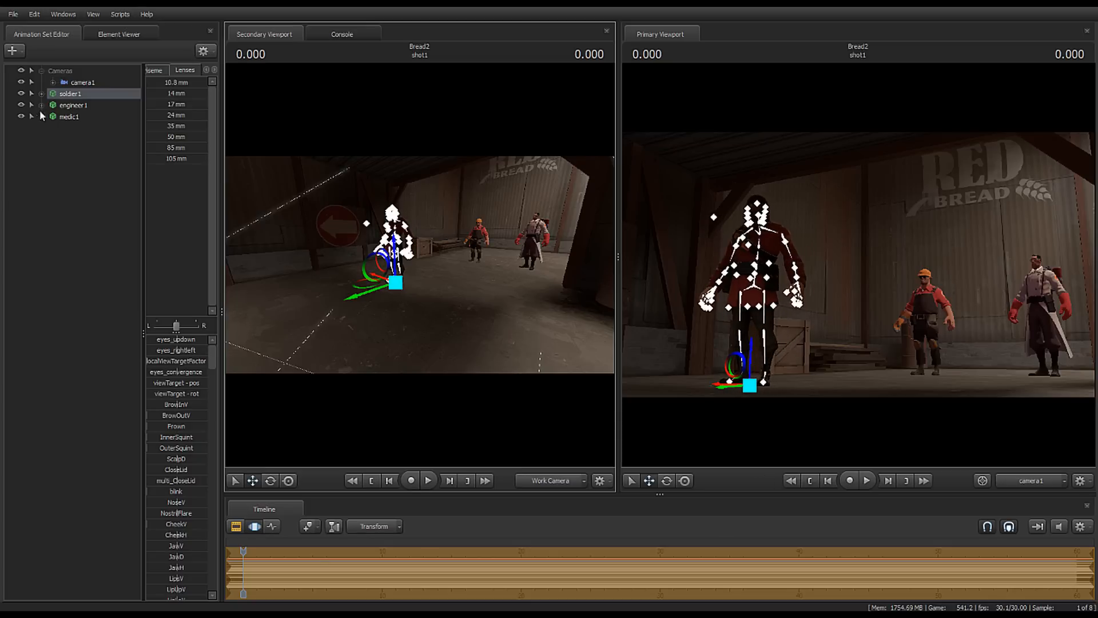
{"action": "left_click", "coordinate": [73, 105]}
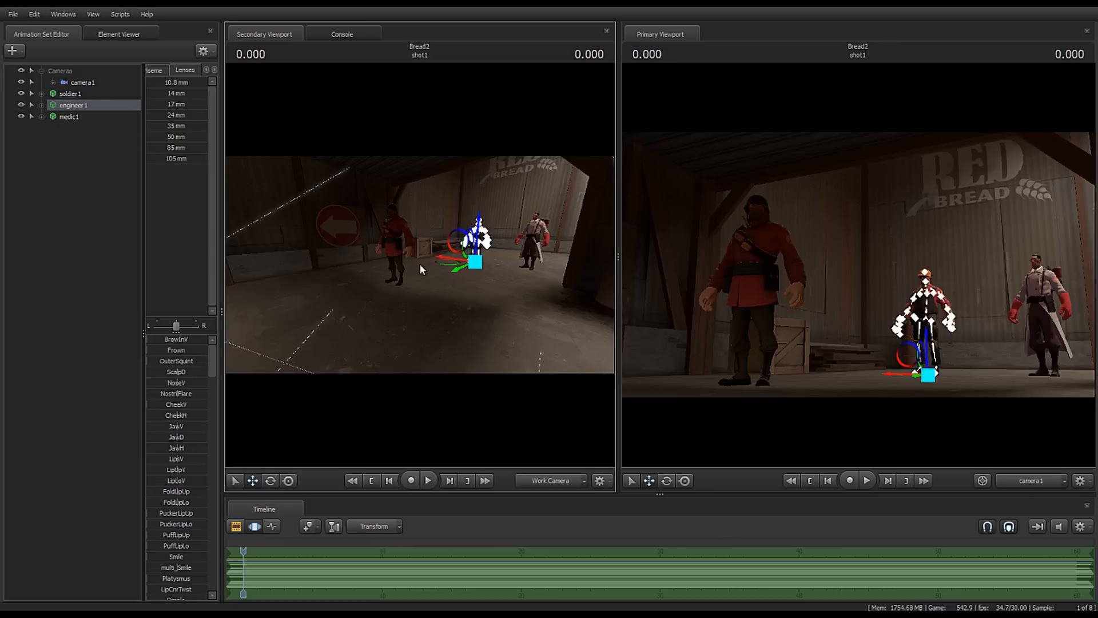
{"action": "left_click_drag", "start_coordinate": [479, 266], "coordinate": [451, 269]}
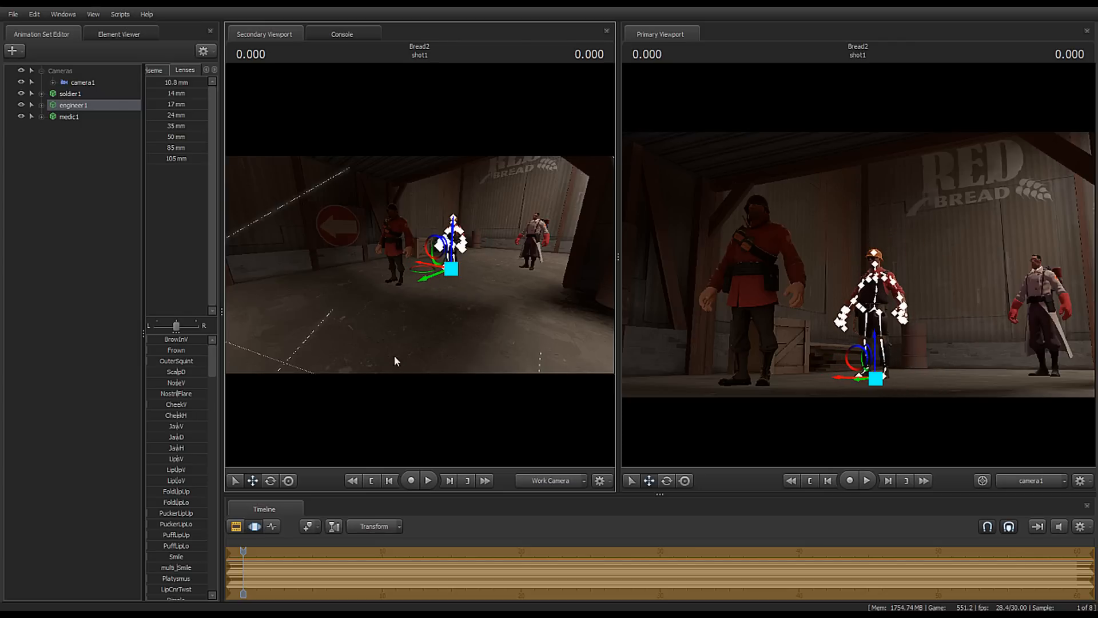
Step: Start a sequence import for soldier1 and choose run_LOSER as the base sequence
{"action": "left_click", "coordinate": [69, 94]}
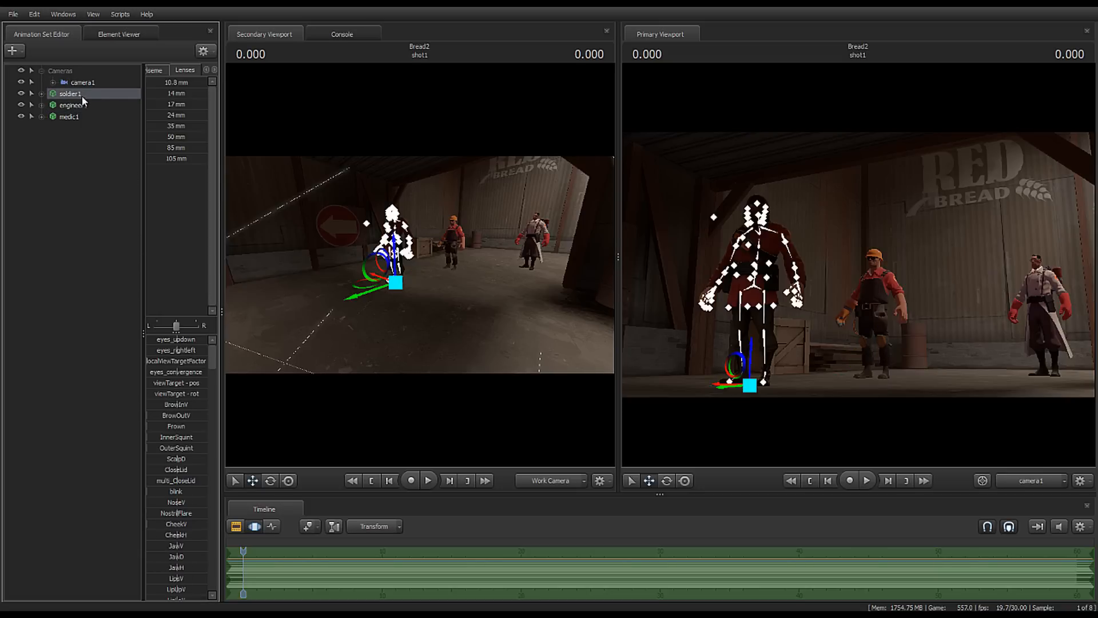
{"action": "right_click", "coordinate": [83, 99]}
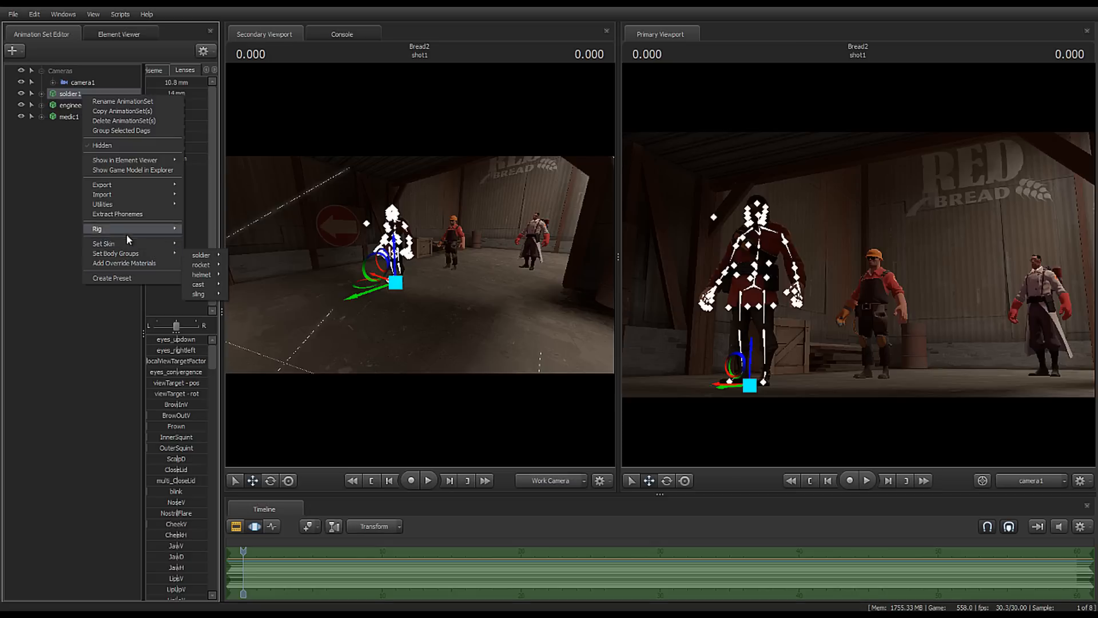
{"action": "mouse_move", "coordinate": [126, 242]}
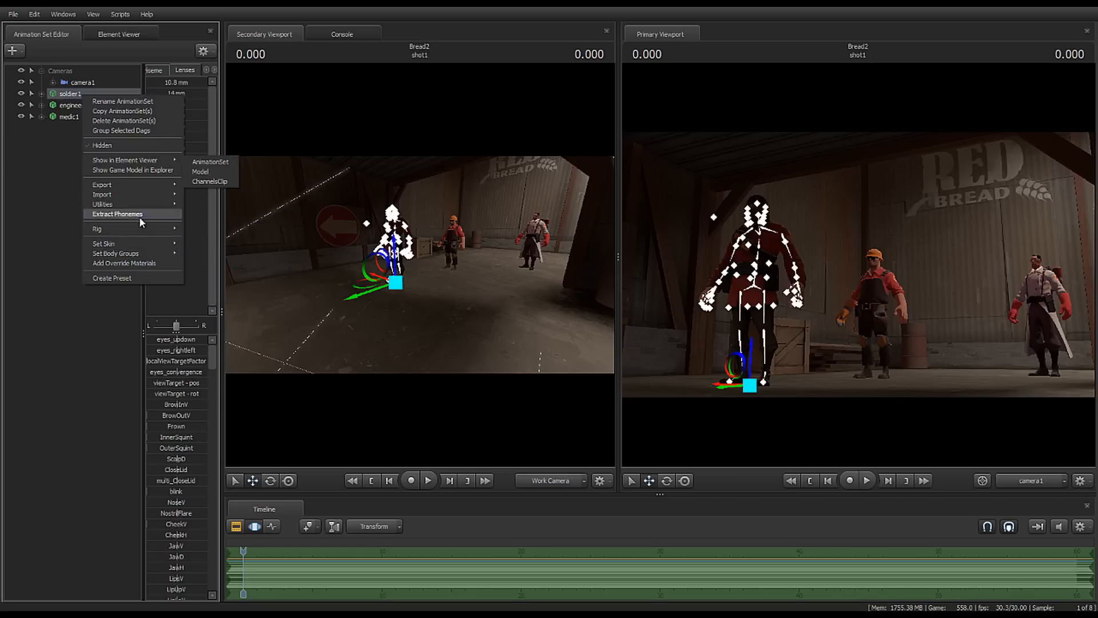
{"action": "mouse_move", "coordinate": [132, 195]}
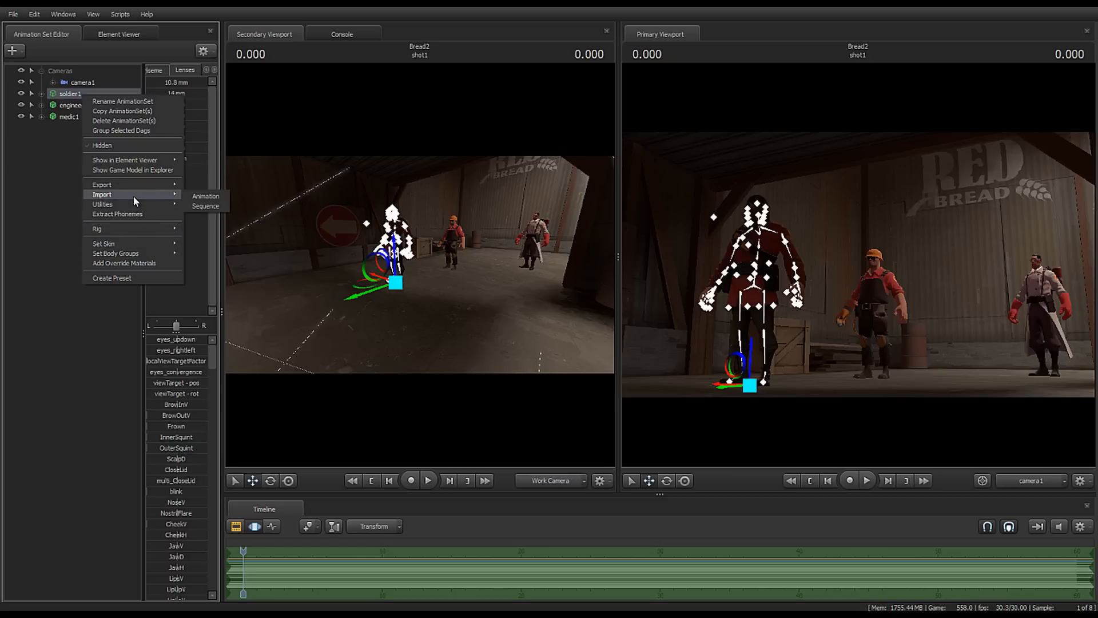
{"action": "left_click", "coordinate": [197, 205]}
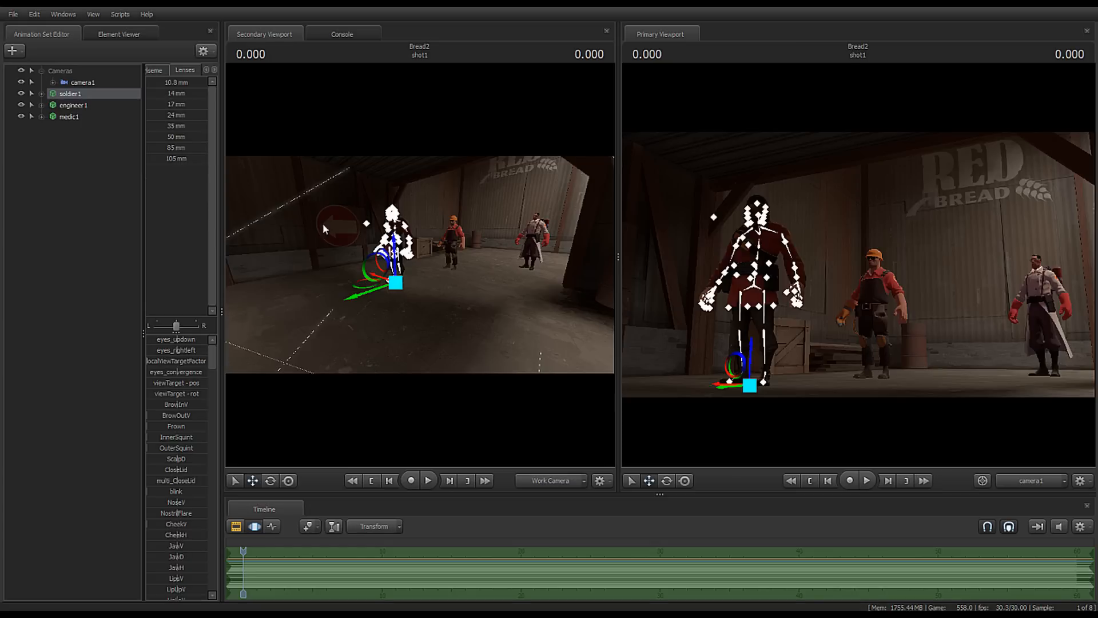
{"action": "left_click", "coordinate": [477, 325]}
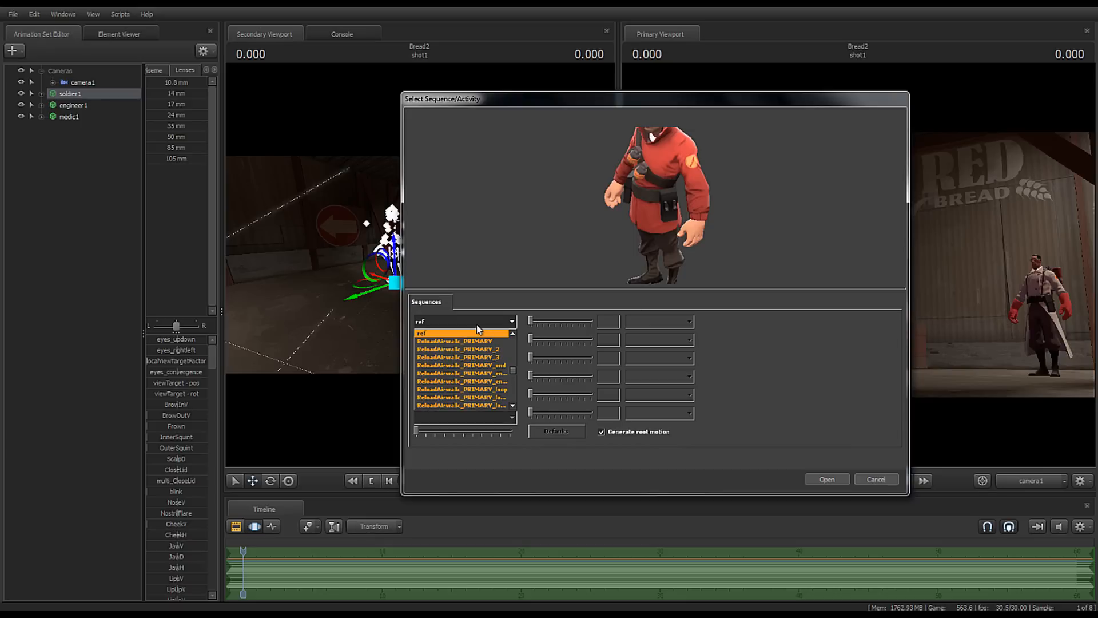
{"action": "scroll", "coordinate": [479, 347], "scroll_direction": "down", "scroll_amount": 6}
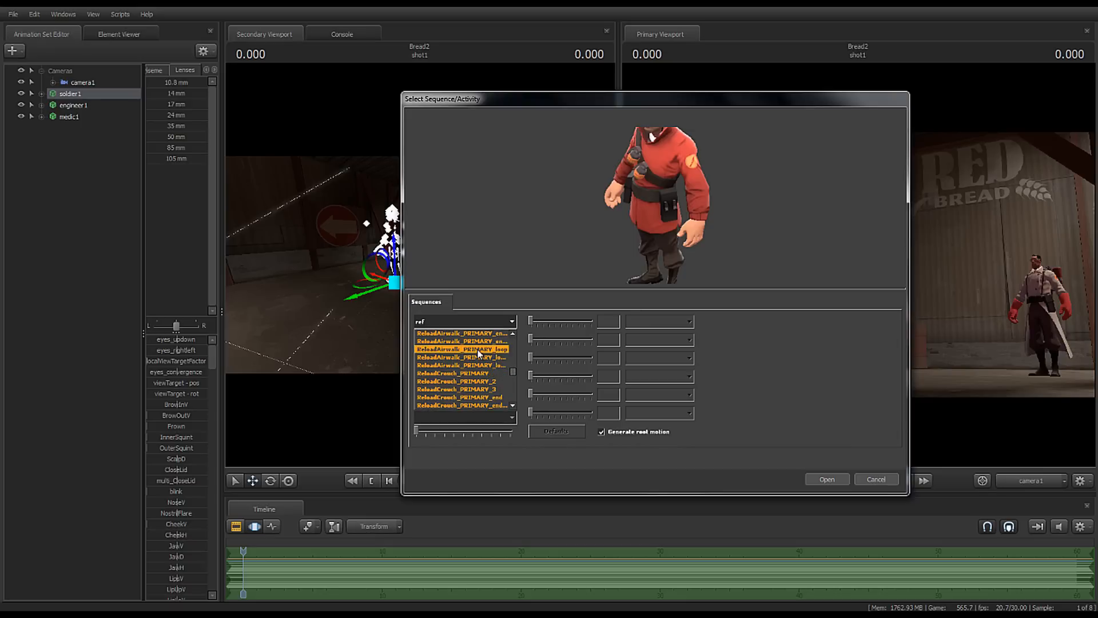
{"action": "scroll", "coordinate": [478, 352], "scroll_direction": "down", "scroll_amount": 5}
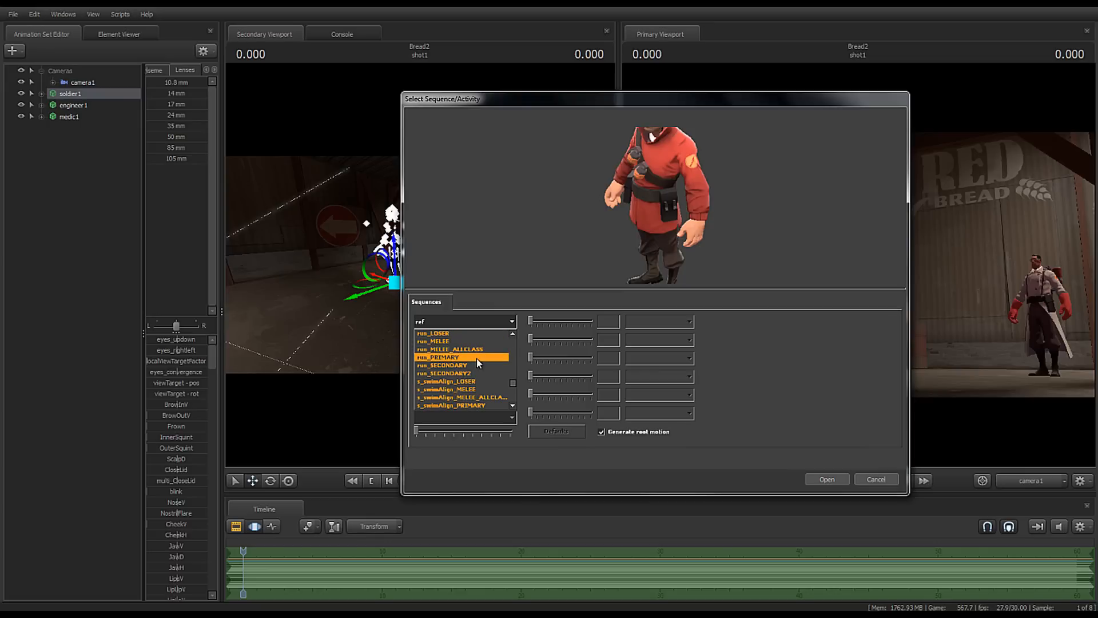
{"action": "left_click", "coordinate": [451, 349]}
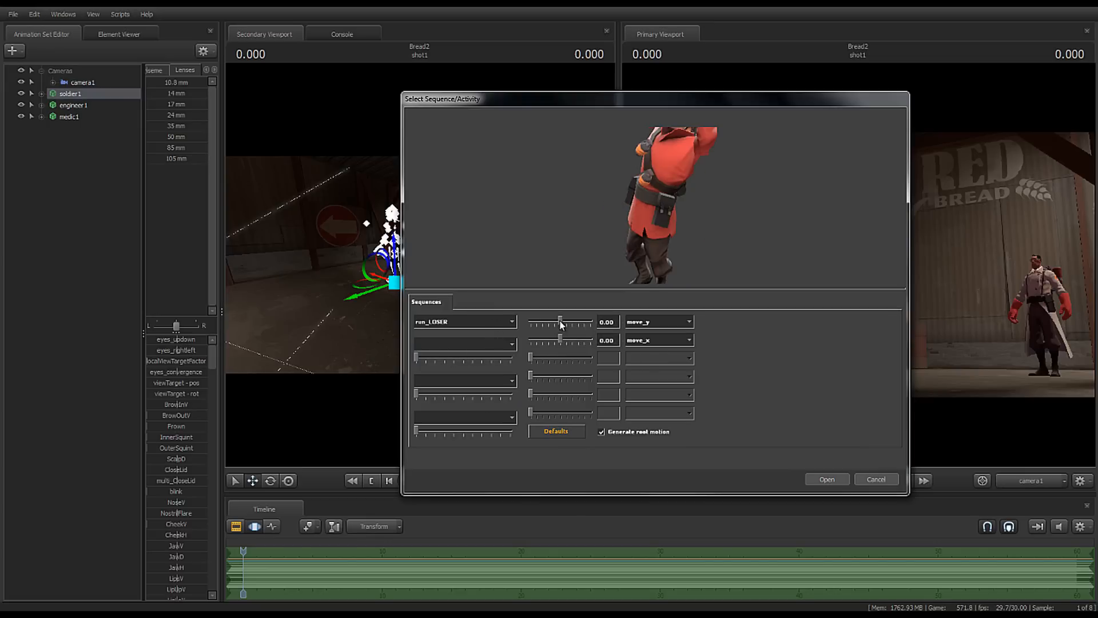
Step: Set move_x to 1.00, turn off root motion generation, and import the run_LOSER sequence onto soldier1
{"action": "left_click_drag", "start_coordinate": [581, 339], "coordinate": [595, 340]}
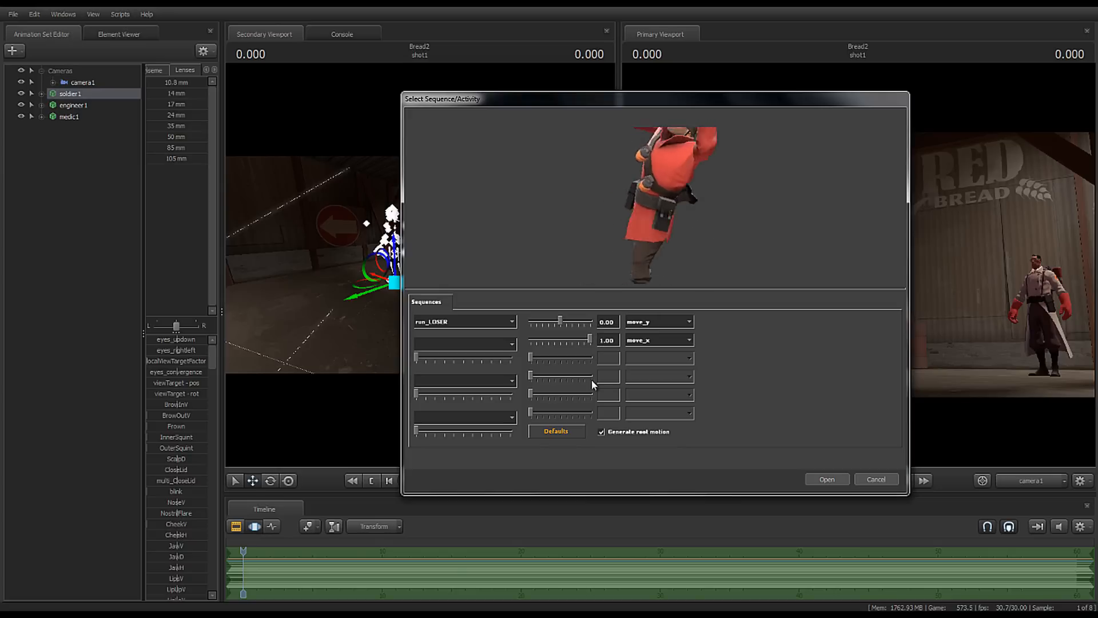
{"action": "left_click", "coordinate": [601, 432]}
{"action": "left_click", "coordinate": [830, 479]}
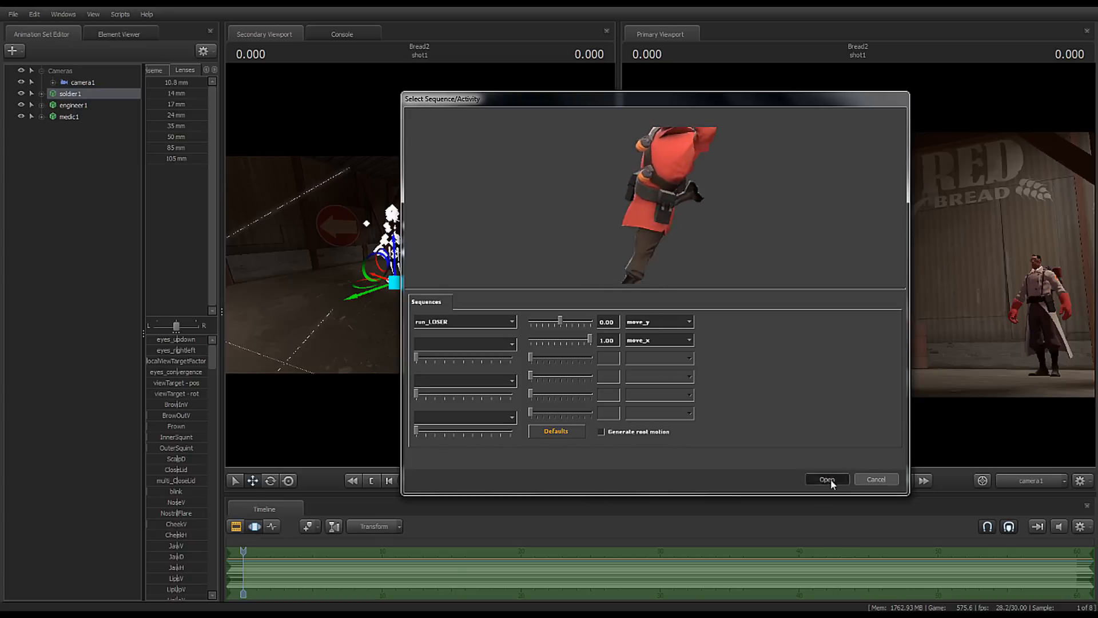
Step: Disable lighting for the scene view and enlarge the secondary viewport
{"action": "right_click", "coordinate": [858, 268]}
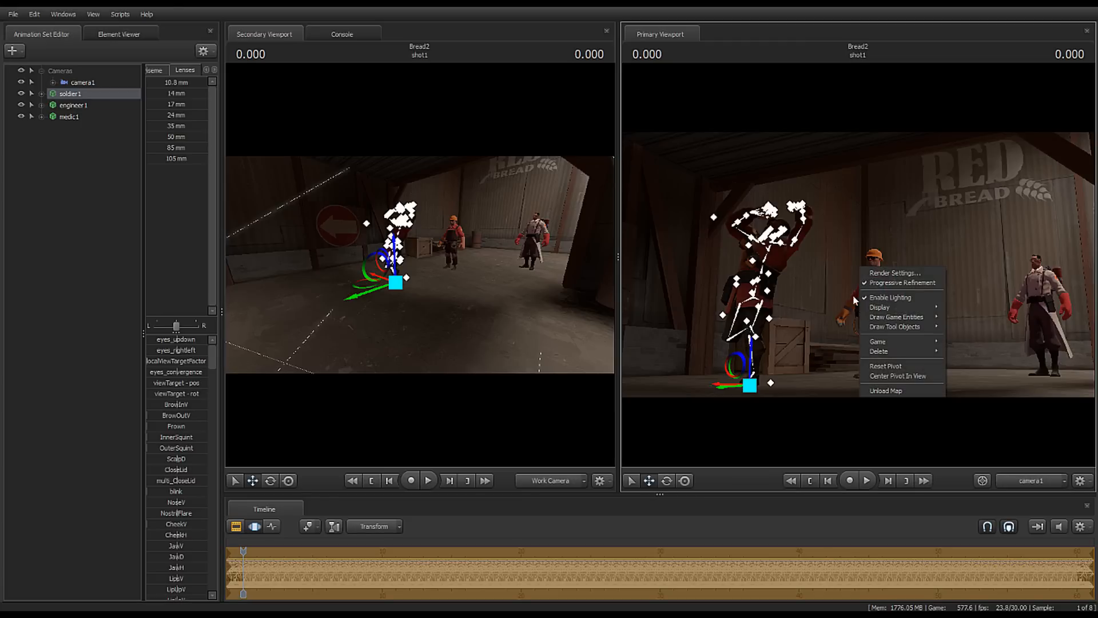
{"action": "left_click", "coordinate": [865, 297]}
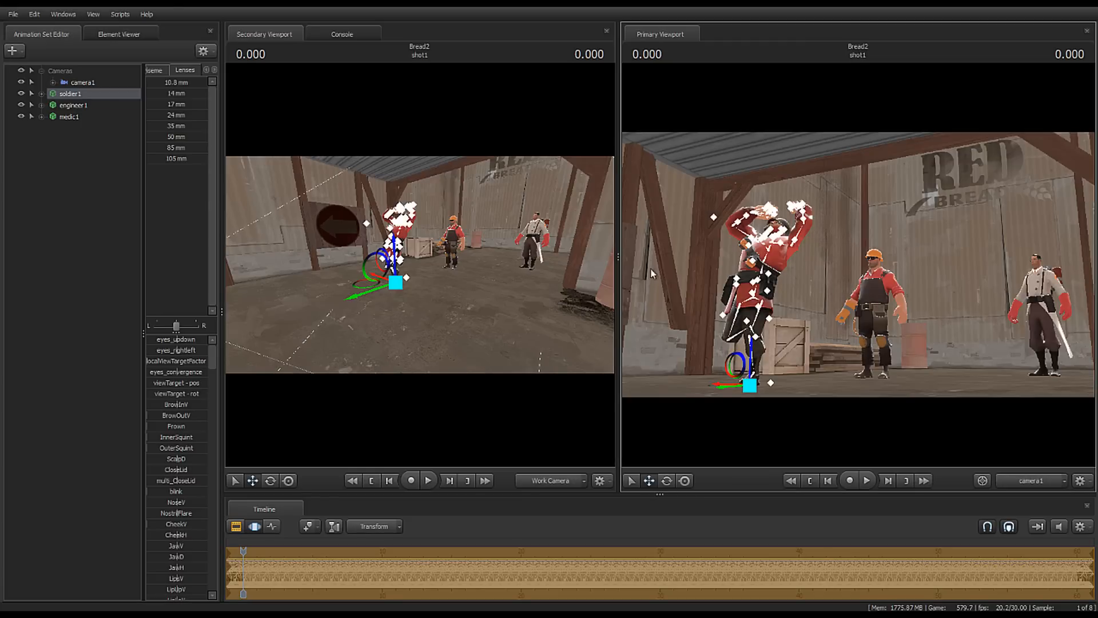
{"action": "left_click_drag", "start_coordinate": [618, 257], "coordinate": [839, 258]}
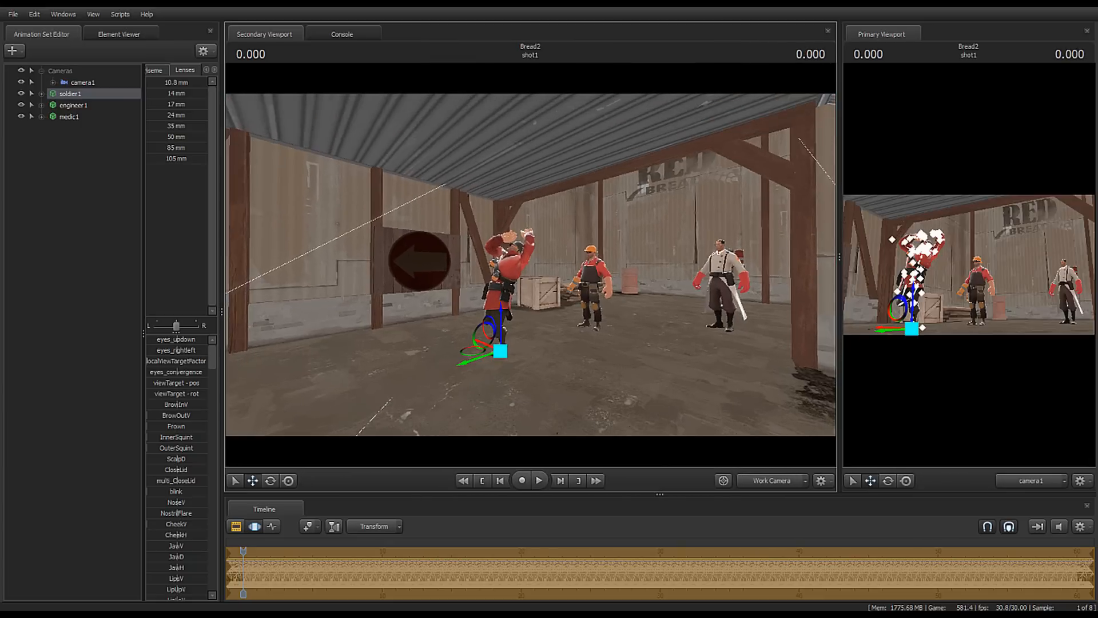
Step: Bring the work camera closer to soldier1 and play back the imported run animation
{"action": "left_click_drag", "start_coordinate": [531, 265], "coordinate": [520, 316]}
{"action": "key", "text": "w"}
{"action": "key", "text": "w"}
{"action": "key", "text": "z"}
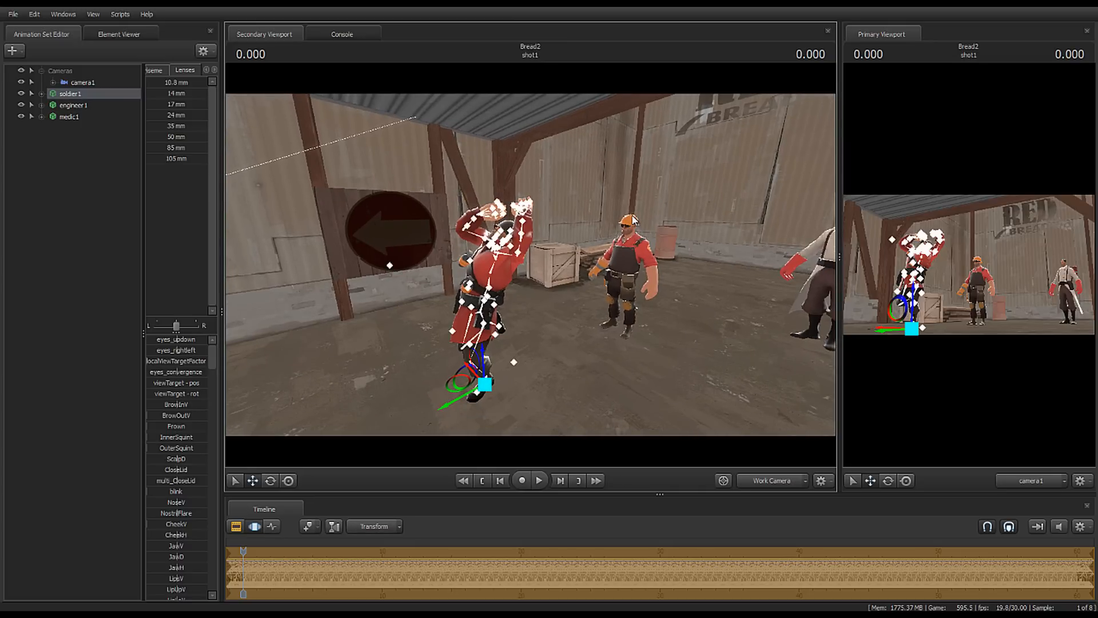
{"action": "key", "text": "space"}
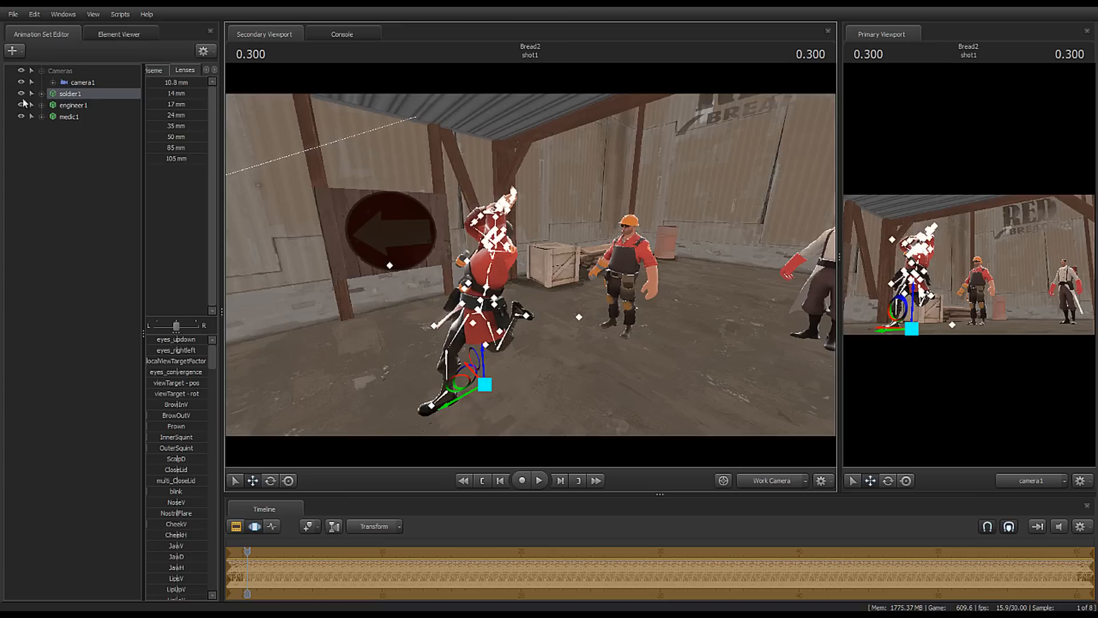
{"action": "left_click", "coordinate": [69, 108]}
{"action": "right_click", "coordinate": [71, 108]}
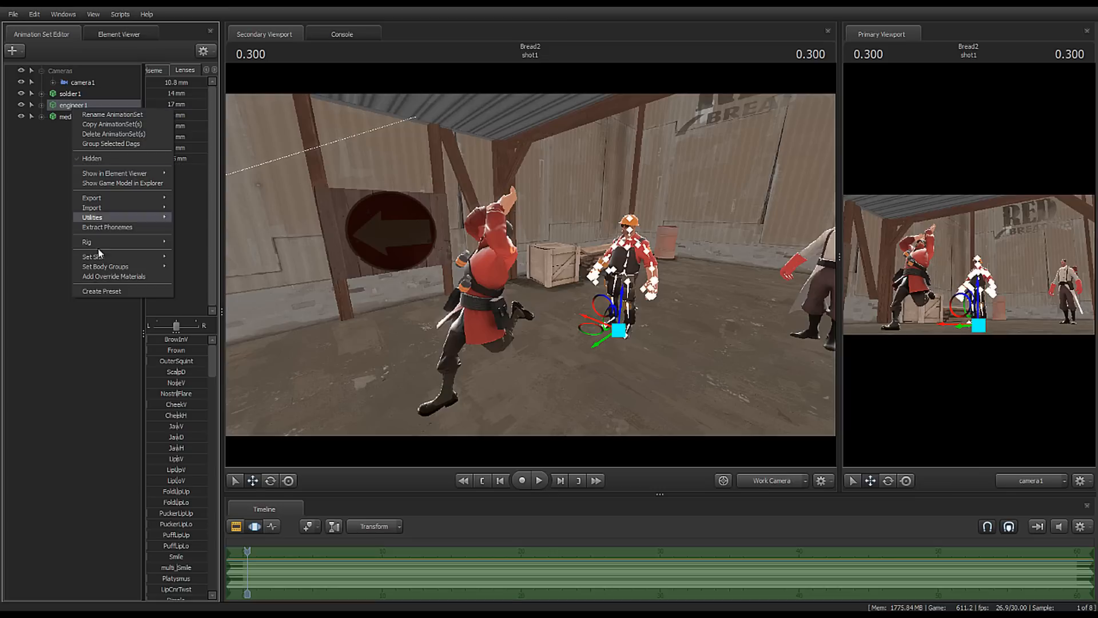
{"action": "mouse_move", "coordinate": [100, 265]}
{"action": "left_click", "coordinate": [34, 157]}
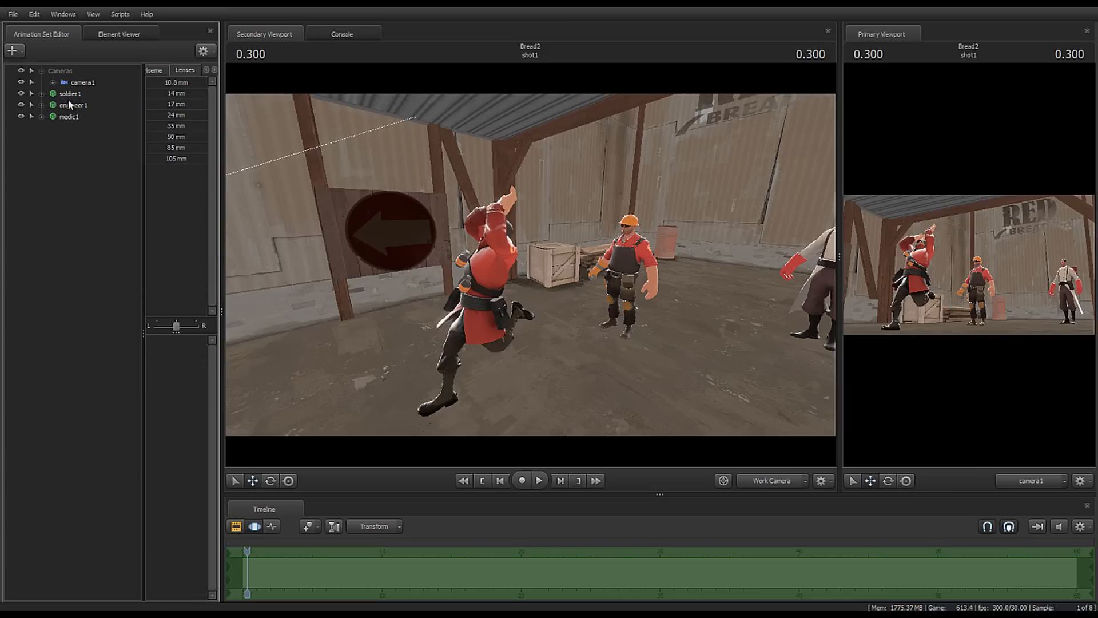
Step: Select soldier1 and look through its viseme, emotion and Procedural preset groups
{"action": "left_click", "coordinate": [71, 96]}
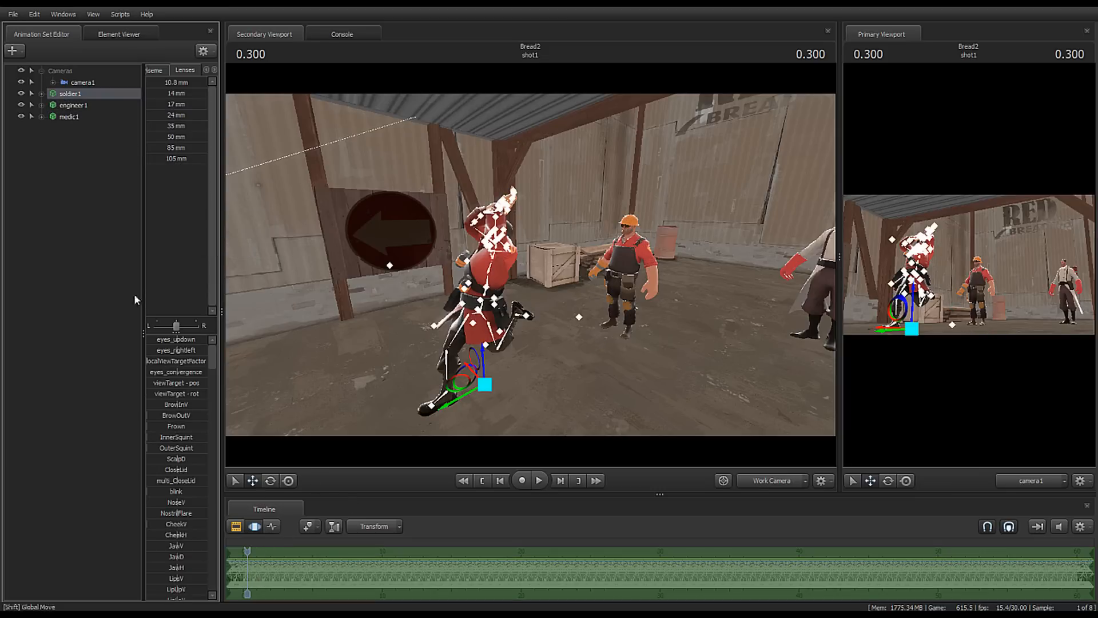
{"action": "left_click", "coordinate": [163, 70]}
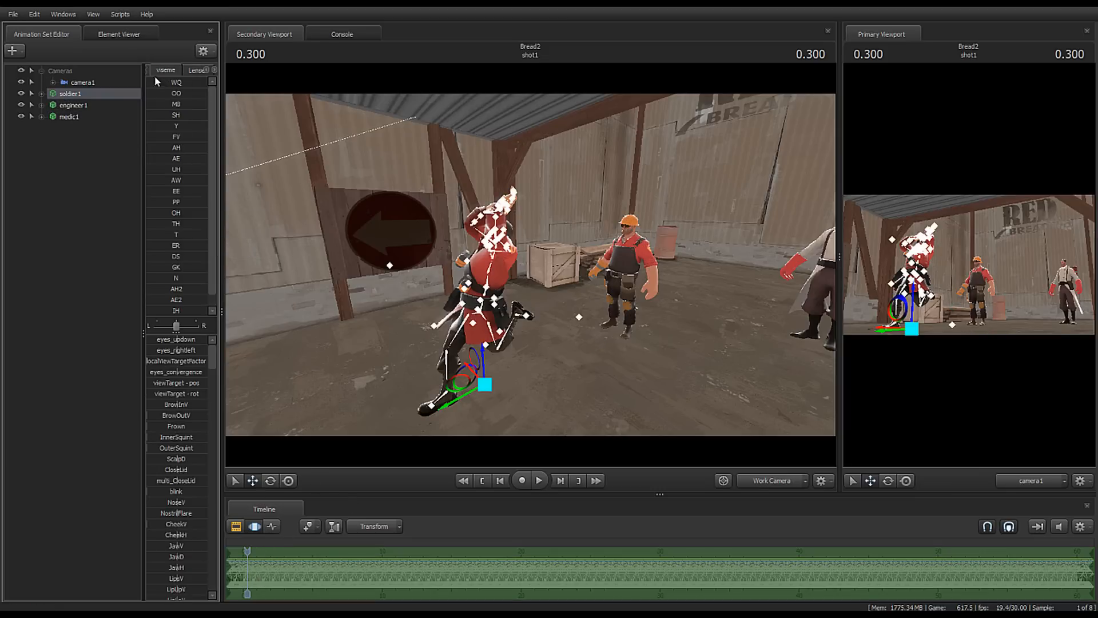
{"action": "left_click", "coordinate": [147, 72]}
{"action": "left_click", "coordinate": [147, 72]}
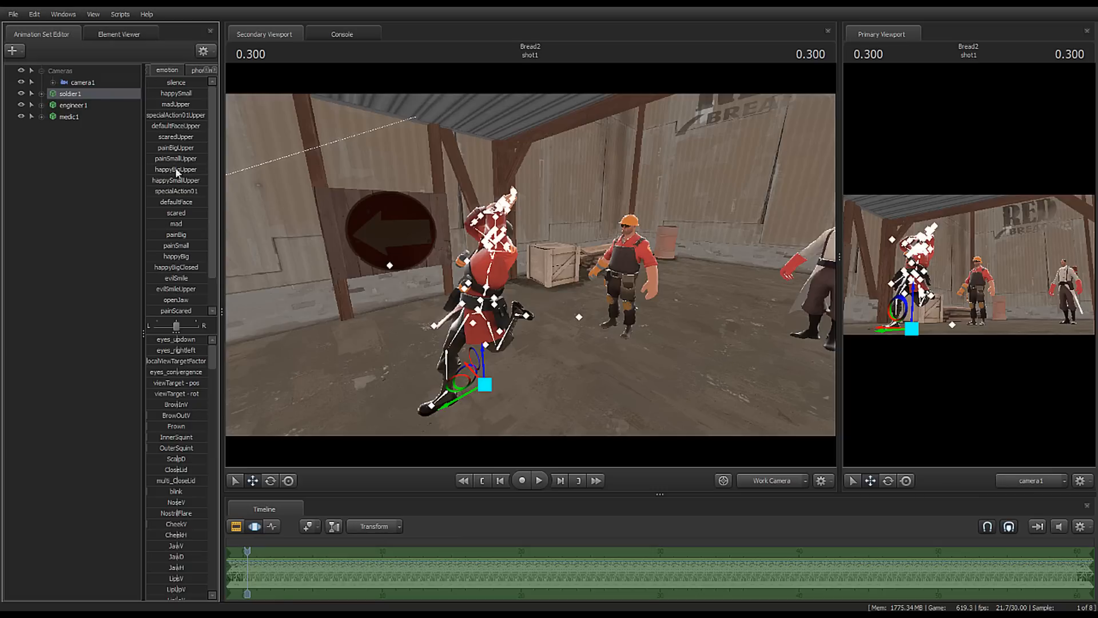
{"action": "left_click", "coordinate": [150, 74]}
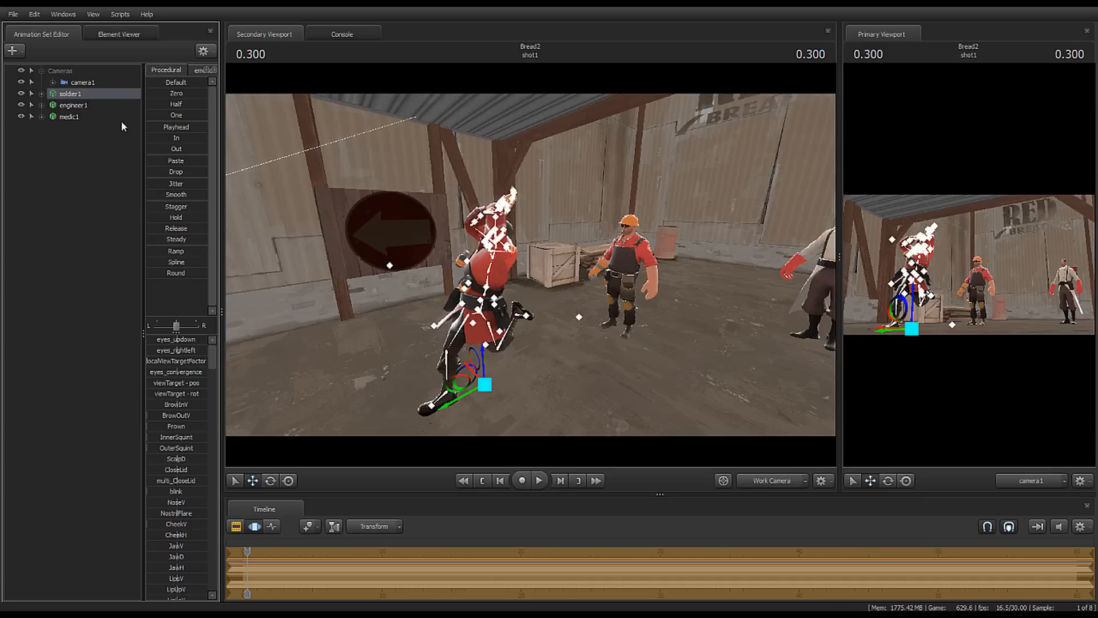
Step: Start a sequence import for engineer1 and choose run_MELEE as the base sequence
{"action": "left_click", "coordinate": [79, 104]}
{"action": "right_click", "coordinate": [73, 106]}
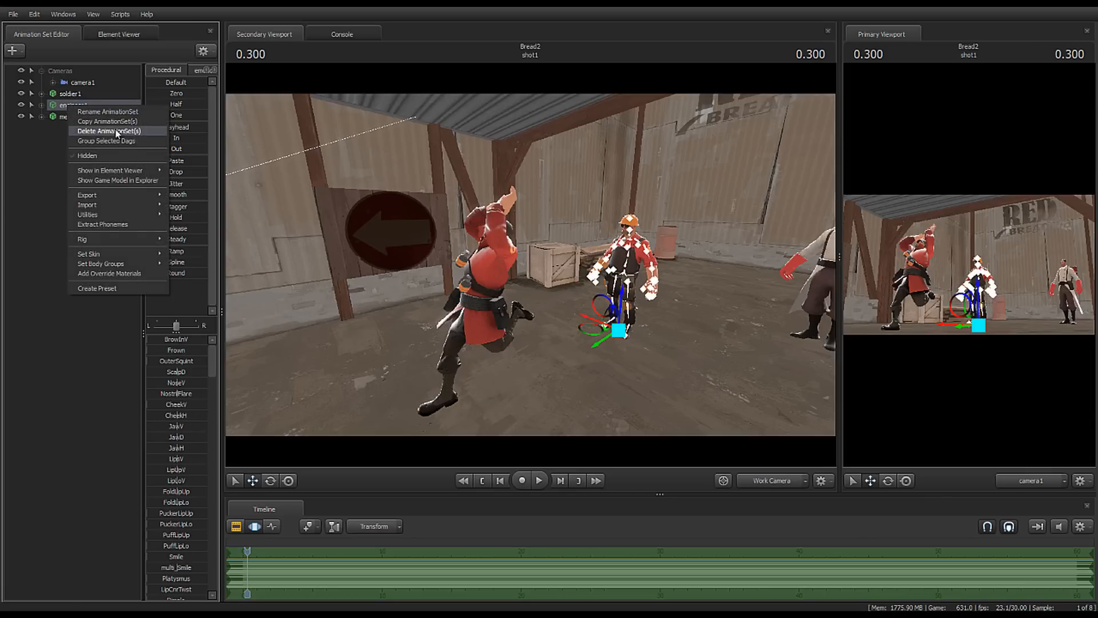
{"action": "mouse_move", "coordinate": [162, 175]}
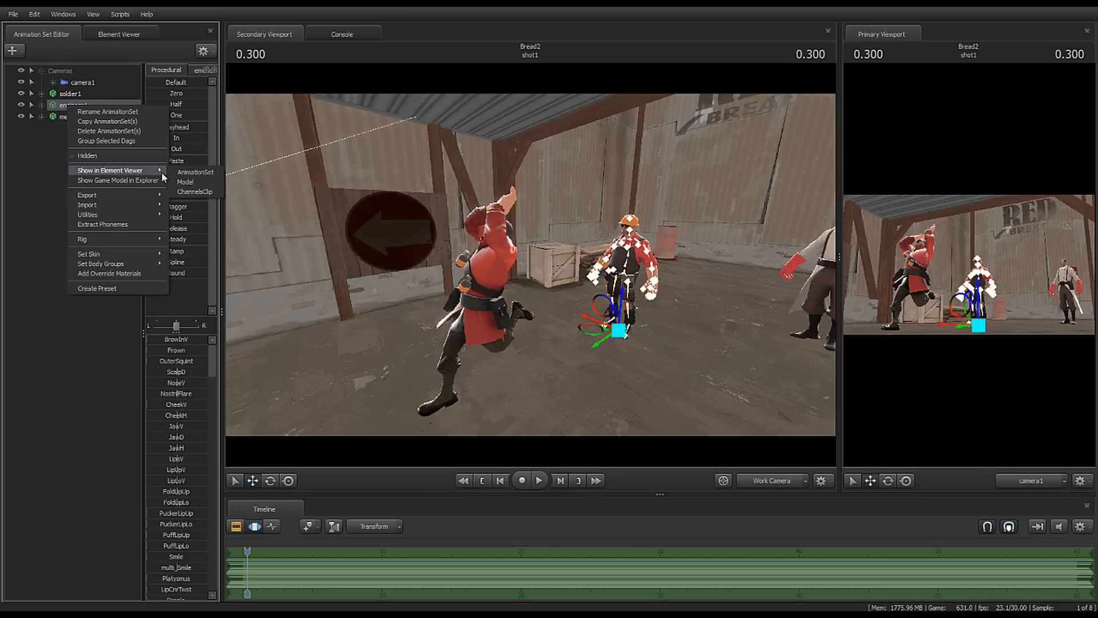
{"action": "mouse_move", "coordinate": [96, 204]}
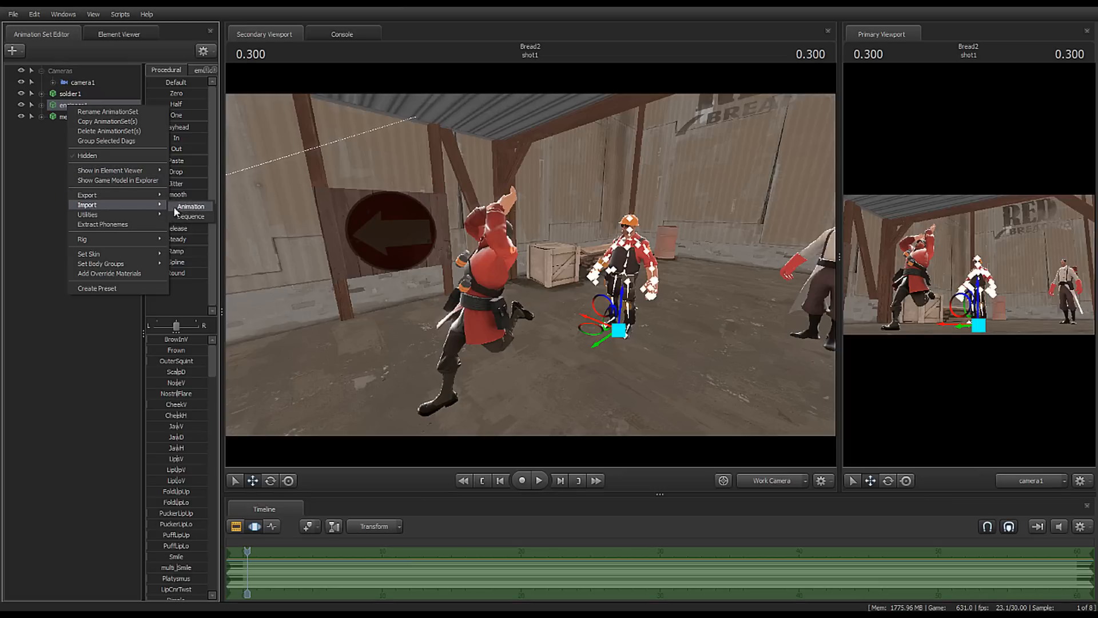
{"action": "left_click", "coordinate": [186, 217]}
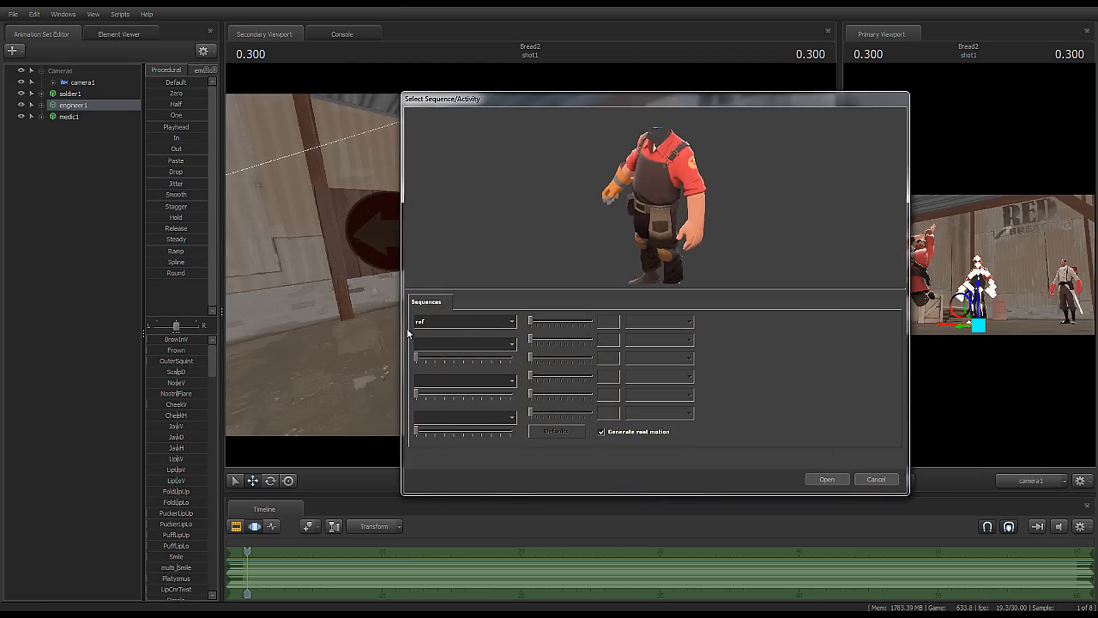
{"action": "left_click", "coordinate": [465, 322]}
{"action": "scroll", "coordinate": [457, 371], "scroll_direction": "down", "scroll_amount": 3}
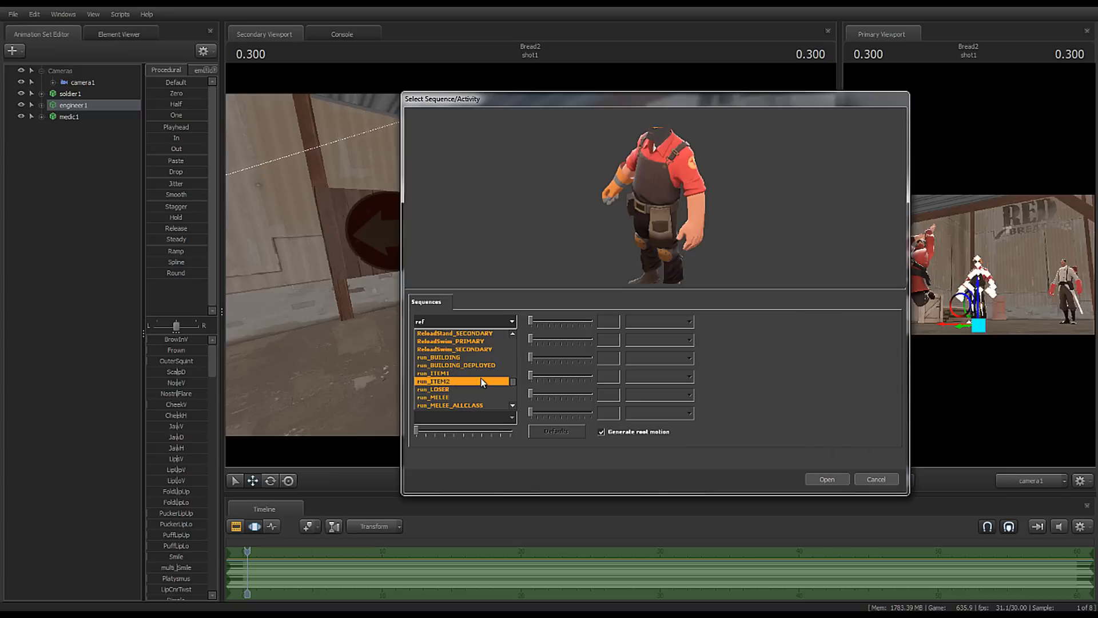
{"action": "left_click", "coordinate": [453, 390]}
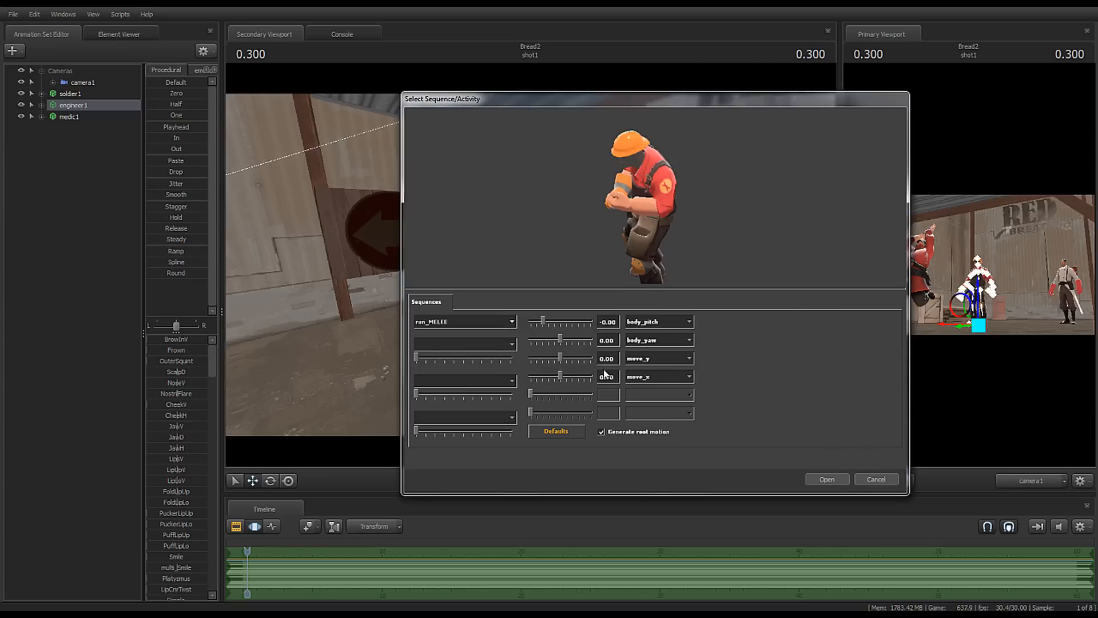
{"action": "left_click", "coordinate": [477, 322]}
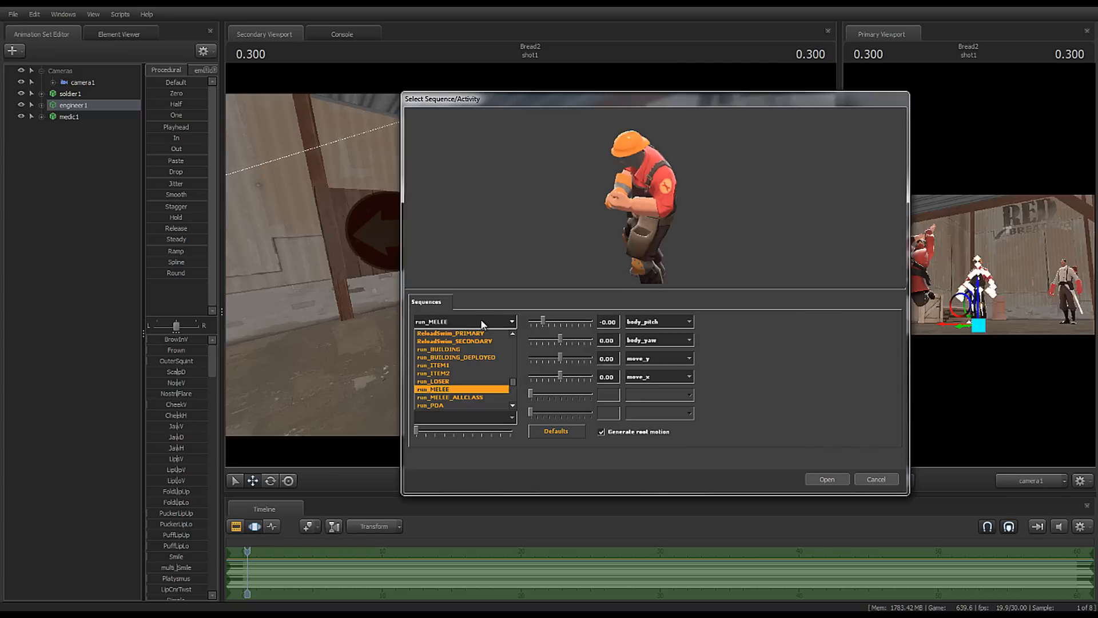
{"action": "left_click", "coordinate": [482, 321]}
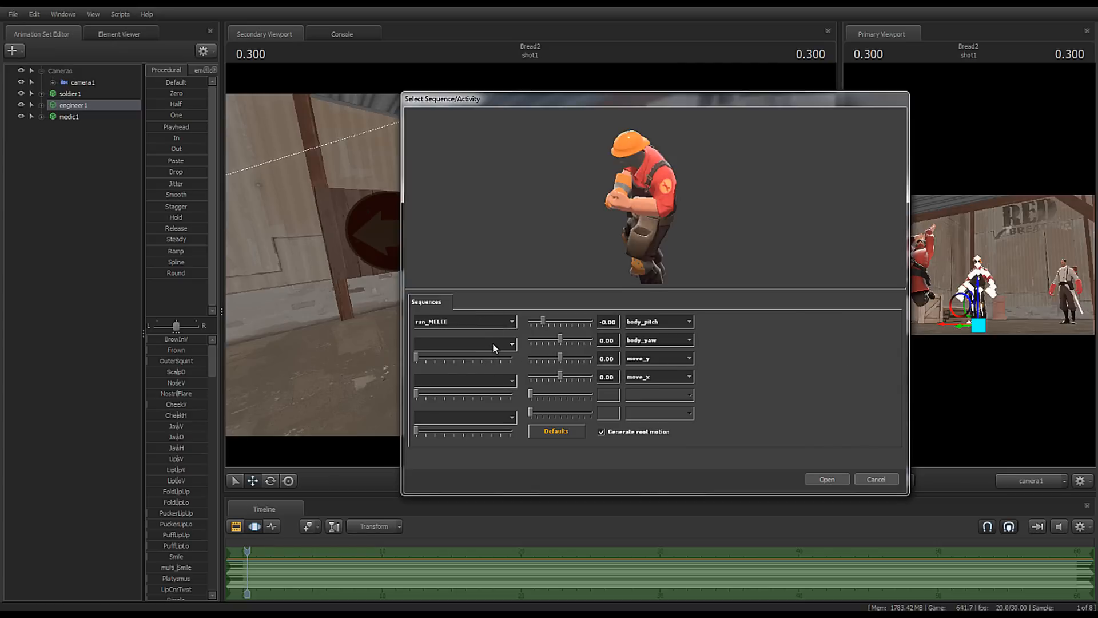
Step: Layer AttackSwim_MELEE over run_MELEE at full weight and try out the body_yaw parameter
{"action": "left_click", "coordinate": [495, 344]}
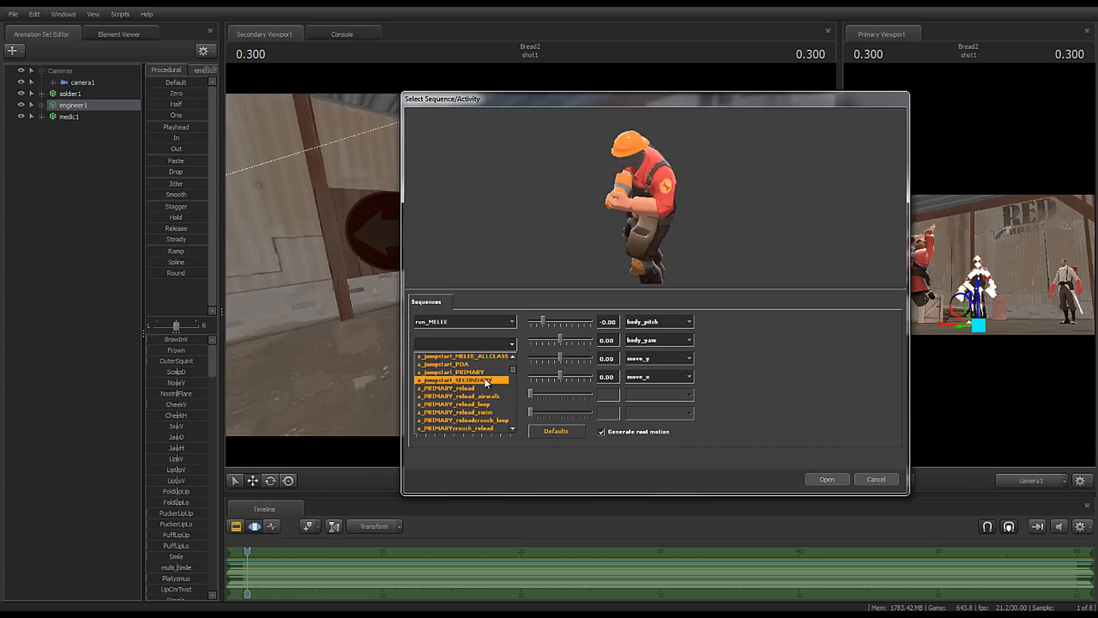
{"action": "mouse_move", "coordinate": [510, 372]}
{"action": "left_mouse_down"}
{"action": "mouse_move", "coordinate": [521, 390]}
{"action": "mouse_move", "coordinate": [516, 378]}
{"action": "left_mouse_up"}
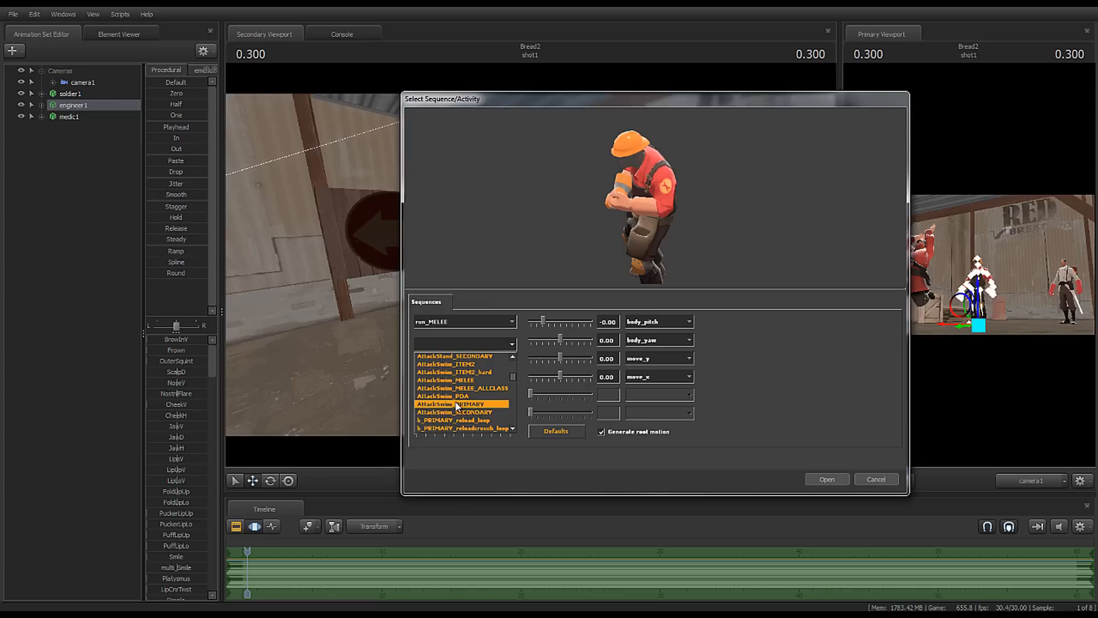
{"action": "left_click", "coordinate": [469, 380]}
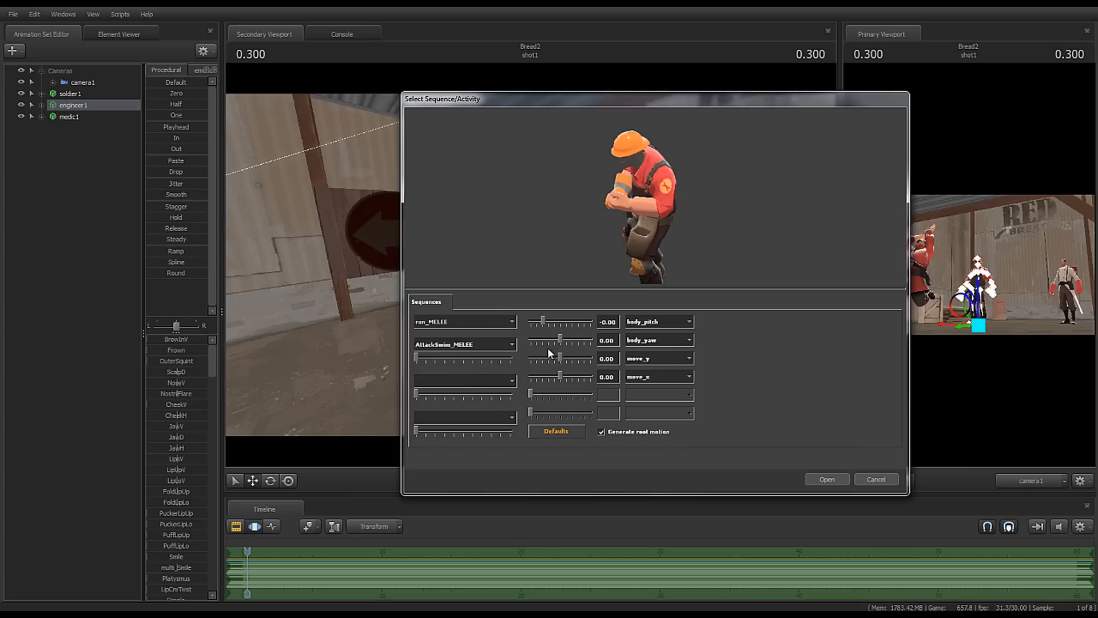
{"action": "left_click_drag", "start_coordinate": [445, 358], "coordinate": [508, 360]}
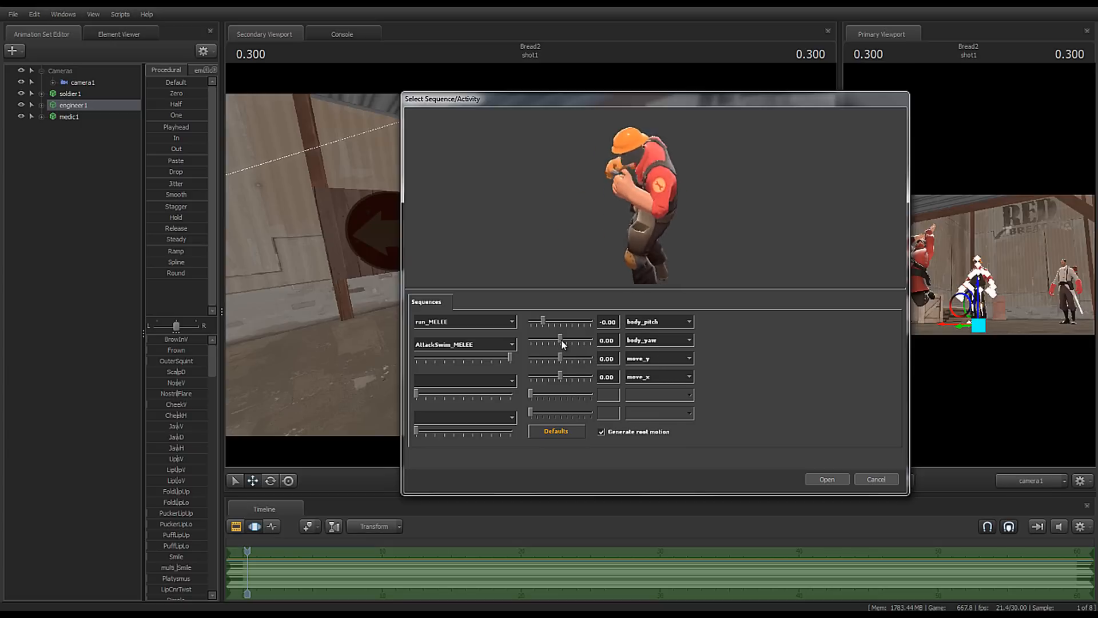
{"action": "mouse_move", "coordinate": [558, 341]}
{"action": "left_mouse_down"}
{"action": "mouse_move", "coordinate": [589, 341]}
{"action": "mouse_move", "coordinate": [563, 338]}
{"action": "left_mouse_up"}
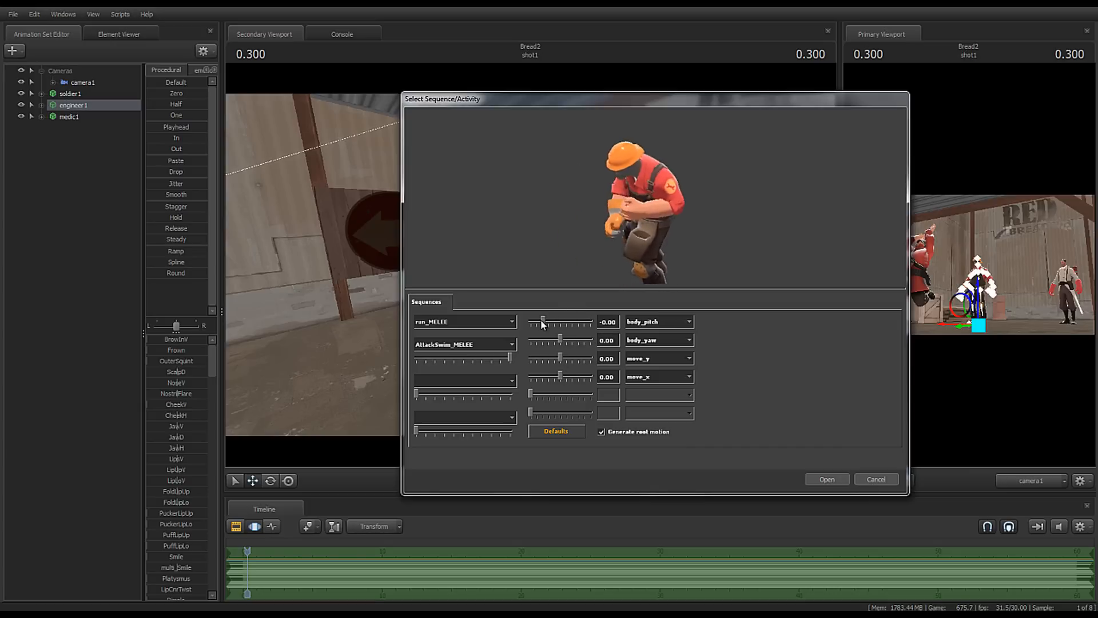
Step: Raise body_pitch to 67.89 and import the layered run_MELEE and AttackSwim_MELEE sequence onto engineer1
{"action": "left_click_drag", "start_coordinate": [542, 324], "coordinate": [582, 320]}
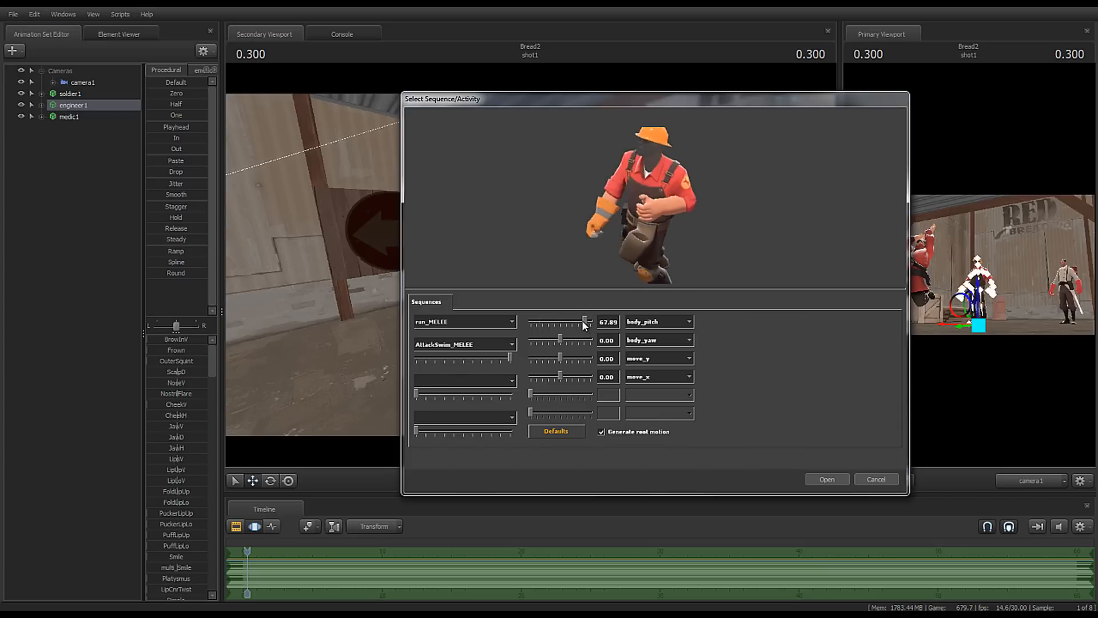
{"action": "left_click", "coordinate": [826, 480]}
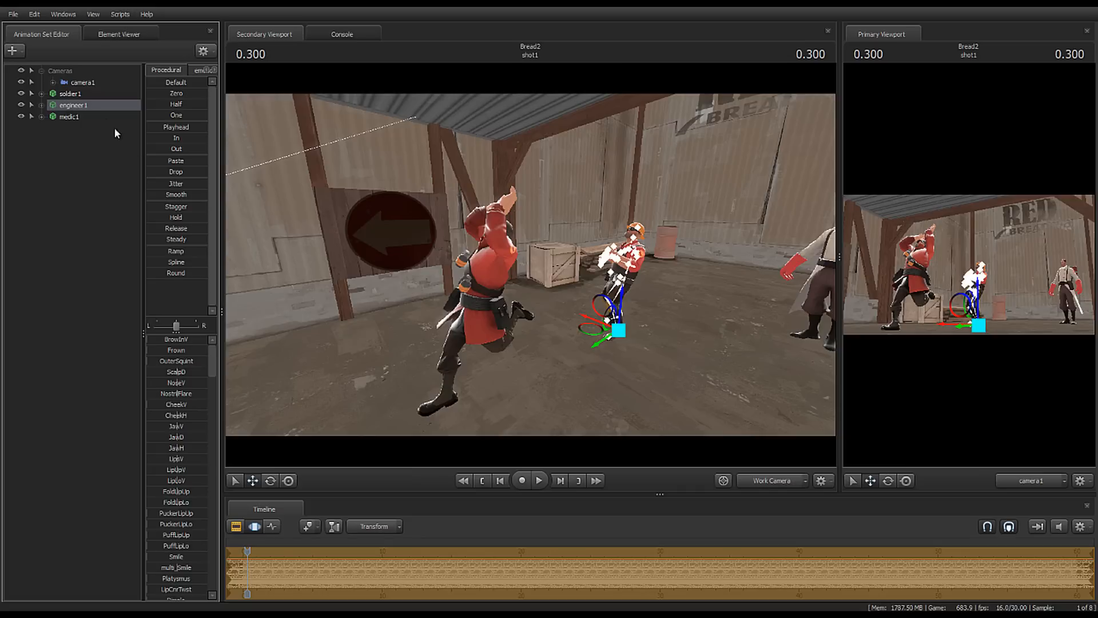
{"action": "left_click", "coordinate": [83, 103]}
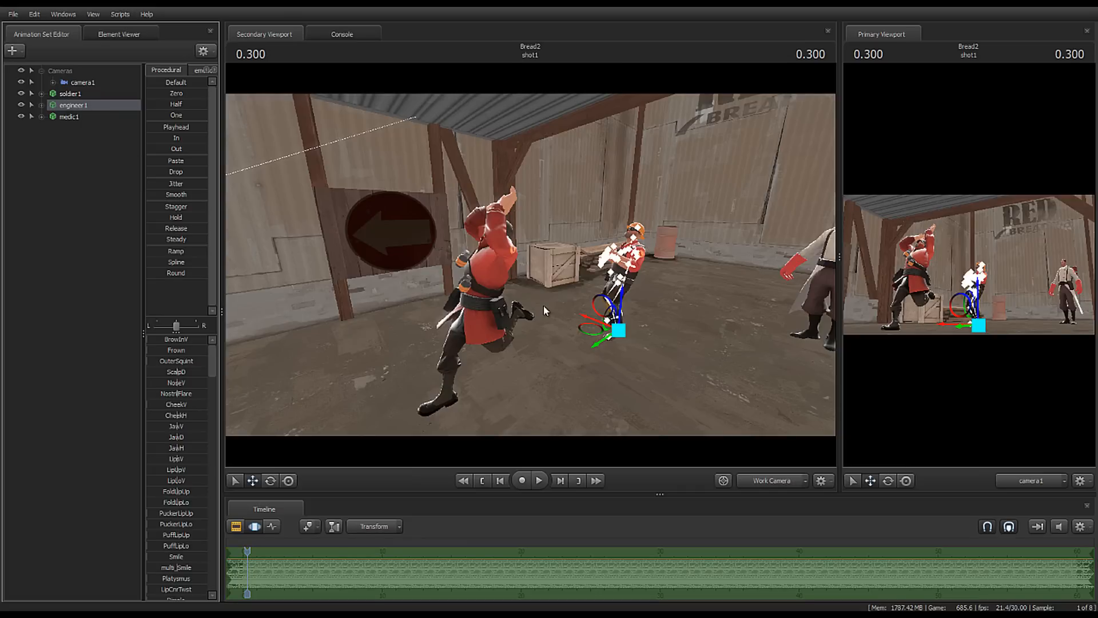
Step: Step forward through the shot frame by frame to examine engineer1's imported animation
{"action": "key", "text": "Right"}
{"action": "key", "text": "Right"}
{"action": "key", "text": "Right"}
{"action": "key", "text": "Right"}
{"action": "key", "text": "Right"}
{"action": "key", "text": "Right"}
{"action": "key", "text": "Right"}
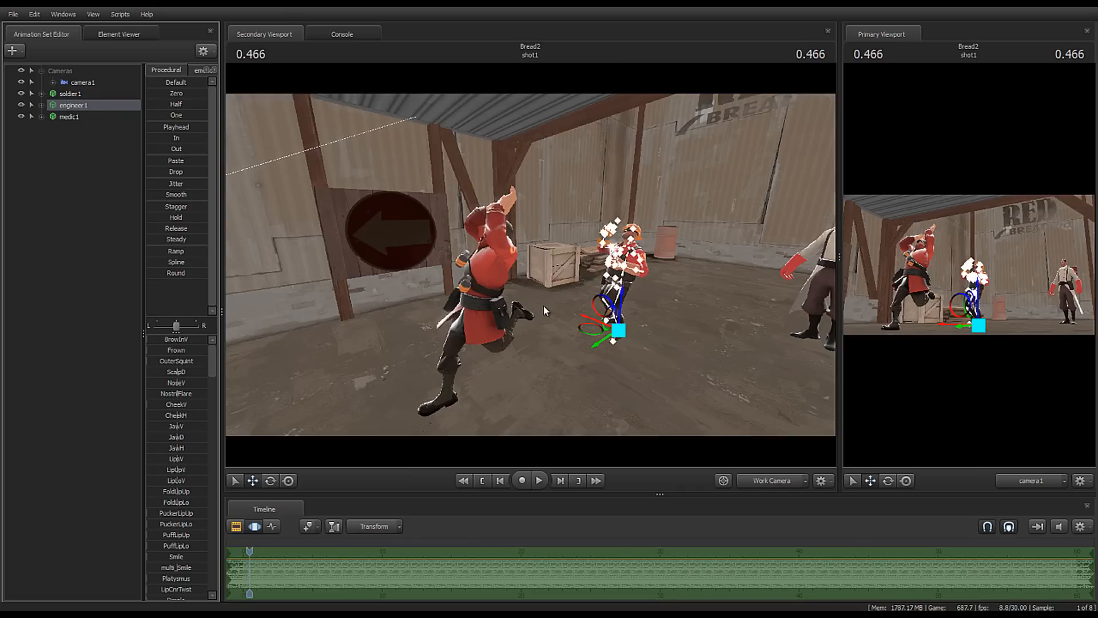
{"action": "key", "text": "Right"}
{"action": "key", "text": "Right"}
{"action": "key", "text": "Right"}
{"action": "key", "text": "Right"}
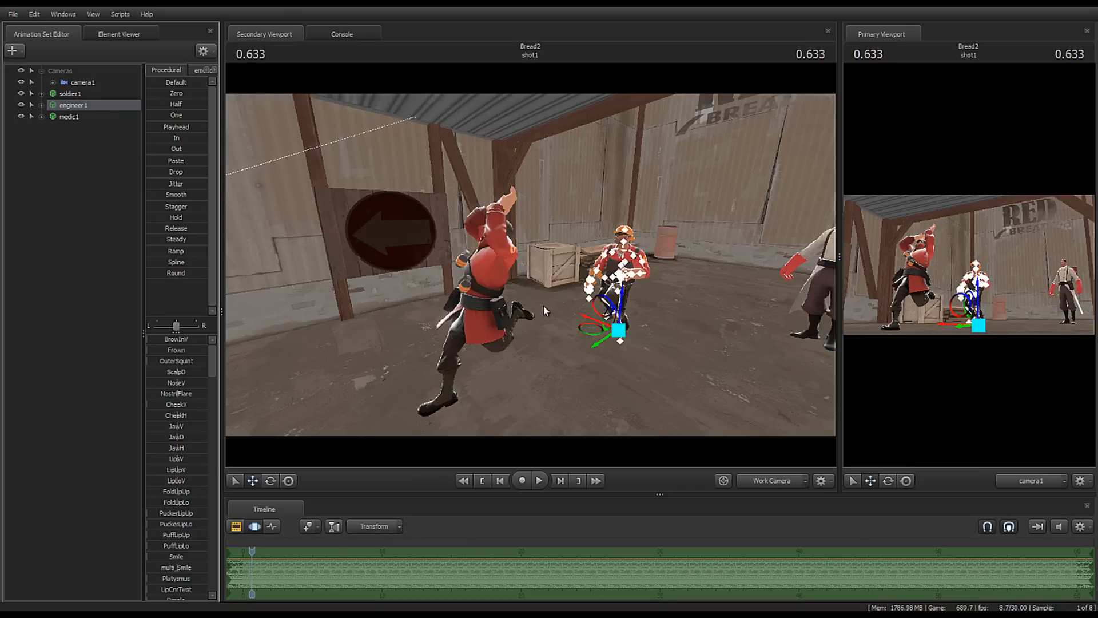
{"action": "key", "text": "Right"}
{"action": "key", "text": "Right"}
{"action": "key", "text": "Right"}
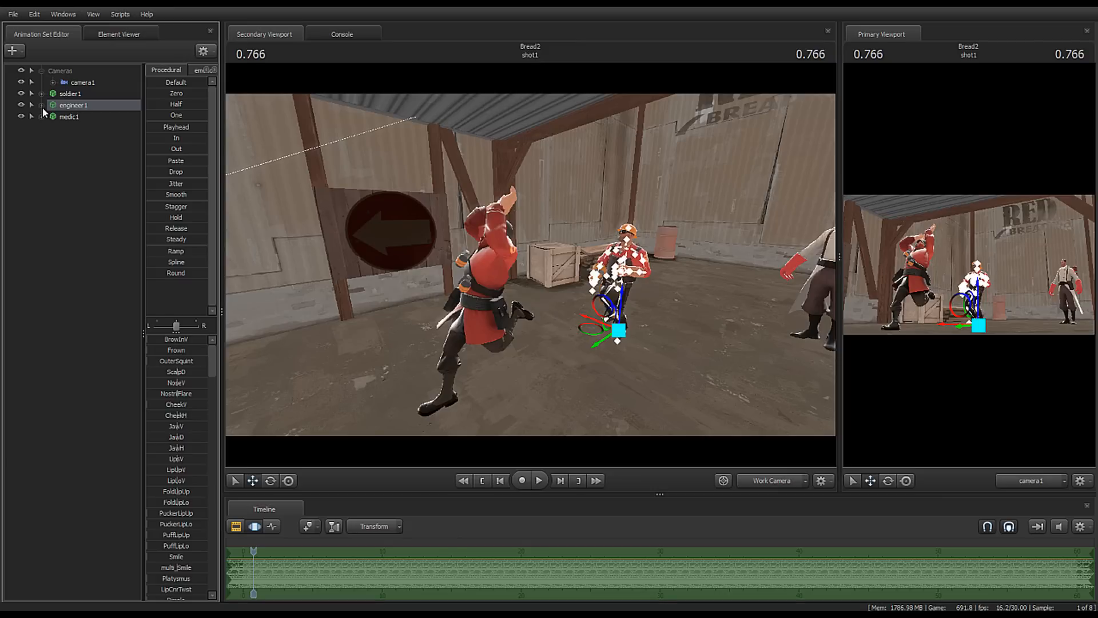
{"action": "key", "text": "m"}
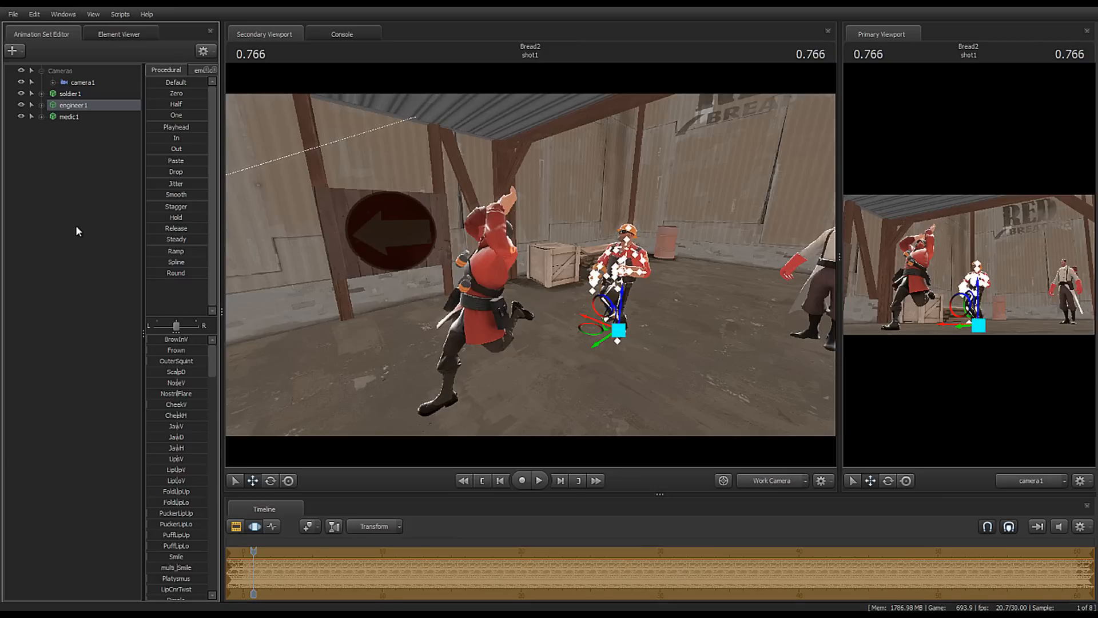
Step: Undo the last sequence import on engineer1 and start a new sequence import for the same model
{"action": "key", "text": "ctrl+z"}
{"action": "right_click", "coordinate": [83, 105]}
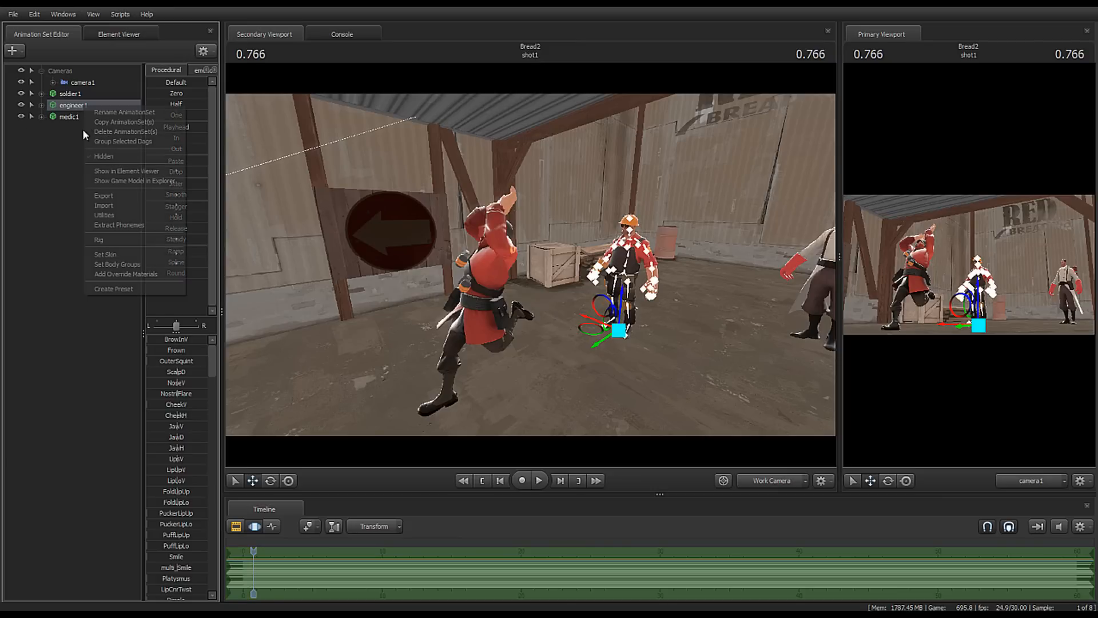
{"action": "mouse_move", "coordinate": [113, 205]}
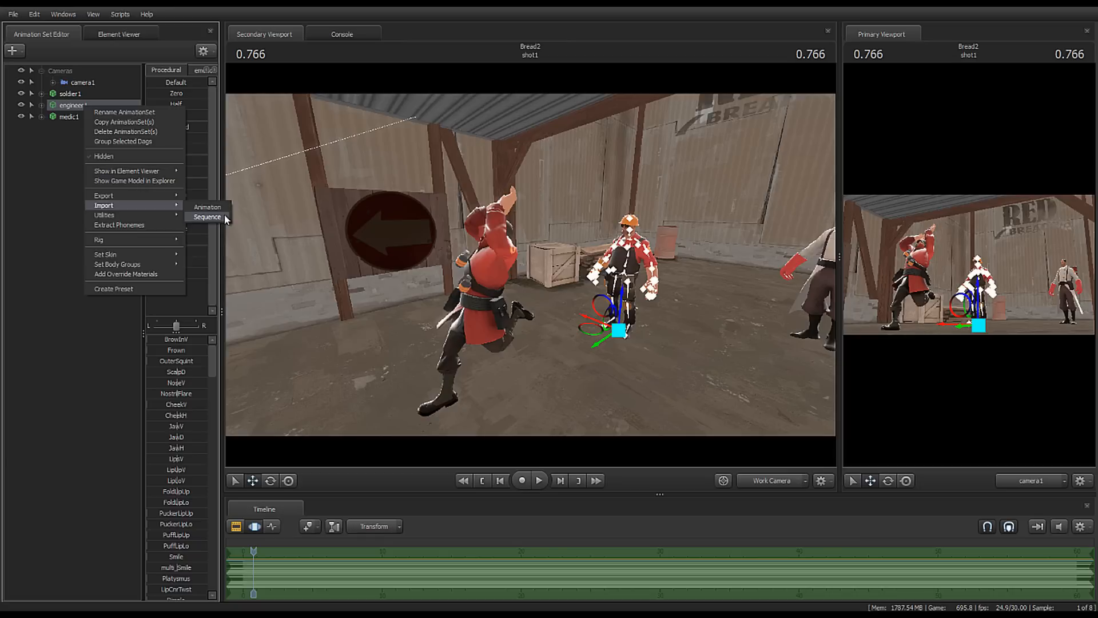
{"action": "left_click", "coordinate": [223, 215]}
Step: Choose run_MELEE as engineer1's base sequence with move_x at 1.00 and Generate root motion turned off
{"action": "left_click", "coordinate": [487, 322]}
{"action": "scroll", "coordinate": [466, 372], "scroll_direction": "down", "scroll_amount": 4}
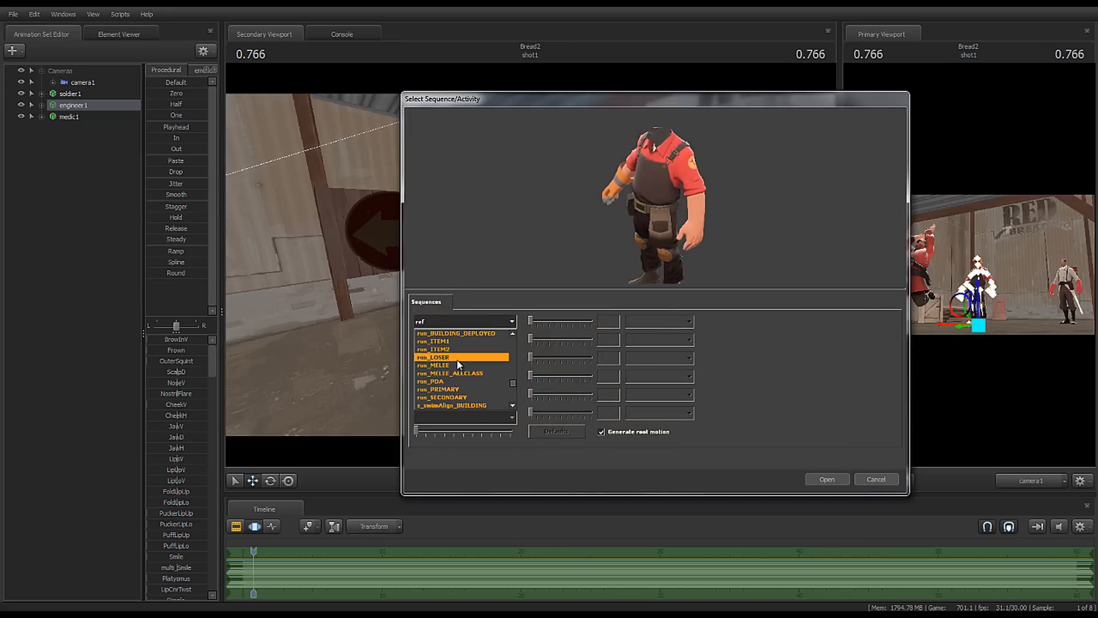
{"action": "left_click", "coordinate": [457, 357]}
{"action": "left_click", "coordinate": [474, 322]}
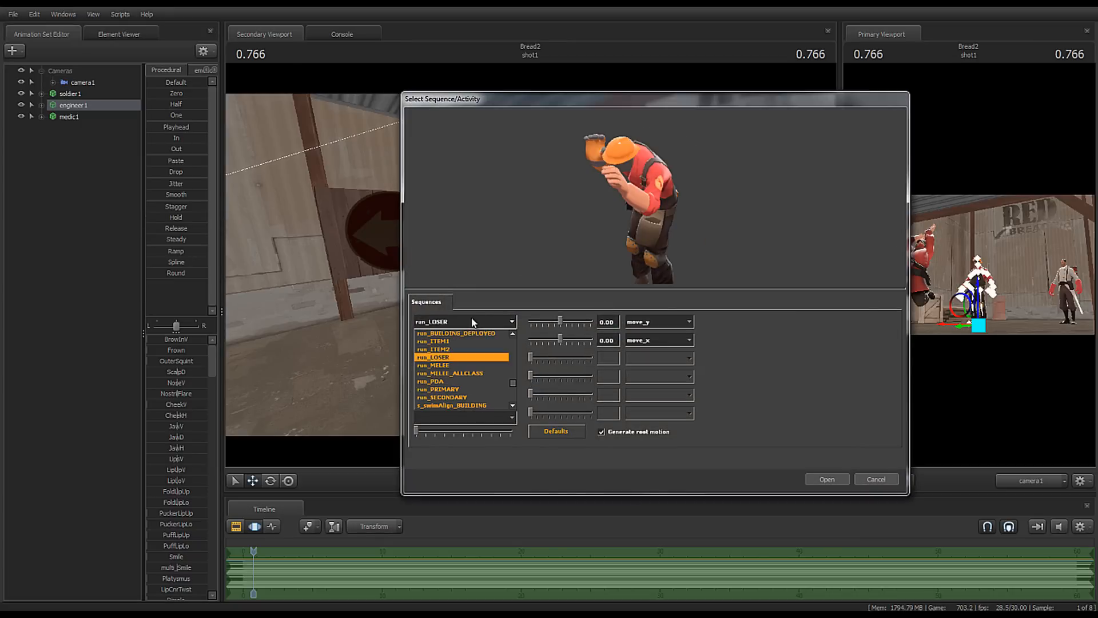
{"action": "left_click", "coordinate": [443, 365]}
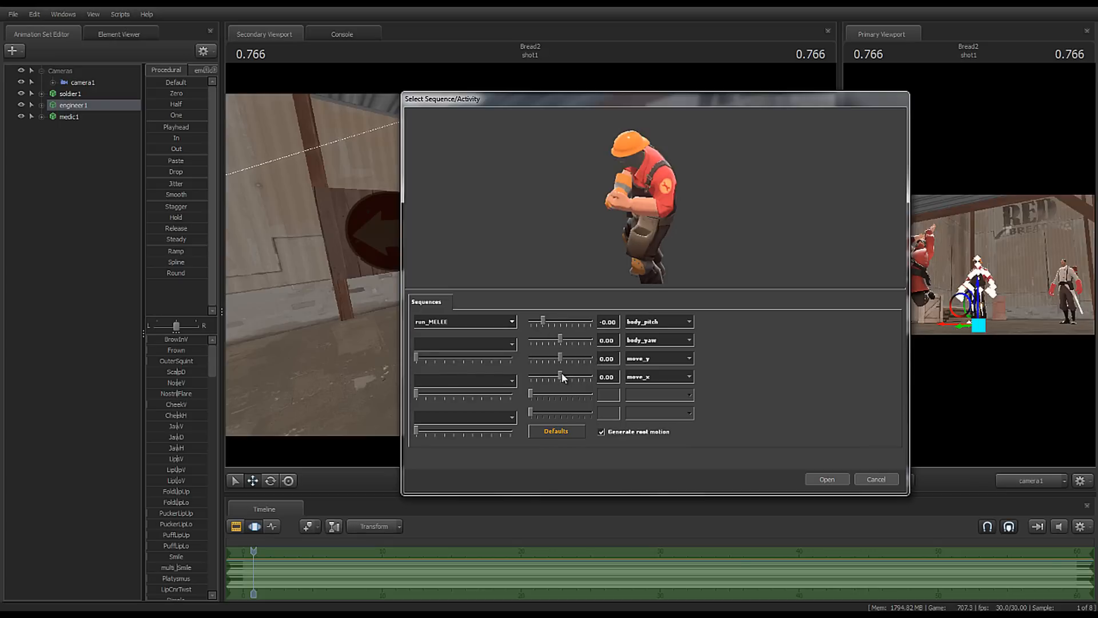
{"action": "left_click_drag", "start_coordinate": [562, 378], "coordinate": [589, 377]}
{"action": "left_click", "coordinate": [601, 432]}
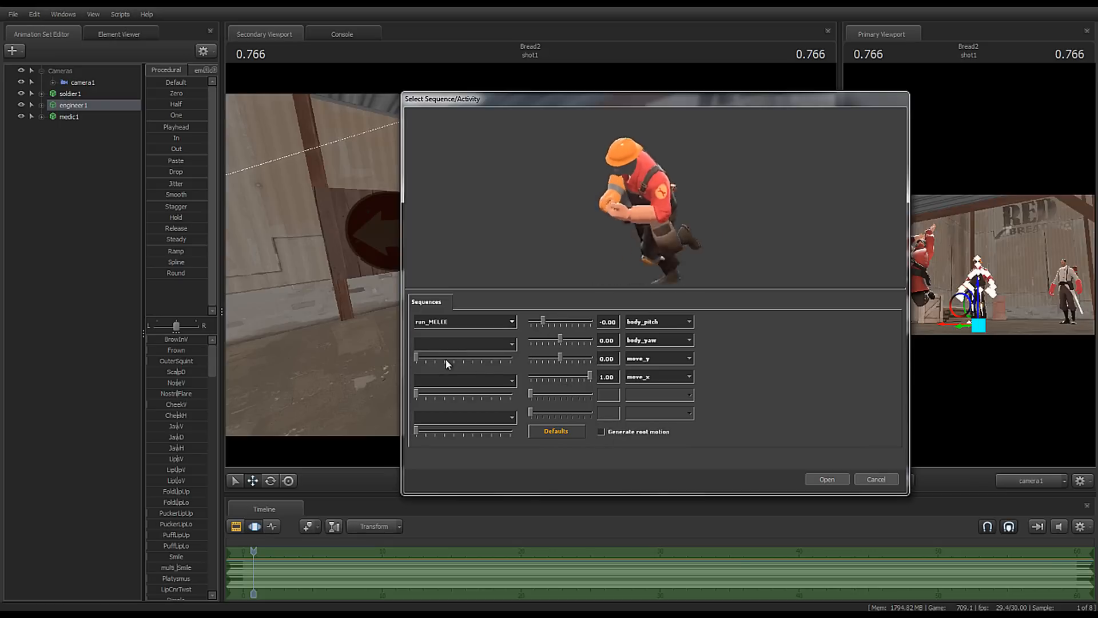
Step: Layer AttackSwim_MELEE at full weight over the run with body_pitch at 90.00 and import it onto engineer1
{"action": "left_click", "coordinate": [445, 343]}
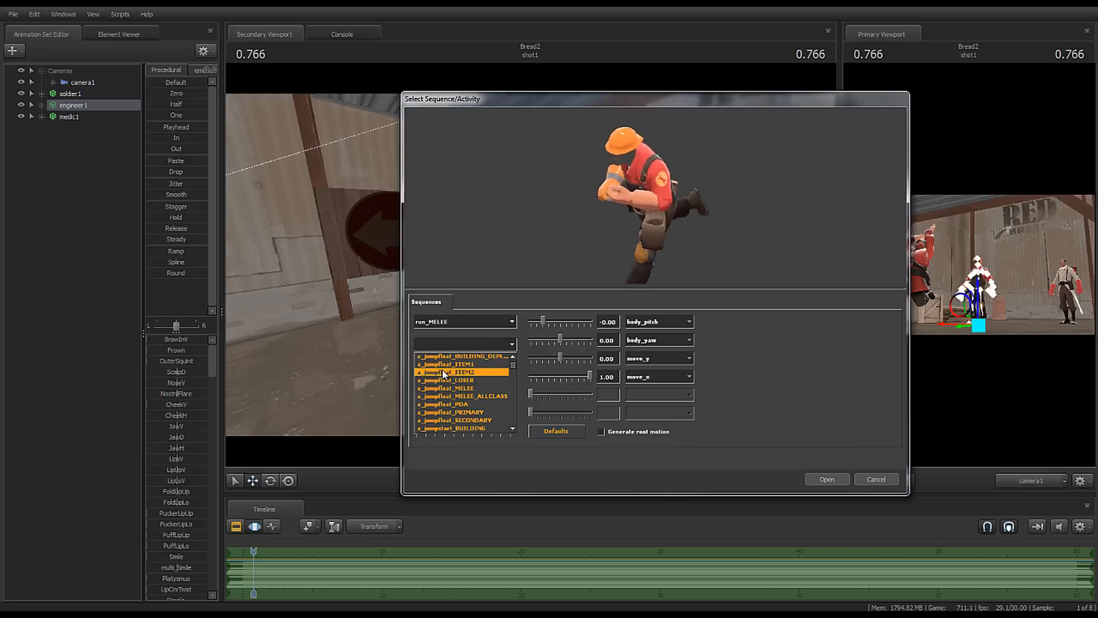
{"action": "scroll", "coordinate": [442, 369], "scroll_direction": "down", "scroll_amount": 6}
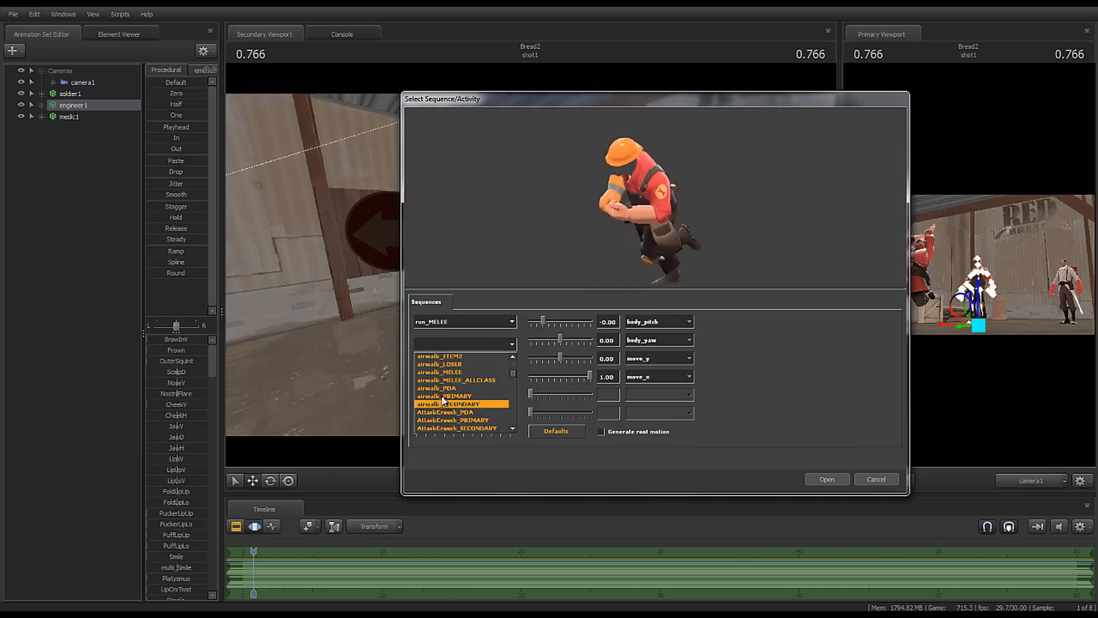
{"action": "scroll", "coordinate": [444, 401], "scroll_direction": "down", "scroll_amount": 5}
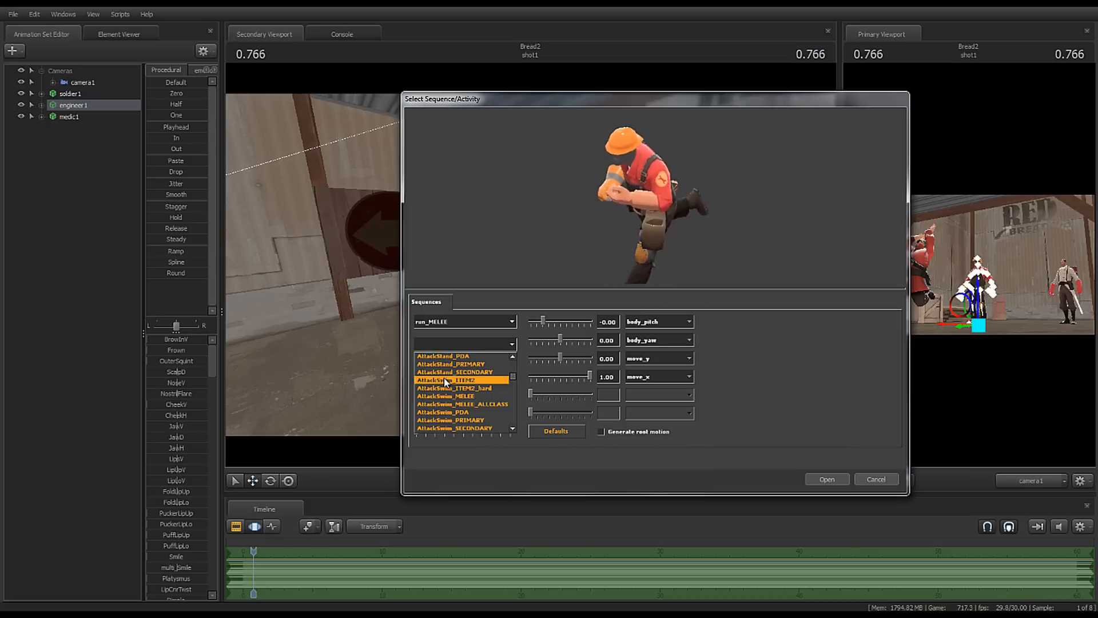
{"action": "left_click", "coordinate": [444, 396]}
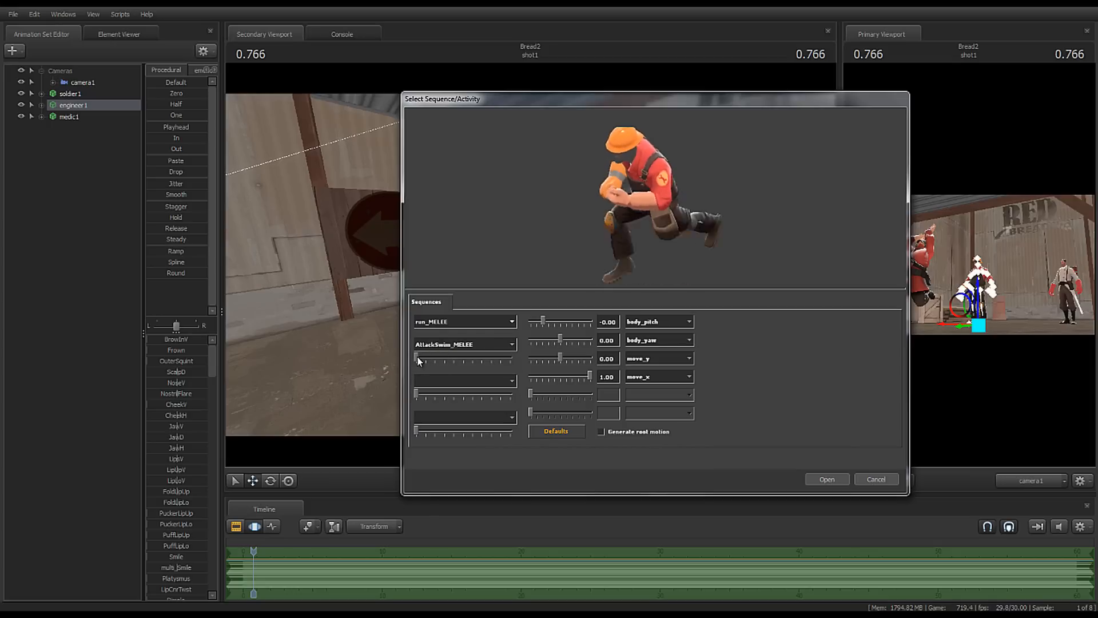
{"action": "left_click_drag", "start_coordinate": [418, 360], "coordinate": [548, 356]}
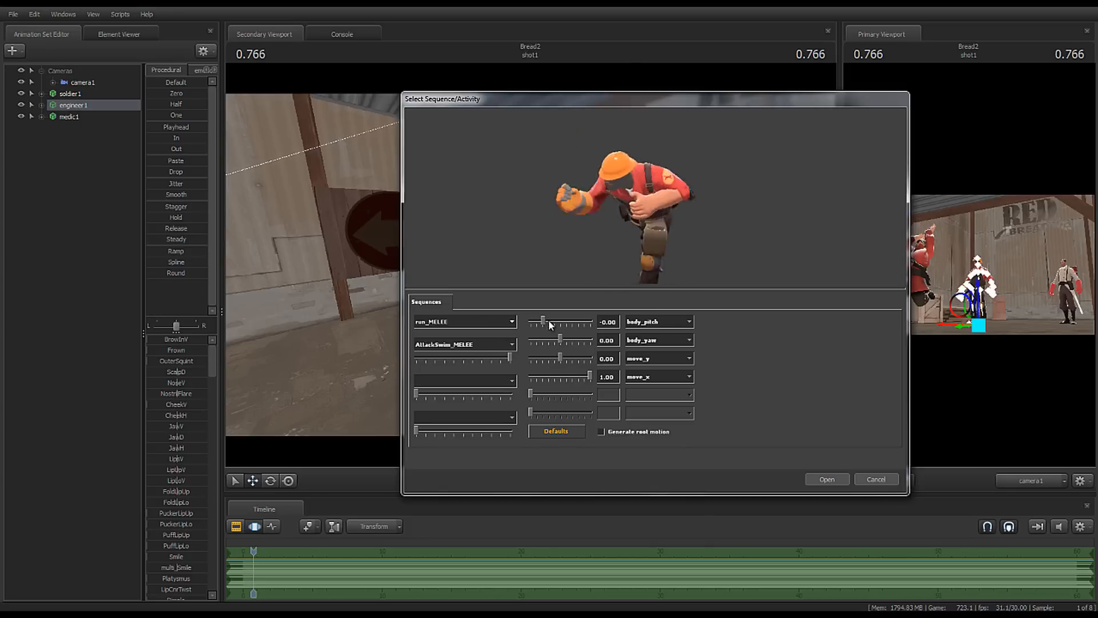
{"action": "left_click_drag", "start_coordinate": [543, 324], "coordinate": [593, 323]}
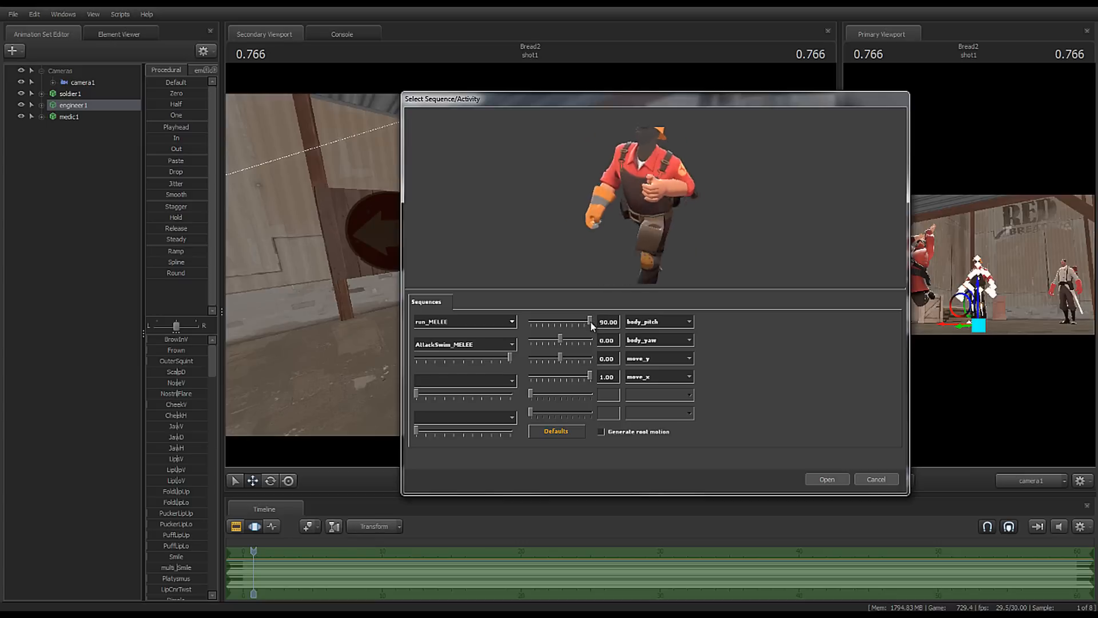
{"action": "left_click", "coordinate": [827, 480]}
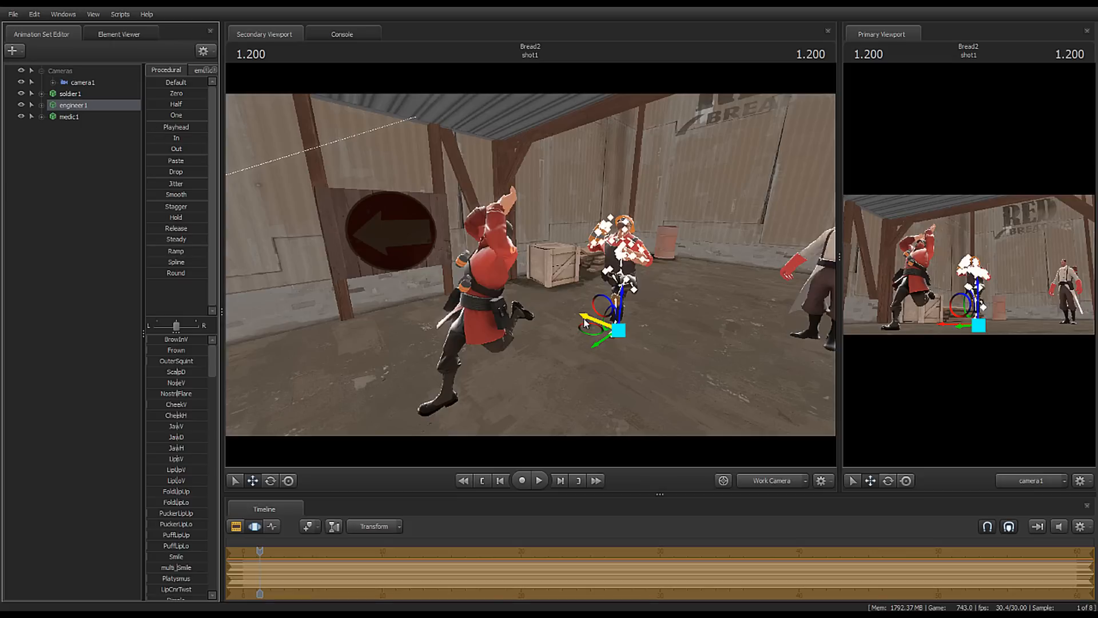
Step: Start a sequence import for medic1 and choose run_MELEE as the base sequence
{"action": "right_click", "coordinate": [66, 117]}
{"action": "mouse_move", "coordinate": [128, 218]}
{"action": "left_click", "coordinate": [213, 226]}
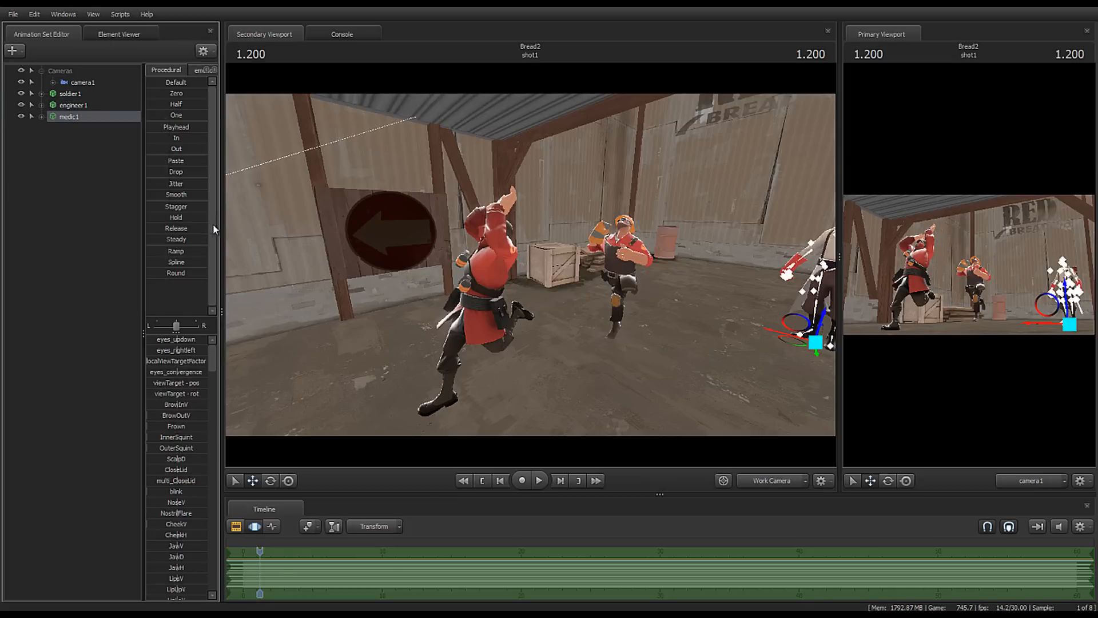
{"action": "left_click", "coordinate": [463, 323]}
{"action": "scroll", "coordinate": [455, 355], "scroll_direction": "down", "scroll_amount": 10}
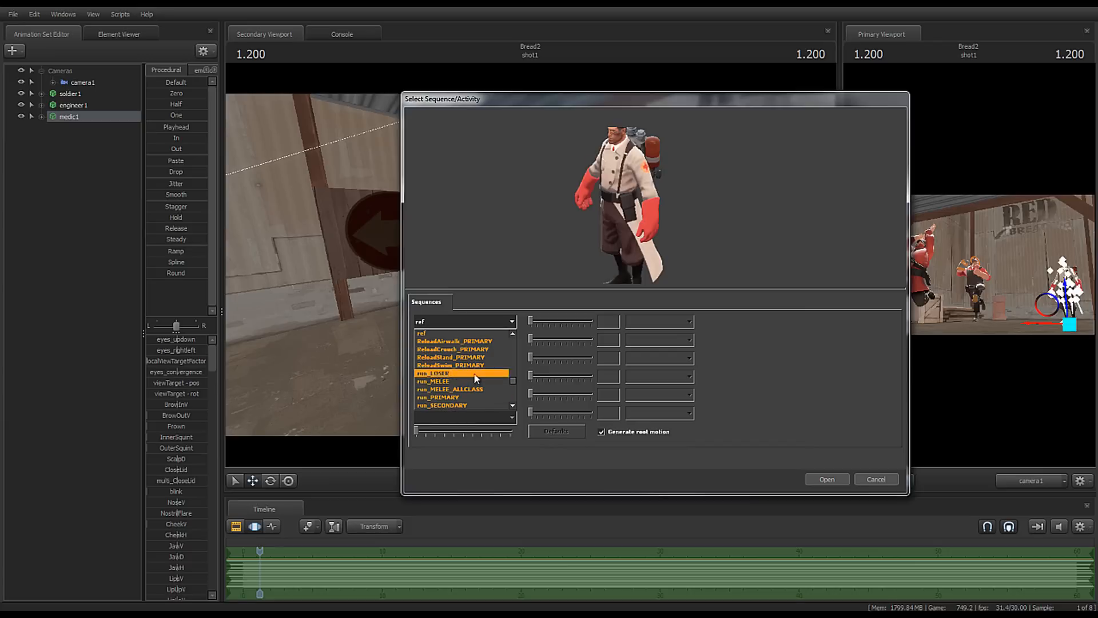
{"action": "left_click", "coordinate": [452, 341]}
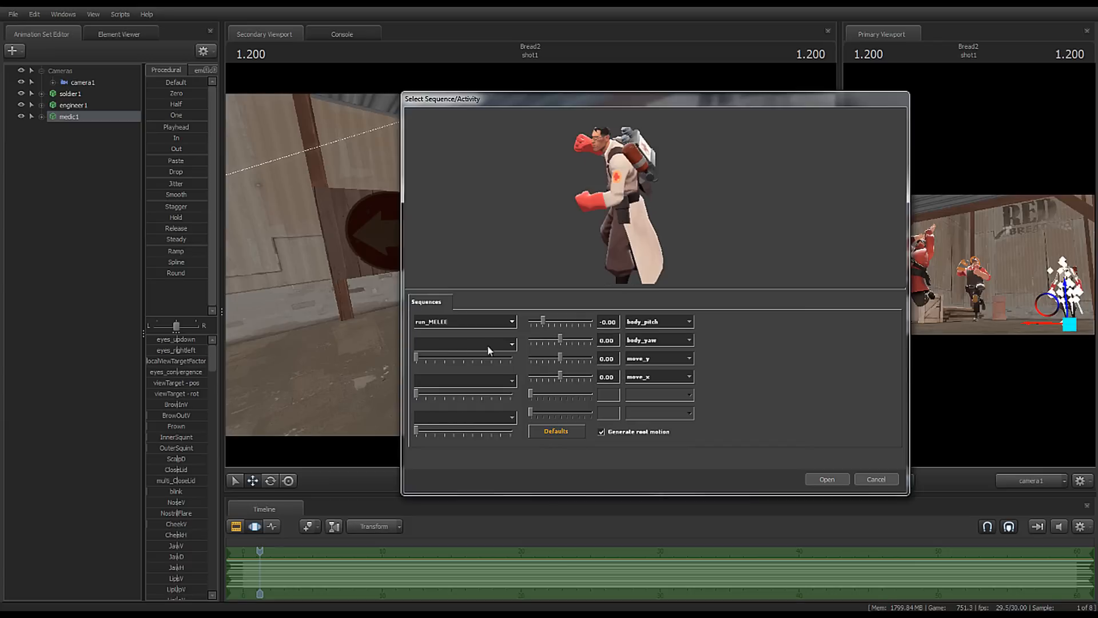
Step: Set move_x to 1.00, turn off Generate root motion and import the run onto medic1
{"action": "left_click_drag", "start_coordinate": [562, 374], "coordinate": [590, 375]}
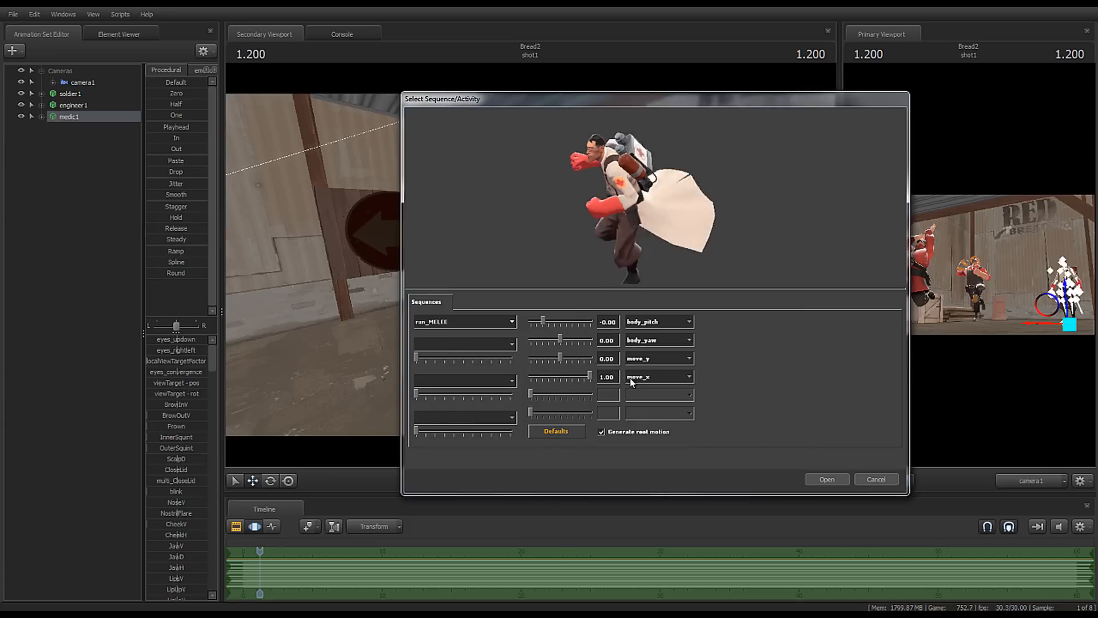
{"action": "left_click", "coordinate": [601, 431]}
{"action": "left_click", "coordinate": [836, 478]}
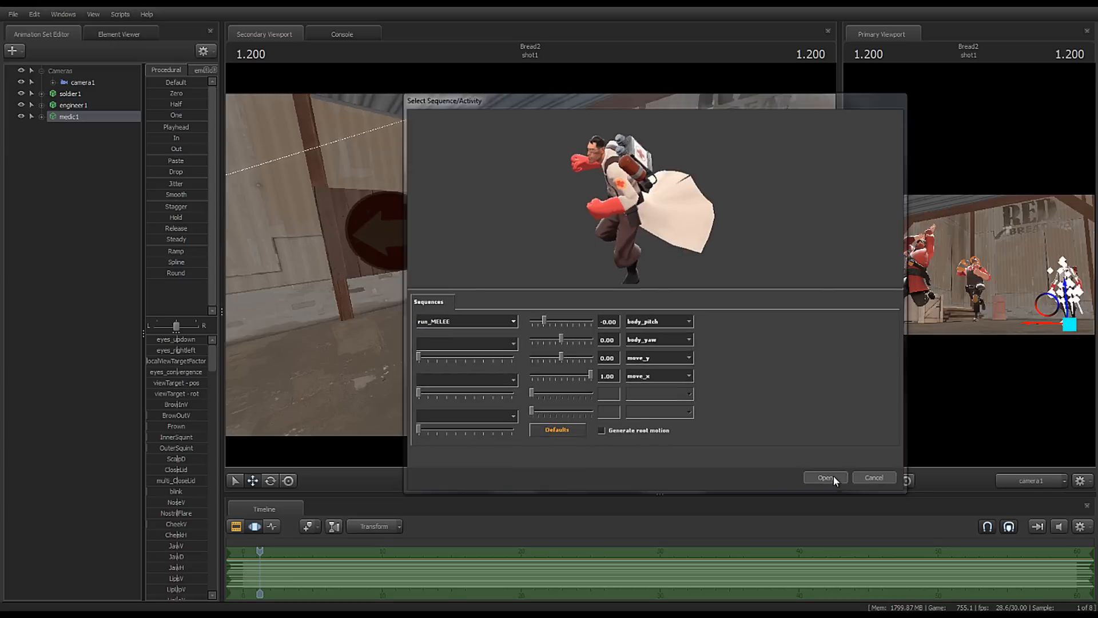
Step: Compare the three posed characters through the work camera and a temporarily enlarged primary viewport
{"action": "right_click_drag", "start_coordinate": [441, 262], "coordinate": [532, 269]}
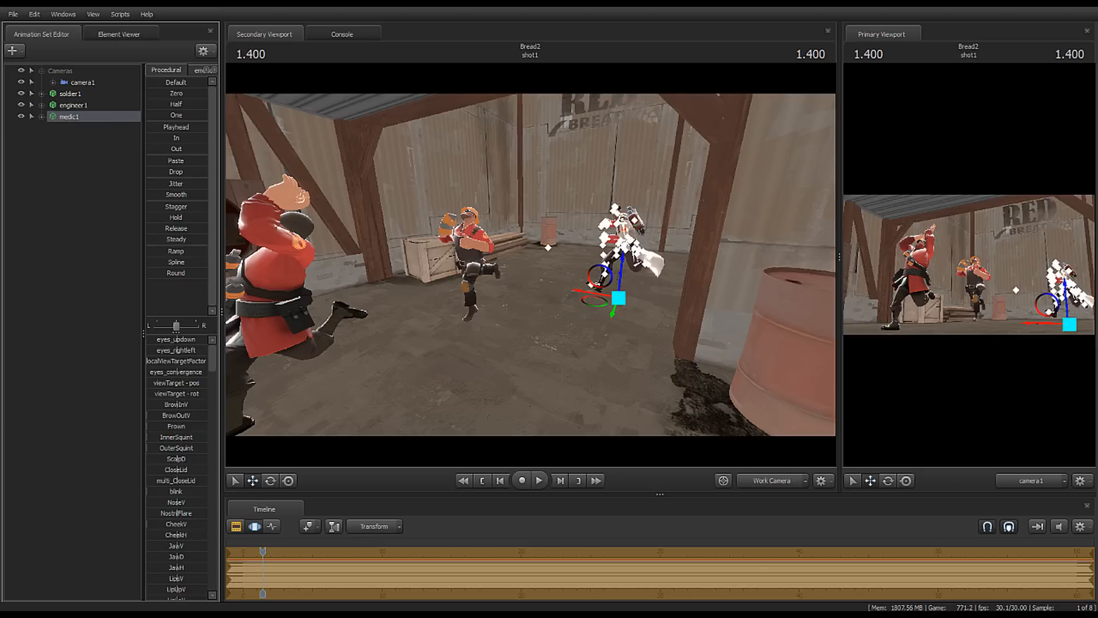
{"action": "left_click_drag", "start_coordinate": [530, 265], "coordinate": [412, 275]}
{"action": "key", "text": "w"}
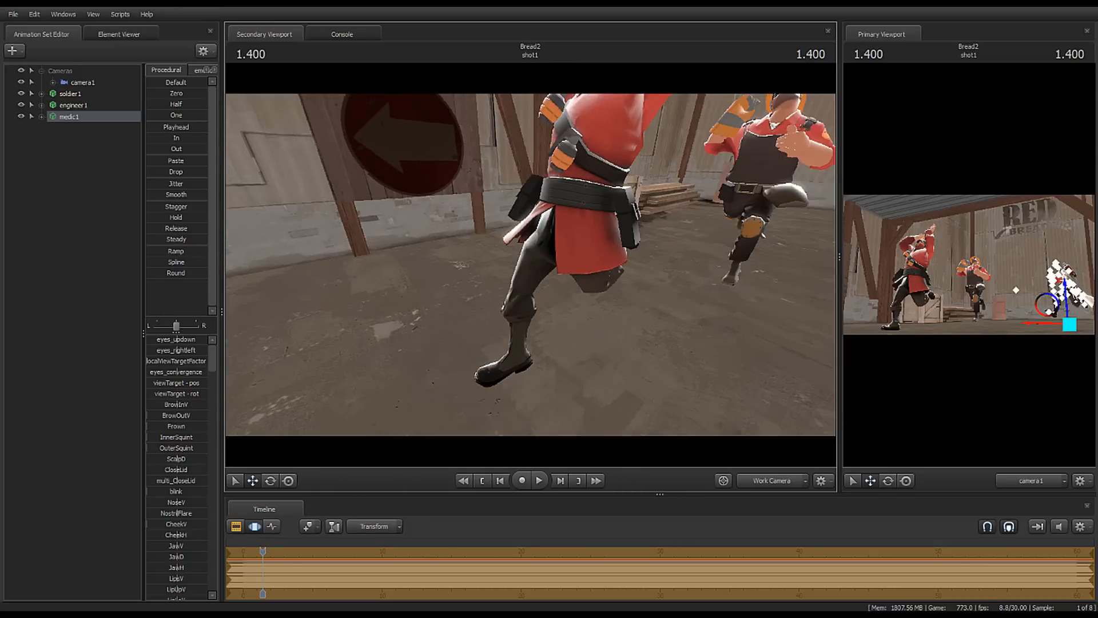
{"action": "left_click_drag", "start_coordinate": [839, 352], "coordinate": [370, 353]}
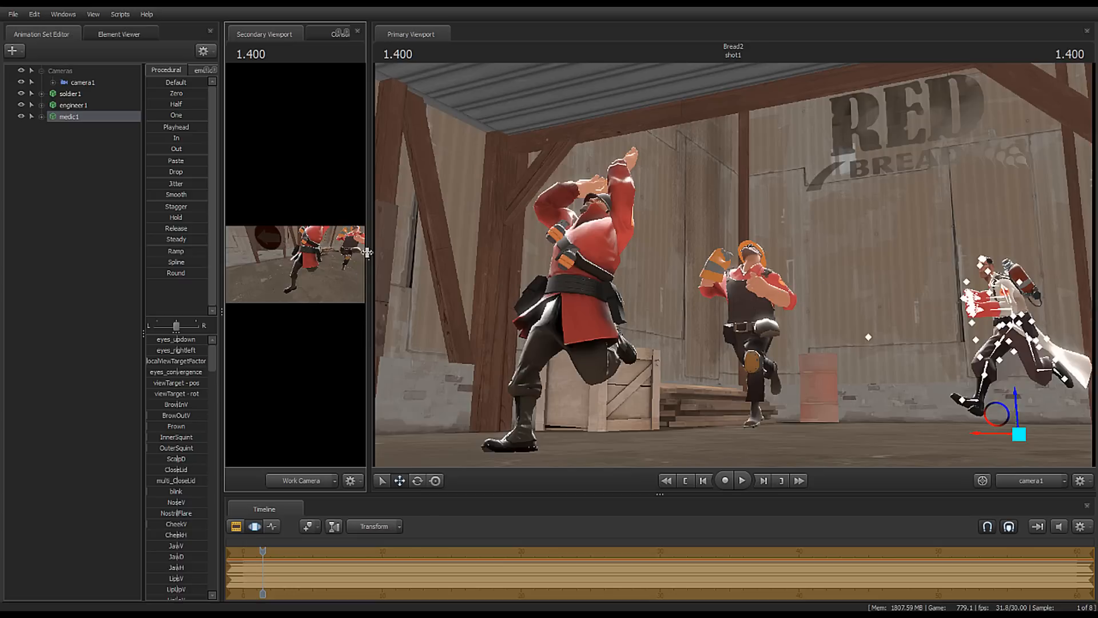
{"action": "left_click_drag", "start_coordinate": [369, 252], "coordinate": [777, 304]}
Step: Fly the work camera around the scene to inspect the running poses and finish close to soldier1 and engineer1
{"action": "mouse_move", "coordinate": [715, 328]}
{"action": "left_mouse_down"}
{"action": "mouse_move", "coordinate": [715, 275]}
{"action": "mouse_move", "coordinate": [698, 278]}
{"action": "mouse_move", "coordinate": [695, 301]}
{"action": "mouse_move", "coordinate": [669, 321]}
{"action": "mouse_move", "coordinate": [735, 321]}
{"action": "left_mouse_up"}
{"action": "key", "text": "s"}
{"action": "key", "text": "z"}
{"action": "key", "text": "d"}
{"action": "key", "text": "a"}
{"action": "key", "text": "s"}
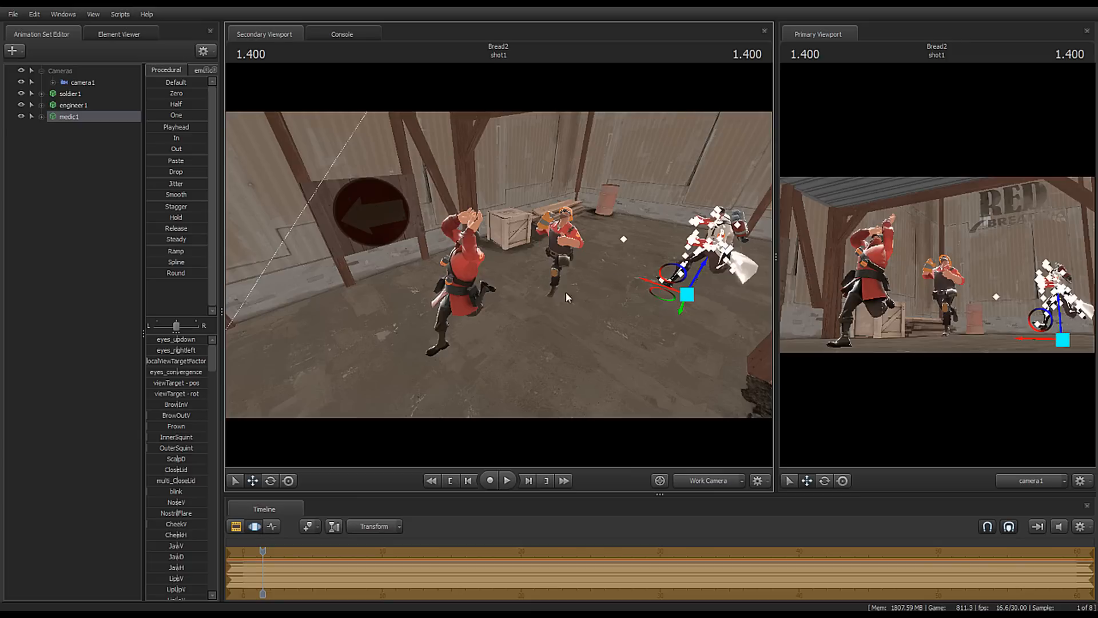
{"action": "left_click_drag", "start_coordinate": [586, 293], "coordinate": [578, 354]}
{"action": "key", "text": "w"}
{"action": "left_click_drag", "start_coordinate": [499, 265], "coordinate": [476, 190]}
{"action": "key", "text": "s"}
{"action": "left_click_drag", "start_coordinate": [499, 265], "coordinate": [498, 260]}
{"action": "key", "text": "w"}
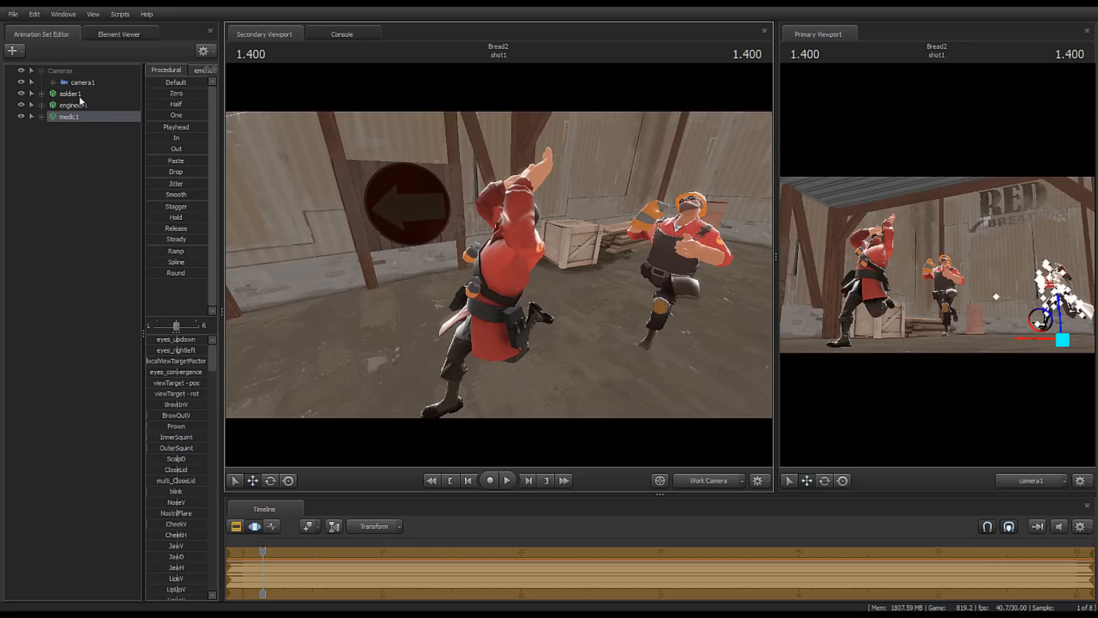
Step: Apply the rig_biped_simple rig to soldier1
{"action": "left_click", "coordinate": [78, 95]}
{"action": "right_click", "coordinate": [75, 95]}
{"action": "mouse_move", "coordinate": [118, 226]}
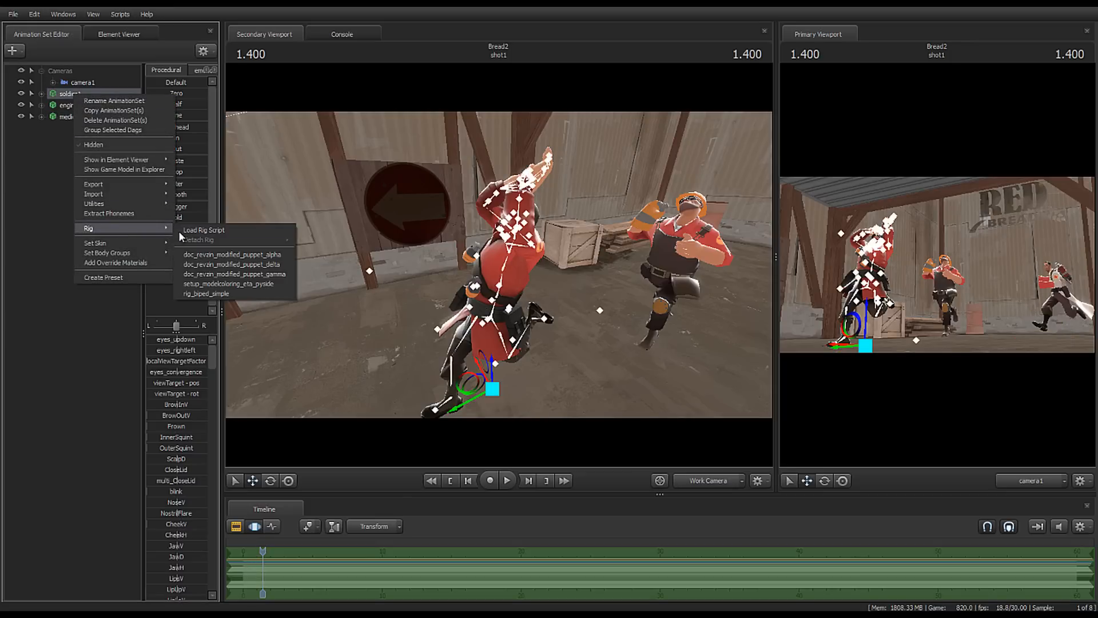
{"action": "left_click", "coordinate": [206, 293]}
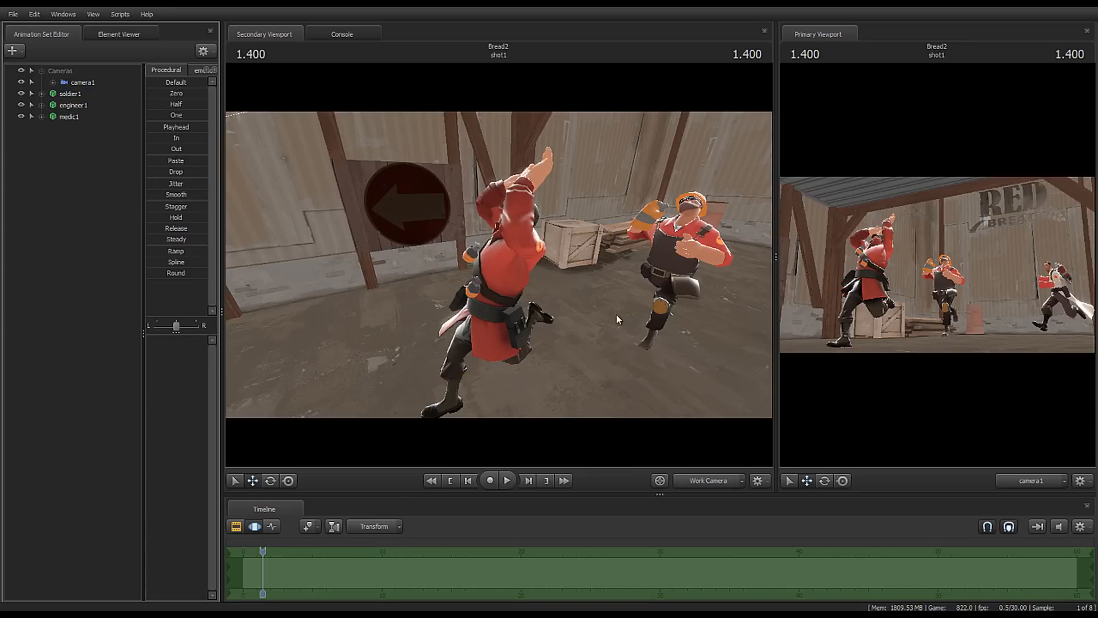
Step: Lower soldier1's raised hands using the rig's hand controls, working from a close view of the upper body
{"action": "left_click_drag", "start_coordinate": [338, 143], "coordinate": [482, 209]}
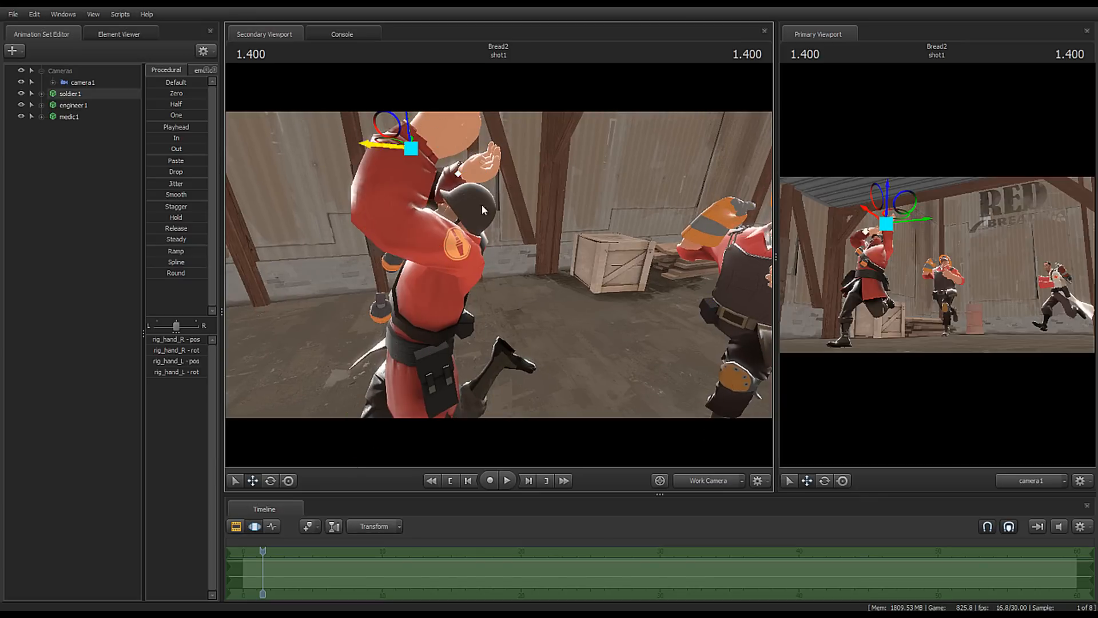
{"action": "left_click_drag", "start_coordinate": [496, 269], "coordinate": [496, 269]}
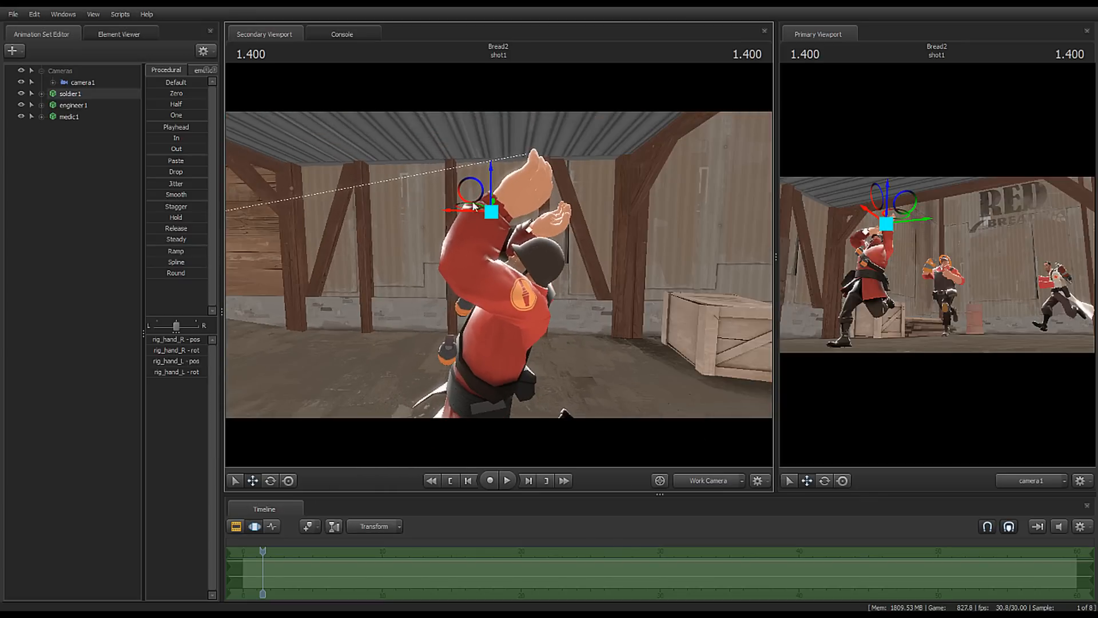
{"action": "left_click_drag", "start_coordinate": [482, 191], "coordinate": [393, 295]}
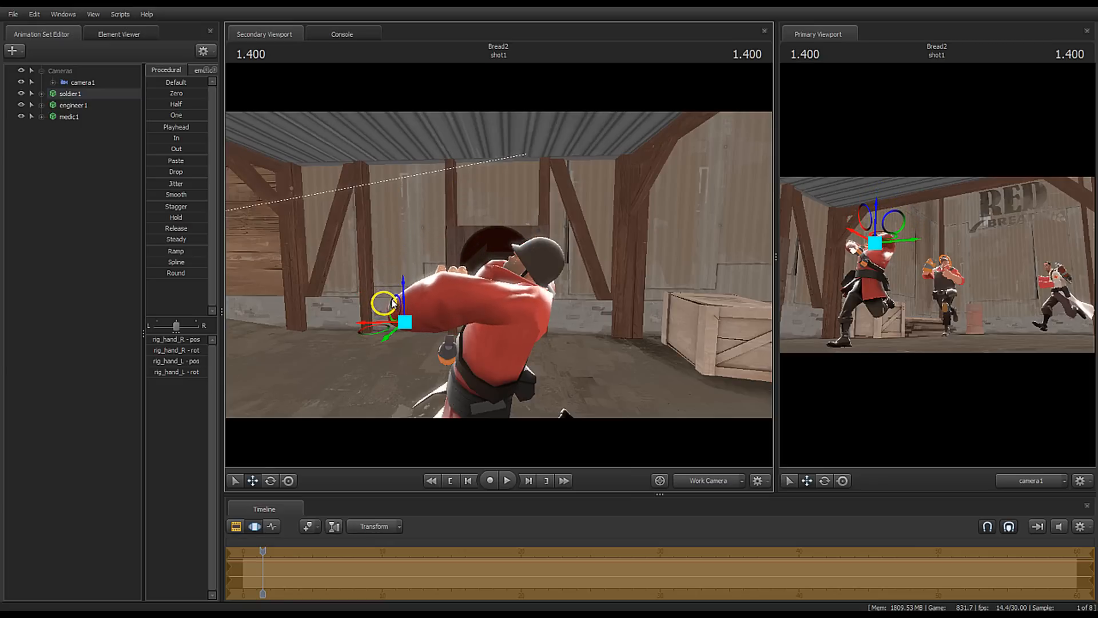
Step: Rotate rig_spine_0 so that soldier1's torso leans further forward in the running pose
{"action": "left_click_drag", "start_coordinate": [496, 268], "coordinate": [422, 246]}
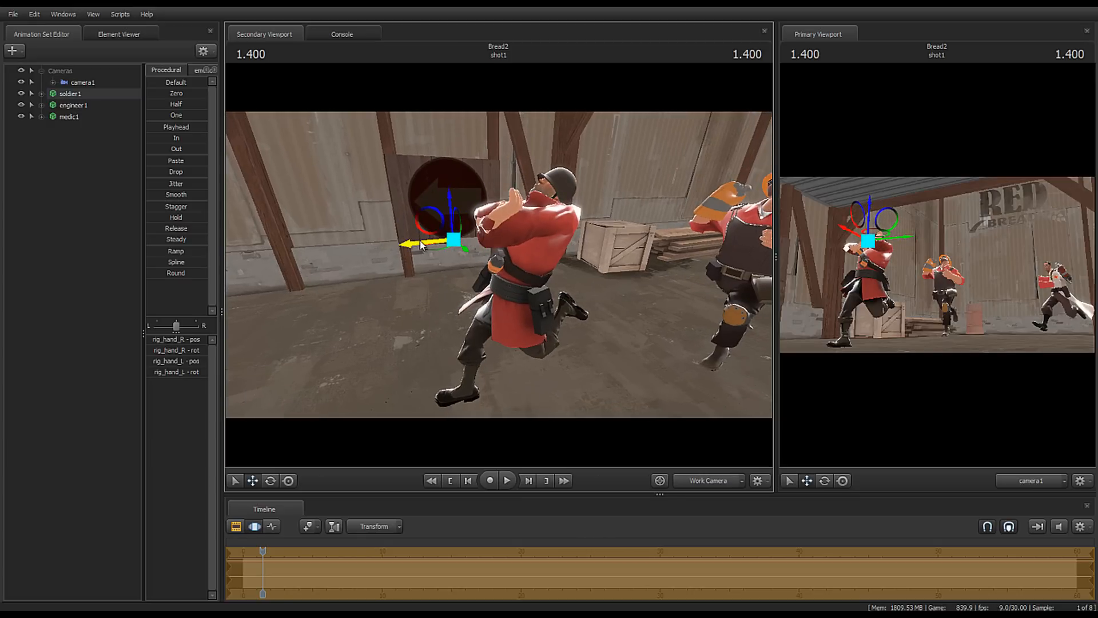
{"action": "left_click_drag", "start_coordinate": [499, 264], "coordinate": [500, 251]}
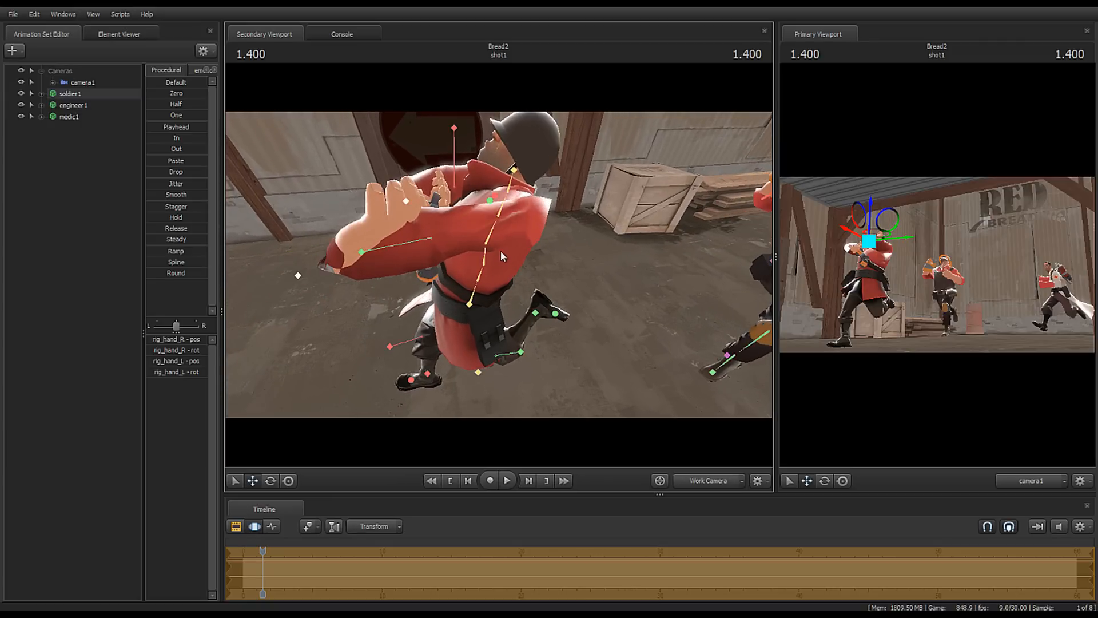
{"action": "left_click", "coordinate": [480, 273]}
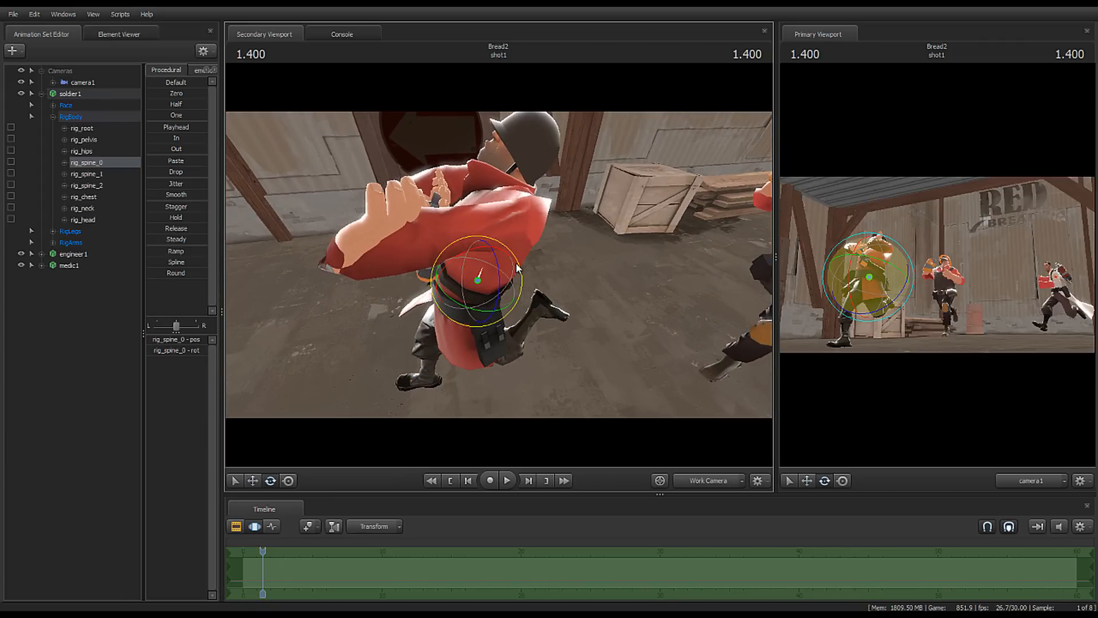
{"action": "left_click_drag", "start_coordinate": [516, 263], "coordinate": [513, 261]}
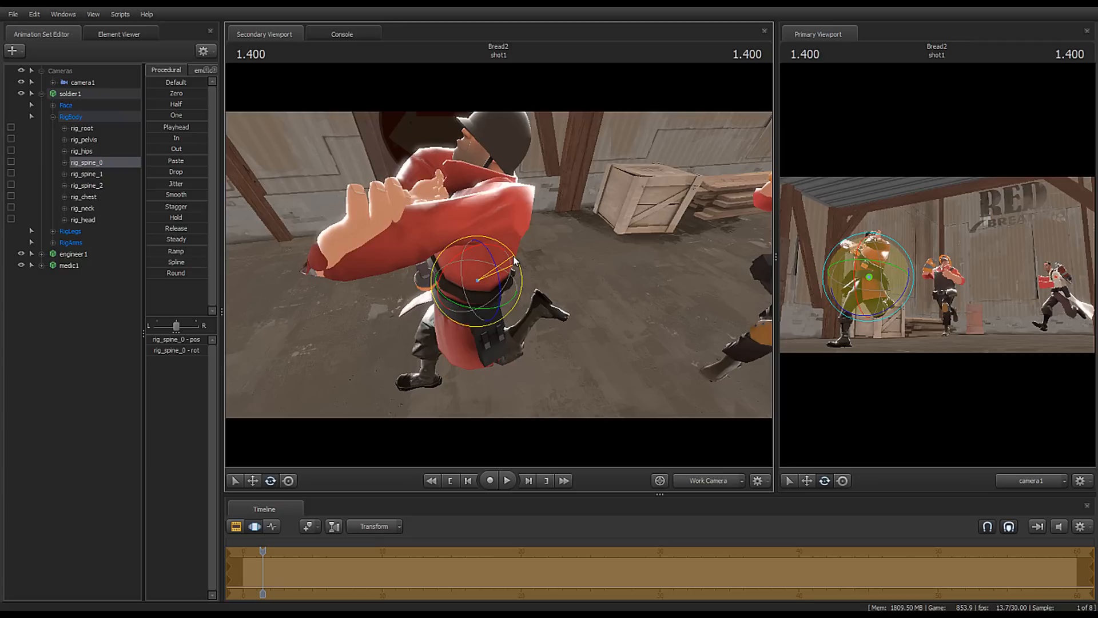
{"action": "key", "text": "q"}
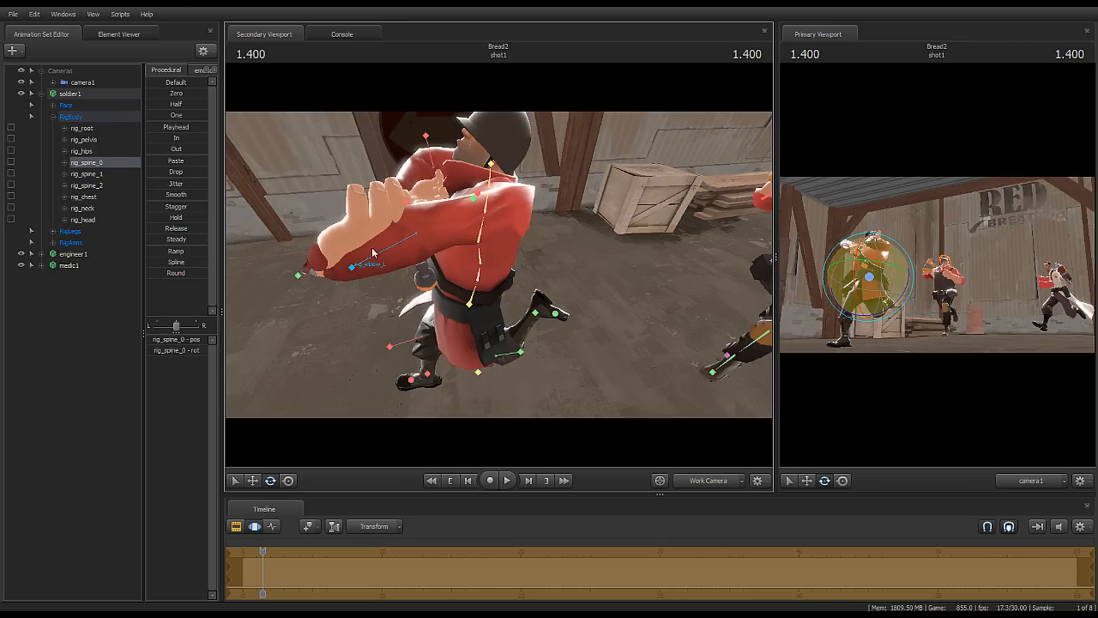
Step: Rotate soldier1's left hand to extend straight from the forearm and lower the rig_elbow_L control
{"action": "left_click", "coordinate": [304, 277]}
{"action": "mouse_move", "coordinate": [292, 268]}
{"action": "left_mouse_down"}
{"action": "mouse_move", "coordinate": [278, 246]}
{"action": "mouse_move", "coordinate": [266, 265]}
{"action": "mouse_move", "coordinate": [300, 276]}
{"action": "left_mouse_up"}
{"action": "key", "text": "q"}
{"action": "left_click", "coordinate": [412, 232]}
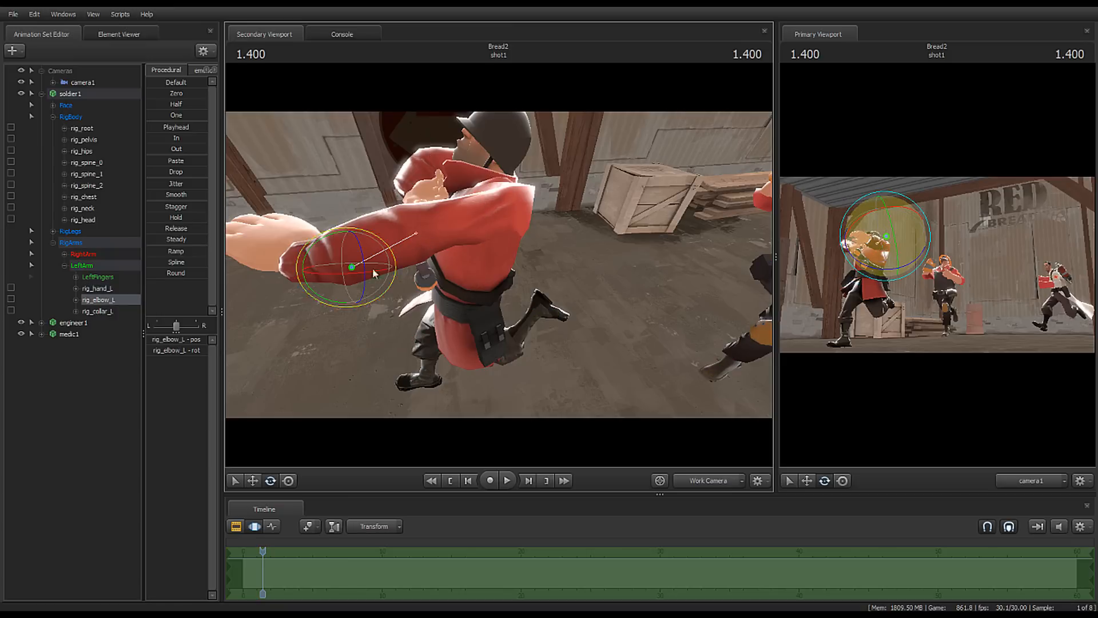
{"action": "key", "text": "w"}
{"action": "left_click_drag", "start_coordinate": [361, 243], "coordinate": [355, 303]}
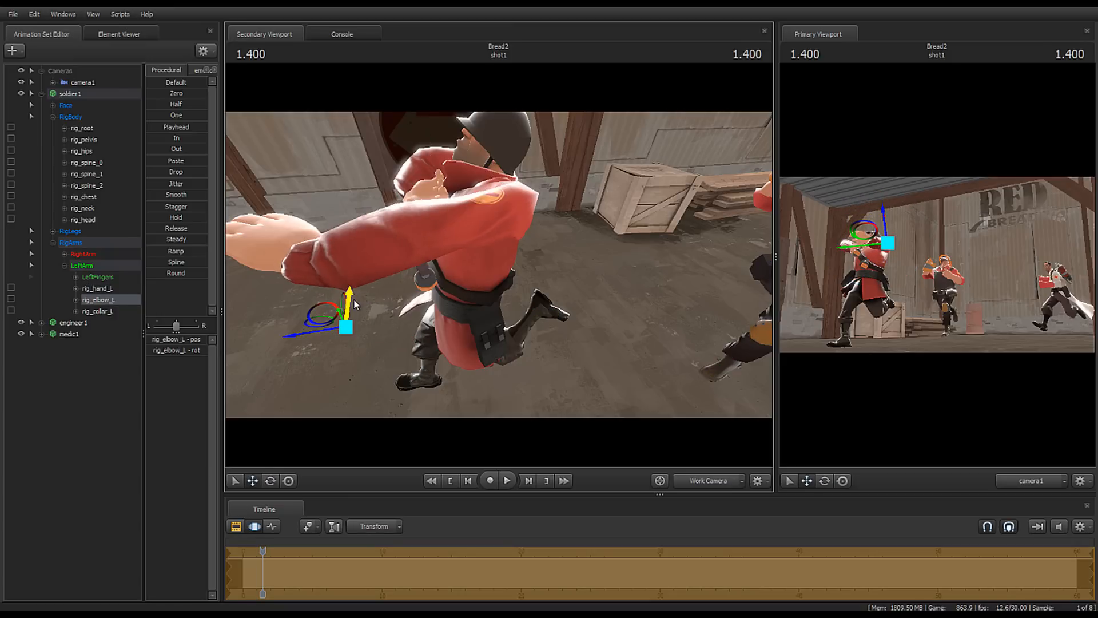
Step: Rotate soldier1's right hand and move rig_hand_R away from the chest to open up the bent arm
{"action": "left_click_drag", "start_coordinate": [365, 155], "coordinate": [491, 257]}
{"action": "left_click", "coordinate": [499, 218]}
{"action": "key", "text": "e"}
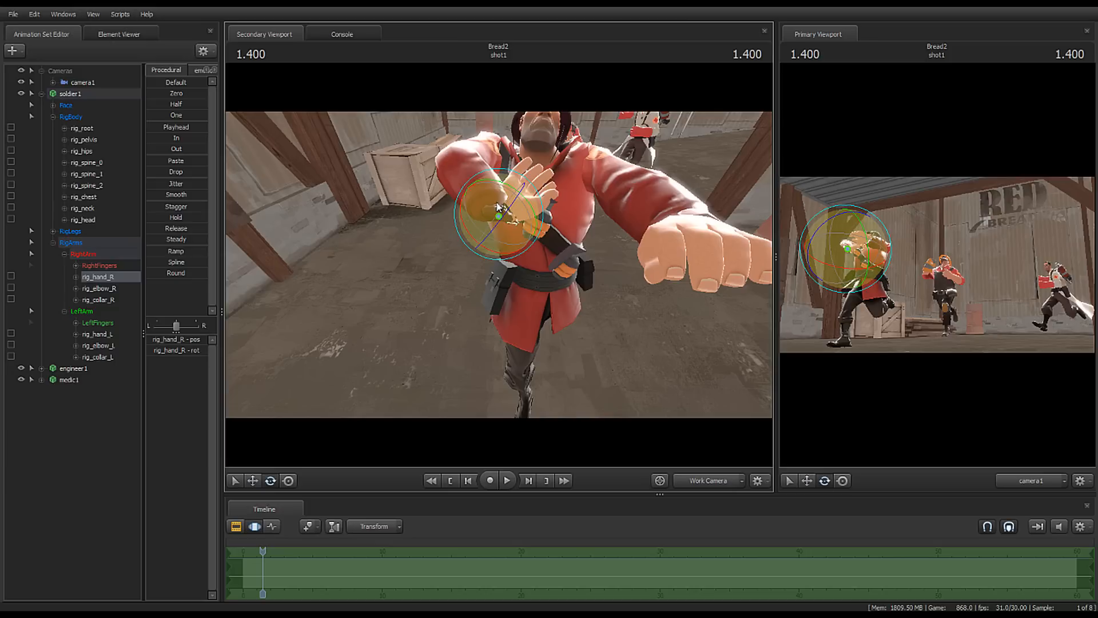
{"action": "left_click_drag", "start_coordinate": [501, 206], "coordinate": [467, 203]}
{"action": "key", "text": "w"}
{"action": "left_click_drag", "start_coordinate": [397, 250], "coordinate": [505, 250]}
{"action": "key", "text": "a"}
{"action": "key", "text": "d"}
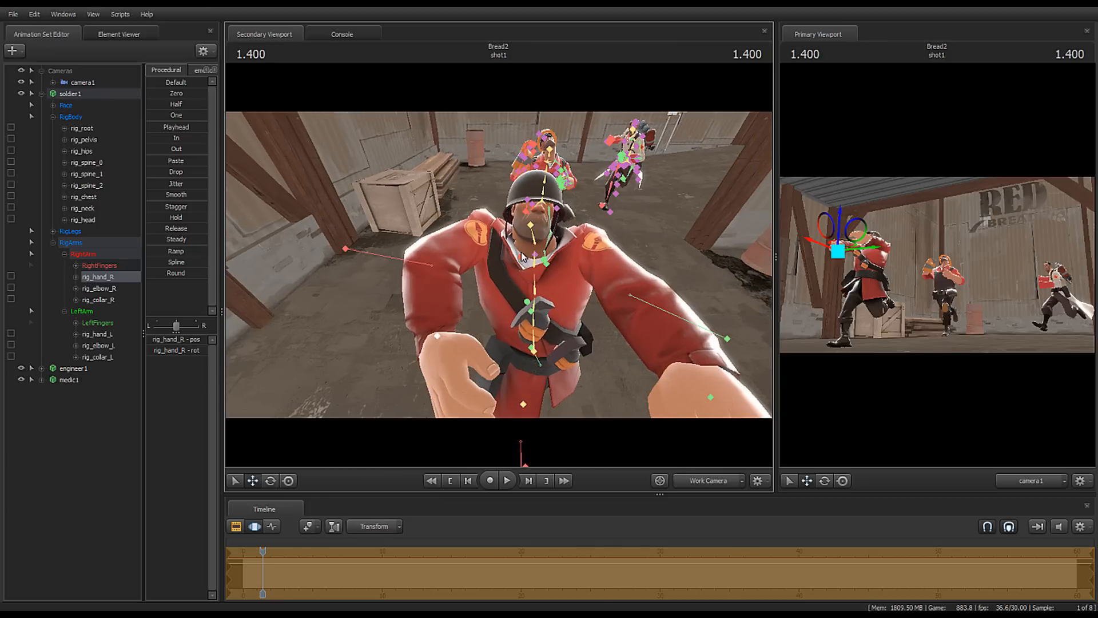
Step: Rotate rig_collar_R and rig_collar_L to adjust both of soldier1's shoulders
{"action": "left_click", "coordinate": [520, 258]}
{"action": "key", "text": "e"}
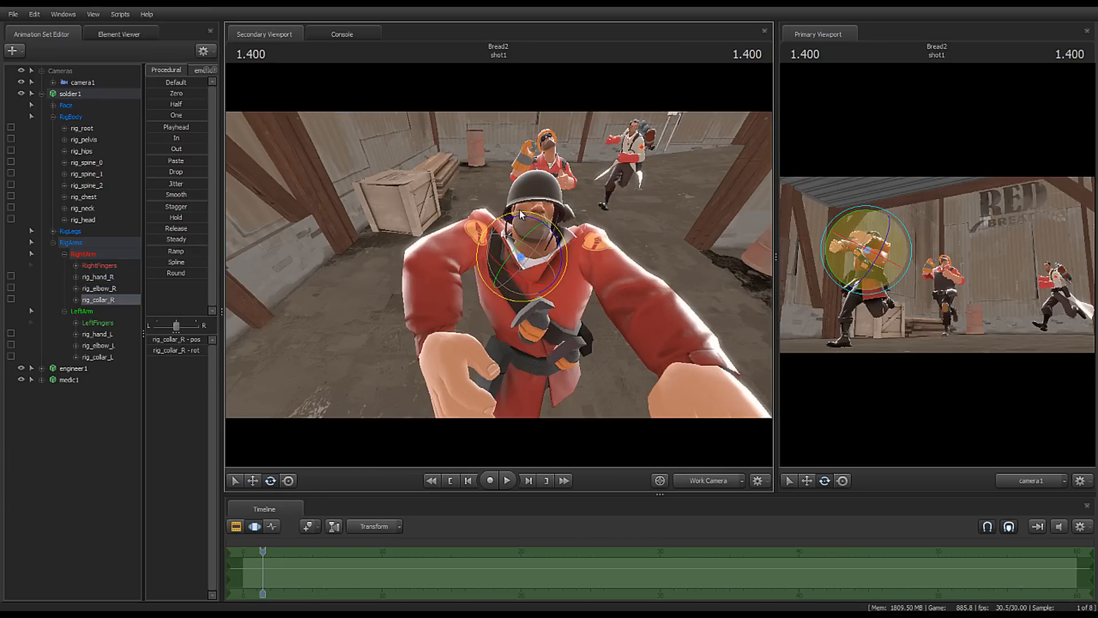
{"action": "left_click_drag", "start_coordinate": [516, 215], "coordinate": [491, 228]}
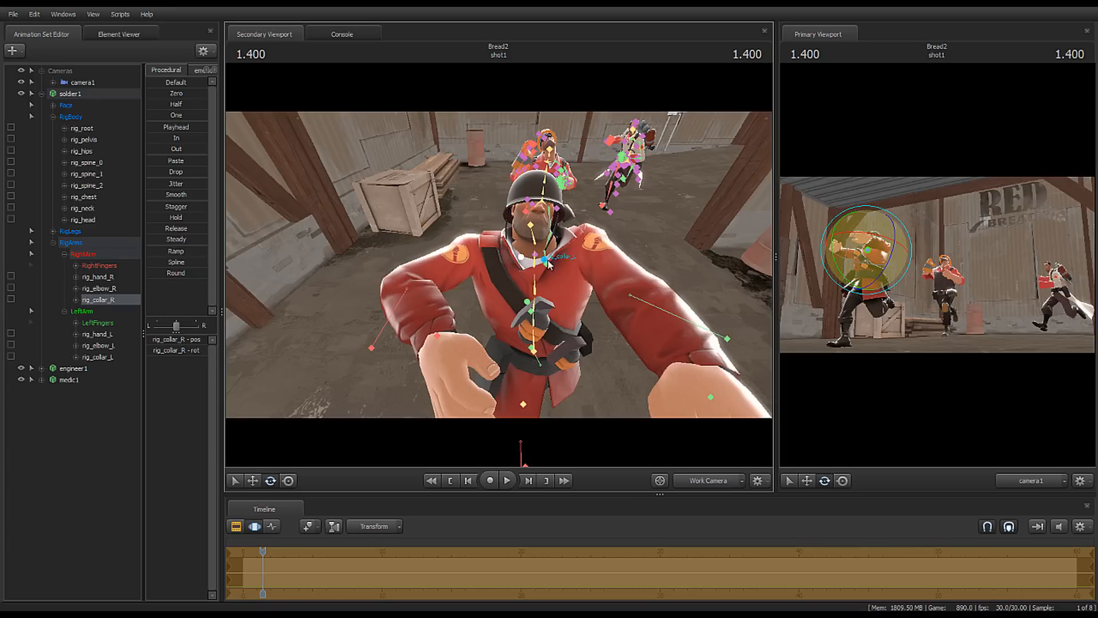
{"action": "left_click_drag", "start_coordinate": [693, 242], "coordinate": [613, 270]}
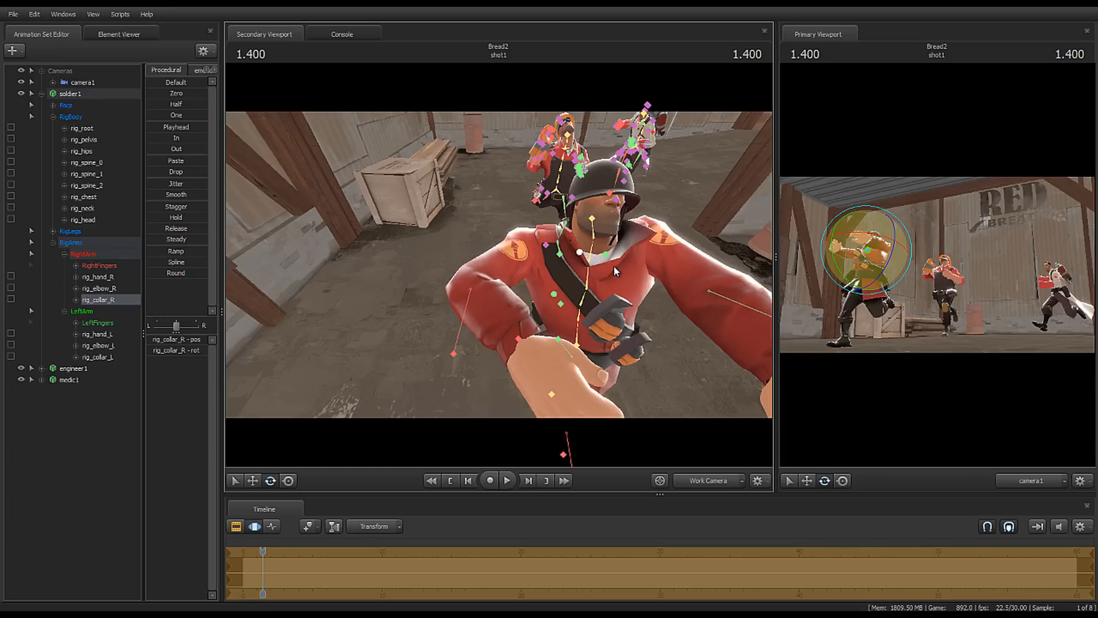
{"action": "left_click", "coordinate": [607, 255]}
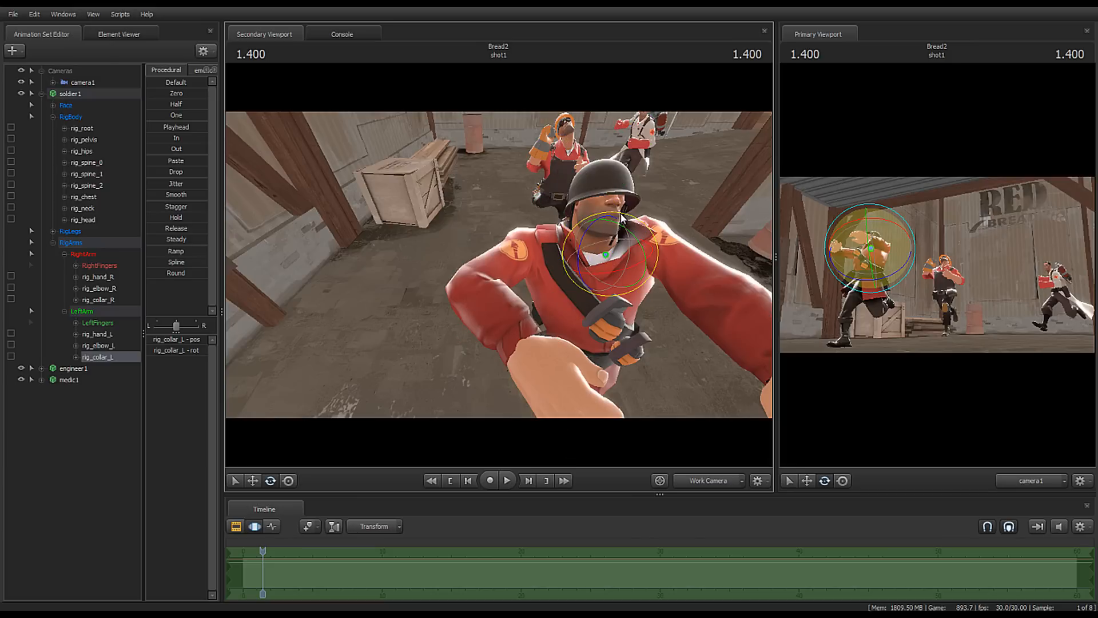
{"action": "left_click_drag", "start_coordinate": [622, 222], "coordinate": [645, 221]}
{"action": "left_click_drag", "start_coordinate": [646, 221], "coordinate": [435, 266]}
Step: Move and rotate rig_hand_L so that soldier1's left hand sits in front of his chest
{"action": "key", "text": "ctrl"}
{"action": "left_click", "coordinate": [482, 278]}
{"action": "key", "text": "w"}
{"action": "key", "text": "e"}
{"action": "key", "text": "a"}
{"action": "left_click_drag", "start_coordinate": [641, 297], "coordinate": [687, 298]}
{"action": "left_click_drag", "start_coordinate": [343, 240], "coordinate": [375, 240]}
Step: Move rig_hand_R down and inward so that soldier1's right hand sits in front of his torso
{"action": "key", "text": "ctrl"}
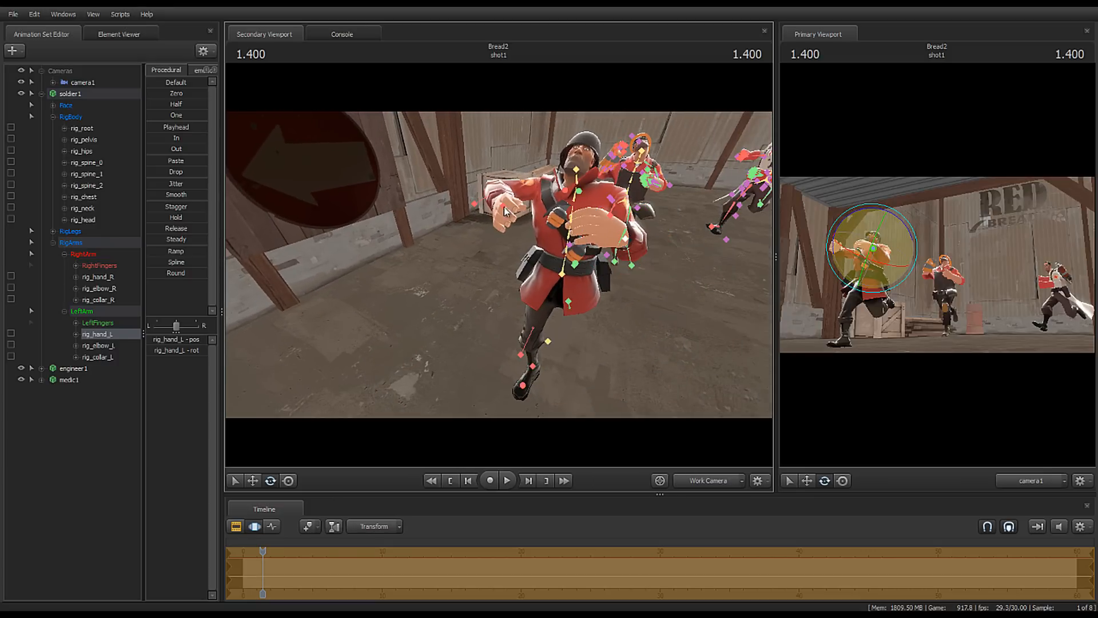
{"action": "left_click", "coordinate": [505, 204]}
{"action": "key", "text": "w"}
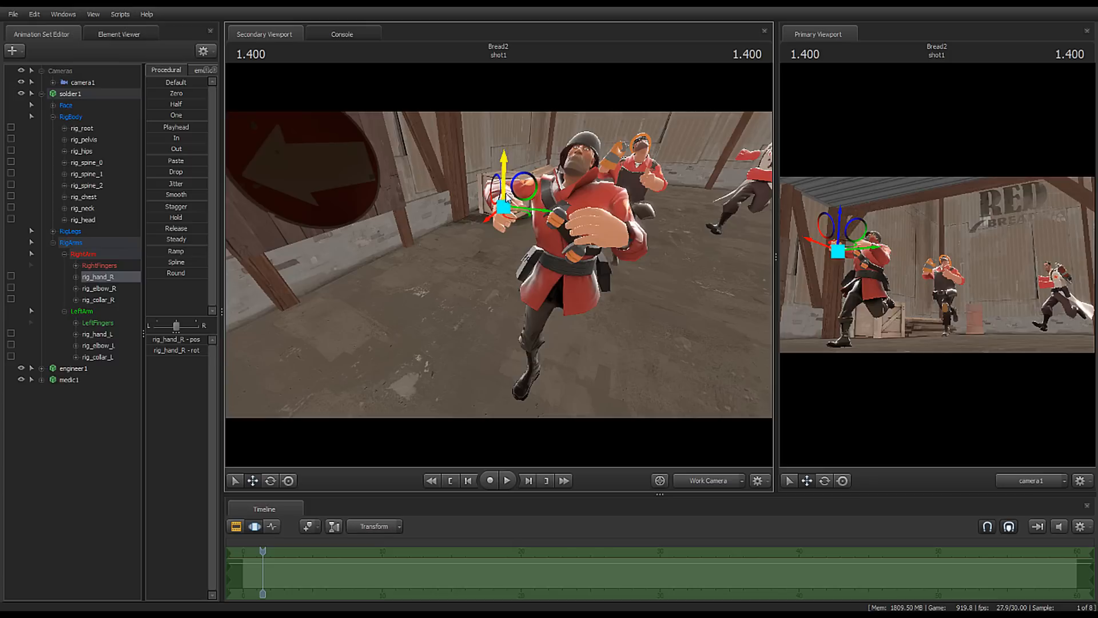
{"action": "left_click_drag", "start_coordinate": [502, 202], "coordinate": [543, 224]}
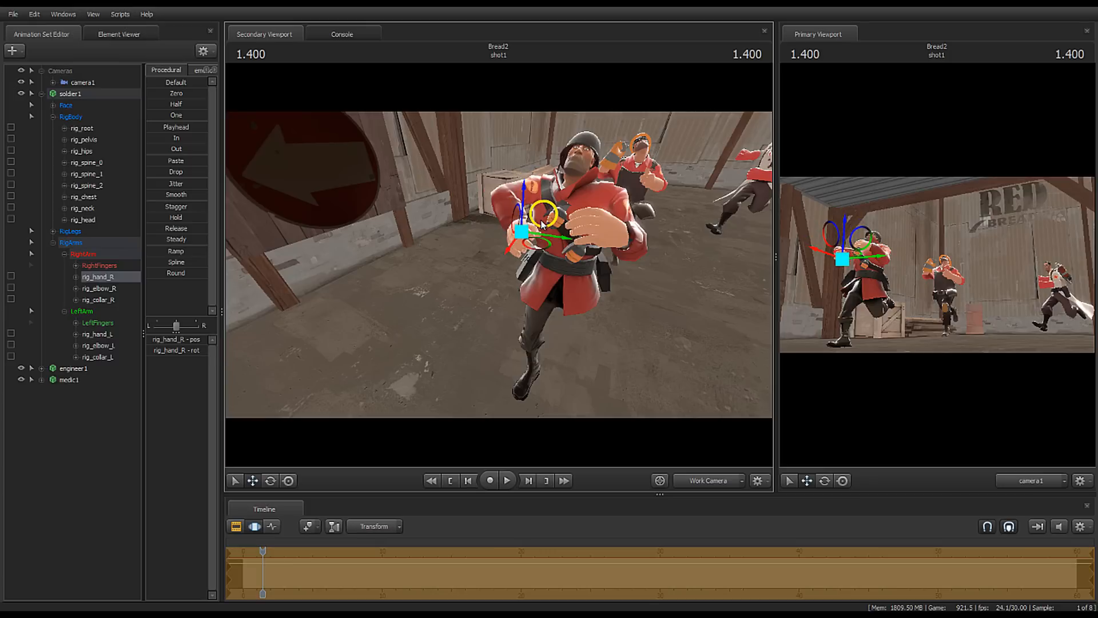
{"action": "left_click_drag", "start_coordinate": [464, 223], "coordinate": [503, 276]}
Step: Move the rig_elbow_R control outward from soldier1's body so that his right elbow points sideways
{"action": "key", "text": "w"}
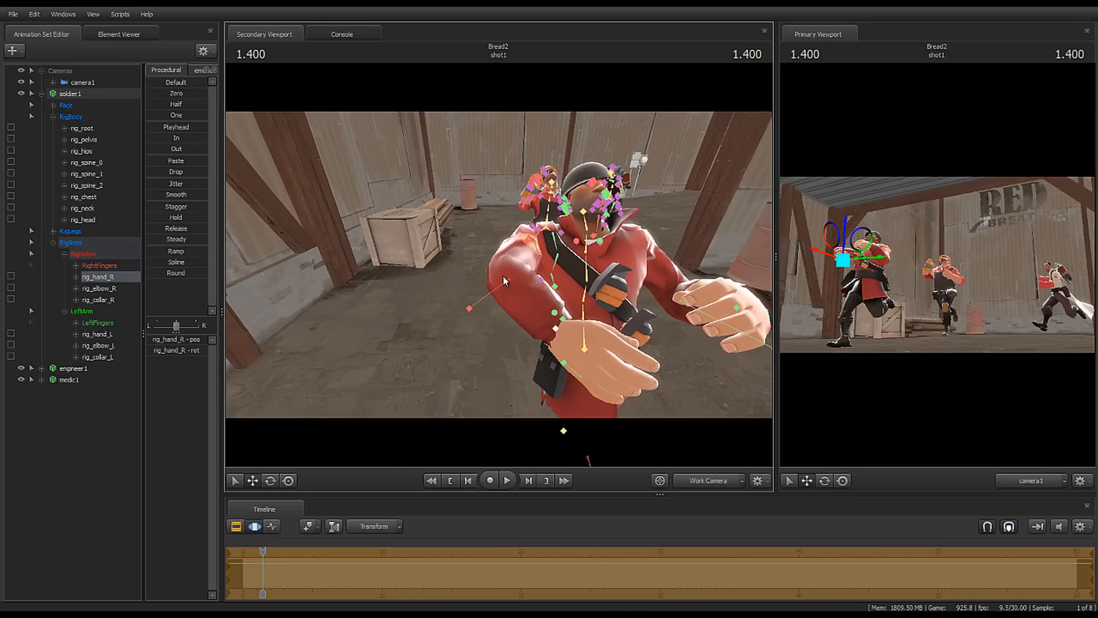
{"action": "left_click", "coordinate": [508, 279]}
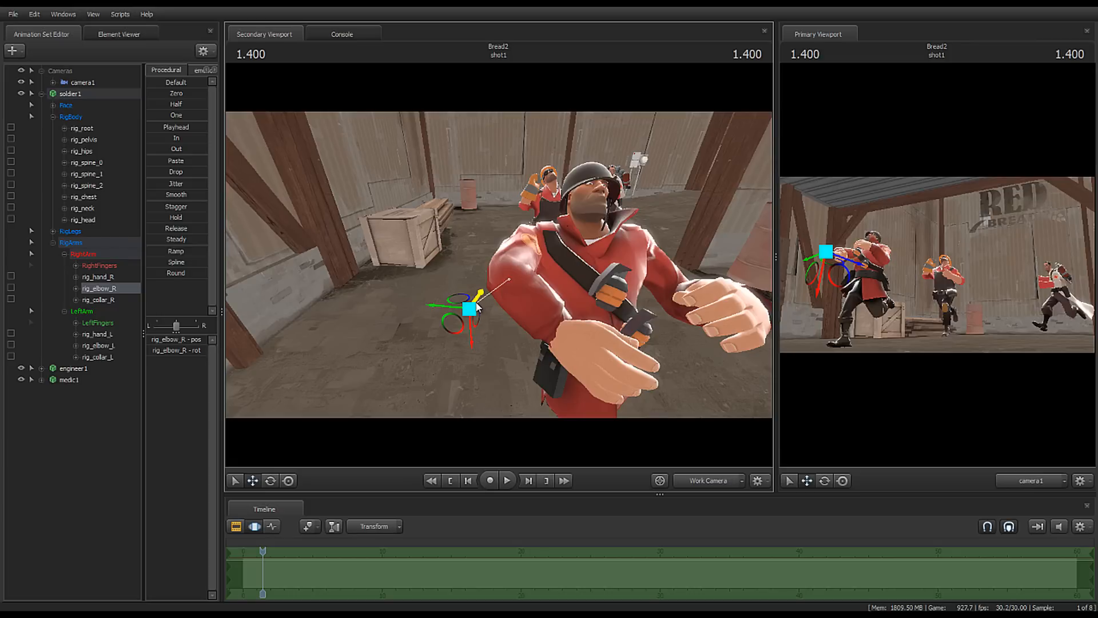
{"action": "left_click_drag", "start_coordinate": [475, 301], "coordinate": [378, 338]}
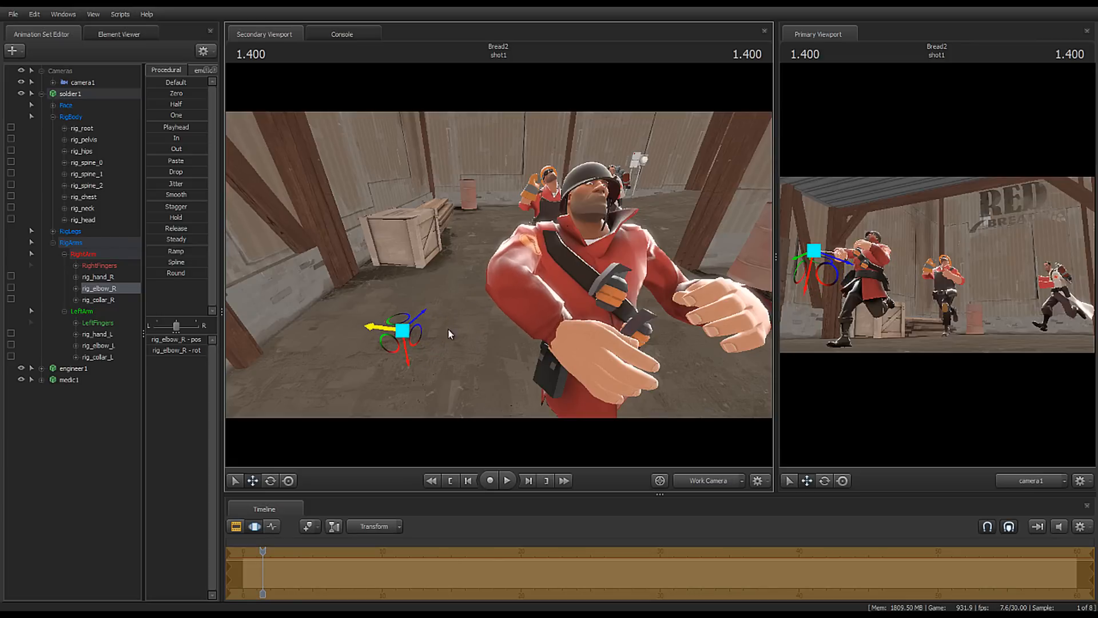
{"action": "left_click_drag", "start_coordinate": [438, 270], "coordinate": [607, 300]}
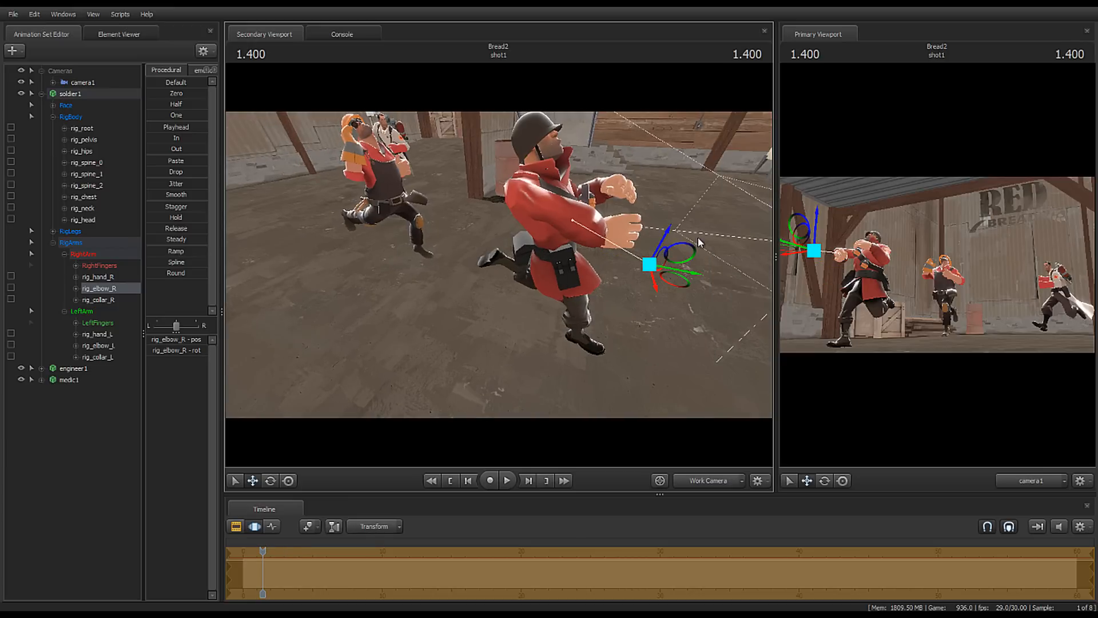
{"action": "left_click_drag", "start_coordinate": [617, 283], "coordinate": [496, 299]}
{"action": "left_click_drag", "start_coordinate": [574, 281], "coordinate": [544, 269]}
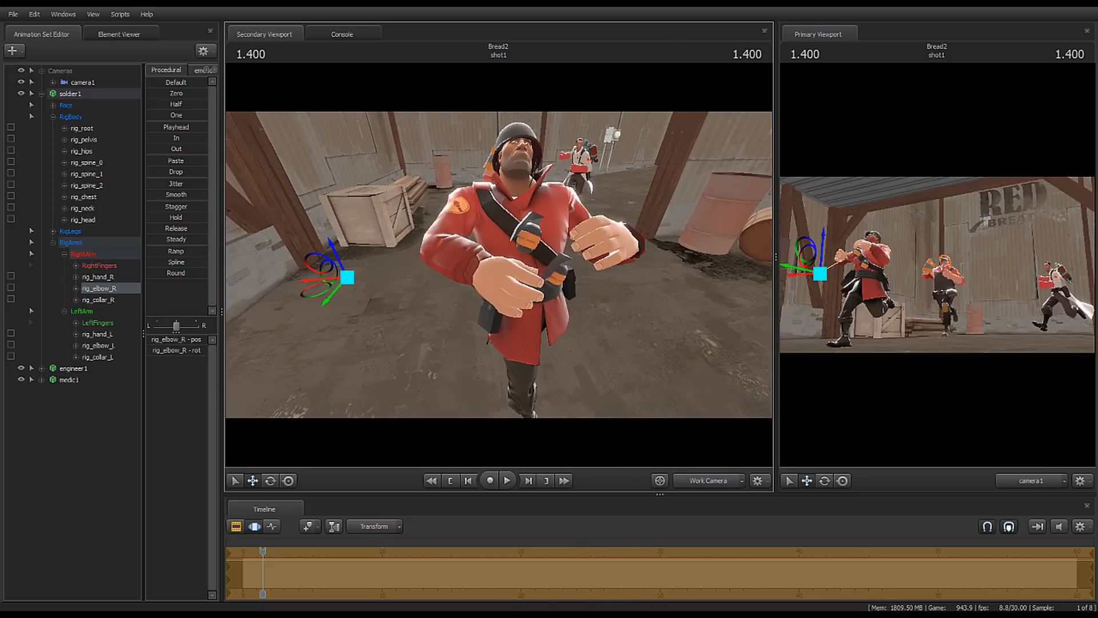
Step: Bring rig_hand_R closer to the middle of soldier1's torso and rotate the right hand
{"action": "key", "text": "ctrl"}
{"action": "left_click", "coordinate": [481, 276]}
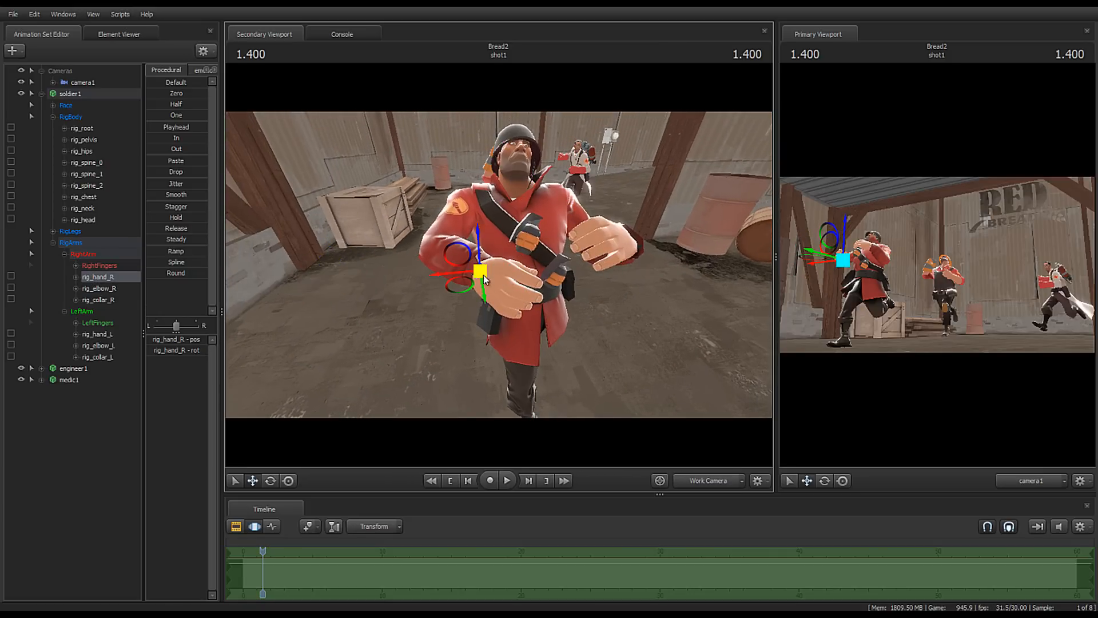
{"action": "left_click_drag", "start_coordinate": [456, 290], "coordinate": [549, 282]}
{"action": "key", "text": "e"}
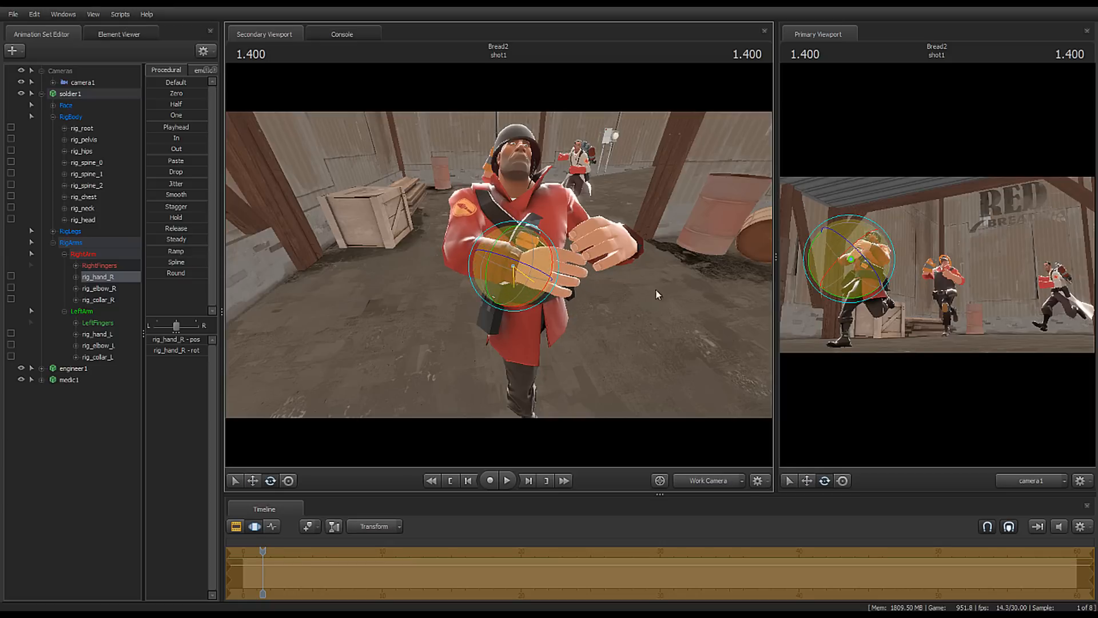
{"action": "left_click_drag", "start_coordinate": [657, 294], "coordinate": [489, 279]}
Step: Move rig_hand_L toward soldier1's right hand and rotate it so that the left palm faces upward
{"action": "key", "text": "ctrl"}
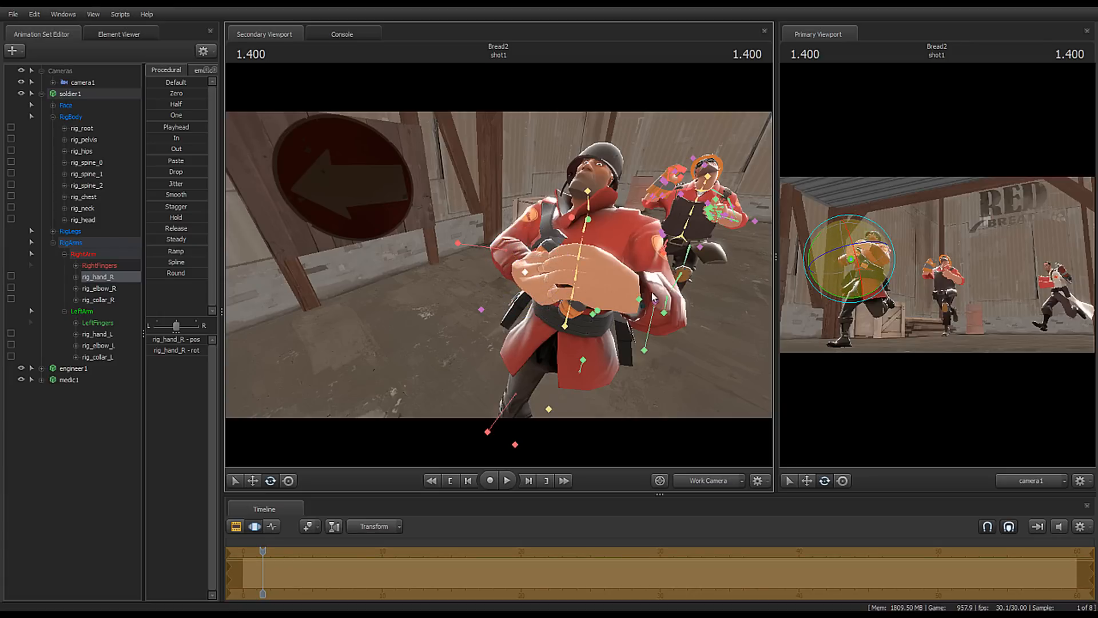
{"action": "left_click", "coordinate": [640, 299], "text": "ctrl"}
{"action": "key", "text": "w"}
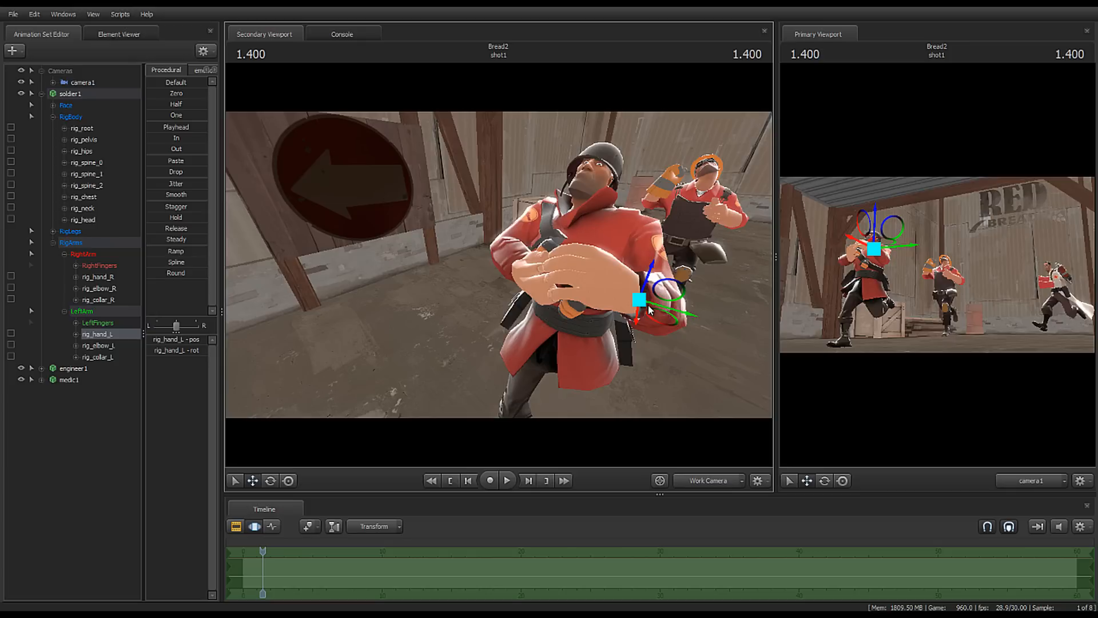
{"action": "left_click_drag", "start_coordinate": [500, 265], "coordinate": [500, 265]}
{"action": "key", "text": "e"}
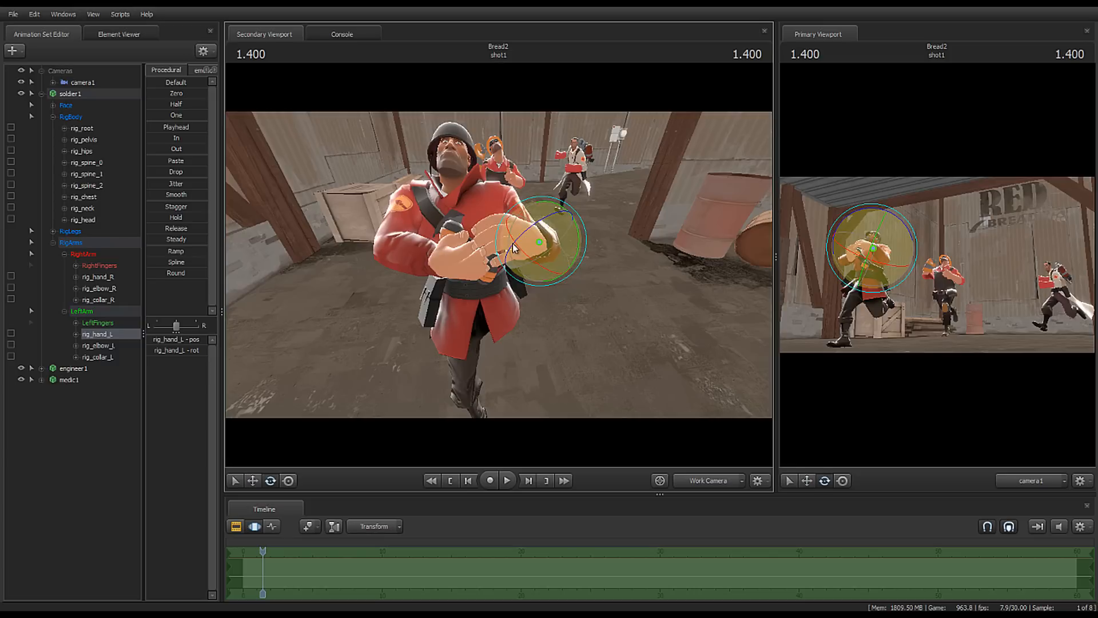
{"action": "left_click_drag", "start_coordinate": [557, 223], "coordinate": [617, 263]}
{"action": "key", "text": "w"}
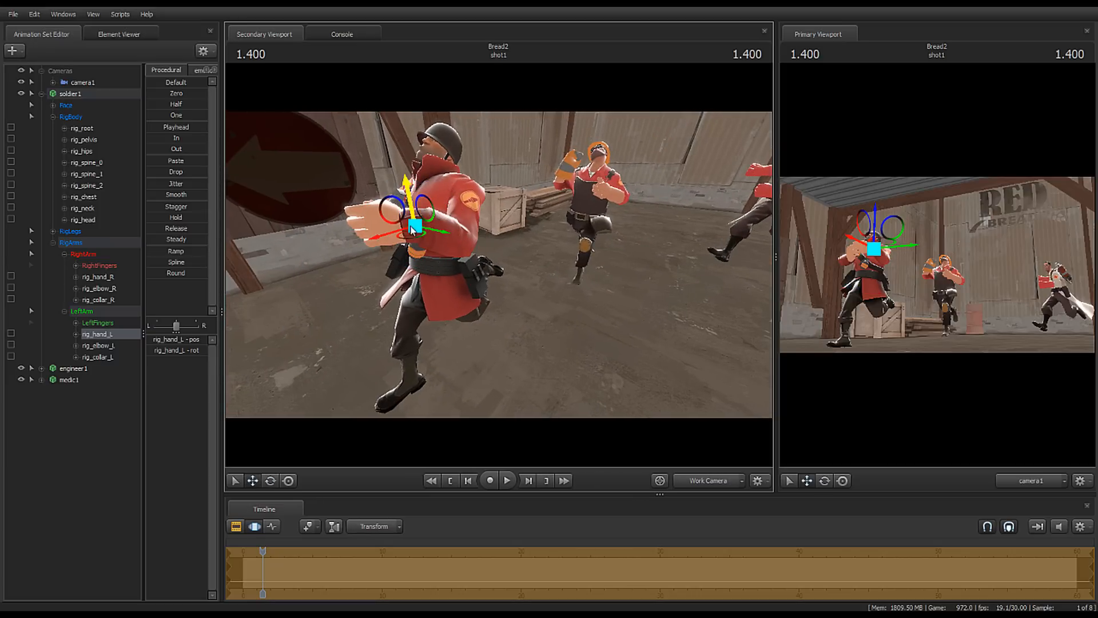
{"action": "mouse_move", "coordinate": [416, 241]}
{"action": "left_mouse_down"}
{"action": "mouse_move", "coordinate": [393, 230]}
{"action": "mouse_move", "coordinate": [386, 246]}
{"action": "mouse_move", "coordinate": [398, 238]}
{"action": "left_mouse_up"}
{"action": "left_click_drag", "start_coordinate": [499, 264], "coordinate": [471, 292]}
{"action": "key", "text": "e"}
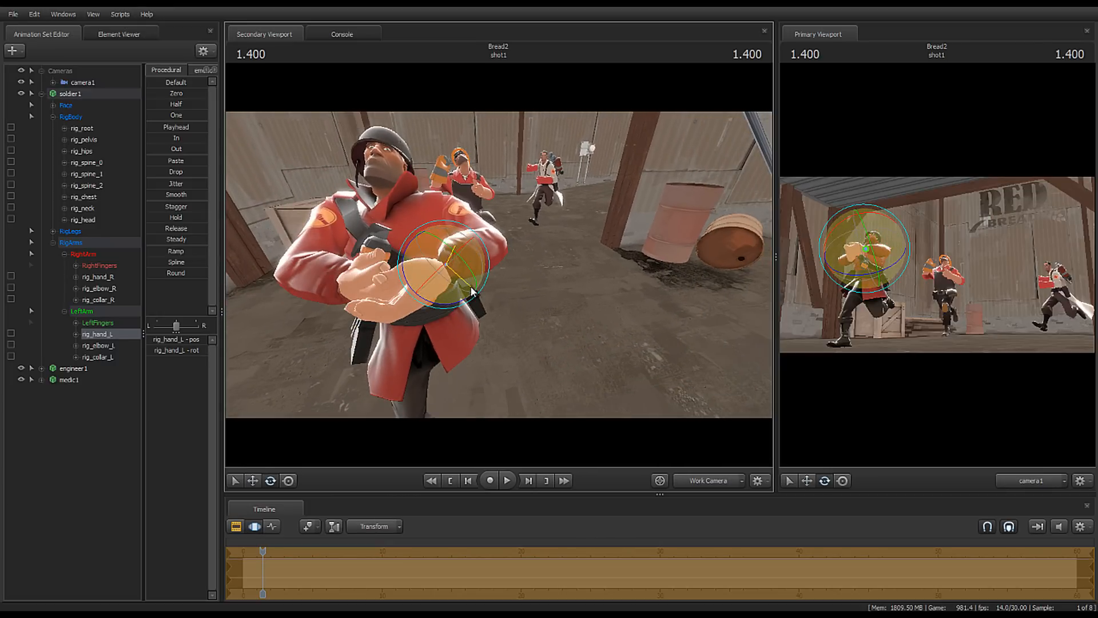
Step: Reposition rig_hand_R and lower rig_hand_L so that soldier1's right hand rests just above his left palm
{"action": "left_click", "coordinate": [360, 283], "text": "ctrl"}
{"action": "key", "text": "w"}
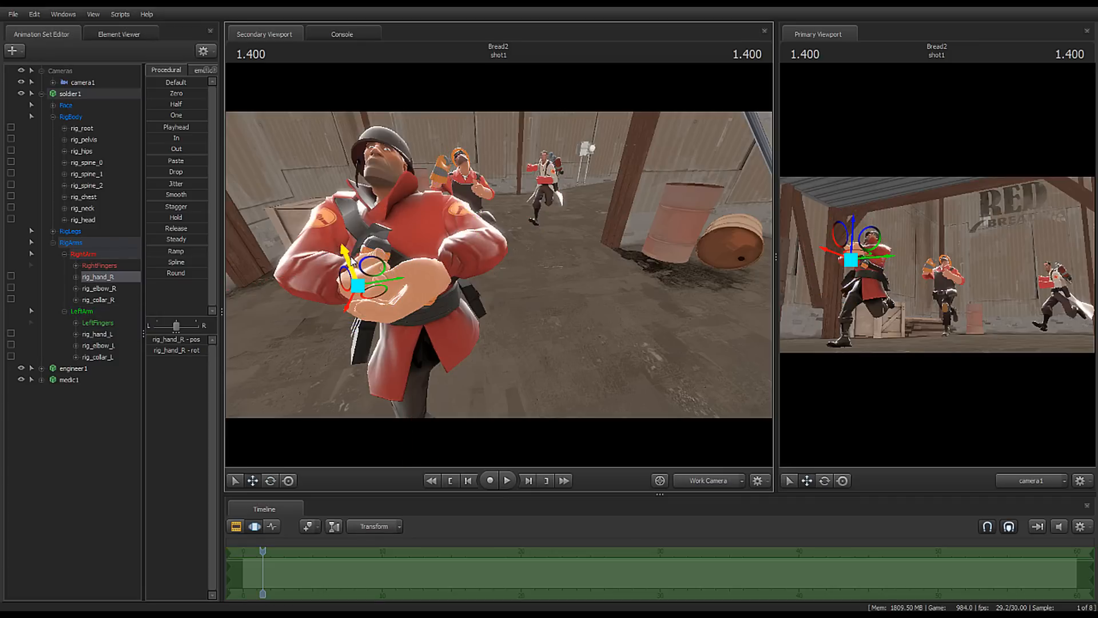
{"action": "left_click_drag", "start_coordinate": [337, 277], "coordinate": [460, 257]}
{"action": "left_click", "coordinate": [446, 265]}
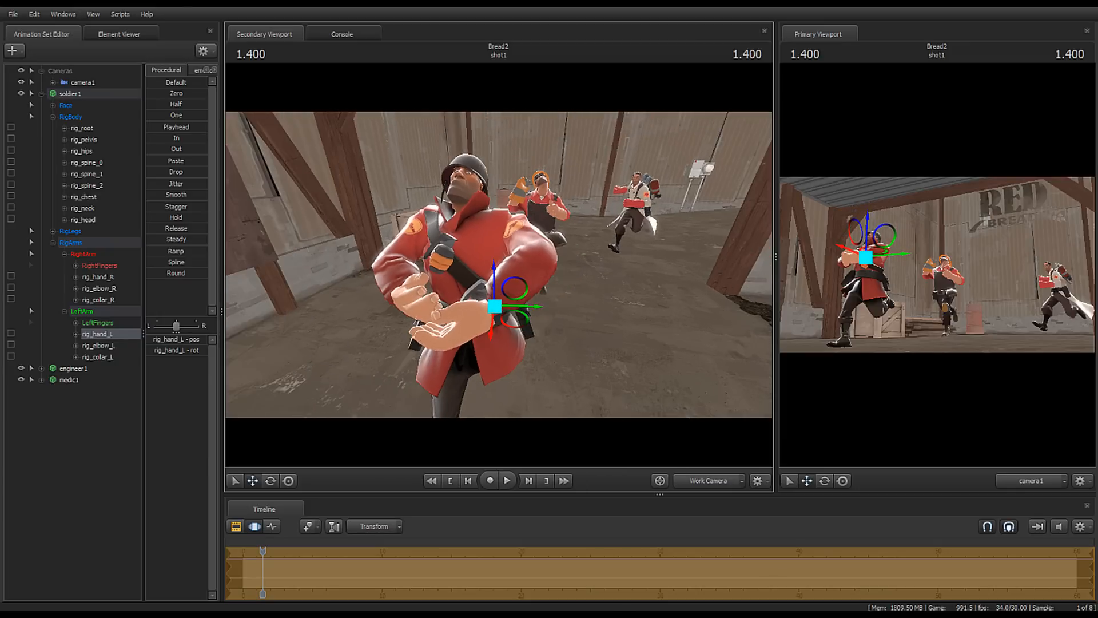
Step: Lower the rig_elbow_L control and rotate soldier1's right hand over the left palm
{"action": "left_click", "coordinate": [537, 270]}
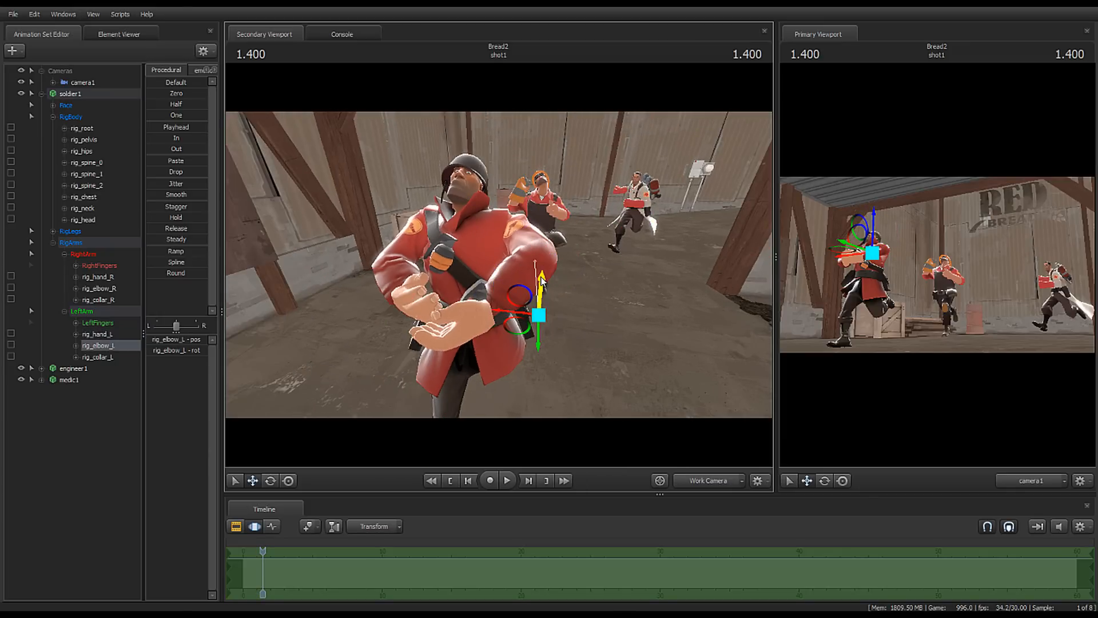
{"action": "left_click_drag", "start_coordinate": [541, 280], "coordinate": [547, 331]}
{"action": "left_click_drag", "start_coordinate": [595, 300], "coordinate": [514, 264]}
{"action": "left_click", "coordinate": [520, 264], "text": "ctrl"}
{"action": "key", "text": "e"}
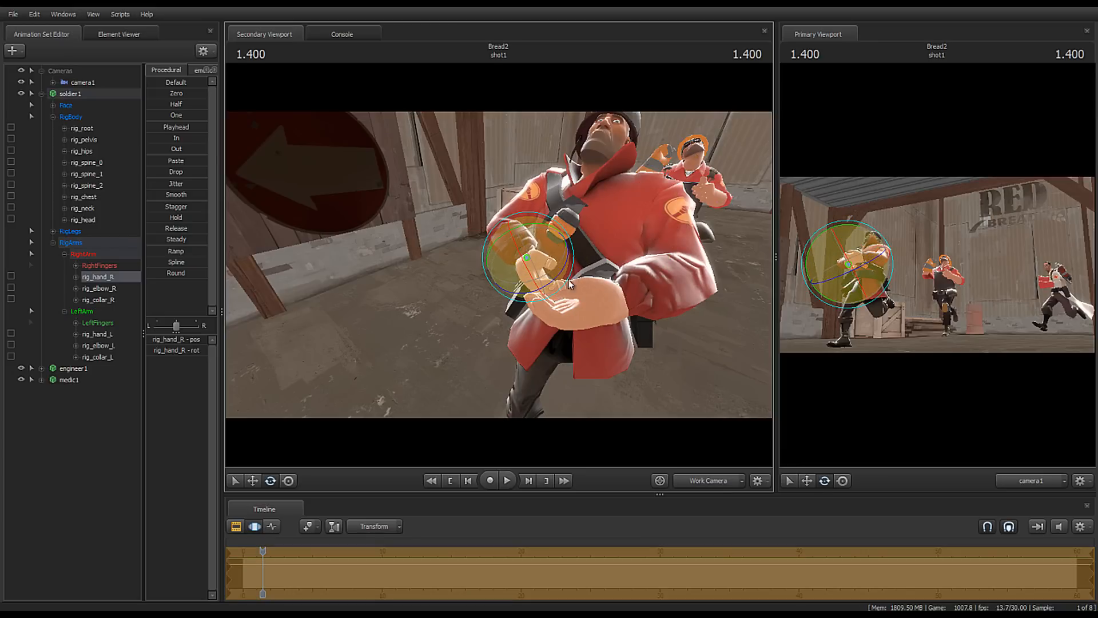
Step: Move rig_hand_L closer to soldier1's torso and lower it slightly beneath the right hand
{"action": "key", "text": "ctrl"}
{"action": "left_click", "coordinate": [597, 297], "text": "ctrl"}
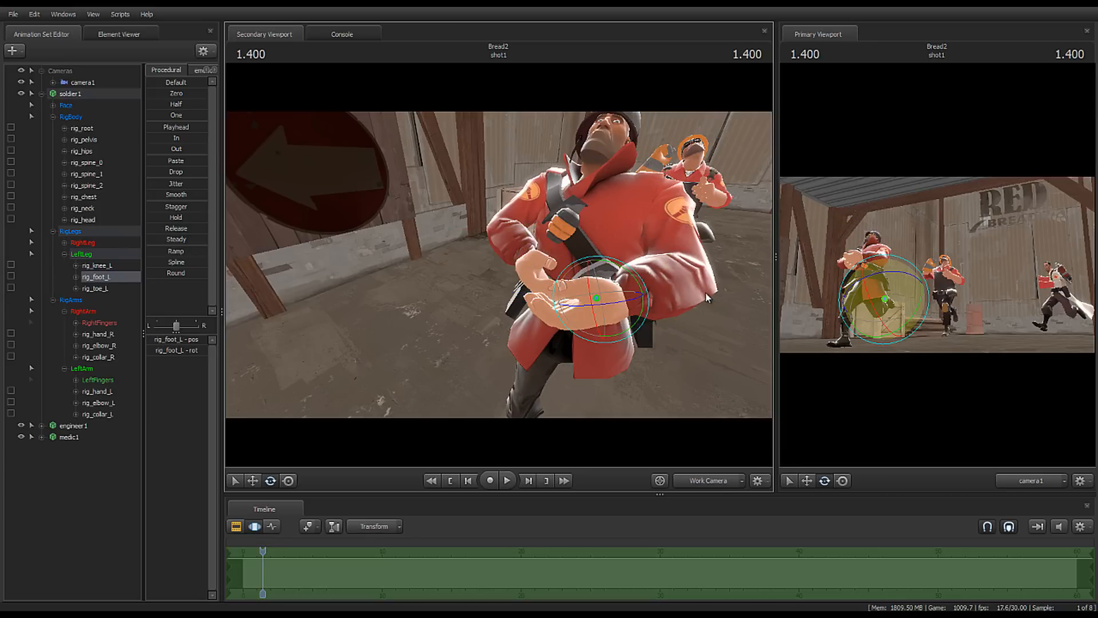
{"action": "left_click_drag", "start_coordinate": [706, 294], "coordinate": [583, 297]}
{"action": "key", "text": "ctrl"}
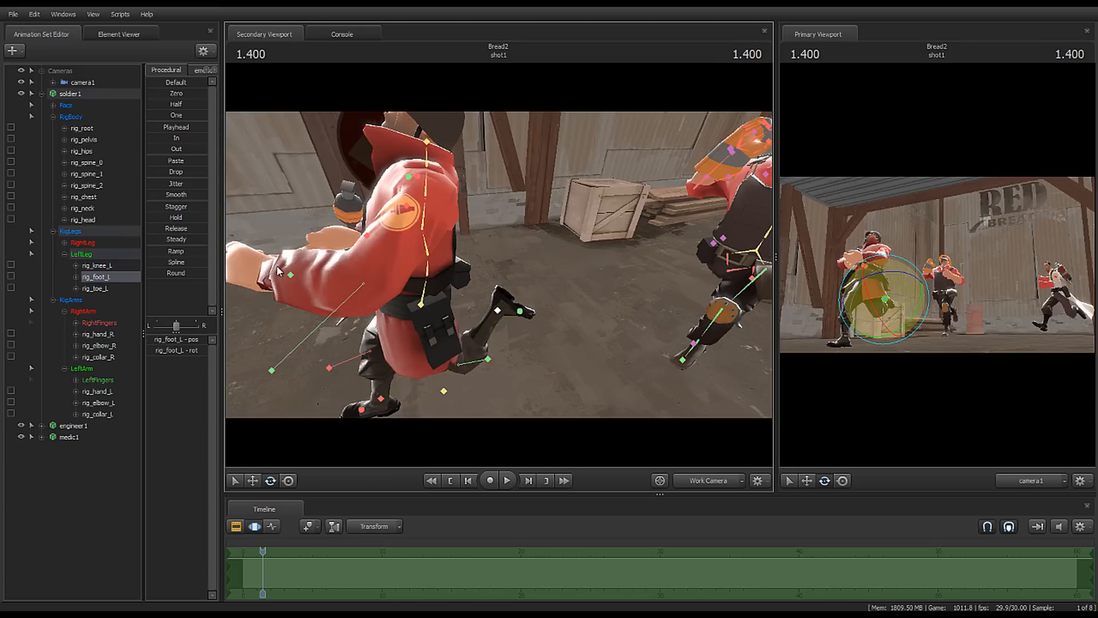
{"action": "left_click", "coordinate": [290, 274], "text": "ctrl"}
{"action": "left_click_drag", "start_coordinate": [499, 264], "coordinate": [440, 286]}
{"action": "key", "text": "w"}
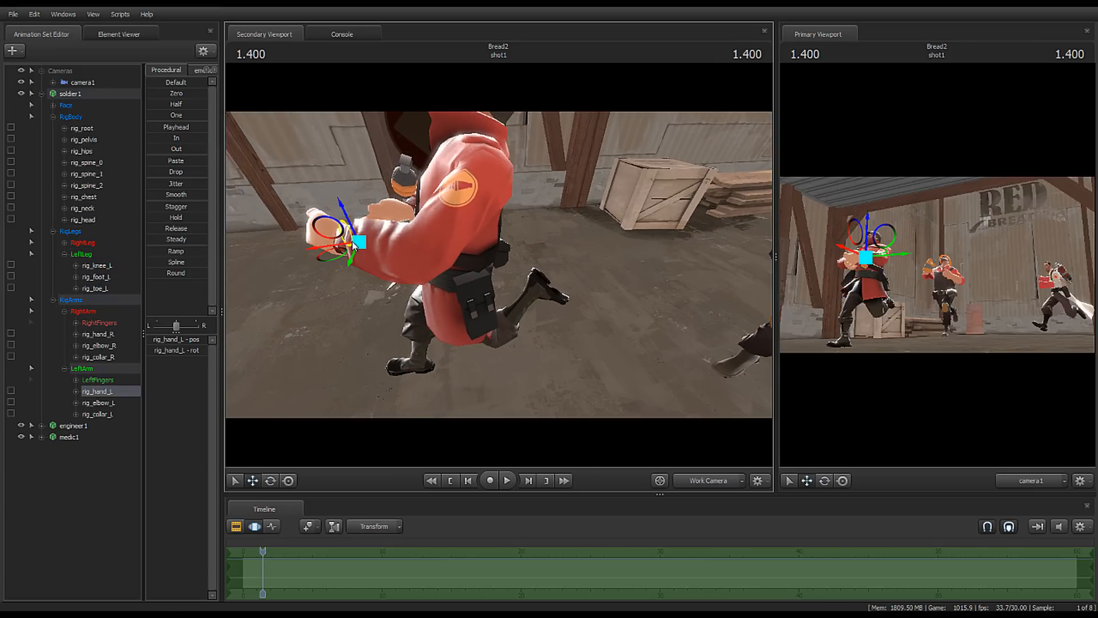
{"action": "left_click_drag", "start_coordinate": [345, 250], "coordinate": [379, 259]}
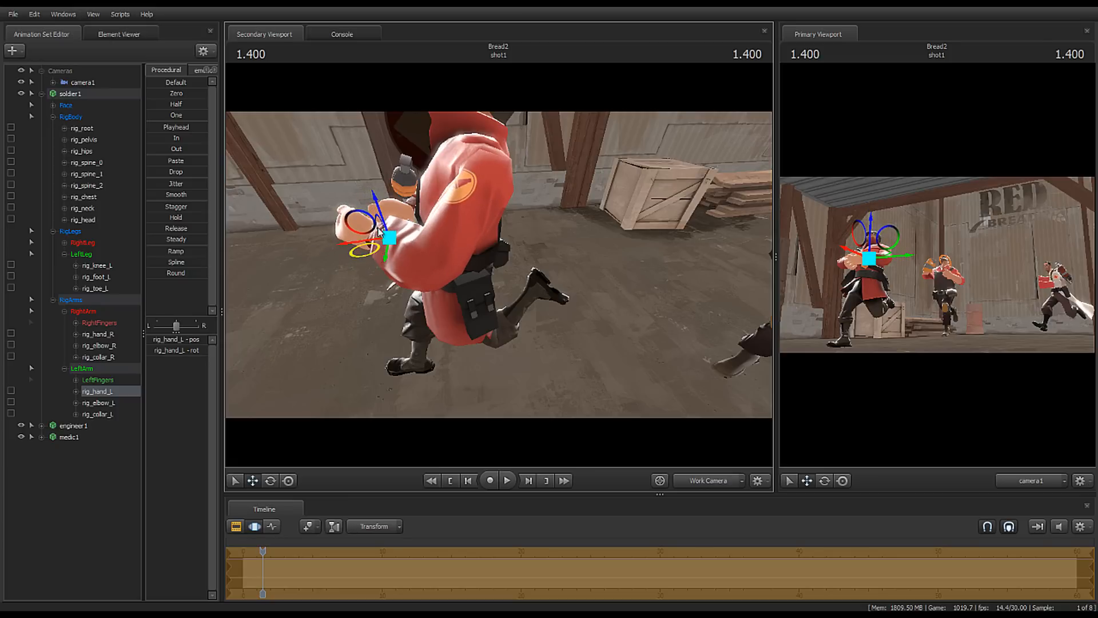
{"action": "left_click_drag", "start_coordinate": [382, 212], "coordinate": [387, 224]}
Step: Move rig_elbow_L in beside soldier1's torso and widen the camera1 viewport
{"action": "left_click", "coordinate": [413, 263]}
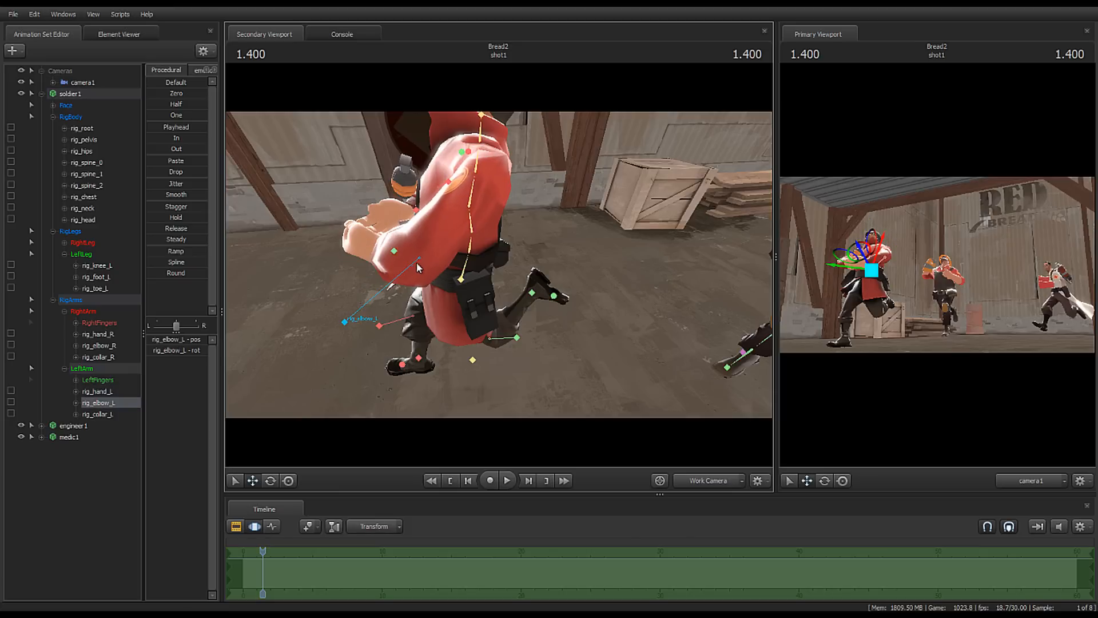
{"action": "left_click_drag", "start_coordinate": [318, 327], "coordinate": [379, 325]}
{"action": "right_click_drag", "start_coordinate": [460, 291], "coordinate": [500, 267]}
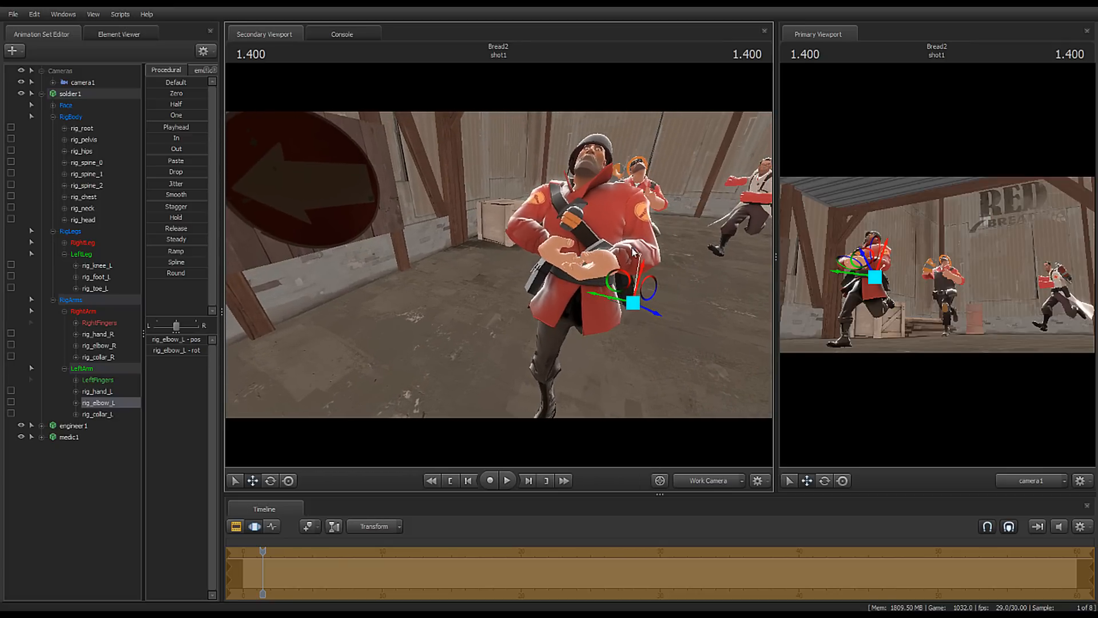
{"action": "left_click_drag", "start_coordinate": [774, 259], "coordinate": [642, 257]}
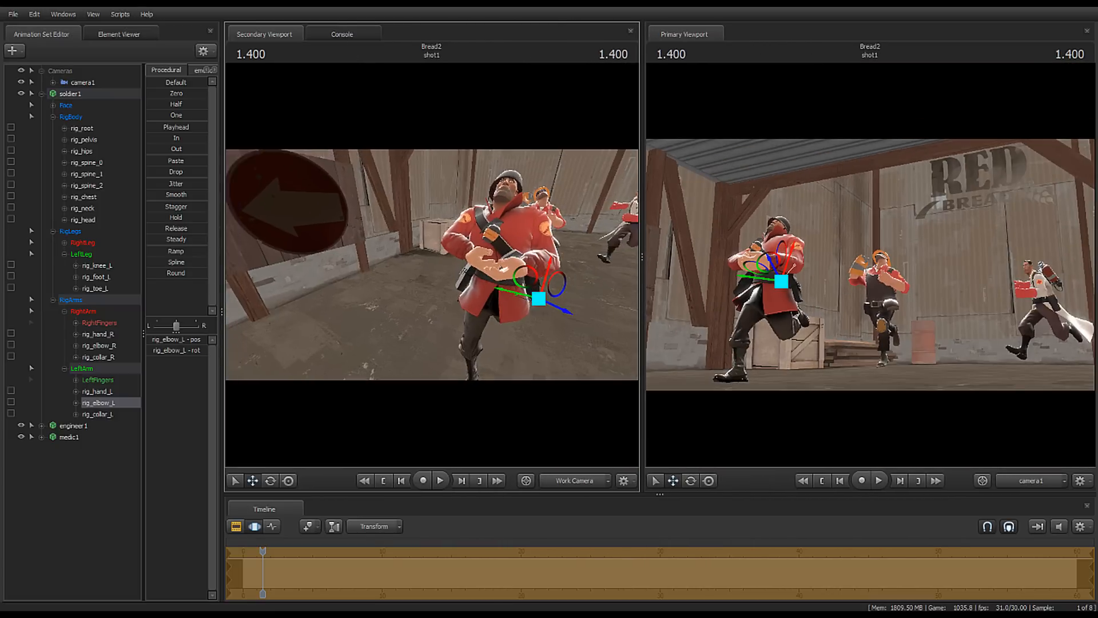
Step: Rotate rig_neck so that soldier1's head tilts slightly forward
{"action": "key", "text": "w"}
{"action": "mouse_move", "coordinate": [431, 265]}
{"action": "left_mouse_down"}
{"action": "mouse_move", "coordinate": [409, 258]}
{"action": "mouse_move", "coordinate": [415, 301]}
{"action": "mouse_move", "coordinate": [416, 273]}
{"action": "left_mouse_up"}
{"action": "key", "text": "z"}
{"action": "key", "text": "x"}
{"action": "key", "text": "ctrl"}
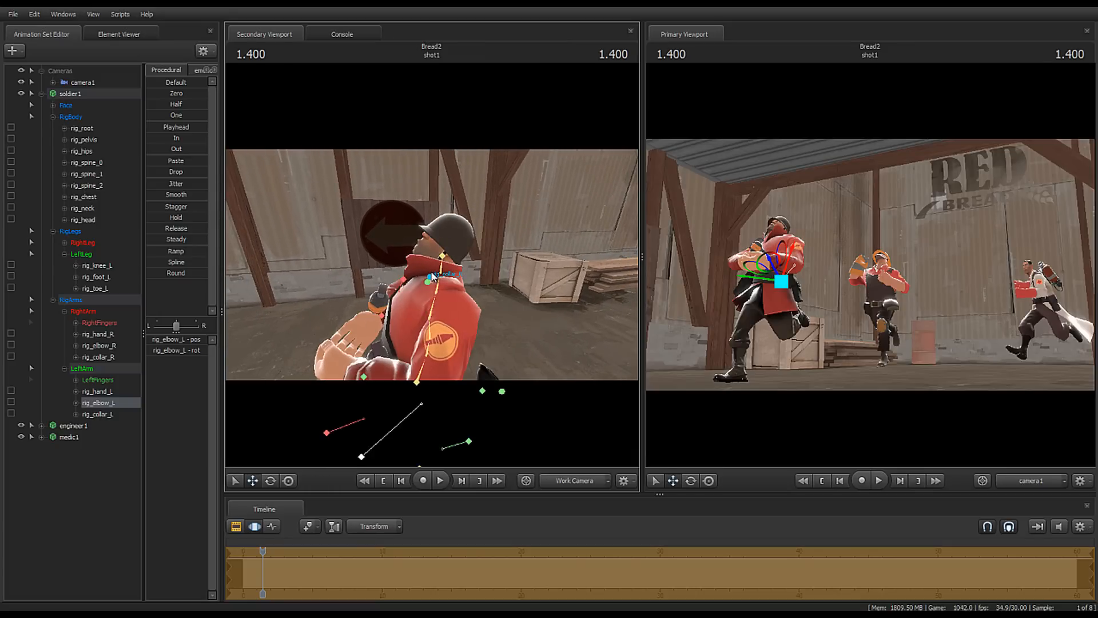
{"action": "left_click", "coordinate": [438, 269]}
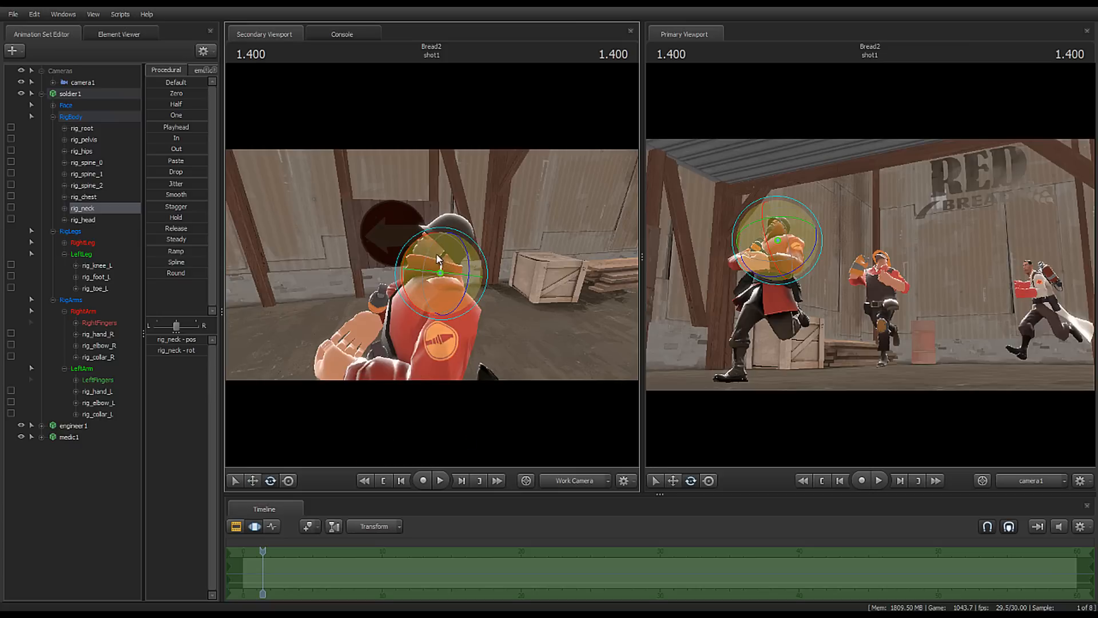
{"action": "left_click_drag", "start_coordinate": [422, 246], "coordinate": [411, 246]}
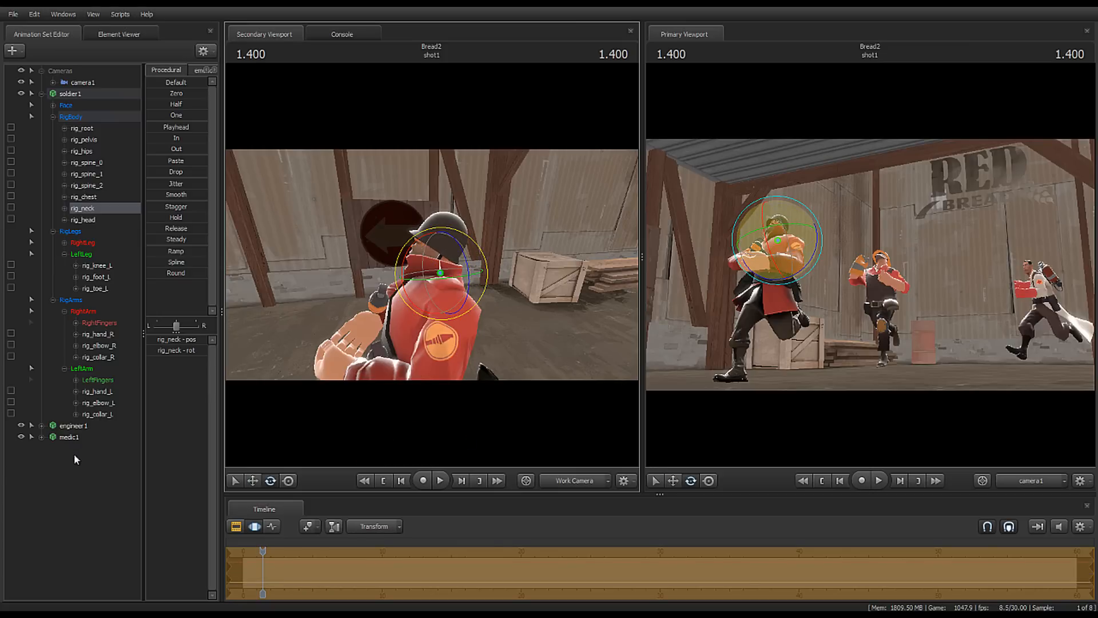
Step: Set soldier1's helmet body group to <none>
{"action": "right_click", "coordinate": [73, 97]}
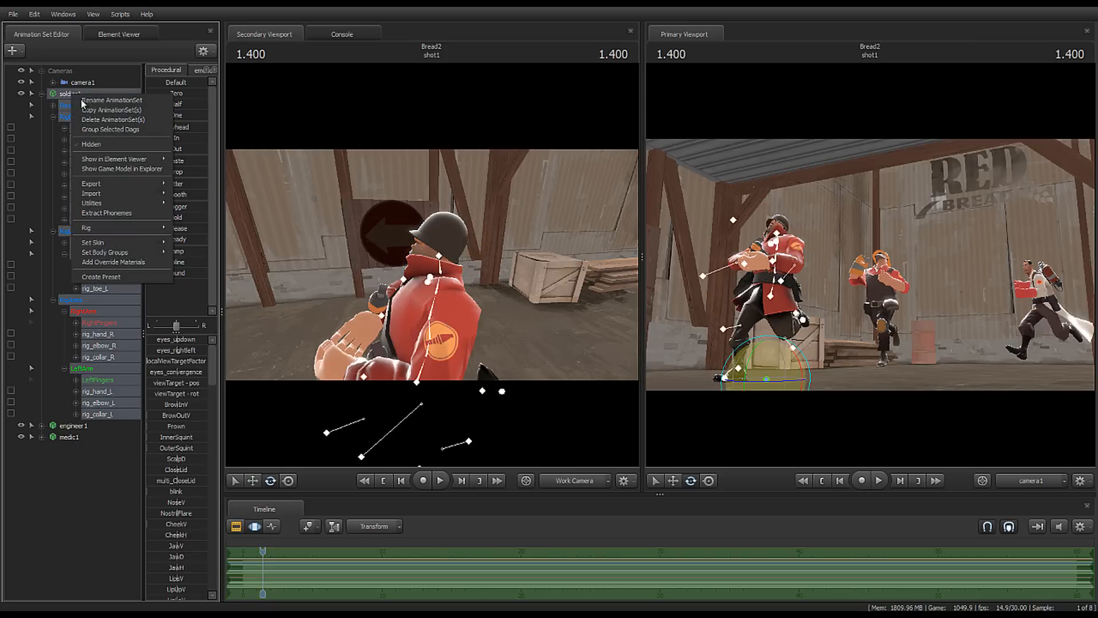
{"action": "mouse_move", "coordinate": [117, 254]}
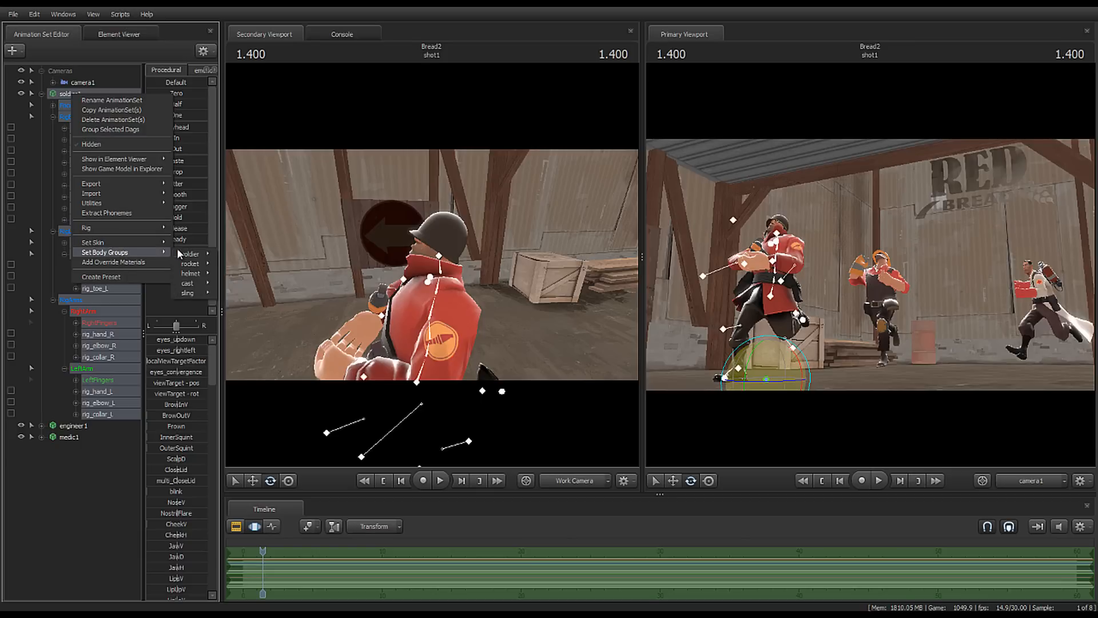
{"action": "mouse_move", "coordinate": [198, 273]}
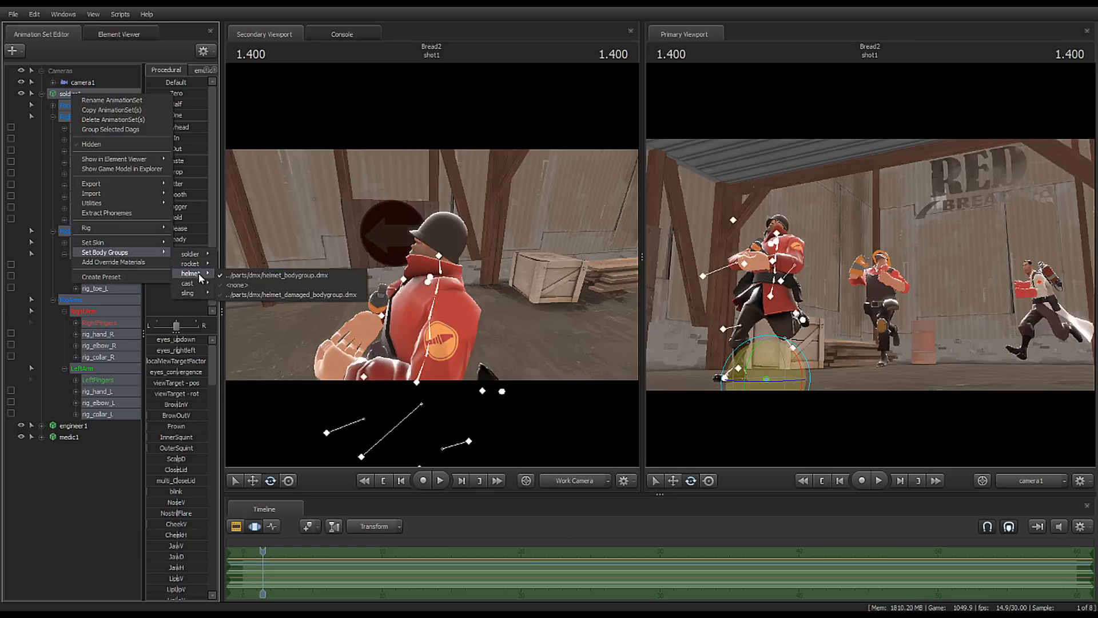
{"action": "left_click", "coordinate": [240, 285]}
Step: Start an animation set for a new model and filter the model files by "bucket"
{"action": "right_click", "coordinate": [80, 539]}
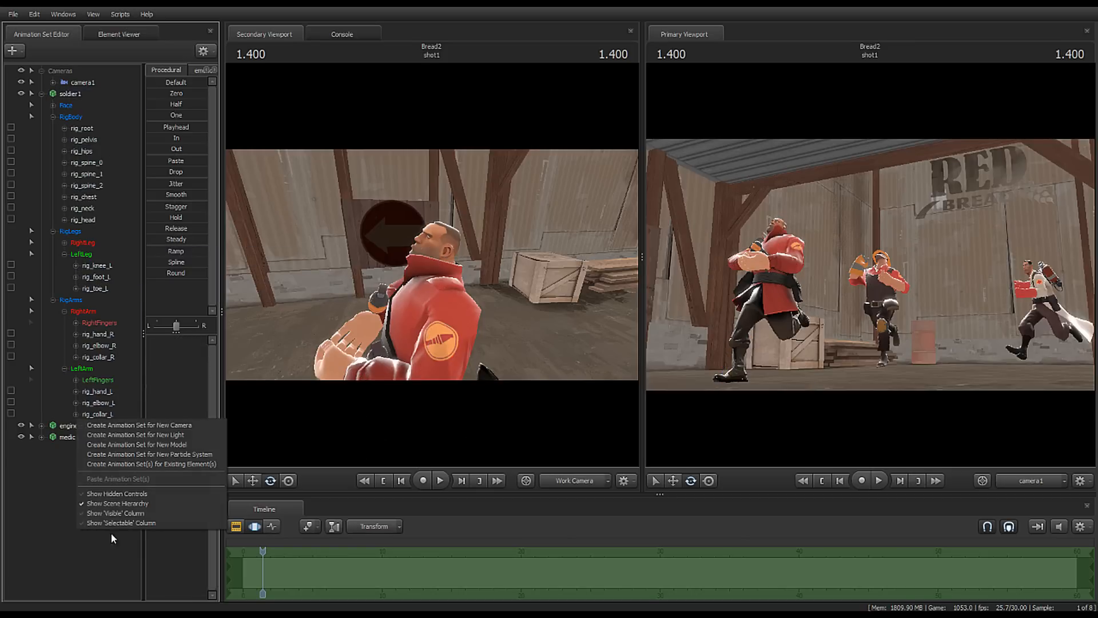
{"action": "left_click", "coordinate": [143, 444]}
{"action": "type", "text": "nuckel"}
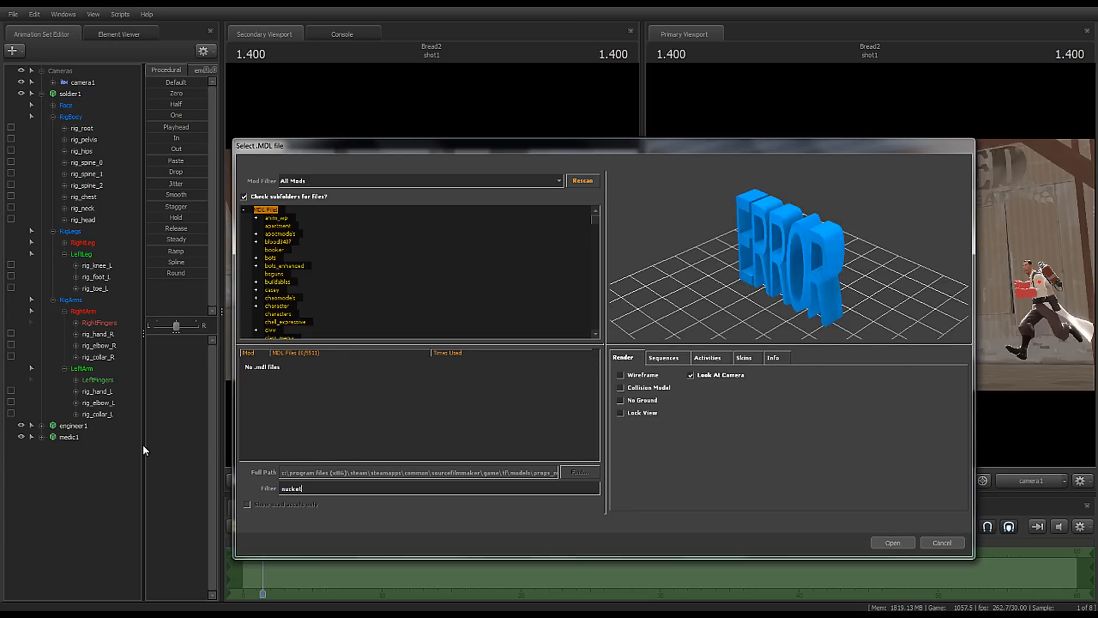
{"action": "key", "text": "ctrl+a"}
{"action": "key", "text": "BackSpace"}
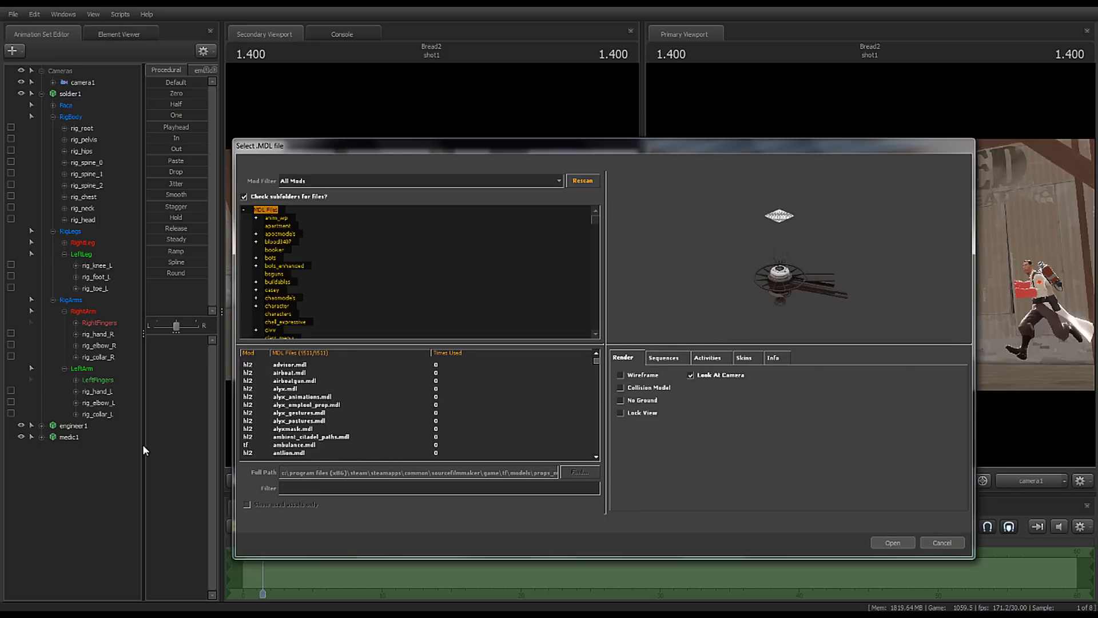
{"action": "type", "text": "bucket"}
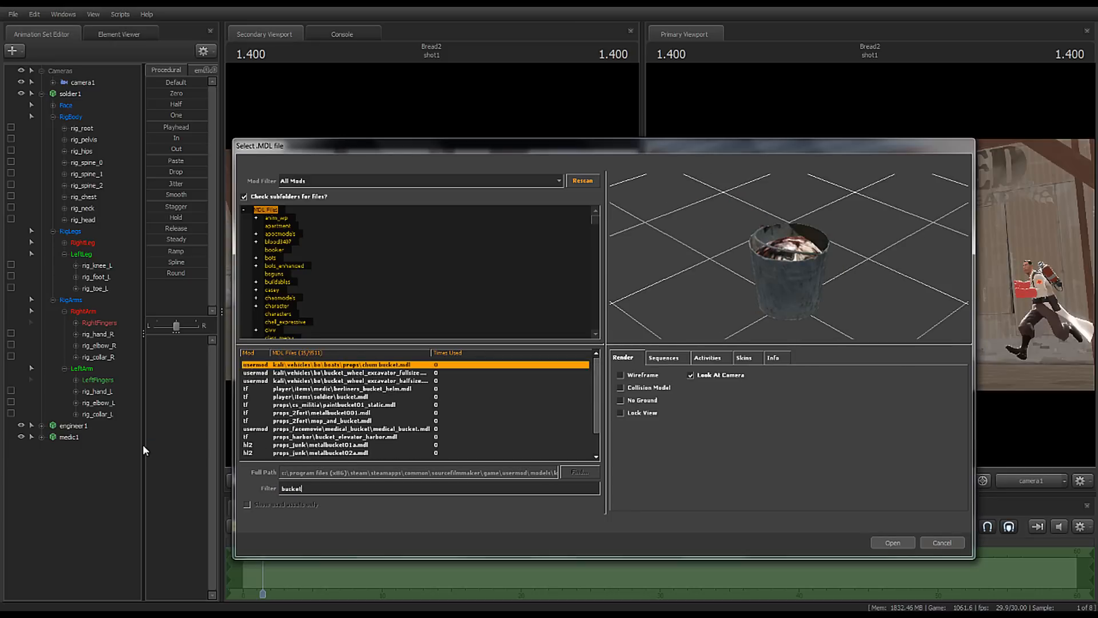
Step: Preview the bucket models and add player\items\soldier\bucket.mdl to the scene
{"action": "key", "text": "Down"}
{"action": "key", "text": "Down"}
{"action": "key", "text": "Down"}
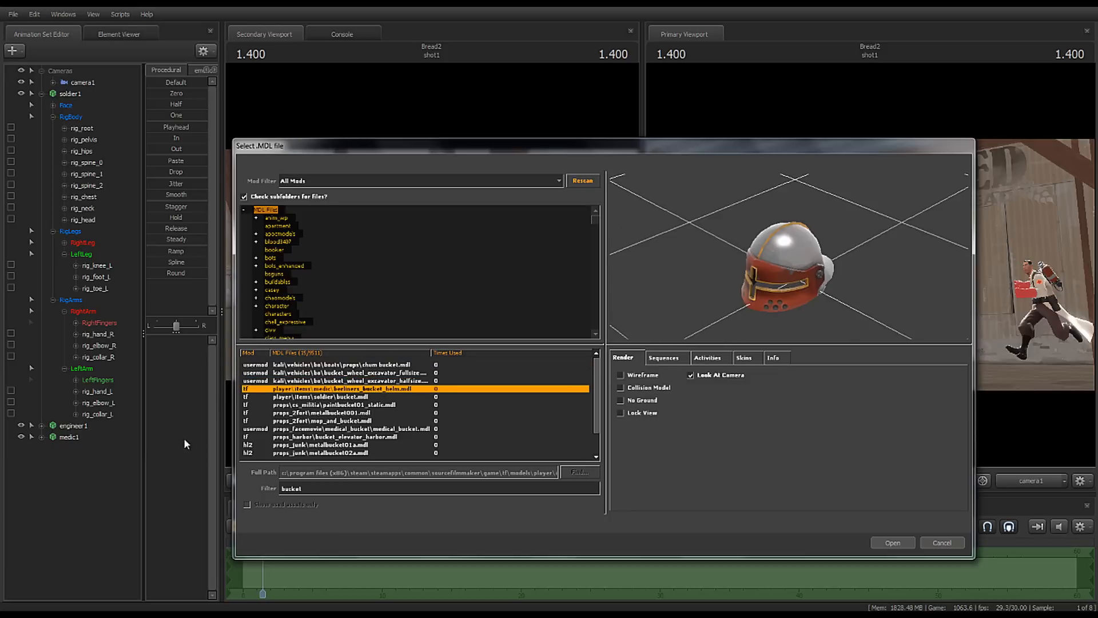
{"action": "key", "text": "Down"}
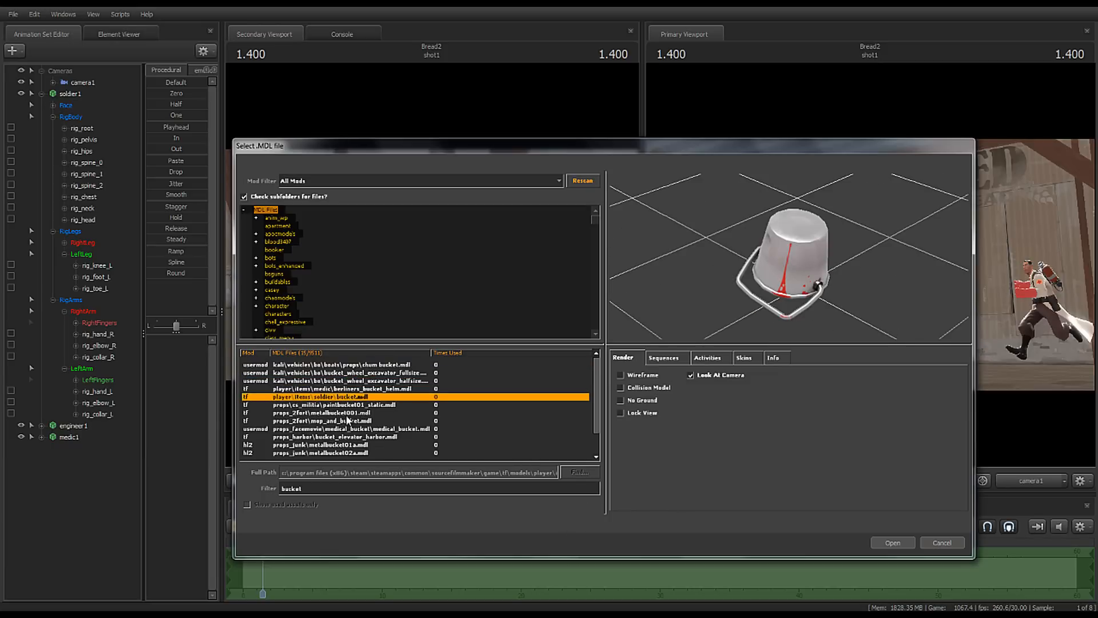
{"action": "key", "text": "Down"}
{"action": "key", "text": "Down"}
{"action": "key", "text": "Down"}
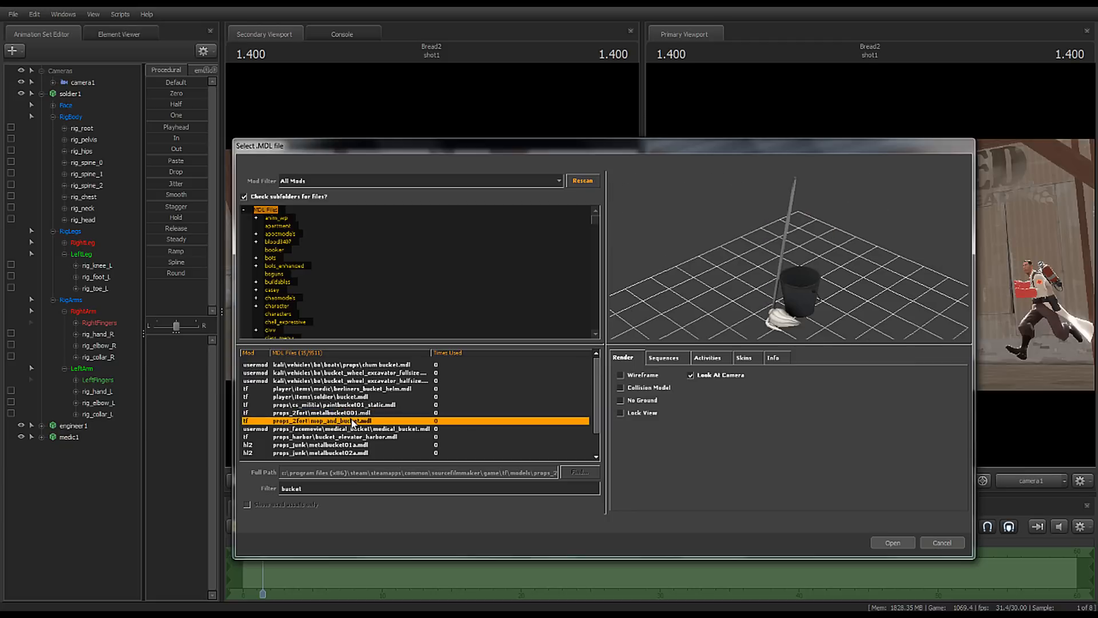
{"action": "left_click", "coordinate": [365, 397]}
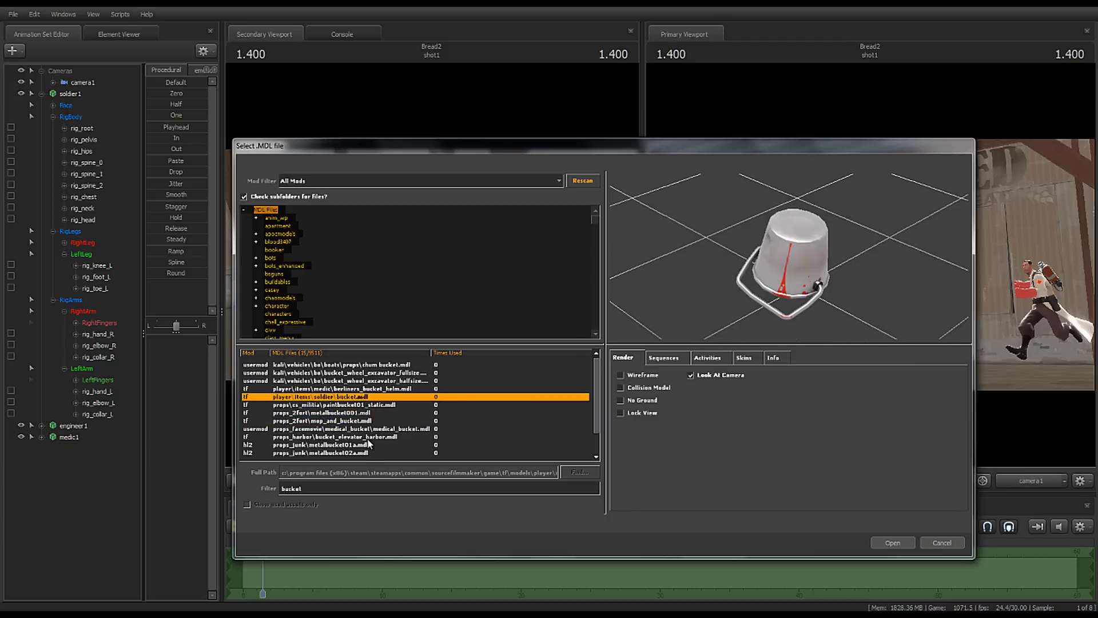
{"action": "scroll", "coordinate": [358, 446], "scroll_direction": "down", "scroll_amount": 1}
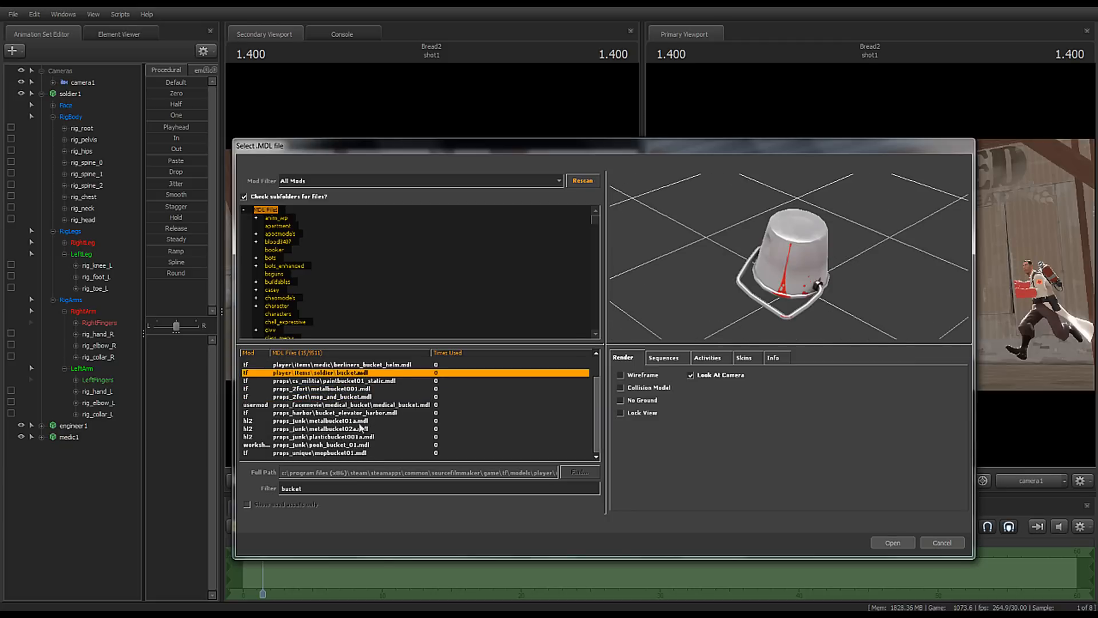
{"action": "left_click", "coordinate": [373, 413]}
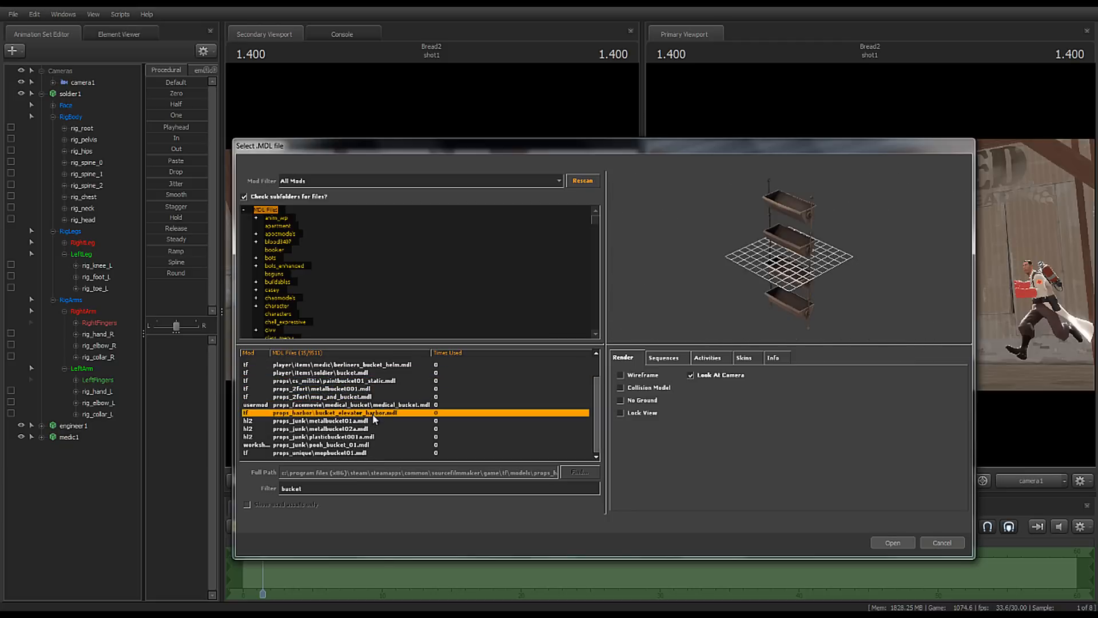
{"action": "left_click", "coordinate": [335, 429]}
{"action": "left_click", "coordinate": [360, 453]}
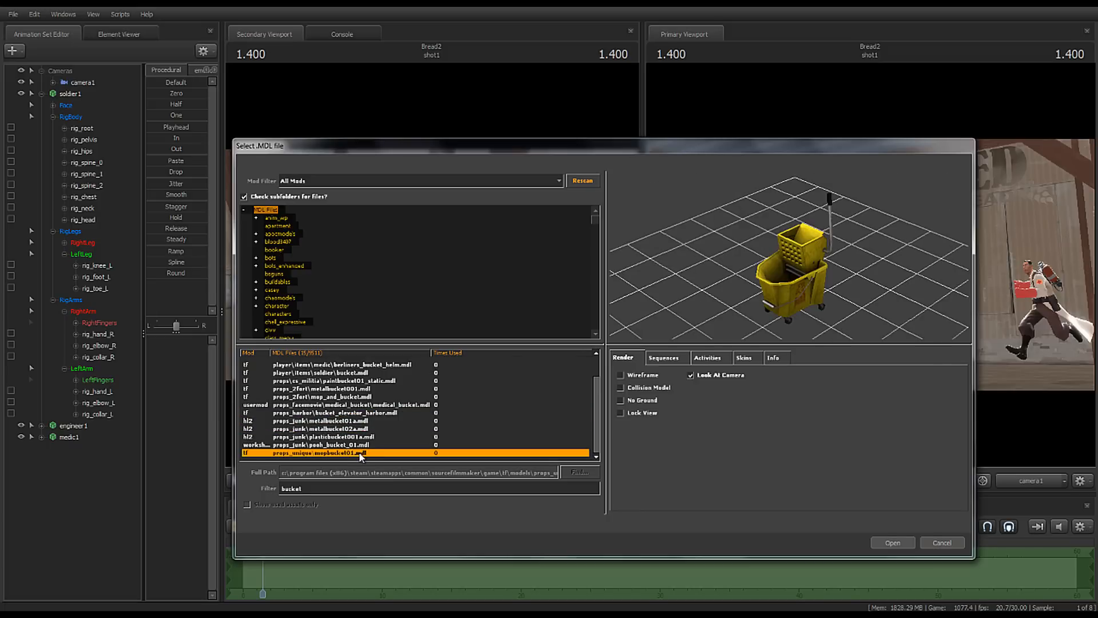
{"action": "scroll", "coordinate": [360, 452], "scroll_direction": "up", "scroll_amount": 1}
{"action": "left_click", "coordinate": [349, 405]}
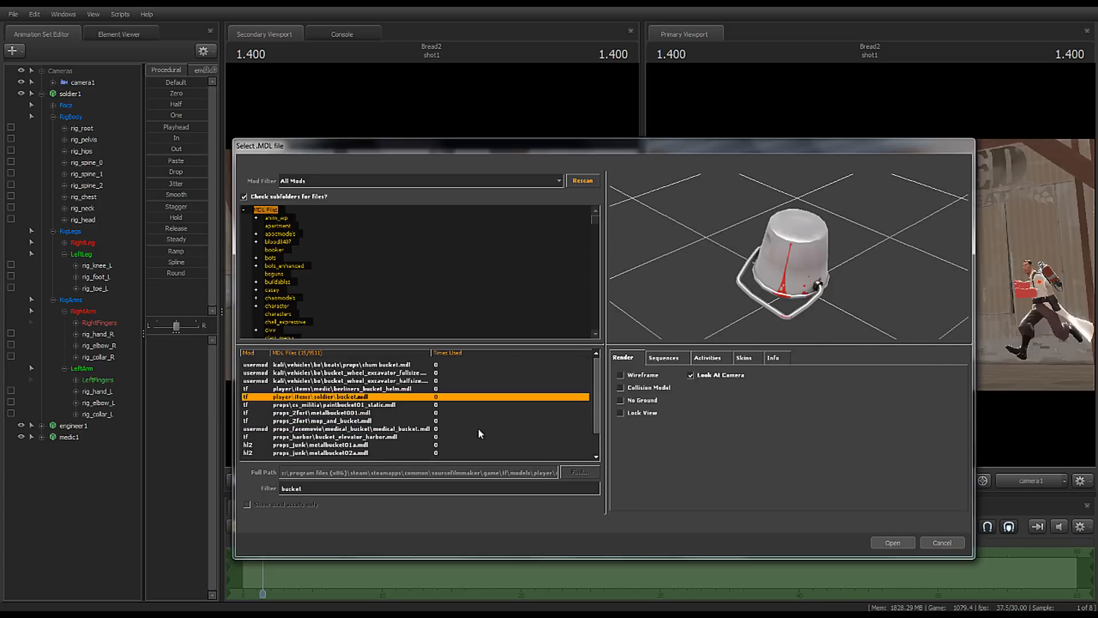
{"action": "left_click", "coordinate": [901, 544]}
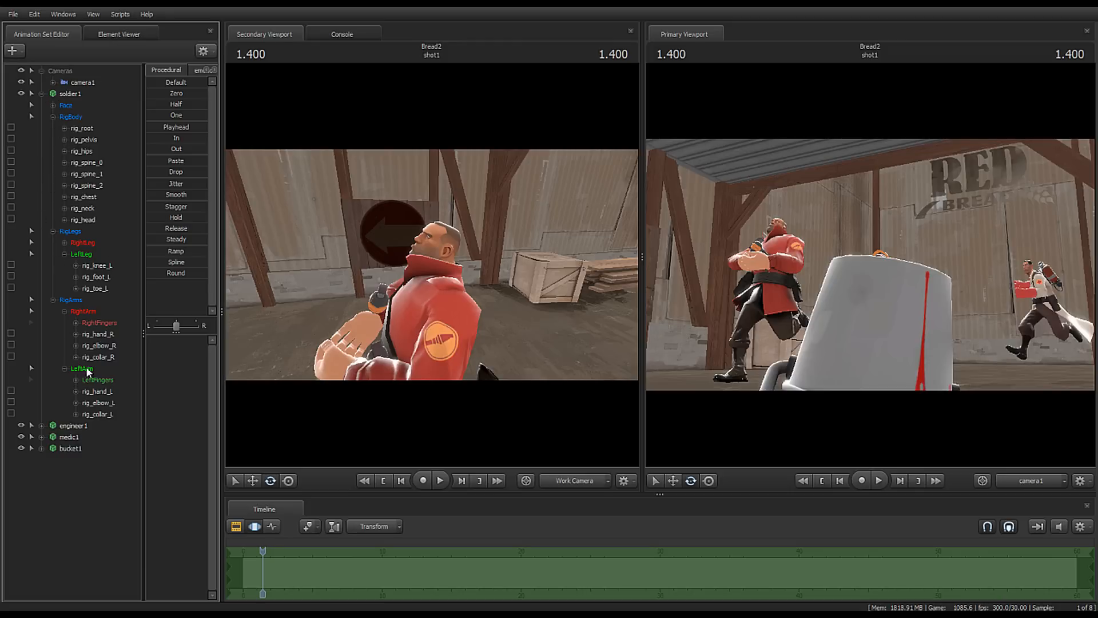
Step: Expand bucket1's control groups and detach all rigs from soldier1
{"action": "left_click", "coordinate": [42, 449]}
{"action": "key", "text": "ctrl"}
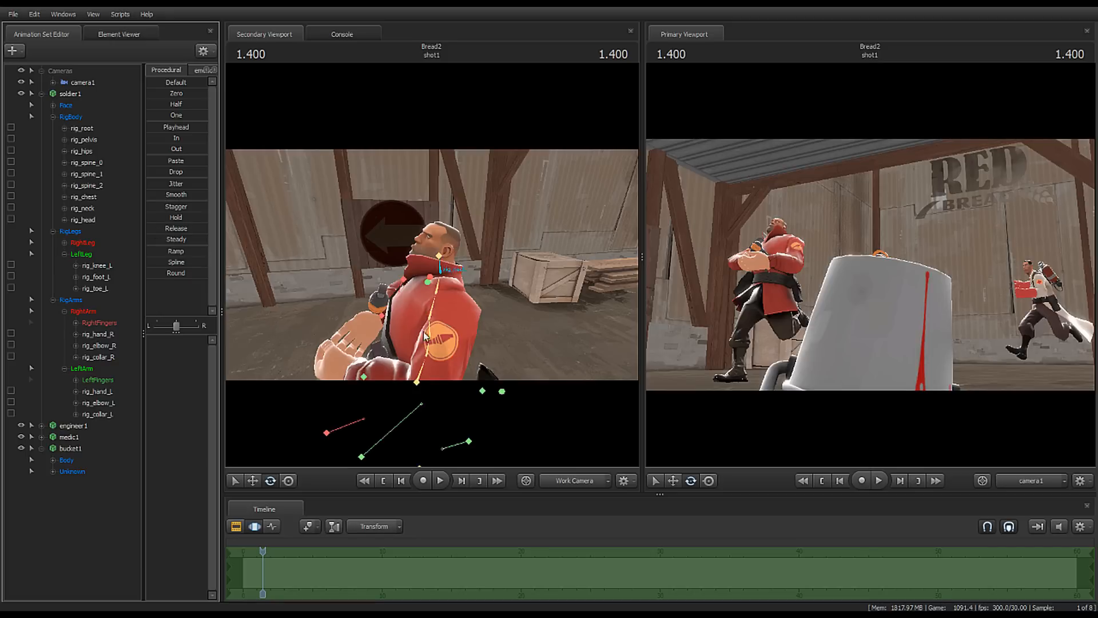
{"action": "right_click", "coordinate": [74, 95]}
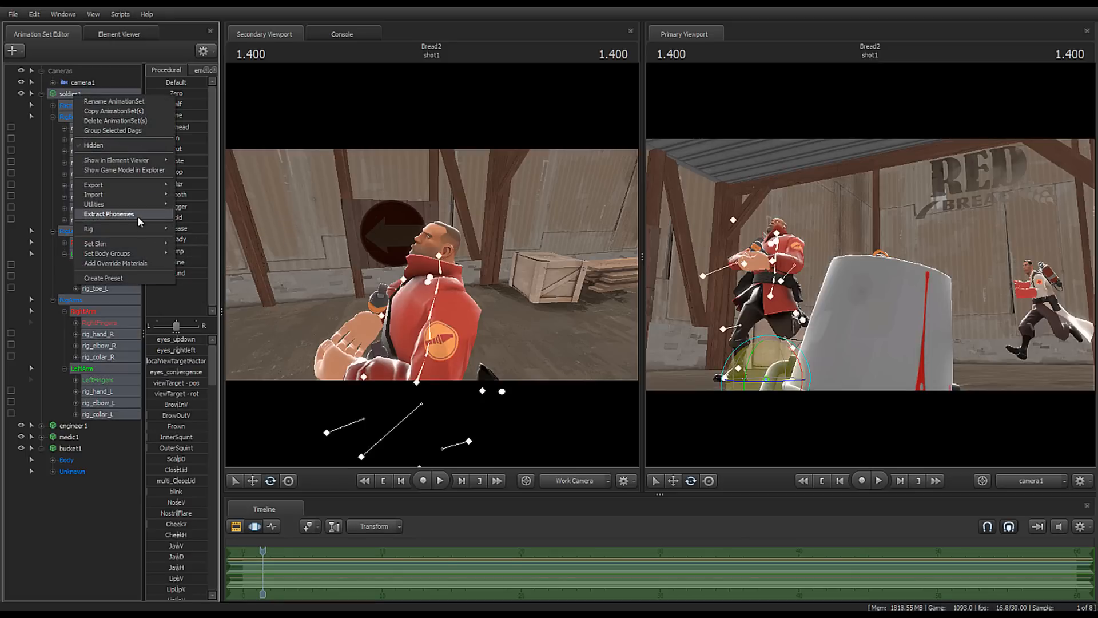
{"action": "mouse_move", "coordinate": [145, 229]}
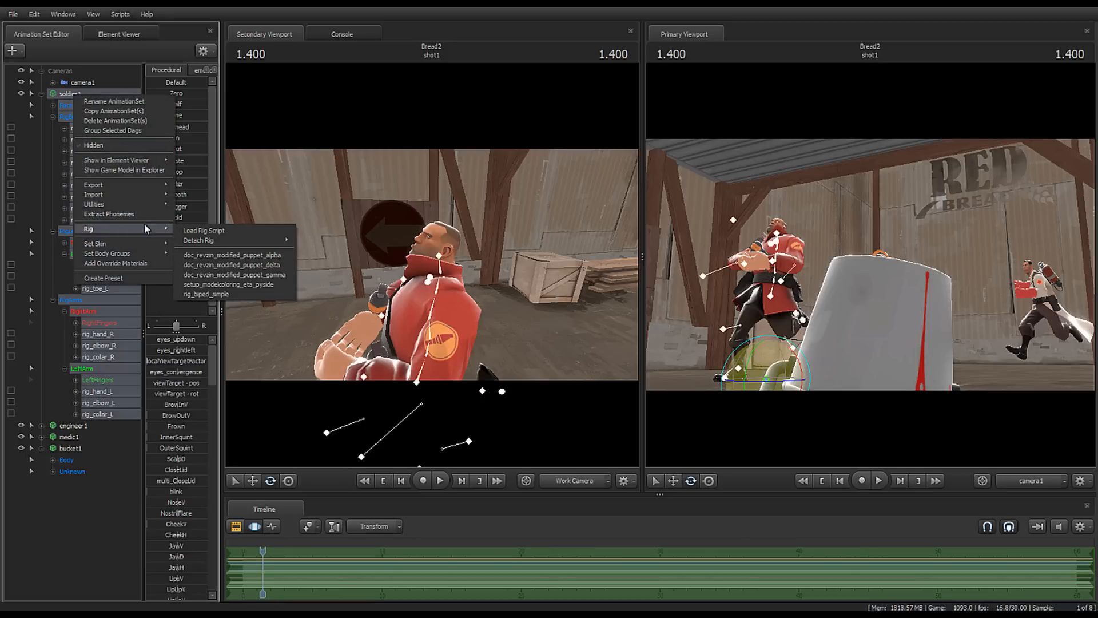
{"action": "mouse_move", "coordinate": [229, 241]}
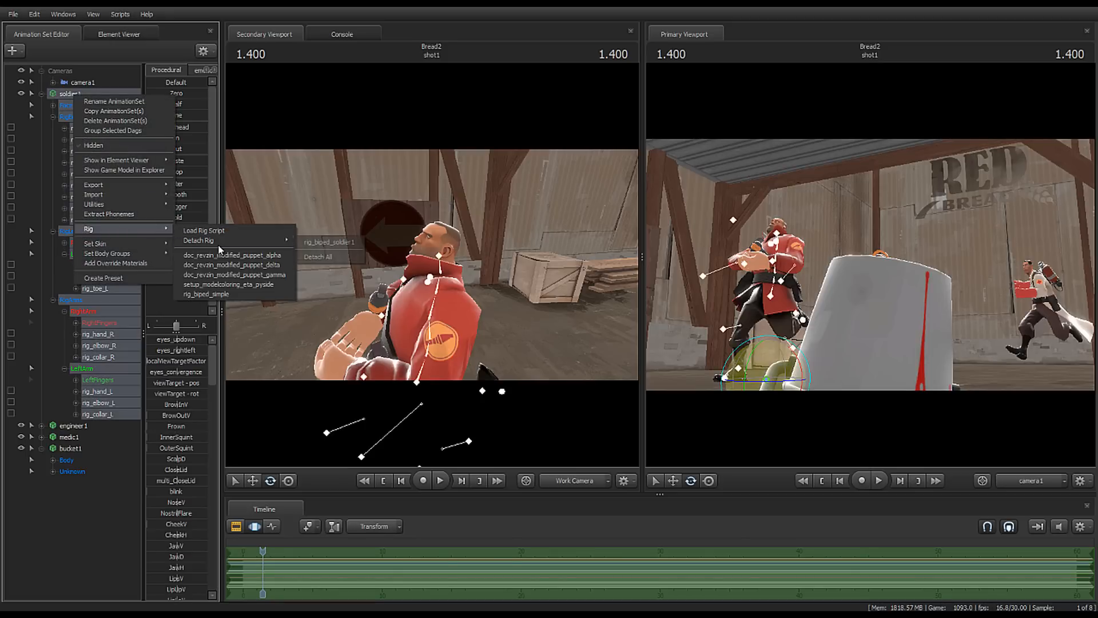
{"action": "left_click", "coordinate": [349, 259]}
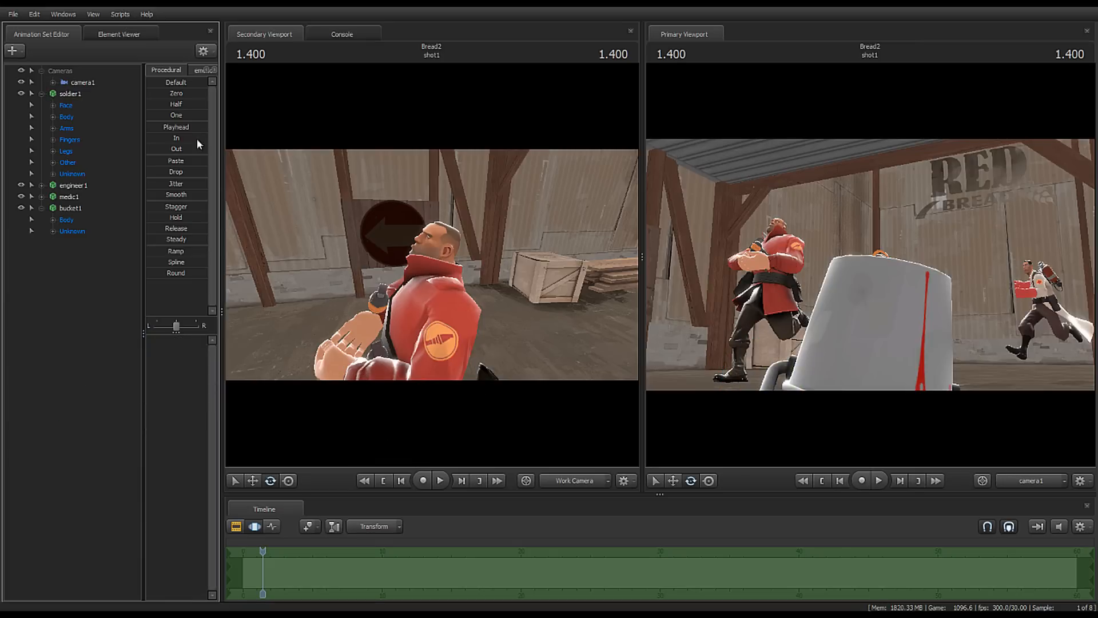
Step: Lock bucket1's prp_helmet to soldier1's prp_helmet bone and snap it onto his head with the Zero preset
{"action": "key", "text": "ctrl"}
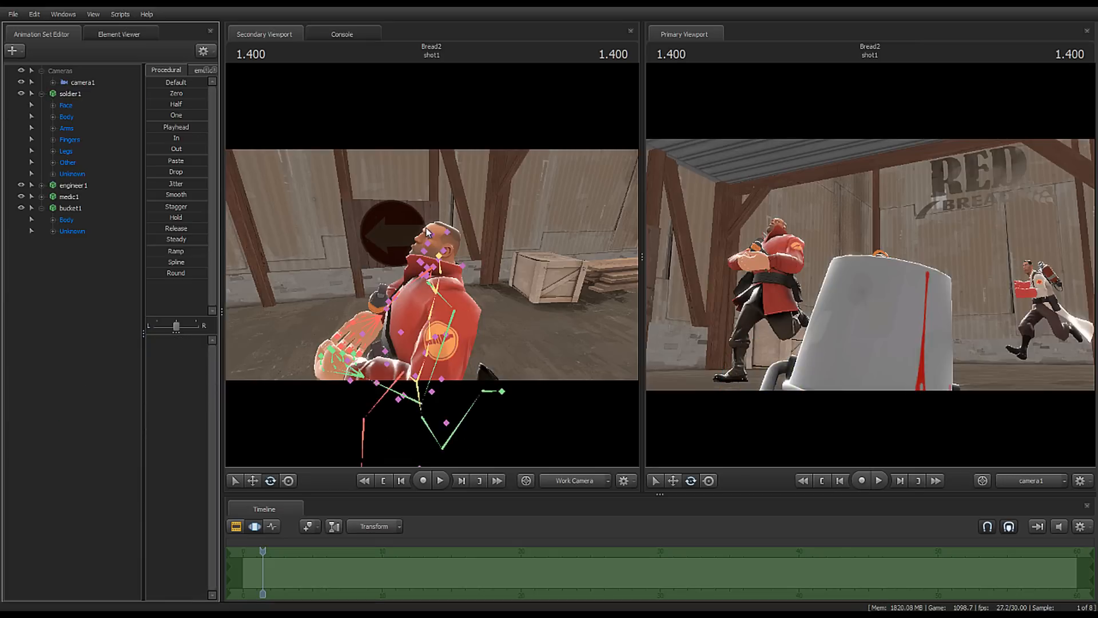
{"action": "left_click", "coordinate": [449, 233], "text": "ctrl"}
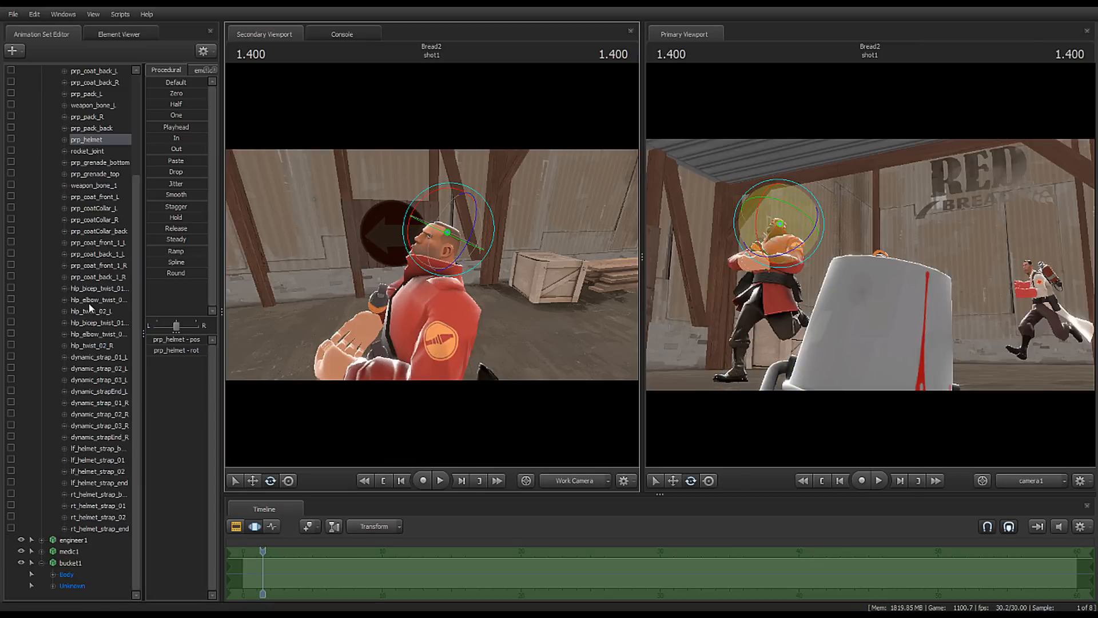
{"action": "left_click", "coordinate": [51, 586]}
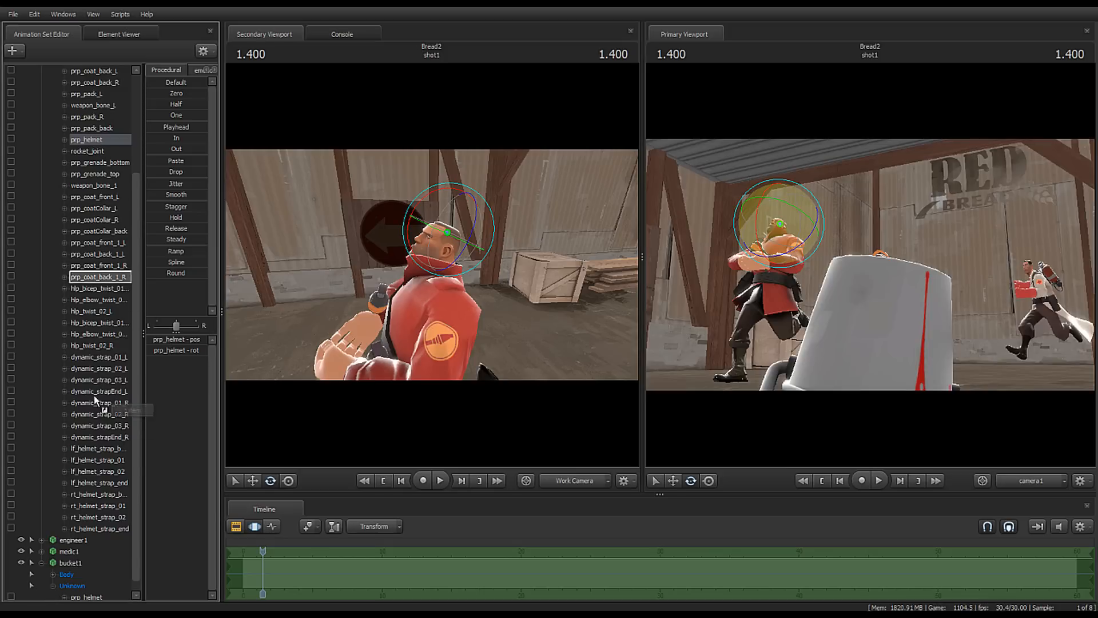
{"action": "scroll", "coordinate": [99, 599], "scroll_direction": "down", "scroll_amount": 1}
{"action": "left_click", "coordinate": [99, 595]}
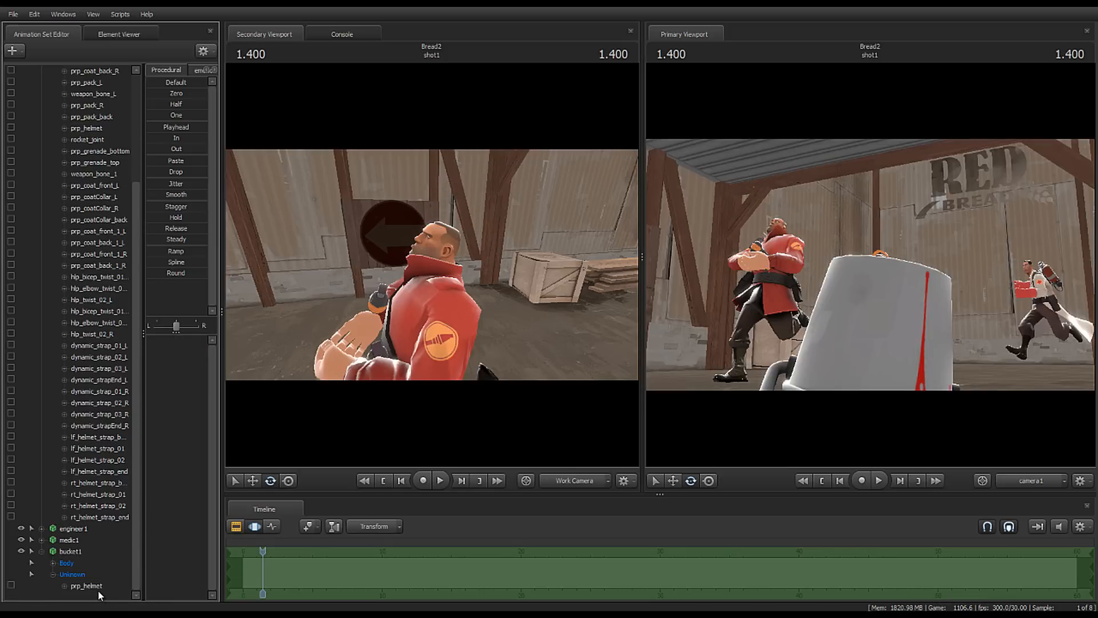
{"action": "left_click", "coordinate": [92, 128]}
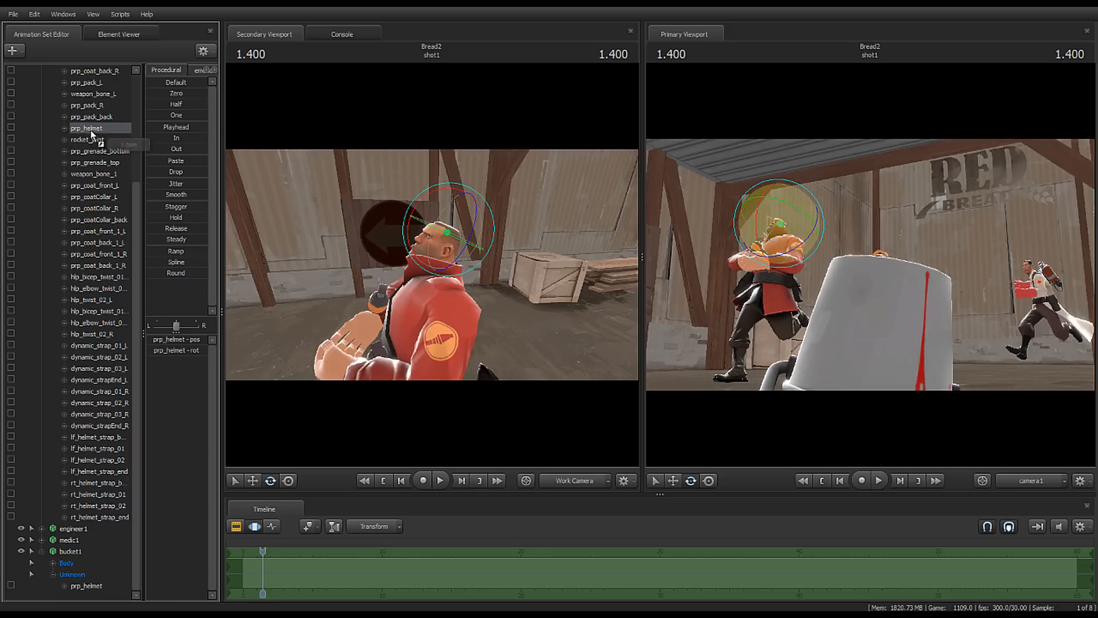
{"action": "left_click", "coordinate": [92, 585]}
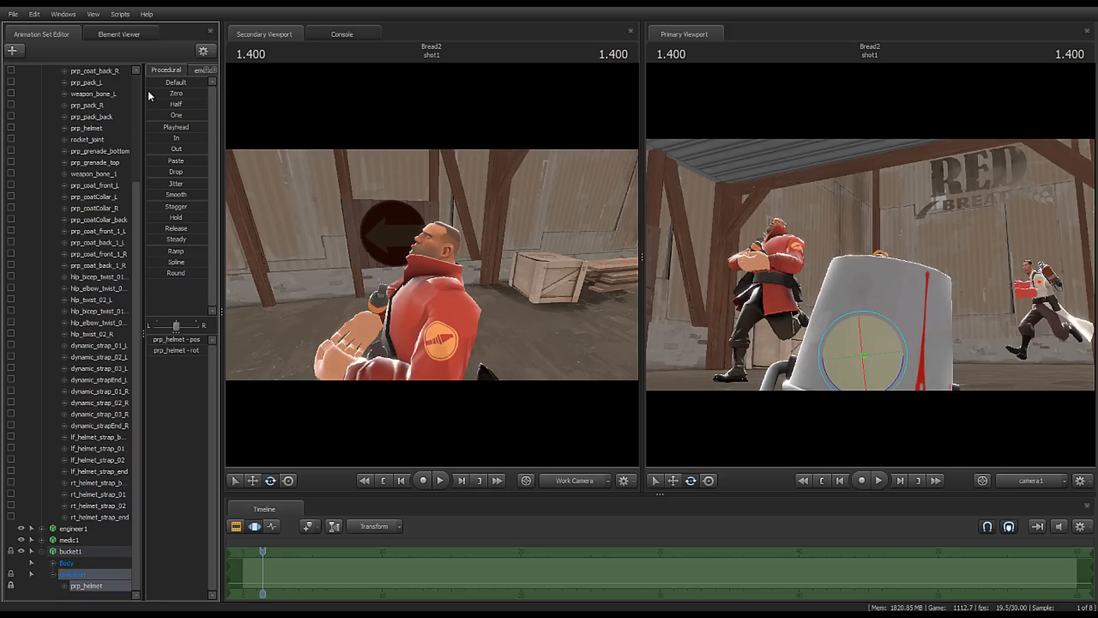
{"action": "left_click_drag", "start_coordinate": [148, 92], "coordinate": [250, 131]}
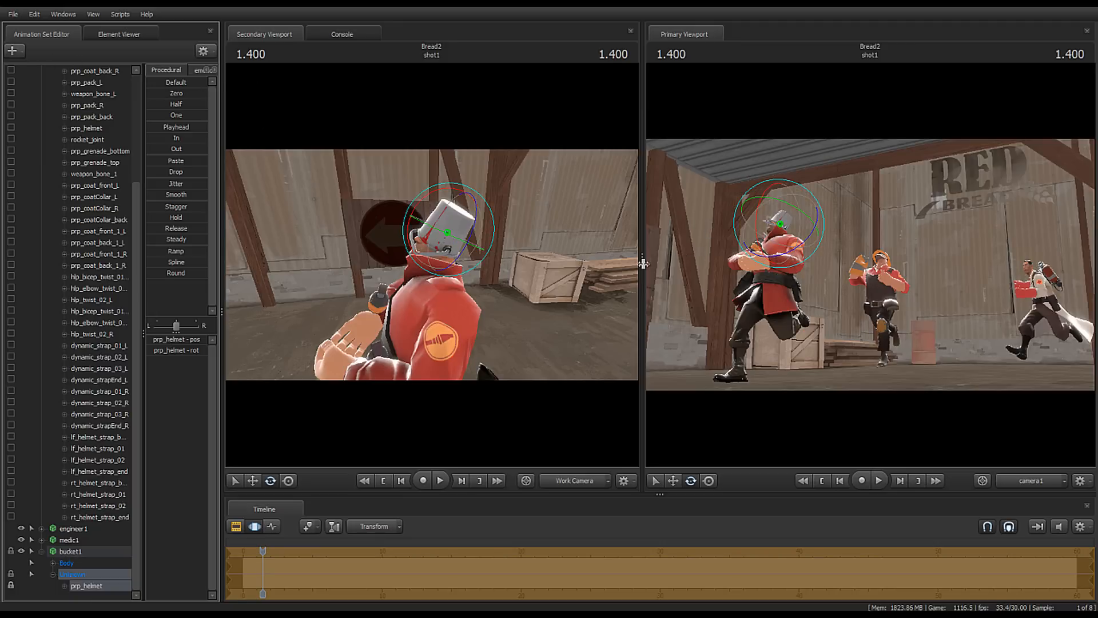
Step: Rotate the bucket slightly on the soldier's head to suit the camera1 view
{"action": "left_click_drag", "start_coordinate": [644, 263], "coordinate": [347, 263]}
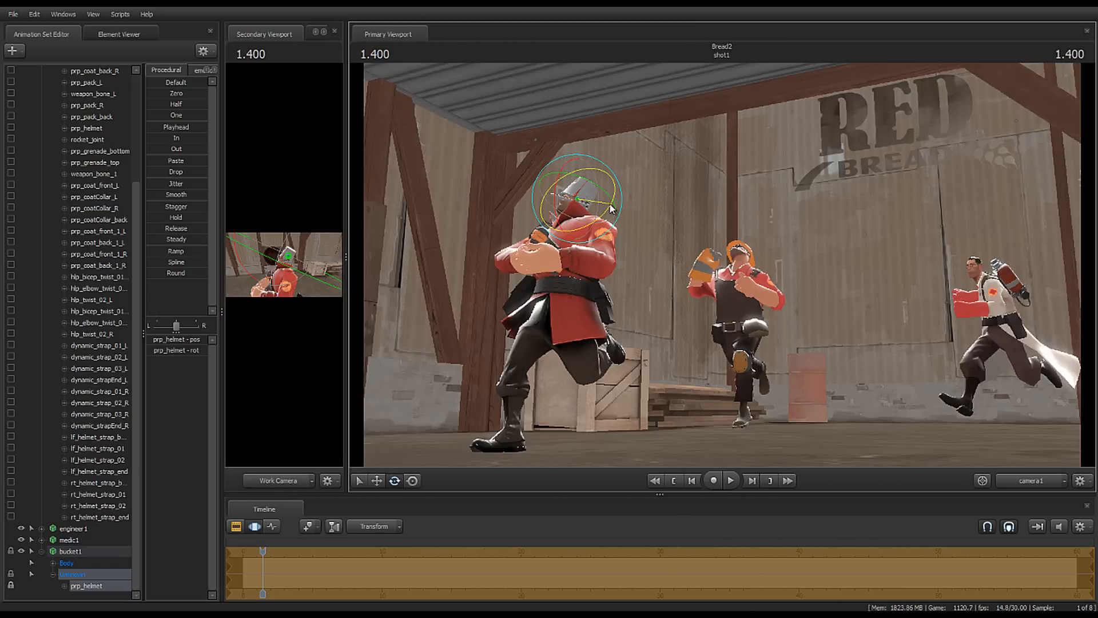
{"action": "left_click_drag", "start_coordinate": [553, 187], "coordinate": [554, 173]}
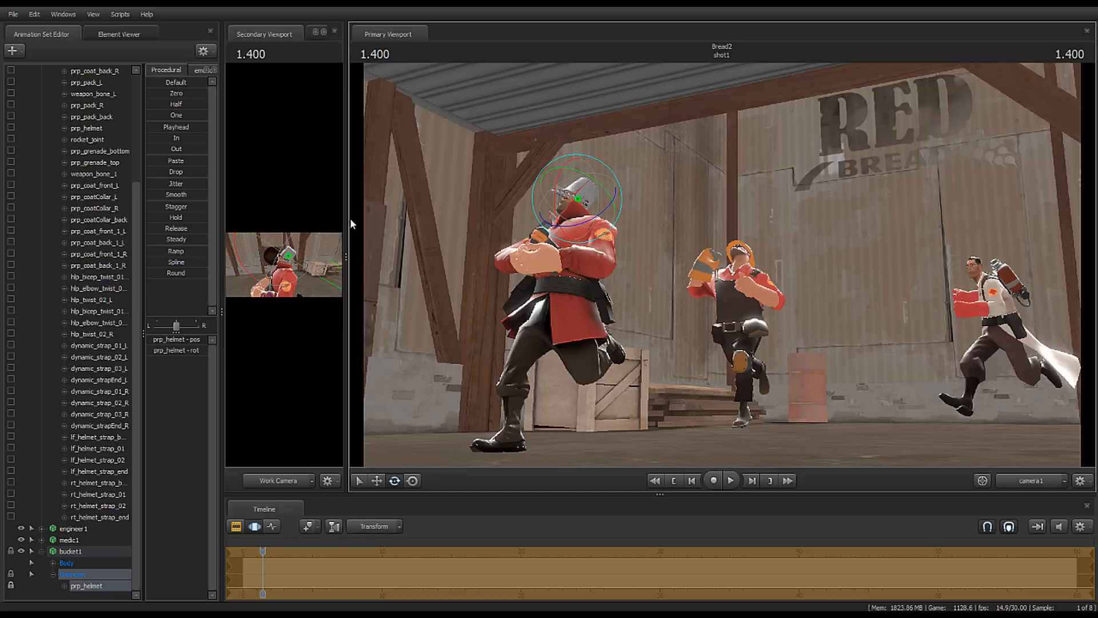
{"action": "left_click_drag", "start_coordinate": [346, 255], "coordinate": [783, 263]}
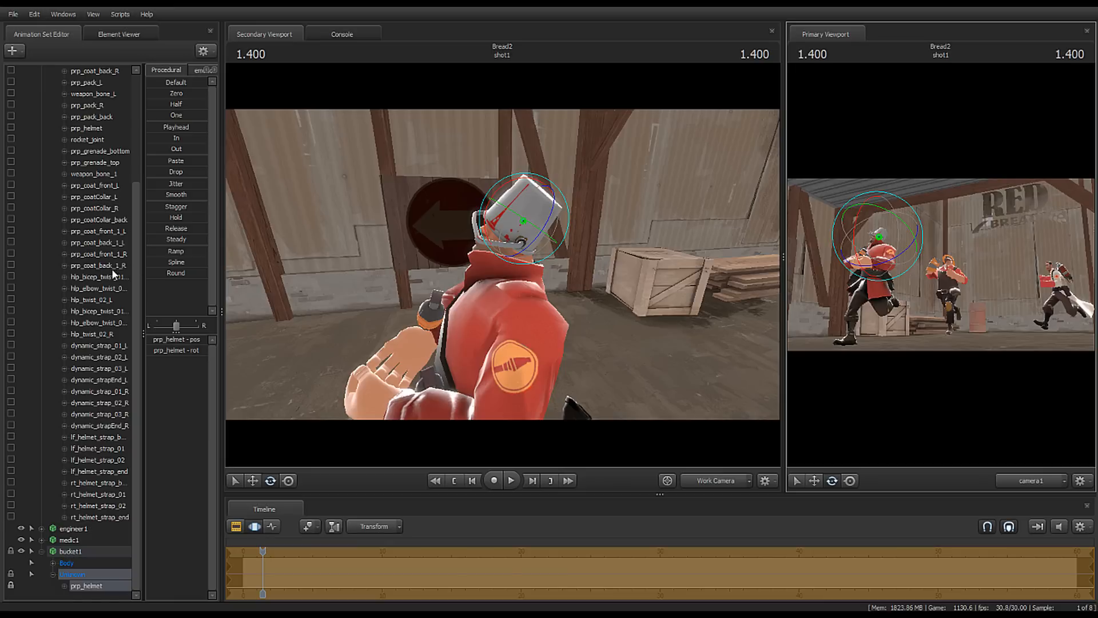
Step: Apply the happyBig emotion preset to soldier1's Face group
{"action": "scroll", "coordinate": [58, 197], "scroll_direction": "up", "scroll_amount": 4}
{"action": "left_click", "coordinate": [53, 174]}
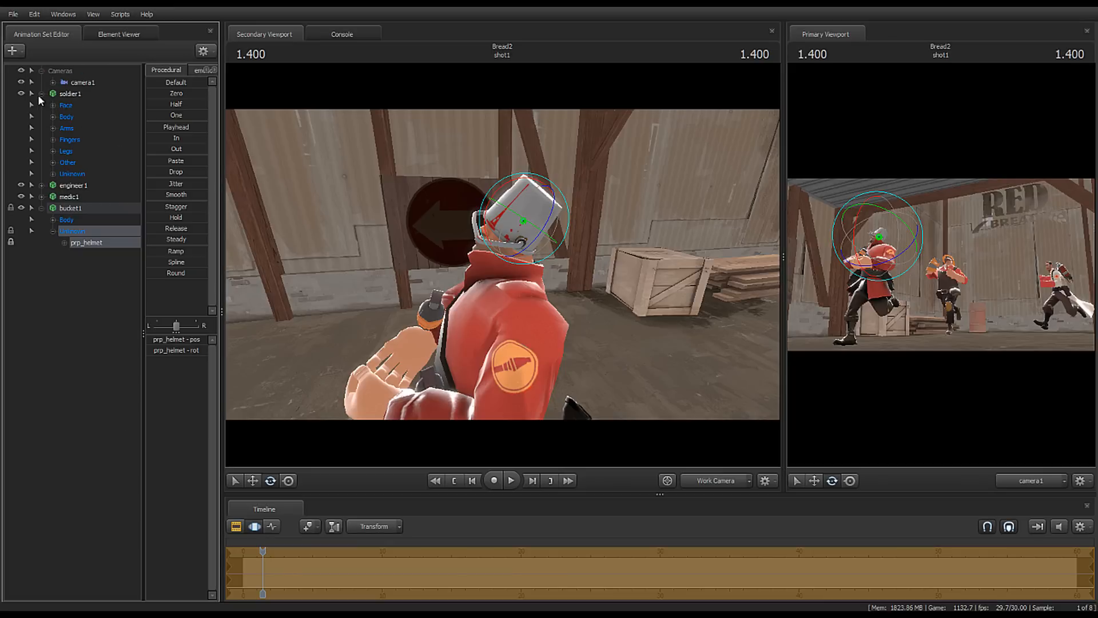
{"action": "left_click", "coordinate": [41, 94]}
{"action": "left_click", "coordinate": [42, 95]}
{"action": "left_click", "coordinate": [64, 105]}
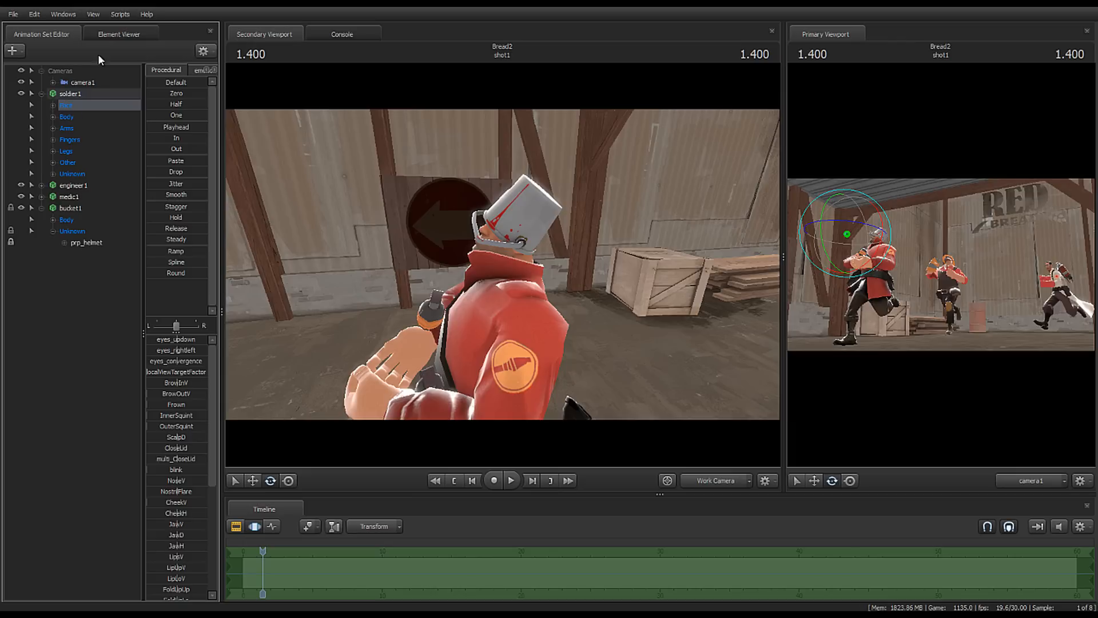
{"action": "left_click", "coordinate": [195, 70]}
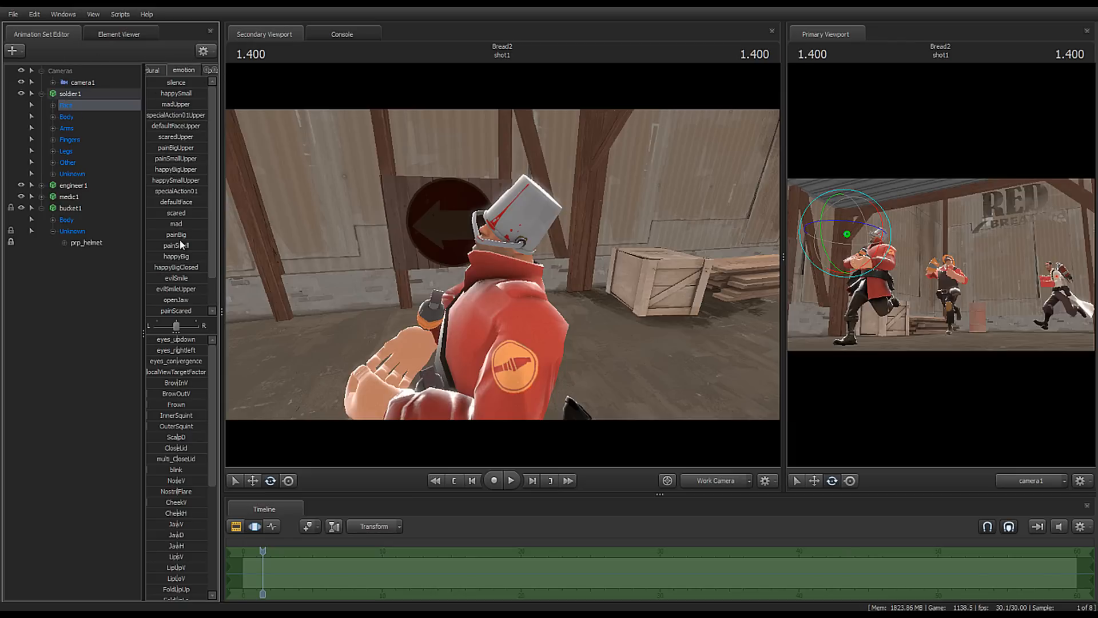
{"action": "left_click_drag", "start_coordinate": [449, 243], "coordinate": [555, 240]}
{"action": "key", "text": "a"}
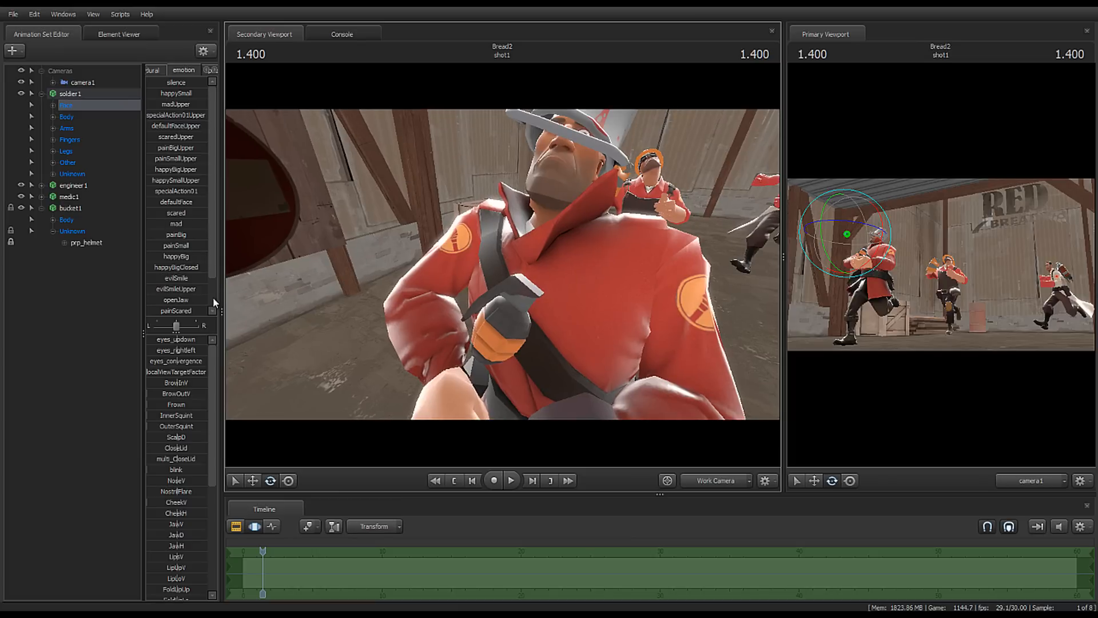
{"action": "left_click", "coordinate": [177, 257]}
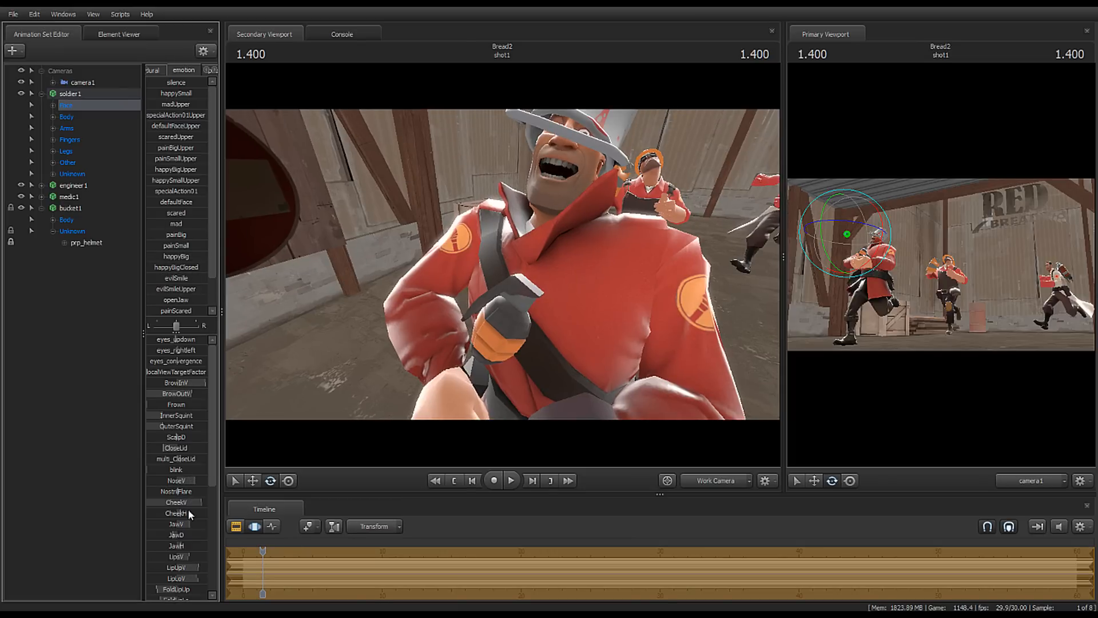
Step: Bring the soldier's teeth together into a grin with the jaw slider and check the expression from camera1
{"action": "scroll", "coordinate": [188, 509], "scroll_direction": "down", "scroll_amount": 1}
{"action": "left_click_drag", "start_coordinate": [185, 493], "coordinate": [176, 493]}
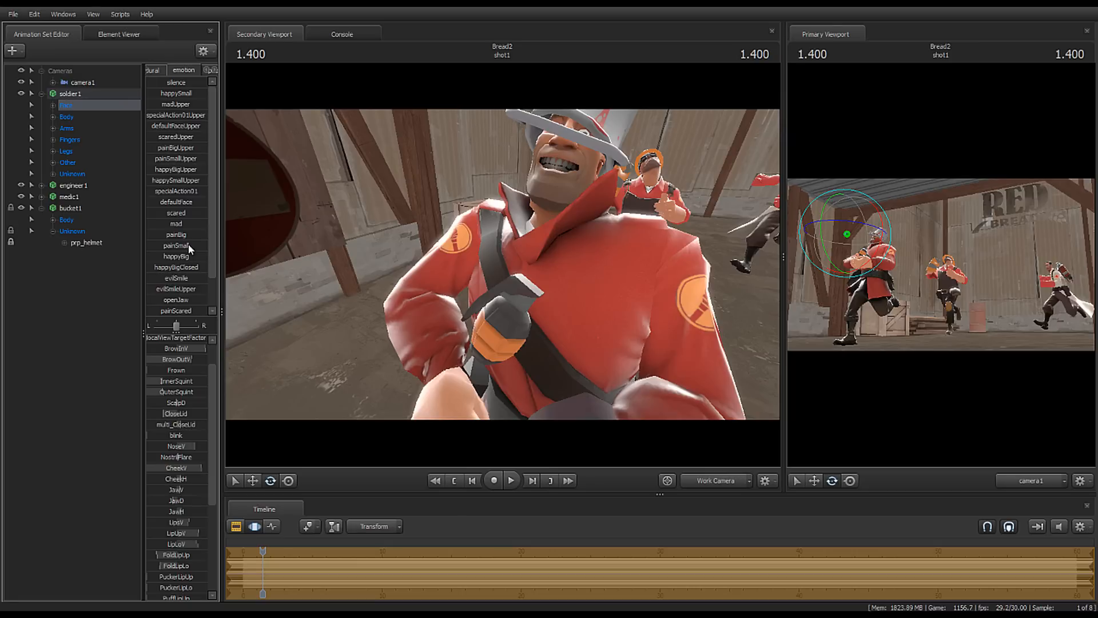
{"action": "scroll", "coordinate": [187, 243], "scroll_direction": "down", "scroll_amount": 1}
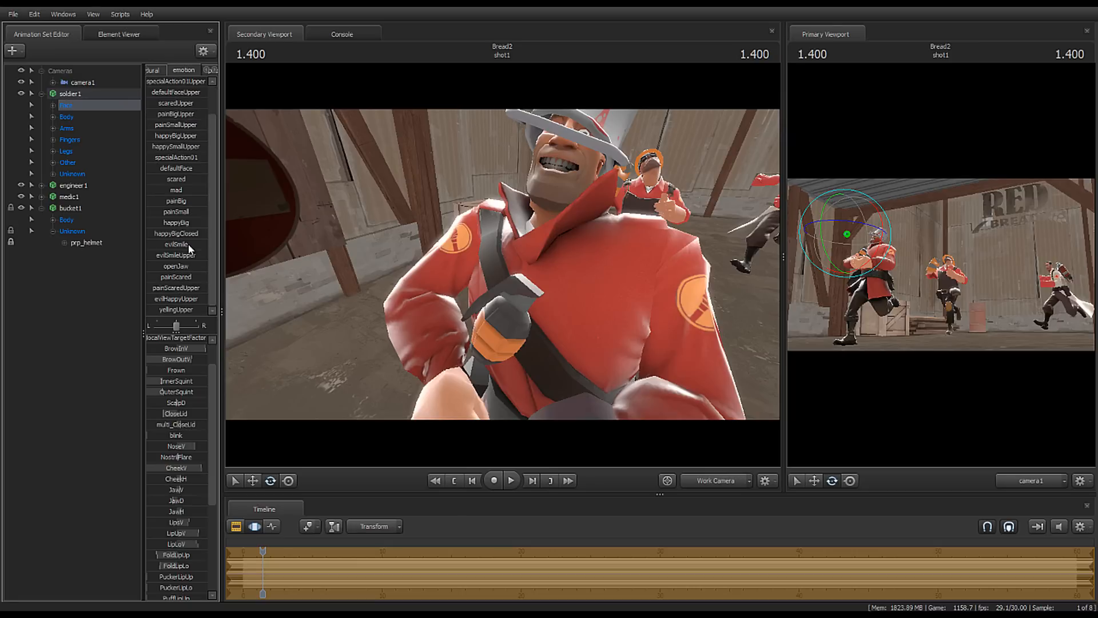
{"action": "left_click_drag", "start_coordinate": [786, 254], "coordinate": [687, 312]}
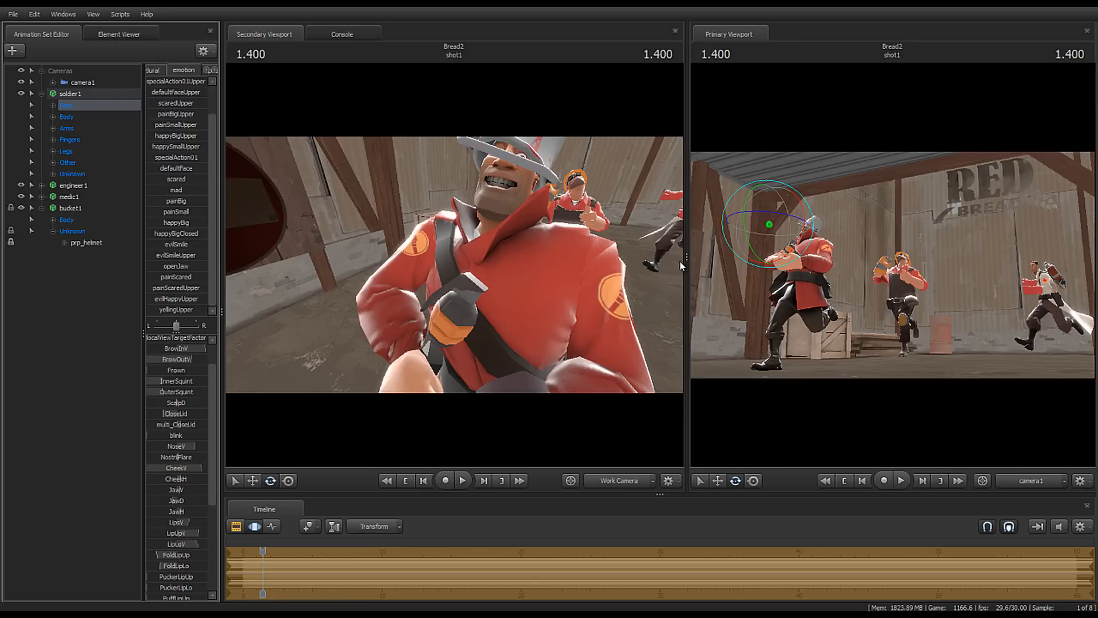
{"action": "left_click_drag", "start_coordinate": [684, 263], "coordinate": [368, 309]}
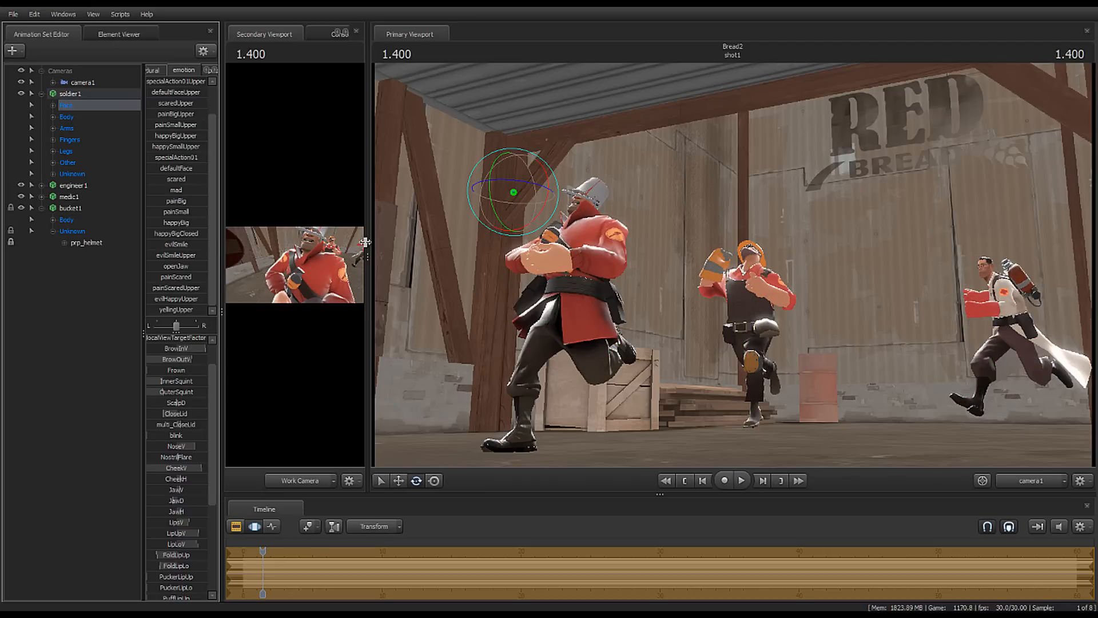
{"action": "left_click_drag", "start_coordinate": [367, 252], "coordinate": [679, 263]}
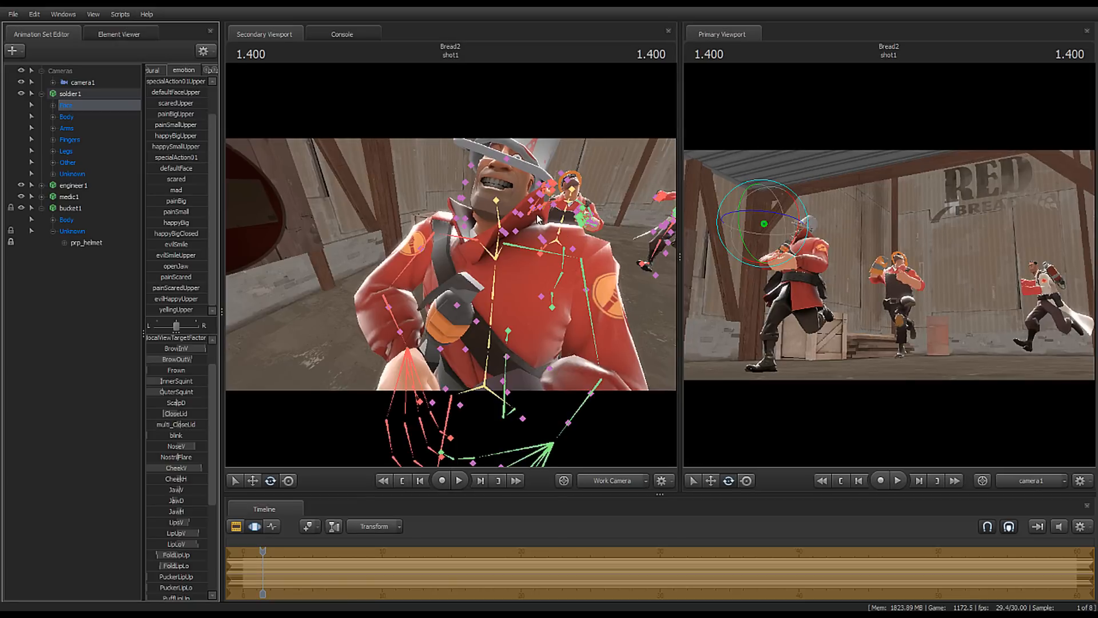
Step: Make engineer1, medic1 and bucket1 unselectable in the viewport and rotate soldier1's prp_coatCollar_L to fold the collar outward
{"action": "left_click", "coordinate": [31, 187]}
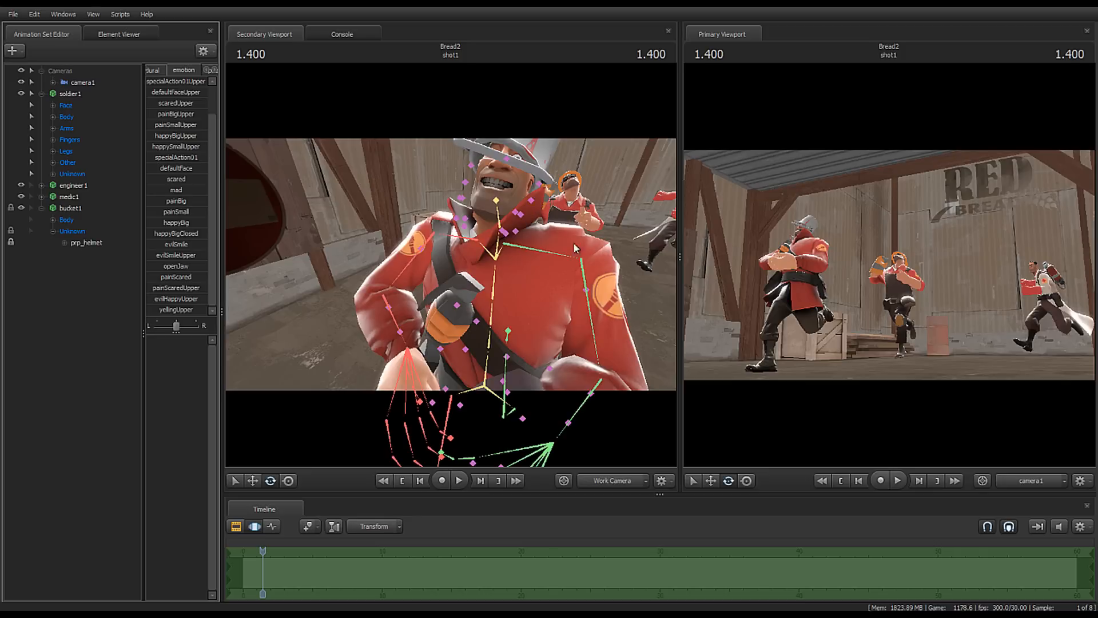
{"action": "left_click_drag", "start_coordinate": [578, 250], "coordinate": [578, 241]}
{"action": "mouse_move", "coordinate": [451, 269]}
{"action": "left_mouse_down"}
{"action": "mouse_move", "coordinate": [442, 264]}
{"action": "mouse_move", "coordinate": [450, 269]}
{"action": "left_mouse_up"}
{"action": "key", "text": "ctrl"}
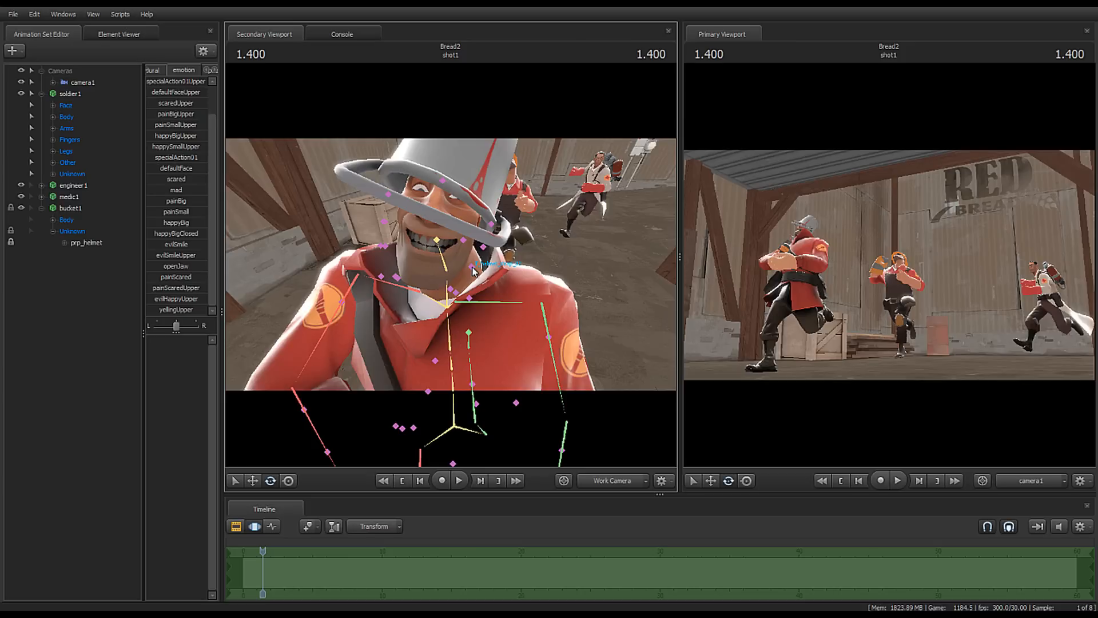
{"action": "left_click", "coordinate": [472, 301], "text": "ctrl"}
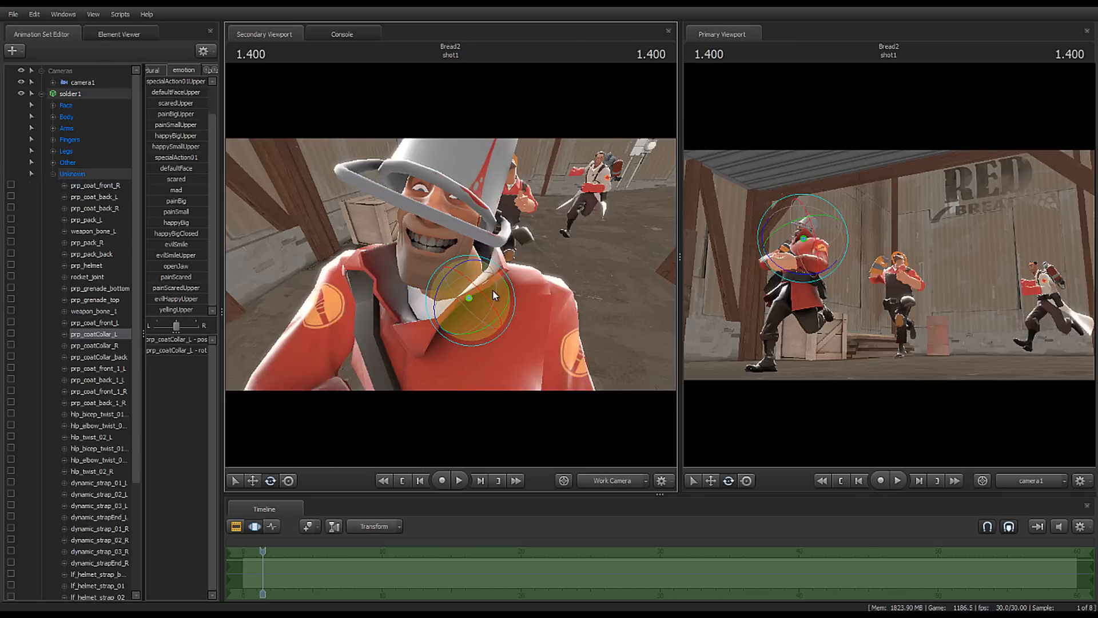
{"action": "left_click_drag", "start_coordinate": [510, 307], "coordinate": [511, 308]}
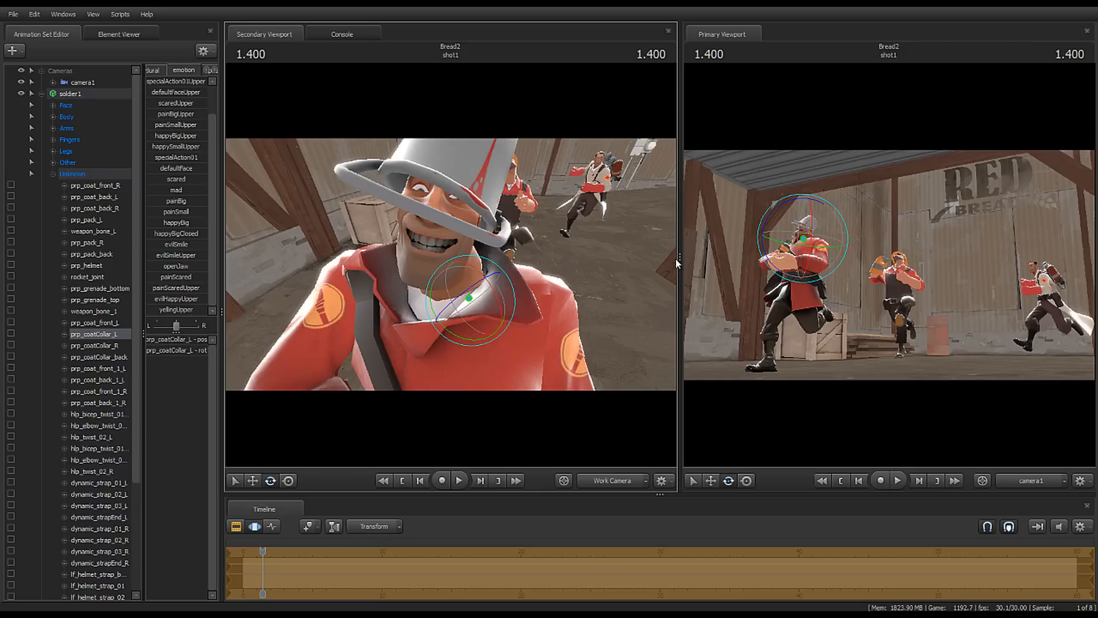
Step: Tilt bucket1's prp_helmet back from the soldier's face and lower it slightly on his head in the camera1 view
{"action": "left_click_drag", "start_coordinate": [673, 257], "coordinate": [342, 260]}
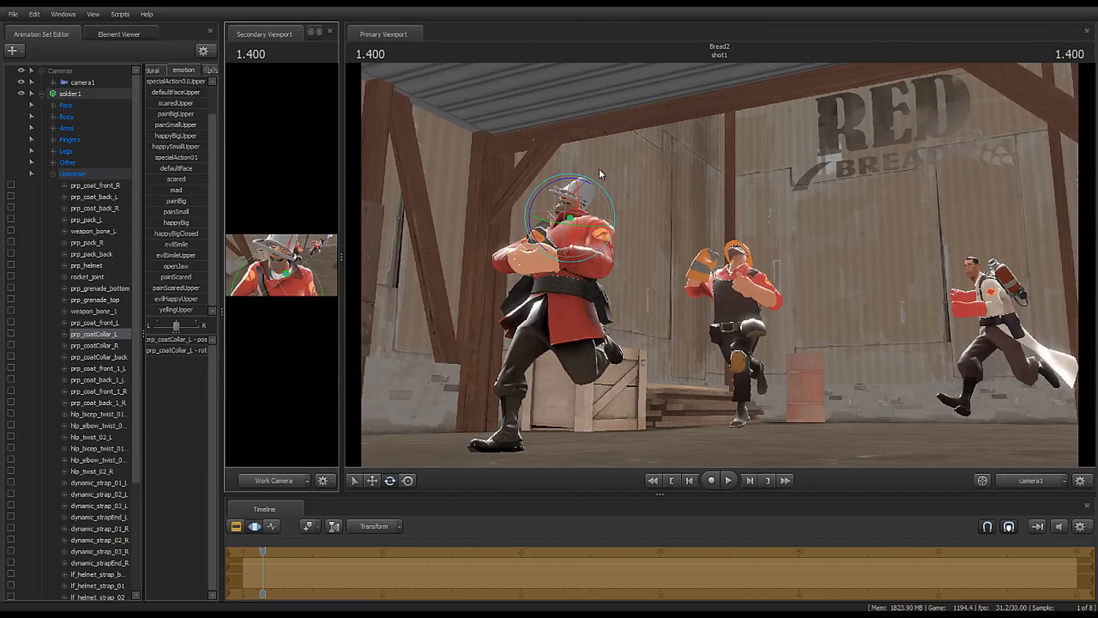
{"action": "left_click", "coordinate": [53, 173]}
{"action": "left_click", "coordinate": [85, 242]}
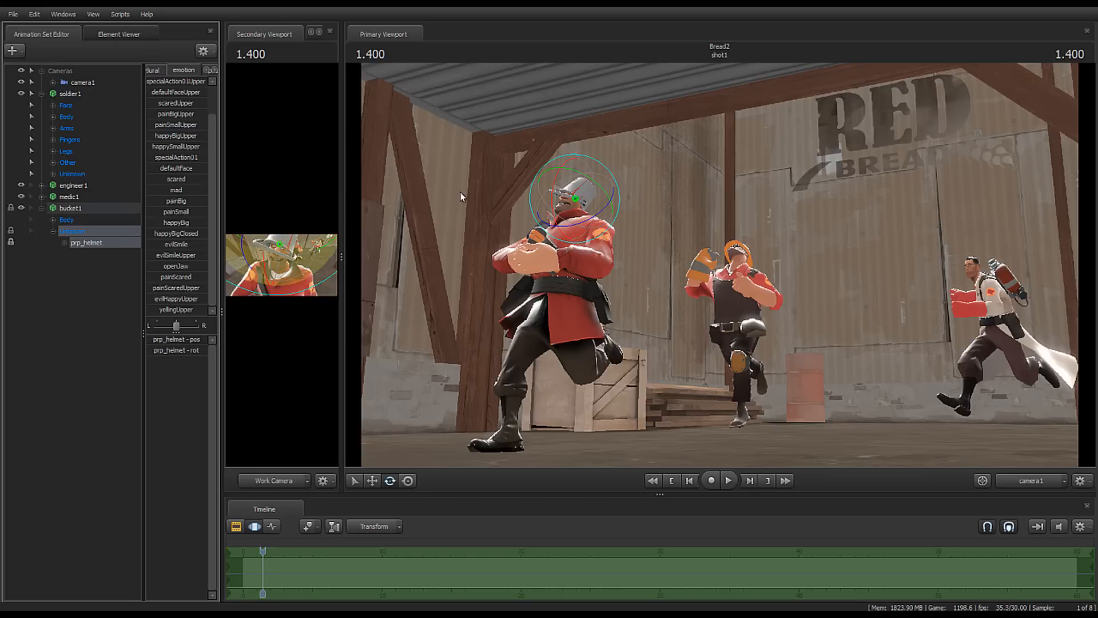
{"action": "left_click", "coordinate": [586, 227]}
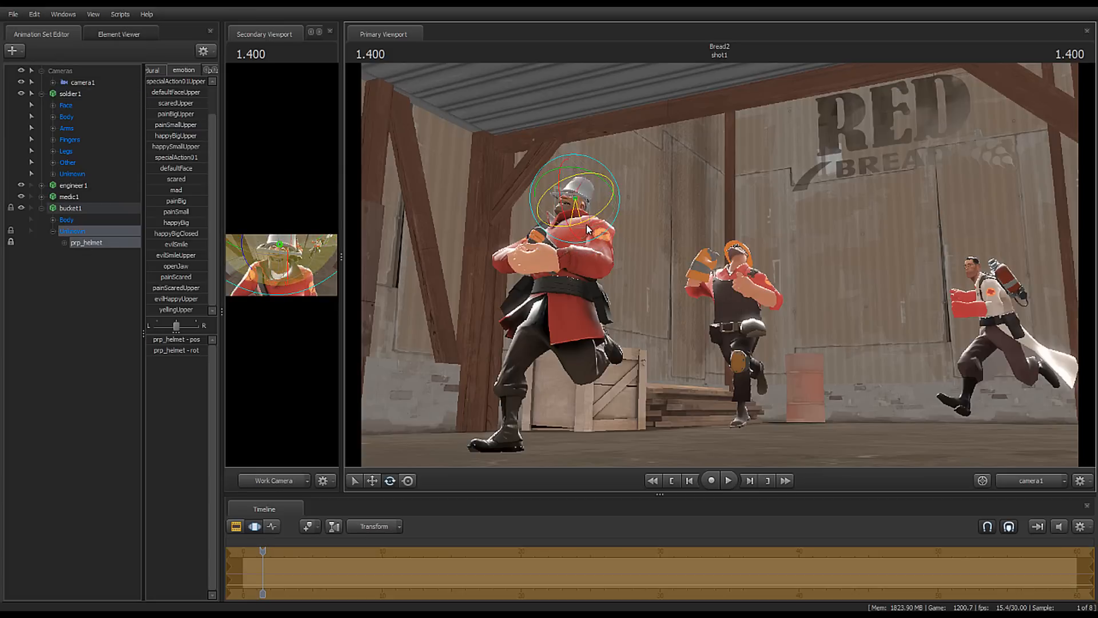
{"action": "left_click_drag", "start_coordinate": [586, 226], "coordinate": [577, 225]}
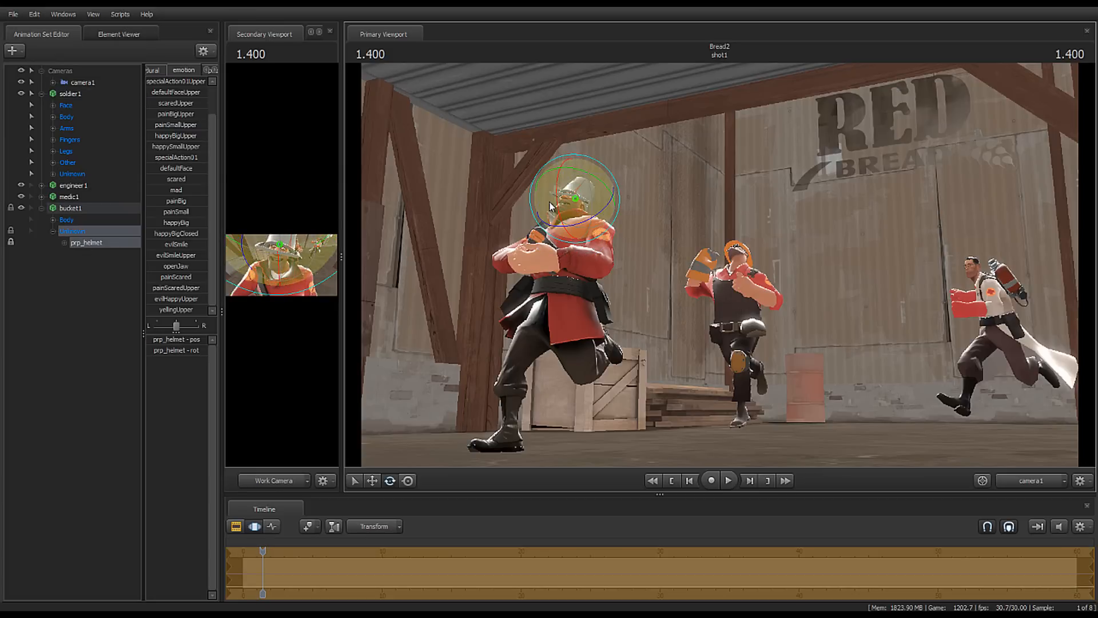
{"action": "left_click_drag", "start_coordinate": [559, 204], "coordinate": [557, 192]}
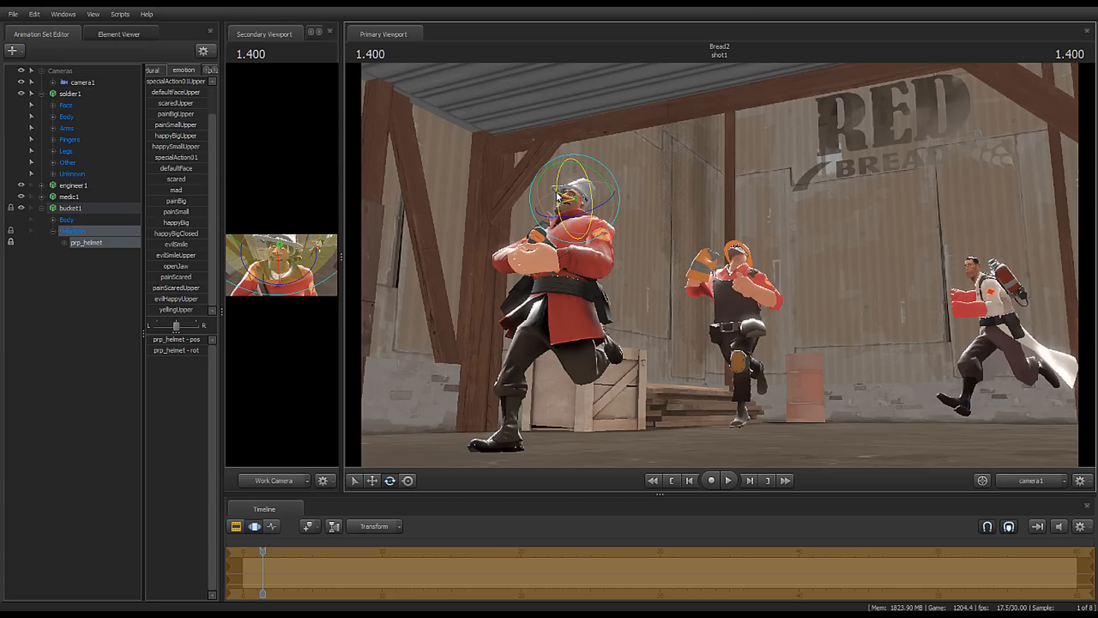
{"action": "key", "text": "w"}
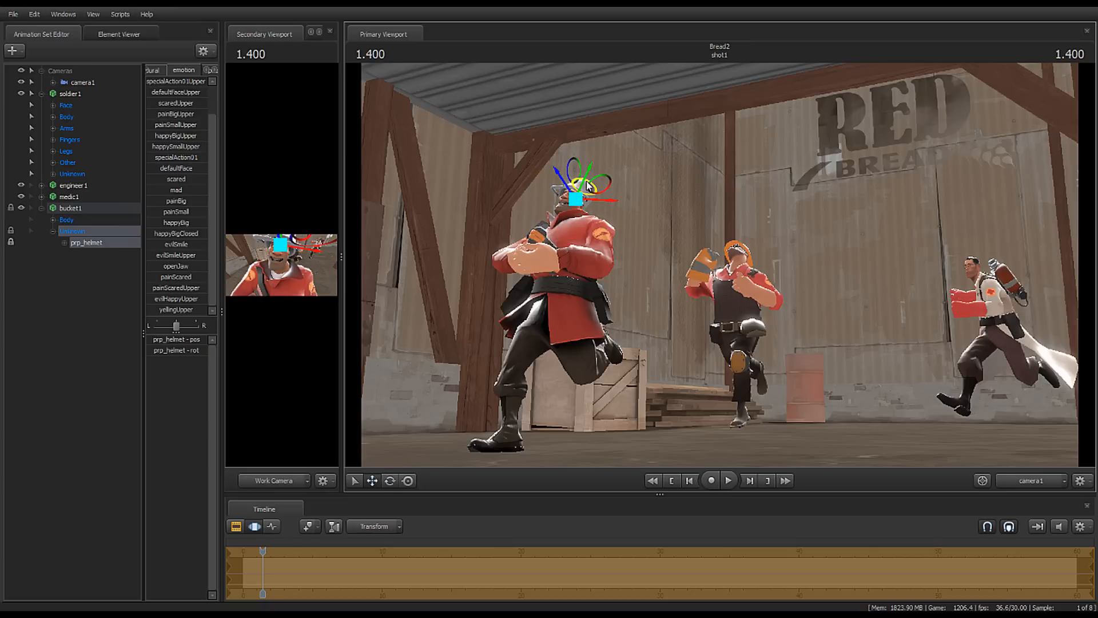
{"action": "left_click_drag", "start_coordinate": [589, 175], "coordinate": [589, 178]}
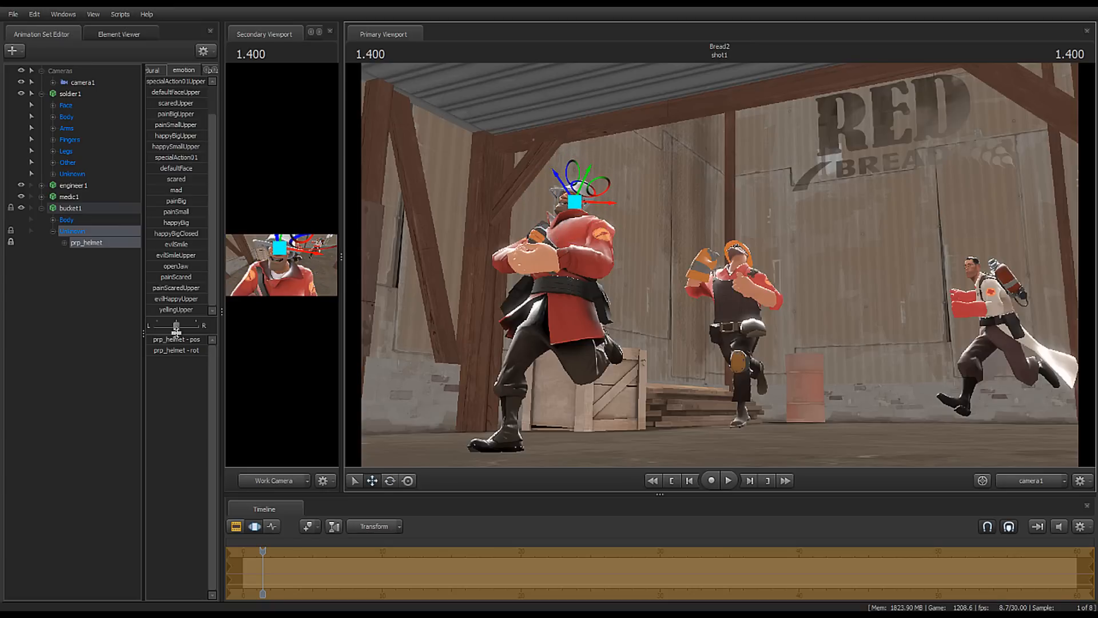
{"action": "left_click", "coordinate": [96, 347]}
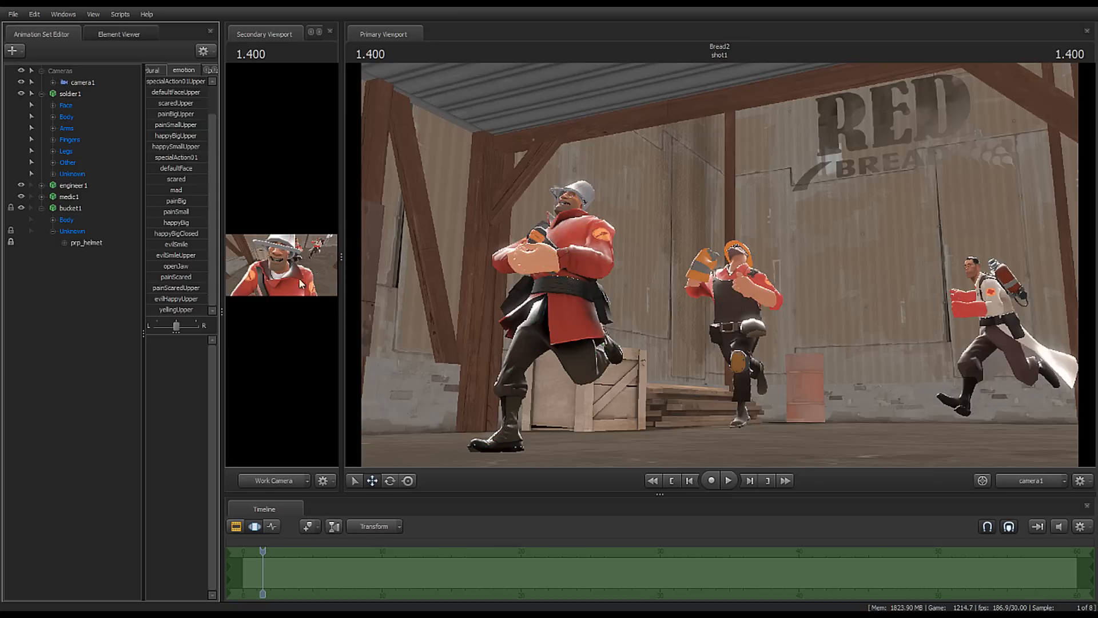
Step: Rotate soldier1's bip_neck slightly to adjust the head's tilt in the camera1 view
{"action": "left_click", "coordinate": [280, 268]}
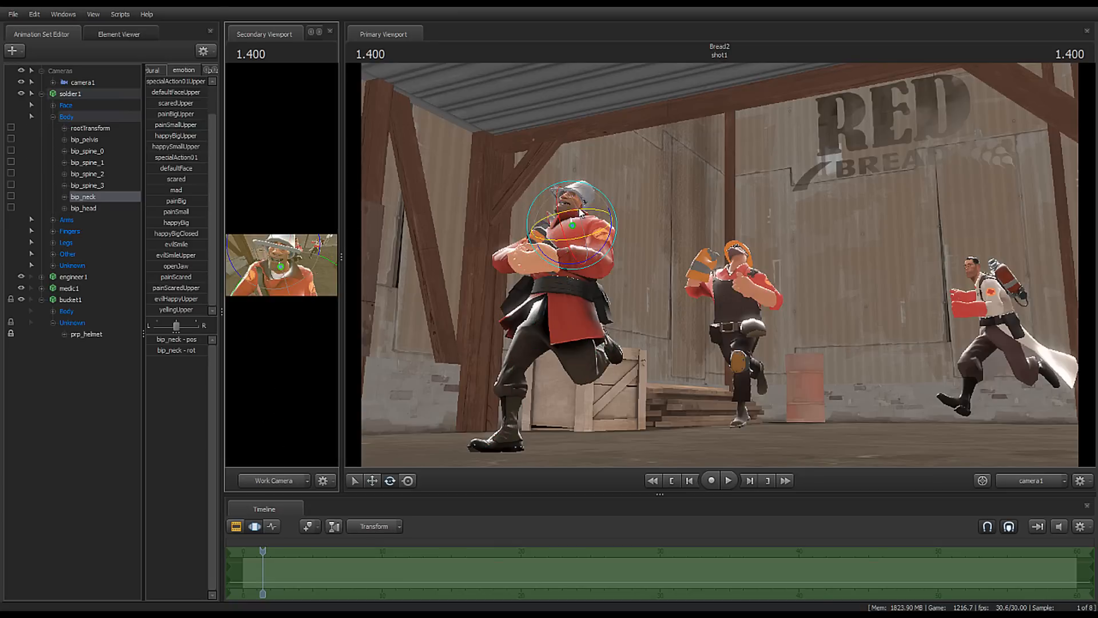
{"action": "left_click_drag", "start_coordinate": [558, 204], "coordinate": [559, 210]}
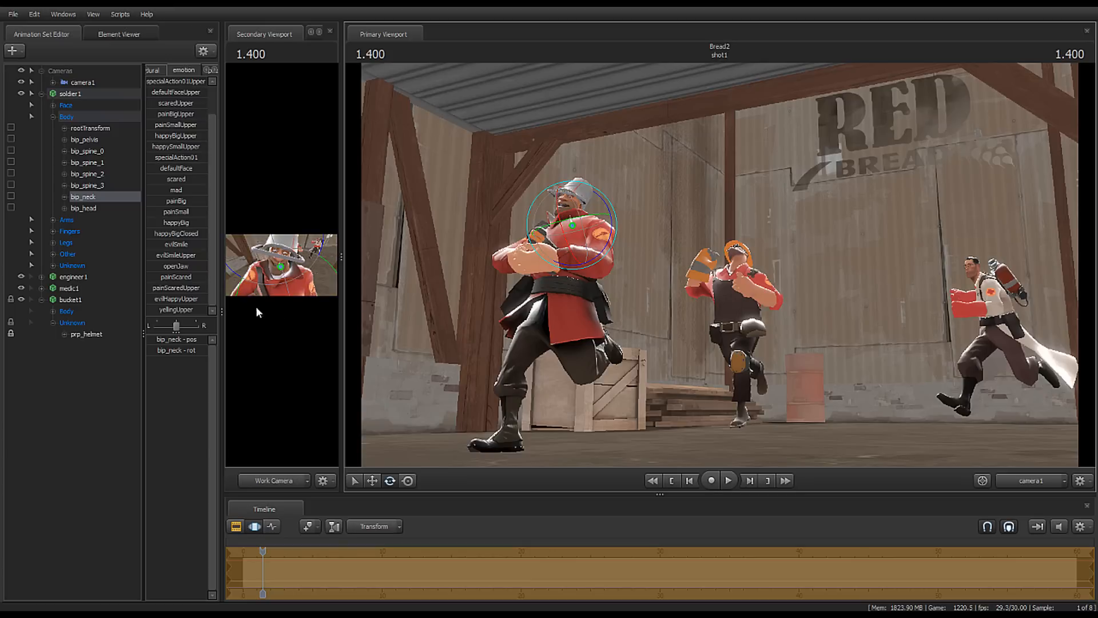
{"action": "left_click", "coordinate": [96, 435]}
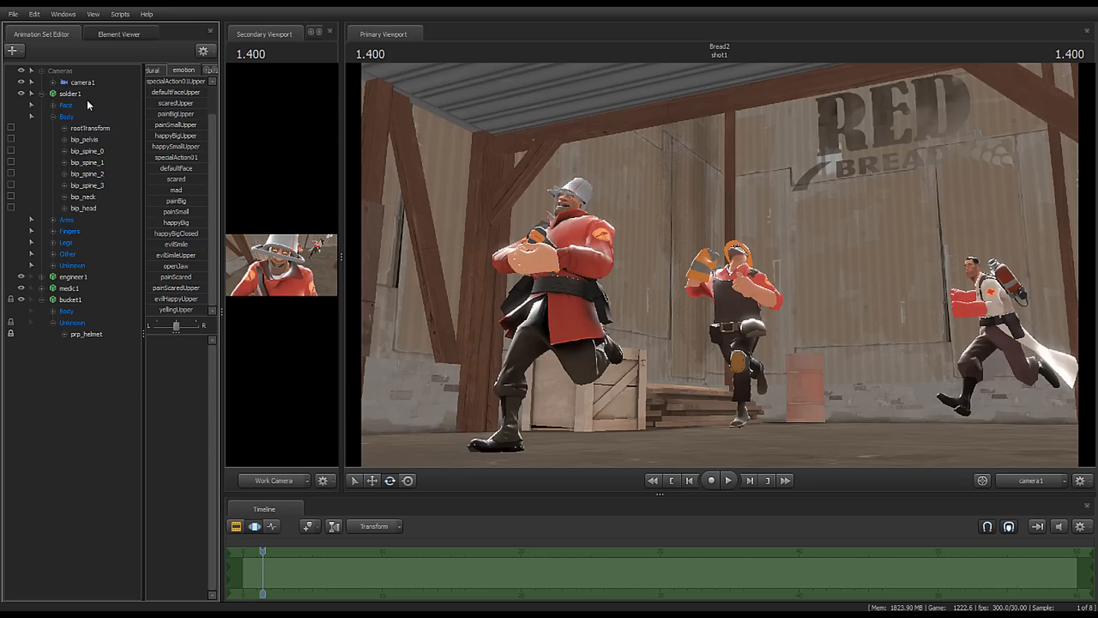
Step: Select soldier1's Face controls and try out emotion presets, including happySmall, on his expression
{"action": "left_click", "coordinate": [66, 105]}
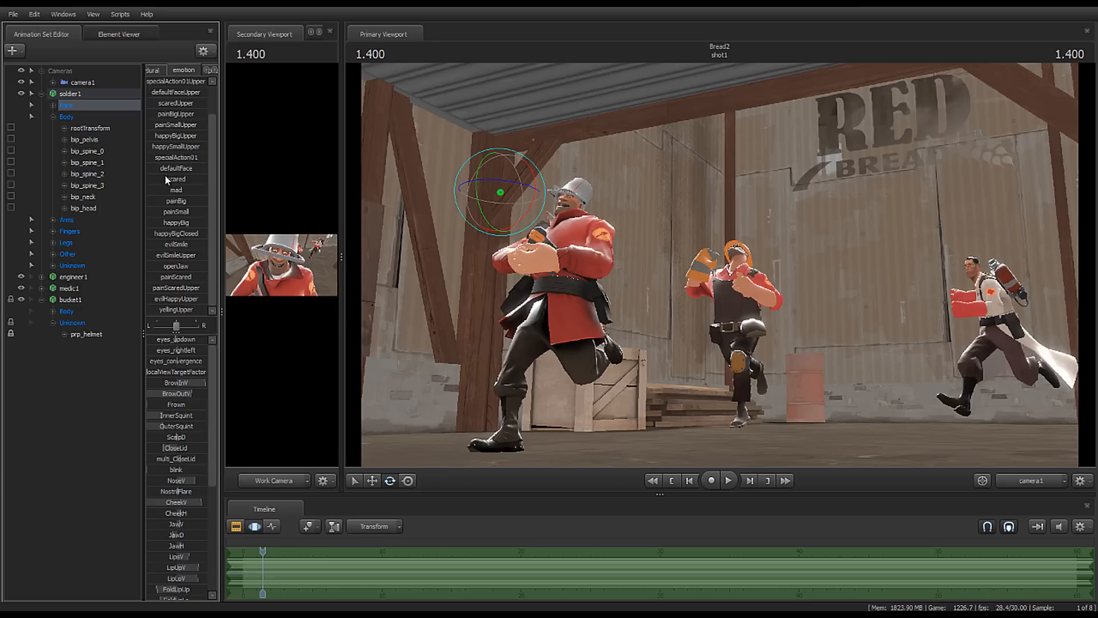
{"action": "left_click_drag", "start_coordinate": [160, 156], "coordinate": [210, 157]}
{"action": "left_click_drag", "start_coordinate": [162, 244], "coordinate": [122, 280]}
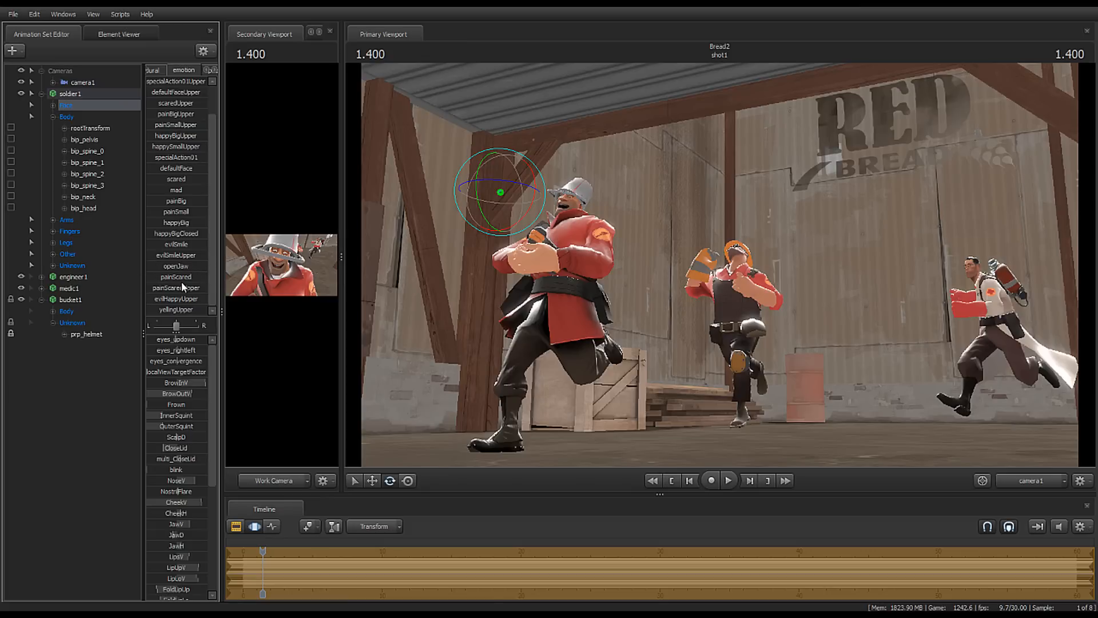
{"action": "left_click_drag", "start_coordinate": [153, 310], "coordinate": [247, 175]}
{"action": "scroll", "coordinate": [190, 120], "scroll_direction": "up", "scroll_amount": 1}
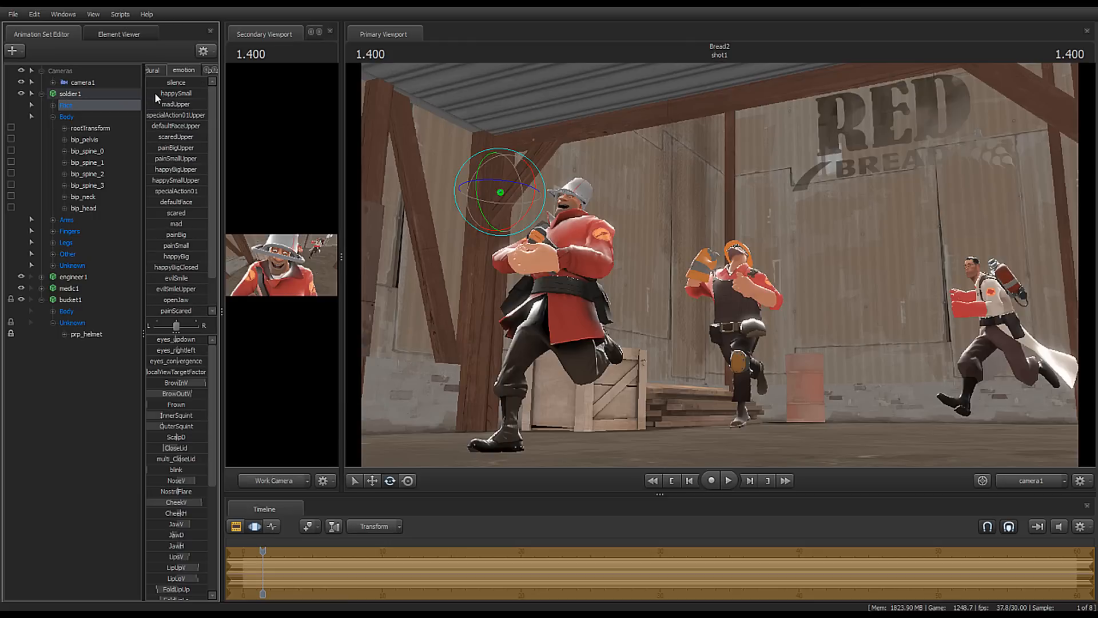
{"action": "left_click_drag", "start_coordinate": [155, 94], "coordinate": [306, 216]}
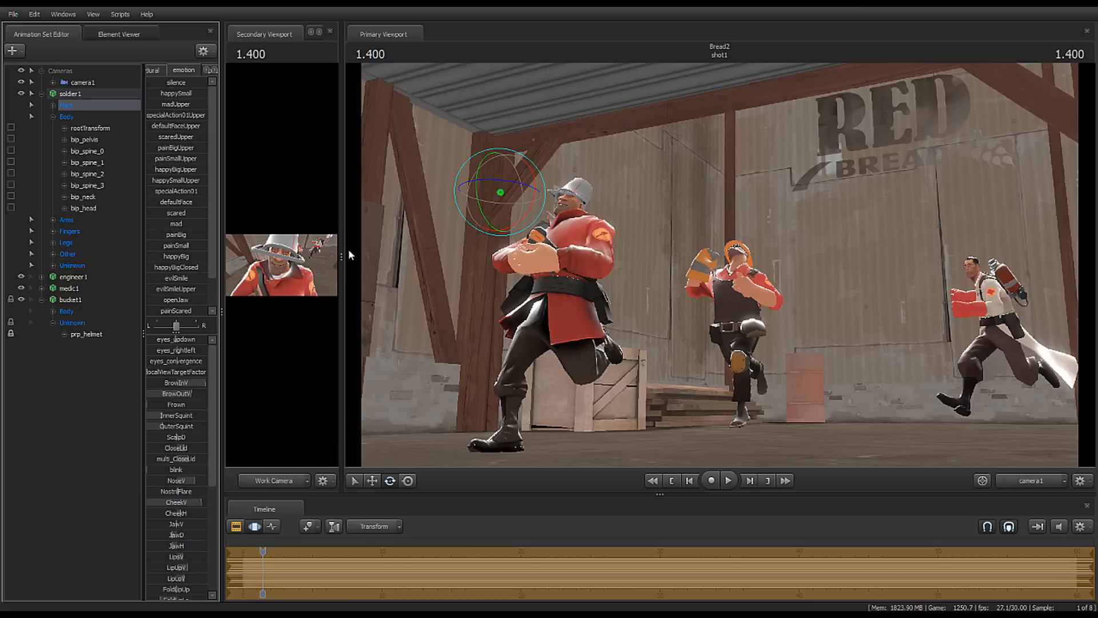
Step: Give soldier1 a wide open grin with the happyBig preset, the Smile slider at maximum and JawV slightly reduced
{"action": "left_click_drag", "start_coordinate": [343, 257], "coordinate": [742, 257]}
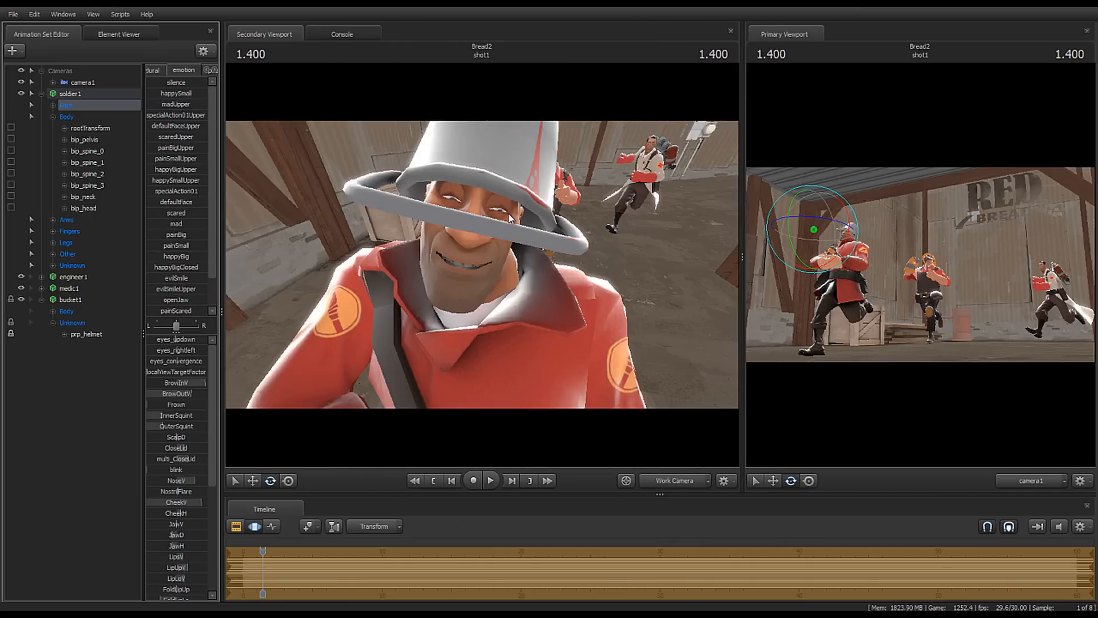
{"action": "left_click_drag", "start_coordinate": [559, 173], "coordinate": [564, 131]}
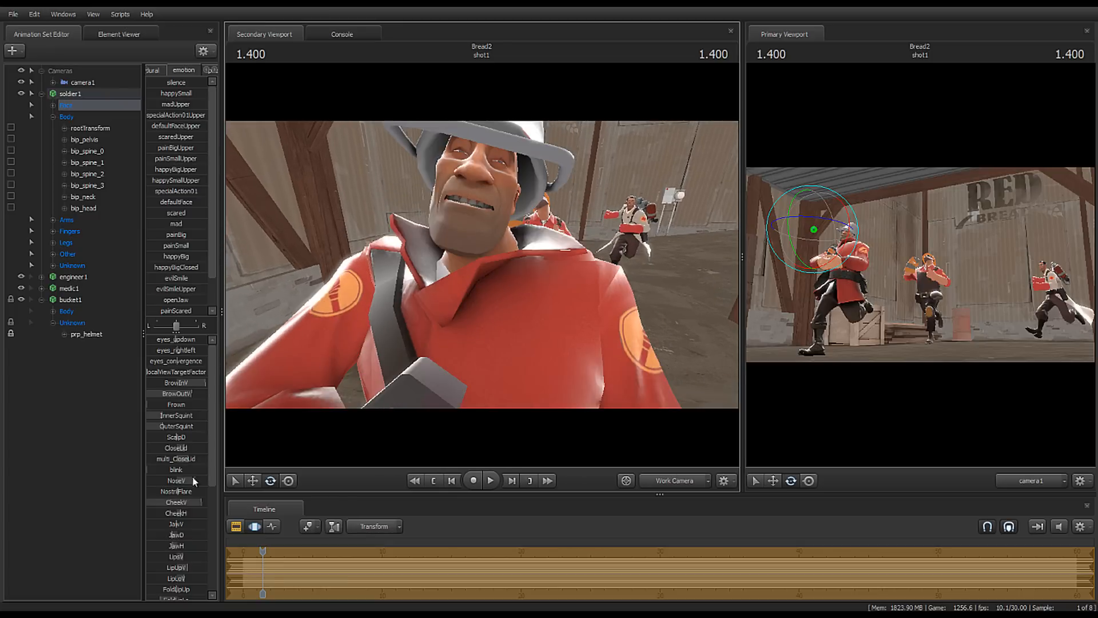
{"action": "scroll", "coordinate": [176, 529], "scroll_direction": "down", "scroll_amount": 4}
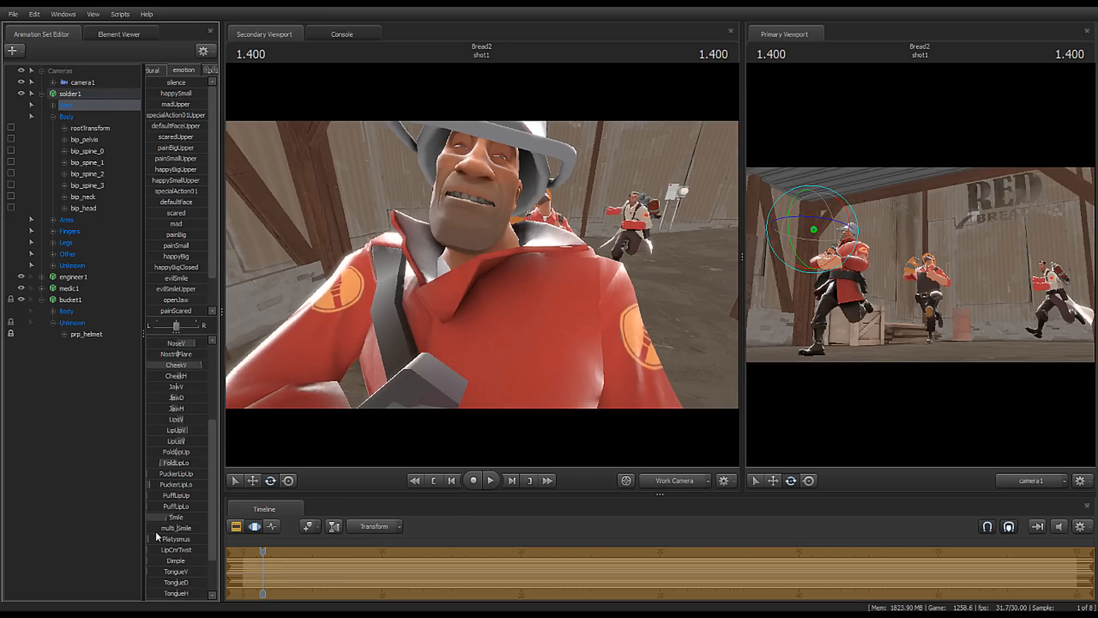
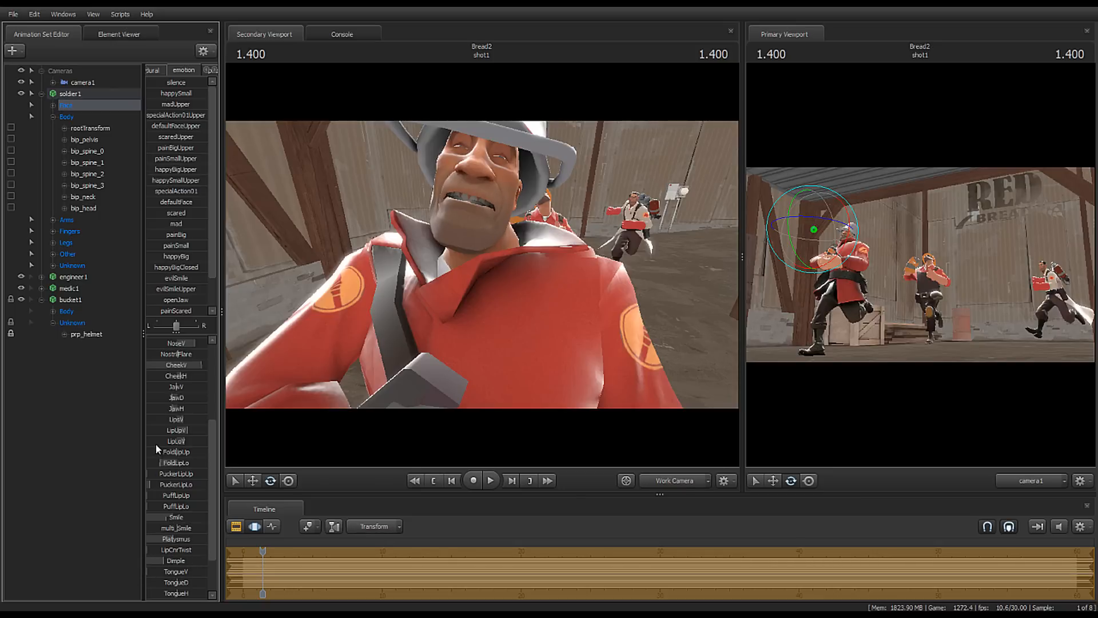
{"action": "left_click", "coordinate": [162, 259]}
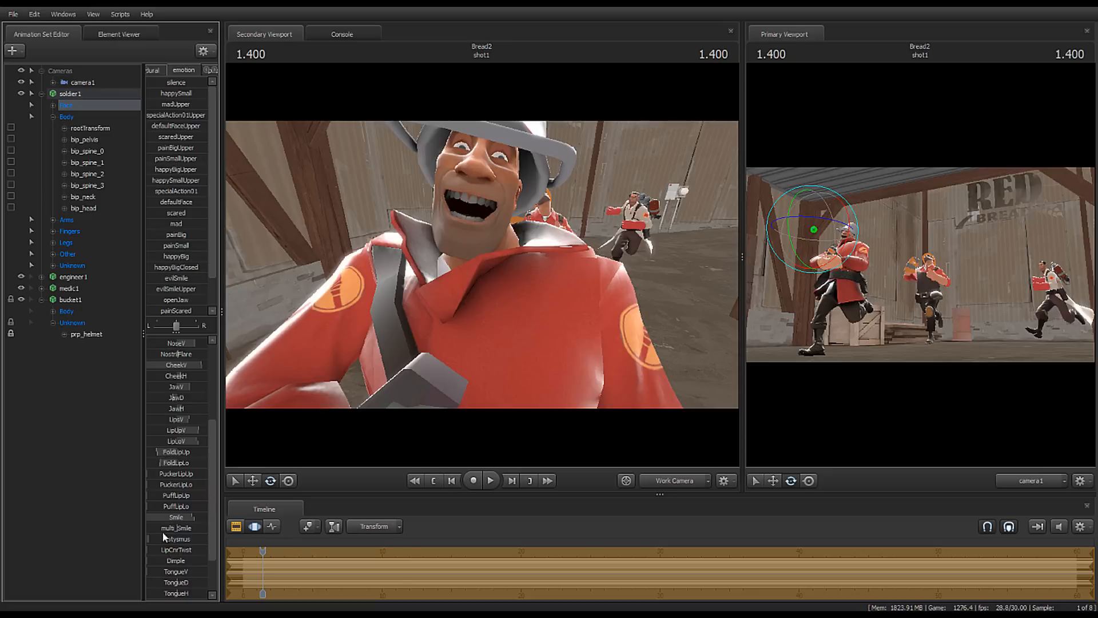
{"action": "left_click_drag", "start_coordinate": [179, 517], "coordinate": [198, 518]}
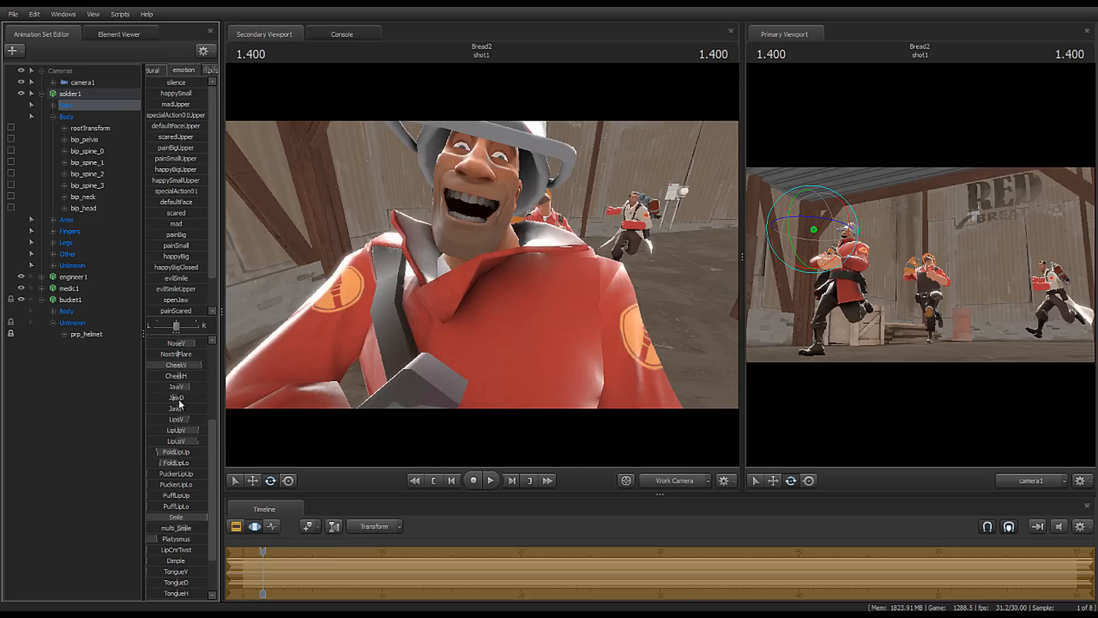
{"action": "mouse_move", "coordinate": [187, 391]}
{"action": "left_mouse_down"}
{"action": "mouse_move", "coordinate": [172, 391]}
{"action": "mouse_move", "coordinate": [182, 391]}
{"action": "left_mouse_up"}
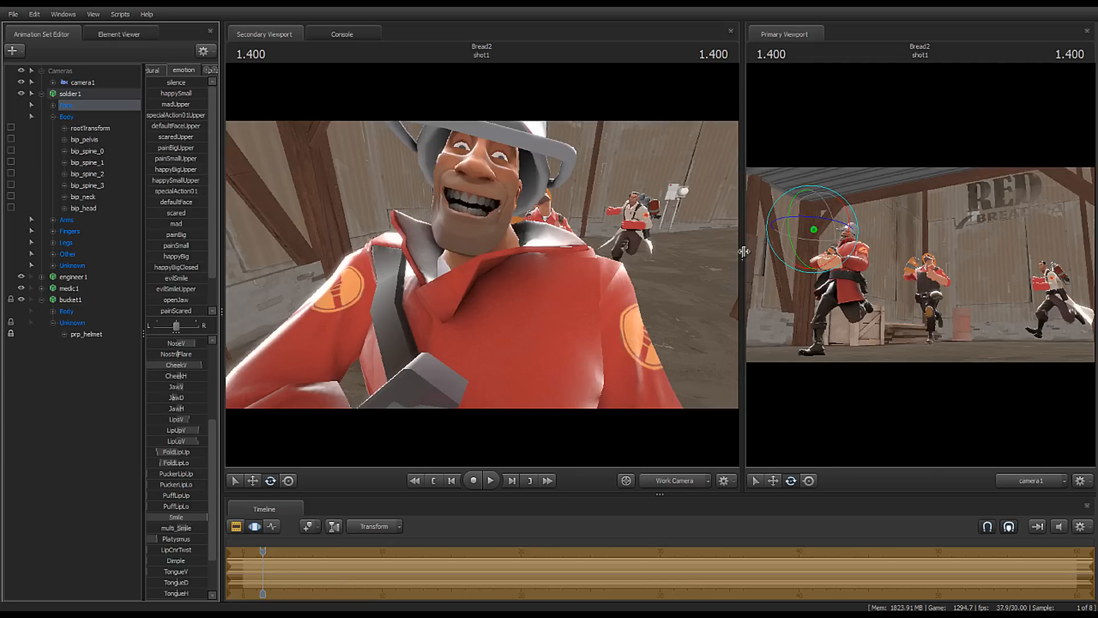
Step: Reposition soldier1's view target so his eyes look toward the Work Camera, and deselect his face controls
{"action": "left_click_drag", "start_coordinate": [742, 257], "coordinate": [741, 318]}
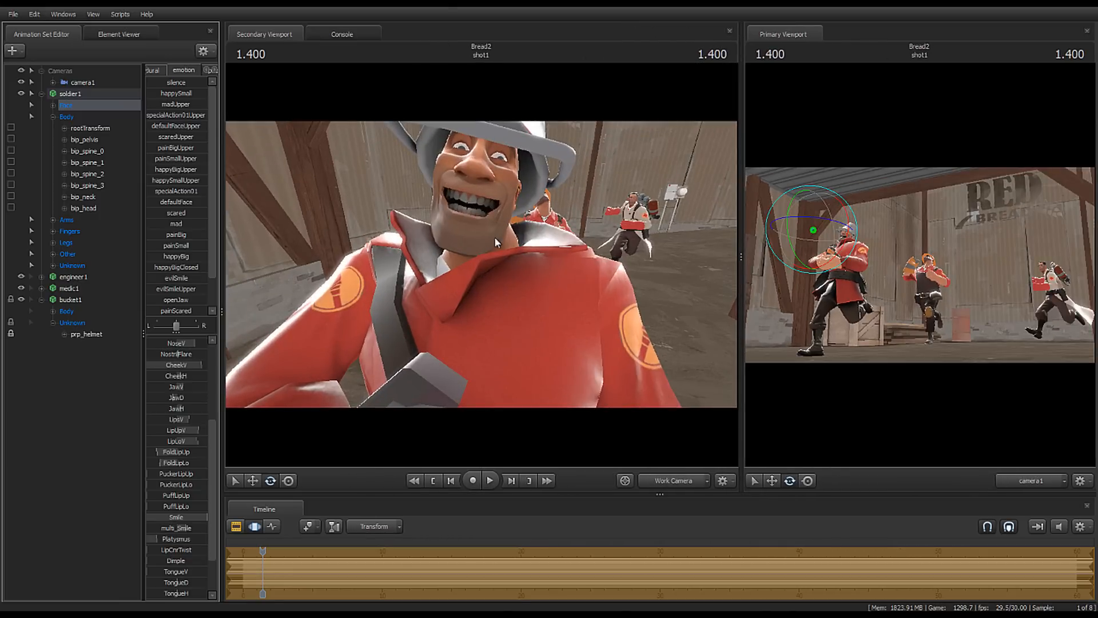
{"action": "key", "text": "r"}
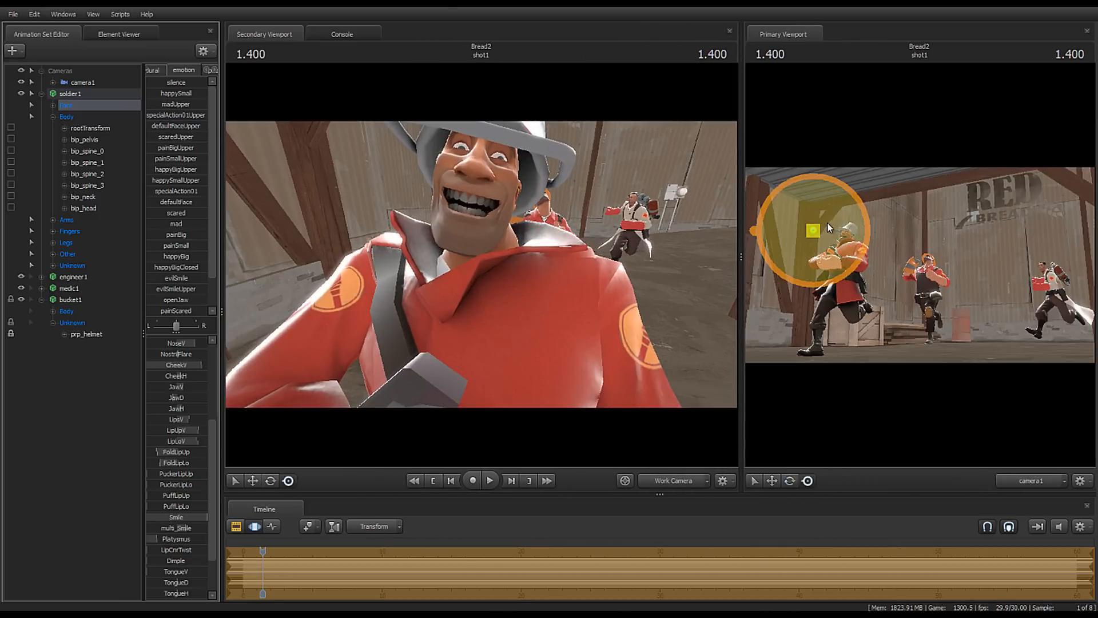
{"action": "left_click_drag", "start_coordinate": [813, 230], "coordinate": [845, 229]}
{"action": "left_click_drag", "start_coordinate": [630, 345], "coordinate": [630, 292]}
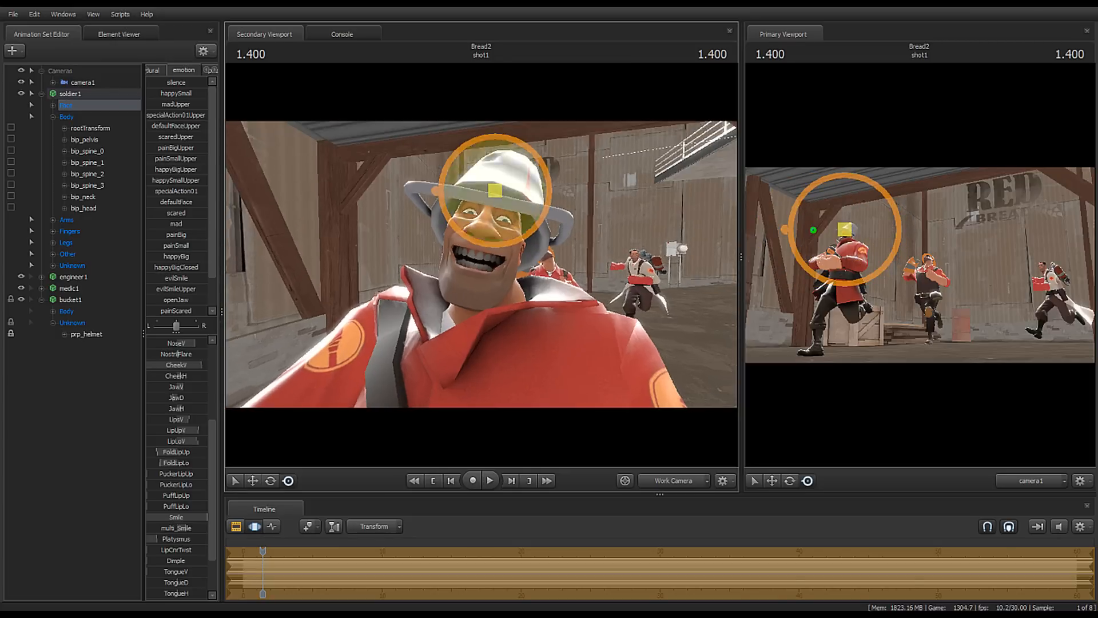
{"action": "key", "text": "ctrl+z"}
{"action": "left_click_drag", "start_coordinate": [436, 191], "coordinate": [493, 203]}
{"action": "left_click_drag", "start_coordinate": [501, 250], "coordinate": [502, 234]}
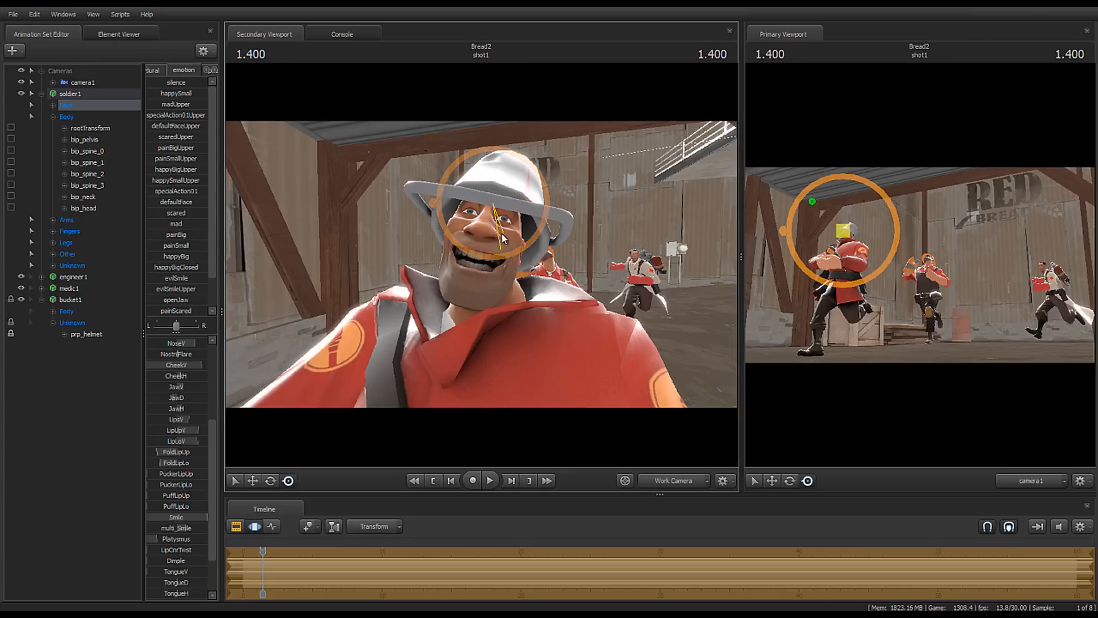
{"action": "left_click", "coordinate": [107, 413]}
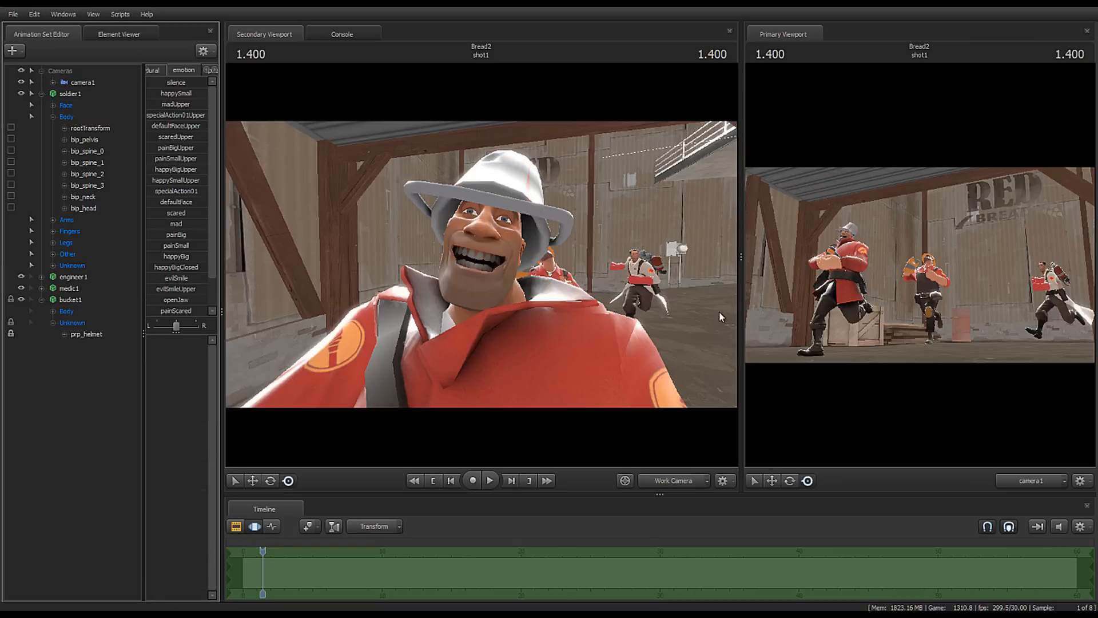
Step: Enlarge the Primary Viewport and collapse the soldier1 and bucket1 animation sets
{"action": "left_click_drag", "start_coordinate": [744, 252], "coordinate": [350, 347]}
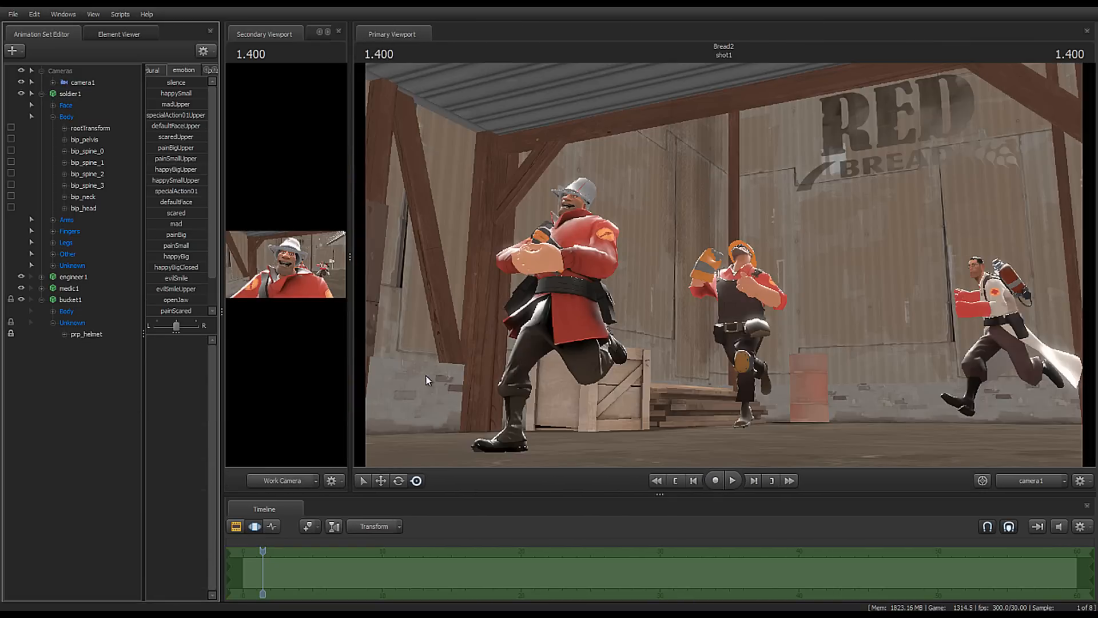
{"action": "left_click", "coordinate": [51, 117]}
{"action": "left_click", "coordinate": [42, 94]}
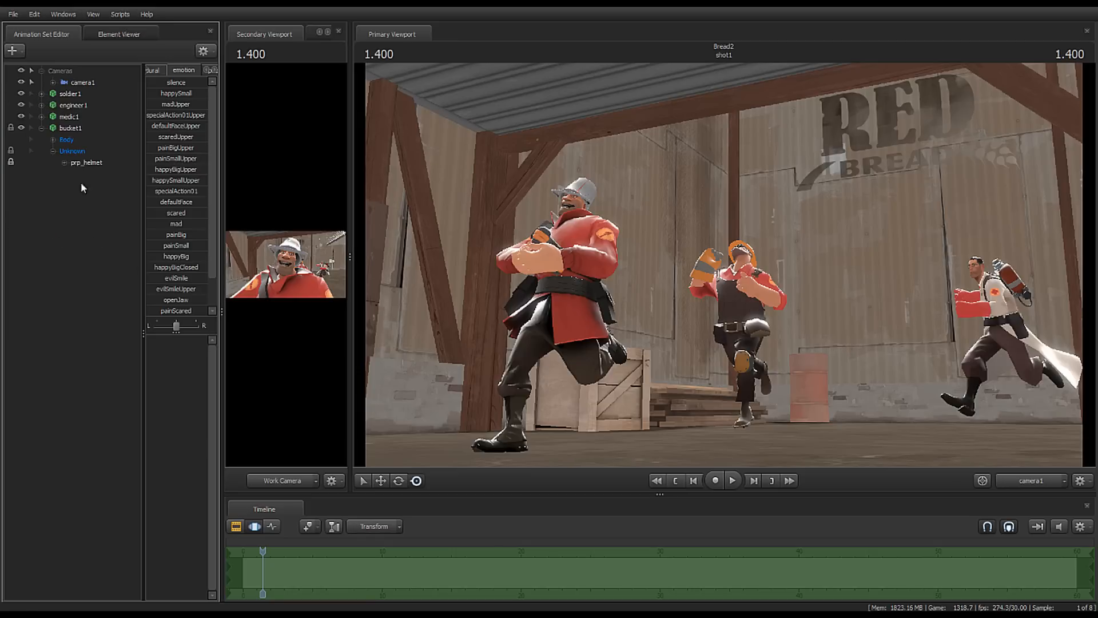
{"action": "left_click", "coordinate": [303, 603]}
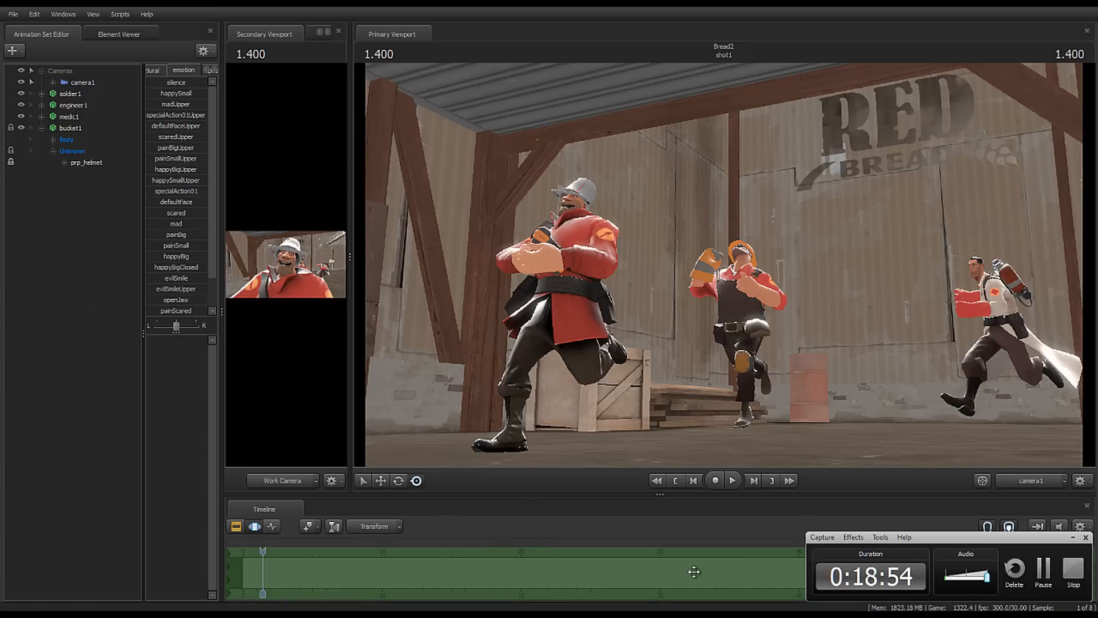
{"action": "left_click", "coordinate": [1074, 537]}
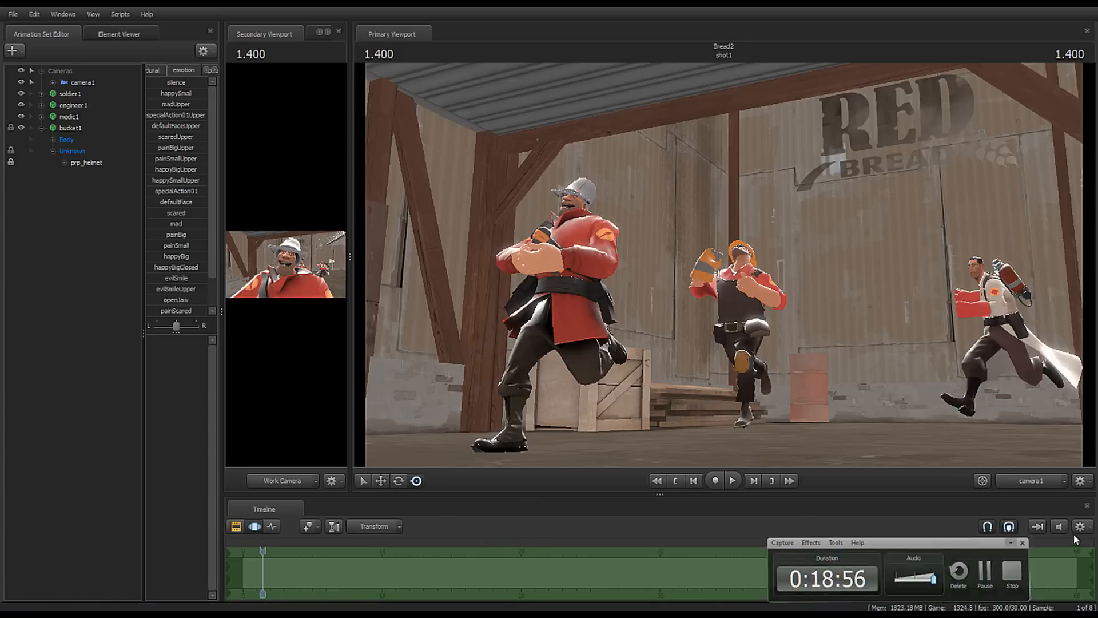
{"action": "left_click", "coordinate": [41, 128]}
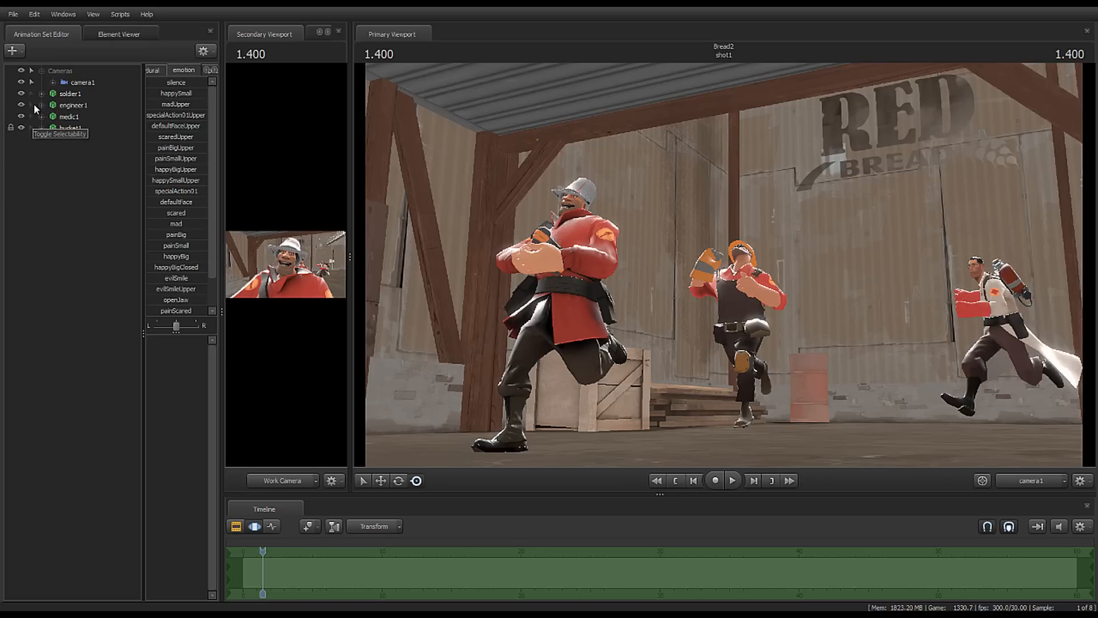
Step: Rotate engineer1's bip_lowerArm_L to swing his left forearm up and forward, away from his chest
{"action": "left_click", "coordinate": [74, 105]}
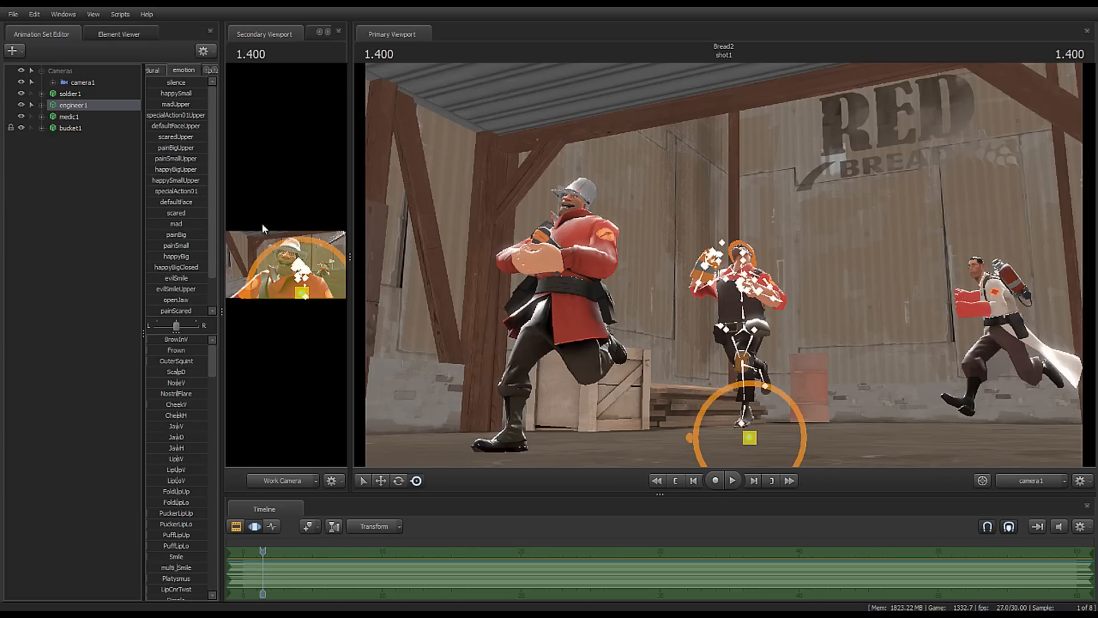
{"action": "left_click_drag", "start_coordinate": [350, 252], "coordinate": [808, 252]}
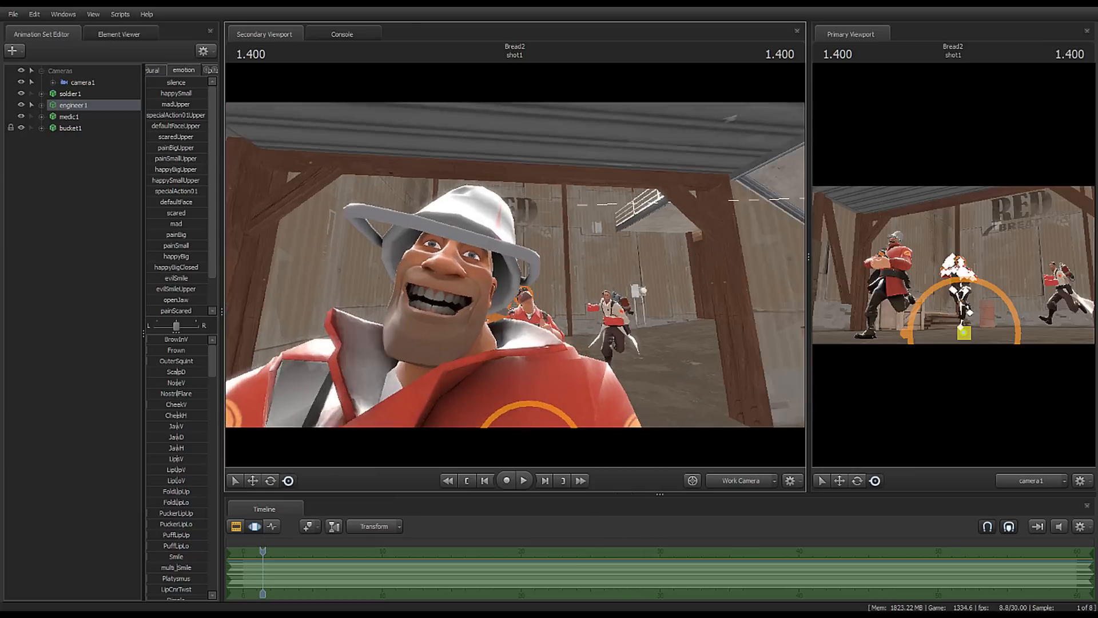
{"action": "key", "text": "w"}
{"action": "mouse_move", "coordinate": [515, 264]}
{"action": "left_mouse_down"}
{"action": "mouse_move", "coordinate": [458, 277]}
{"action": "mouse_move", "coordinate": [501, 286]}
{"action": "mouse_move", "coordinate": [479, 253]}
{"action": "mouse_move", "coordinate": [516, 266]}
{"action": "left_mouse_up"}
{"action": "key", "text": "s"}
{"action": "key", "text": "x"}
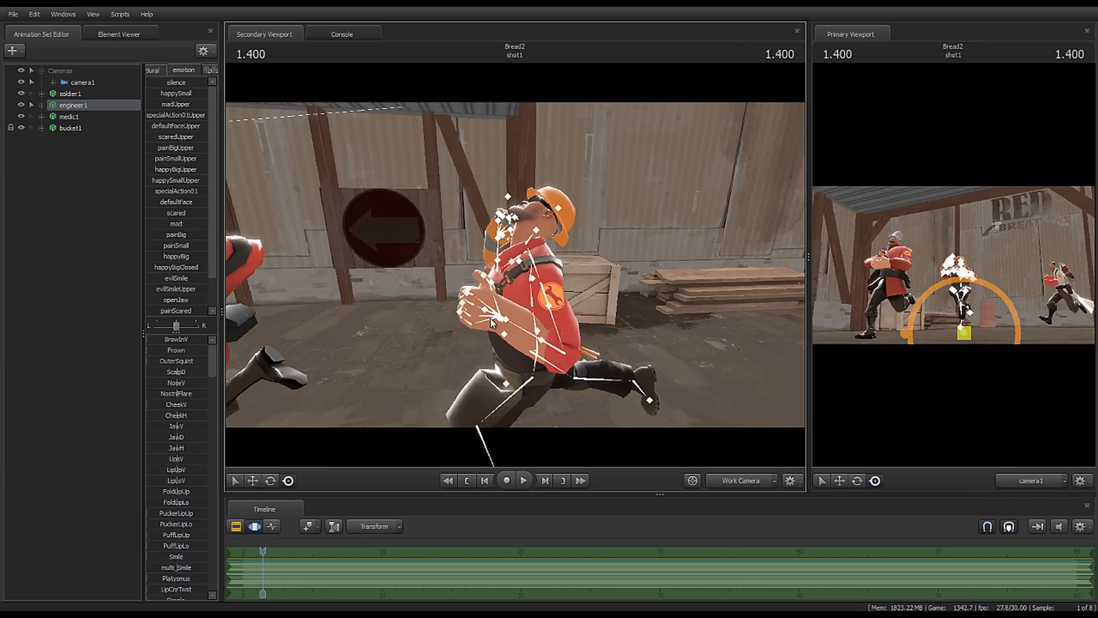
{"action": "left_click", "coordinate": [522, 328]}
{"action": "left_click_drag", "start_coordinate": [544, 312], "coordinate": [531, 396]}
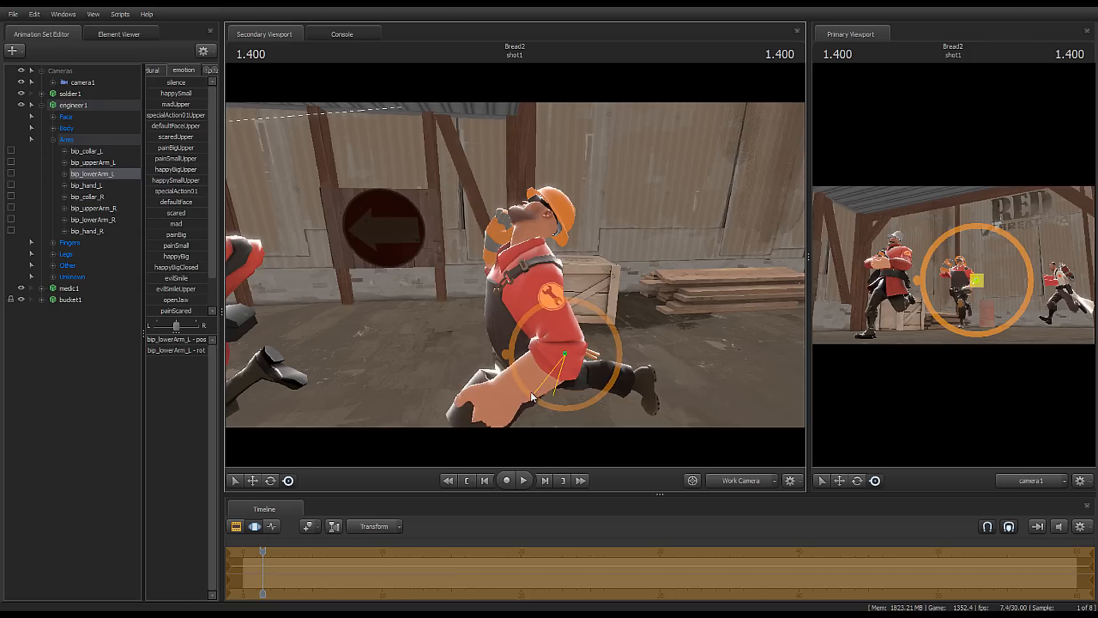
{"action": "key", "text": "ctrl+z"}
{"action": "left_click_drag", "start_coordinate": [371, 372], "coordinate": [521, 264], "text": "alt"}
{"action": "key", "text": "e"}
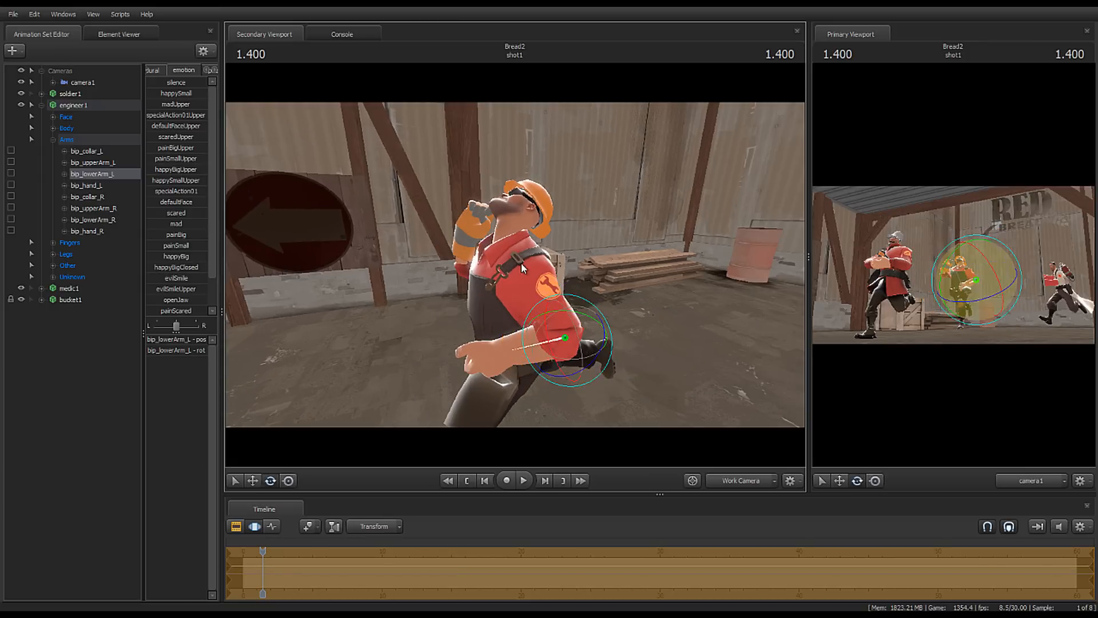
{"action": "mouse_move", "coordinate": [570, 334]}
{"action": "left_mouse_down"}
{"action": "mouse_move", "coordinate": [542, 346]}
{"action": "mouse_move", "coordinate": [568, 328]}
{"action": "left_mouse_up"}
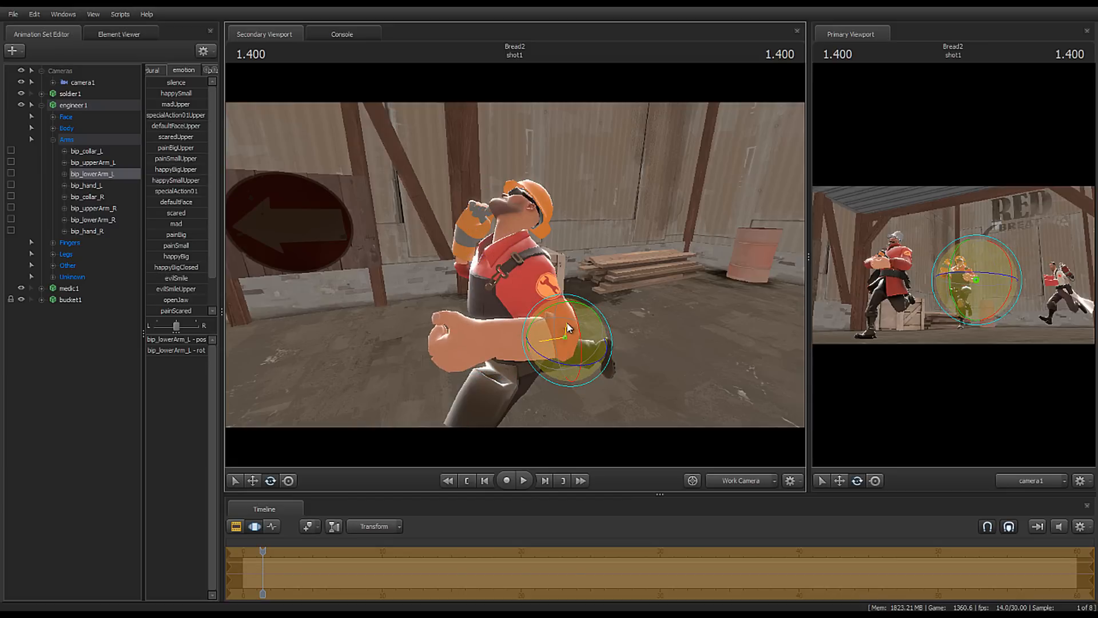
Step: Rotate engineer1's bip_neck to bring his tilted-back head down to face forward
{"action": "left_click_drag", "start_coordinate": [450, 281], "coordinate": [526, 302]}
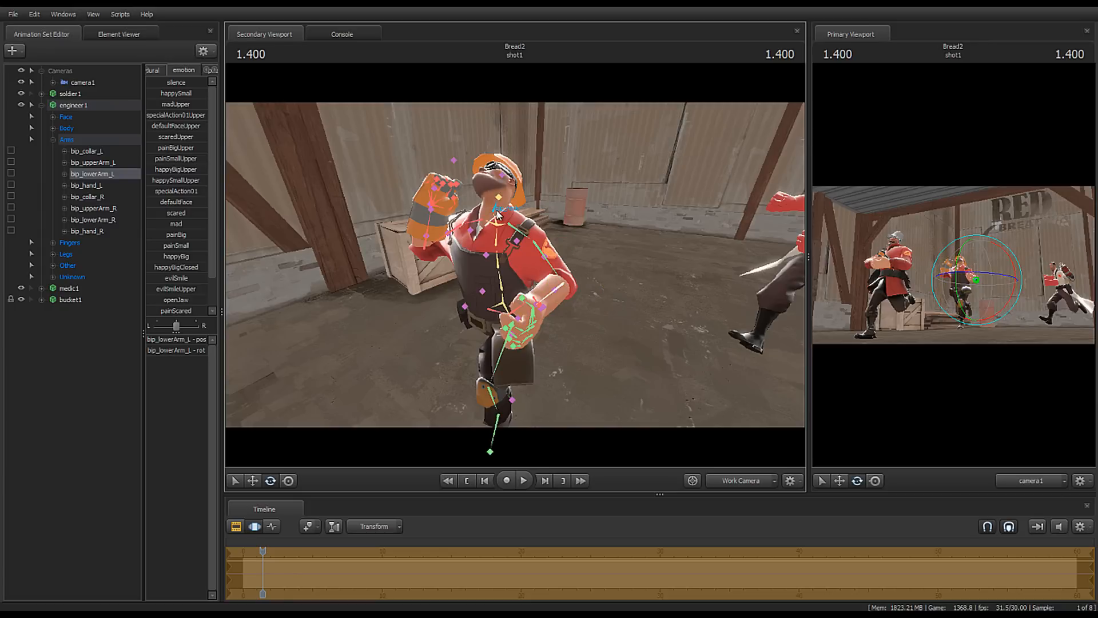
{"action": "left_click", "coordinate": [497, 213]}
{"action": "left_click_drag", "start_coordinate": [489, 184], "coordinate": [481, 213]}
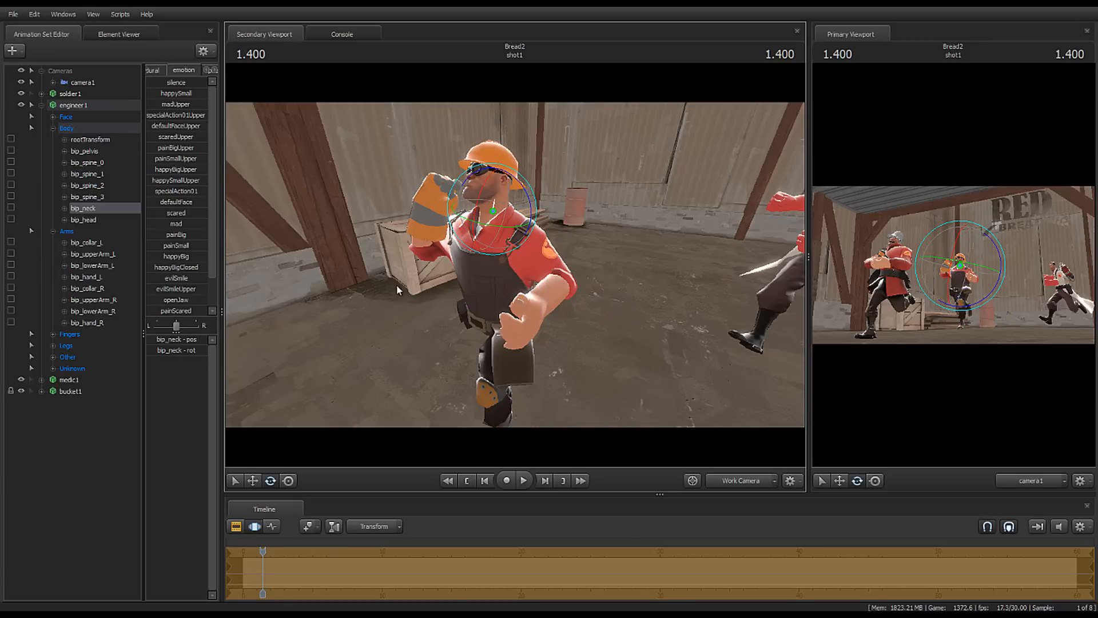
Step: Rotate engineer1's bip_lowerArm_R to move his right gloved forearm outward, away from his face
{"action": "key", "text": "a"}
{"action": "left_click_drag", "start_coordinate": [396, 286], "coordinate": [606, 337]}
{"action": "key", "text": "a"}
{"action": "key", "text": "a"}
{"action": "key", "text": "ctrl"}
{"action": "left_click", "coordinate": [471, 194], "text": "ctrl"}
{"action": "left_click_drag", "start_coordinate": [345, 283], "coordinate": [475, 286]}
{"action": "key", "text": "a"}
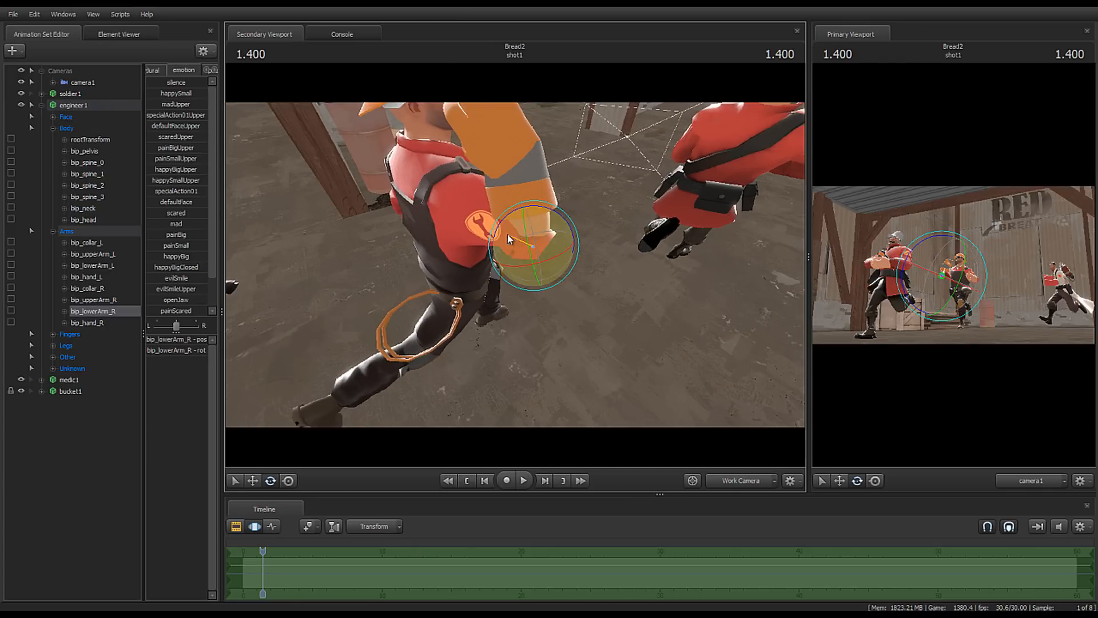
{"action": "mouse_move", "coordinate": [569, 249]}
{"action": "left_mouse_down"}
{"action": "mouse_move", "coordinate": [554, 232]}
{"action": "mouse_move", "coordinate": [556, 246]}
{"action": "left_mouse_up"}
{"action": "left_click_drag", "start_coordinate": [661, 248], "coordinate": [513, 269], "text": "alt"}
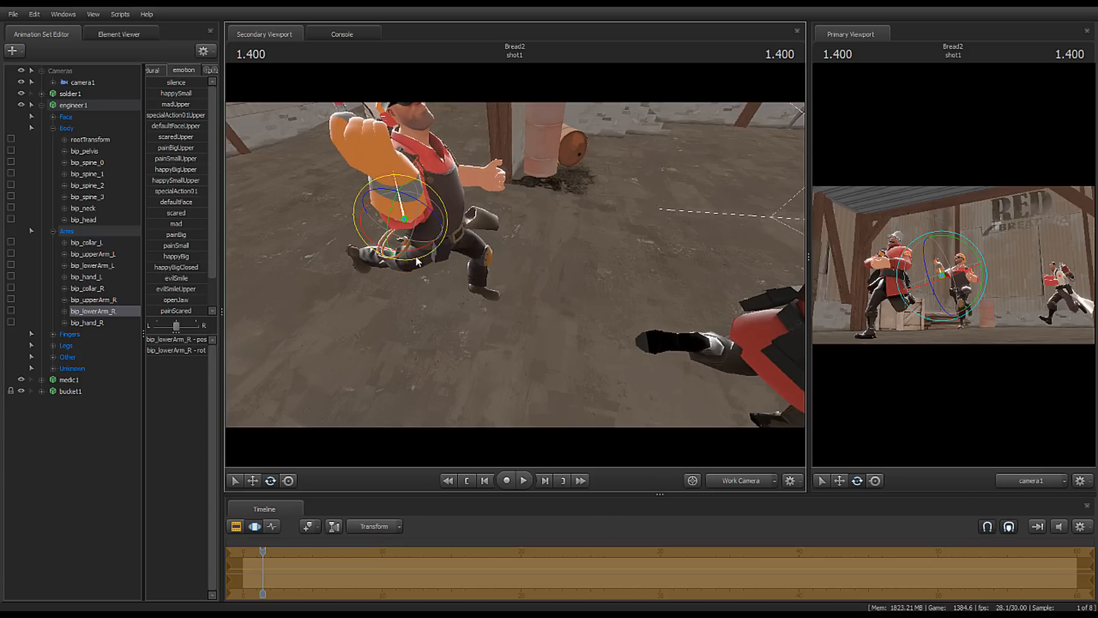
{"action": "left_click_drag", "start_coordinate": [404, 249], "coordinate": [393, 247]}
Step: Rotate engineer1's bip_spine_1 to lean his torso forward into the run and check the pose from the front
{"action": "left_click_drag", "start_coordinate": [515, 263], "coordinate": [458, 233]}
{"action": "left_click", "coordinate": [460, 215]}
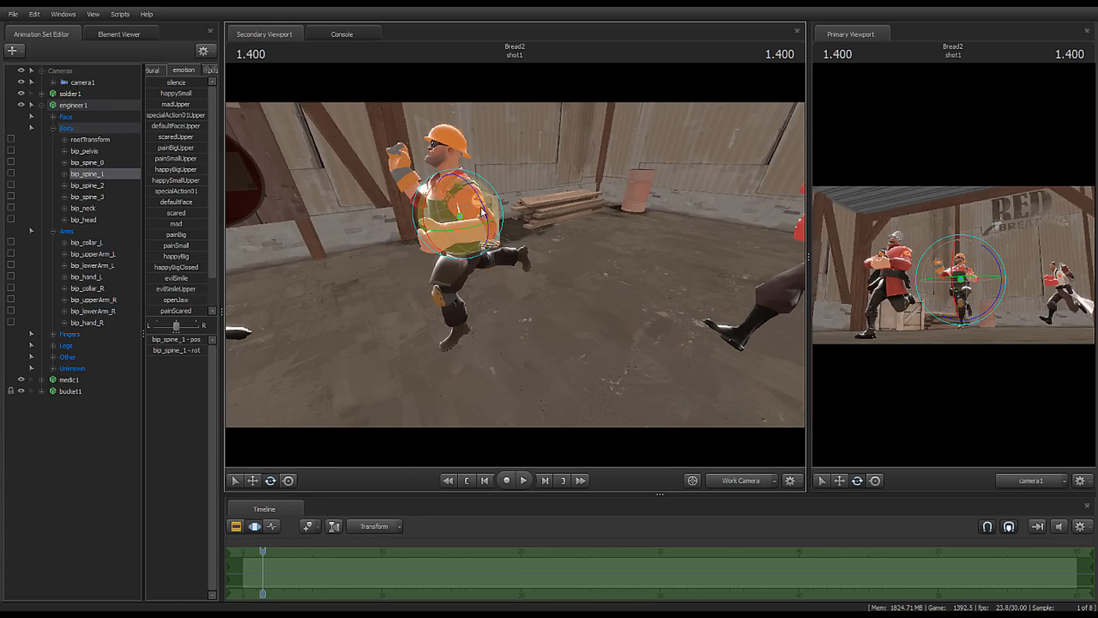
{"action": "left_click_drag", "start_coordinate": [428, 195], "coordinate": [424, 215]}
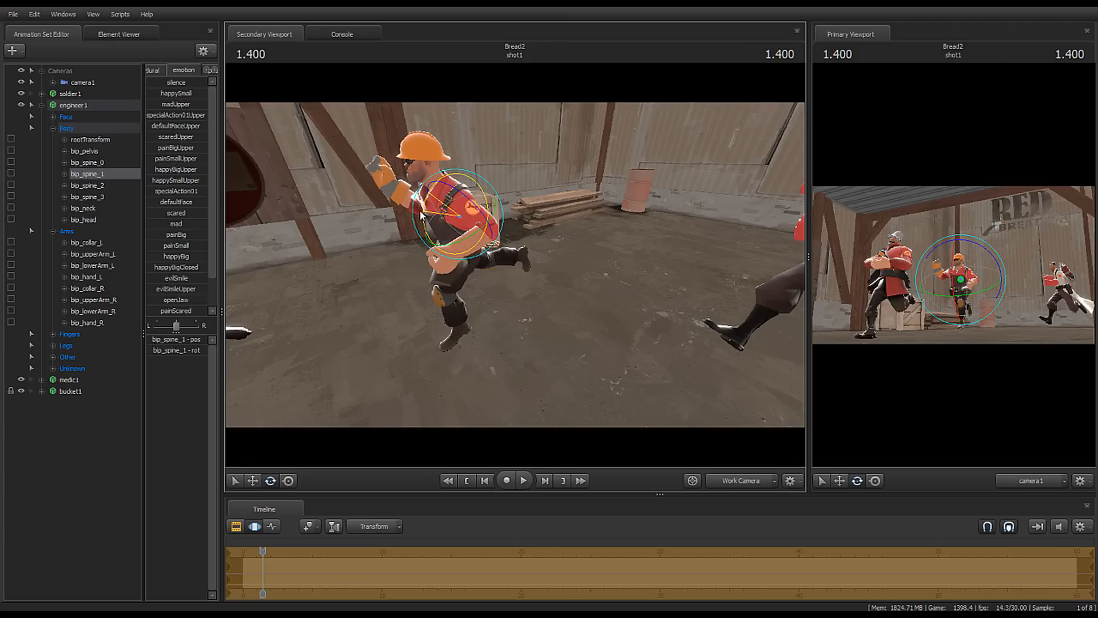
{"action": "left_click_drag", "start_coordinate": [515, 265], "coordinate": [463, 249]}
{"action": "key", "text": "a"}
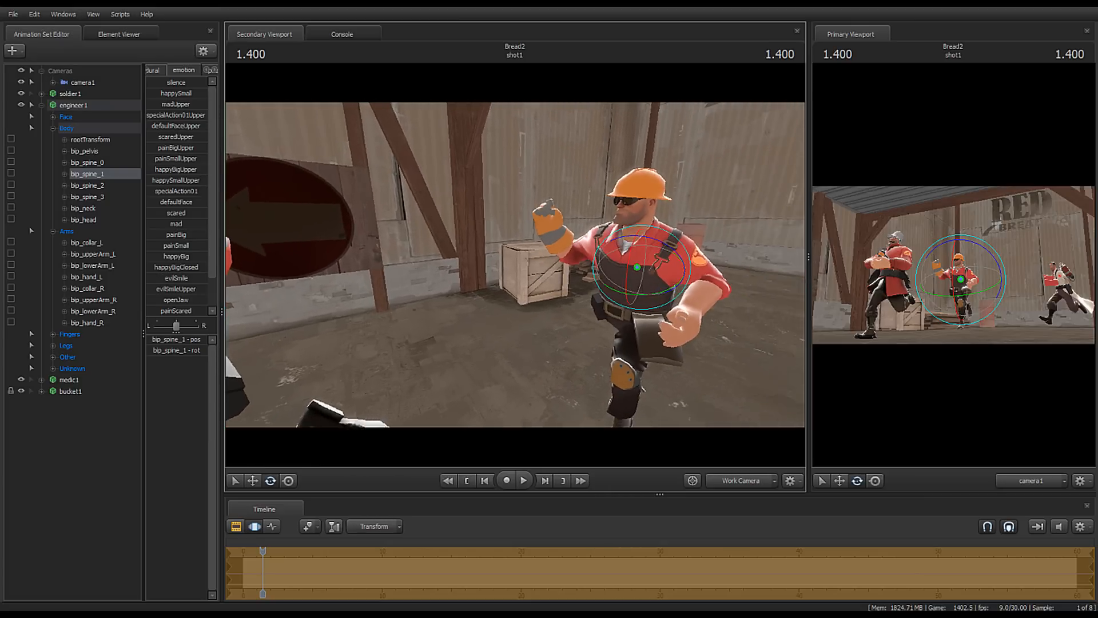
{"action": "key", "text": "w"}
{"action": "key", "text": "ctrl"}
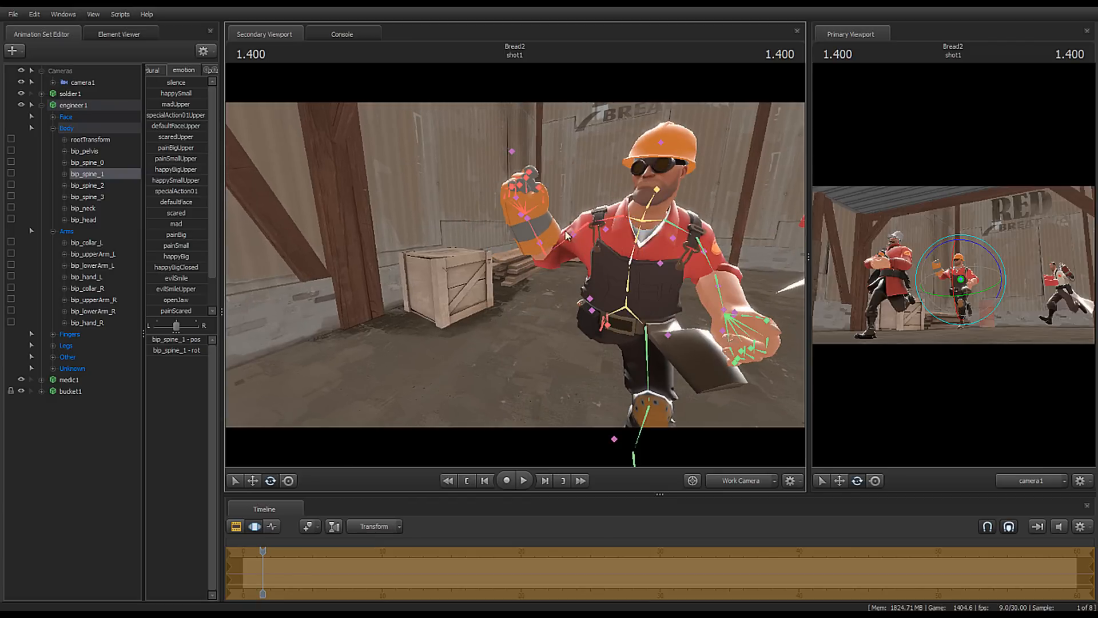
Step: Rotate the engineer's right collar bone (bip_collar_R) to adjust how the raised right arm sits at the shoulder
{"action": "left_click", "coordinate": [594, 226], "text": "ctrl"}
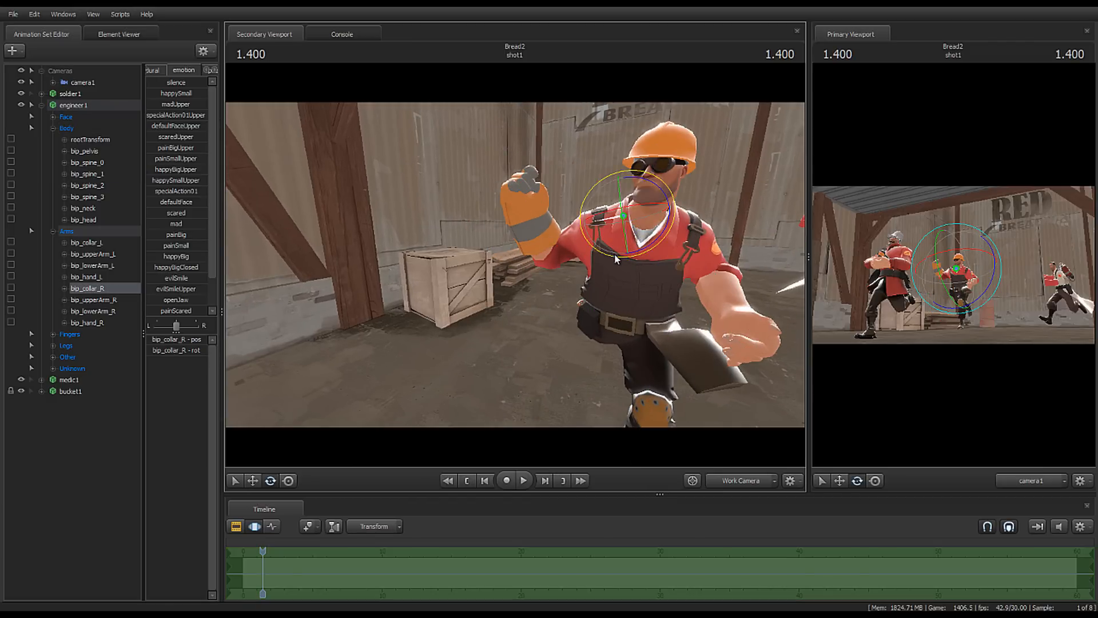
{"action": "left_click_drag", "start_coordinate": [605, 252], "coordinate": [721, 263]}
{"action": "key", "text": "ctrl"}
{"action": "left_click", "coordinate": [555, 229], "text": "ctrl"}
{"action": "key", "text": "ctrl"}
{"action": "left_click", "coordinate": [560, 263], "text": "ctrl"}
{"action": "key", "text": "a"}
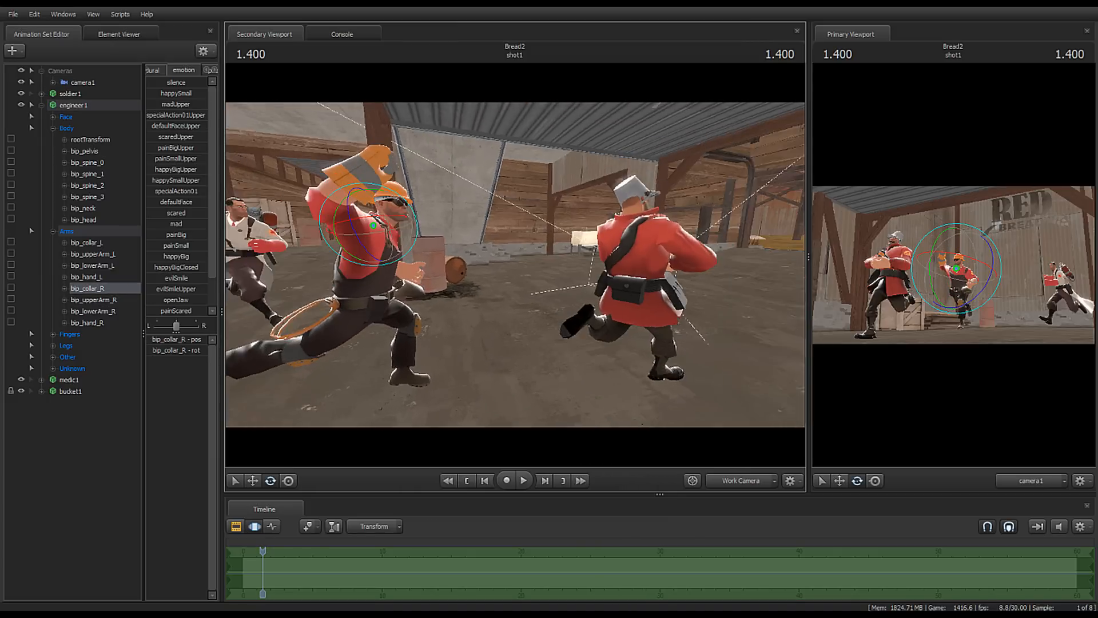
{"action": "left_click_drag", "start_coordinate": [509, 234], "coordinate": [416, 222]}
{"action": "key", "text": "a"}
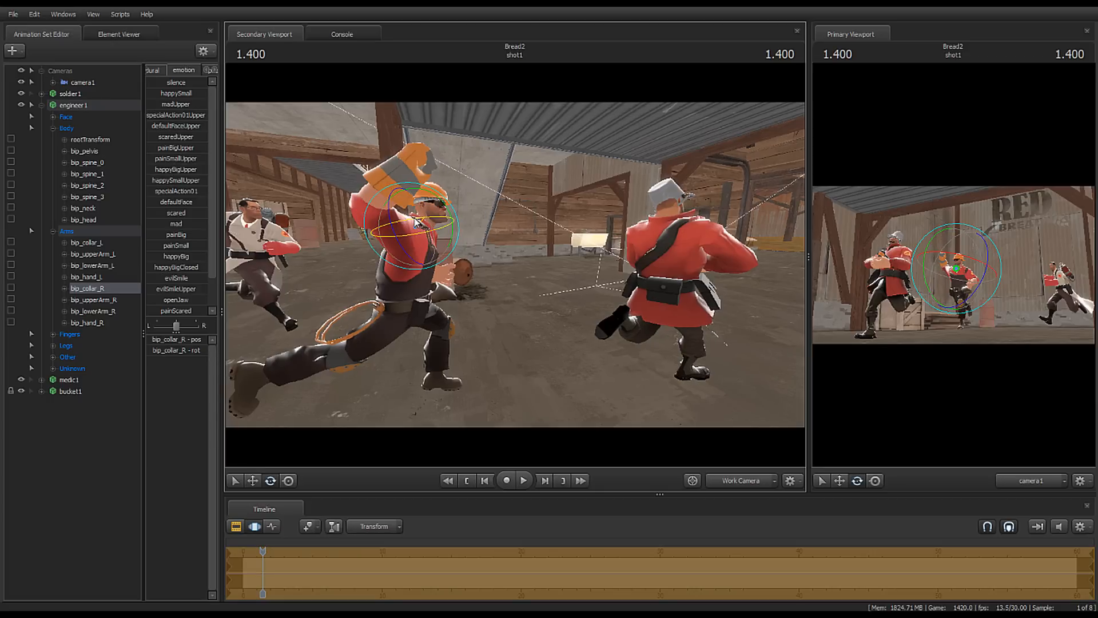
Step: Rotate the engineer's right lower arm (bip_lowerArm_R) and right hand (bip_hand_R) to refine the raised fist
{"action": "left_click", "coordinate": [369, 209]}
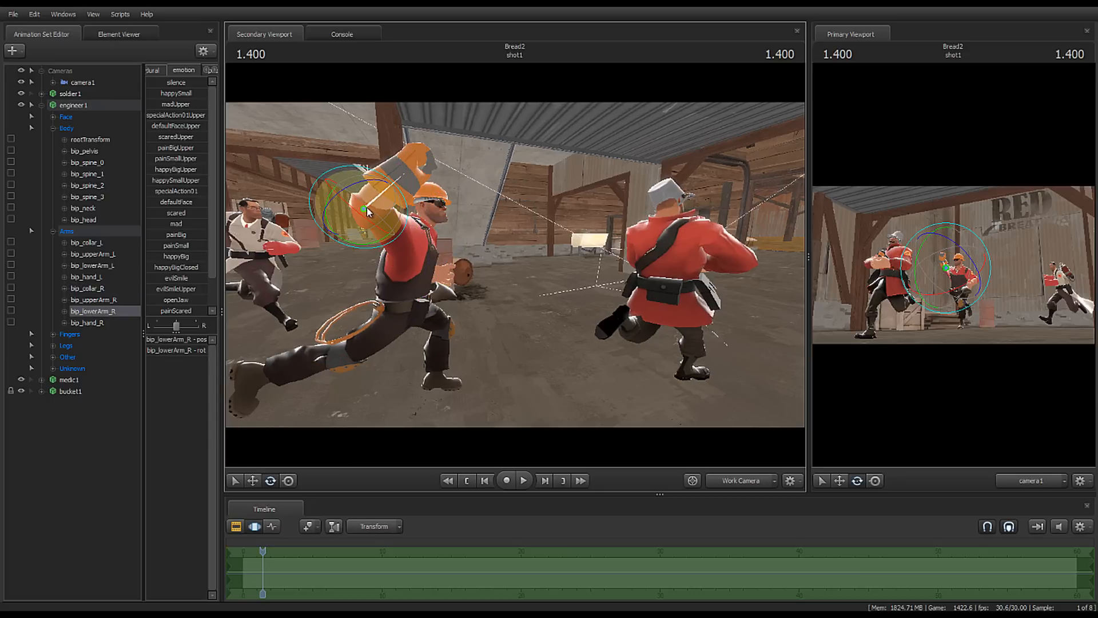
{"action": "left_click_drag", "start_coordinate": [361, 213], "coordinate": [361, 222]}
{"action": "key", "text": "ctrl"}
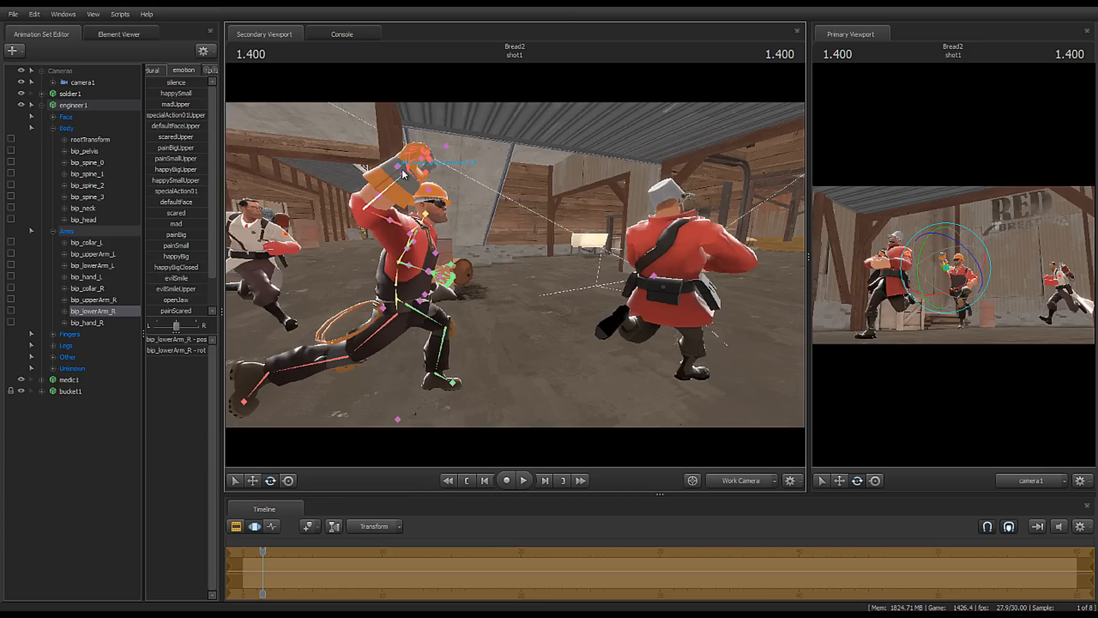
{"action": "left_click", "coordinate": [408, 172], "text": "ctrl"}
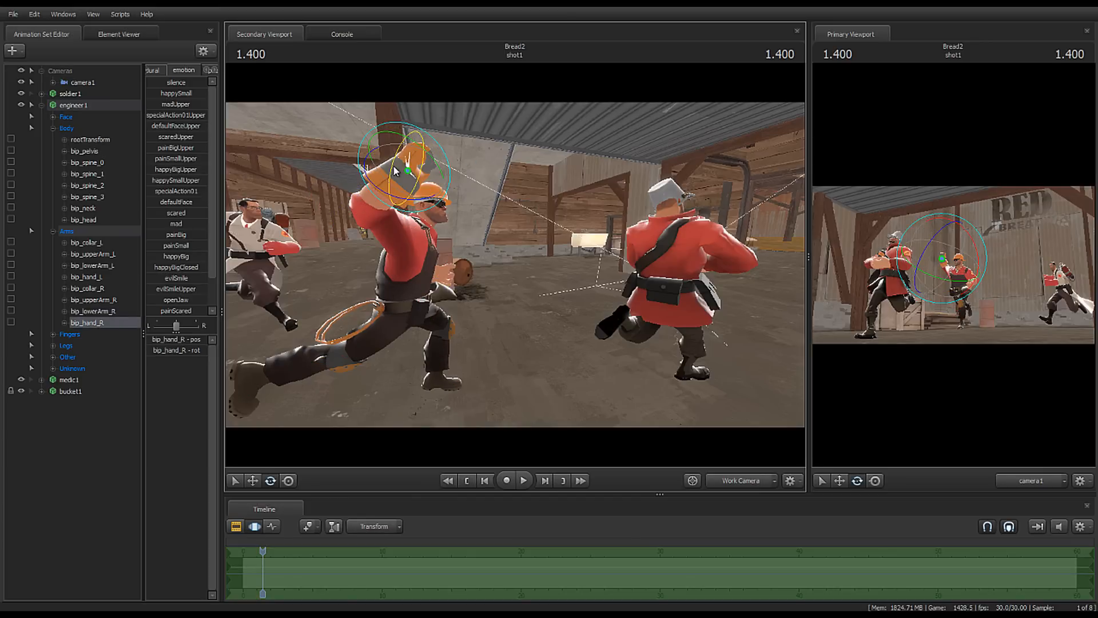
{"action": "mouse_move", "coordinate": [392, 168]}
{"action": "left_mouse_down"}
{"action": "mouse_move", "coordinate": [385, 178]}
{"action": "mouse_move", "coordinate": [395, 167]}
{"action": "mouse_move", "coordinate": [421, 188]}
{"action": "mouse_move", "coordinate": [407, 140]}
{"action": "mouse_move", "coordinate": [412, 150]}
{"action": "left_mouse_up"}
{"action": "key", "text": "d"}
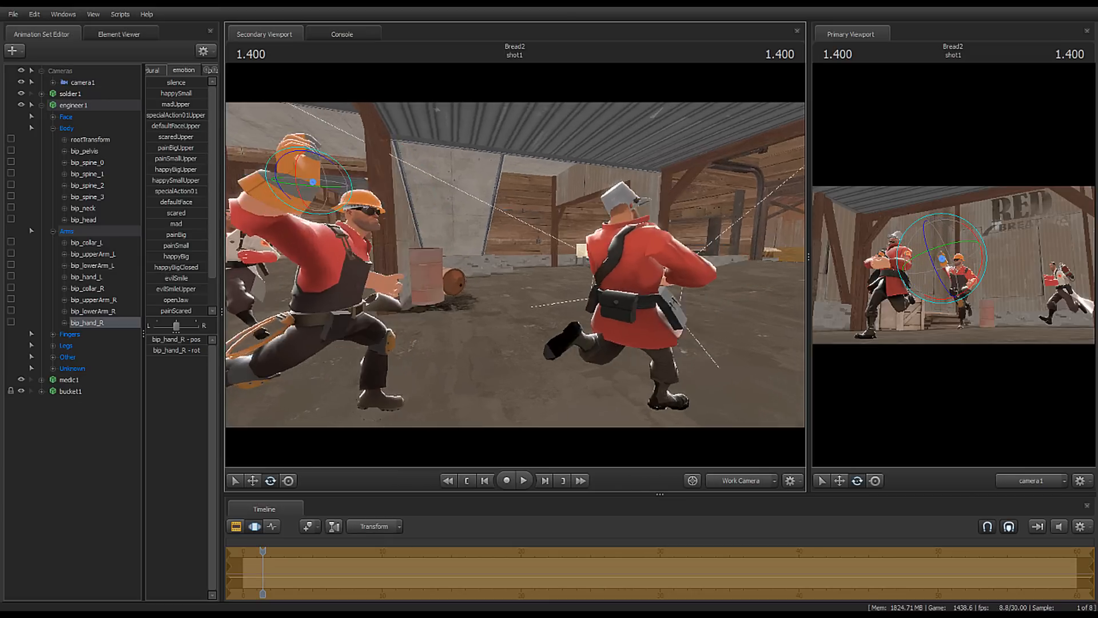
{"action": "key", "text": "s"}
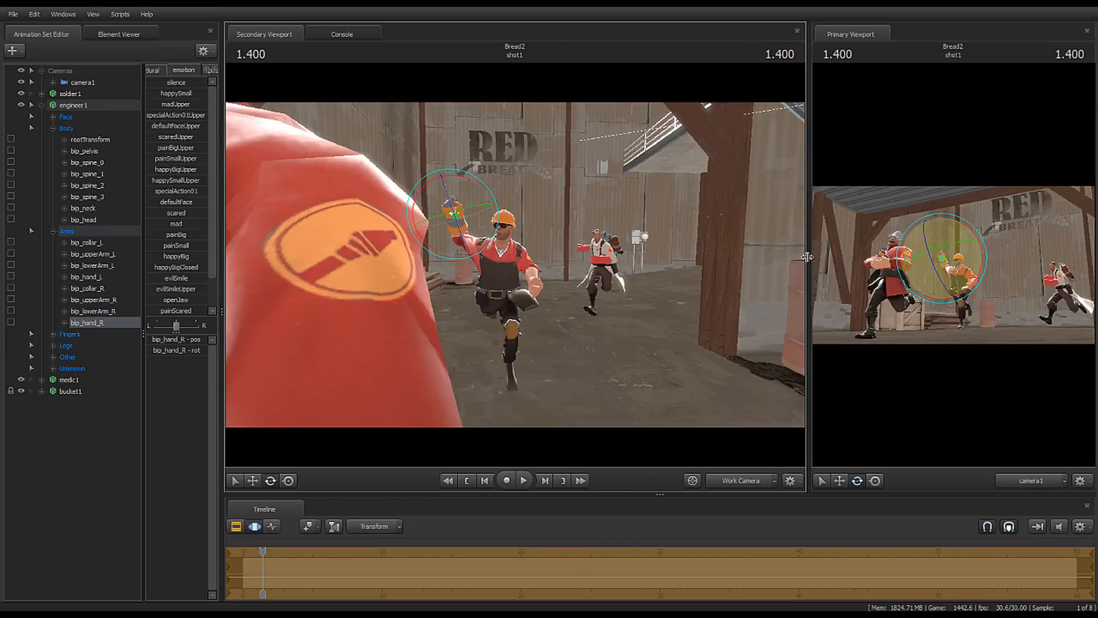
Step: Enlarge the camera1 view and slightly rotate the engineer's head bone (bip_head)
{"action": "left_click_drag", "start_coordinate": [809, 303], "coordinate": [413, 309]}
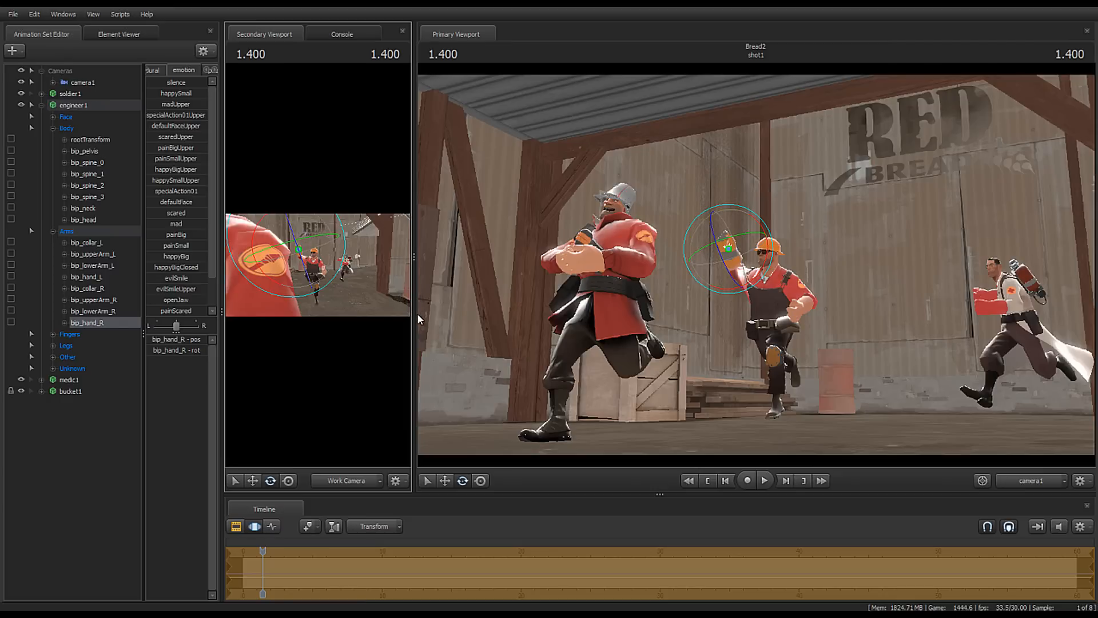
{"action": "mouse_move", "coordinate": [779, 261]}
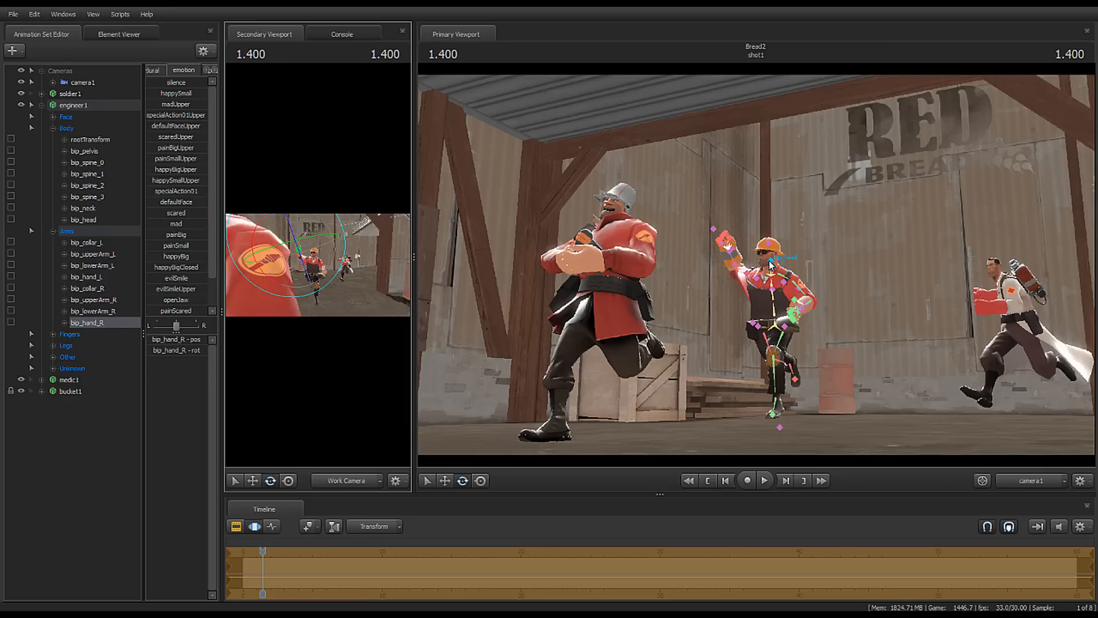
{"action": "left_click", "coordinate": [771, 263]}
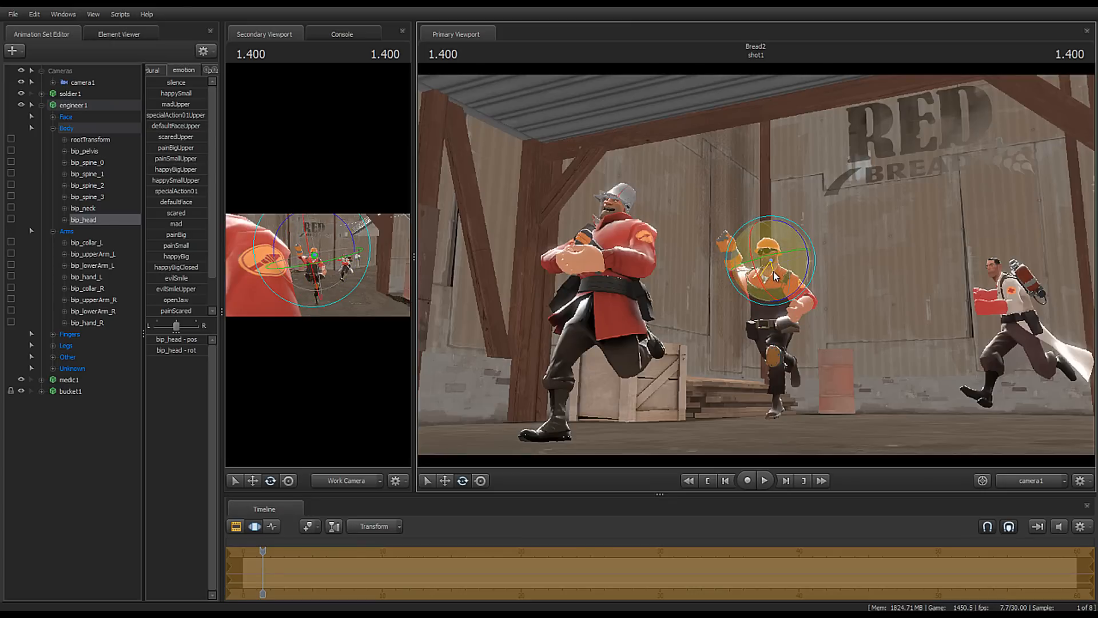
{"action": "left_click_drag", "start_coordinate": [775, 276], "coordinate": [776, 279]}
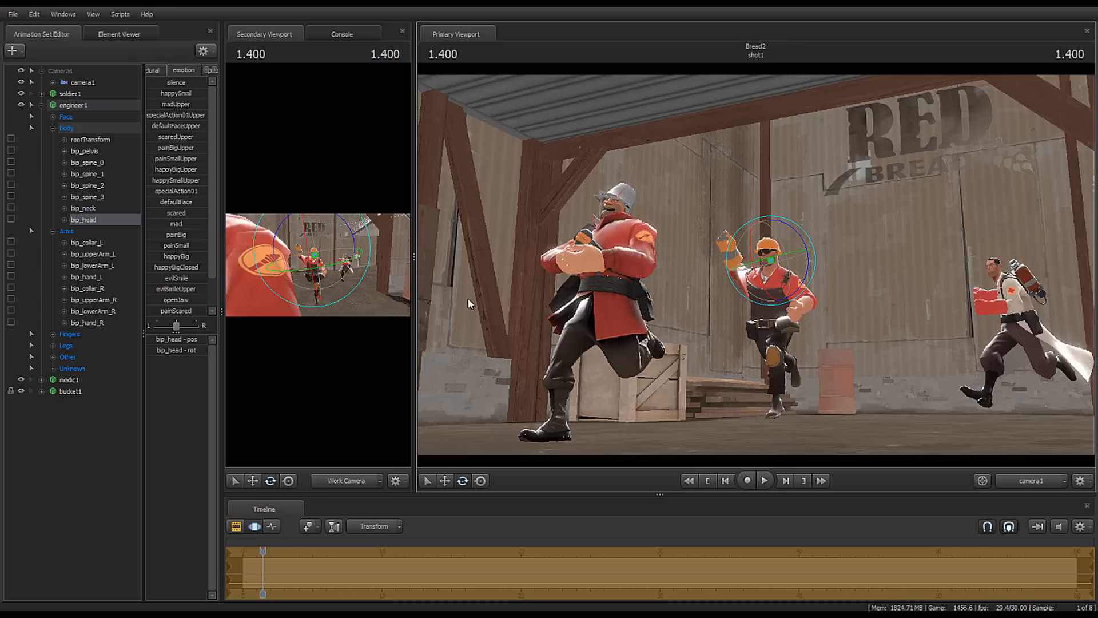
Step: Enlarge the work camera view and rotate the engineer's bip_lowerArm_R and bip_hand_R to straighten the wrist of the raised arm
{"action": "left_click_drag", "start_coordinate": [413, 258], "coordinate": [773, 256]}
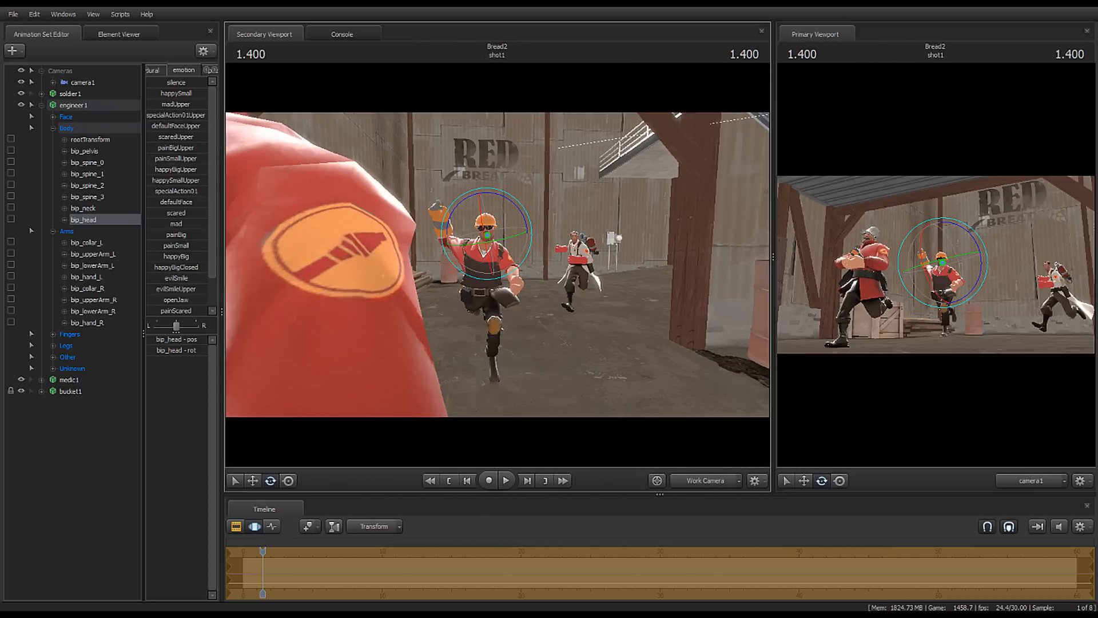
{"action": "left_click_drag", "start_coordinate": [497, 264], "coordinate": [398, 216]}
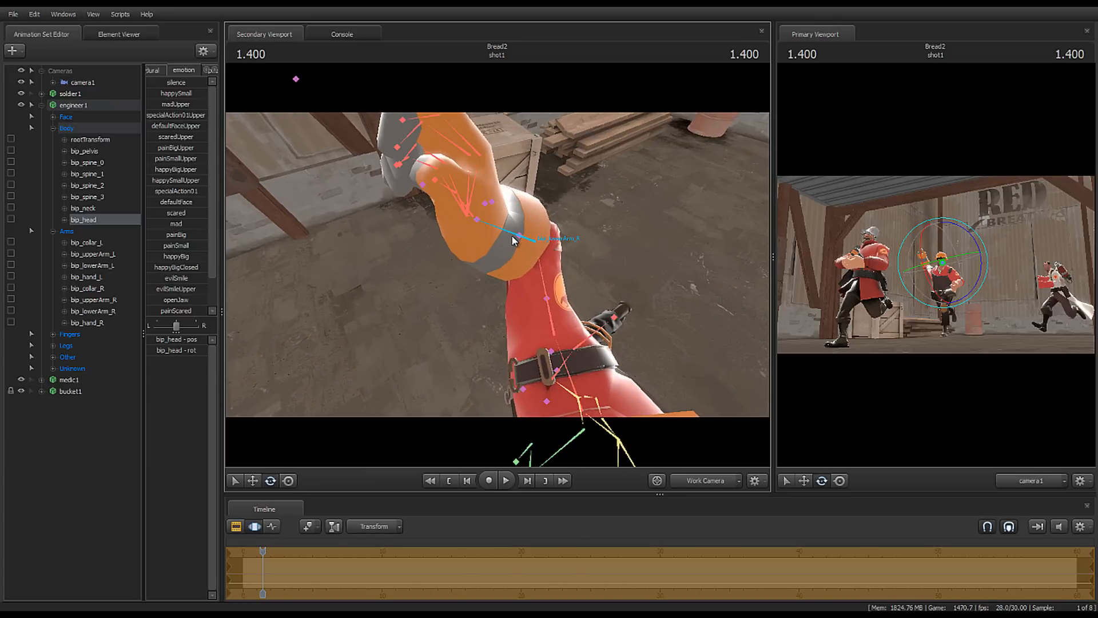
{"action": "left_click", "coordinate": [512, 240]}
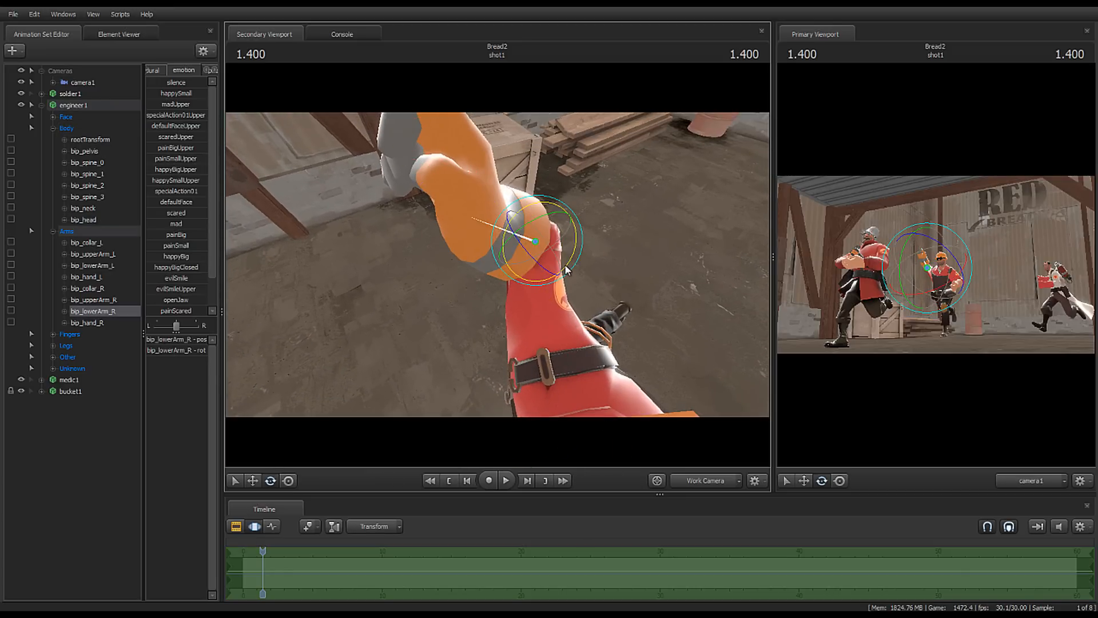
{"action": "left_click_drag", "start_coordinate": [566, 270], "coordinate": [477, 209]}
{"action": "left_click", "coordinate": [463, 207]}
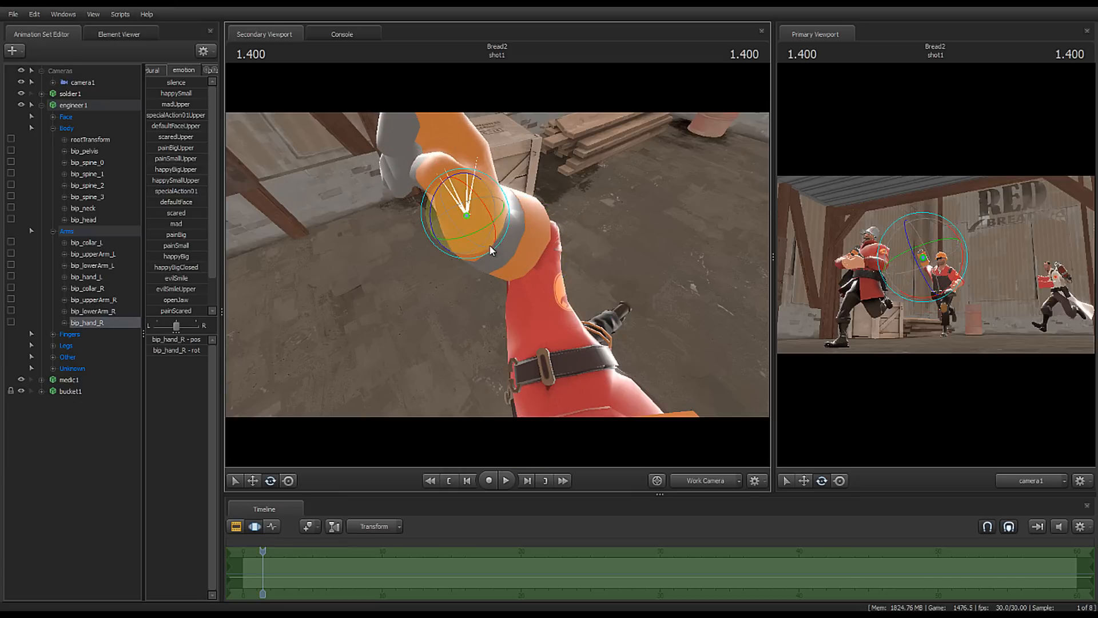
{"action": "left_click_drag", "start_coordinate": [497, 246], "coordinate": [511, 224]}
{"action": "mouse_move", "coordinate": [593, 295]}
{"action": "left_mouse_down"}
{"action": "mouse_move", "coordinate": [594, 321]}
{"action": "mouse_move", "coordinate": [594, 286]}
{"action": "left_mouse_up"}
Step: Rotate the engineer's right collar bone to lift the arm higher, and adjust bip_lowerArm_R to match
{"action": "left_click", "coordinate": [533, 216]}
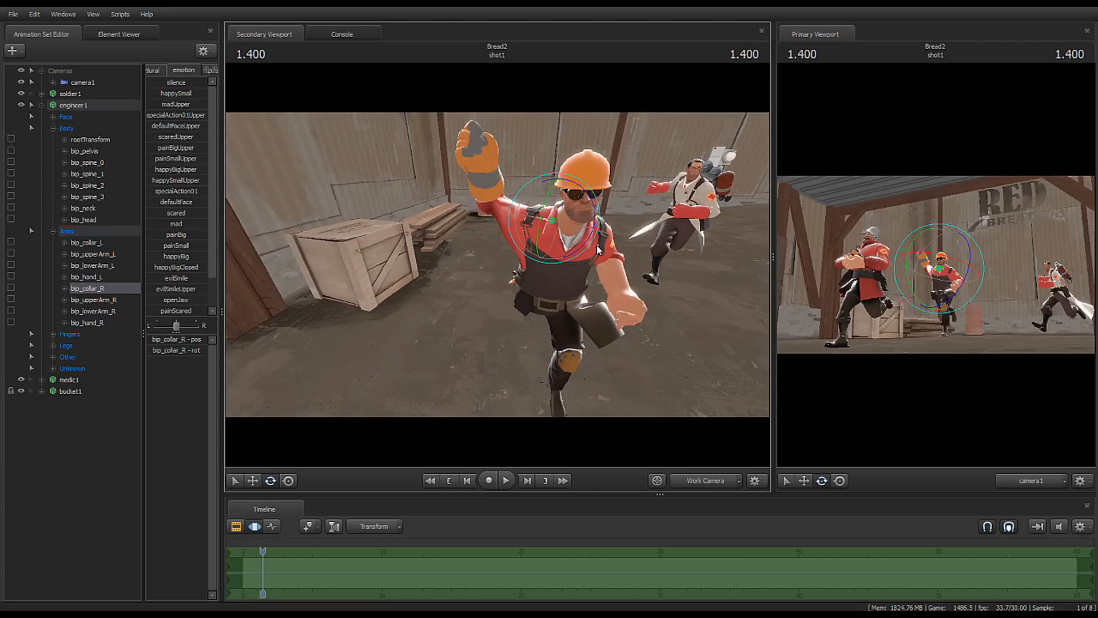
{"action": "left_click_drag", "start_coordinate": [598, 249], "coordinate": [581, 253]}
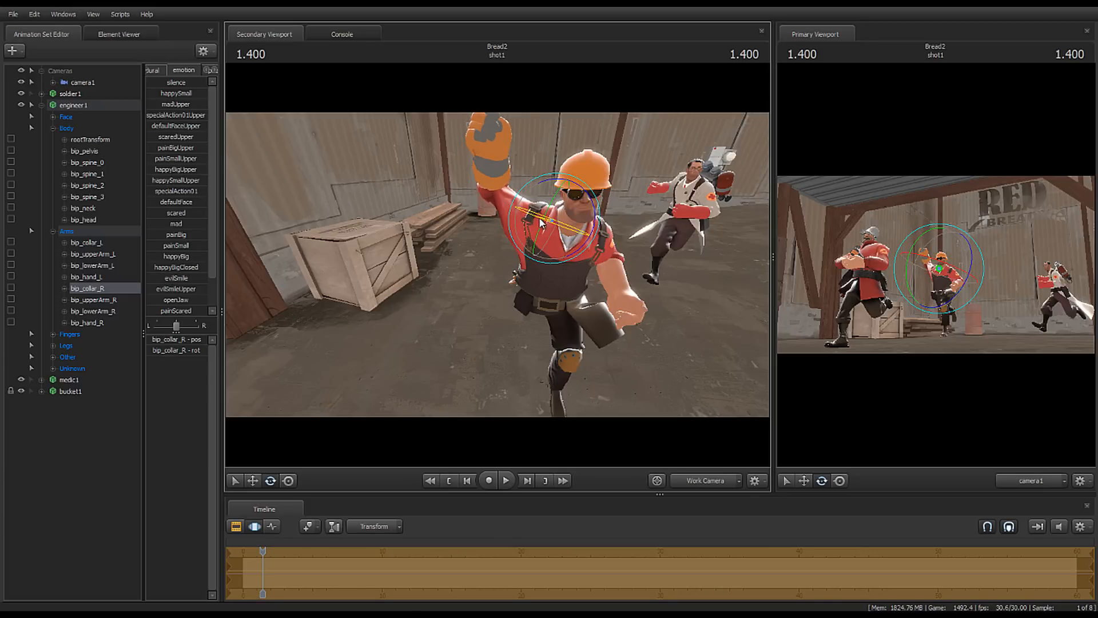
{"action": "left_click_drag", "start_coordinate": [540, 220], "coordinate": [543, 224]}
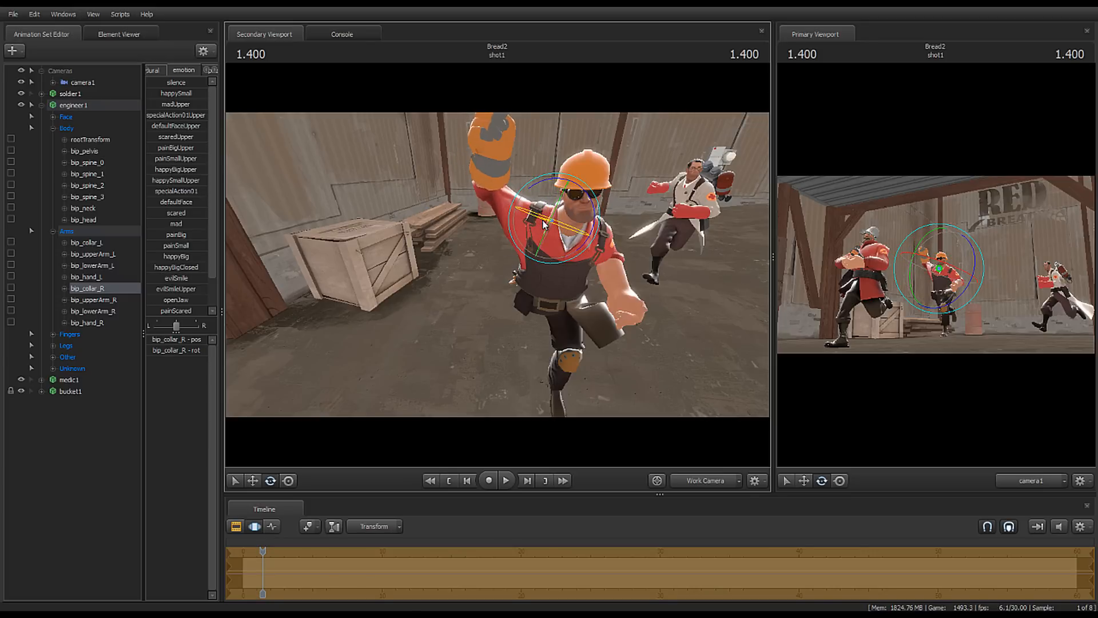
{"action": "left_click", "coordinate": [492, 185]}
{"action": "mouse_move", "coordinate": [479, 211]}
{"action": "left_mouse_down"}
{"action": "mouse_move", "coordinate": [478, 193]}
{"action": "mouse_move", "coordinate": [494, 199]}
{"action": "left_mouse_up"}
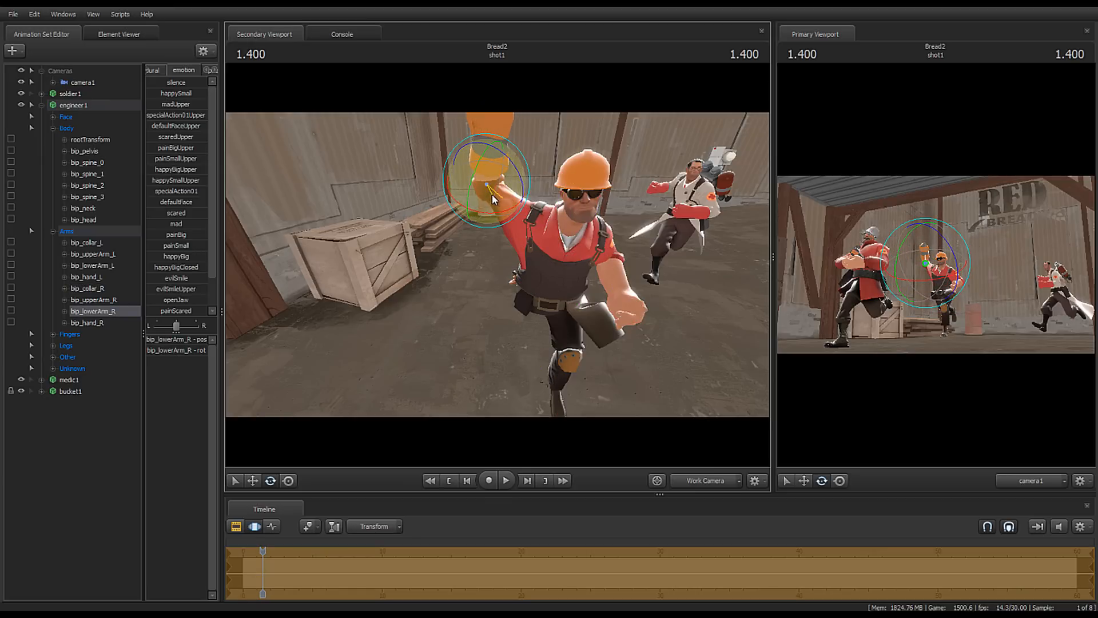
Step: Enlarge the camera1 view and rotate the engineer's right lower arm at 1.400 to refine its silhouette in the shot
{"action": "left_click_drag", "start_coordinate": [620, 226], "coordinate": [505, 270]}
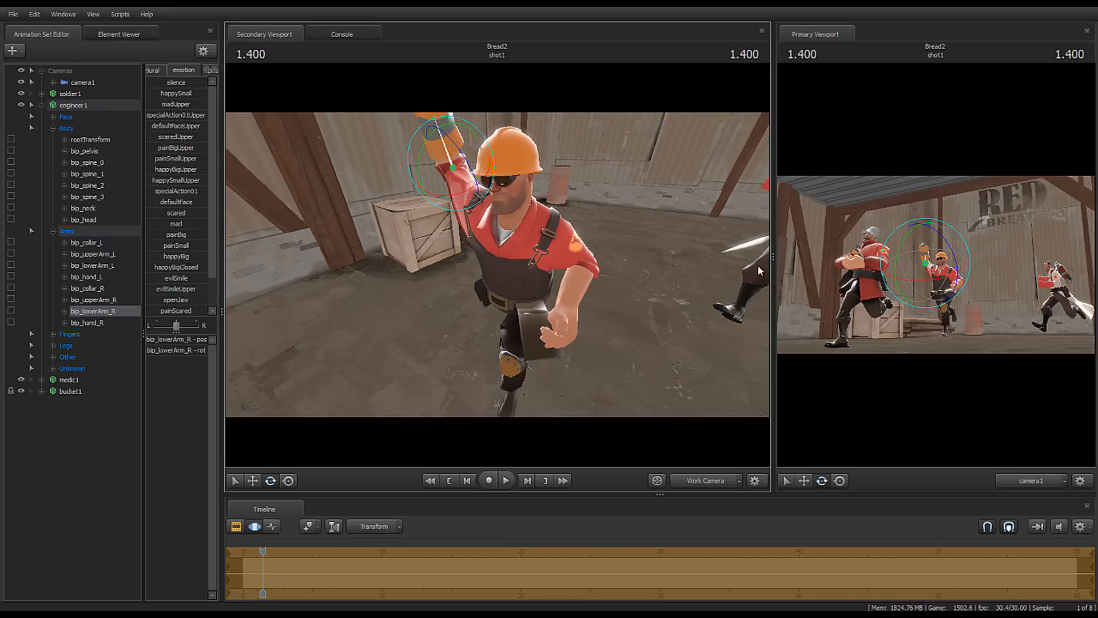
{"action": "left_click_drag", "start_coordinate": [772, 253], "coordinate": [392, 295]}
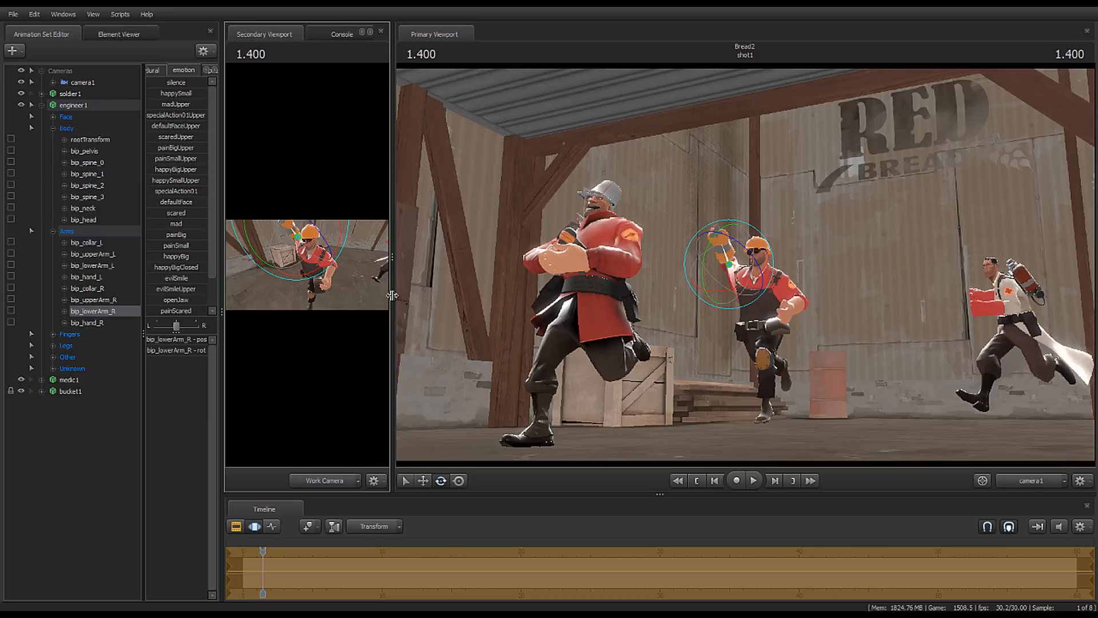
{"action": "left_click", "coordinate": [724, 264]}
{"action": "key", "text": "Left"}
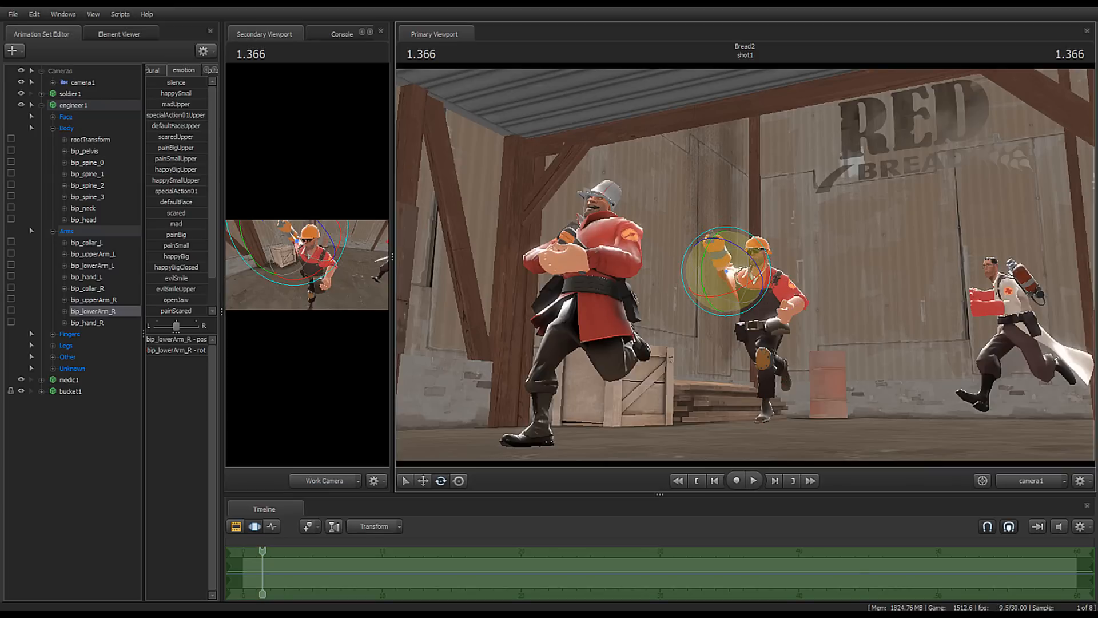
{"action": "key", "text": "z"}
{"action": "left_click_drag", "start_coordinate": [698, 263], "coordinate": [712, 240]}
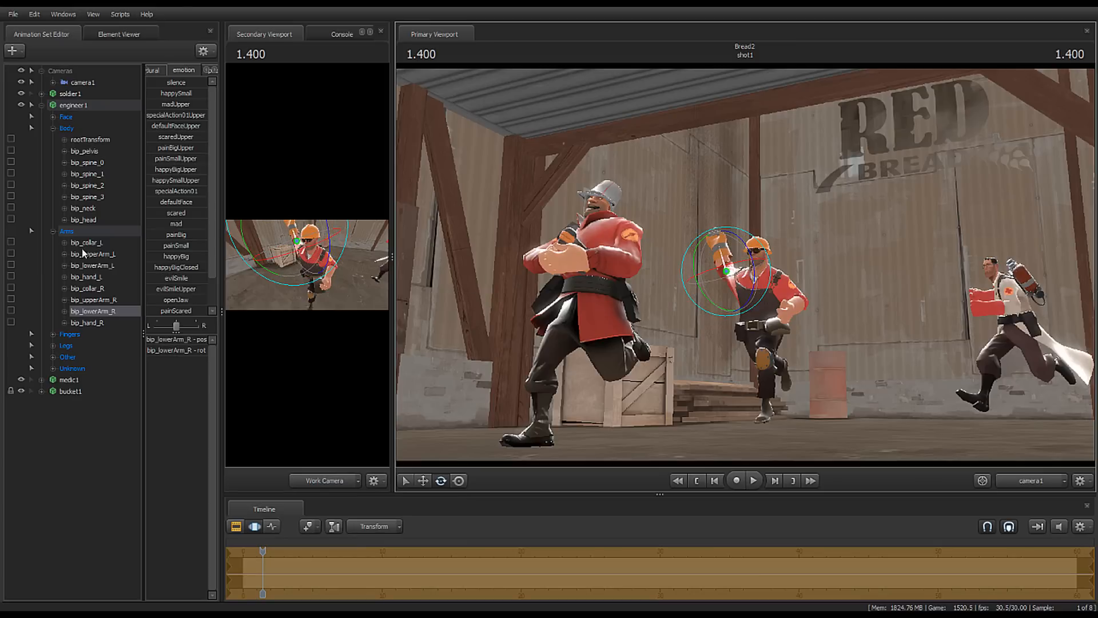
Step: Select the whole engineer1 animation set and move the engineer closer to the camera, between the soldier and the medic
{"action": "left_click", "coordinate": [77, 106]}
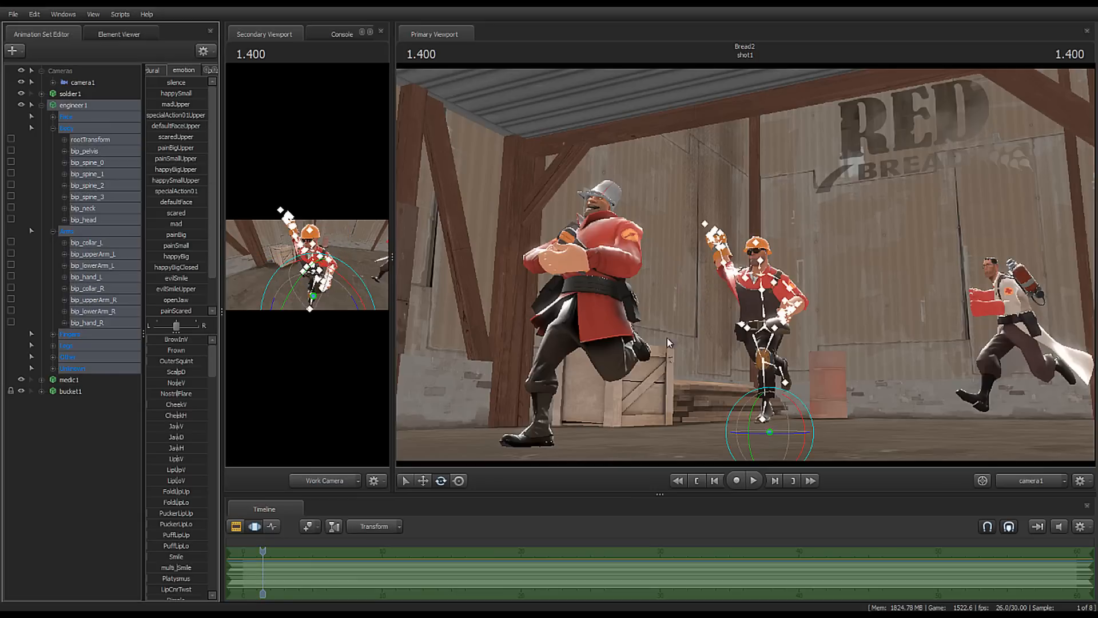
{"action": "left_click_drag", "start_coordinate": [786, 433], "coordinate": [847, 439]}
{"action": "key", "text": "w"}
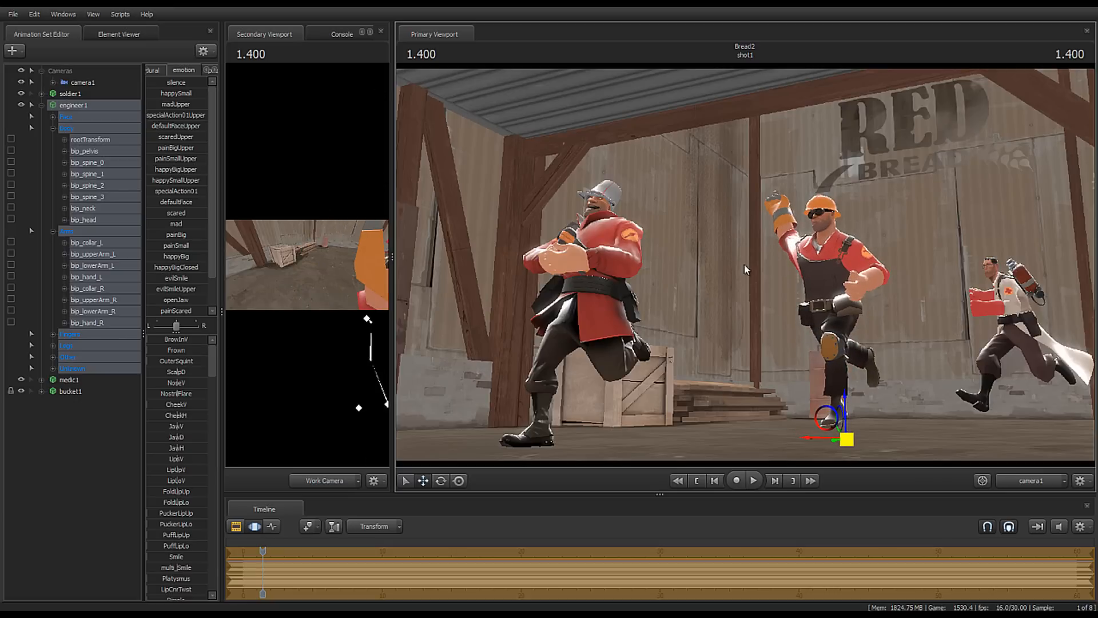
Step: Rotate the engineer's right upper arm (bip_upperArm_R) to swing the raised arm outward, away from the head
{"action": "key", "text": "ctrl"}
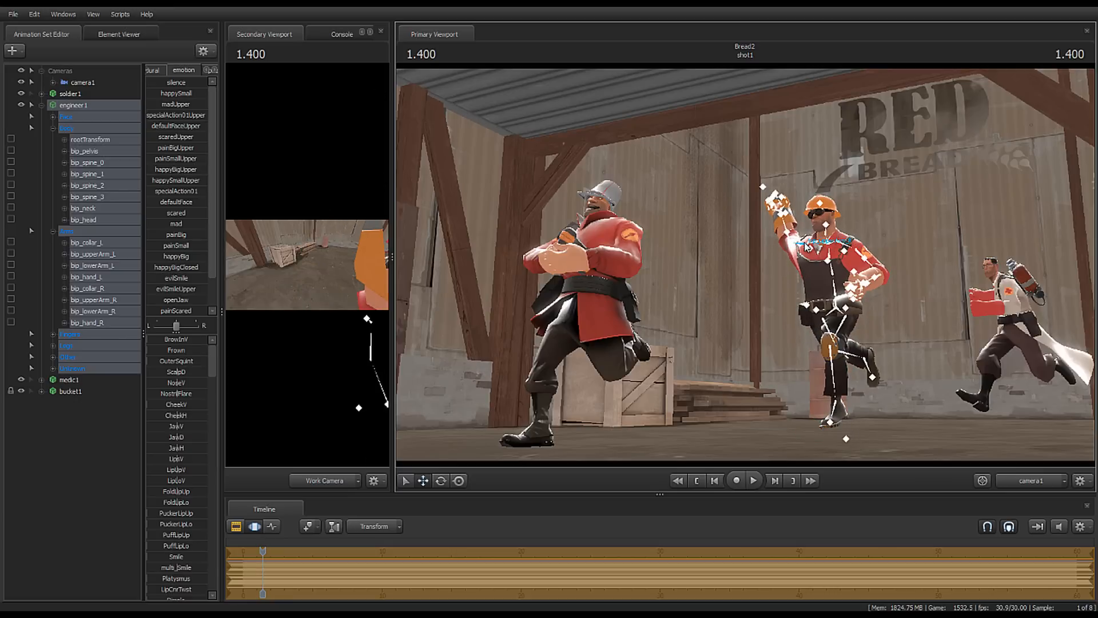
{"action": "left_click", "coordinate": [806, 246]}
{"action": "key", "text": "e"}
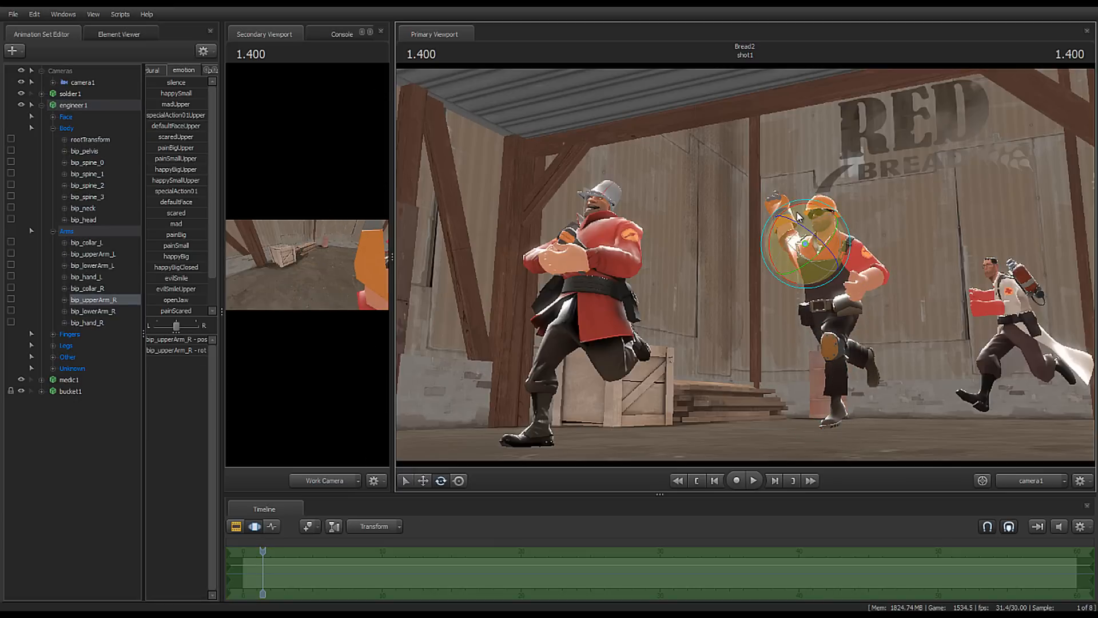
{"action": "left_click_drag", "start_coordinate": [798, 212], "coordinate": [791, 238]}
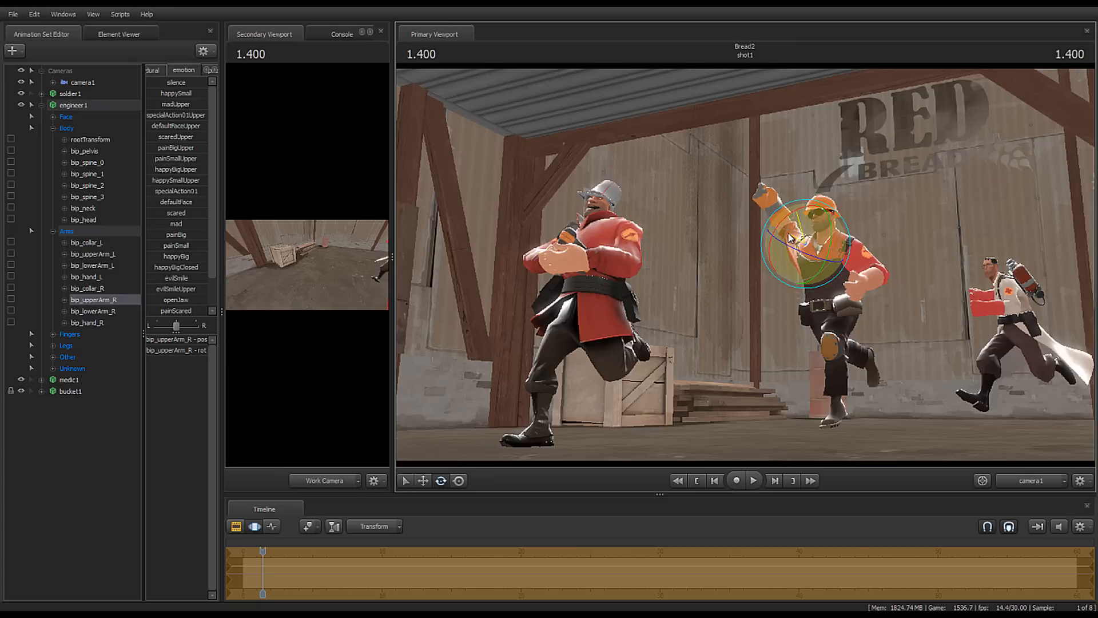
Step: Enlarge the Work Camera view, frame the engineer's raised arm from above, and collapse his Body control group
{"action": "key", "text": "ctrl"}
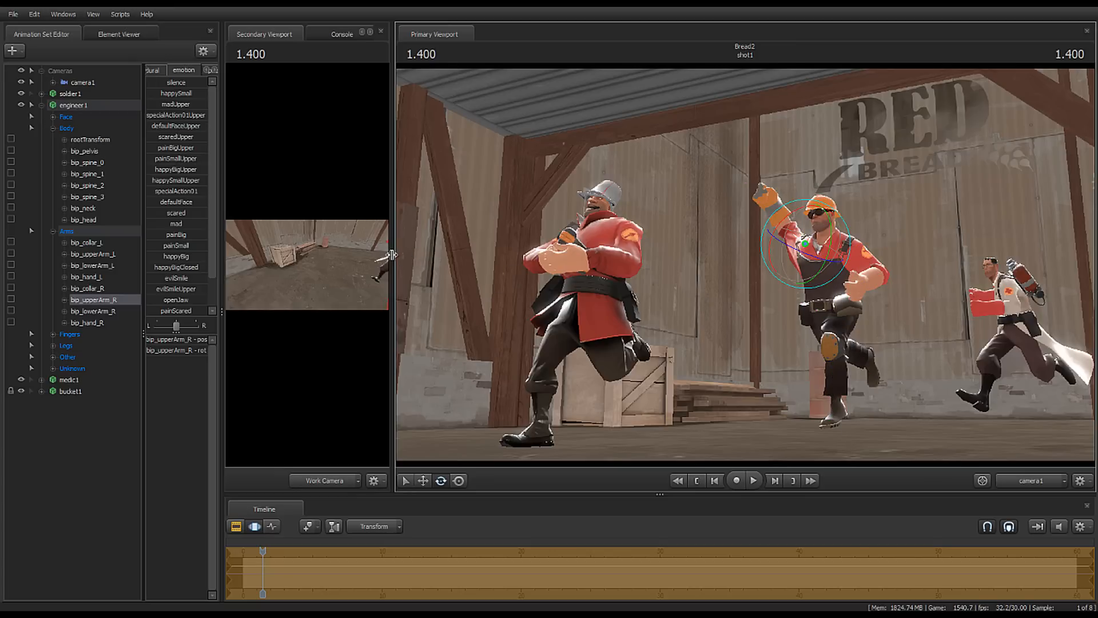
{"action": "left_click_drag", "start_coordinate": [392, 255], "coordinate": [769, 256]}
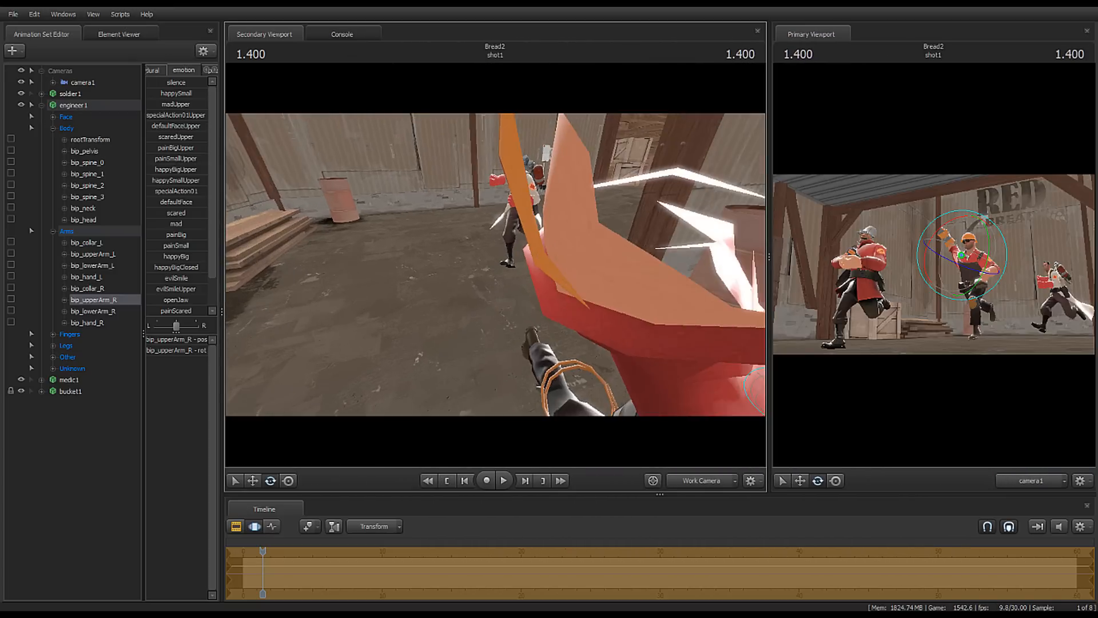
{"action": "key", "text": "s"}
{"action": "left_click_drag", "start_coordinate": [495, 265], "coordinate": [496, 266]}
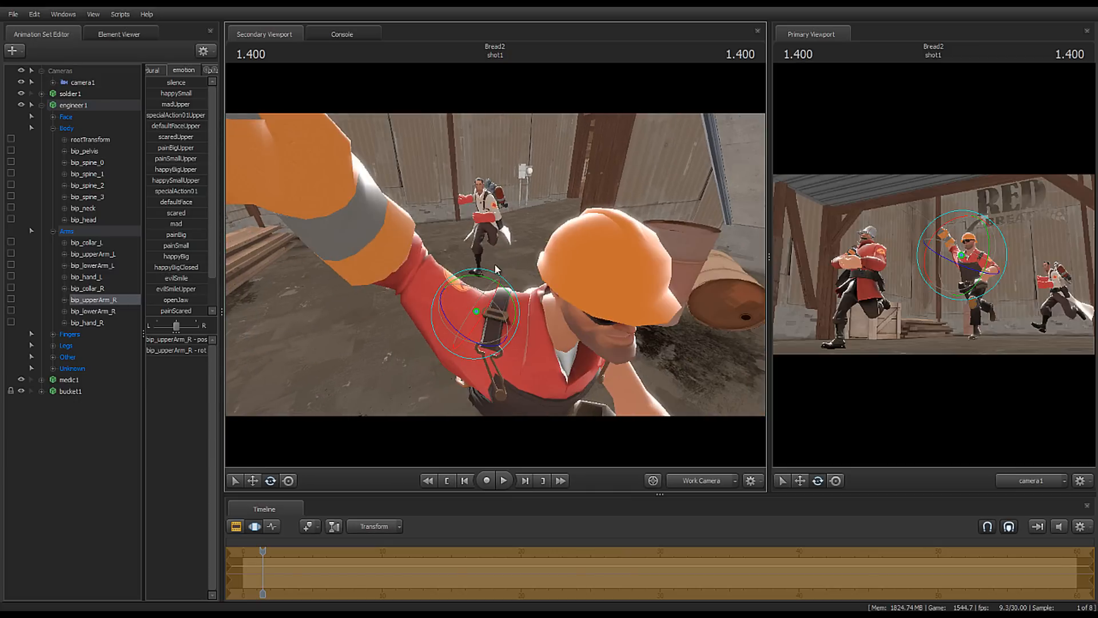
{"action": "left_click", "coordinate": [51, 128]}
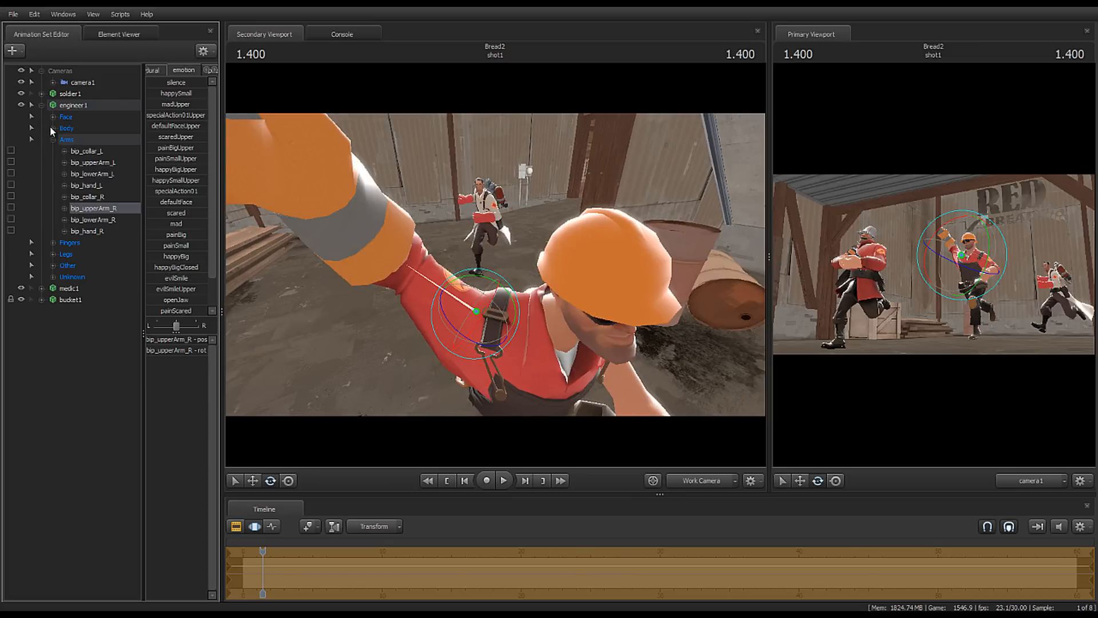
Step: Import the ref sequence onto engineer1 to reset him to the neutral standing pose
{"action": "left_click", "coordinate": [81, 105]}
{"action": "right_click", "coordinate": [77, 96]}
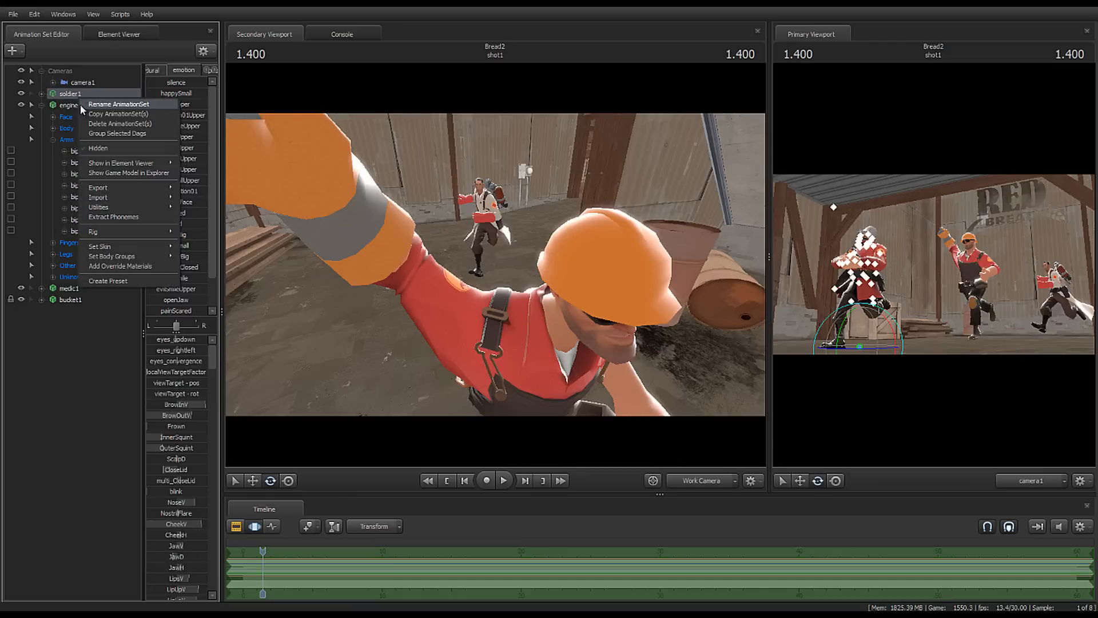
{"action": "left_click", "coordinate": [68, 105]}
{"action": "right_click", "coordinate": [67, 104]}
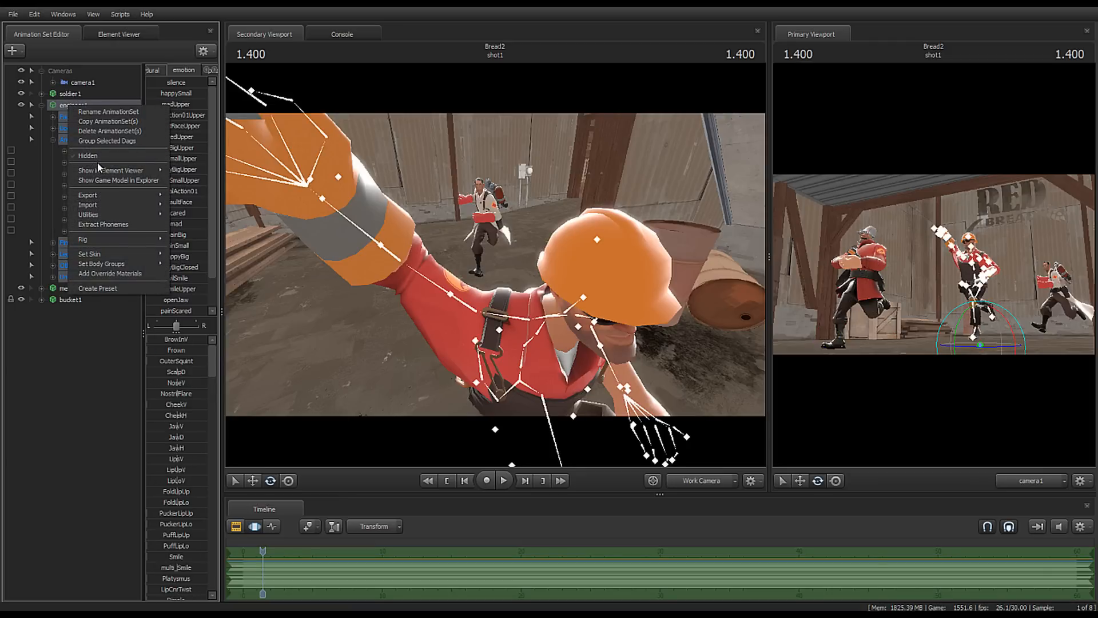
{"action": "mouse_move", "coordinate": [90, 205]}
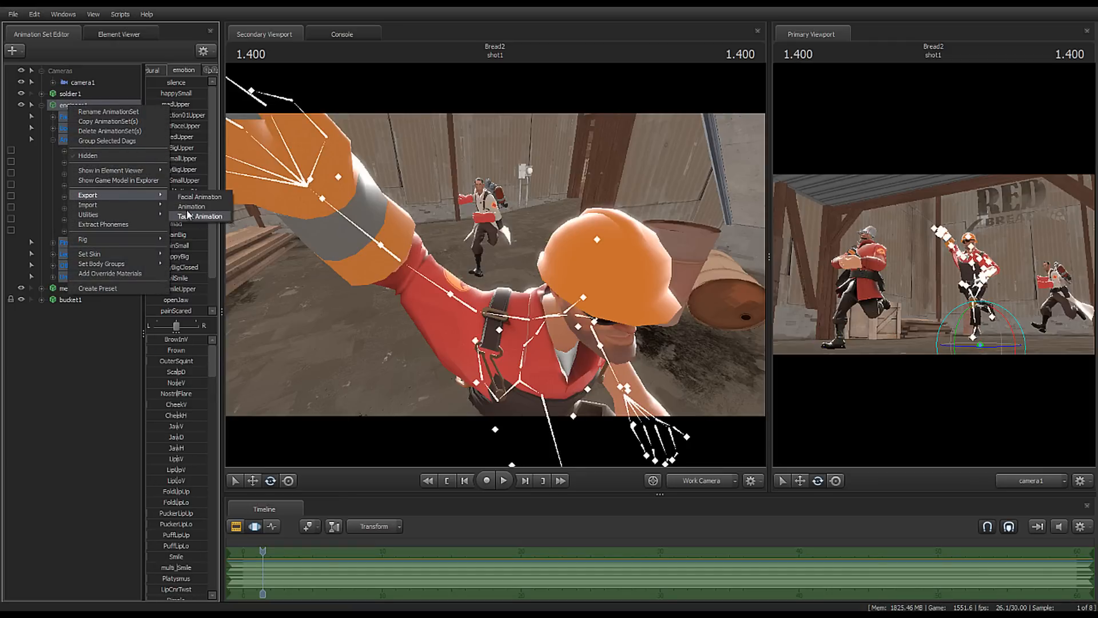
{"action": "left_click", "coordinate": [176, 216]}
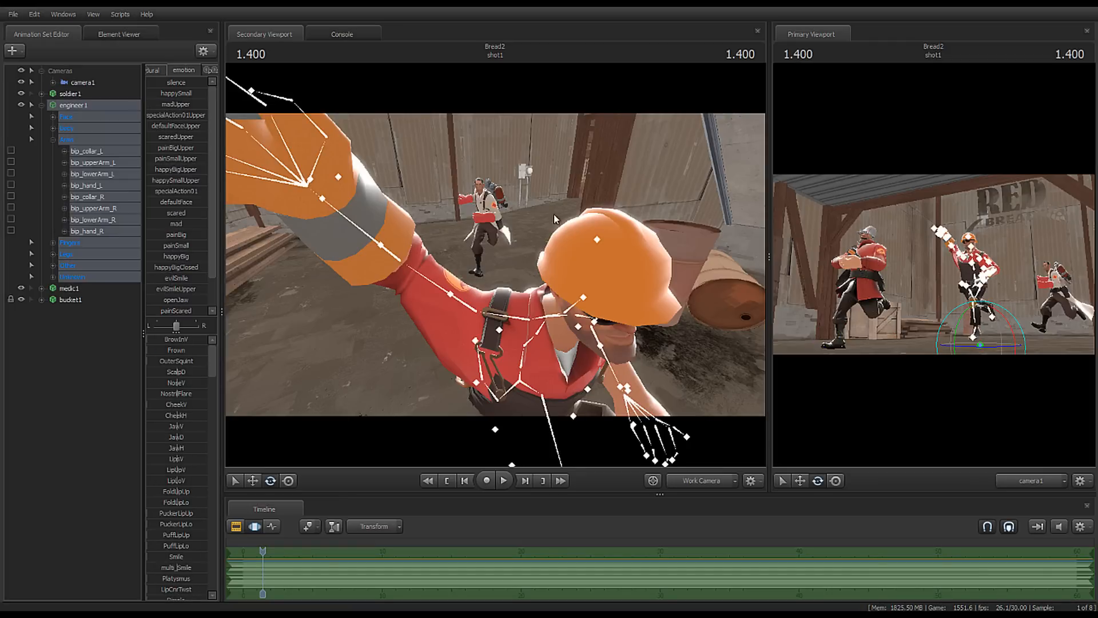
{"action": "left_click", "coordinate": [492, 324]}
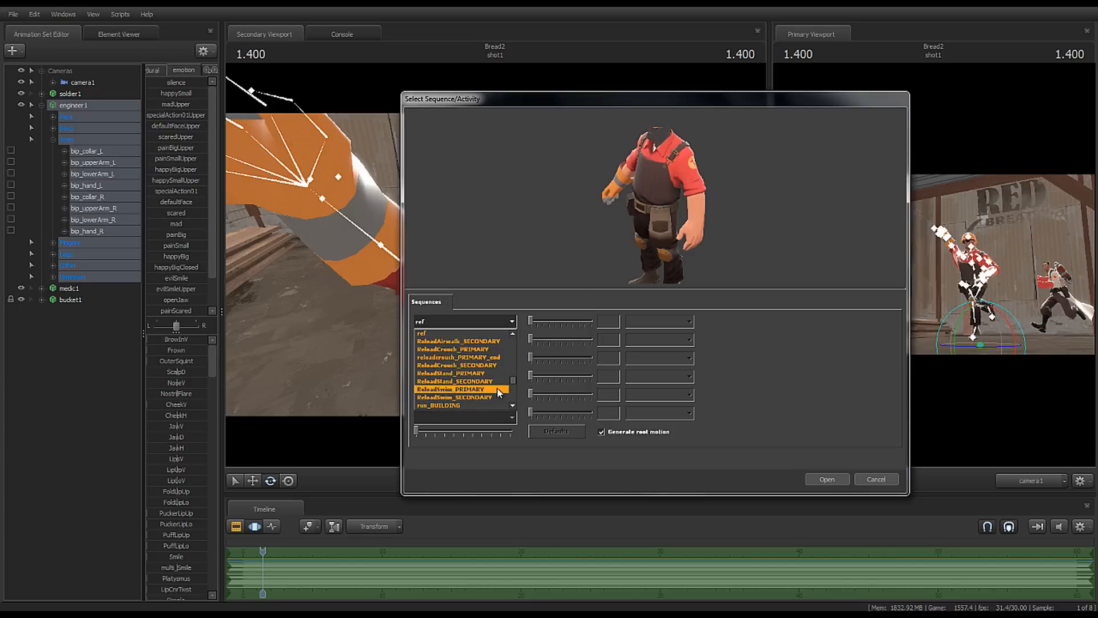
{"action": "scroll", "coordinate": [496, 387], "scroll_direction": "down", "scroll_amount": 3}
{"action": "scroll", "coordinate": [479, 390], "scroll_direction": "up", "scroll_amount": 4}
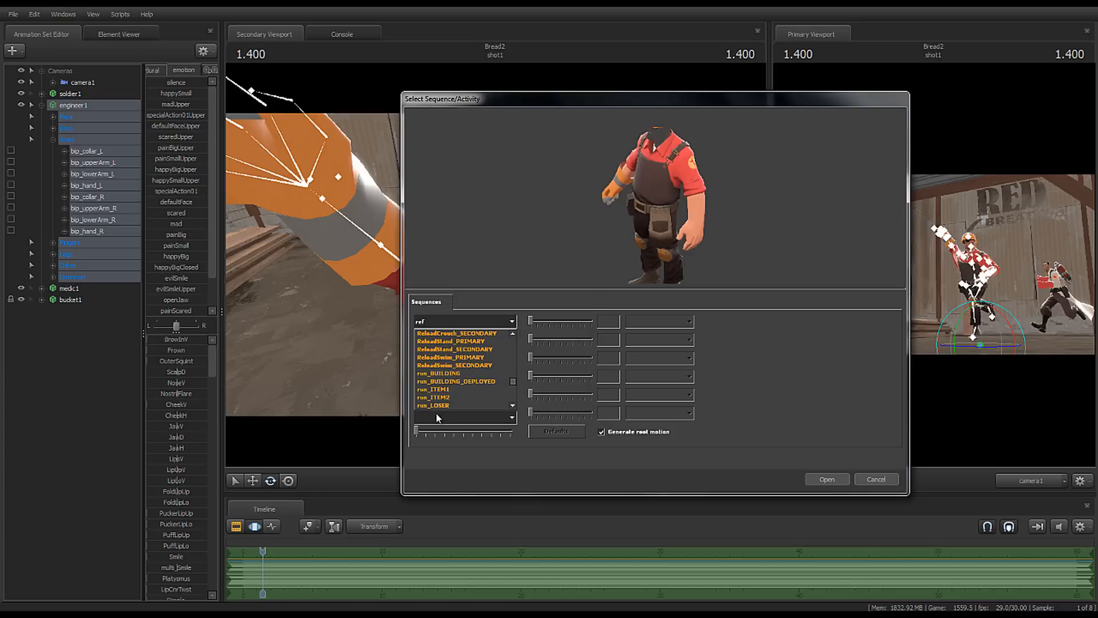
{"action": "left_click", "coordinate": [440, 369]}
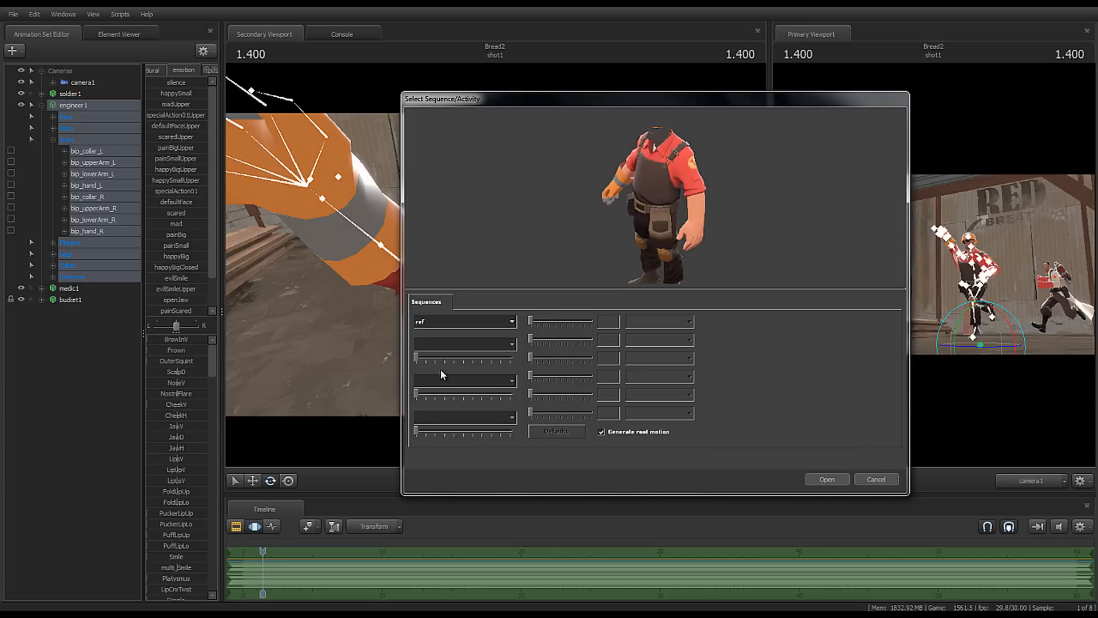
{"action": "left_click", "coordinate": [828, 479]}
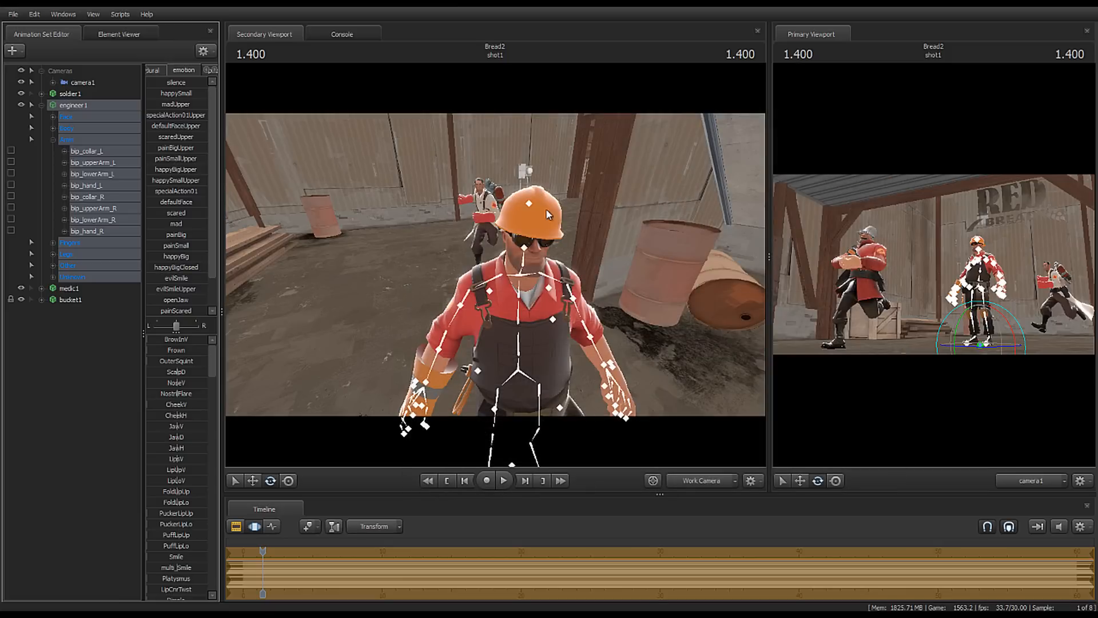
Step: Start a new sequence import for engineer1 with run_MELEE, move_x at 1.00 and root motion generation turned off
{"action": "key", "text": "w"}
{"action": "left_click_drag", "start_coordinate": [483, 267], "coordinate": [543, 320]}
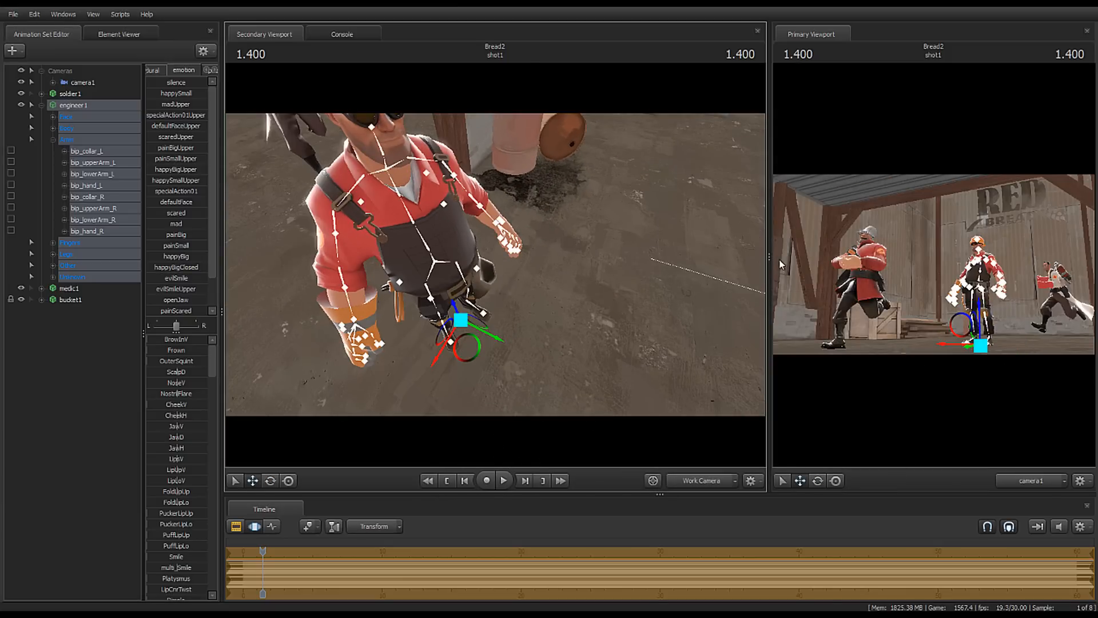
{"action": "left_click_drag", "start_coordinate": [768, 253], "coordinate": [361, 253]}
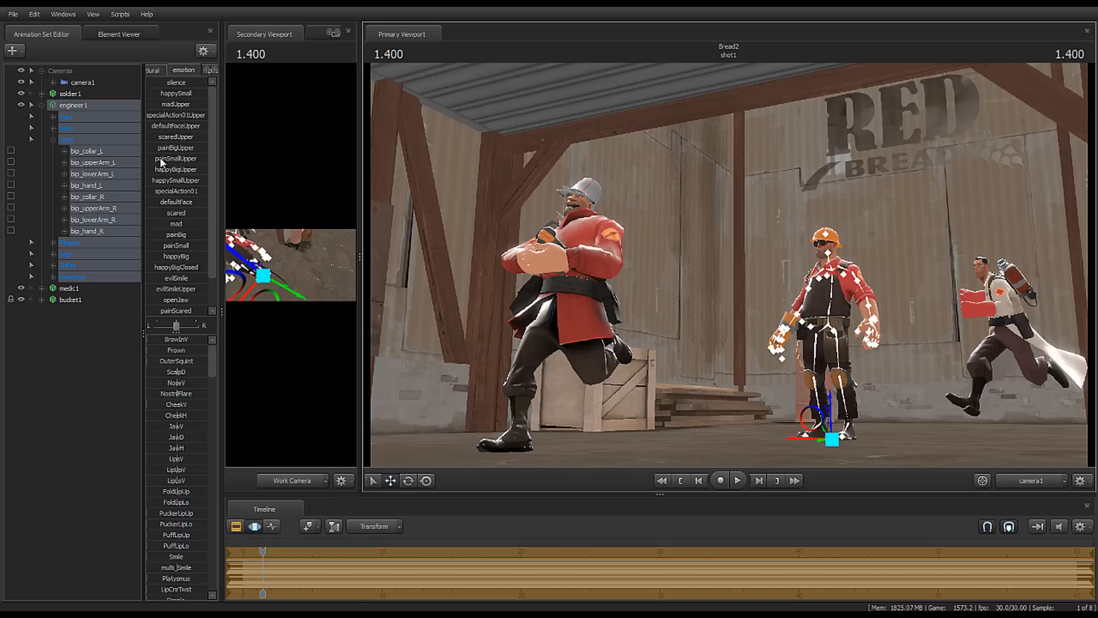
{"action": "right_click", "coordinate": [72, 108]}
{"action": "mouse_move", "coordinate": [133, 205]}
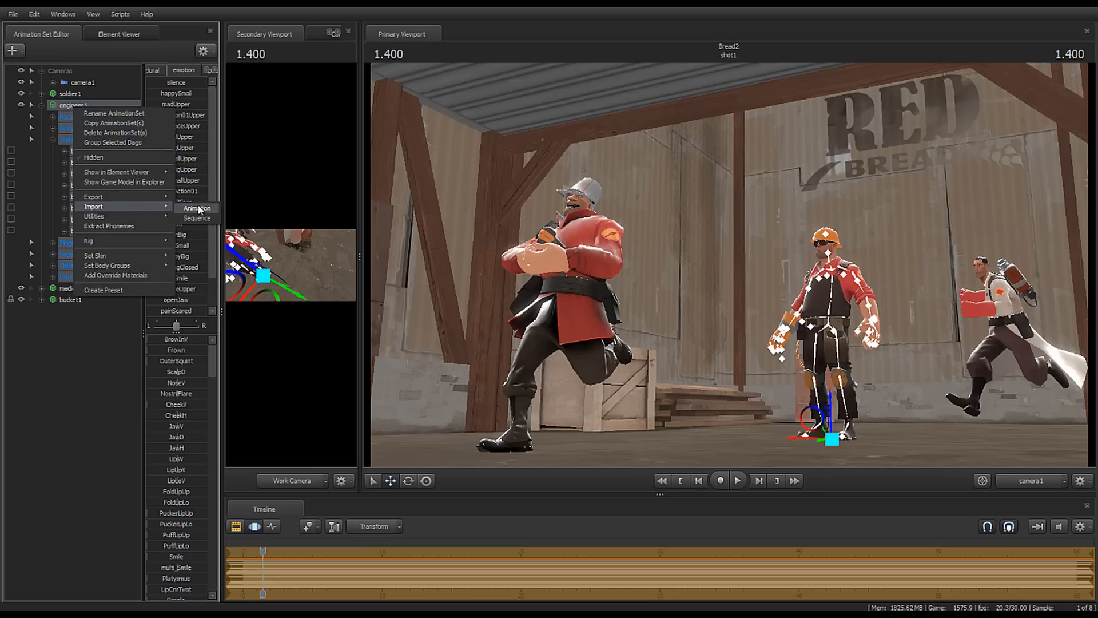
{"action": "left_click", "coordinate": [195, 210]}
{"action": "left_click", "coordinate": [474, 322]}
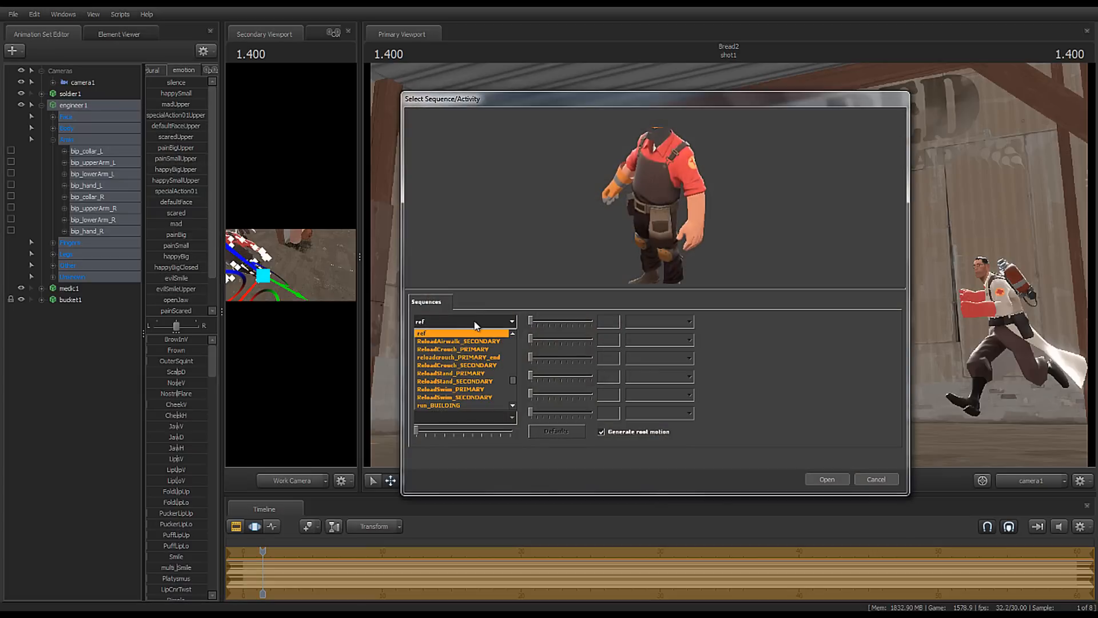
{"action": "scroll", "coordinate": [478, 385], "scroll_direction": "down", "scroll_amount": 5}
{"action": "scroll", "coordinate": [458, 388], "scroll_direction": "up", "scroll_amount": 2}
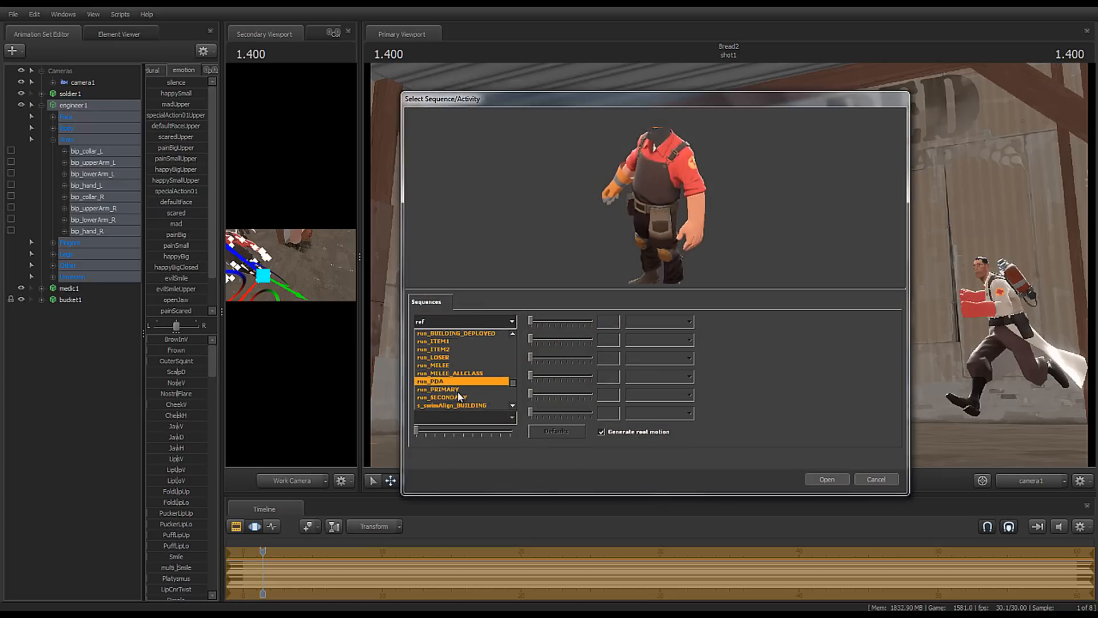
{"action": "left_click", "coordinate": [452, 365]}
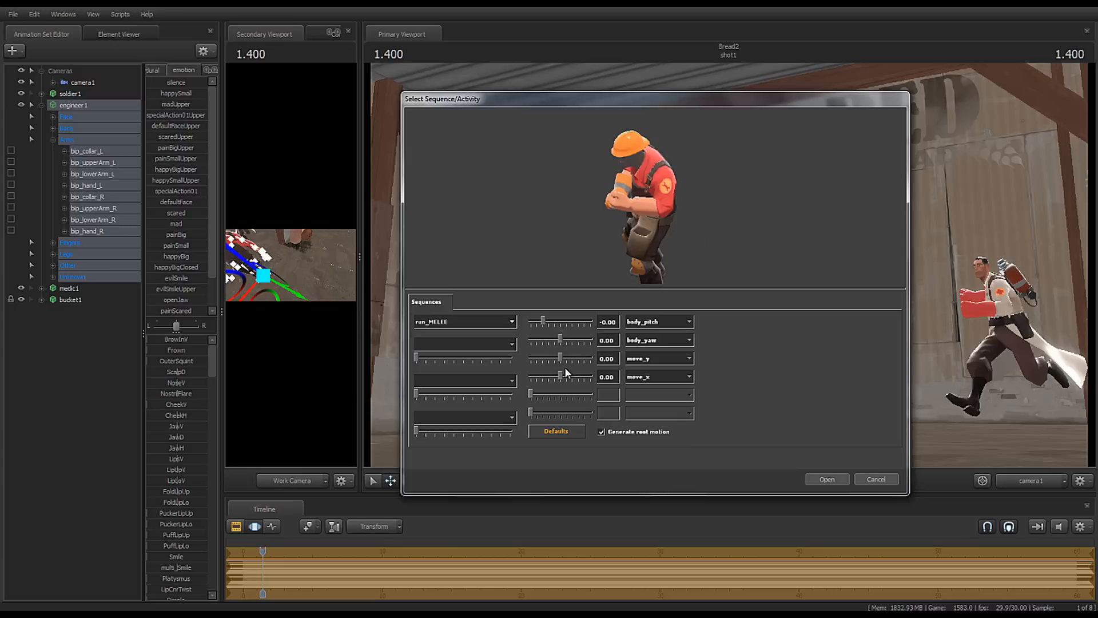
{"action": "left_click_drag", "start_coordinate": [560, 376], "coordinate": [673, 377]}
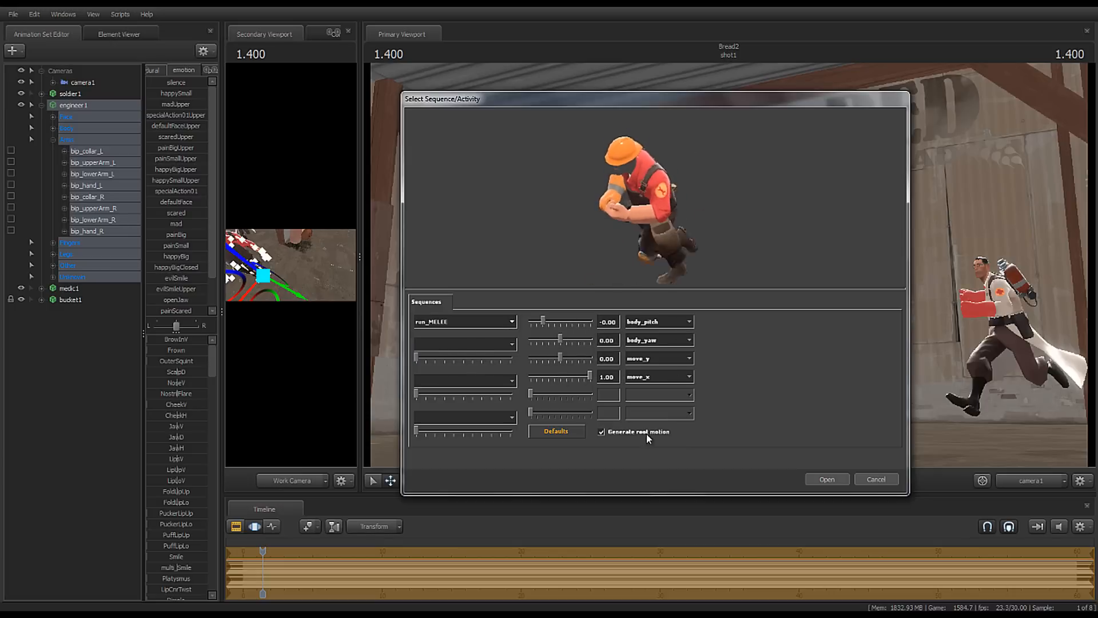
{"action": "left_click", "coordinate": [601, 431]}
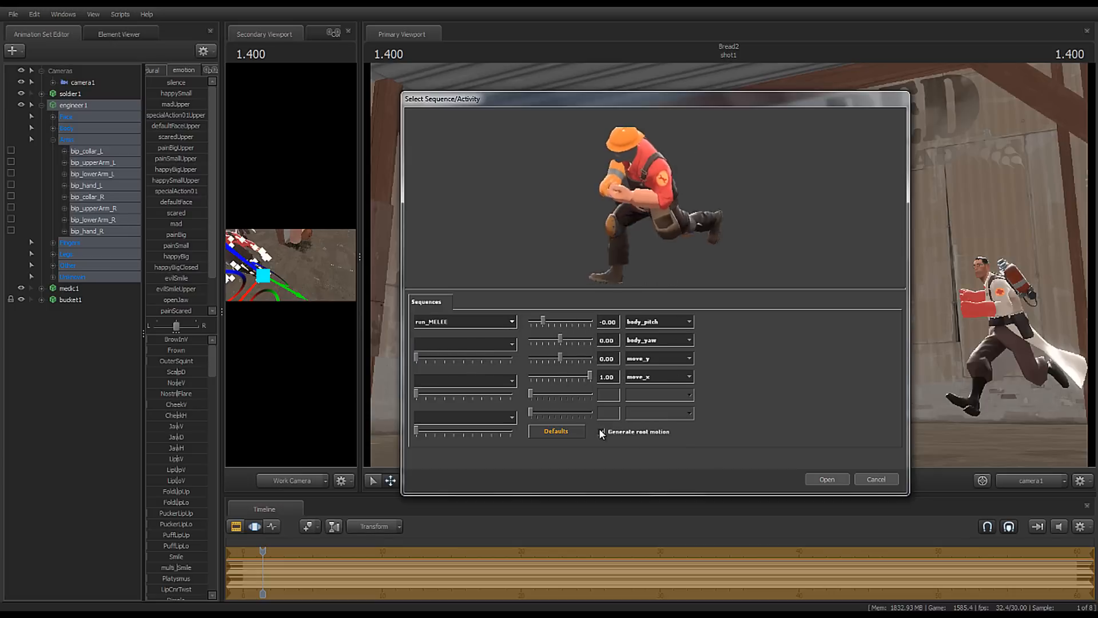
Step: Layer AttackSwim_MELEE at full weight over the run sequence and import the combination onto engineer1
{"action": "left_click", "coordinate": [424, 347]}
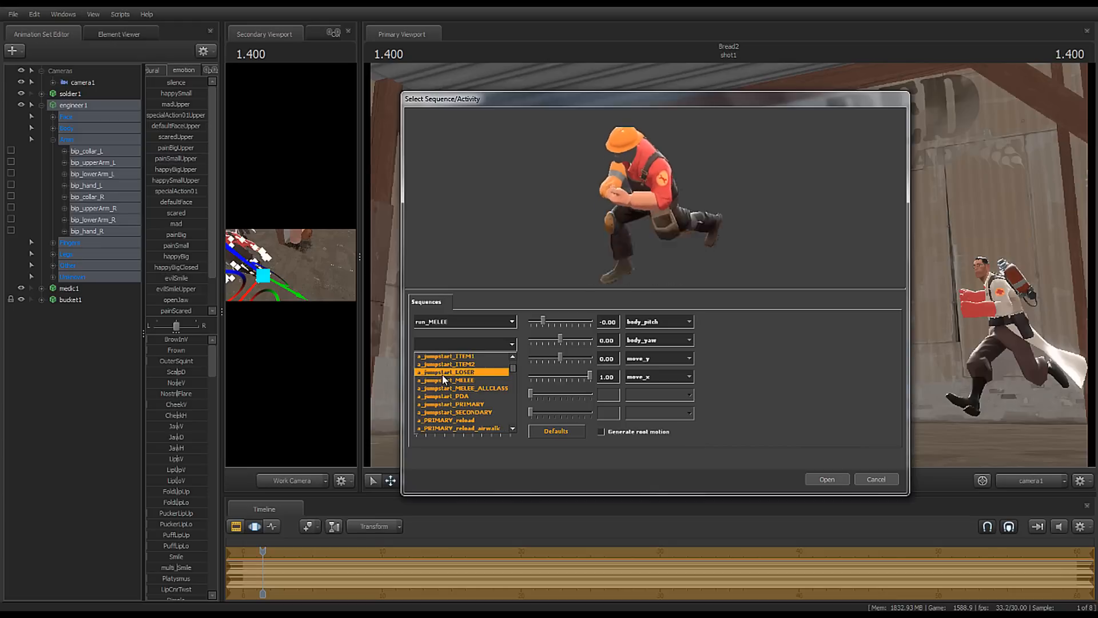
{"action": "scroll", "coordinate": [446, 382], "scroll_direction": "down", "scroll_amount": 4}
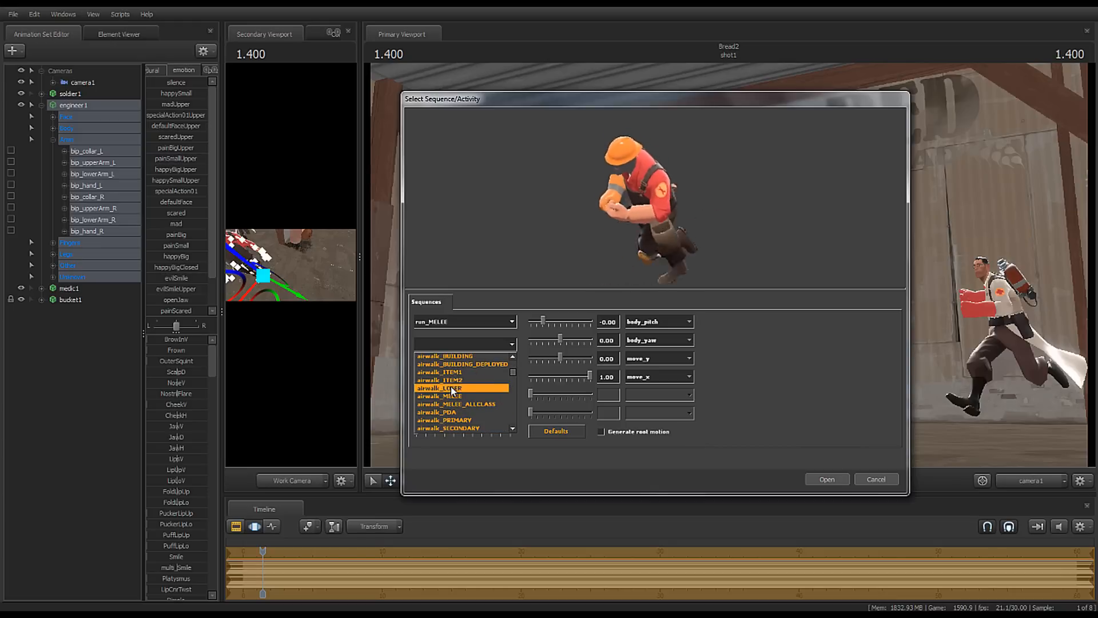
{"action": "scroll", "coordinate": [458, 397], "scroll_direction": "down", "scroll_amount": 5}
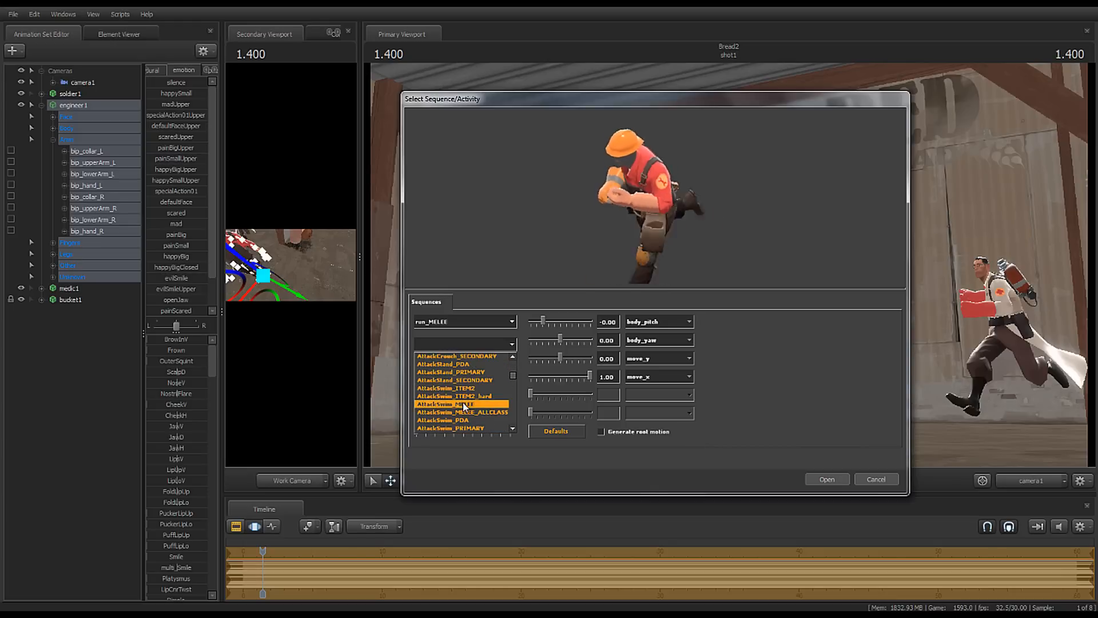
{"action": "left_click", "coordinate": [464, 404]}
{"action": "left_click_drag", "start_coordinate": [422, 358], "coordinate": [535, 357]}
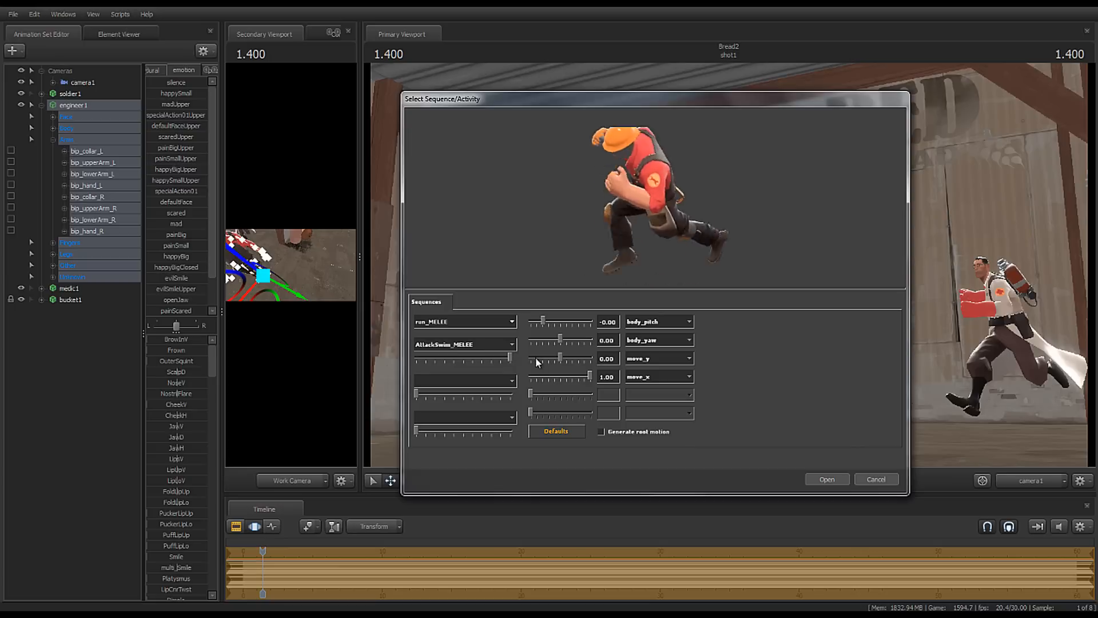
{"action": "left_click", "coordinate": [822, 482]}
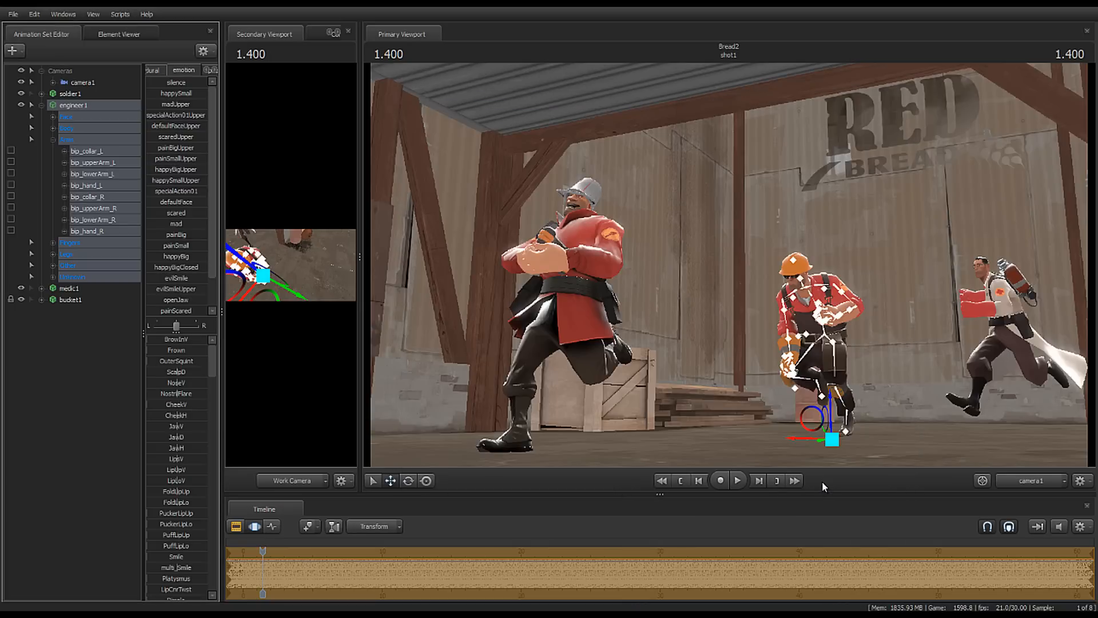
Step: Play the engineer's imported motion, stop at 2.033, and hold that pose across the shot with a procedural preset
{"action": "key", "text": "space"}
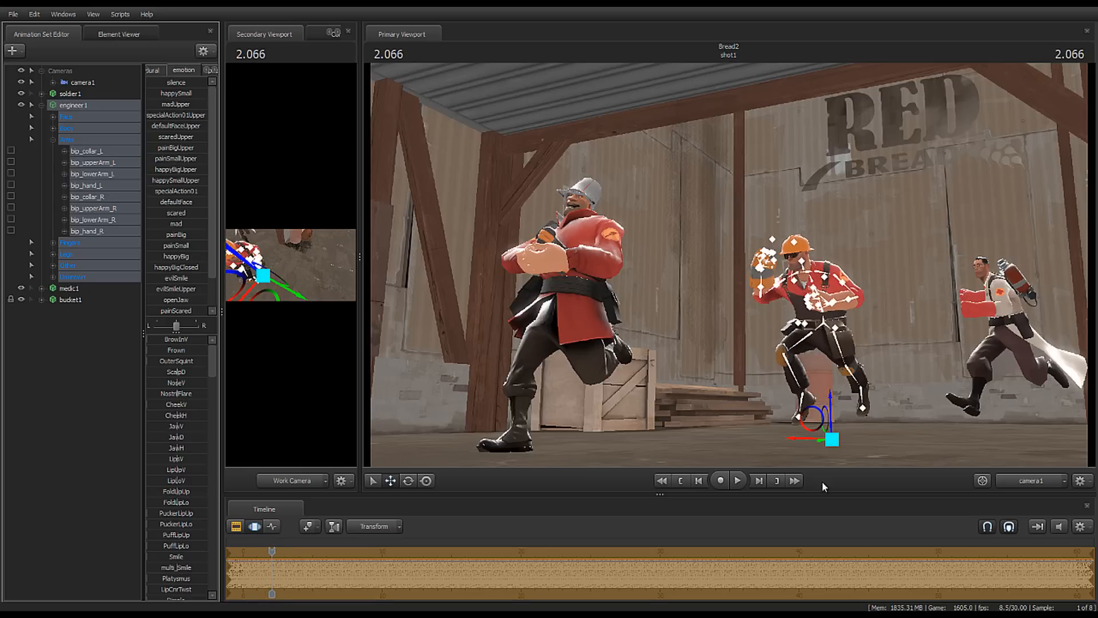
{"action": "key", "text": "Left"}
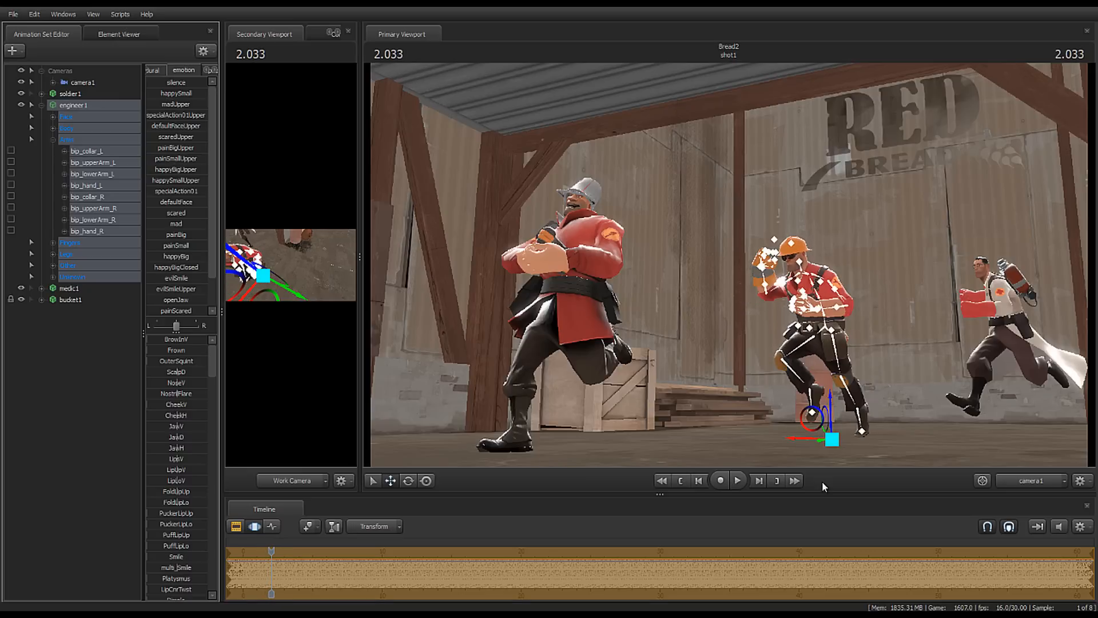
{"action": "left_click", "coordinate": [157, 69]}
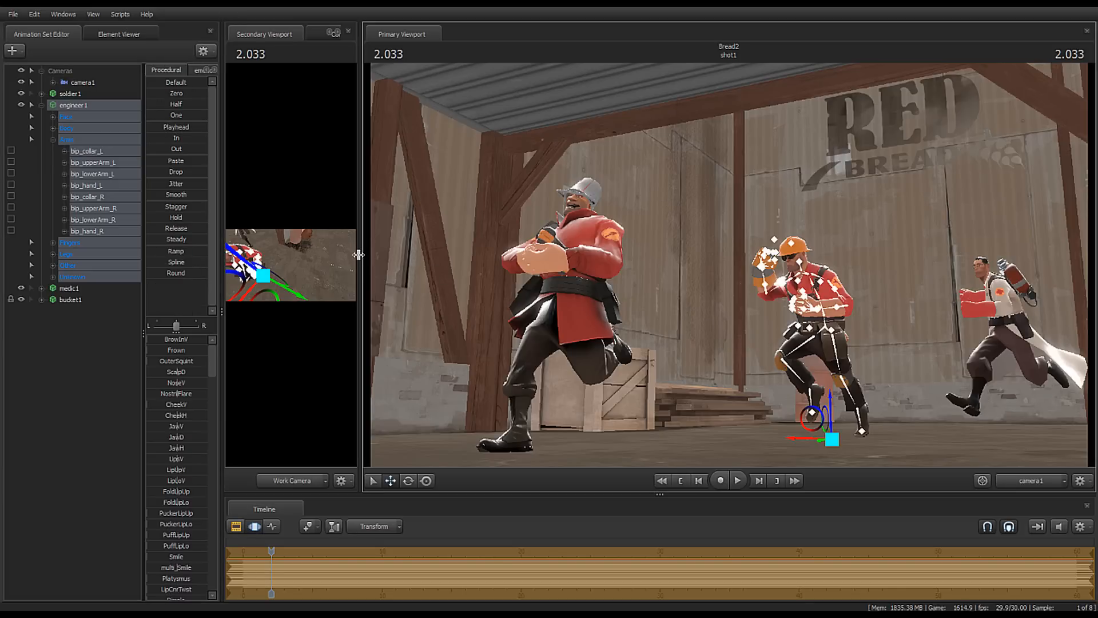
Step: Rotate the engineer's bip_upperArm_R slightly and swing bip_lowerArm_R outward, away from the head, in the enlarged Work Camera view
{"action": "left_click_drag", "start_coordinate": [363, 261], "coordinate": [709, 257]}
{"action": "left_click_drag", "start_coordinate": [465, 264], "coordinate": [426, 193]}
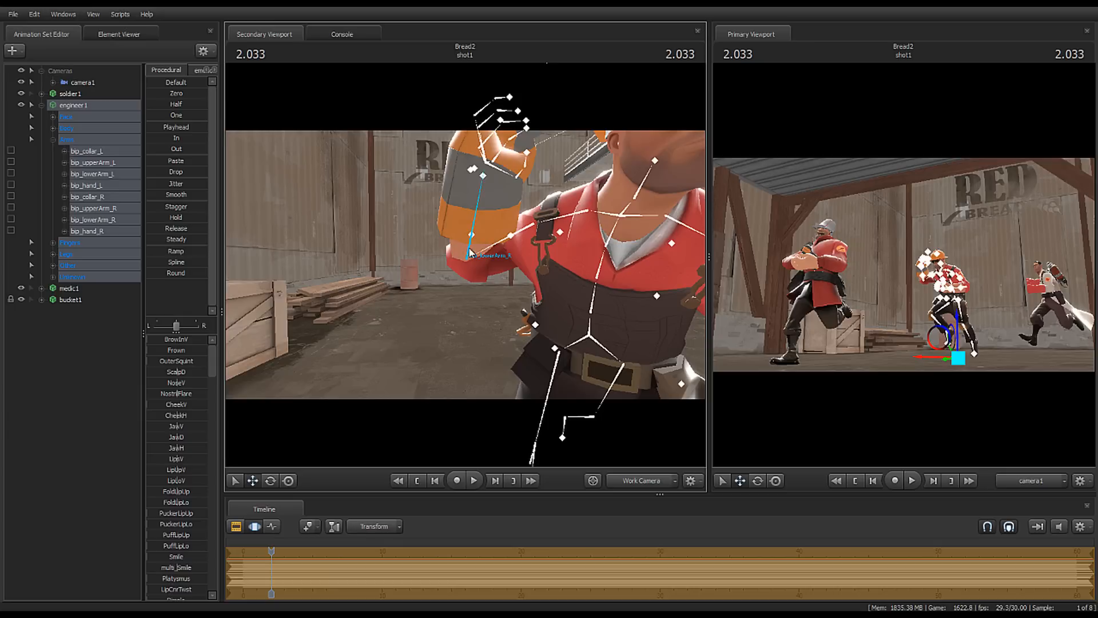
{"action": "left_click", "coordinate": [476, 234]}
{"action": "key", "text": "e"}
{"action": "left_click_drag", "start_coordinate": [554, 241], "coordinate": [539, 253]}
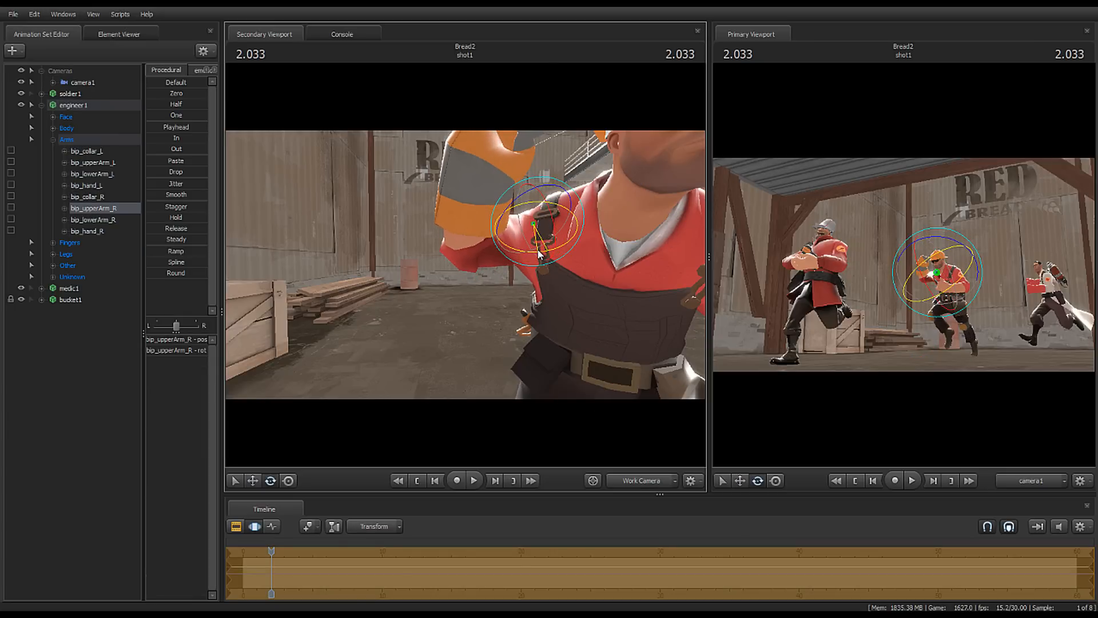
{"action": "left_click", "coordinate": [481, 199]}
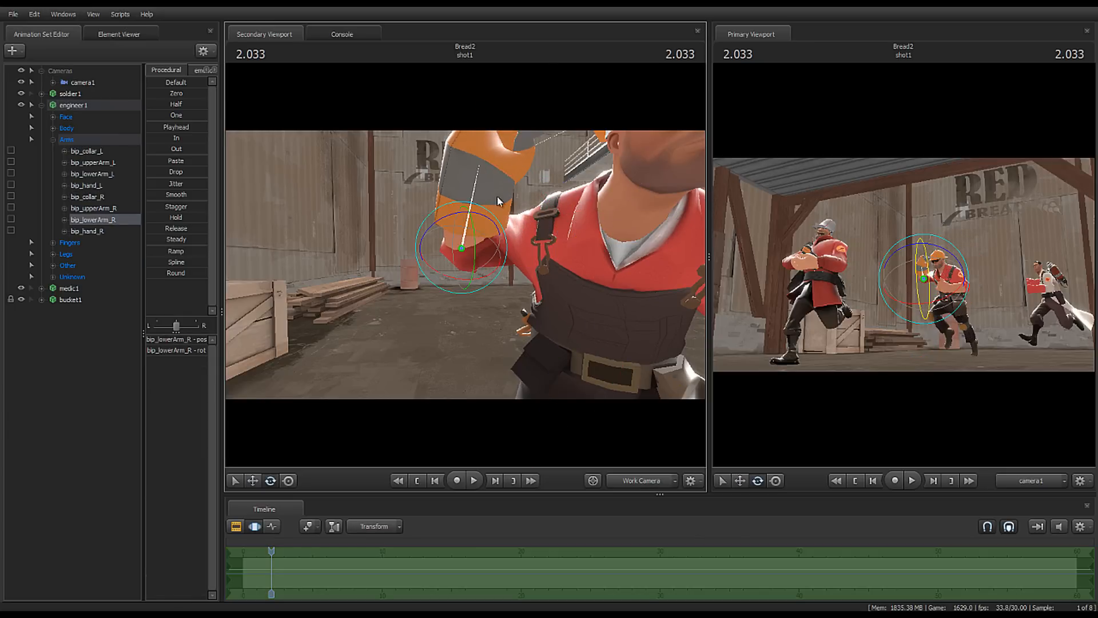
{"action": "left_click_drag", "start_coordinate": [497, 234], "coordinate": [486, 225]}
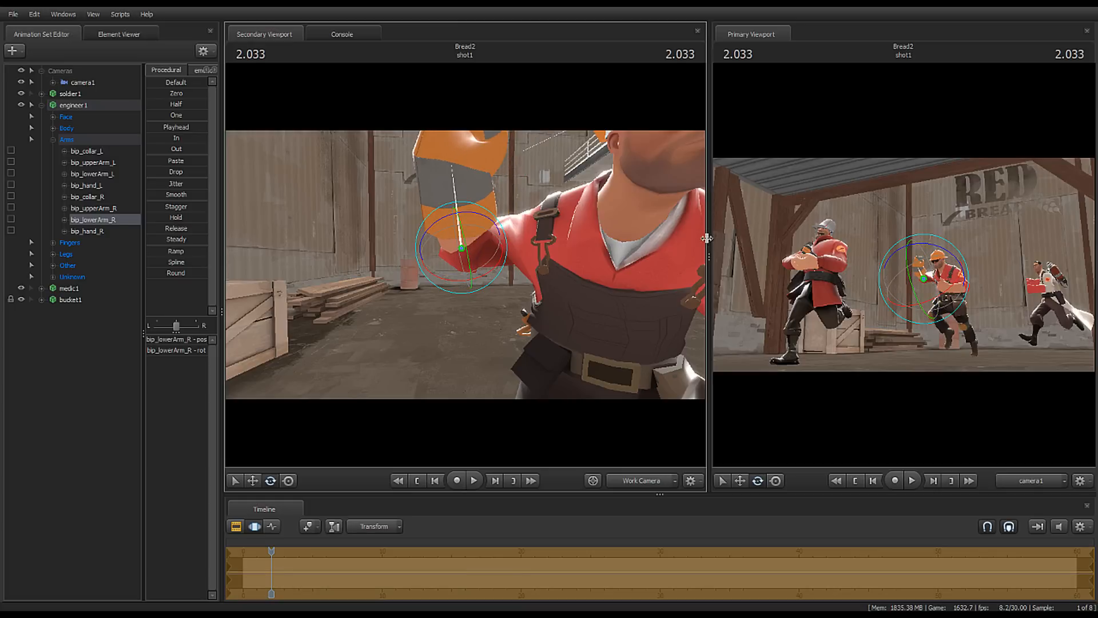
Step: Enlarge the camera1 view and rotate the engineer's right hand (bip_hand_R) to adjust its angle in the shot
{"action": "left_click_drag", "start_coordinate": [708, 256], "coordinate": [448, 267]}
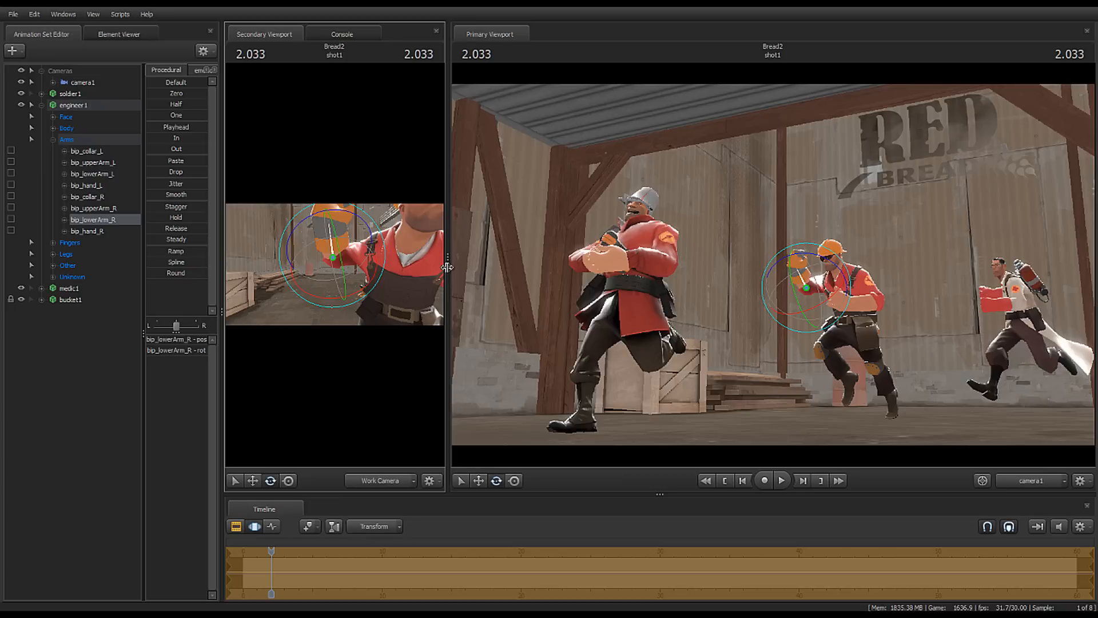
{"action": "left_click", "coordinate": [329, 218]}
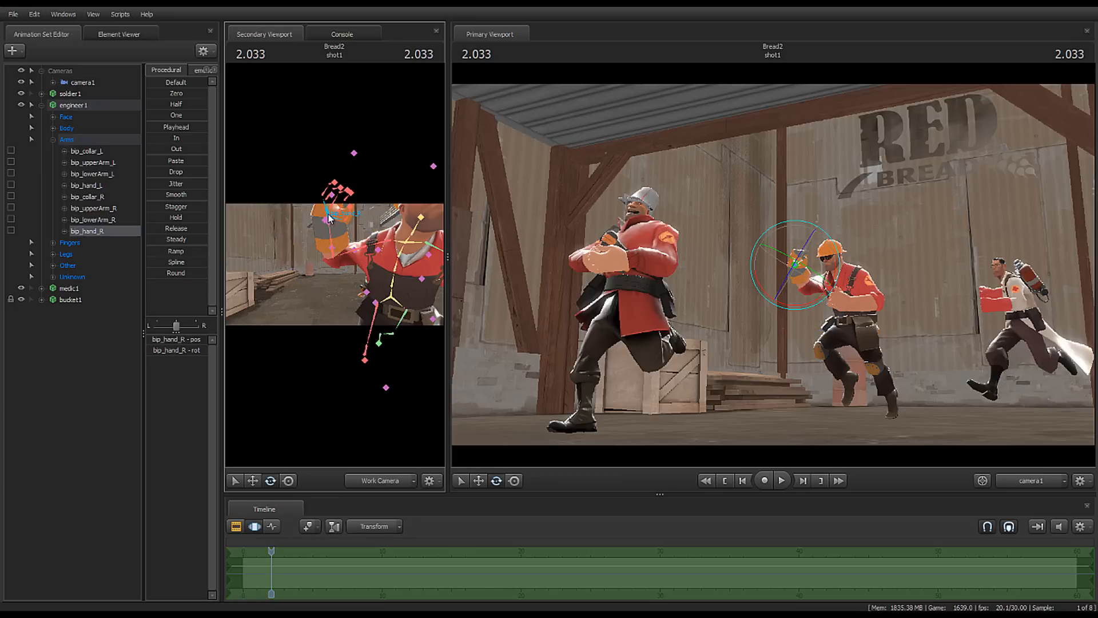
{"action": "left_click_drag", "start_coordinate": [777, 236], "coordinate": [762, 245]}
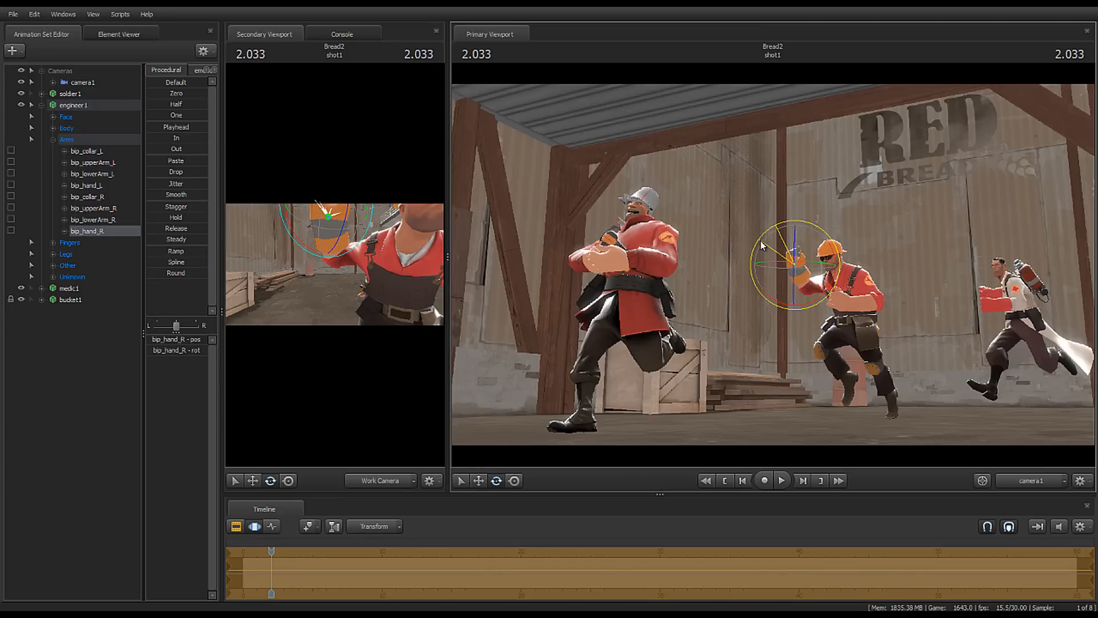
Step: Start an animation set for a new model and filter the model library for wrench
{"action": "right_click", "coordinate": [98, 409]}
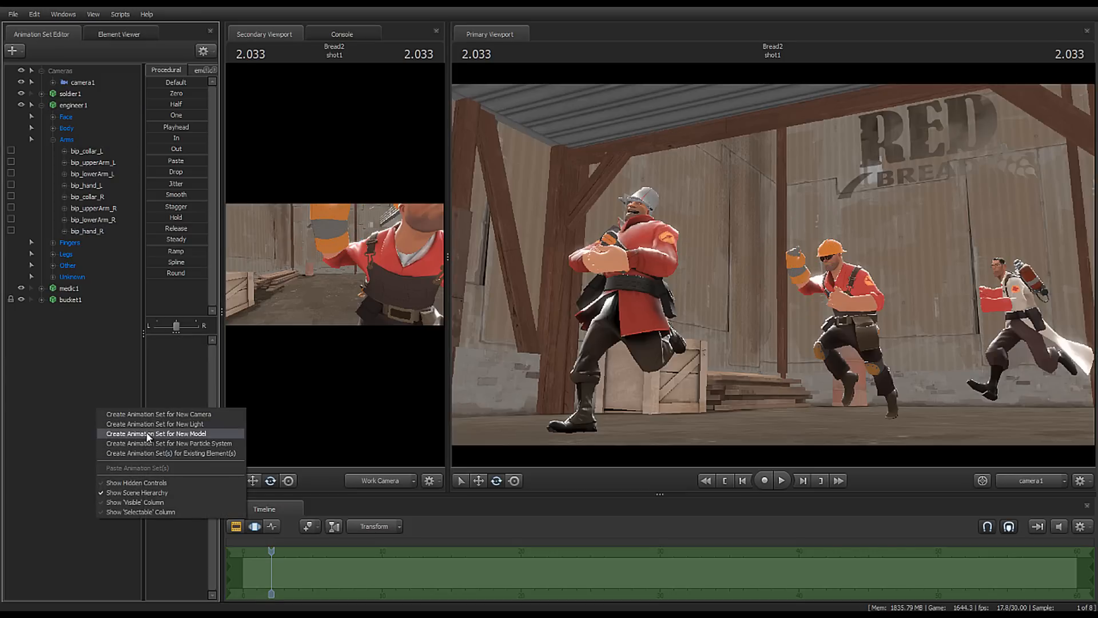
{"action": "left_click", "coordinate": [148, 434]}
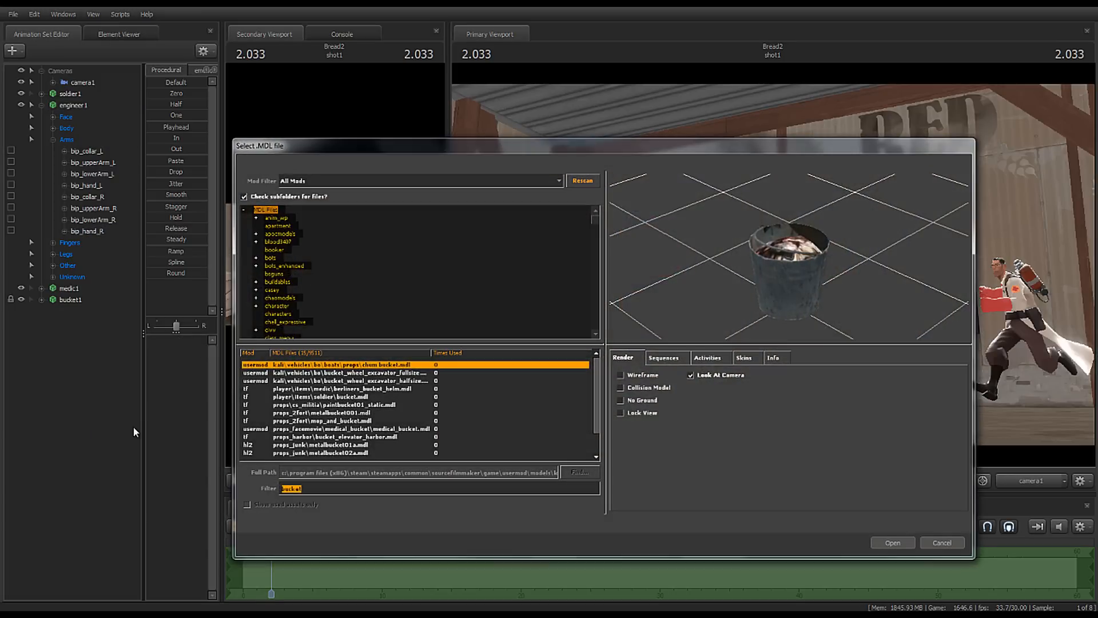
{"action": "type", "text": "wrench"}
{"action": "scroll", "coordinate": [326, 418], "scroll_direction": "down", "scroll_amount": 2}
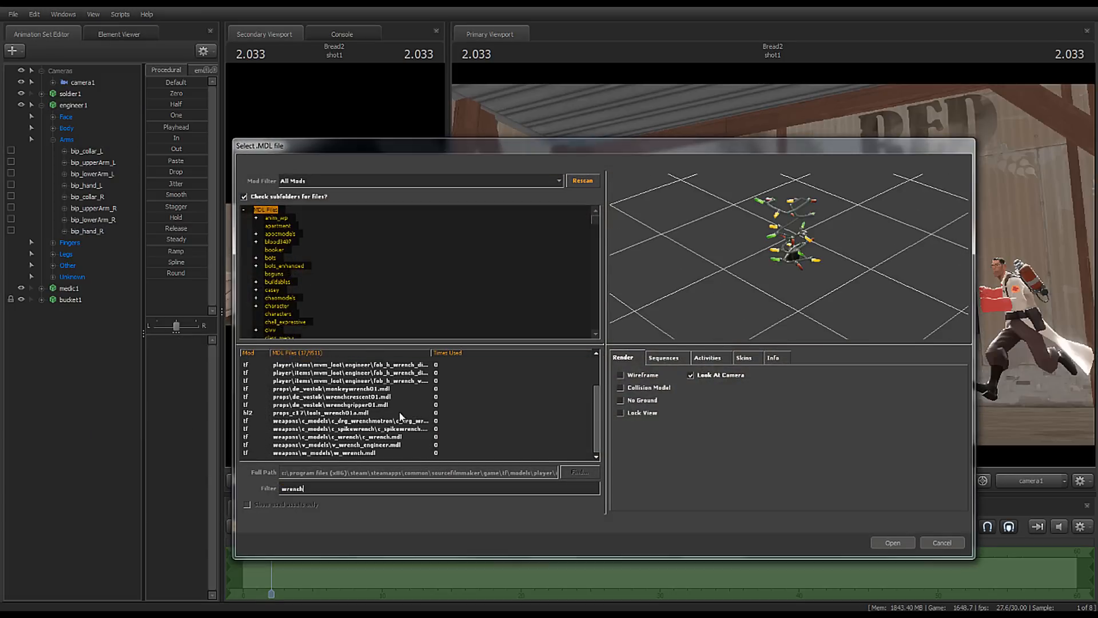
Step: Preview several of the listed wrench models and add c_spikewrench to the shot
{"action": "left_click", "coordinate": [338, 453]}
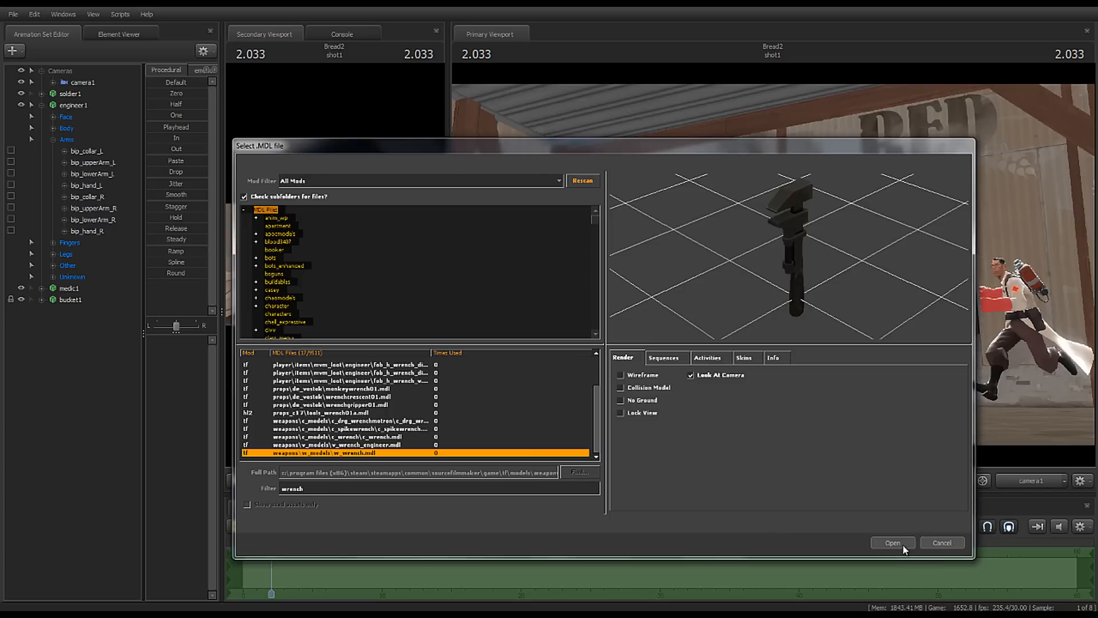
{"action": "left_click", "coordinate": [370, 446]}
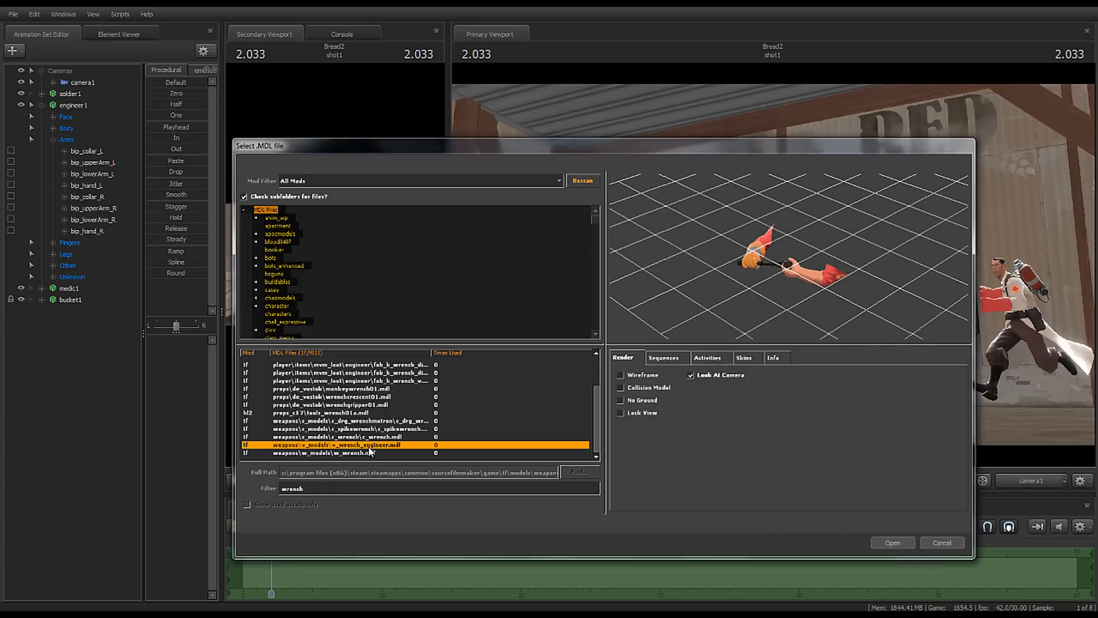
{"action": "left_click", "coordinate": [344, 413]}
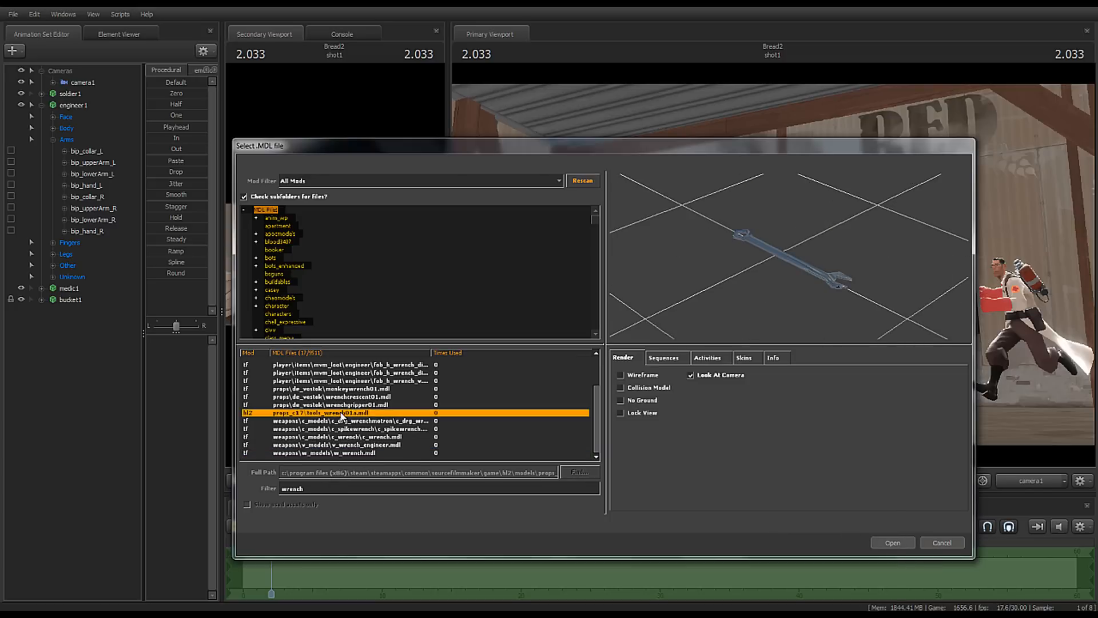
{"action": "left_click", "coordinate": [423, 405]}
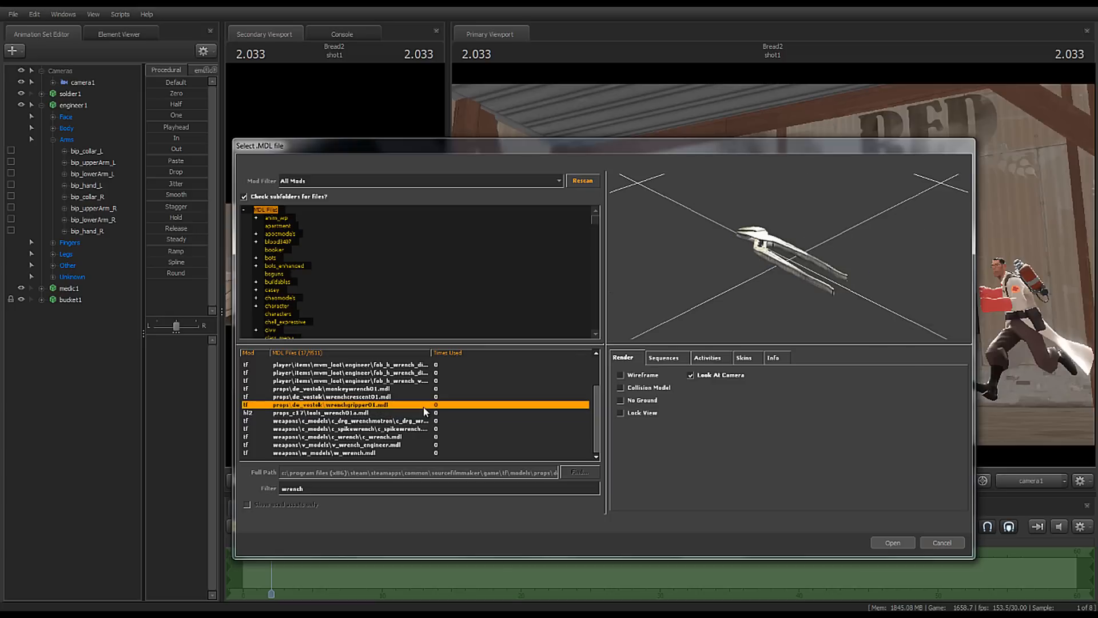
{"action": "key", "text": "Down"}
{"action": "key", "text": "Down"}
{"action": "key", "text": "Down"}
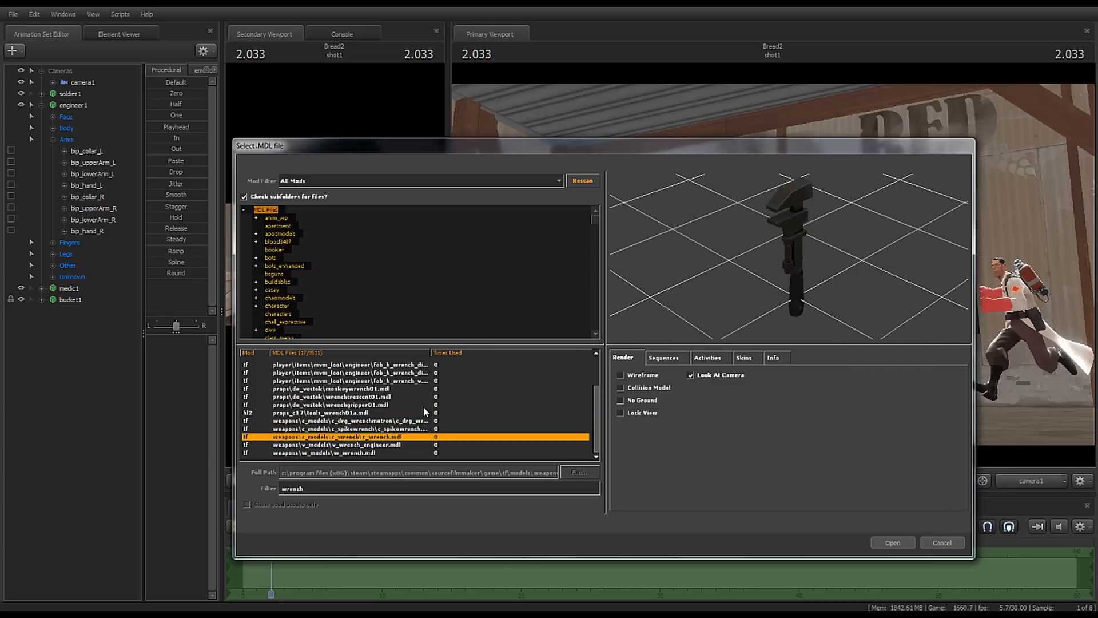
{"action": "key", "text": "Up"}
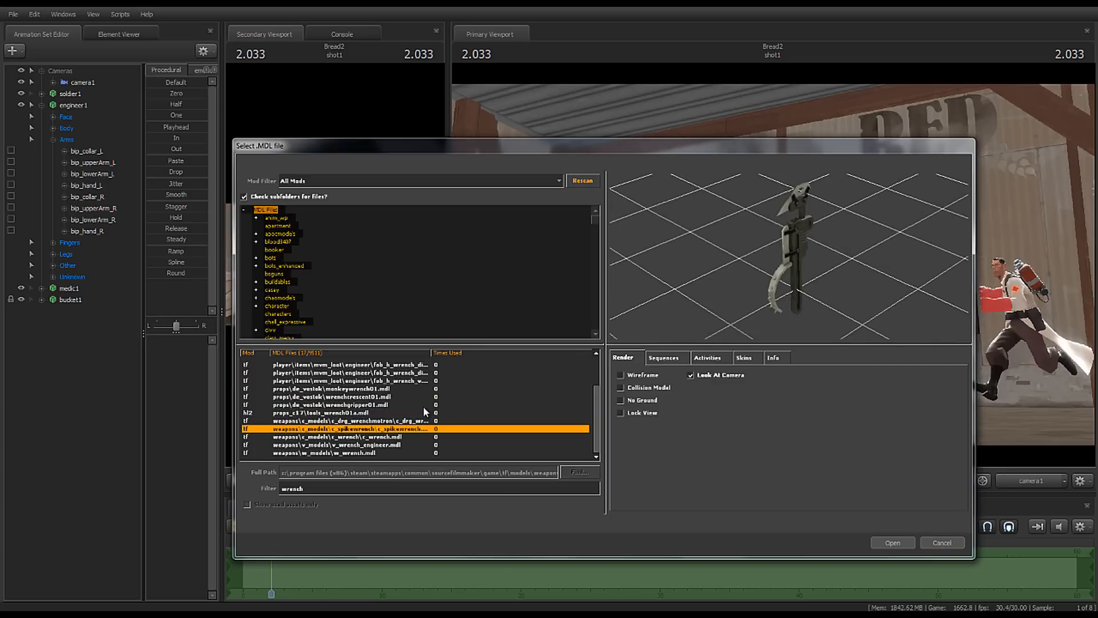
{"action": "key", "text": "Return"}
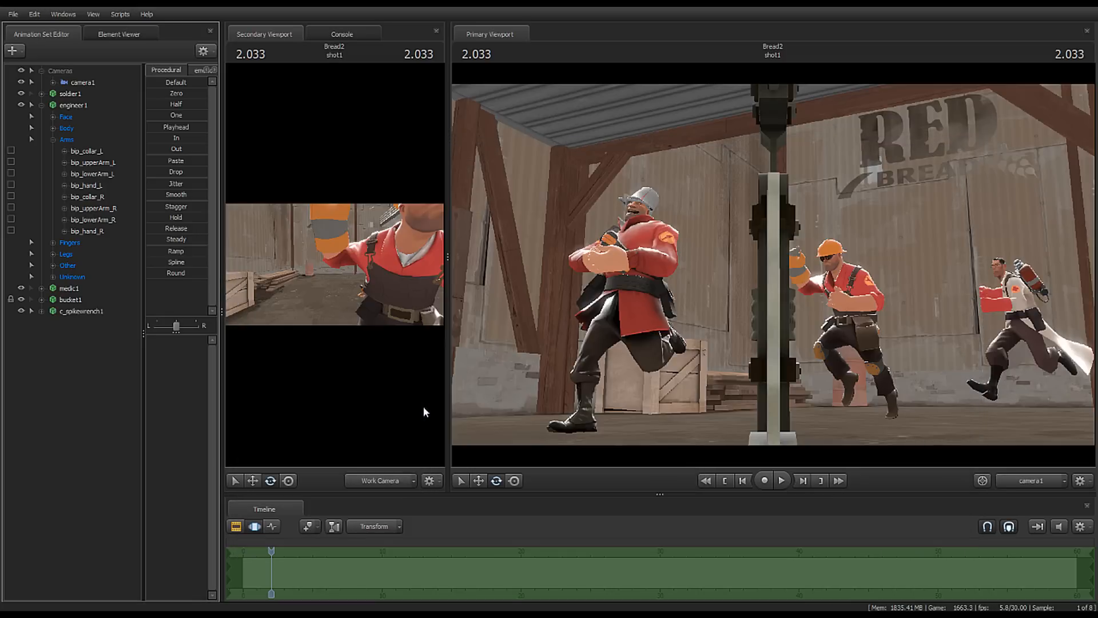
Step: Lock the c_spikewrench weapon_bone to the engineer's weapon_bone
{"action": "left_click", "coordinate": [42, 310]}
{"action": "left_click", "coordinate": [54, 346]}
{"action": "left_click", "coordinate": [53, 140]}
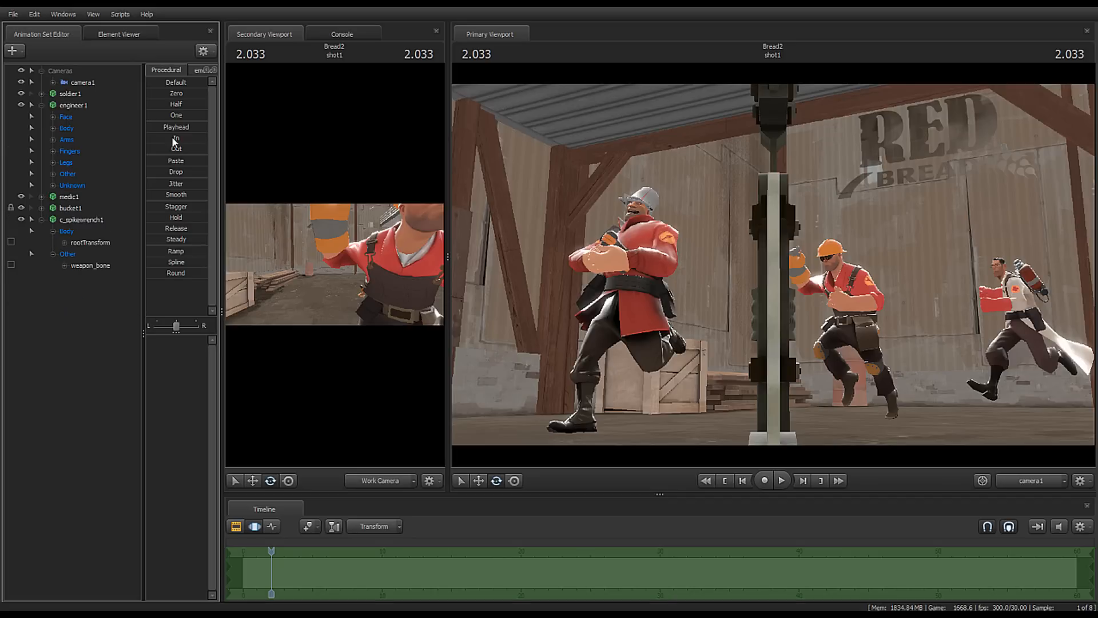
{"action": "left_click", "coordinate": [55, 174]}
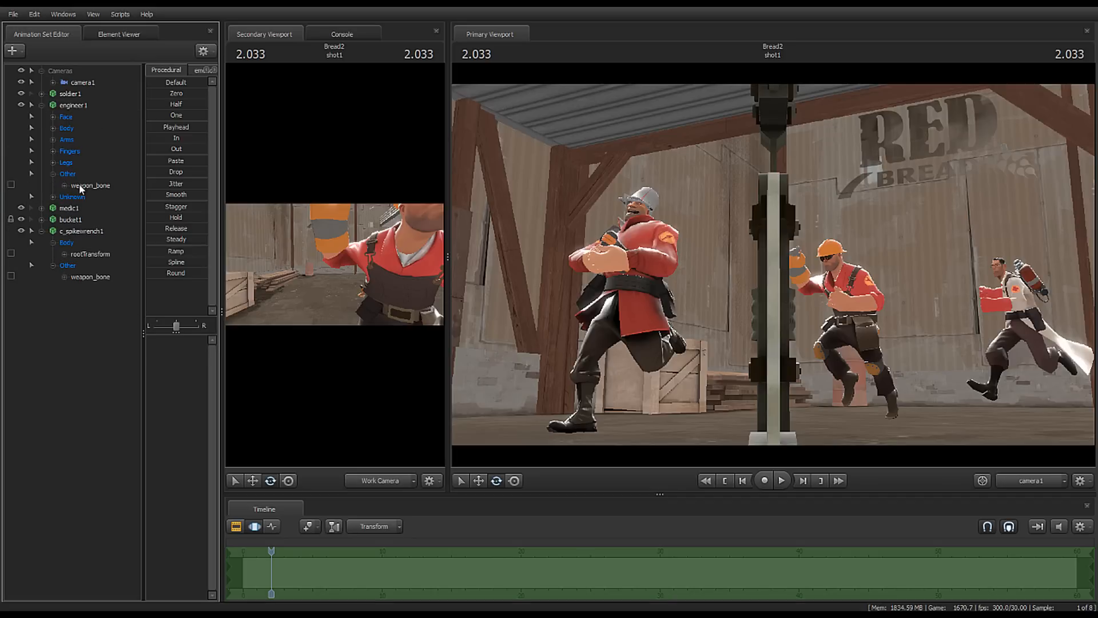
{"action": "left_click_drag", "start_coordinate": [79, 184], "coordinate": [84, 277]}
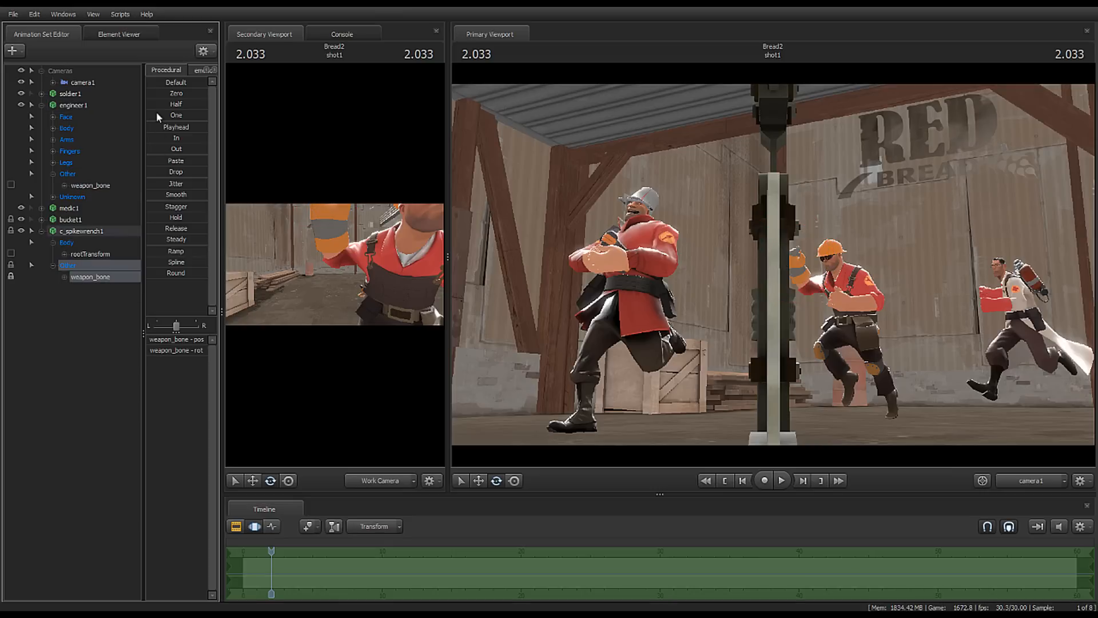
Step: Apply the Zero preset fully to the wrench's weapon_bone to snap it into the engineer's hand
{"action": "left_click_drag", "start_coordinate": [161, 93], "coordinate": [208, 96]}
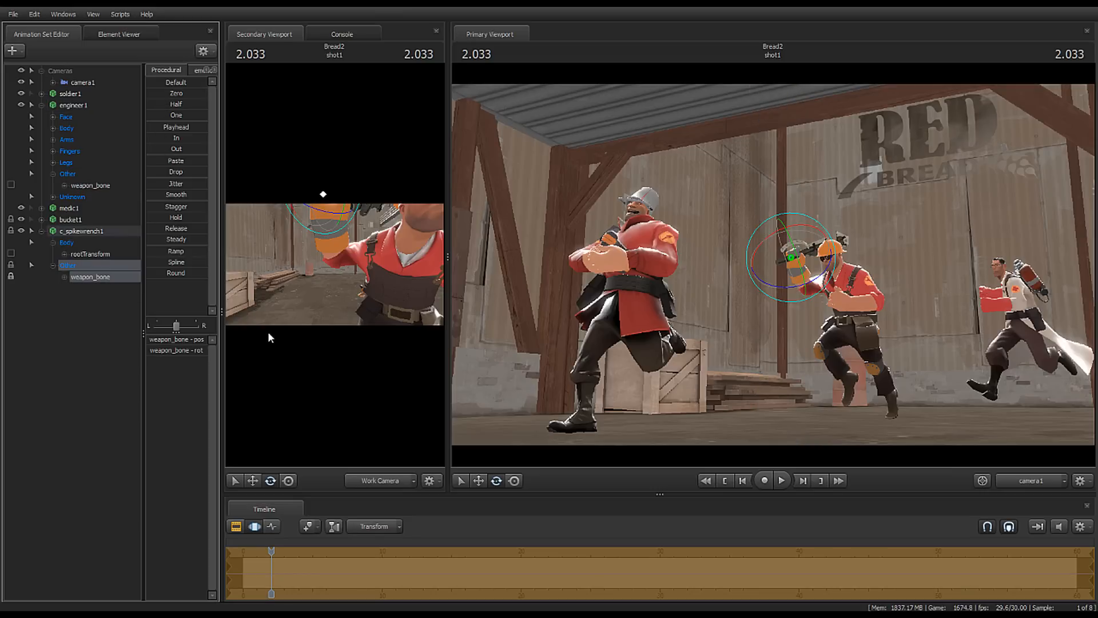
{"action": "left_click", "coordinate": [47, 495]}
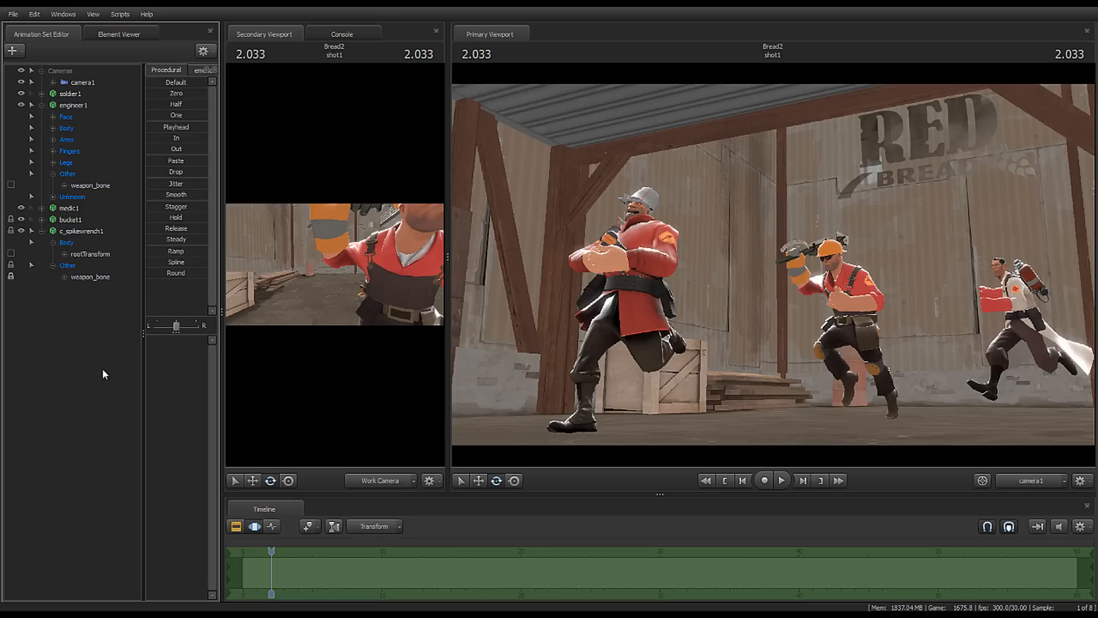
{"action": "left_click", "coordinate": [41, 231]}
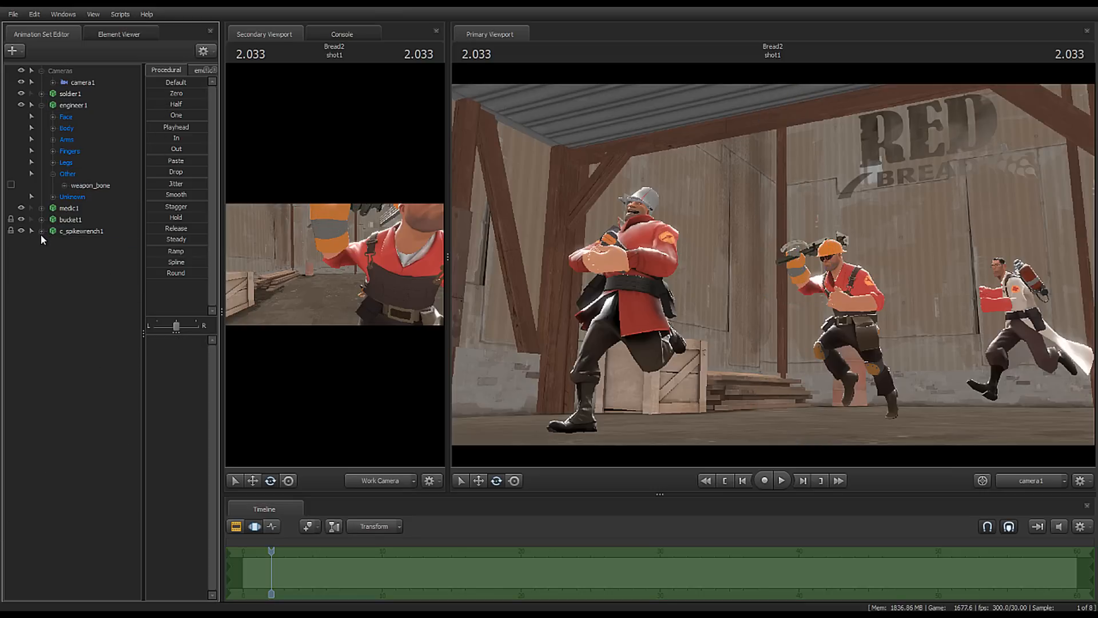
Step: Apply the mad emotion preset to the engineer's face and inspect the expression up close in the Work Camera view
{"action": "left_click", "coordinate": [68, 116]}
{"action": "left_click", "coordinate": [198, 69]}
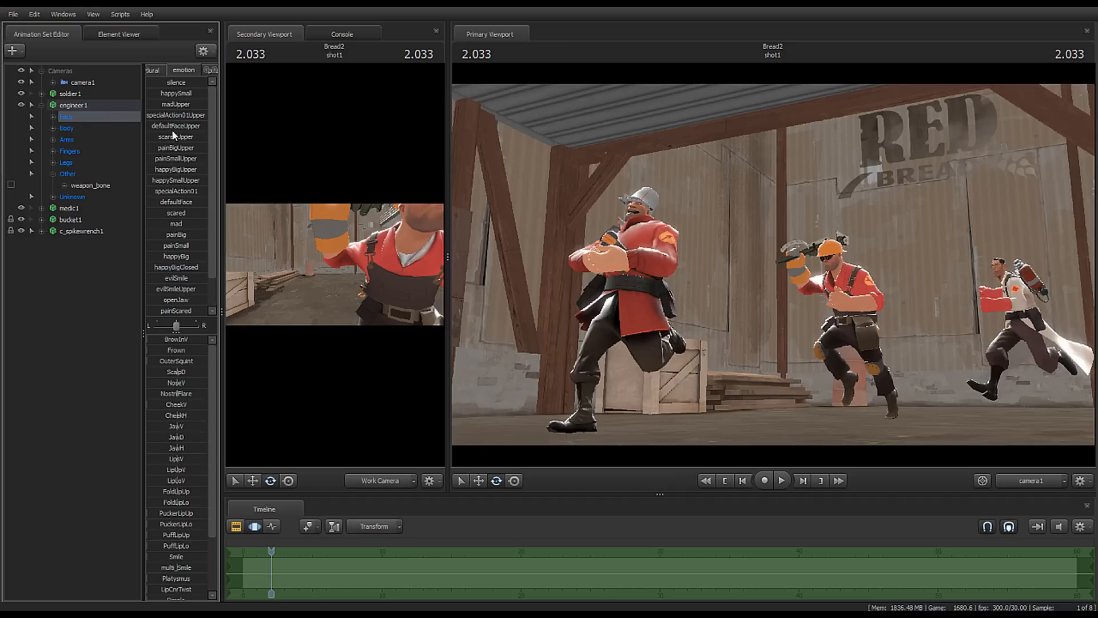
{"action": "left_click", "coordinate": [176, 224]}
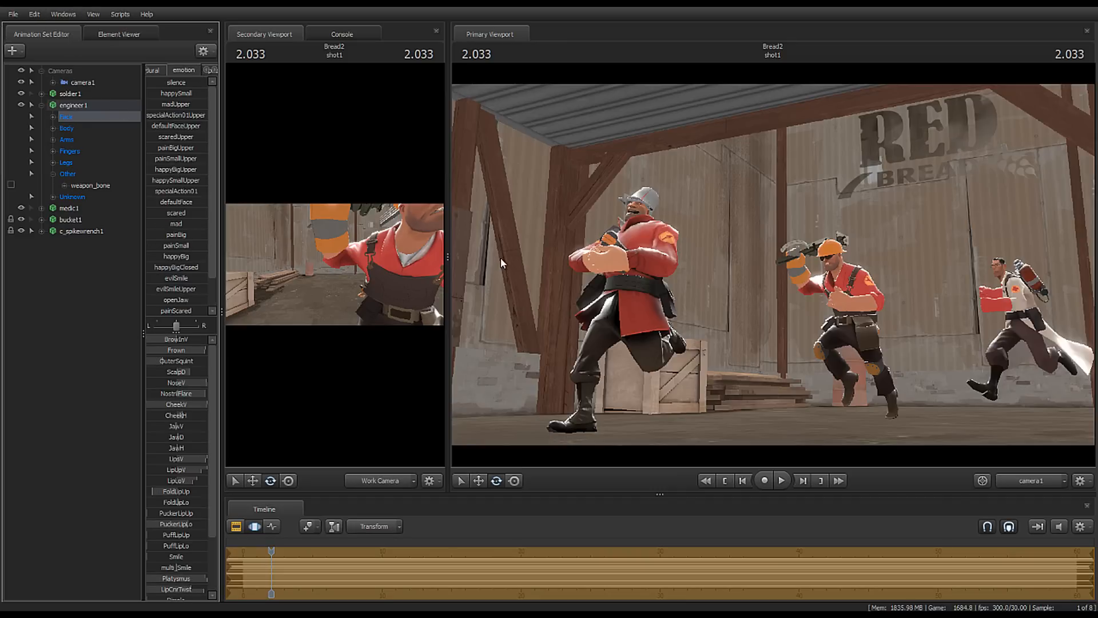
{"action": "left_click_drag", "start_coordinate": [448, 258], "coordinate": [766, 268]}
{"action": "left_click_drag", "start_coordinate": [572, 264], "coordinate": [655, 221]}
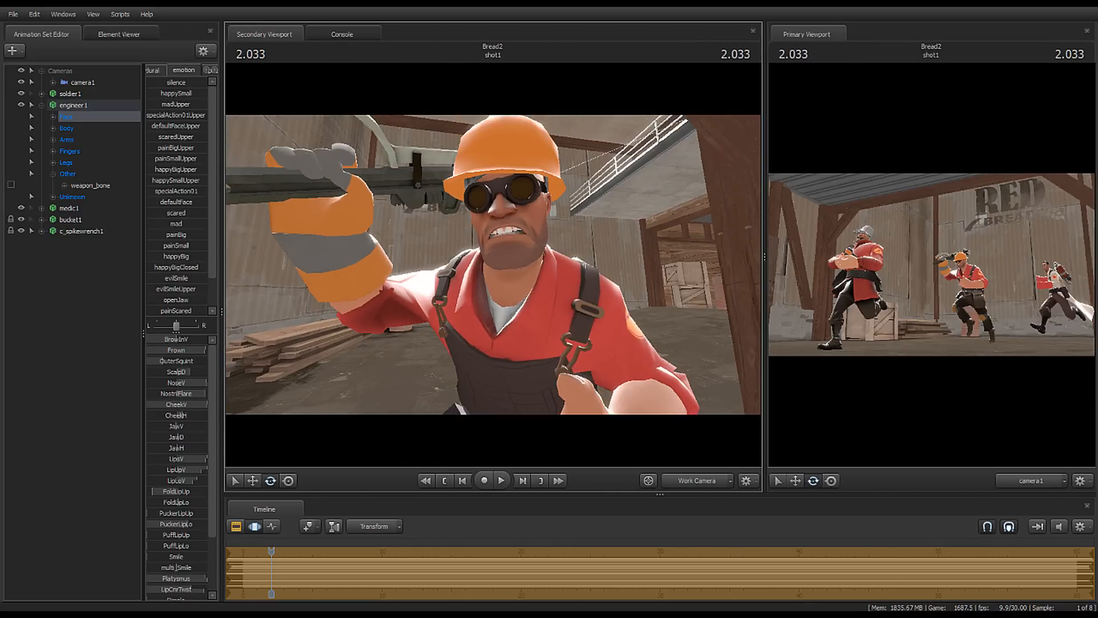
{"action": "left_click", "coordinate": [14, 373]}
{"action": "left_click", "coordinate": [32, 105]}
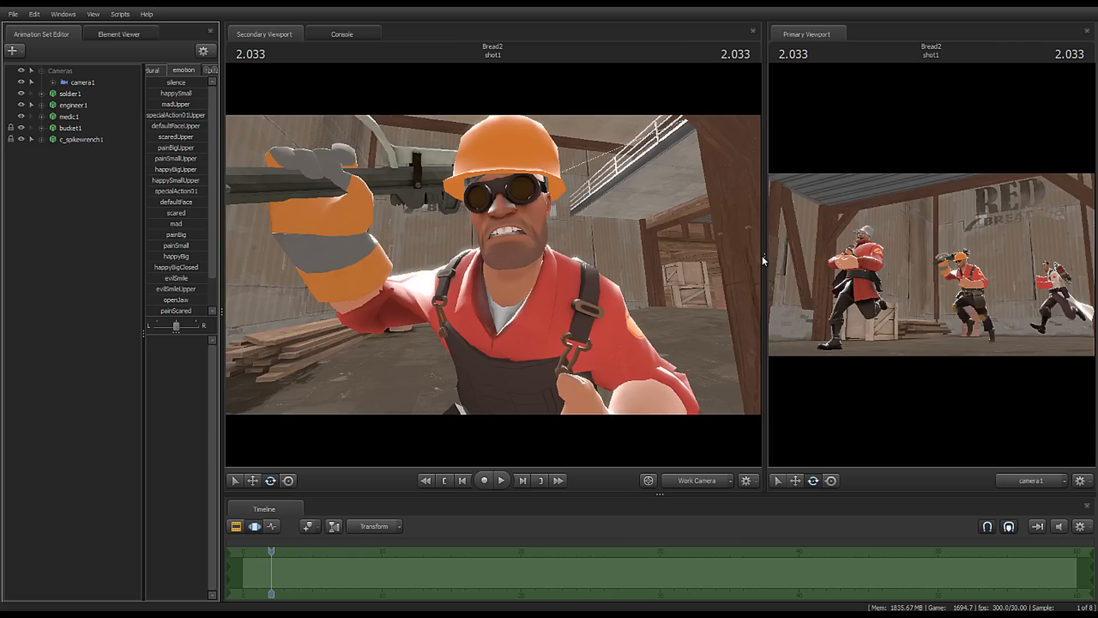
Step: Rotate the whole engineer slightly about his vertical axis in the enlarged camera1 view
{"action": "left_click_drag", "start_coordinate": [764, 256], "coordinate": [475, 264]}
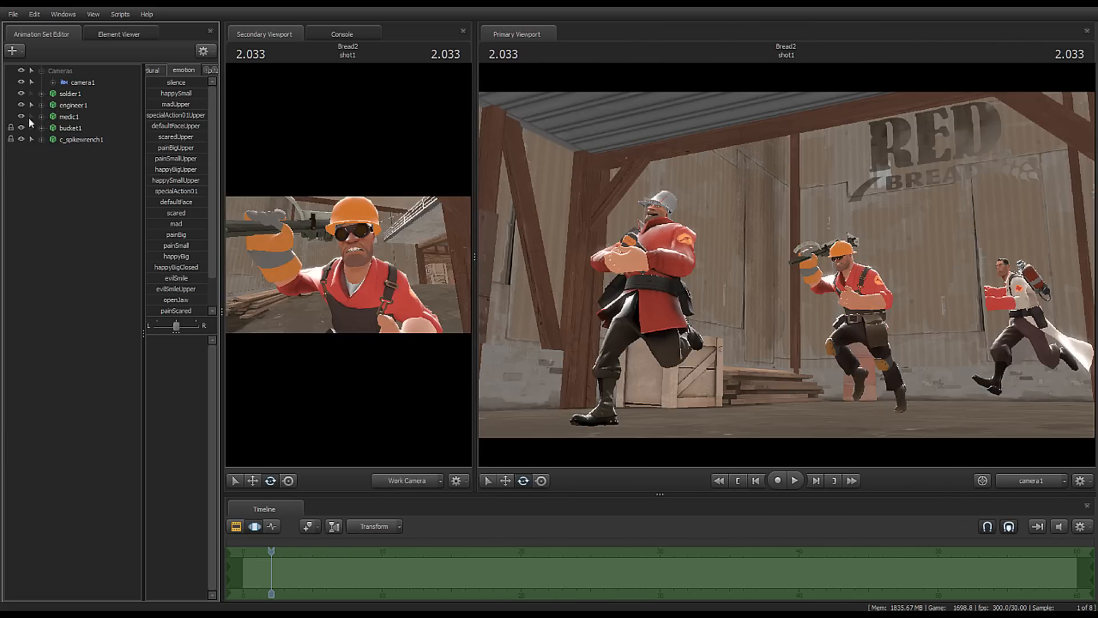
{"action": "left_click", "coordinate": [66, 107]}
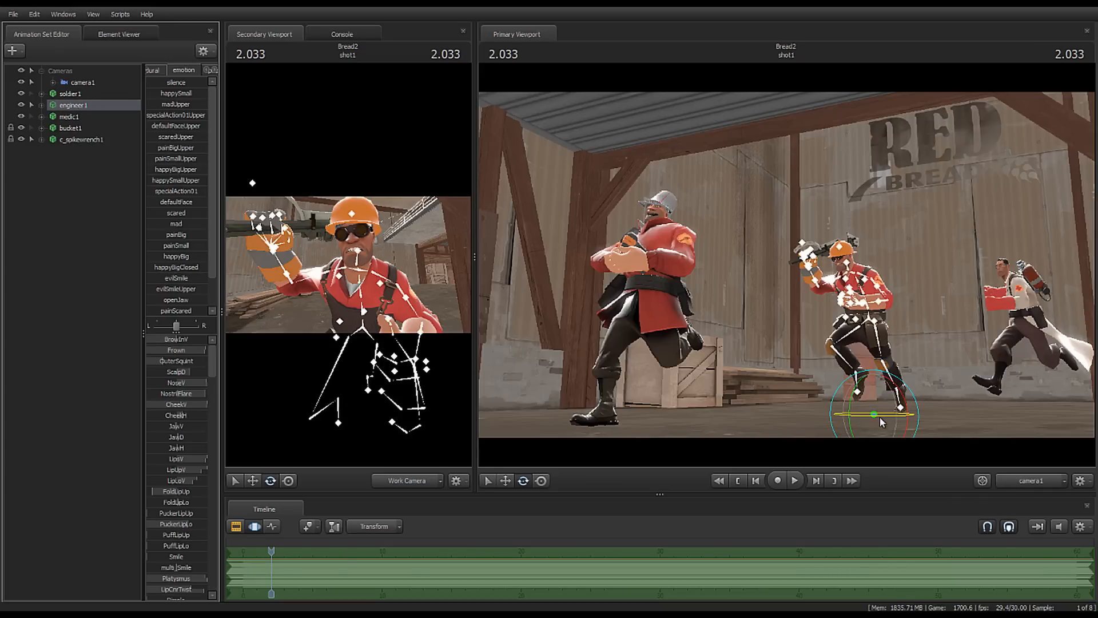
{"action": "left_click_drag", "start_coordinate": [879, 416], "coordinate": [886, 421]}
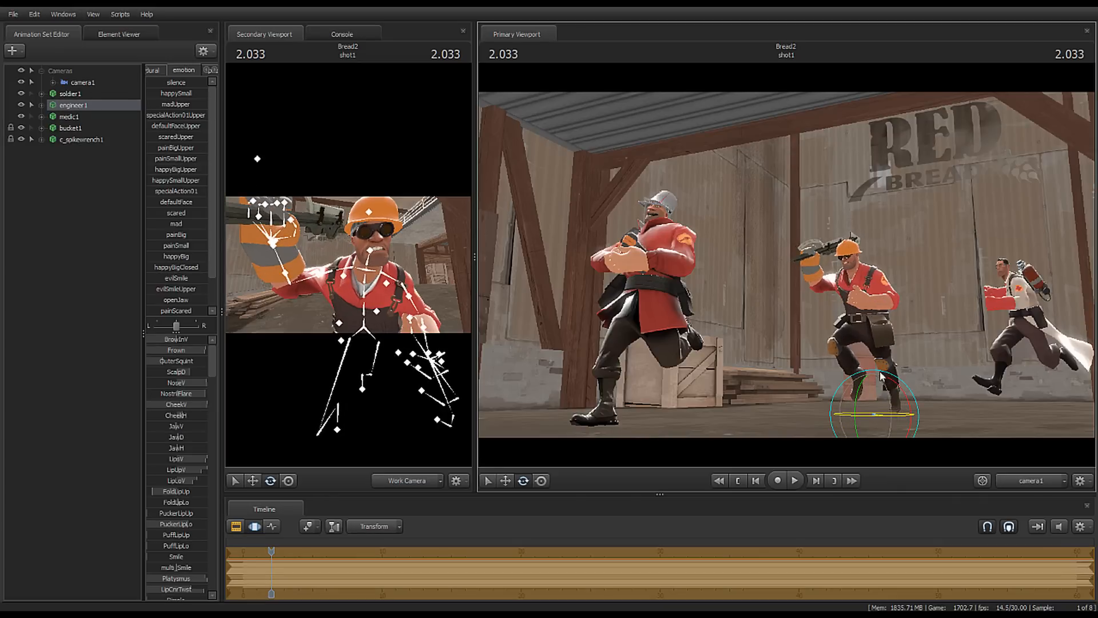
Step: Rotate the engineer's neck (bip_neck) to turn and tilt his head, then fine-tune its angle
{"action": "left_click", "coordinate": [852, 266]}
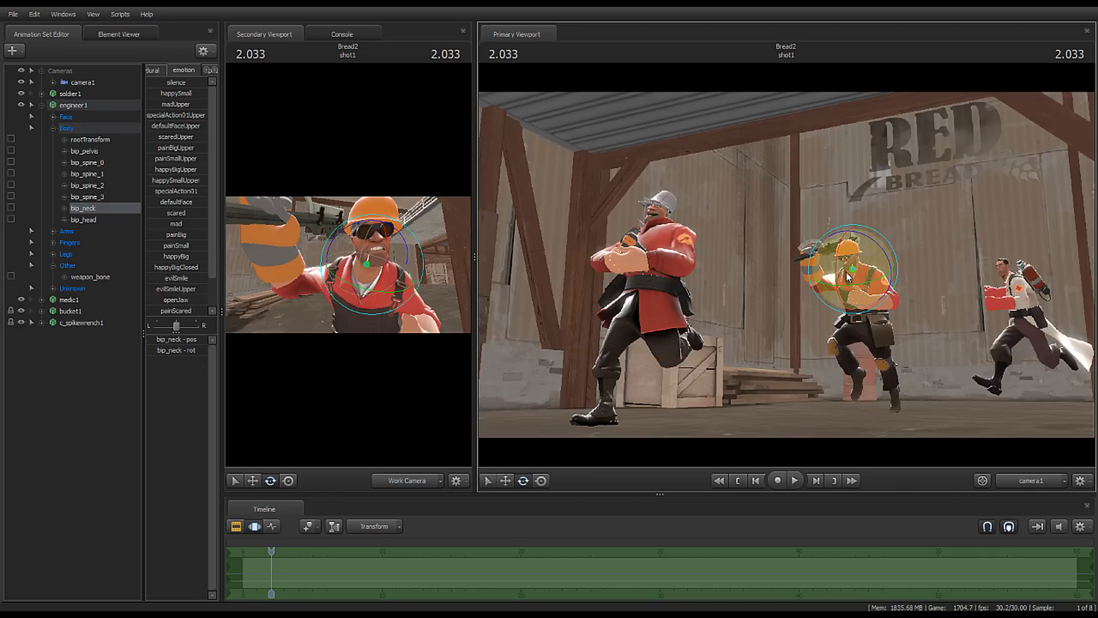
{"action": "left_click_drag", "start_coordinate": [852, 267], "coordinate": [852, 267]}
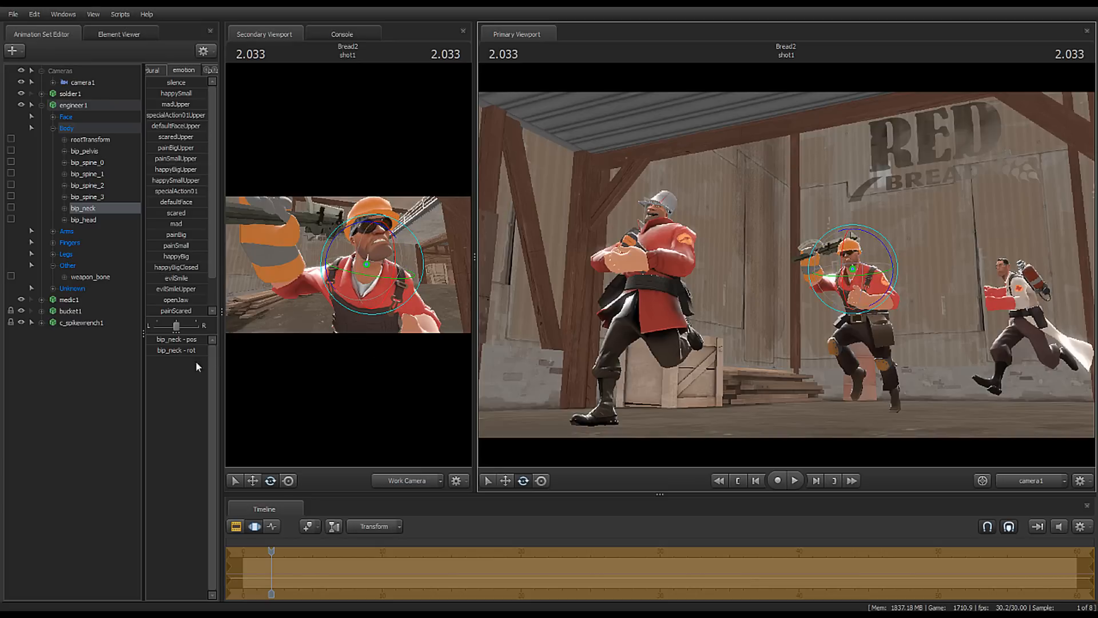
{"action": "left_click", "coordinate": [113, 384]}
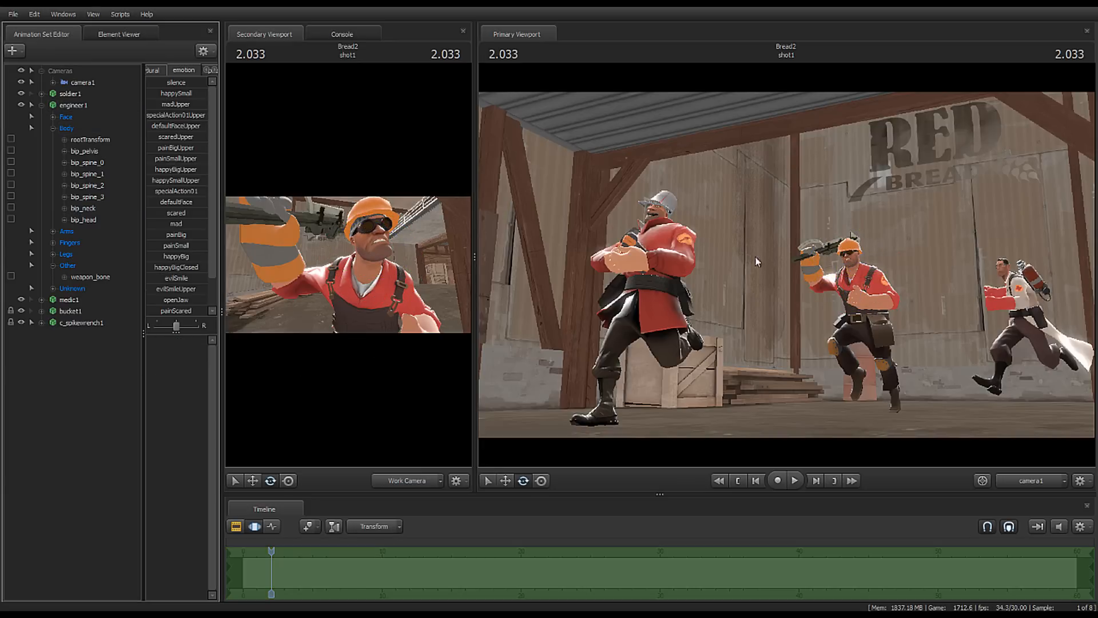
{"action": "mouse_move", "coordinate": [372, 261]}
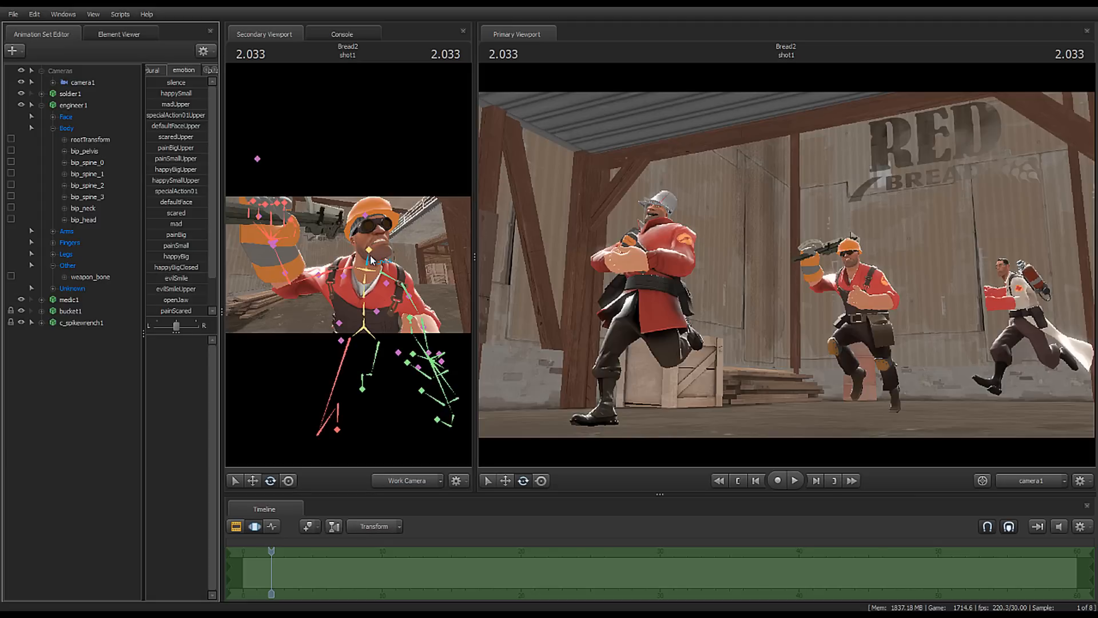
{"action": "left_click", "coordinate": [868, 269]}
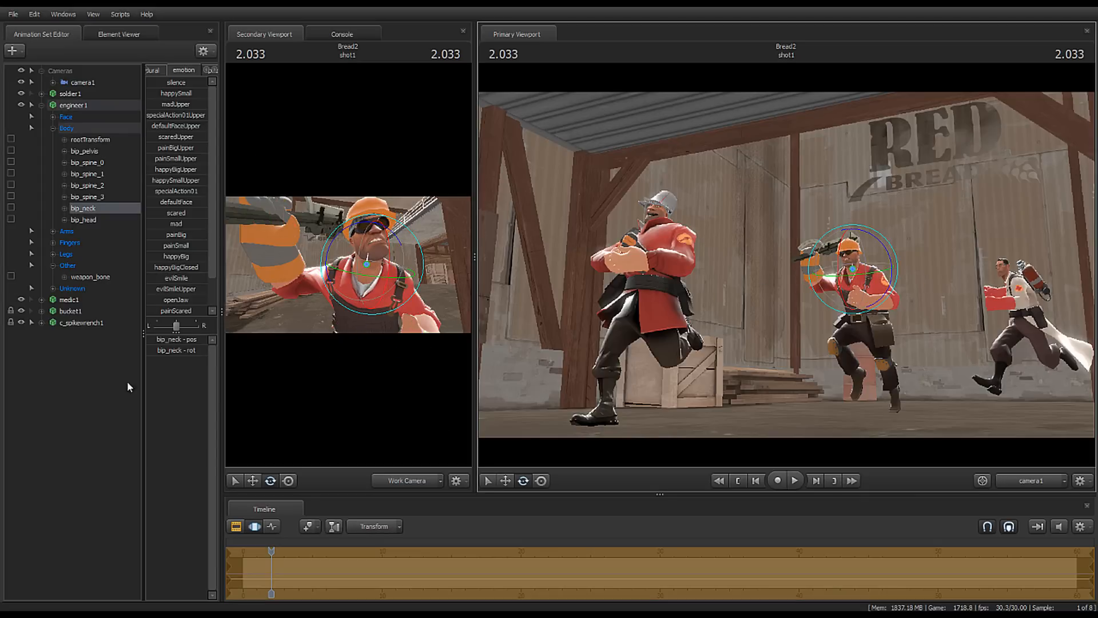
{"action": "left_click", "coordinate": [181, 363]}
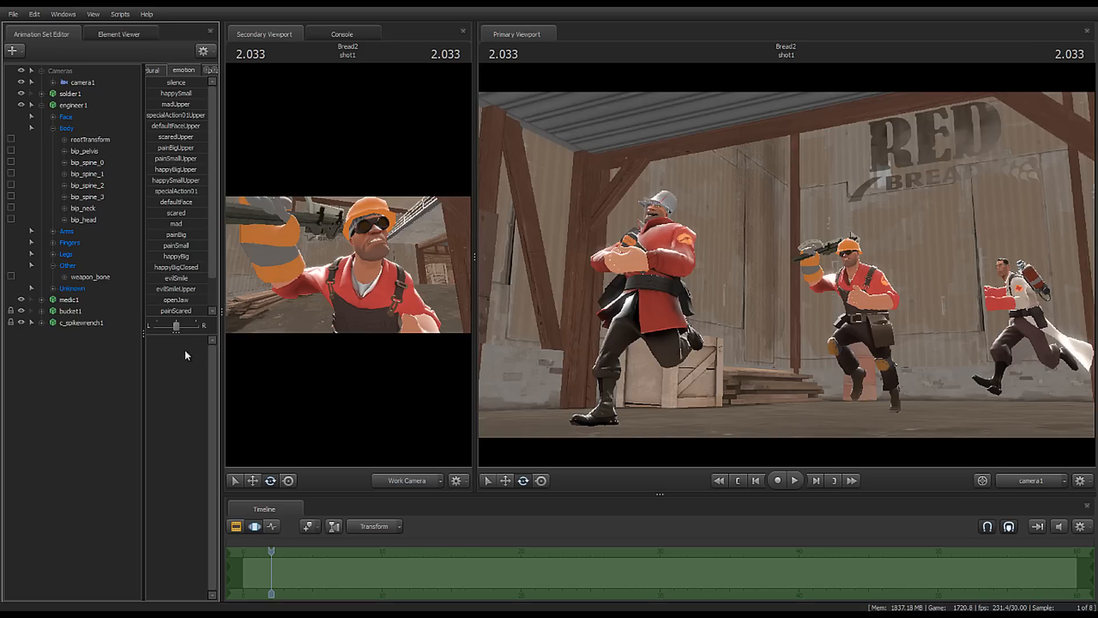
Step: Rotate the whole medic slightly about his vertical axis in the camera1 view
{"action": "left_click", "coordinate": [41, 105]}
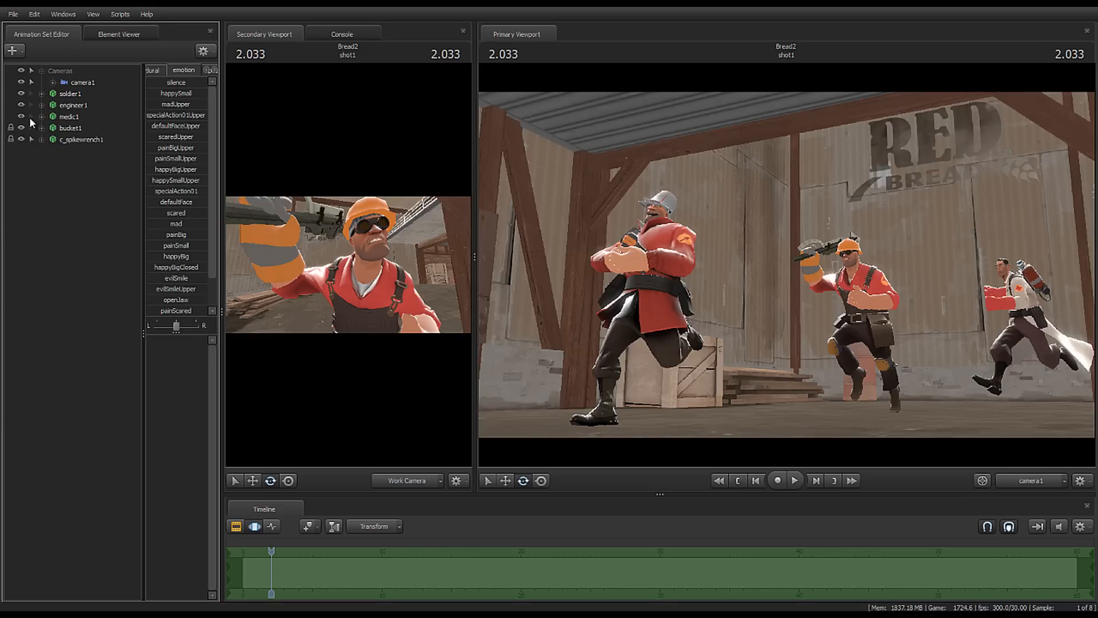
{"action": "left_click", "coordinate": [57, 117]}
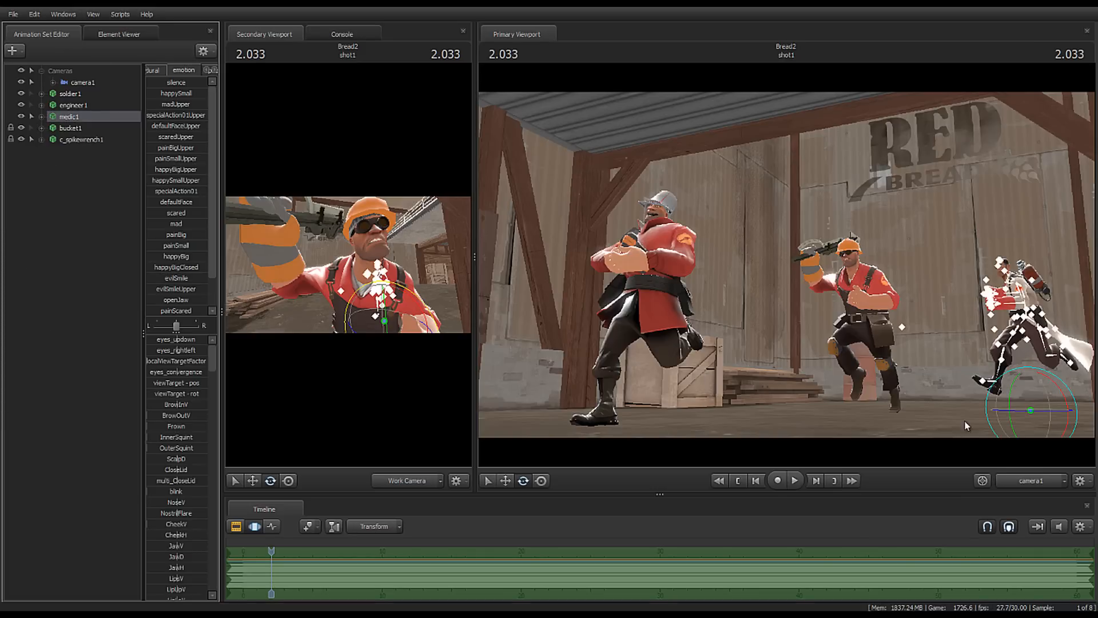
{"action": "left_click_drag", "start_coordinate": [1016, 412], "coordinate": [1024, 416]}
Step: Remove the medic's backpack by setting its body group to none
{"action": "right_click", "coordinate": [64, 117]}
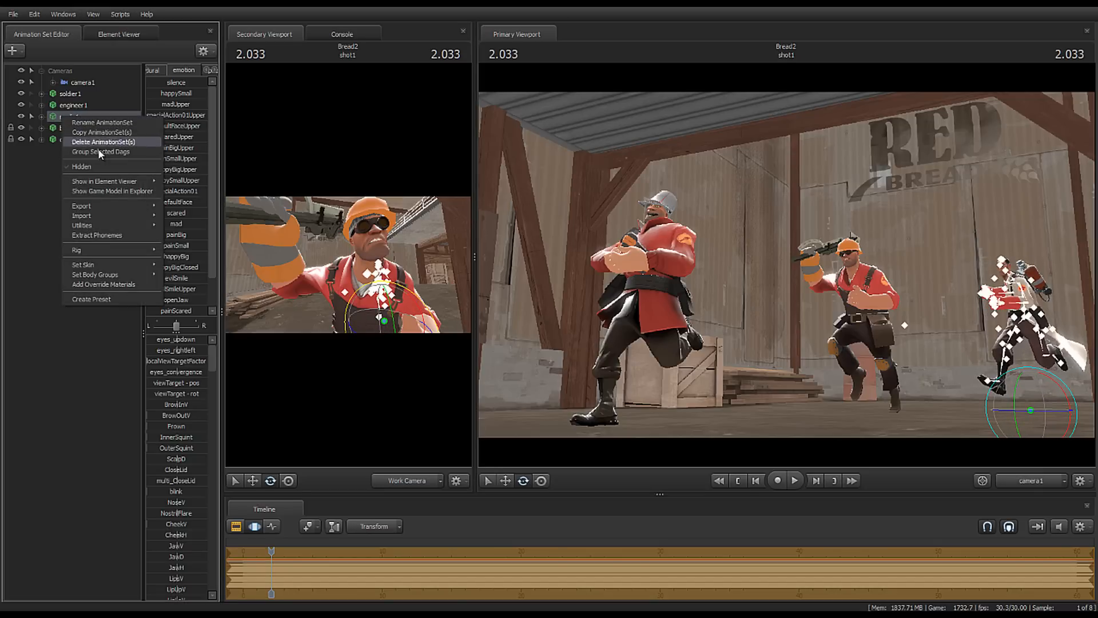
{"action": "mouse_move", "coordinate": [111, 275]}
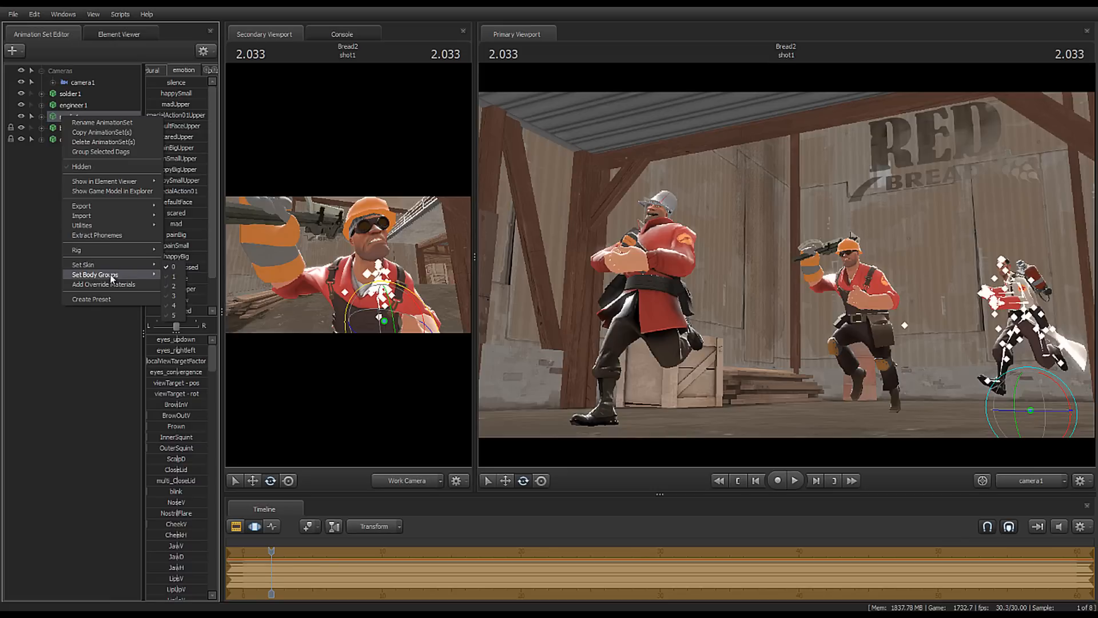
{"action": "mouse_move", "coordinate": [192, 295]}
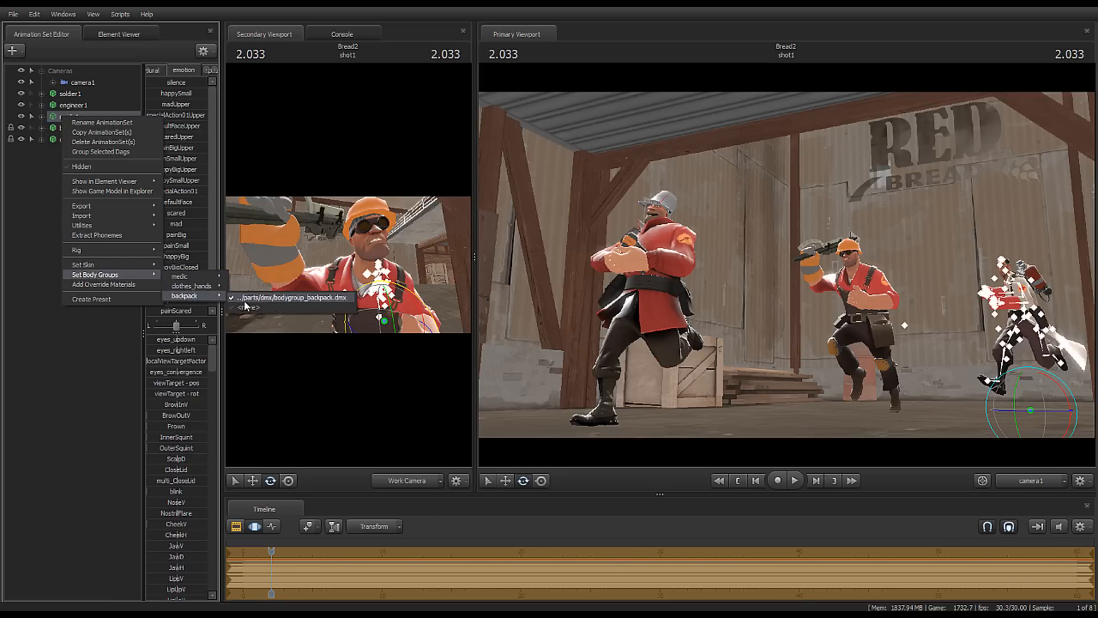
{"action": "left_click", "coordinate": [247, 308]}
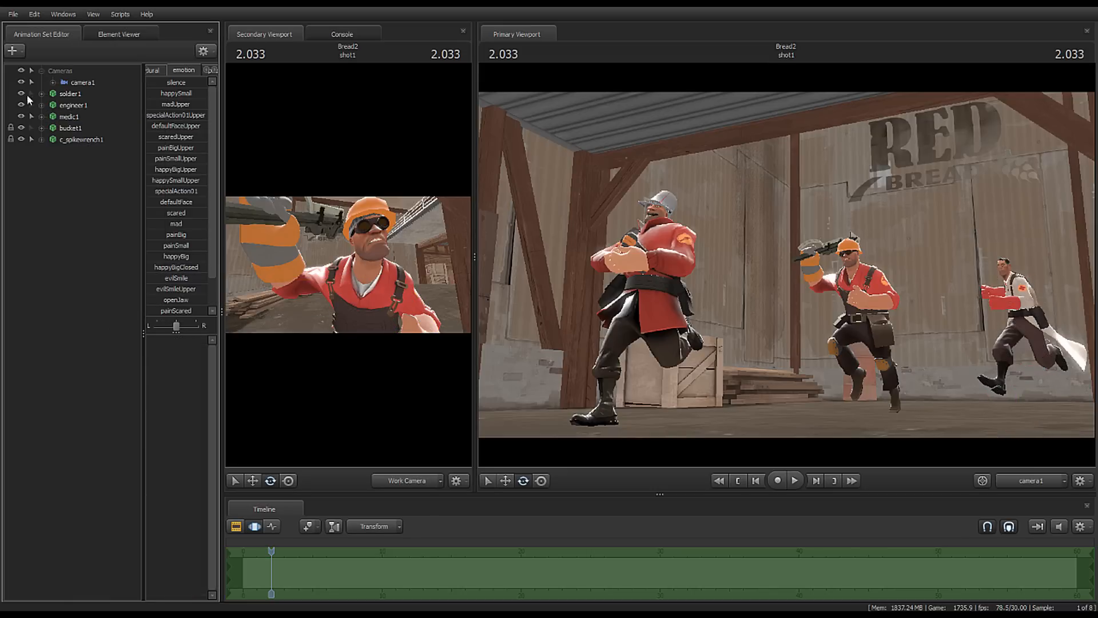
Step: Move the whole medic slightly in the camera1 view to shift his position behind the engineer
{"action": "left_click", "coordinate": [68, 116]}
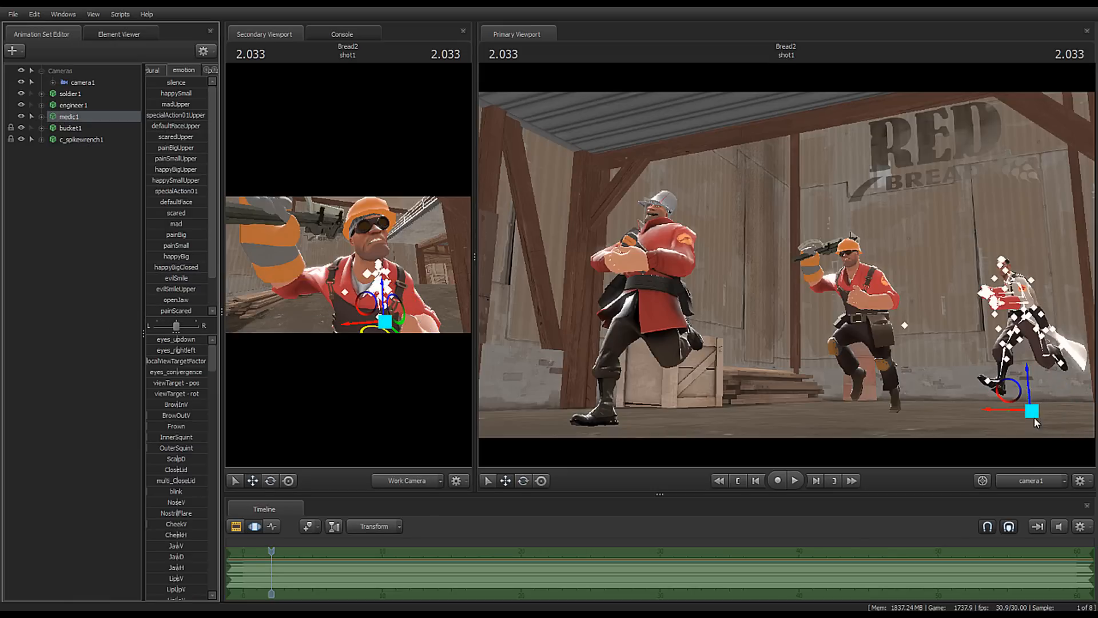
{"action": "left_click_drag", "start_coordinate": [1032, 411], "coordinate": [1028, 413]}
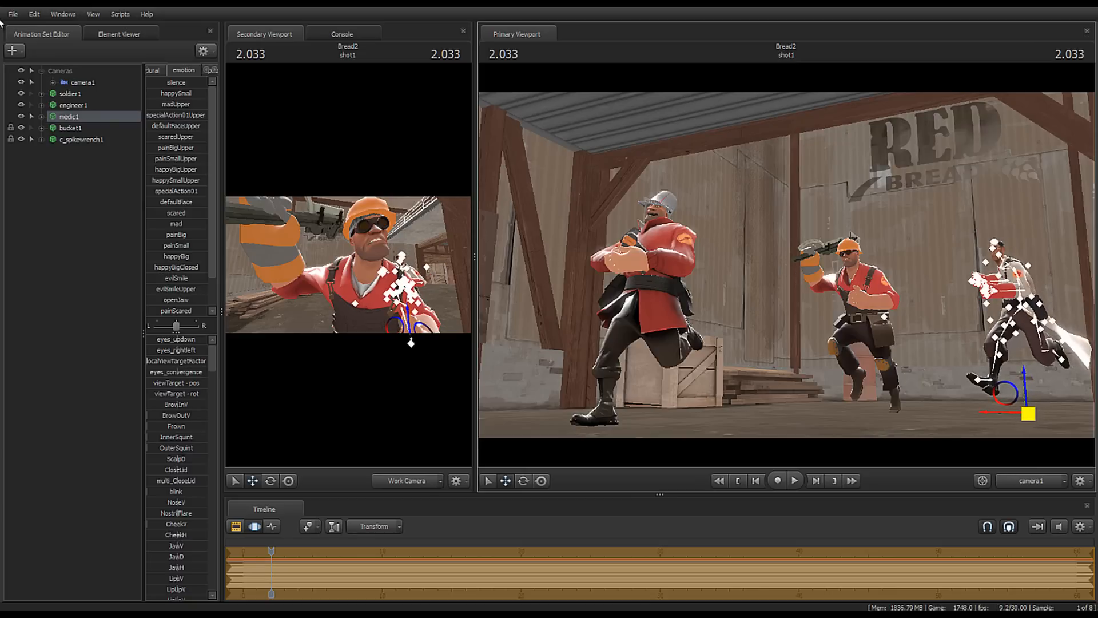
{"action": "left_click", "coordinate": [66, 153]}
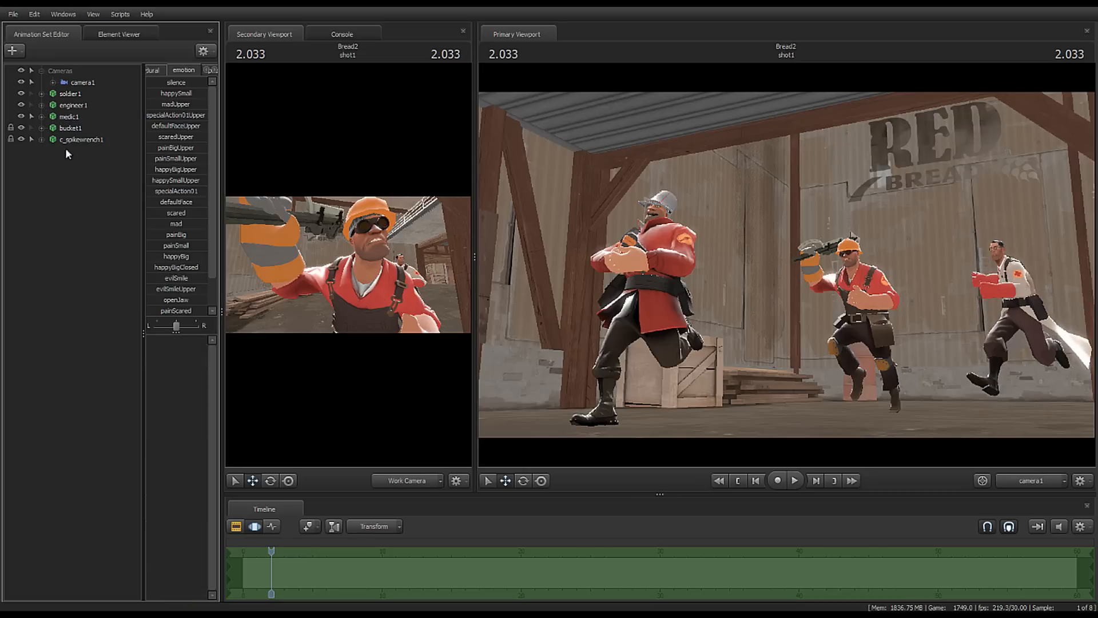
Step: Start adding a new model, filter the model list by "saw" and preview the matching saw models
{"action": "right_click", "coordinate": [87, 201]}
{"action": "left_click", "coordinate": [103, 230]}
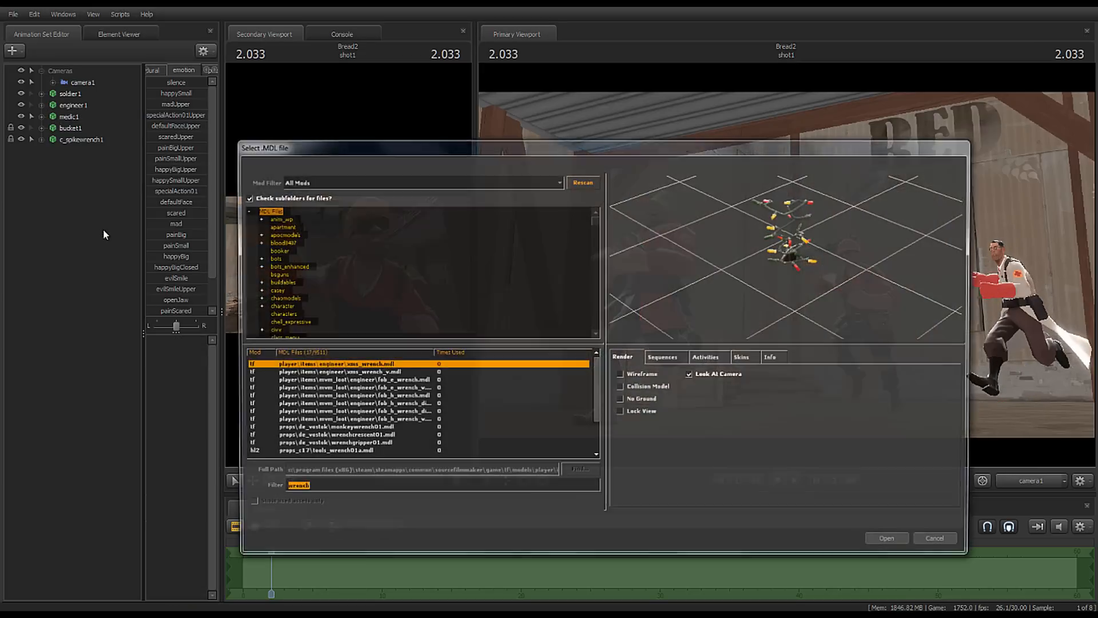
{"action": "type", "text": "a"}
{"action": "type", "text": "aw"}
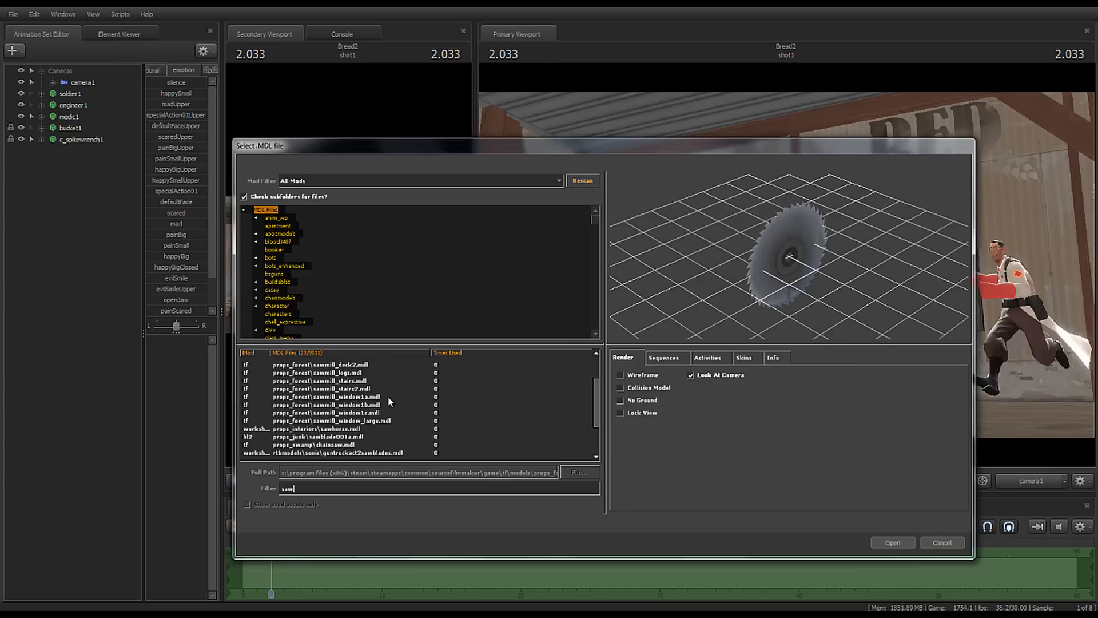
{"action": "scroll", "coordinate": [379, 399], "scroll_direction": "down", "scroll_amount": 3}
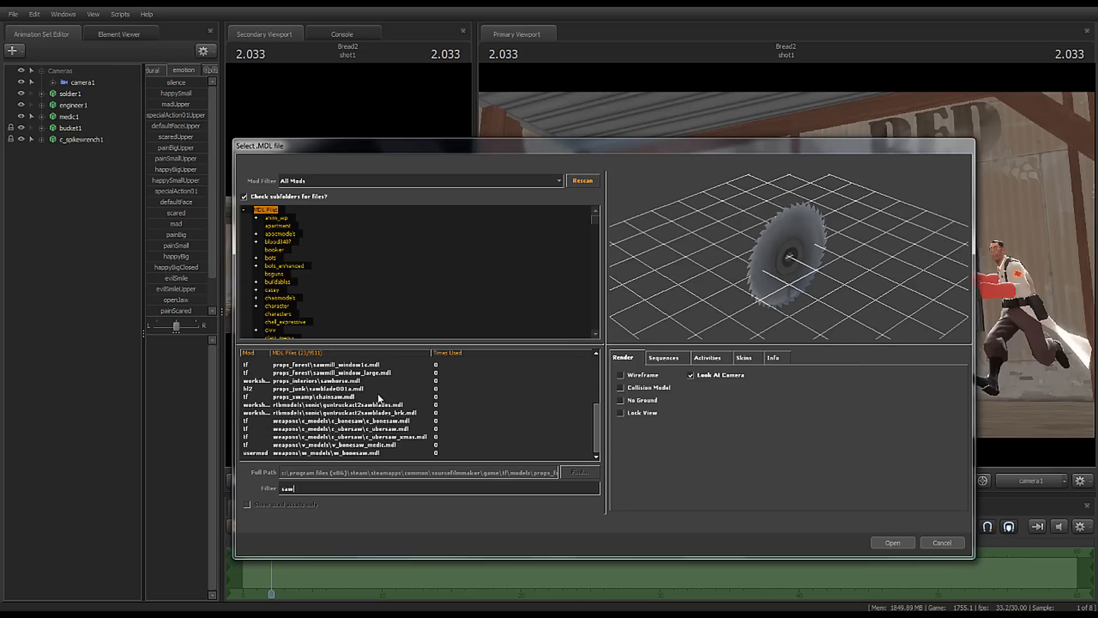
{"action": "left_click", "coordinate": [351, 421]}
{"action": "key", "text": "Down"}
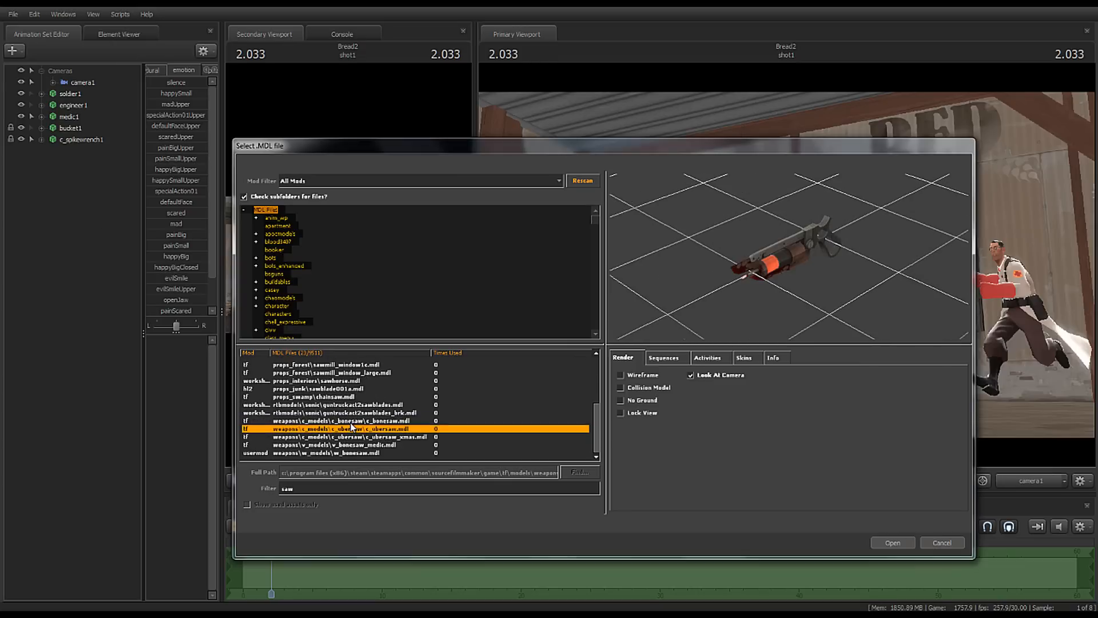
{"action": "key", "text": "Down"}
{"action": "key", "text": "Down"}
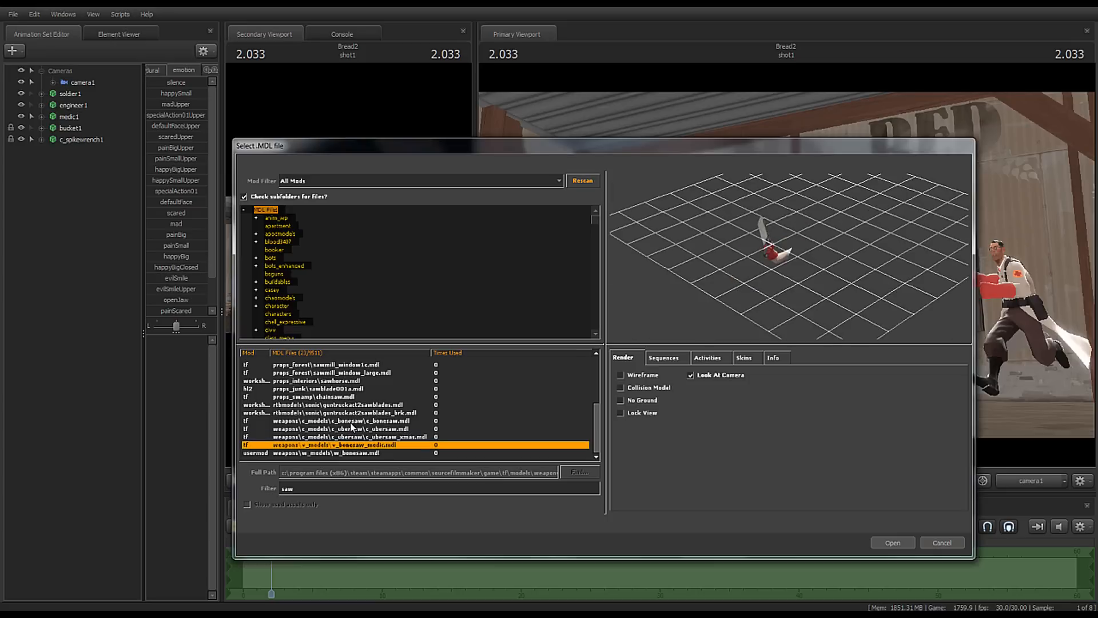
{"action": "key", "text": "Down"}
{"action": "key", "text": "Up"}
{"action": "key", "text": "Up"}
{"action": "key", "text": "Up"}
{"action": "key", "text": "Up"}
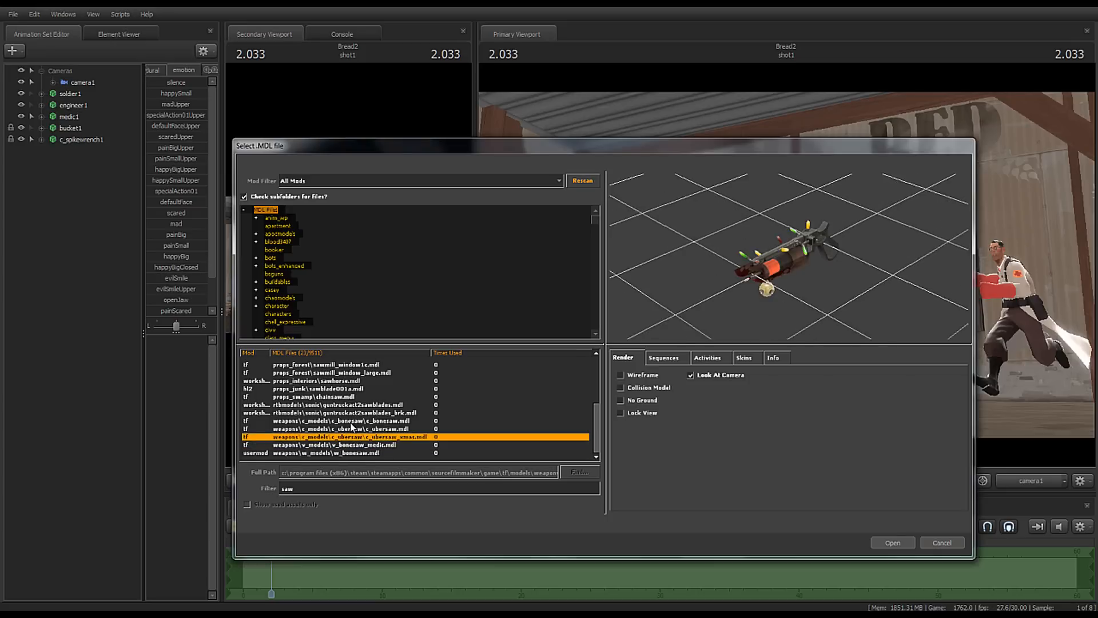
{"action": "key", "text": "Up"}
{"action": "key", "text": "Up"}
{"action": "key", "text": "Up"}
{"action": "key", "text": "Up"}
{"action": "key", "text": "Up"}
{"action": "key", "text": "Up"}
{"action": "key", "text": "Up"}
{"action": "key", "text": "Up"}
{"action": "key", "text": "Up"}
{"action": "key", "text": "Up"}
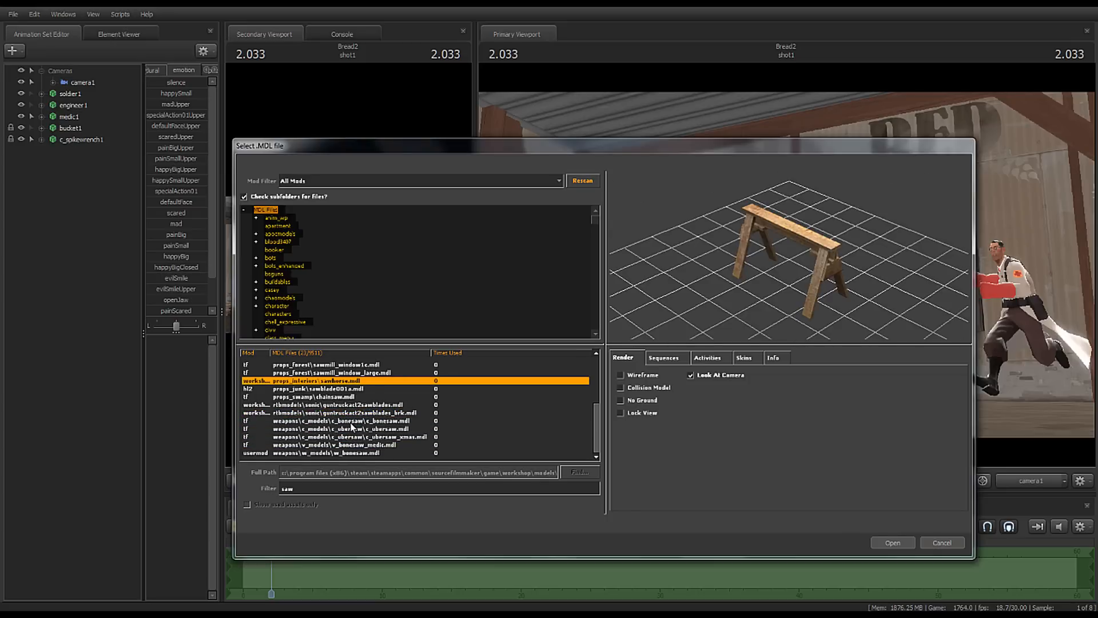
{"action": "key", "text": "Up"}
{"action": "key", "text": "Up"}
{"action": "key", "text": "Up"}
{"action": "key", "text": "Up"}
{"action": "key", "text": "Up"}
{"action": "key", "text": "Up"}
{"action": "key", "text": "Up"}
{"action": "key", "text": "Up"}
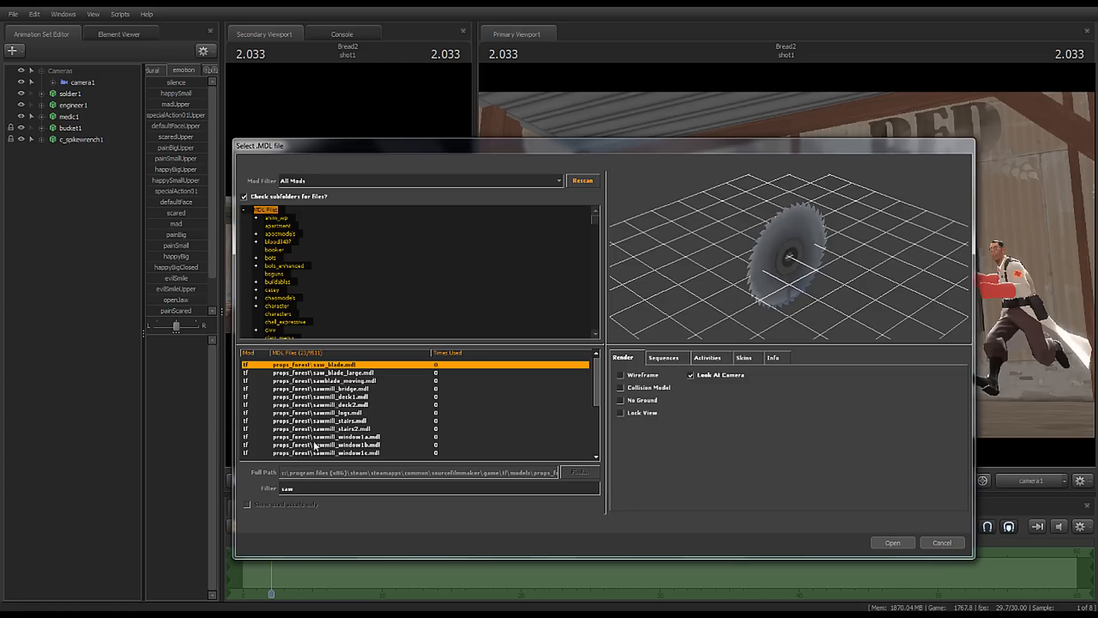
Step: Filter the models by "amputat" and add c_amputator.mdl to the shot as a new animation set
{"action": "double_click", "coordinate": [310, 491]}
{"action": "type", "text": "amputat"}
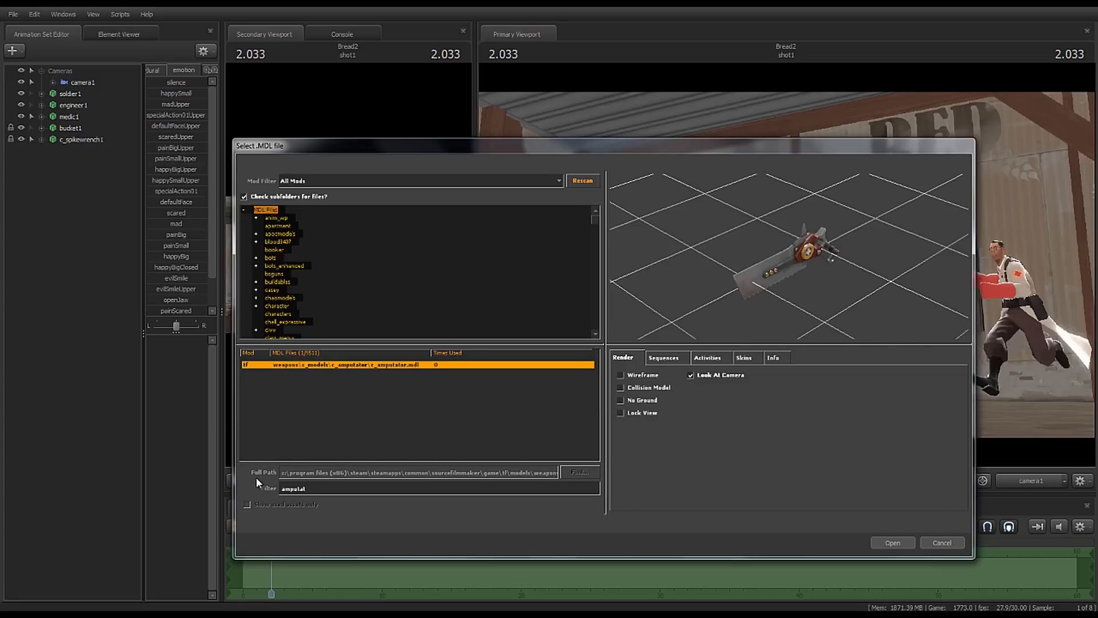
{"action": "key", "text": "Return"}
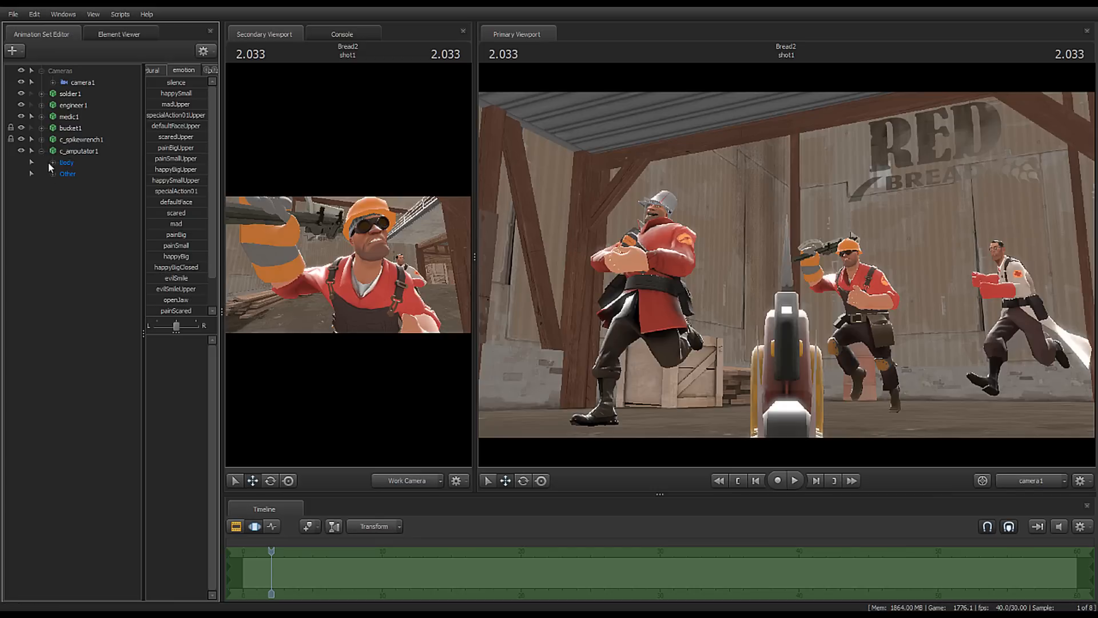
Step: Lock the amputator's weapon_bone to the medic's weapon_bone and zero its offset so the saw sits in his hand
{"action": "left_click", "coordinate": [52, 162]}
{"action": "left_click", "coordinate": [41, 127]}
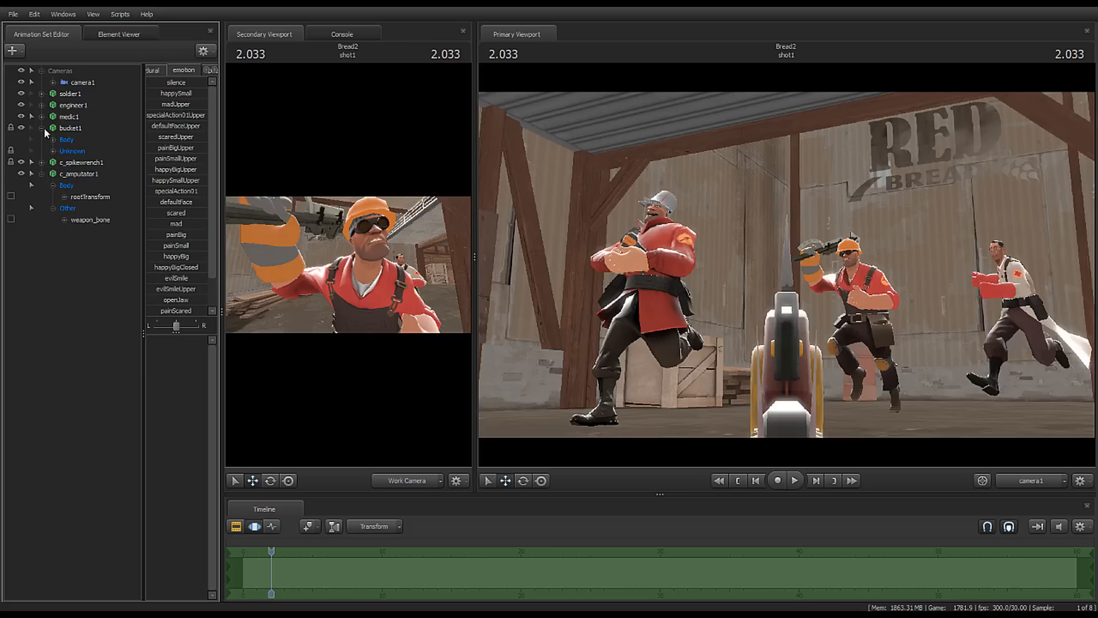
{"action": "left_click", "coordinate": [43, 128]}
{"action": "left_click", "coordinate": [41, 117]}
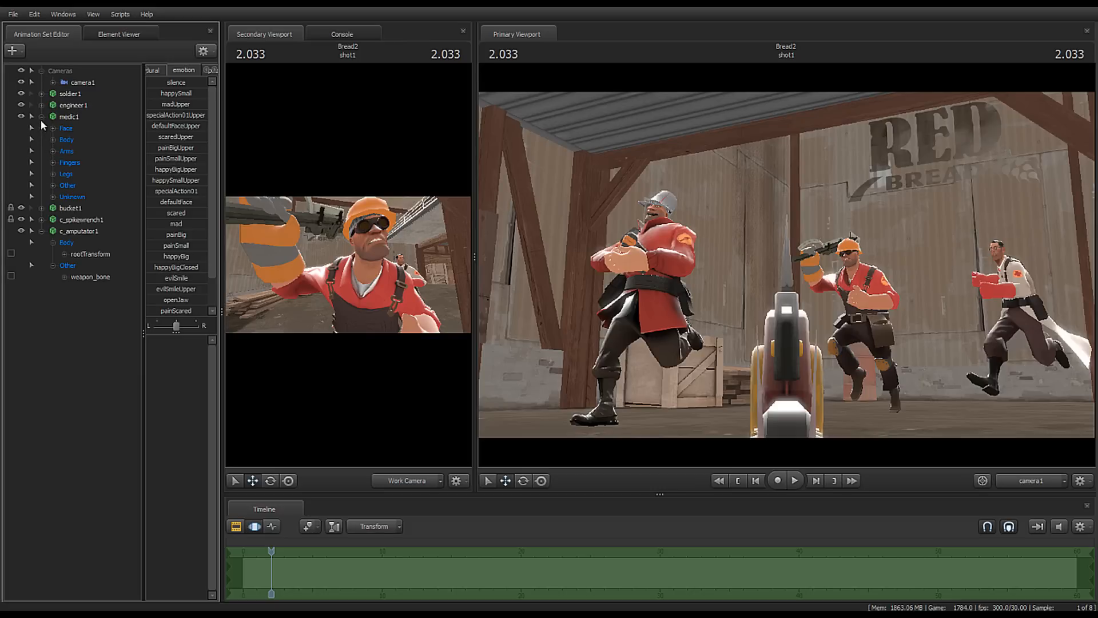
{"action": "left_click", "coordinate": [52, 184]}
{"action": "left_click_drag", "start_coordinate": [83, 197], "coordinate": [90, 288]}
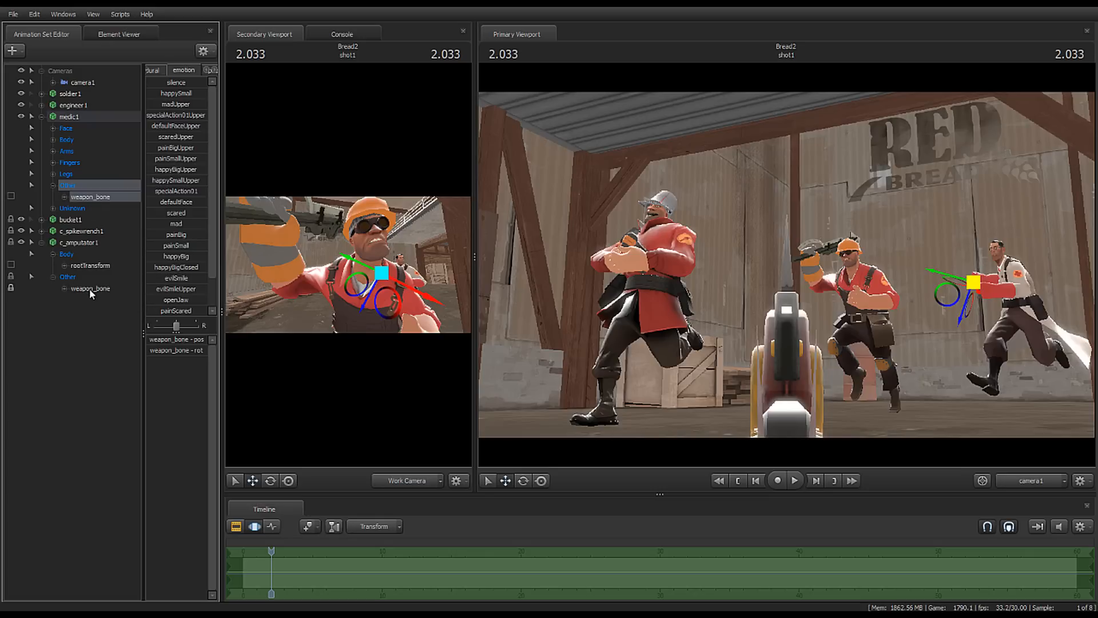
{"action": "left_click", "coordinate": [153, 71]}
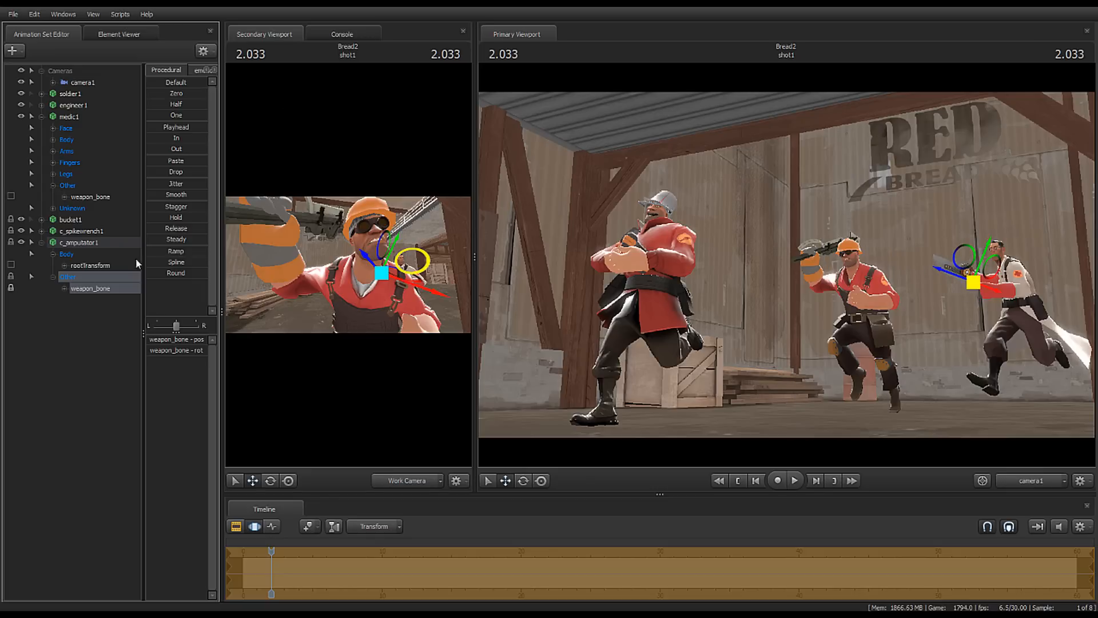
{"action": "left_click", "coordinate": [51, 336]}
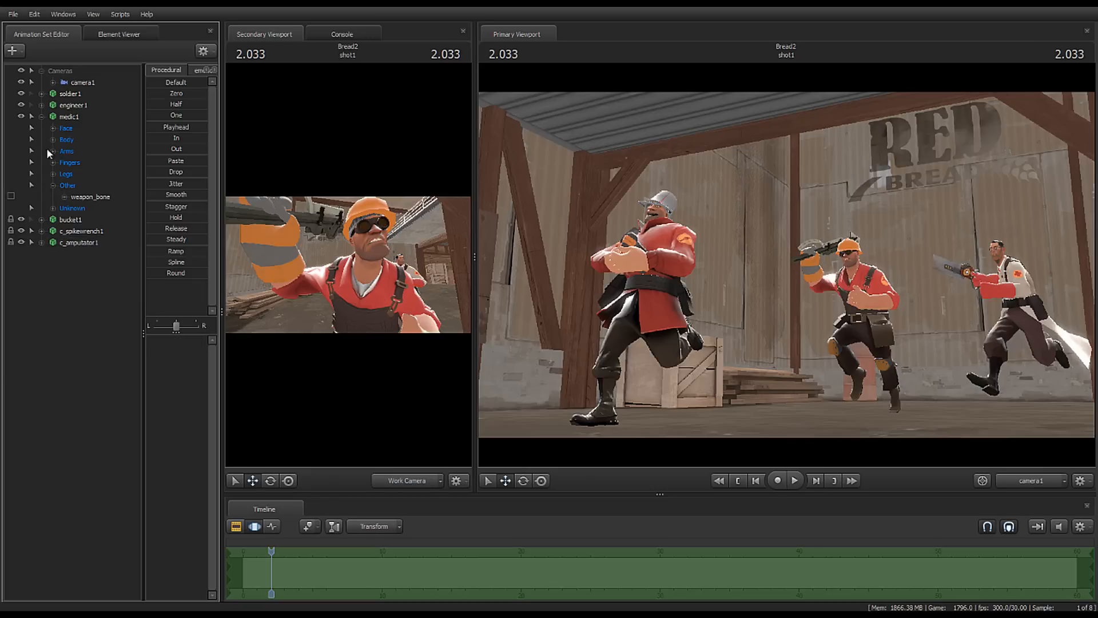
{"action": "left_click", "coordinate": [41, 117]}
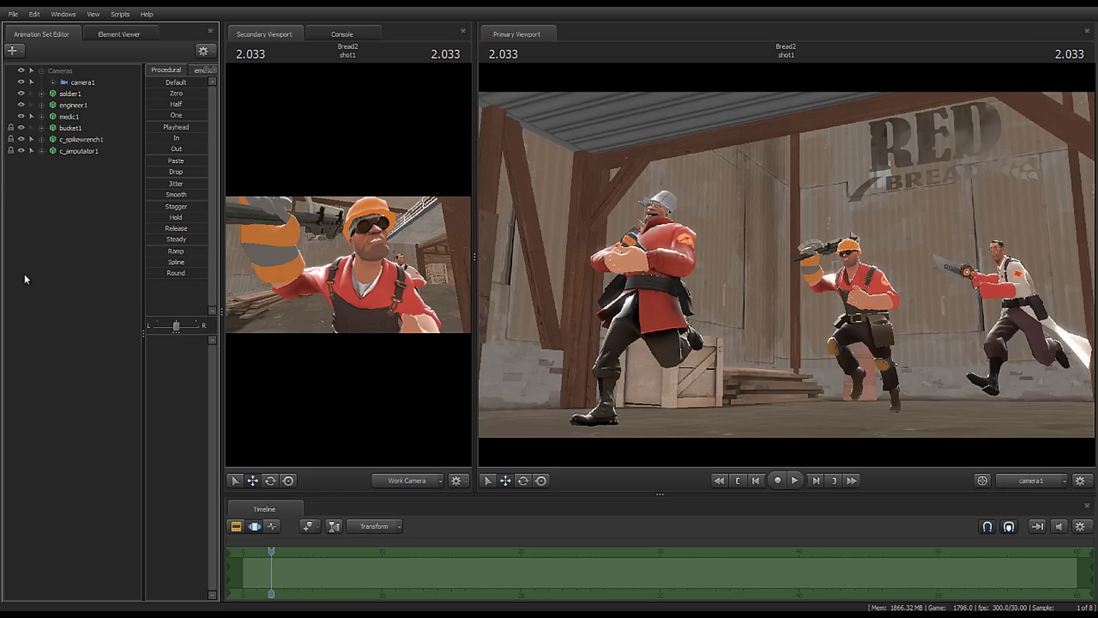
Step: Select the medic's face controls and adjust his view target slightly in an enlarged close-up of his head to redirect his gaze
{"action": "left_click", "coordinate": [69, 118]}
{"action": "left_click", "coordinate": [41, 117]}
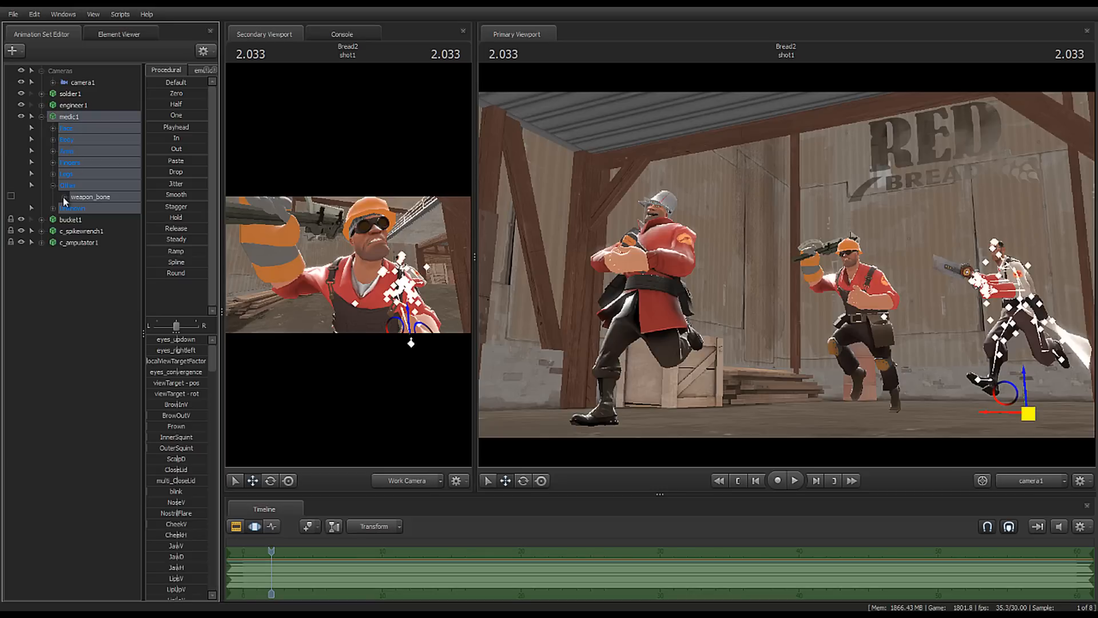
{"action": "left_click", "coordinate": [52, 185]}
{"action": "left_click", "coordinate": [73, 128]}
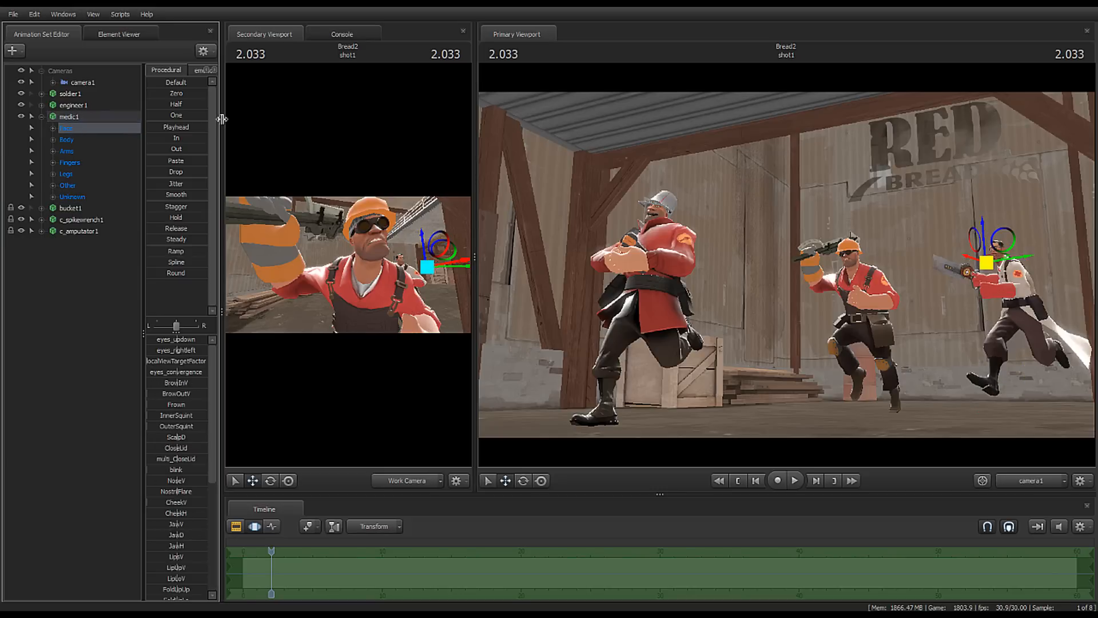
{"action": "left_click_drag", "start_coordinate": [484, 256], "coordinate": [885, 256]}
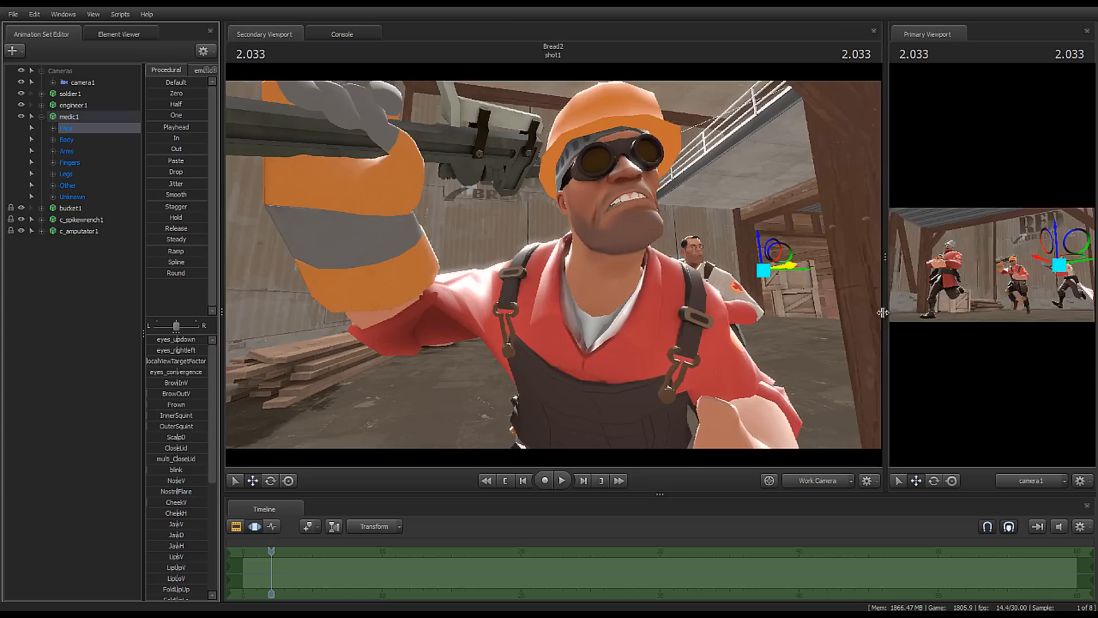
{"action": "key", "text": "w"}
{"action": "mouse_move", "coordinate": [553, 264]}
{"action": "left_mouse_down"}
{"action": "mouse_move", "coordinate": [601, 260]}
{"action": "mouse_move", "coordinate": [546, 261]}
{"action": "left_mouse_up"}
{"action": "key", "text": "s"}
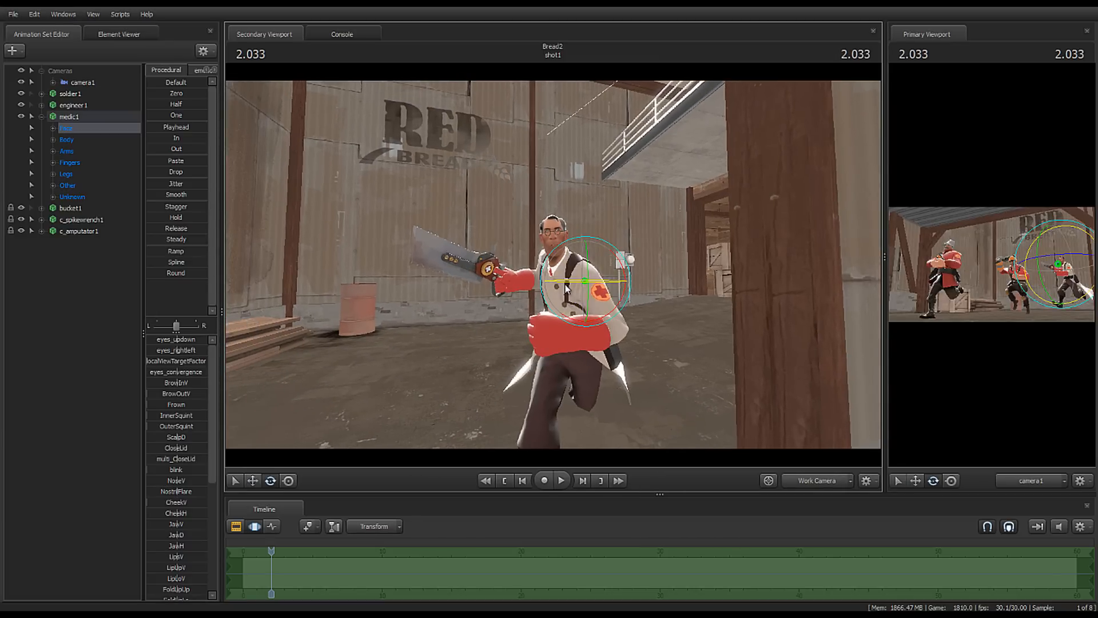
{"action": "key", "text": "r"}
{"action": "left_click", "coordinate": [547, 231]}
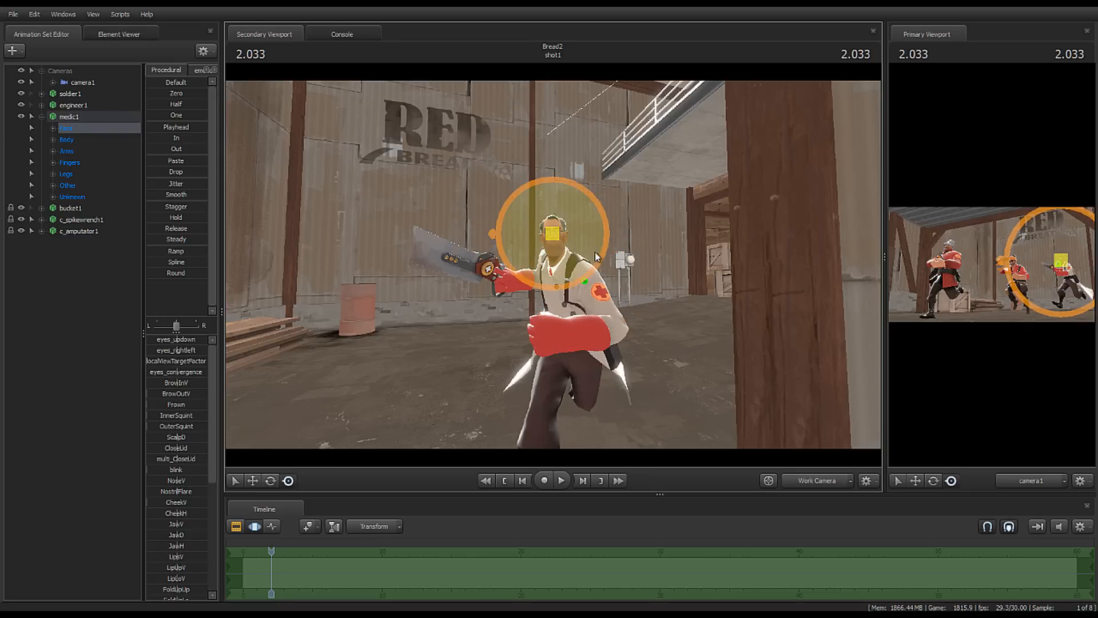
{"action": "scroll", "coordinate": [595, 252], "scroll_direction": "up", "scroll_amount": 8}
{"action": "scroll", "coordinate": [553, 264], "scroll_direction": "up", "scroll_amount": 3}
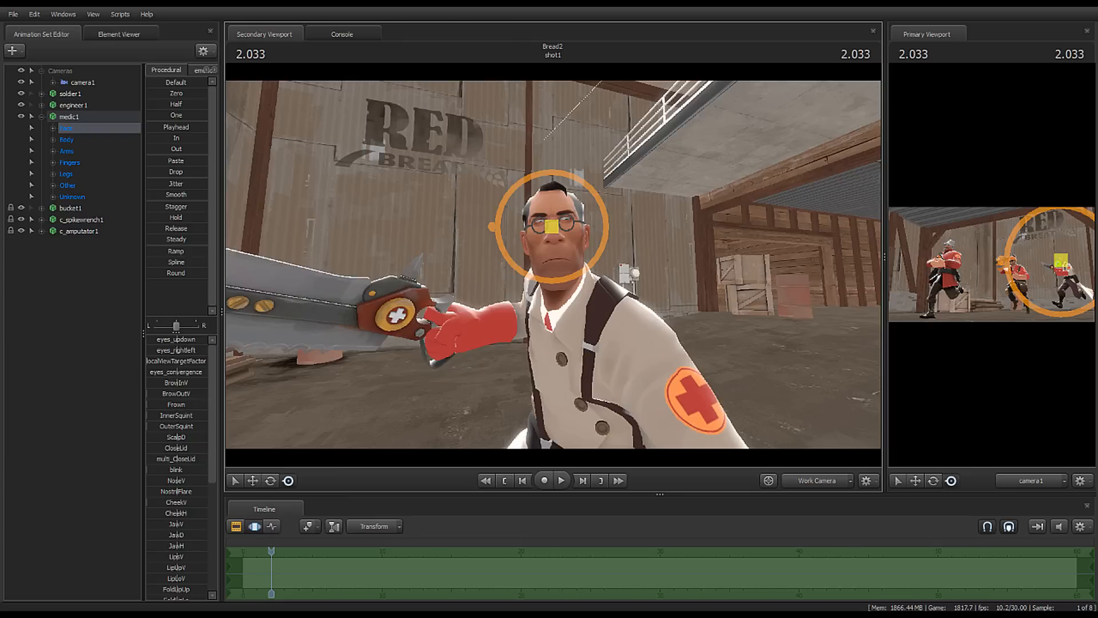
{"action": "left_click_drag", "start_coordinate": [562, 259], "coordinate": [557, 251]}
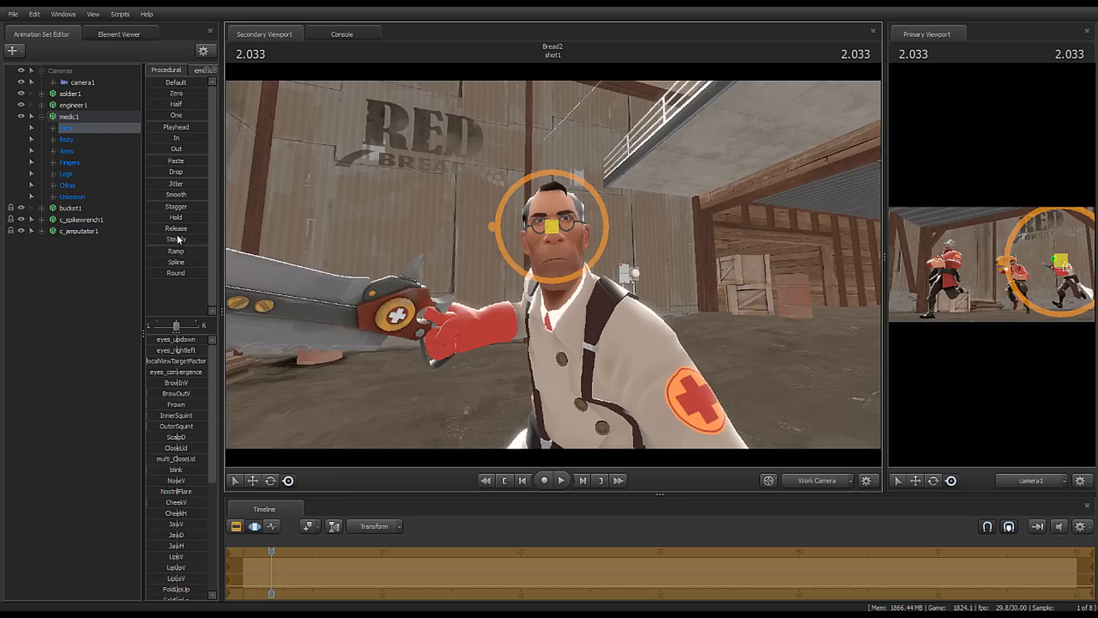
Step: Apply the mad emotion preset to the medic's face and enlarge the camera1 view again
{"action": "left_click", "coordinate": [197, 70]}
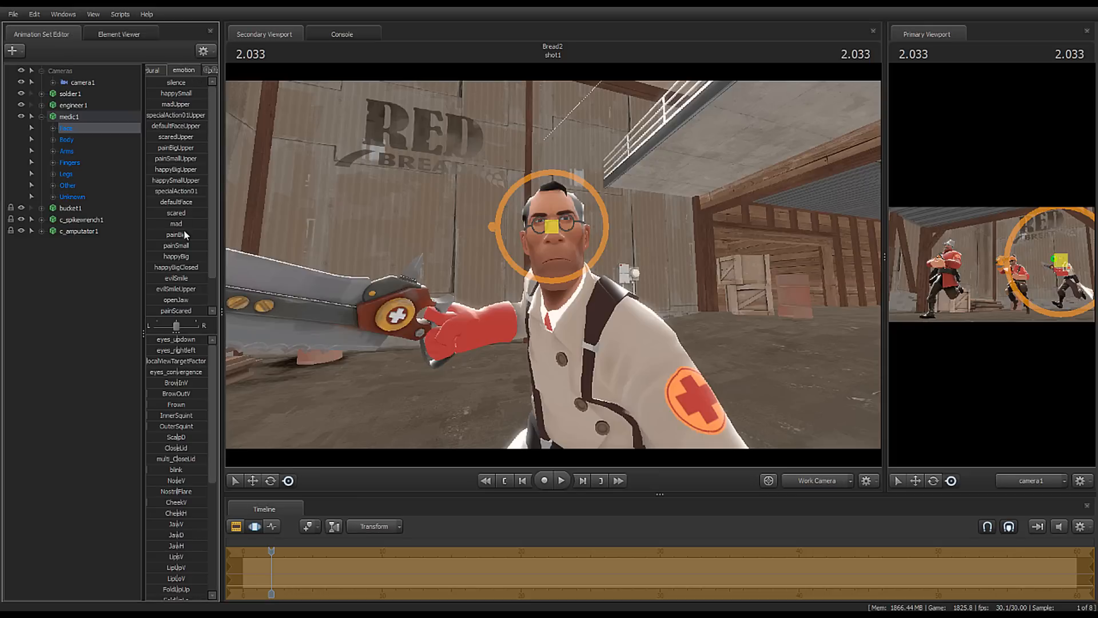
{"action": "left_click", "coordinate": [156, 224]}
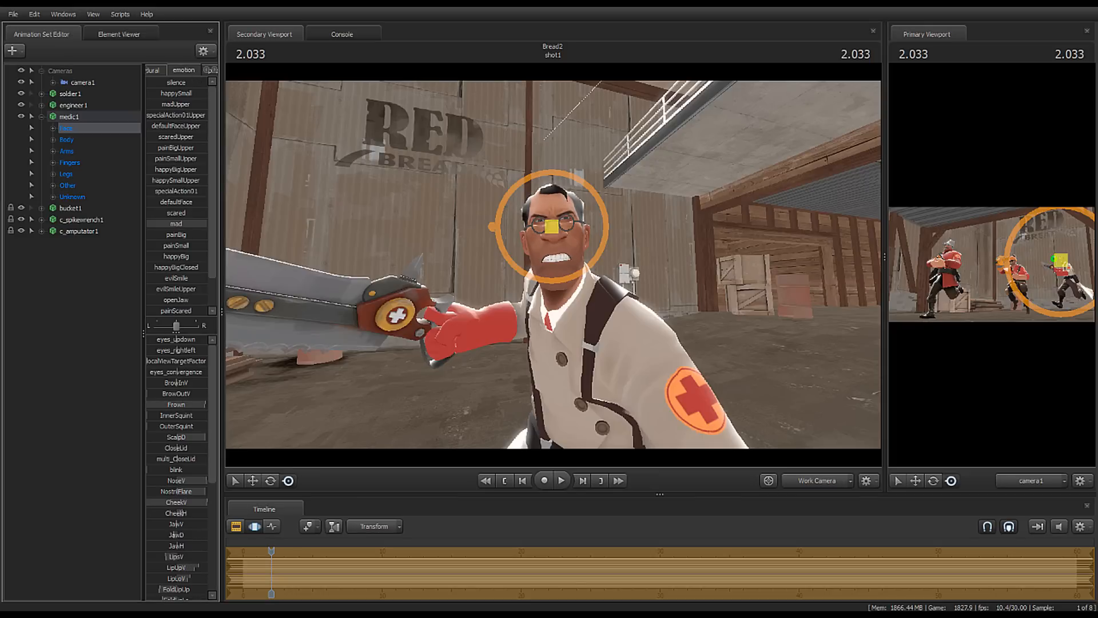
{"action": "left_click", "coordinate": [100, 342]}
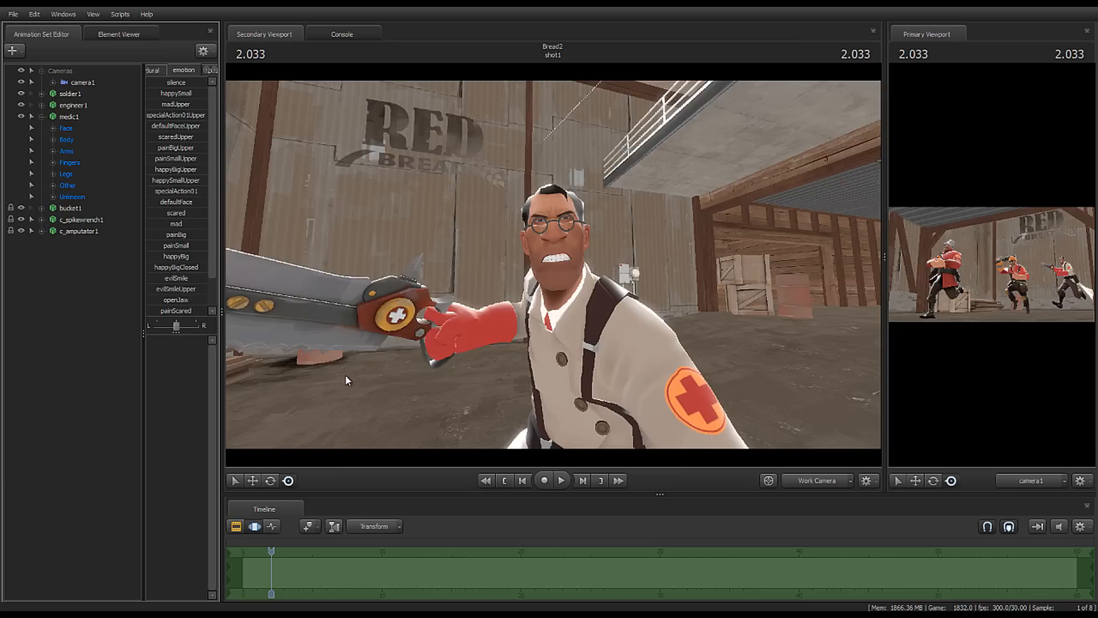
{"action": "left_click_drag", "start_coordinate": [885, 257], "coordinate": [505, 312]}
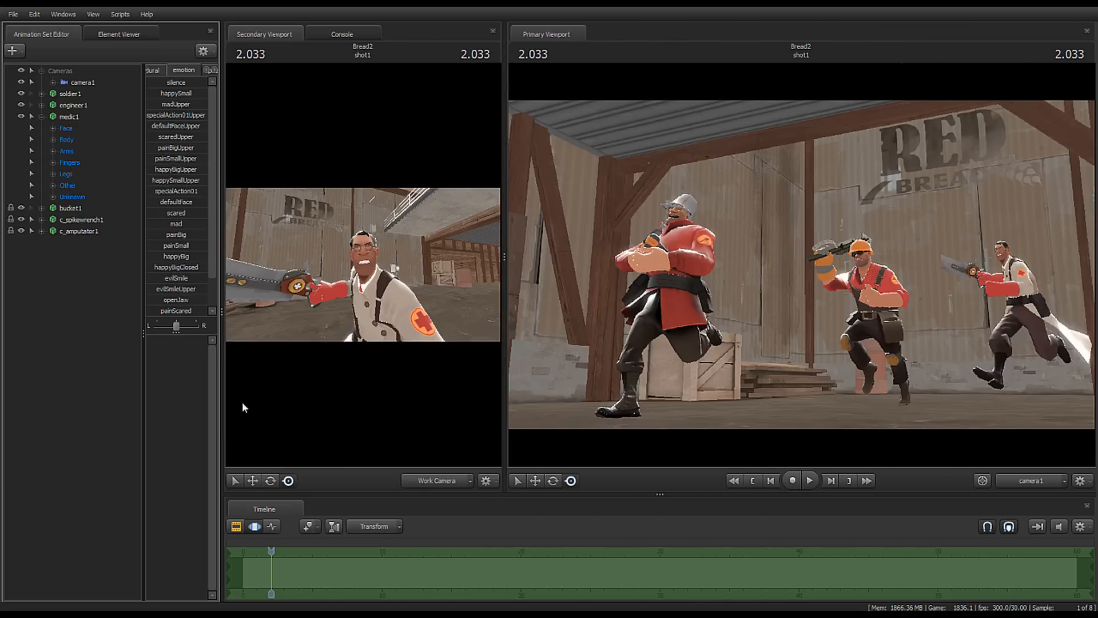
Step: Filter the models by "bread" and add c_bread_plainloaf.mdl to the shot as a new animation set
{"action": "right_click", "coordinate": [43, 325]}
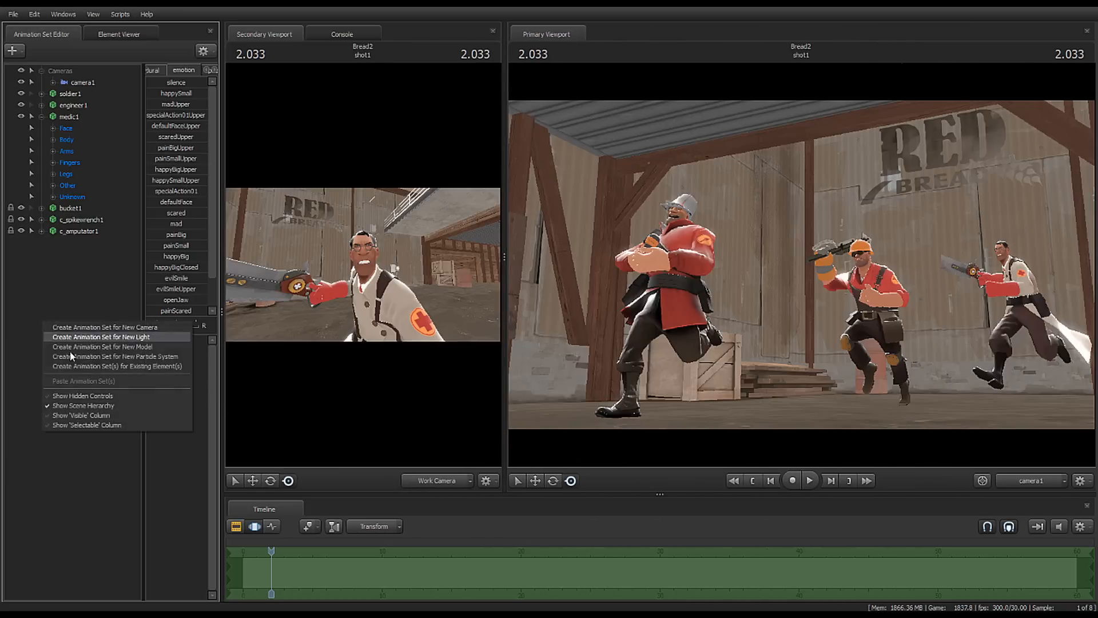
{"action": "left_click", "coordinate": [105, 344]}
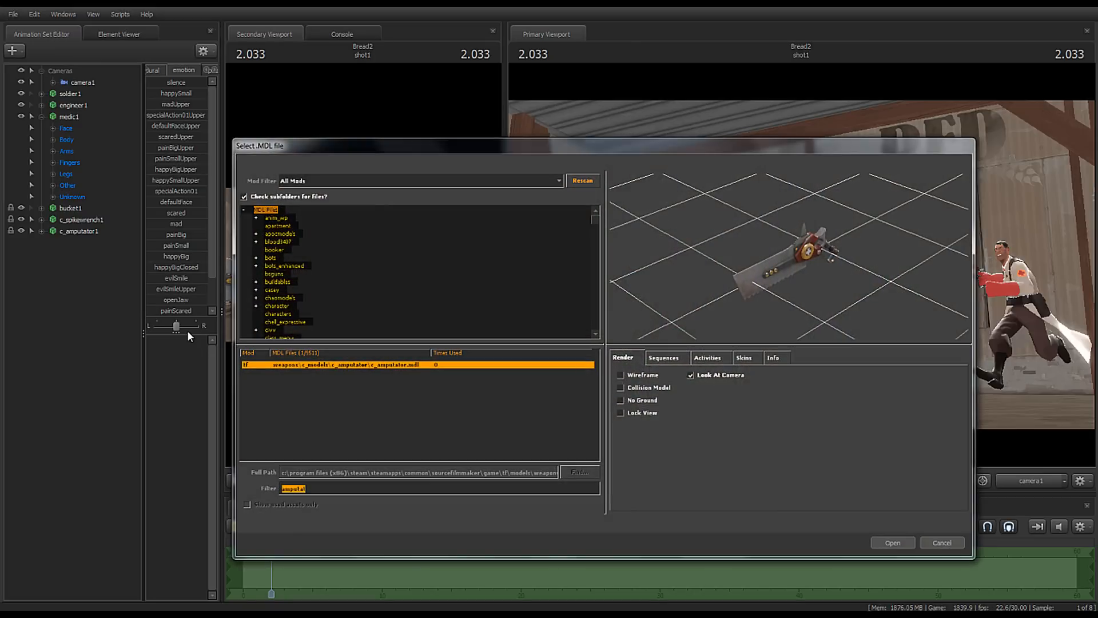
{"action": "type", "text": "bread"}
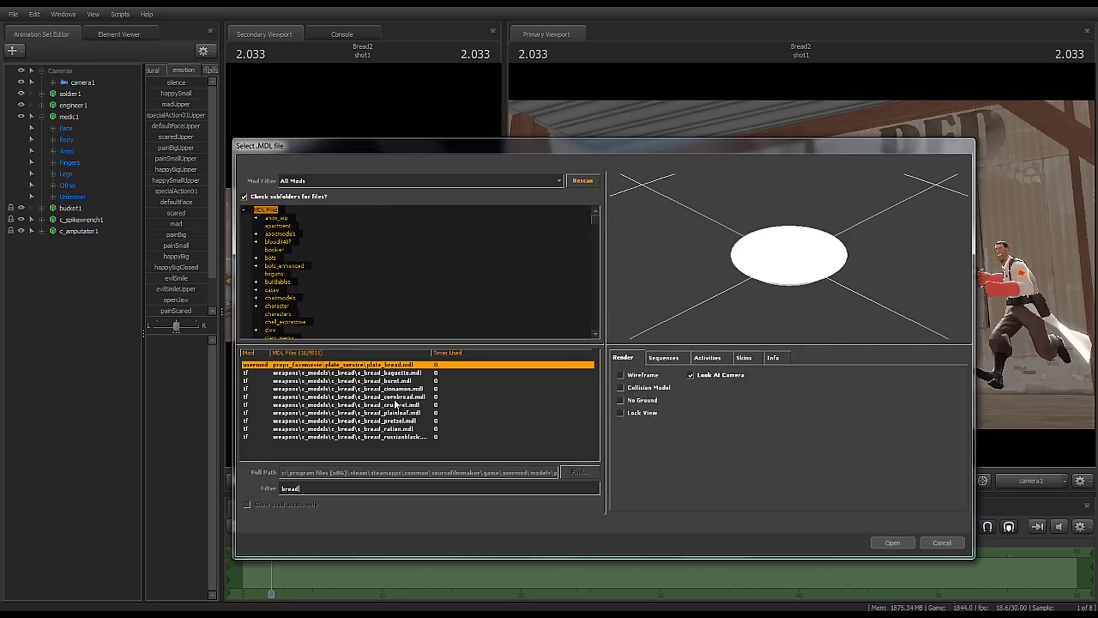
{"action": "left_click", "coordinate": [403, 373]}
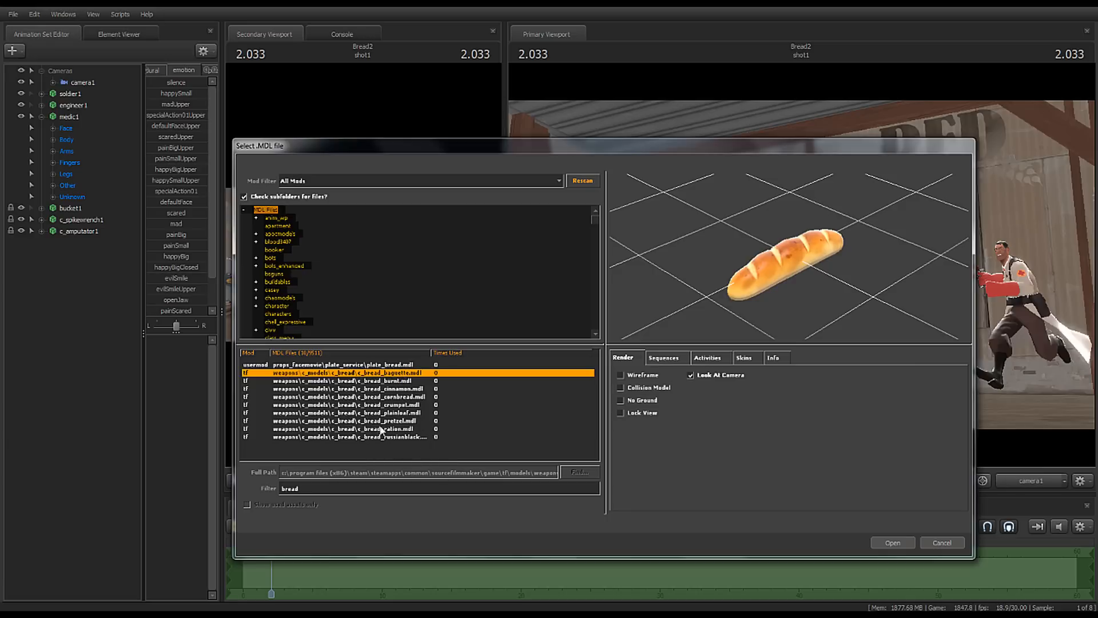
{"action": "left_click", "coordinate": [403, 413]}
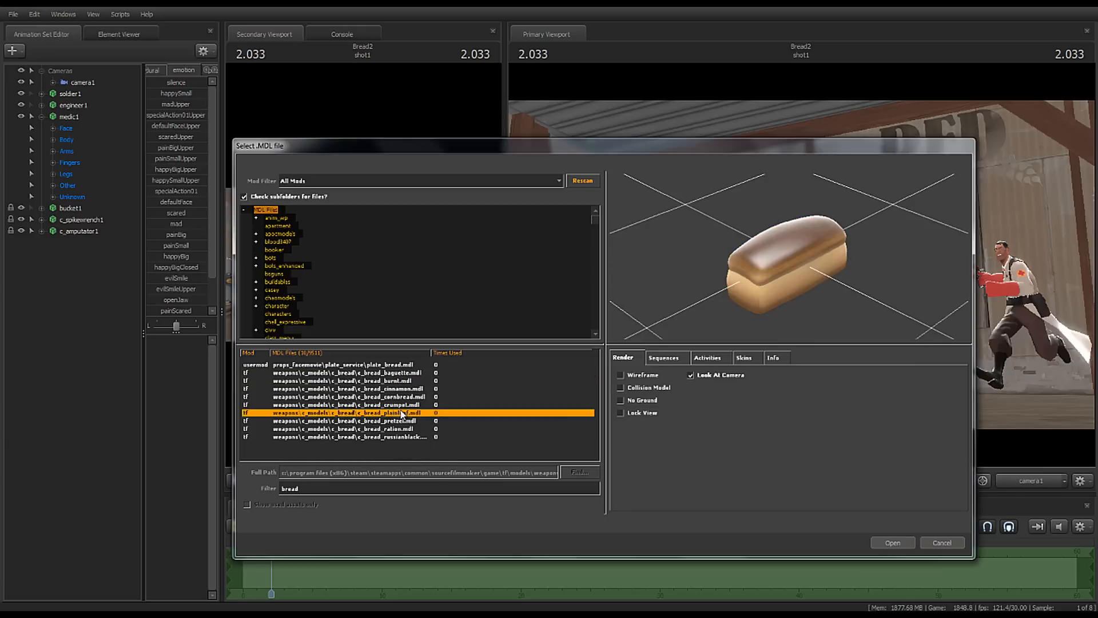
{"action": "left_click", "coordinate": [893, 543]}
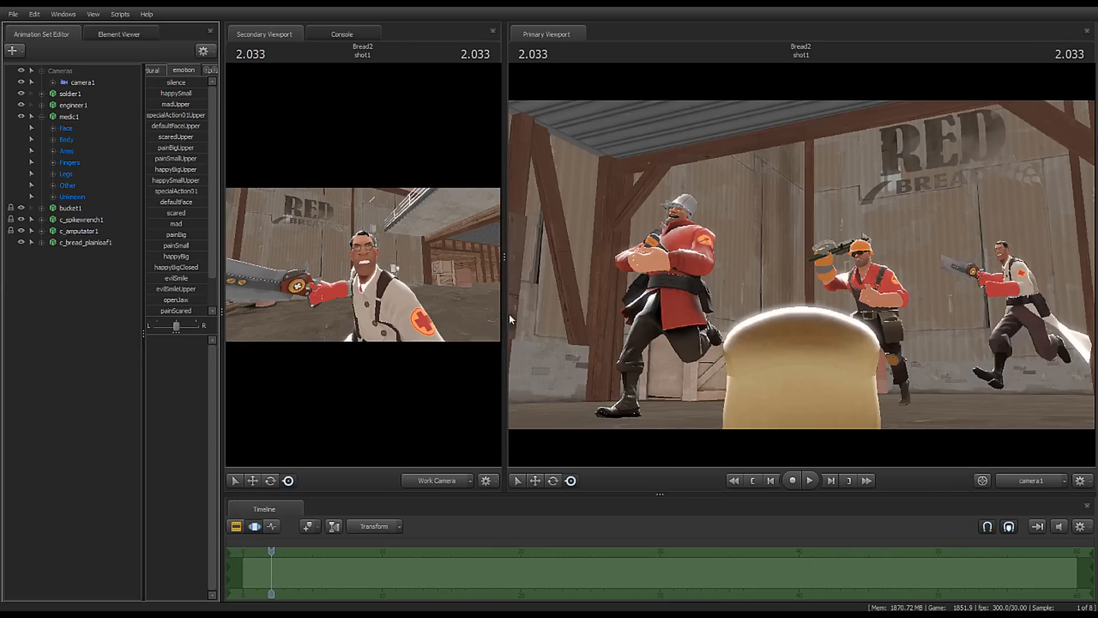
Step: Move the plain loaf from in front of camera1 over to the soldier's chest, enlarging the work camera view only while placing it
{"action": "left_click_drag", "start_coordinate": [506, 258], "coordinate": [998, 258]}
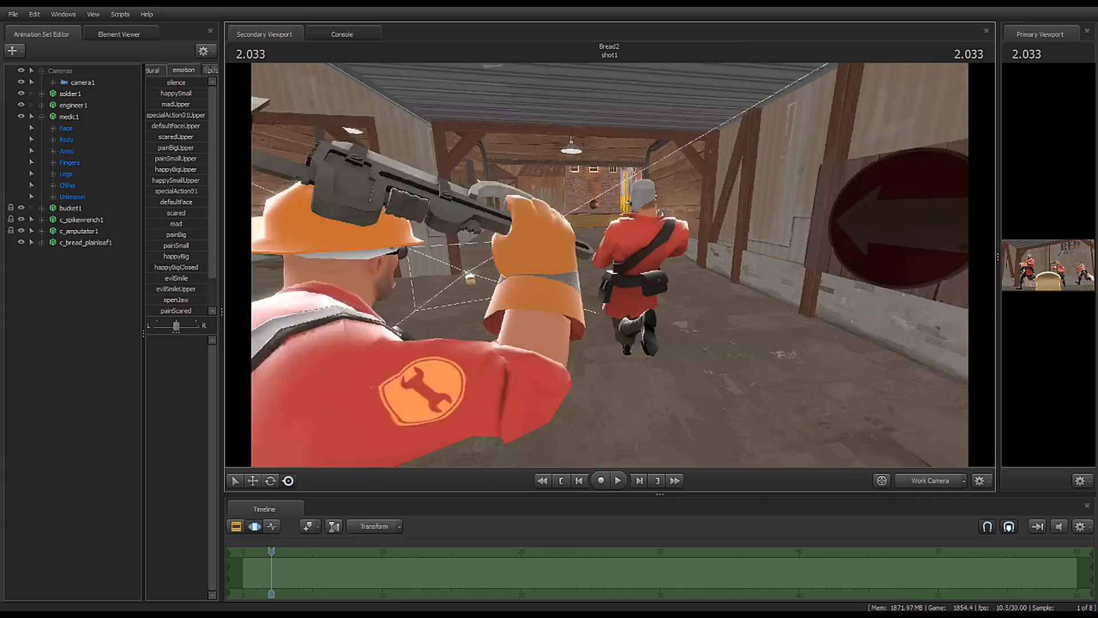
{"action": "mouse_move", "coordinate": [610, 265]}
{"action": "left_mouse_down"}
{"action": "mouse_move", "coordinate": [457, 264]}
{"action": "mouse_move", "coordinate": [613, 270]}
{"action": "left_mouse_up"}
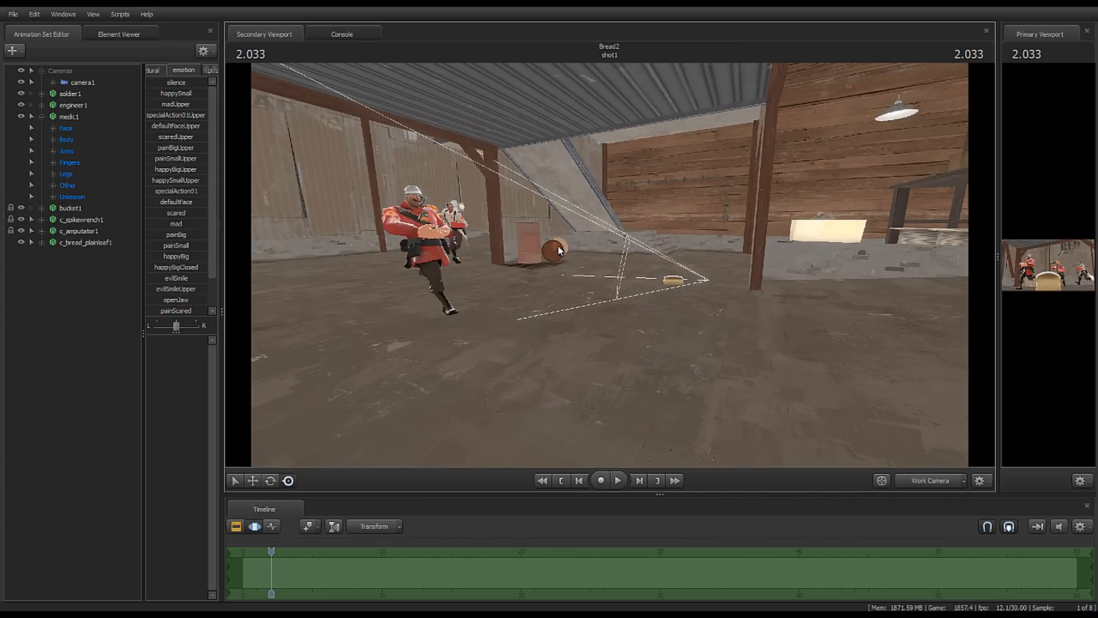
{"action": "left_click", "coordinate": [91, 243]}
{"action": "key", "text": "w"}
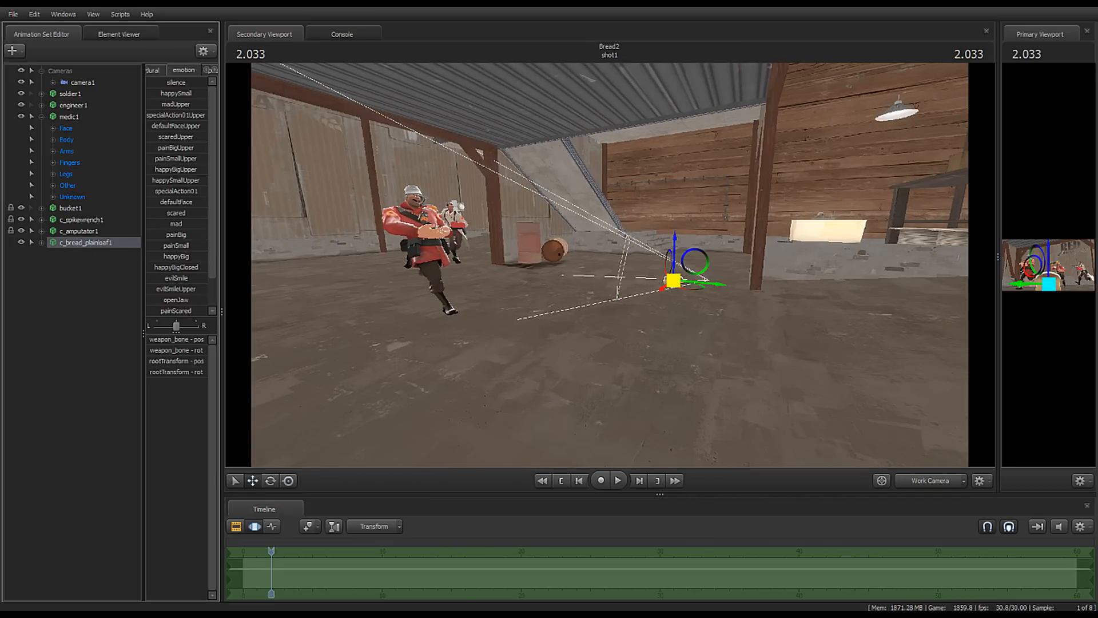
{"action": "left_click_drag", "start_coordinate": [674, 281], "coordinate": [423, 229]}
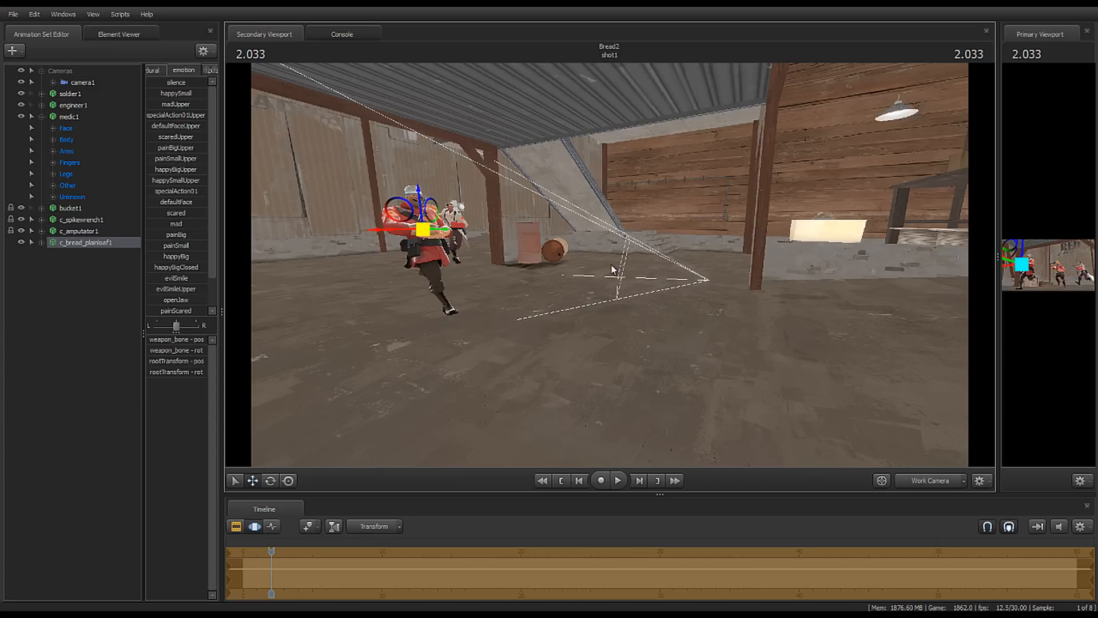
{"action": "left_click_drag", "start_coordinate": [999, 260], "coordinate": [489, 260]}
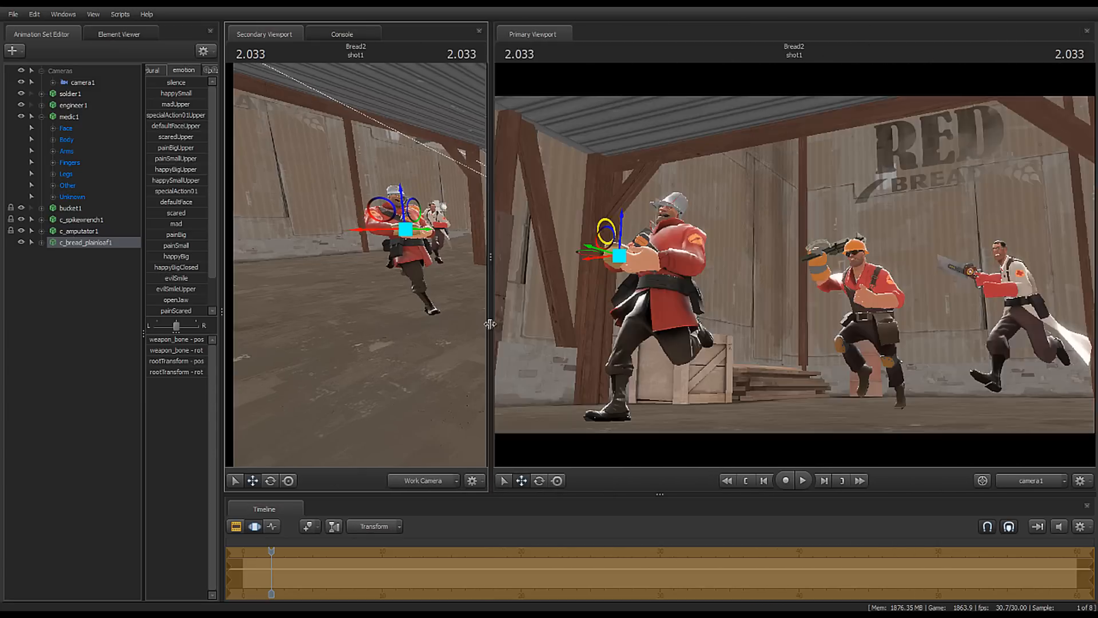
Step: Fine-tune the first loaf's position and rotation in a close-up so it rests in the soldier's folded arms
{"action": "key", "text": "w"}
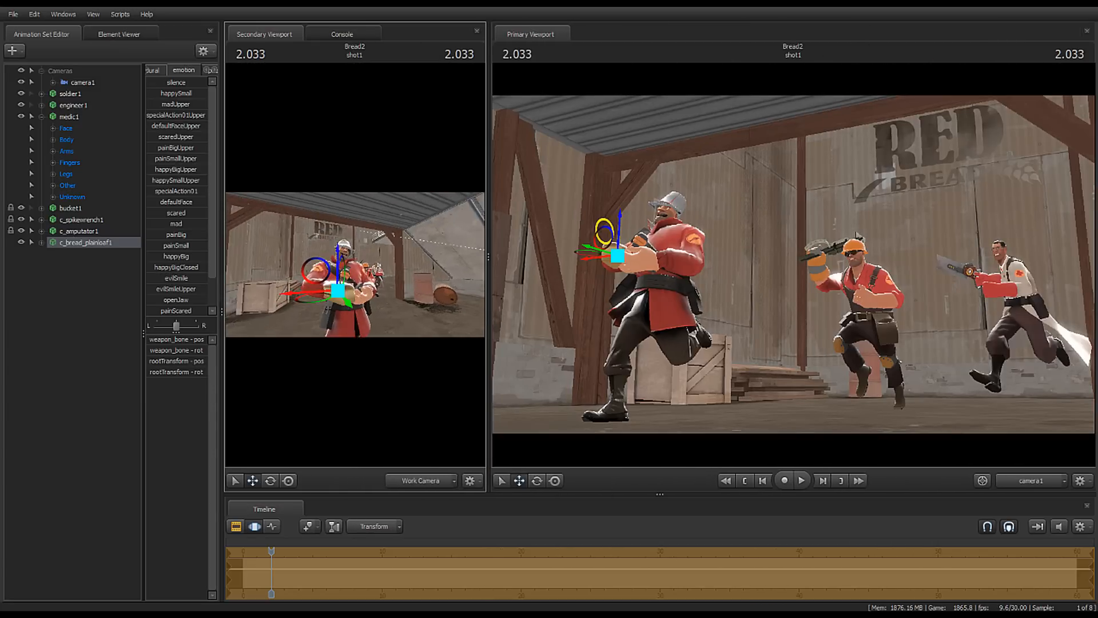
{"action": "key", "text": "s"}
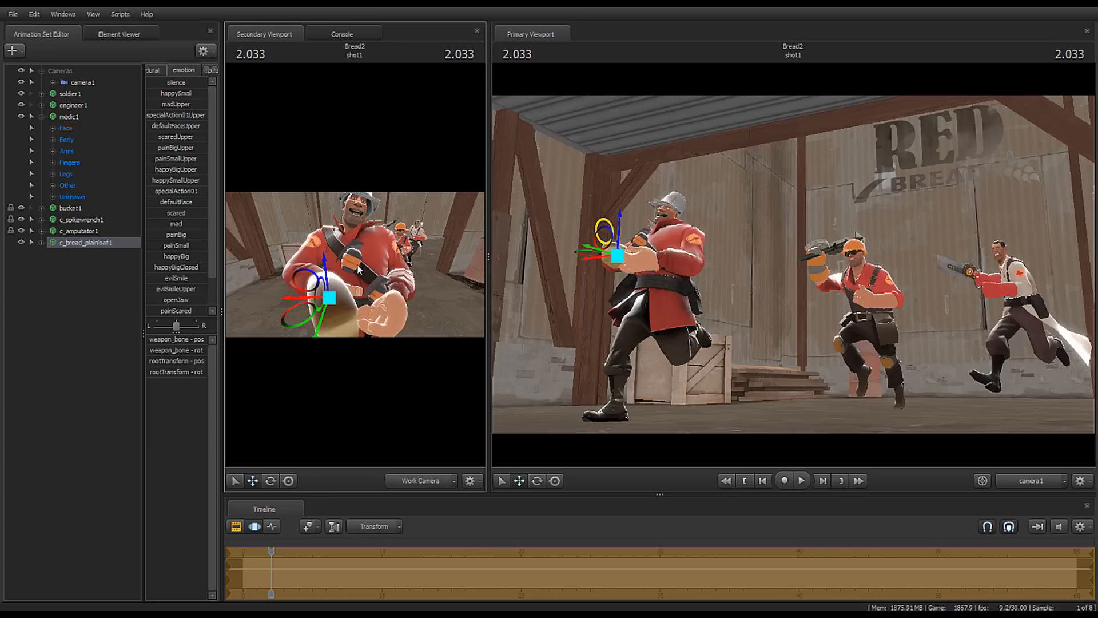
{"action": "left_click_drag", "start_coordinate": [266, 285], "coordinate": [355, 265]}
{"action": "key", "text": "e"}
{"action": "left_click_drag", "start_coordinate": [312, 305], "coordinate": [359, 223]}
{"action": "key", "text": "w"}
{"action": "key", "text": "w"}
{"action": "key", "text": "s"}
{"action": "key", "text": "a"}
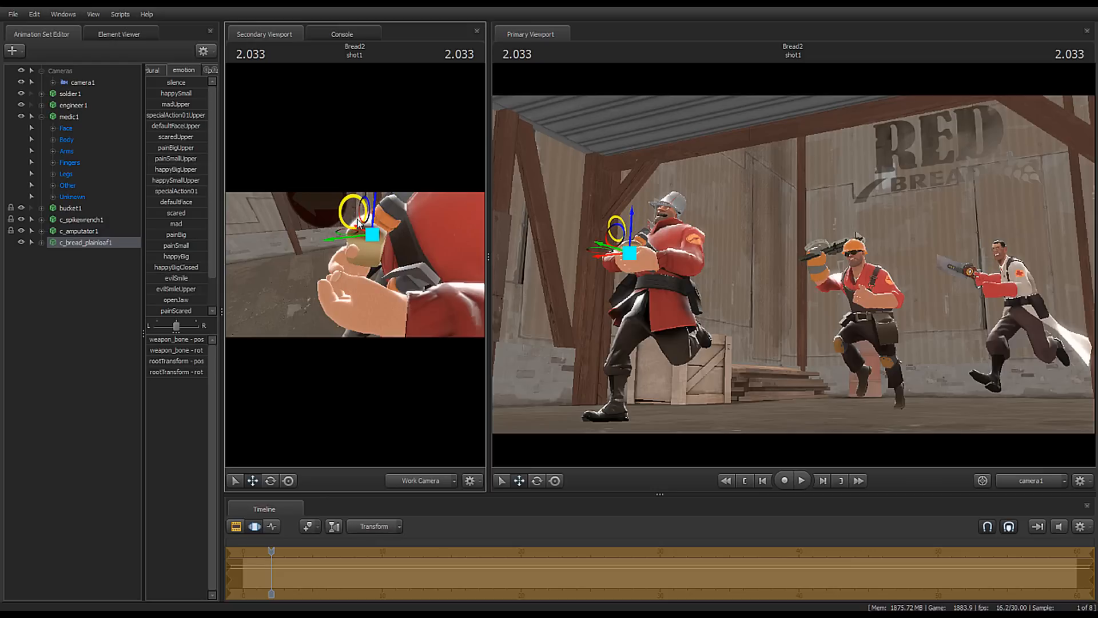
{"action": "key", "text": "s"}
{"action": "left_click_drag", "start_coordinate": [273, 232], "coordinate": [303, 235]}
{"action": "key", "text": "a"}
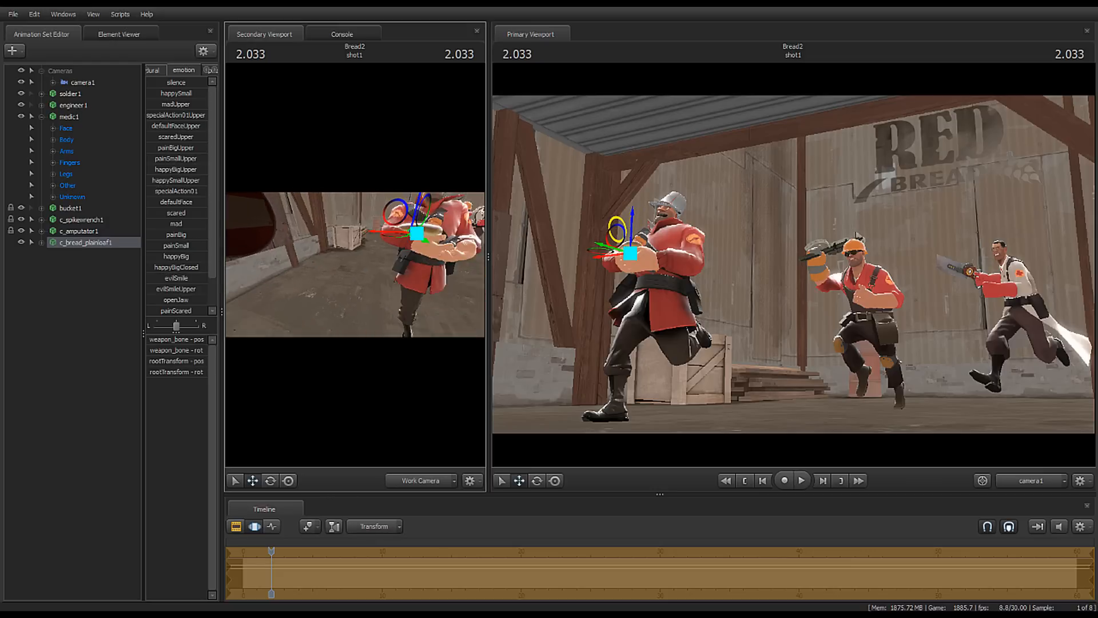
{"action": "left_click_drag", "start_coordinate": [354, 265], "coordinate": [363, 266]}
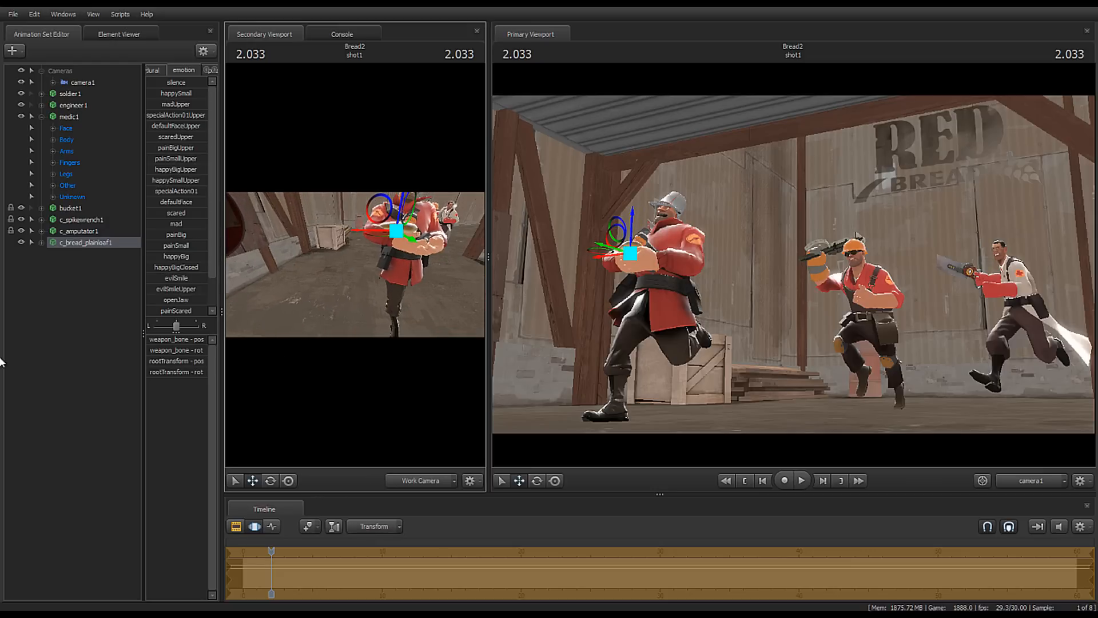
{"action": "left_click", "coordinate": [141, 336]}
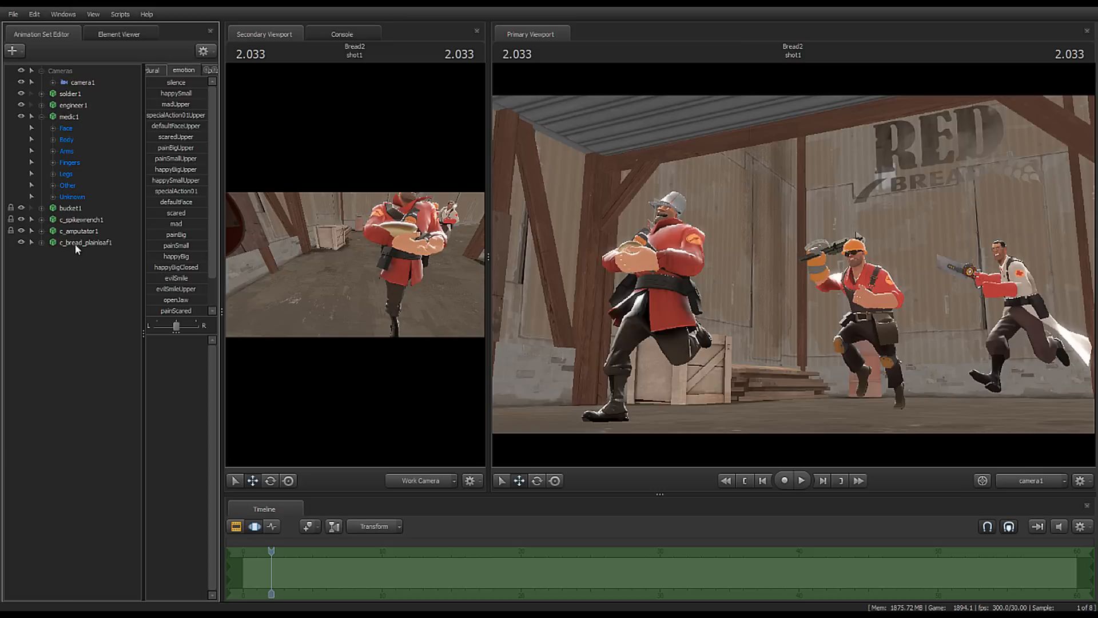
{"action": "left_click_drag", "start_coordinate": [387, 314], "coordinate": [356, 269]}
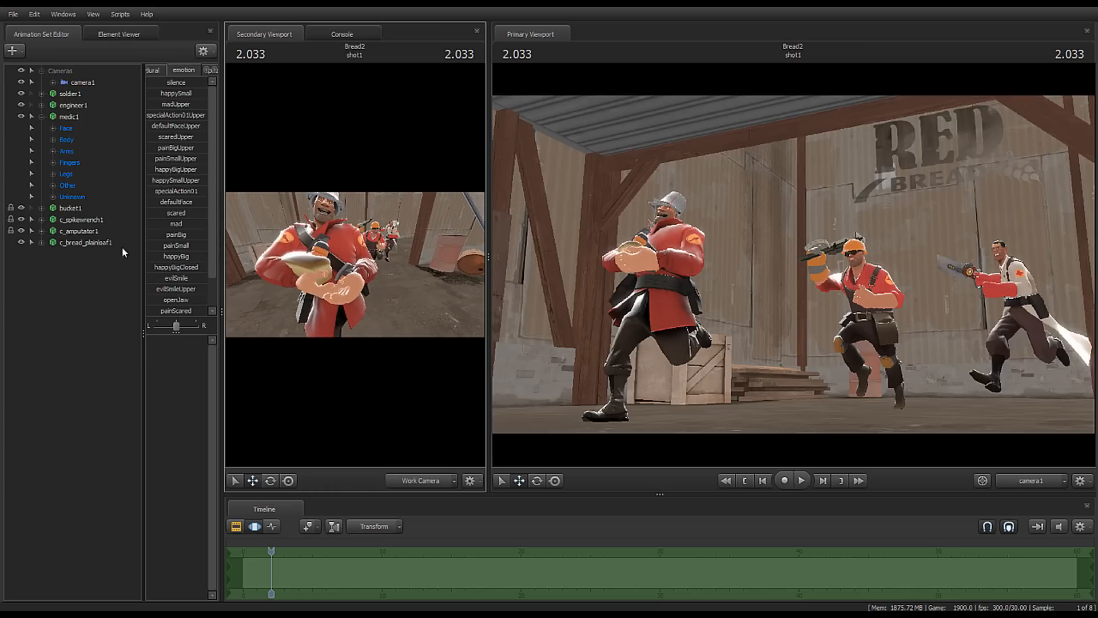
Step: Duplicate the c_bread_plainloaf1 animation set by copying and pasting it
{"action": "left_click", "coordinate": [82, 243]}
{"action": "right_click", "coordinate": [82, 242]}
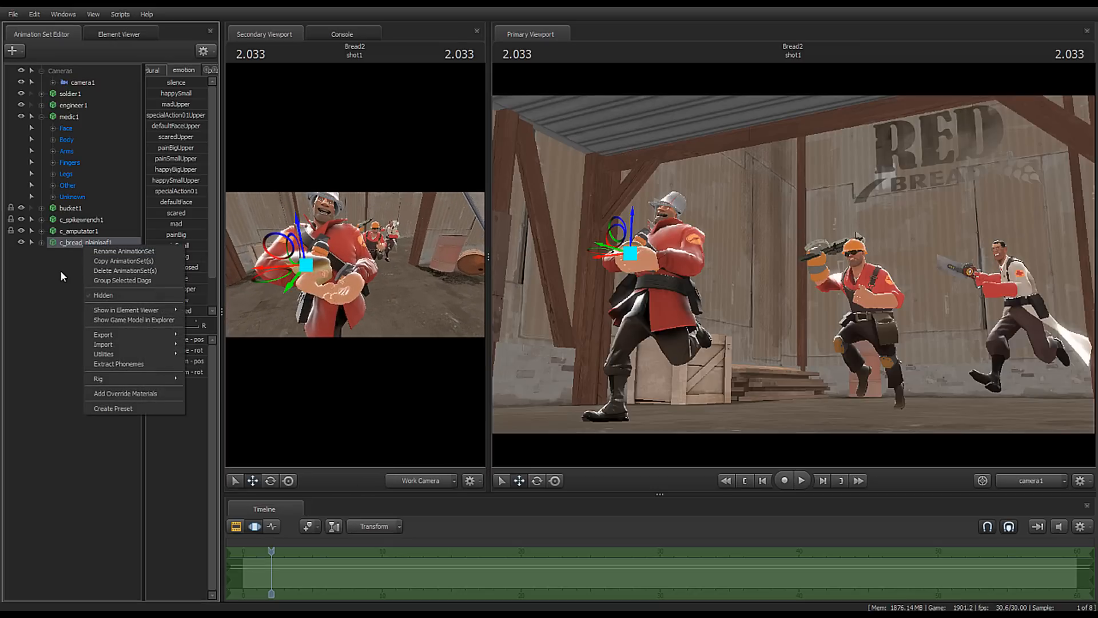
{"action": "left_click", "coordinate": [120, 261]}
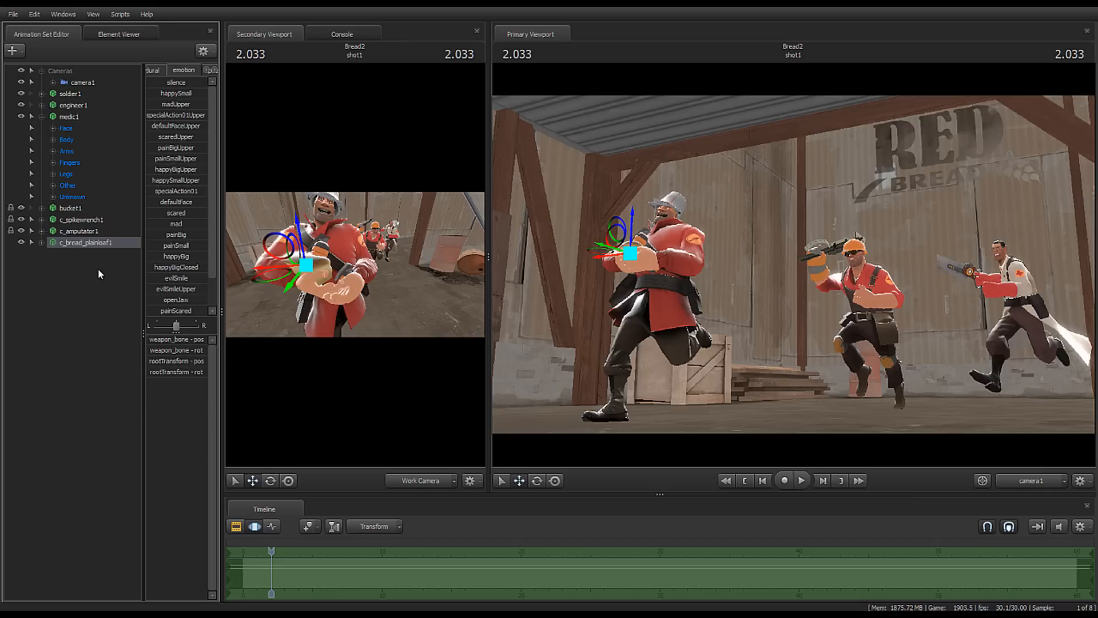
{"action": "right_click", "coordinate": [97, 269]}
{"action": "left_click", "coordinate": [128, 327]}
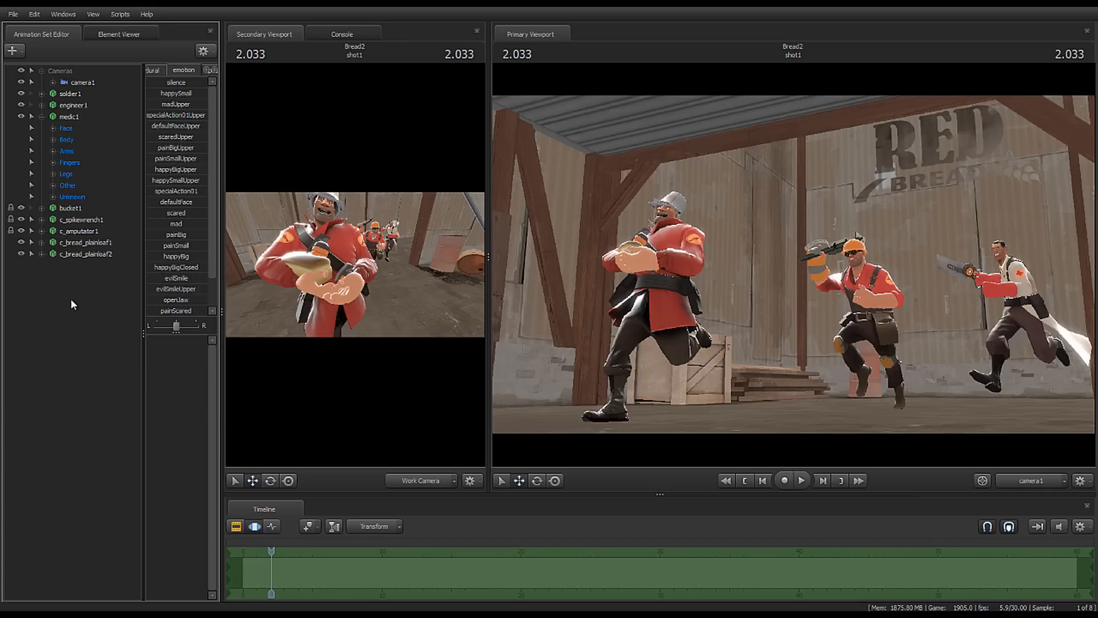
Step: Move the second loaf sideways beside the first in the soldier's arms and rotate it to a different angle
{"action": "left_click", "coordinate": [73, 254]}
{"action": "left_click_drag", "start_coordinate": [284, 267], "coordinate": [335, 266]}
{"action": "key", "text": "e"}
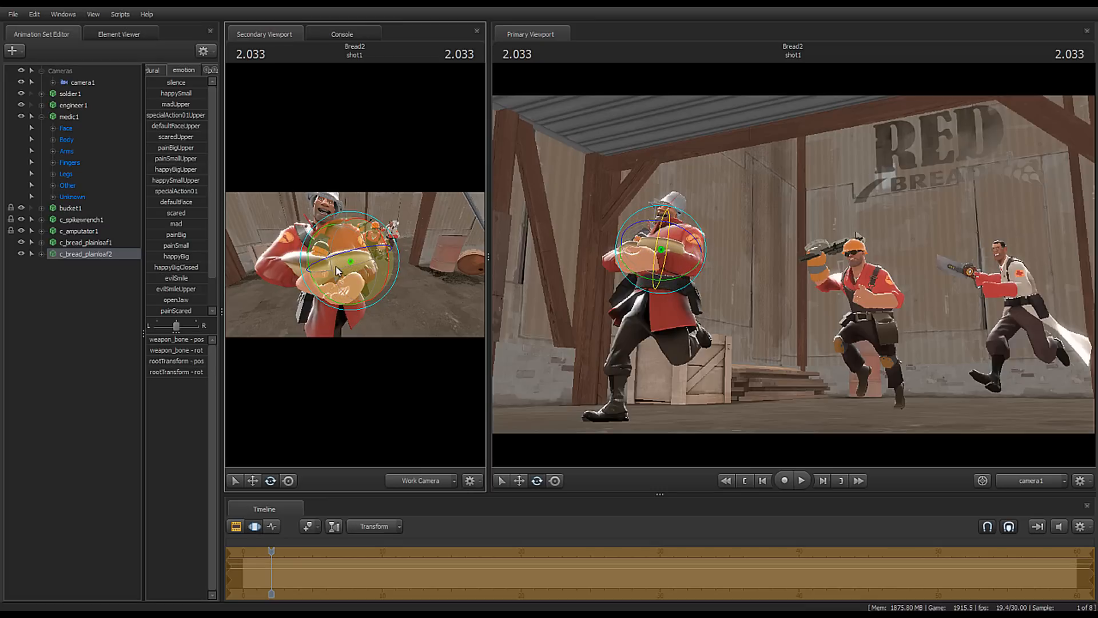
{"action": "left_click", "coordinate": [82, 278]}
Step: Duplicate the c_bread_plainloaf2 animation set by copying and pasting it
{"action": "left_click", "coordinate": [76, 255]}
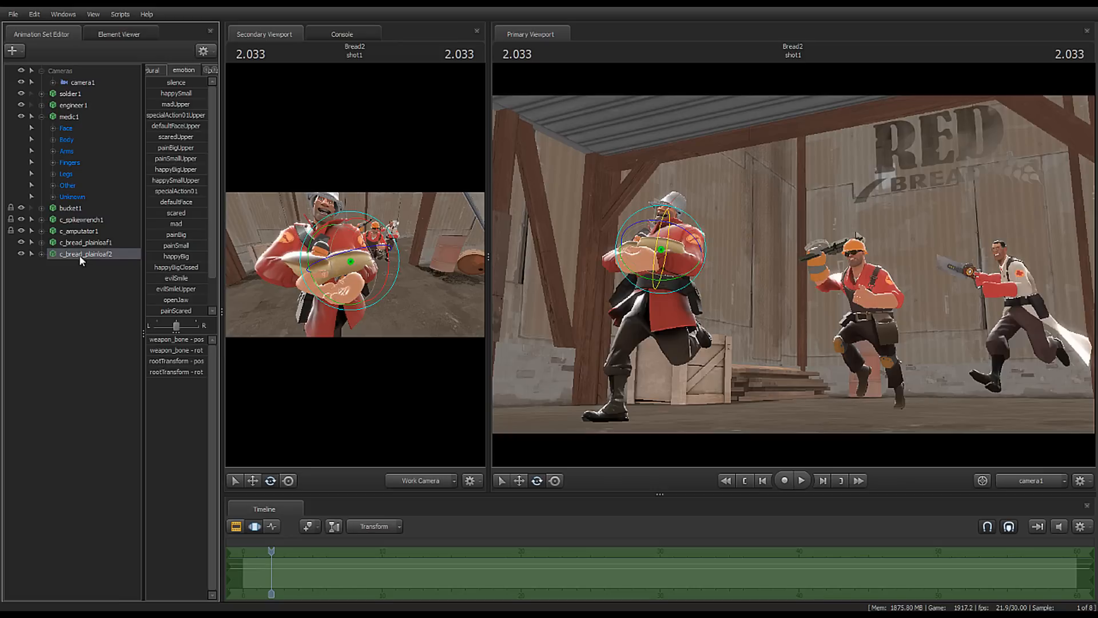
{"action": "right_click", "coordinate": [79, 255]}
{"action": "left_click", "coordinate": [98, 273]}
{"action": "right_click", "coordinate": [62, 306]}
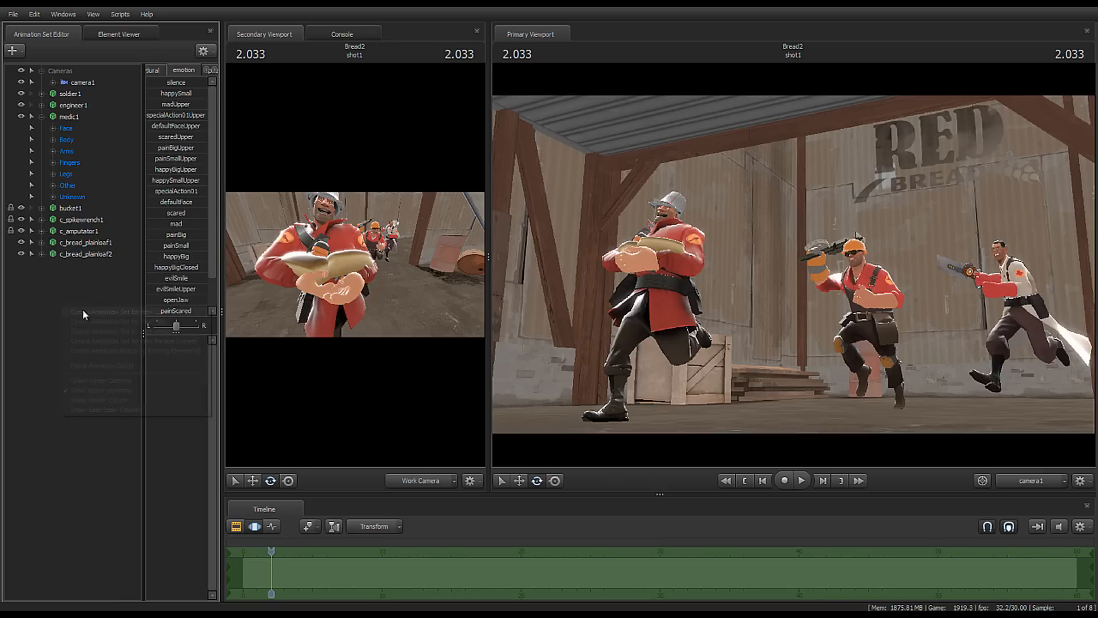
{"action": "left_click", "coordinate": [100, 367]}
Step: Raise the third loaf on top of the second one in the soldier's arms and adjust its rotation slightly
{"action": "left_click", "coordinate": [66, 266]}
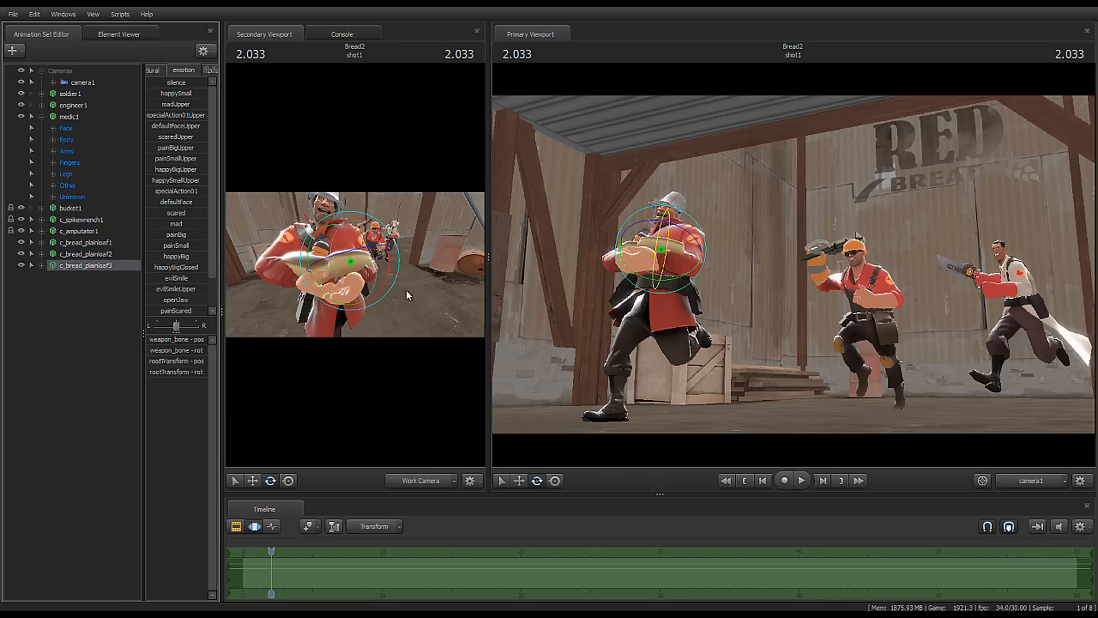
{"action": "left_click_drag", "start_coordinate": [357, 254], "coordinate": [355, 243]}
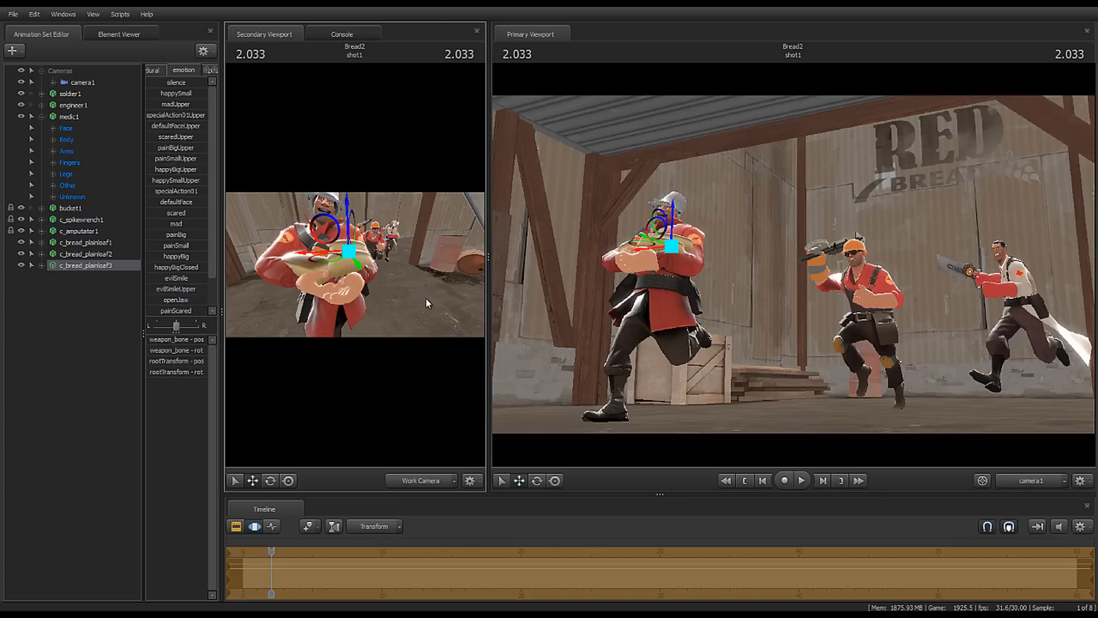
{"action": "left_click", "coordinate": [100, 311]}
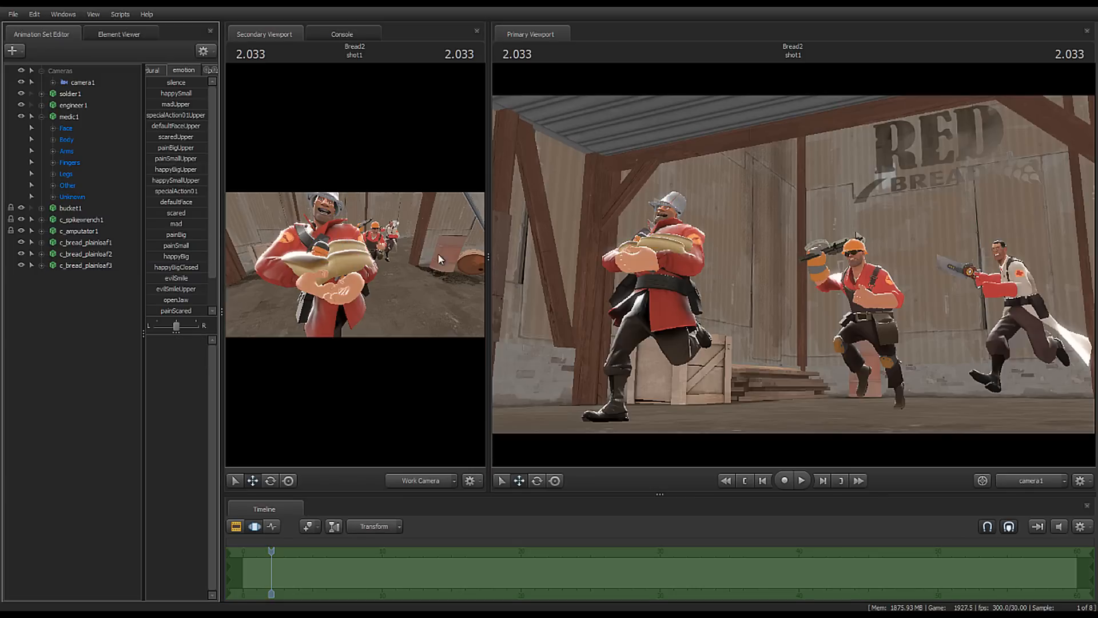
{"action": "left_click", "coordinate": [89, 266]}
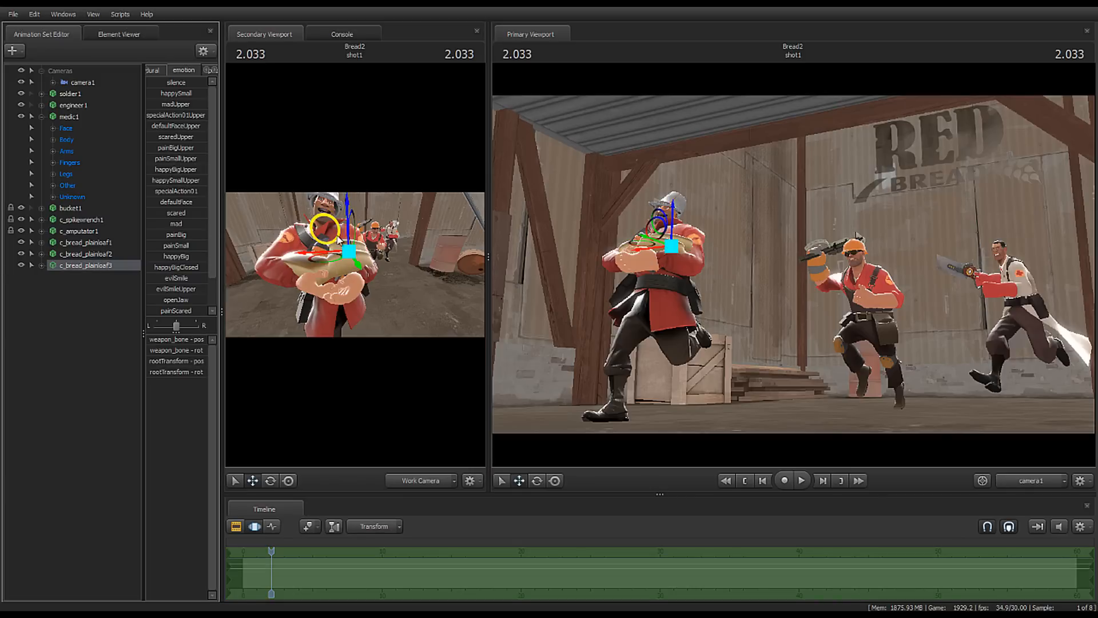
{"action": "key", "text": "e"}
{"action": "left_click_drag", "start_coordinate": [356, 225], "coordinate": [358, 249]}
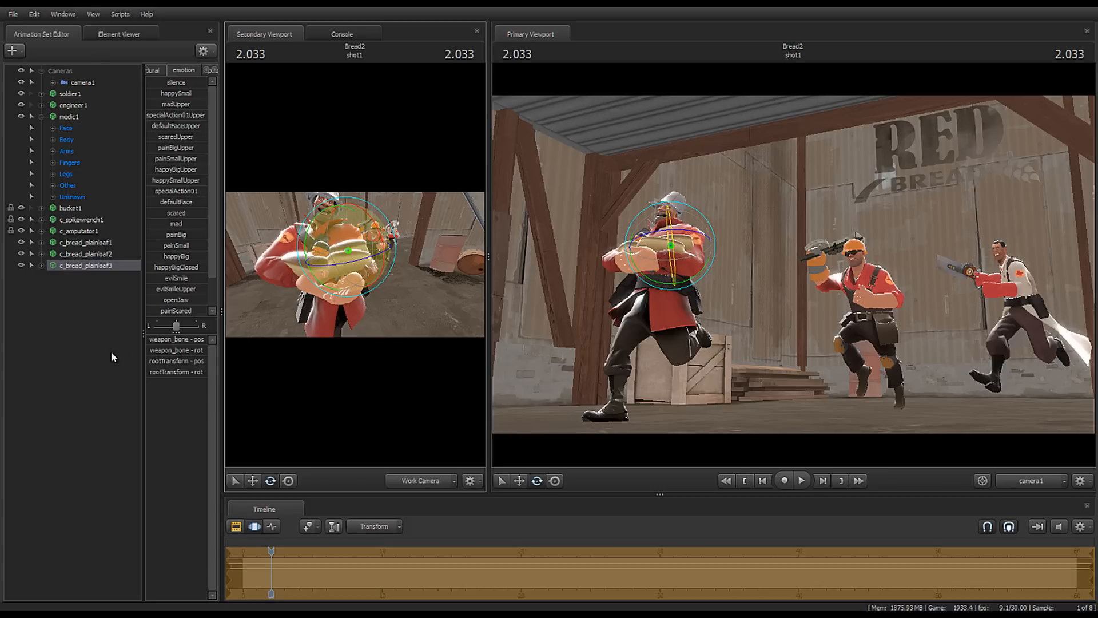
Step: Duplicate the c_bread_plainloaf3 animation set by copying and pasting it
{"action": "right_click", "coordinate": [103, 322]}
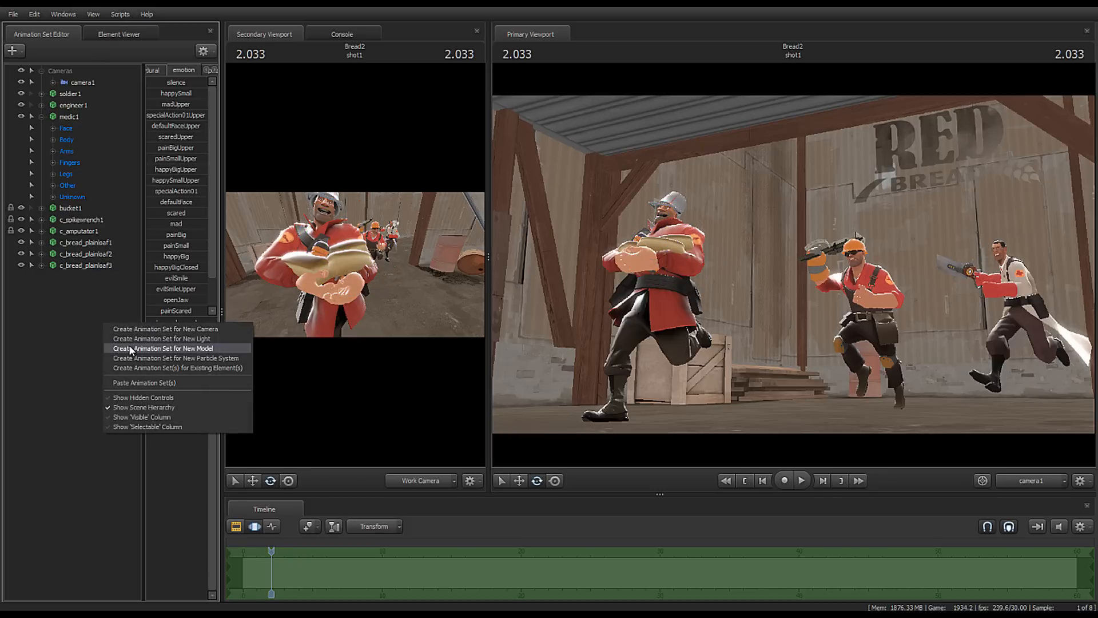
{"action": "left_click", "coordinate": [82, 266]}
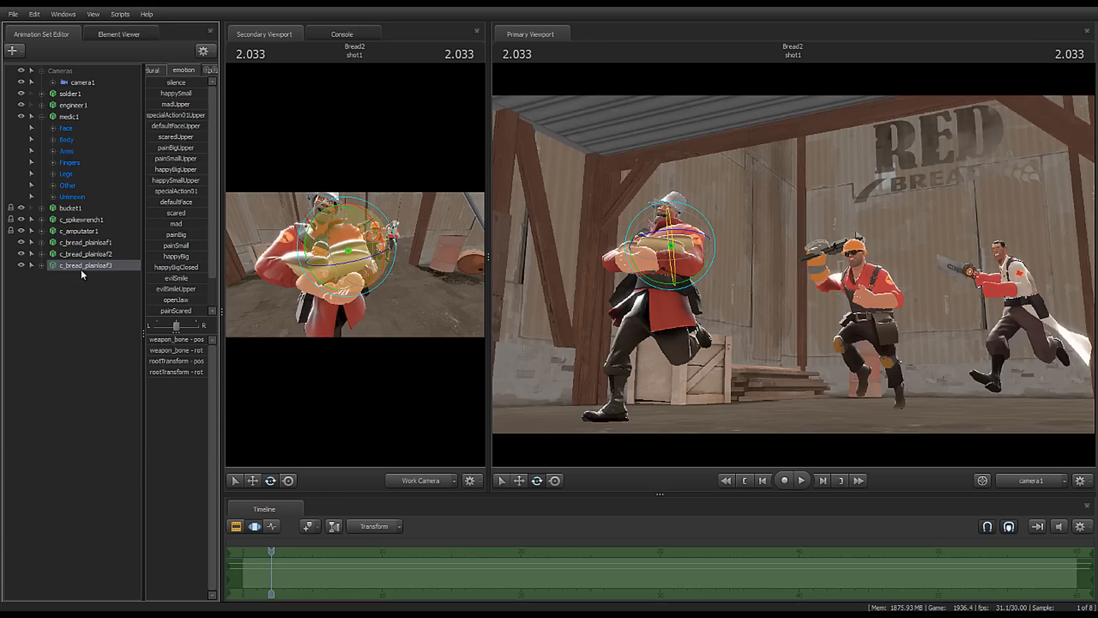
{"action": "right_click", "coordinate": [82, 268]}
{"action": "left_click", "coordinate": [119, 285]}
{"action": "right_click", "coordinate": [33, 310]}
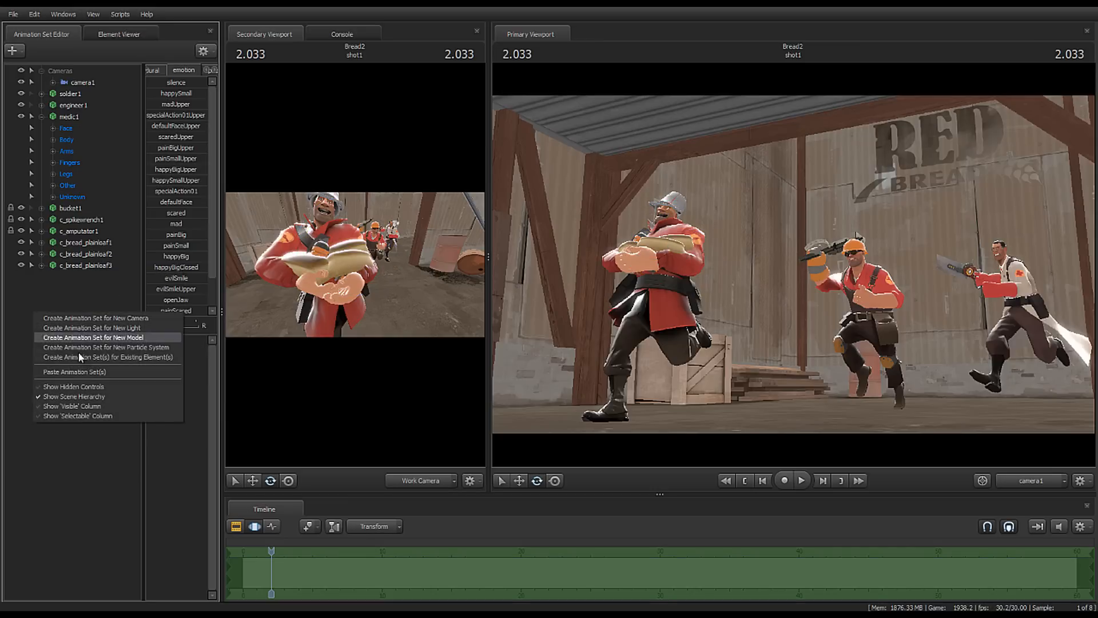
{"action": "left_click", "coordinate": [88, 372]}
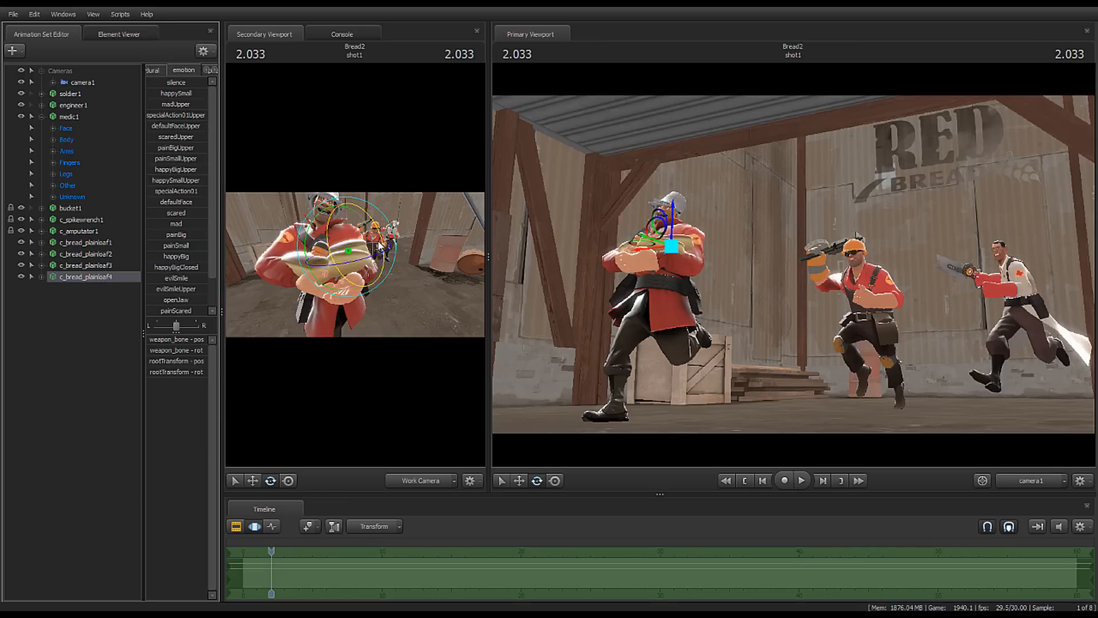
Step: Place the fourth loaf on top of the pile in the soldier's arms and rotate it to a different angle
{"action": "left_click_drag", "start_coordinate": [350, 253], "coordinate": [326, 245]}
{"action": "left_click", "coordinate": [46, 384]}
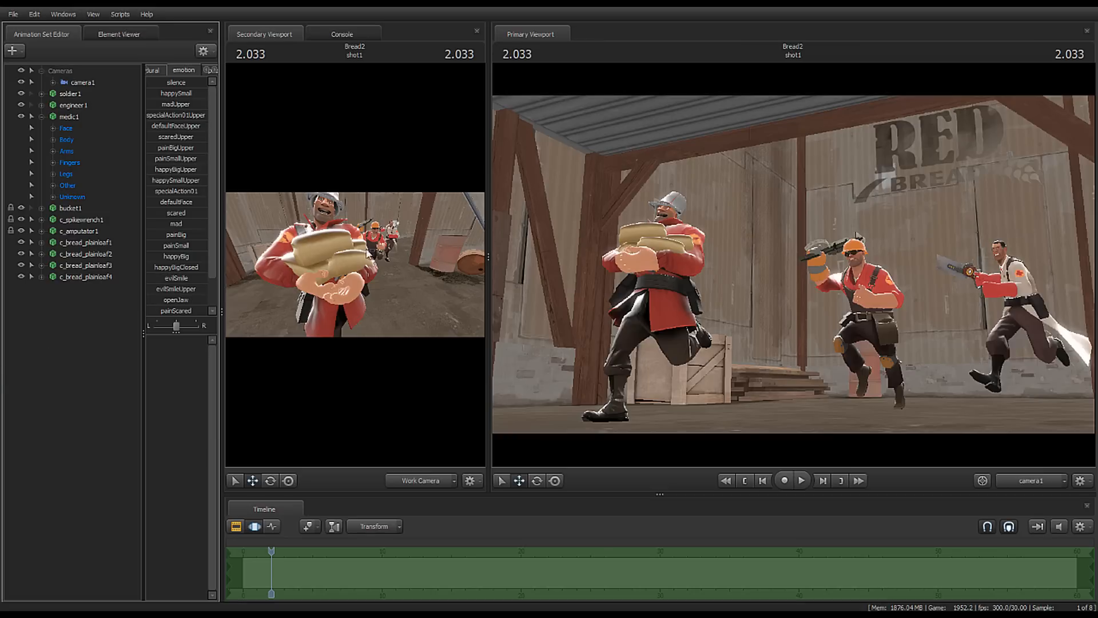
{"action": "left_click", "coordinate": [90, 276]}
{"action": "key", "text": "e"}
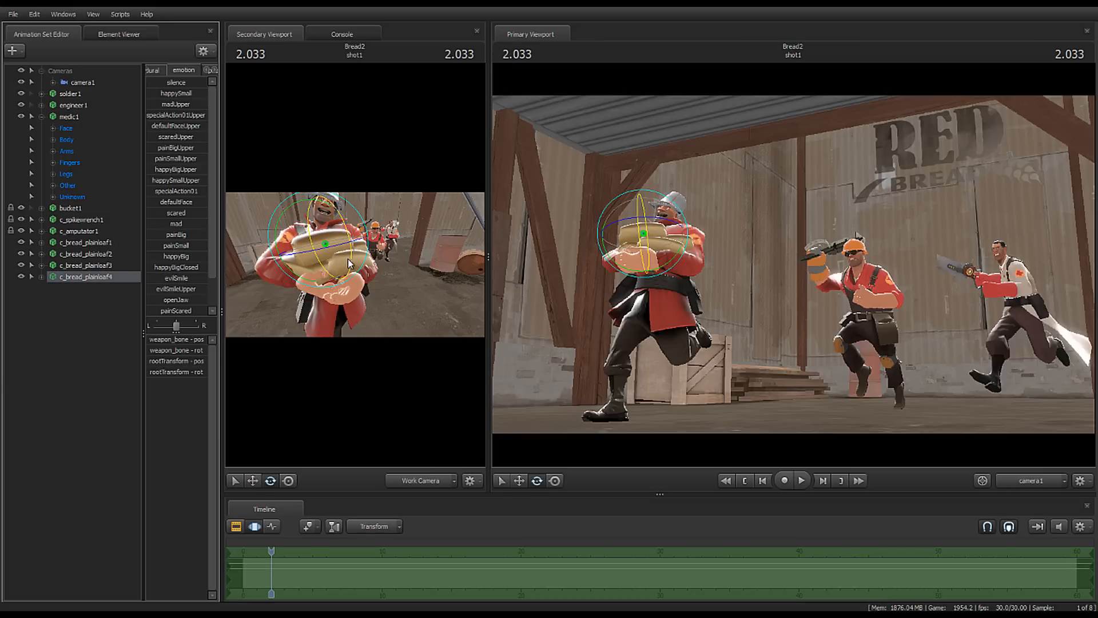
{"action": "mouse_move", "coordinate": [308, 266]}
{"action": "left_mouse_down"}
{"action": "mouse_move", "coordinate": [330, 278]}
{"action": "mouse_move", "coordinate": [321, 276]}
{"action": "left_mouse_up"}
Step: Enlarge the secondary viewport, look at the pile up close and raise the fourth loaf slightly on it
{"action": "left_click_drag", "start_coordinate": [490, 257], "coordinate": [284, 270]}
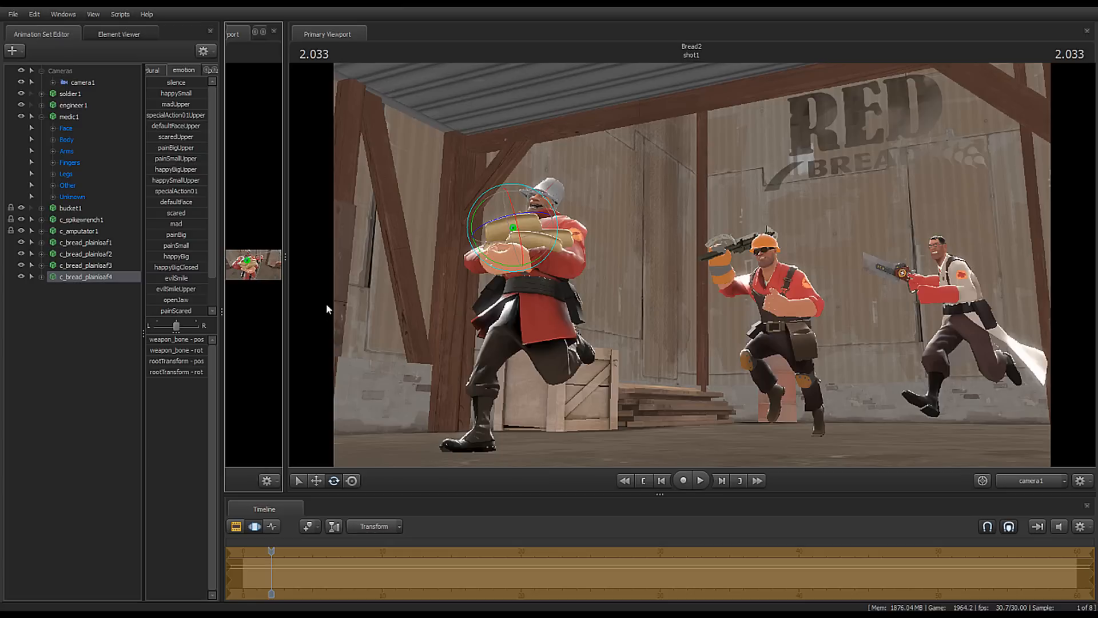
{"action": "left_click_drag", "start_coordinate": [286, 259], "coordinate": [623, 292]}
{"action": "key", "text": "w"}
{"action": "left_click_drag", "start_coordinate": [502, 308], "coordinate": [420, 269]}
{"action": "key", "text": "w"}
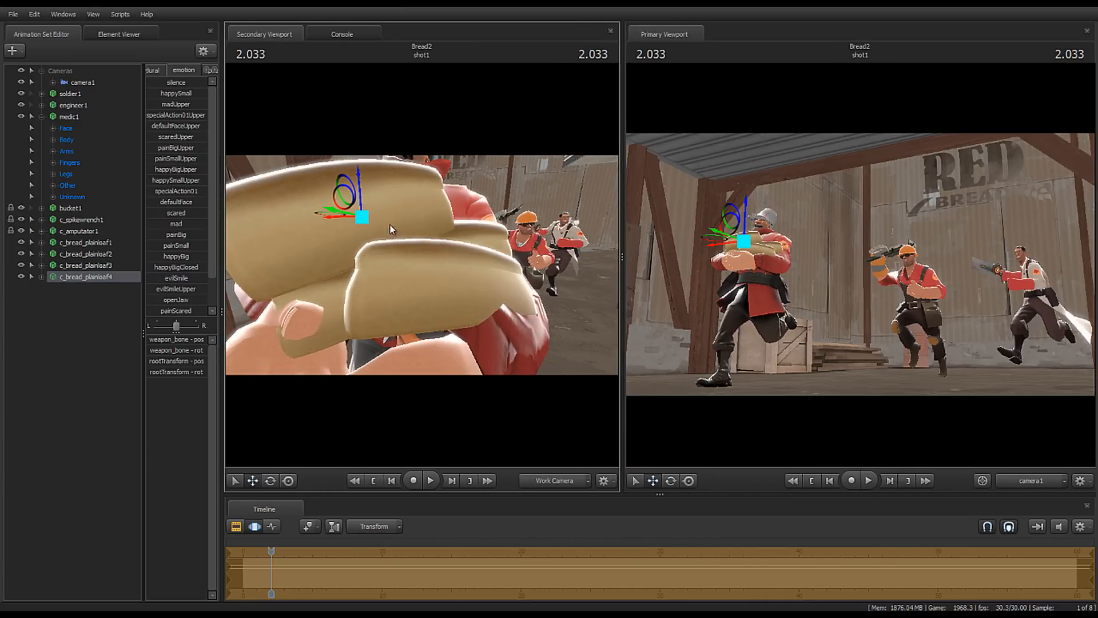
{"action": "left_click_drag", "start_coordinate": [362, 187], "coordinate": [361, 180]}
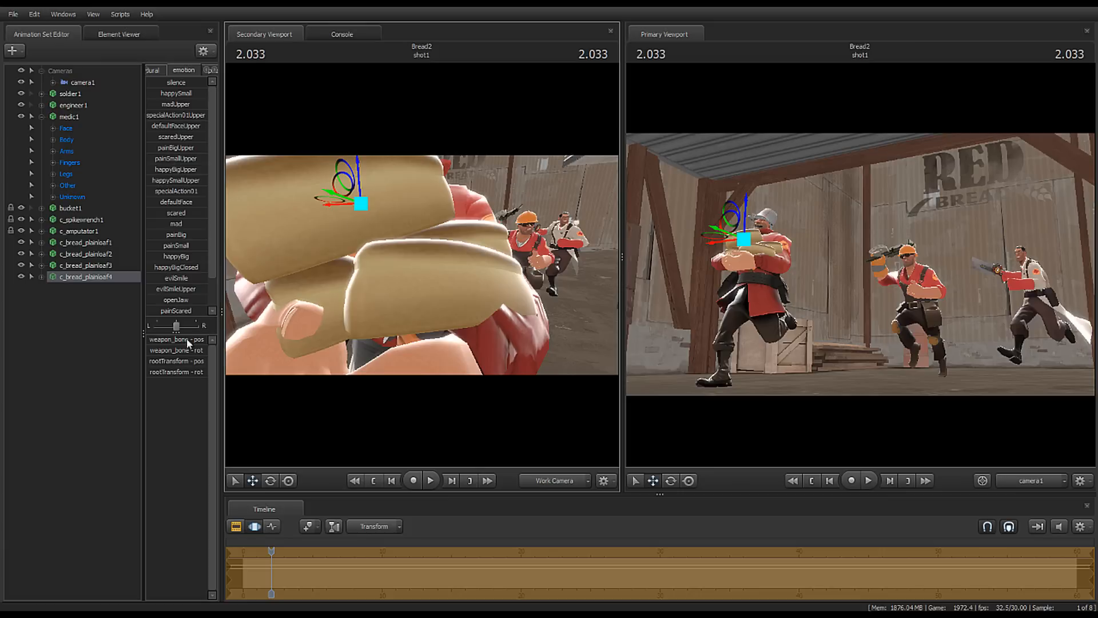
Step: Duplicate the c_bread_plainloaf4 animation set by copying and pasting it
{"action": "right_click", "coordinate": [97, 283]}
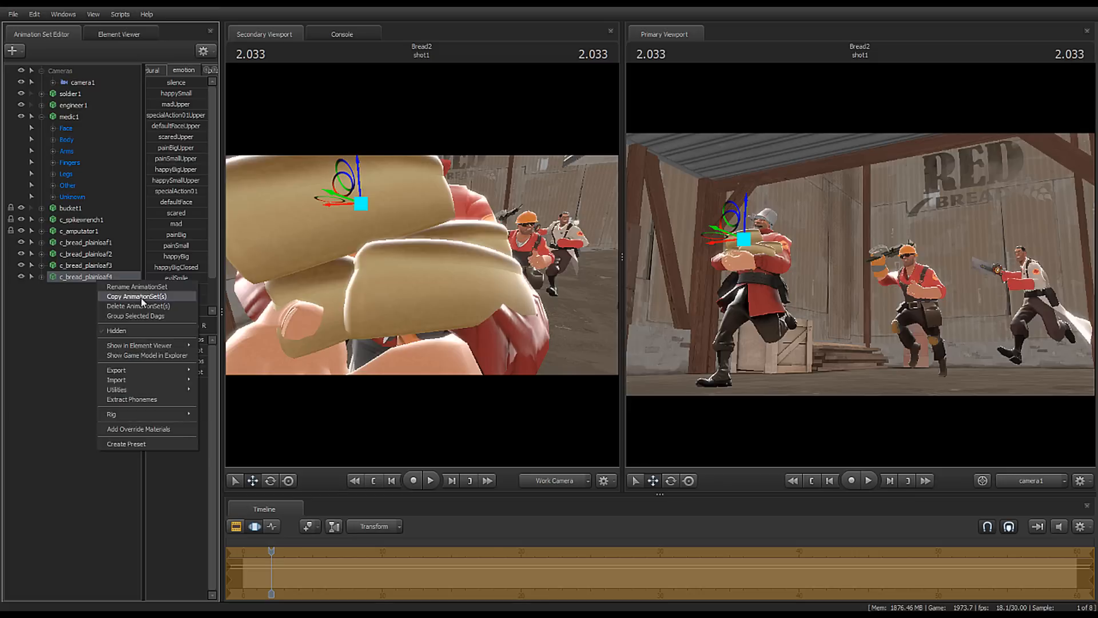
{"action": "left_click", "coordinate": [141, 297]}
{"action": "right_click", "coordinate": [97, 302]}
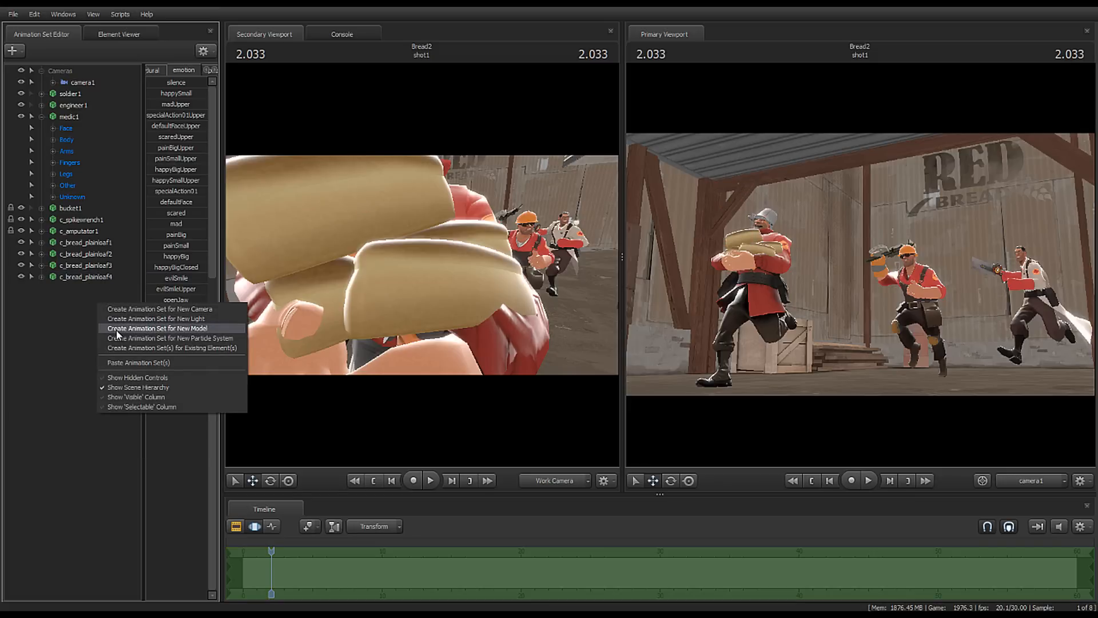
{"action": "left_click", "coordinate": [126, 360]}
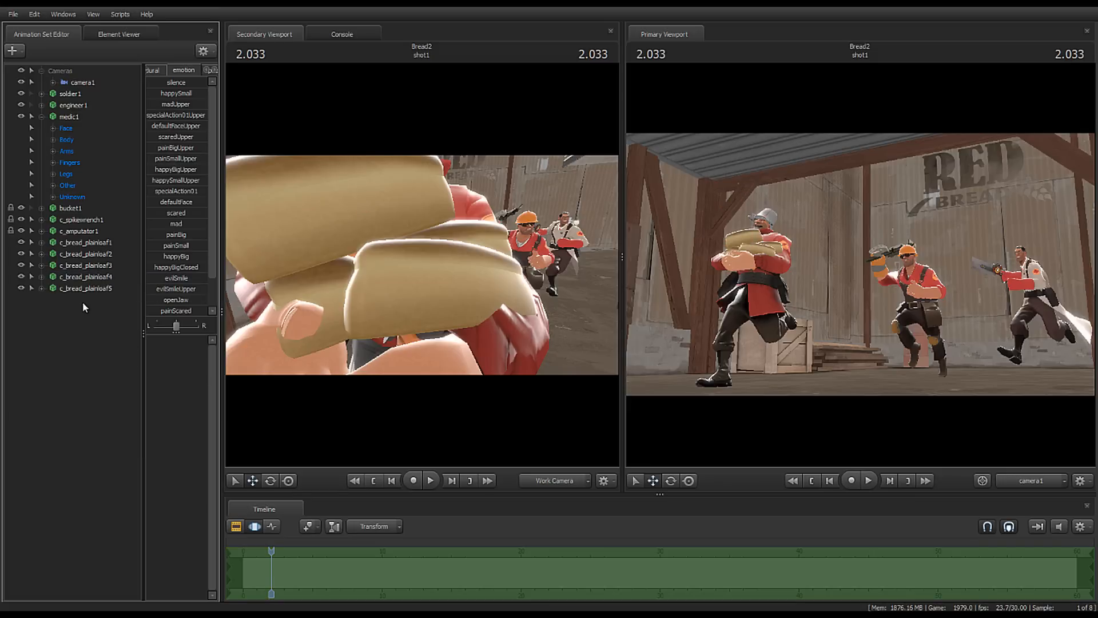
Step: Move the fifth loaf sideways out of the soldier's arms and rotate it away from the pile
{"action": "left_click", "coordinate": [85, 289]}
{"action": "left_click_drag", "start_coordinate": [482, 286], "coordinate": [427, 263]}
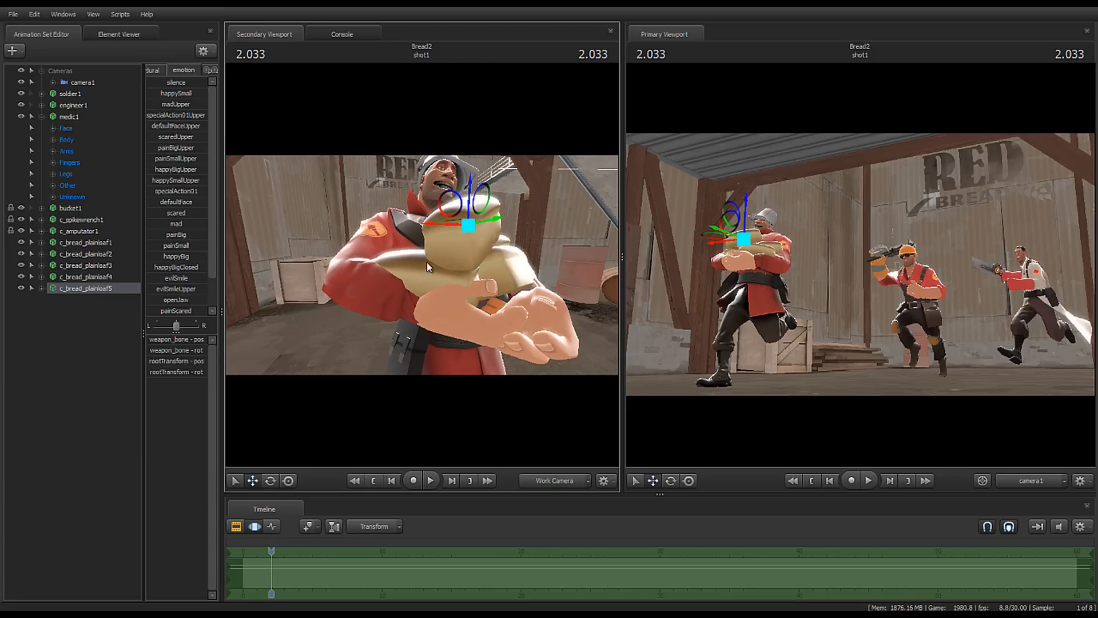
{"action": "left_click_drag", "start_coordinate": [483, 220], "coordinate": [391, 224]}
{"action": "mouse_move", "coordinate": [385, 219]}
{"action": "left_mouse_down"}
{"action": "mouse_move", "coordinate": [365, 207]}
{"action": "mouse_move", "coordinate": [380, 201]}
{"action": "mouse_move", "coordinate": [381, 258]}
{"action": "mouse_move", "coordinate": [401, 259]}
{"action": "left_mouse_up"}
{"action": "key", "text": "e"}
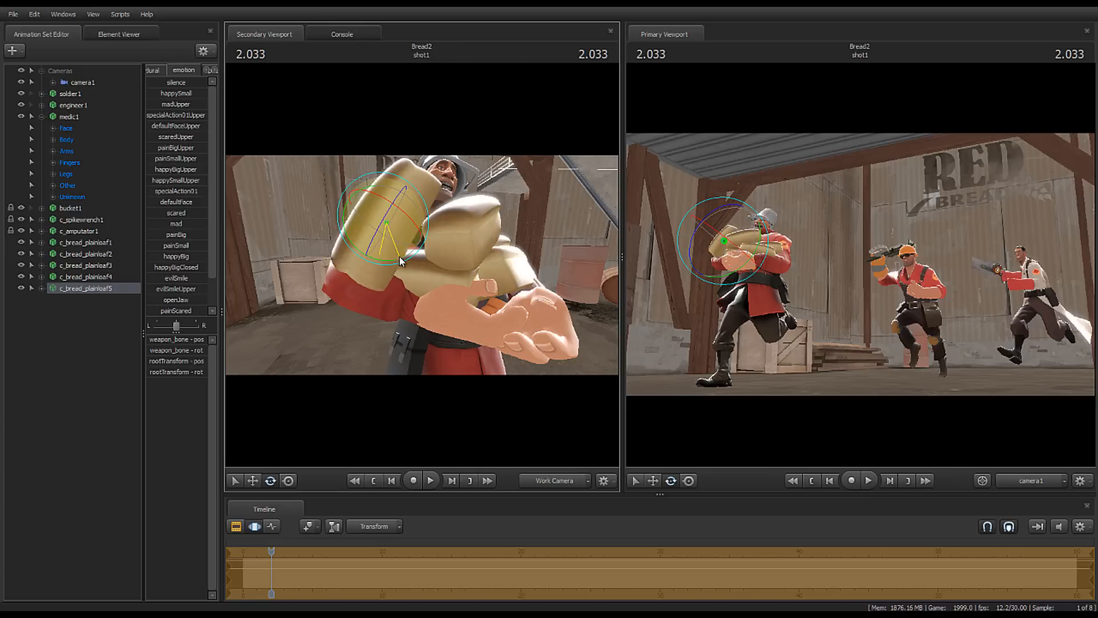
{"action": "left_click_drag", "start_coordinate": [384, 200], "coordinate": [422, 265]}
{"action": "key", "text": "w"}
{"action": "left_click_drag", "start_coordinate": [442, 200], "coordinate": [461, 227]}
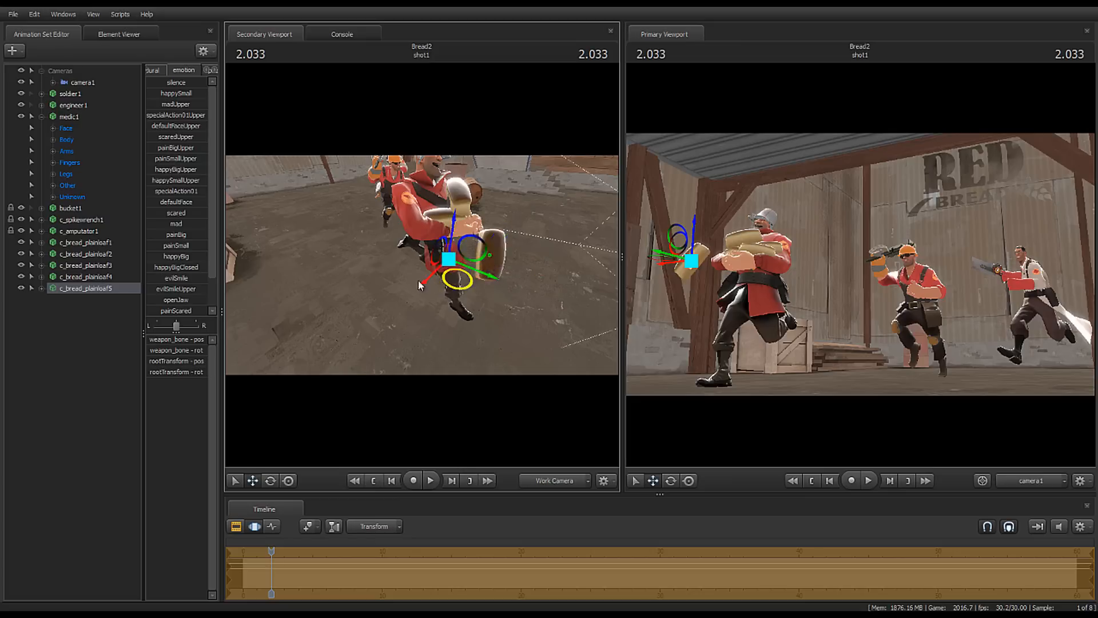
Step: Bring the fifth loaf down to the height of the soldier's legs and dismiss the antivirus update notification
{"action": "left_click_drag", "start_coordinate": [417, 280], "coordinate": [367, 283]}
{"action": "key", "text": "e"}
{"action": "key", "text": "w"}
{"action": "key", "text": "ctrl+z"}
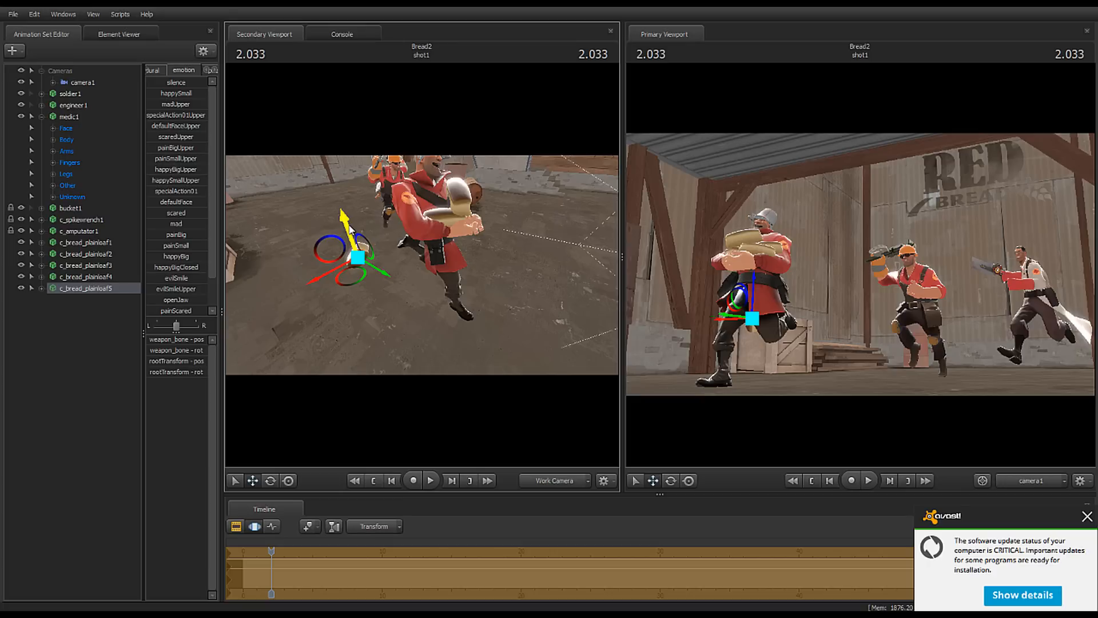
{"action": "left_click_drag", "start_coordinate": [348, 237], "coordinate": [353, 252]}
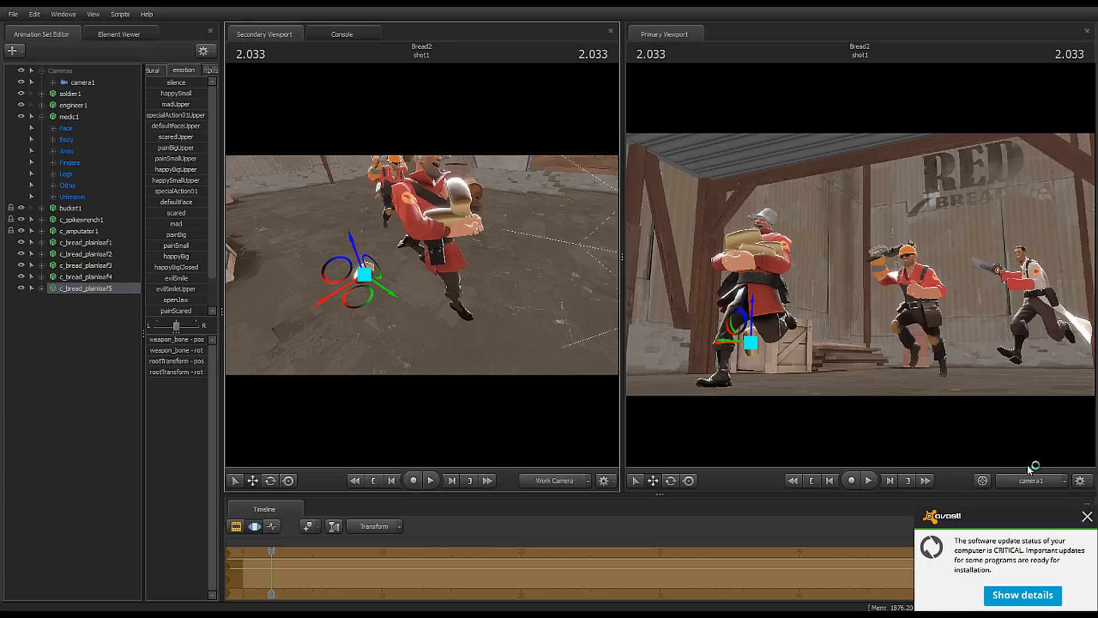
{"action": "left_click", "coordinate": [1087, 516]}
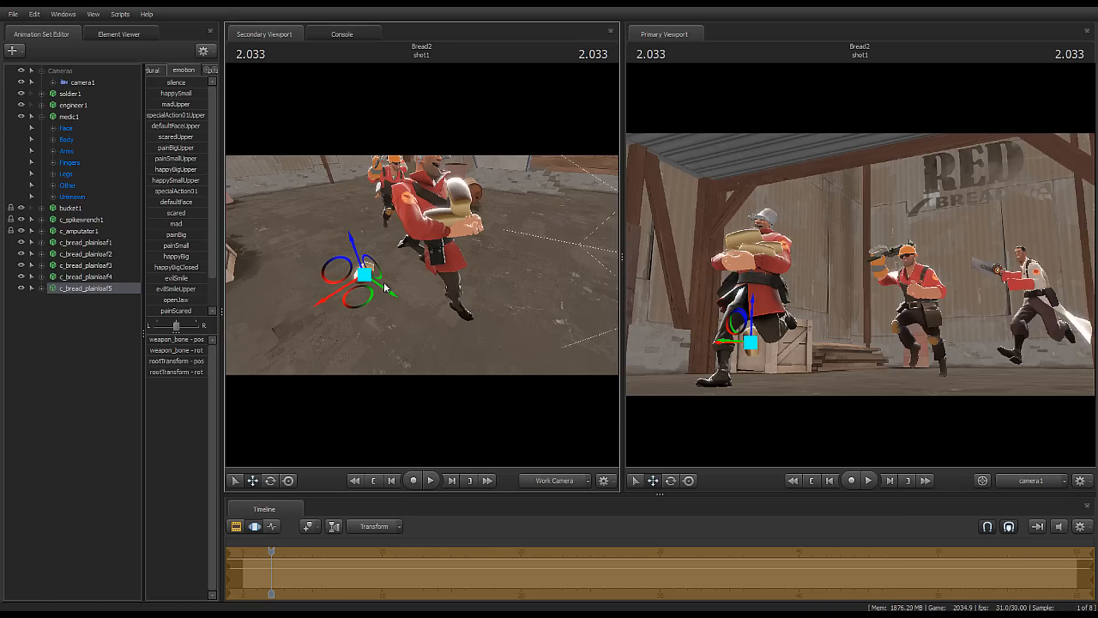
Step: Tilt the fifth loaf at the soldier's legs so it looks like it is falling, adjust its position and deselect it
{"action": "key", "text": "e"}
{"action": "left_click_drag", "start_coordinate": [382, 294], "coordinate": [366, 302]}
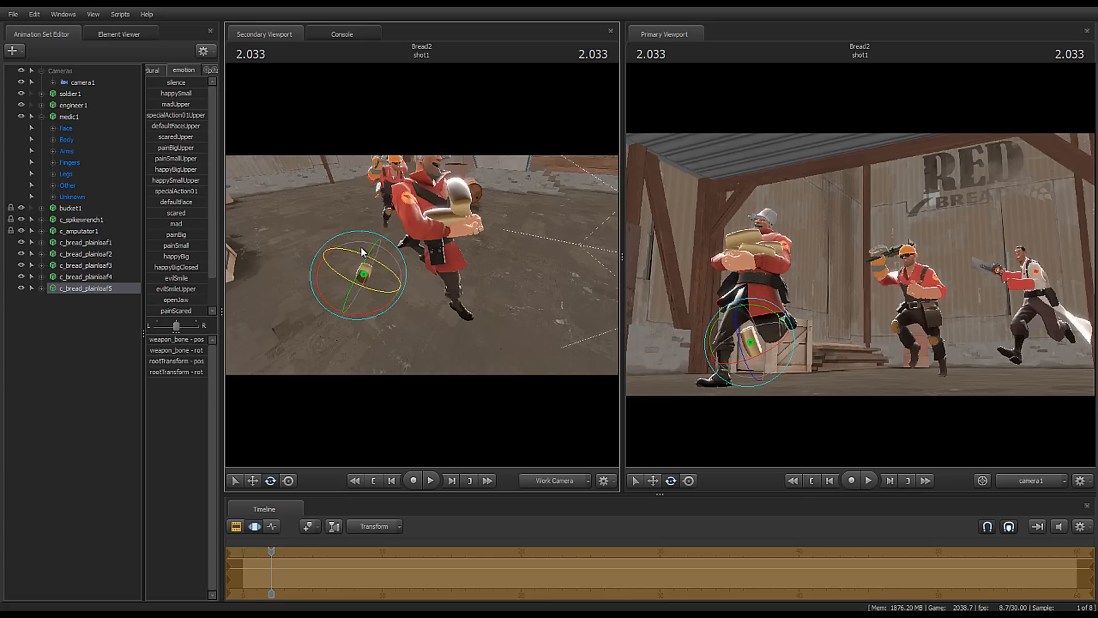
{"action": "left_click_drag", "start_coordinate": [360, 246], "coordinate": [378, 276]}
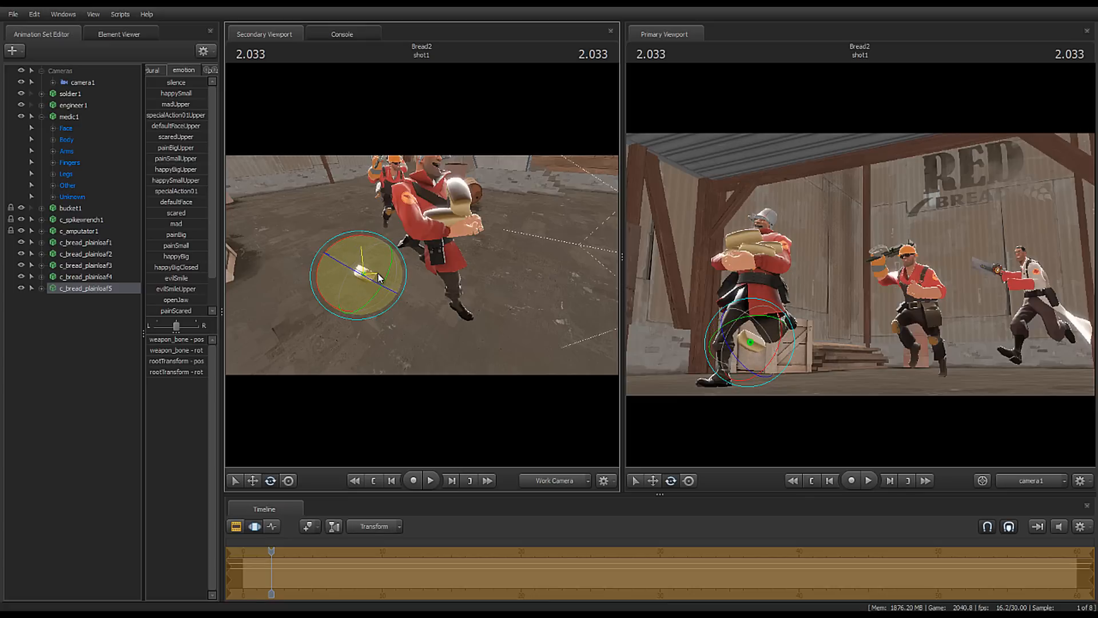
{"action": "key", "text": "w"}
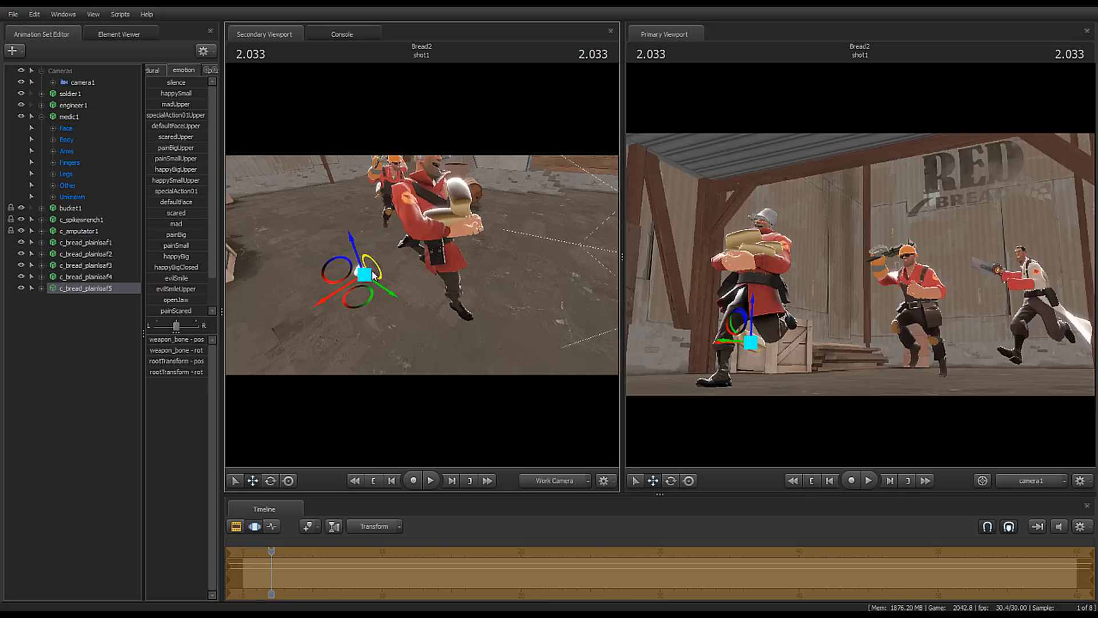
{"action": "left_click_drag", "start_coordinate": [368, 303], "coordinate": [366, 301]}
{"action": "left_click_drag", "start_coordinate": [350, 246], "coordinate": [355, 251]}
{"action": "left_click", "coordinate": [54, 375]}
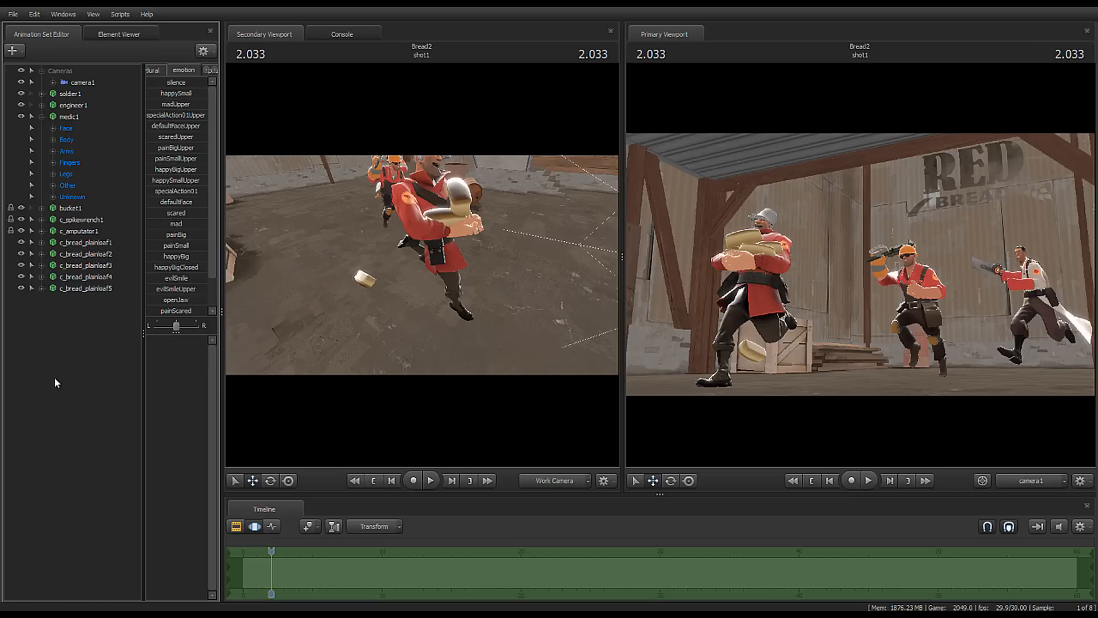
Step: Enable lighting in the viewports and widen the primary viewport
{"action": "right_click", "coordinate": [80, 354]}
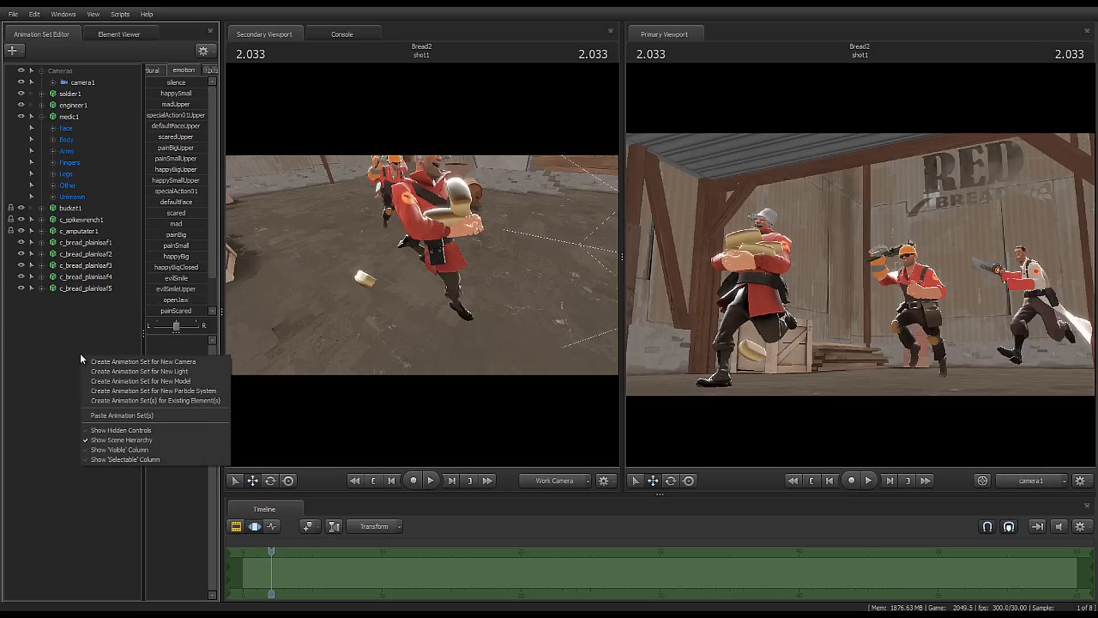
{"action": "left_click", "coordinate": [82, 327]}
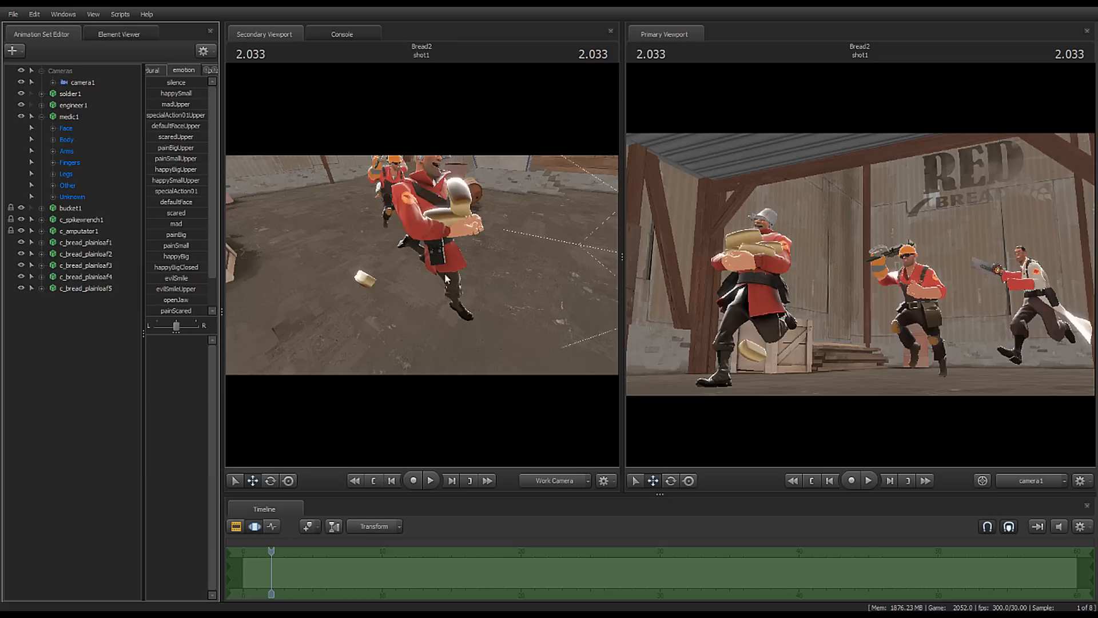
{"action": "right_click", "coordinate": [506, 259]}
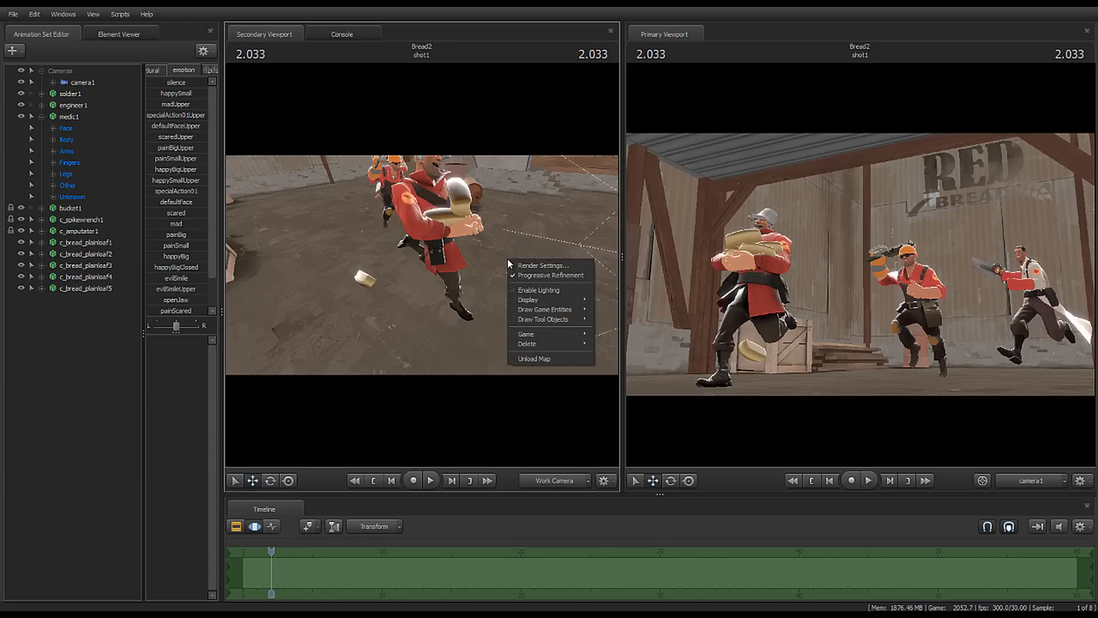
{"action": "left_click", "coordinate": [548, 292]}
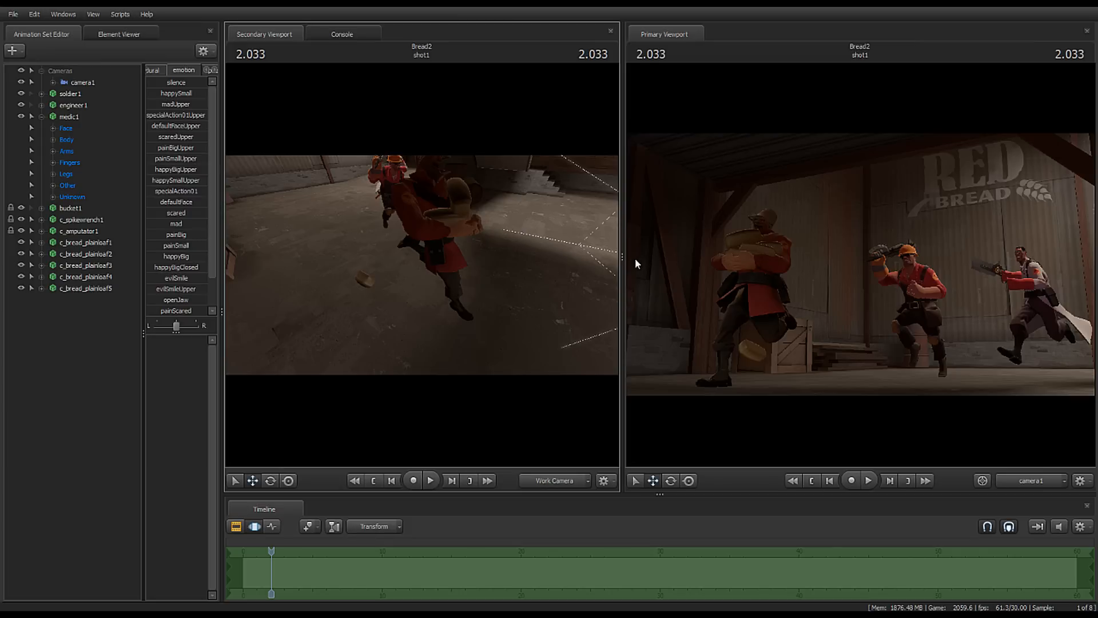
{"action": "left_click_drag", "start_coordinate": [622, 257], "coordinate": [560, 290]}
Step: Turn lighting off, bring the work camera in front of the soldier's face, and turn lighting back on
{"action": "right_click", "coordinate": [361, 255]}
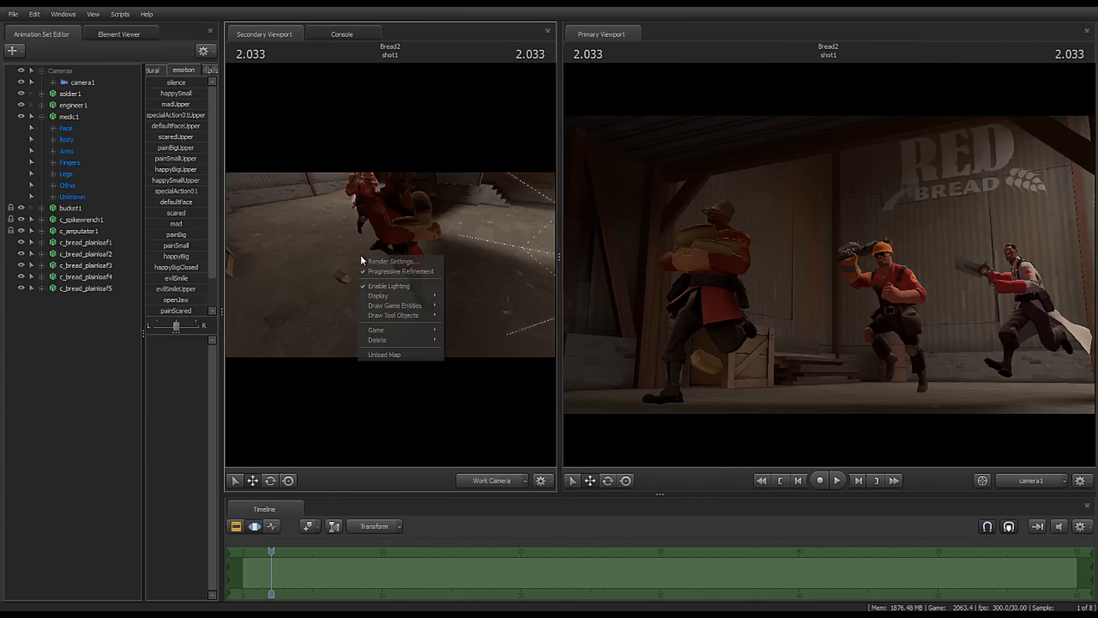
{"action": "left_click", "coordinate": [396, 287]}
{"action": "key", "text": "w"}
{"action": "left_click_drag", "start_coordinate": [391, 265], "coordinate": [363, 269]}
{"action": "key", "text": "d"}
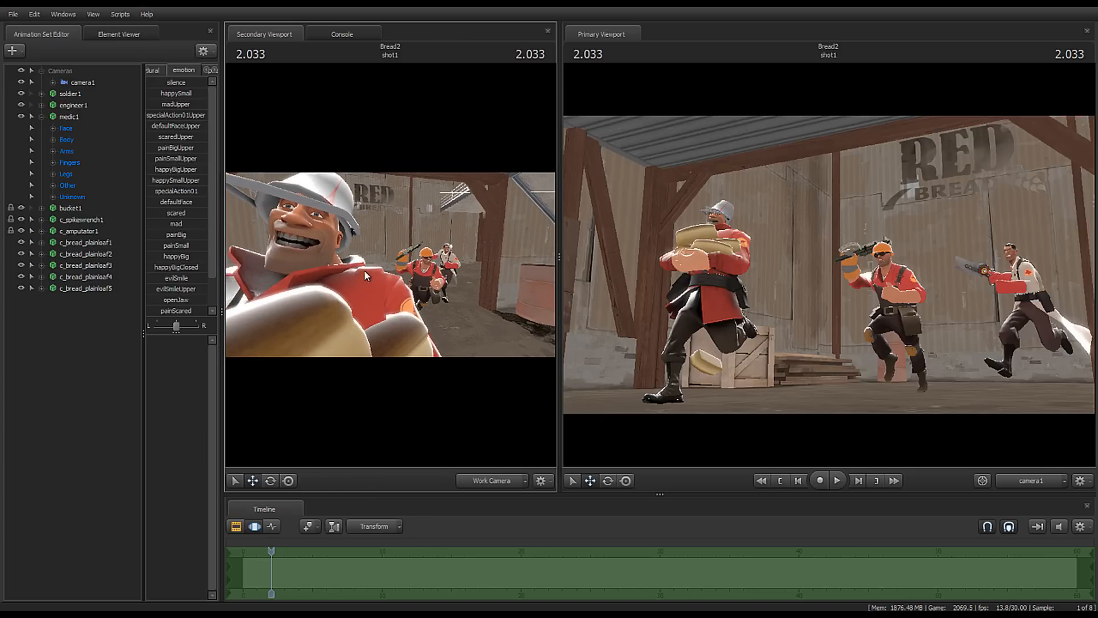
{"action": "right_click", "coordinate": [412, 293]}
{"action": "left_click", "coordinate": [430, 330]}
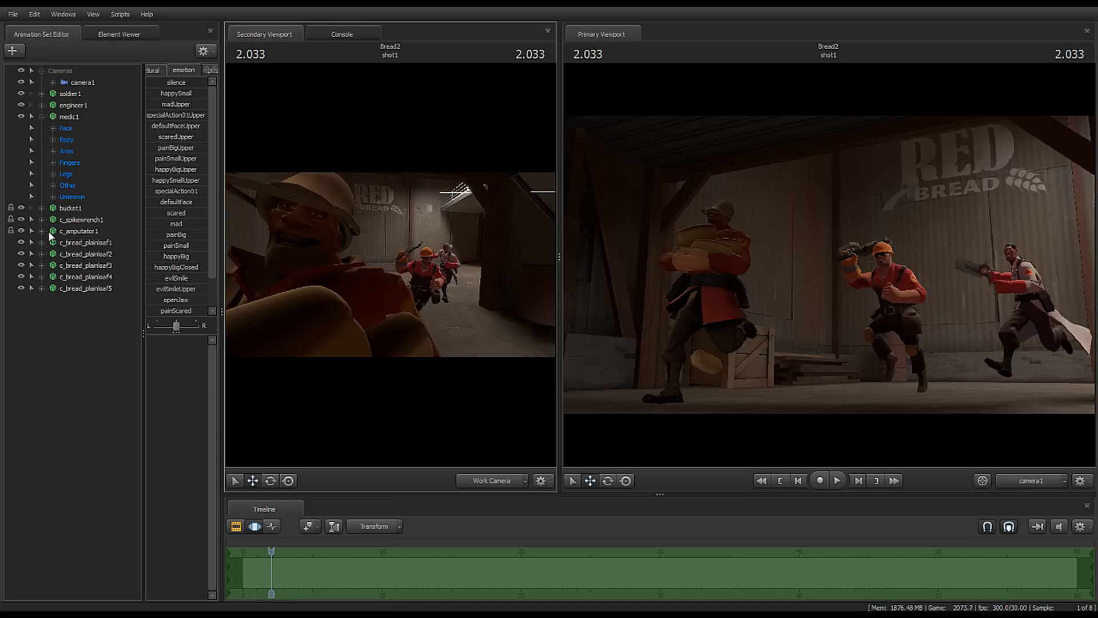
Step: Group the animation sets from soldier1 through c_bread_plainloaf5 using Group Selected Dags
{"action": "left_click", "coordinate": [40, 104]}
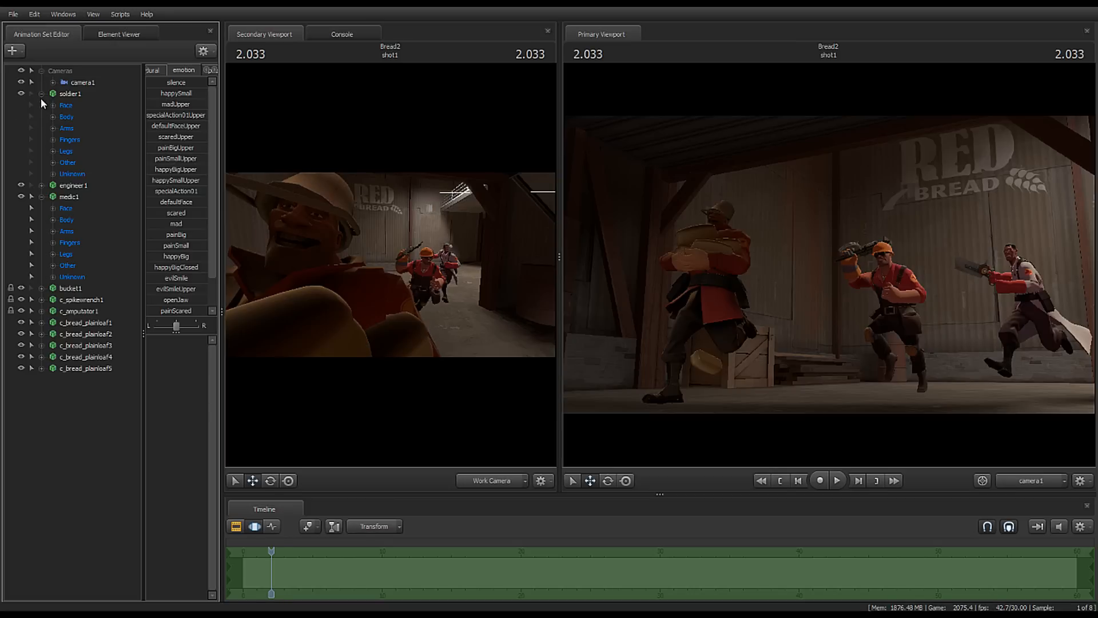
{"action": "left_click", "coordinate": [40, 105]}
{"action": "left_click", "coordinate": [41, 116]}
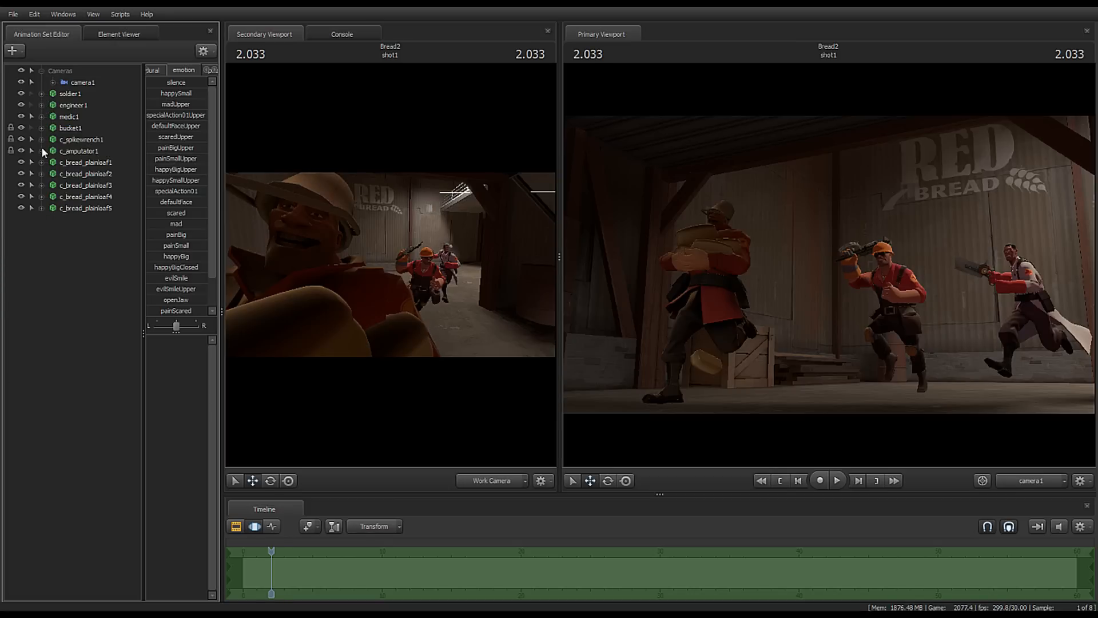
{"action": "left_click", "coordinate": [71, 96]}
{"action": "left_click", "coordinate": [78, 207], "text": "shift"}
{"action": "right_click", "coordinate": [84, 159]}
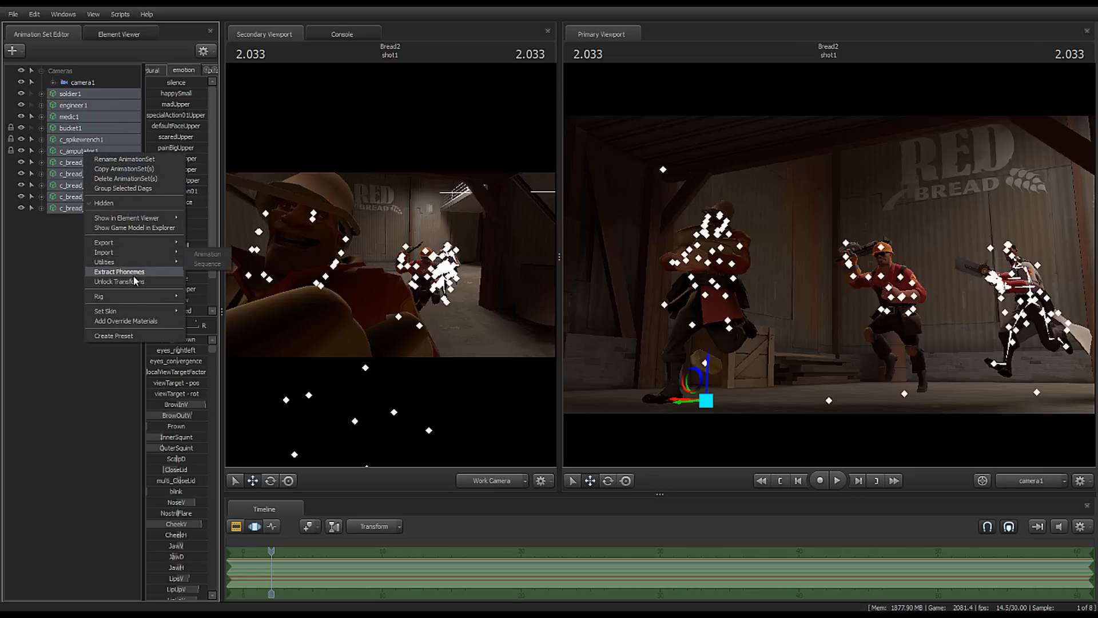
{"action": "left_click", "coordinate": [152, 189]}
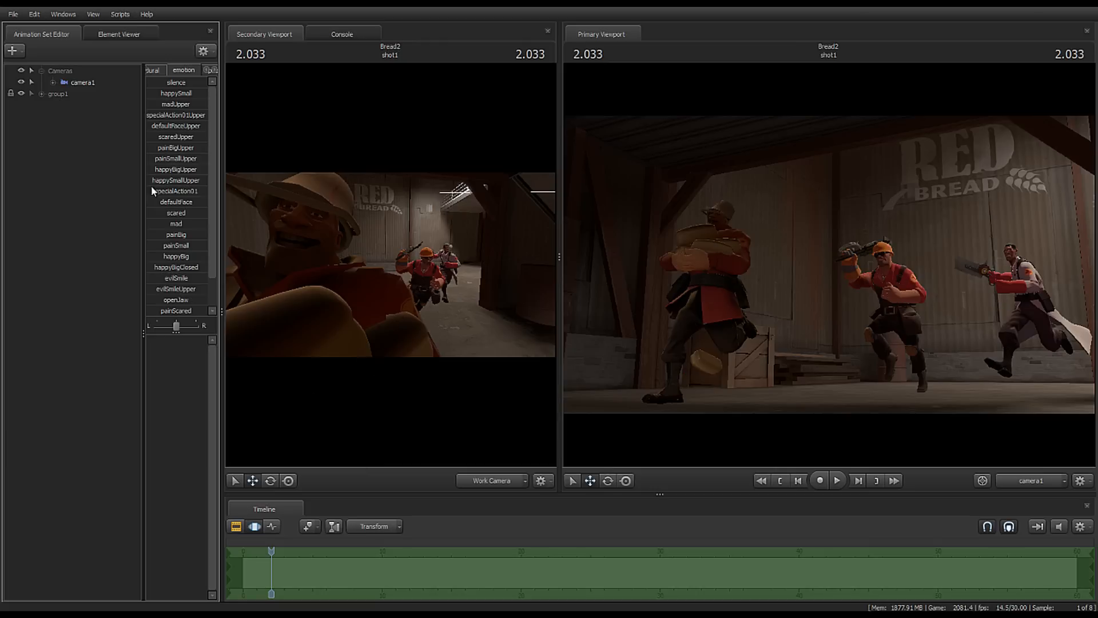
Step: Create an animation set for a new light, look through light1 and aim it at the running characters
{"action": "right_click", "coordinate": [66, 148]}
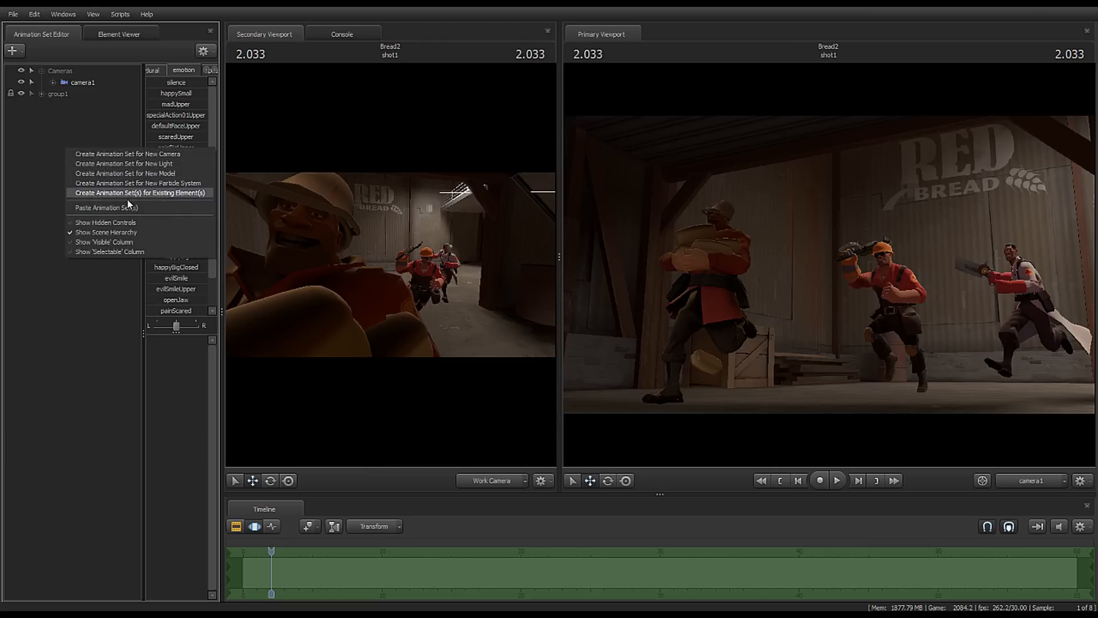
{"action": "left_click", "coordinate": [128, 164]}
{"action": "left_click", "coordinate": [71, 118]}
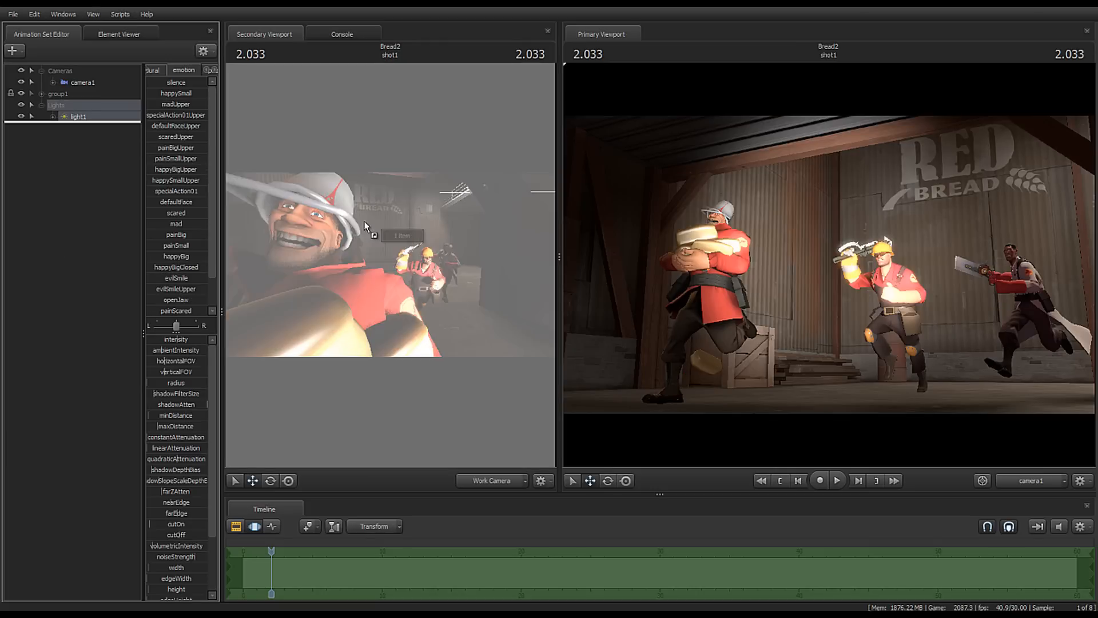
{"action": "left_click_drag", "start_coordinate": [424, 279], "coordinate": [400, 309]}
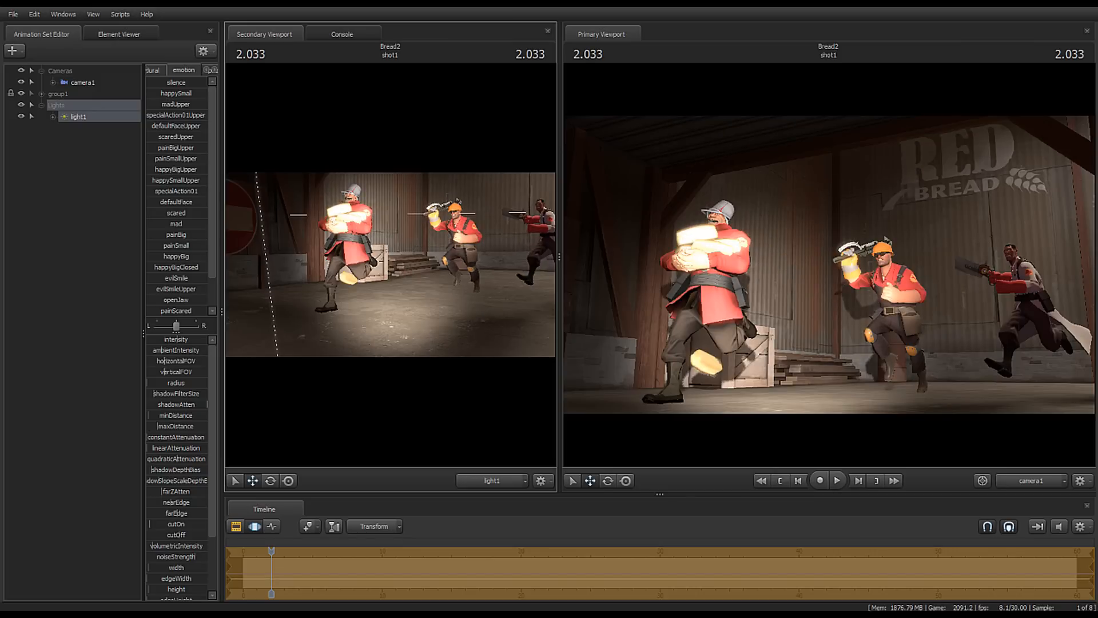
Step: Switch the secondary viewport back to the work camera and view the lit characters from the front
{"action": "left_click", "coordinate": [502, 479]}
{"action": "left_click_drag", "start_coordinate": [504, 339], "coordinate": [412, 327]}
{"action": "key", "text": "s"}
{"action": "mouse_move", "coordinate": [438, 229]}
{"action": "left_mouse_down"}
{"action": "mouse_move", "coordinate": [414, 226]}
{"action": "mouse_move", "coordinate": [438, 229]}
{"action": "left_mouse_up"}
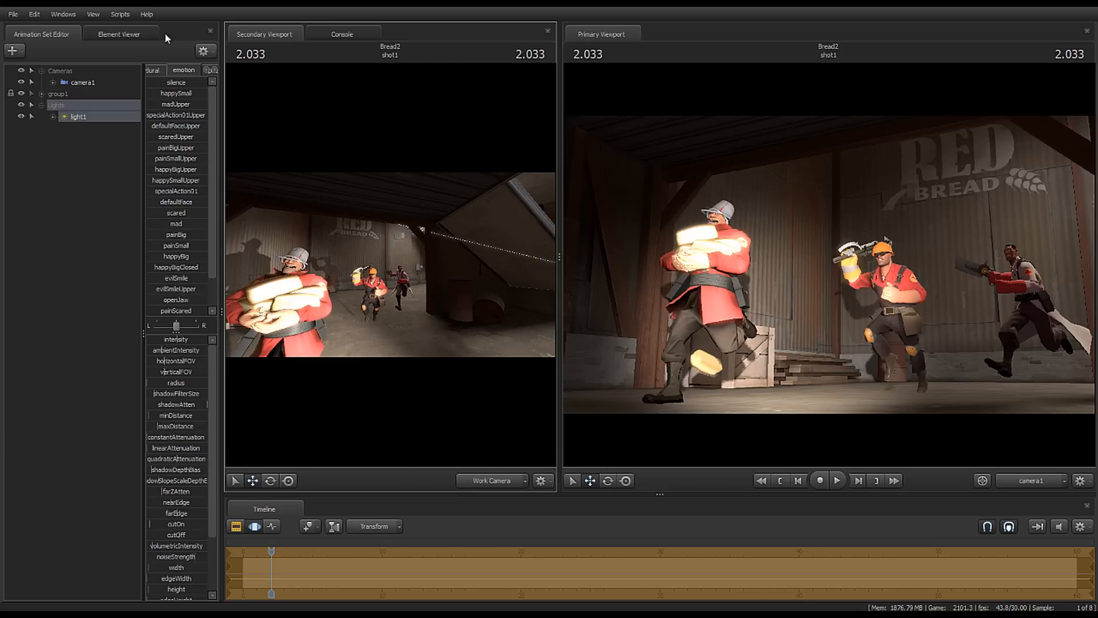
Step: Look through light1 in the secondary viewport and reposition it farther back so it lights all three characters from the front
{"action": "left_click_drag", "start_coordinate": [91, 120], "coordinate": [385, 226]}
{"action": "key", "text": "a"}
{"action": "key", "text": "s"}
{"action": "scroll", "coordinate": [386, 225], "scroll_direction": "down", "scroll_amount": 8}
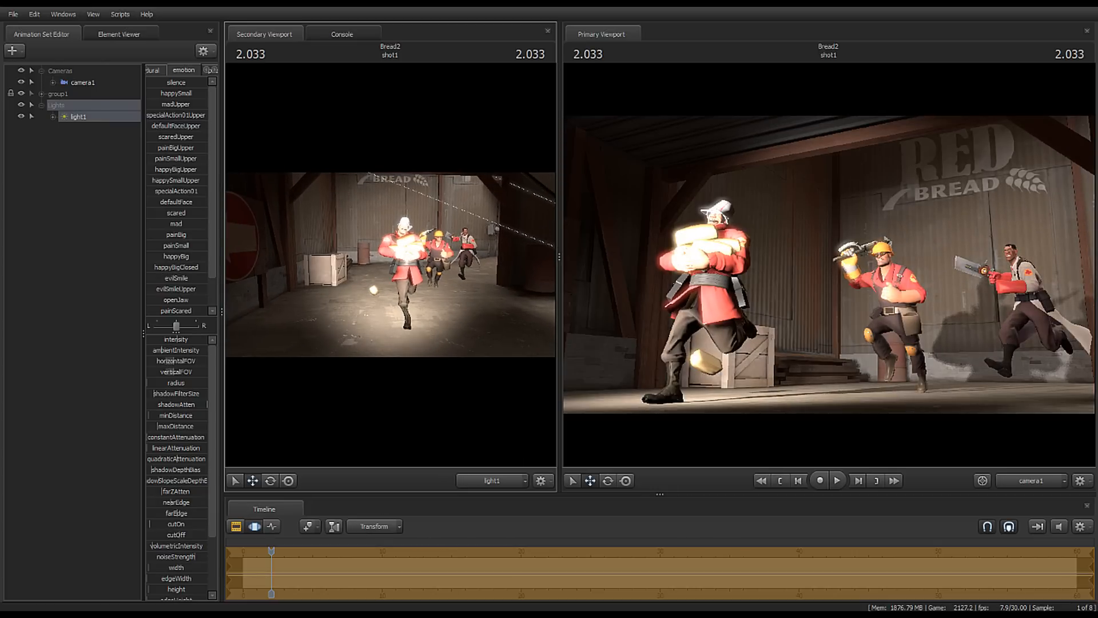
{"action": "left_click_drag", "start_coordinate": [385, 225], "coordinate": [393, 226]}
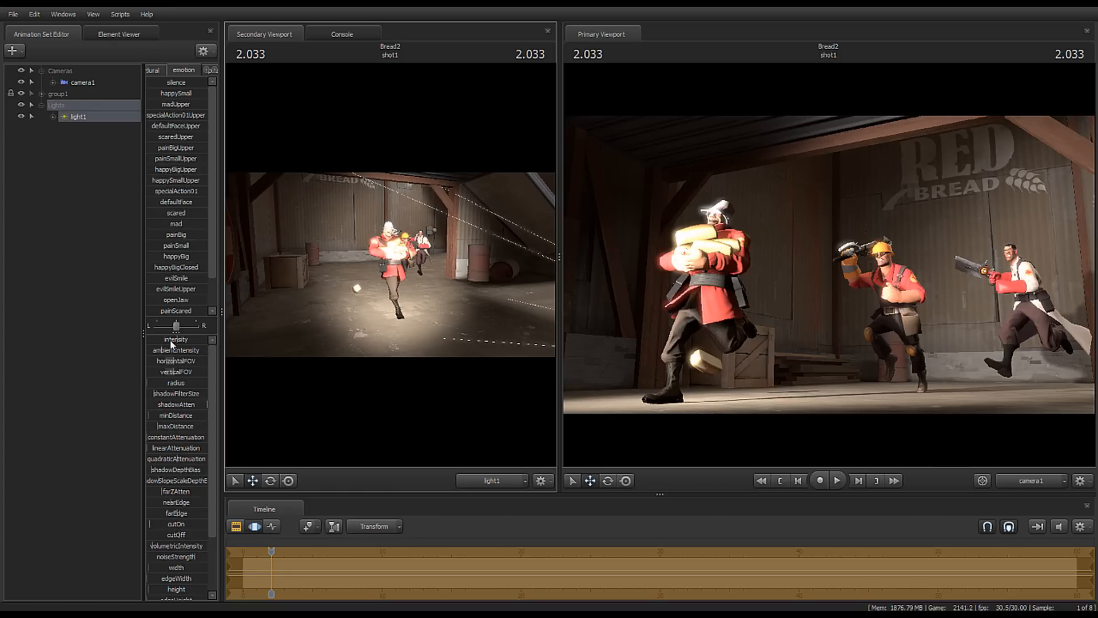
Step: Lower light1's intensity and adjust its farZAtten, enlarging the primary viewport to judge the effect on the shot
{"action": "left_click_drag", "start_coordinate": [176, 341], "coordinate": [164, 342]}
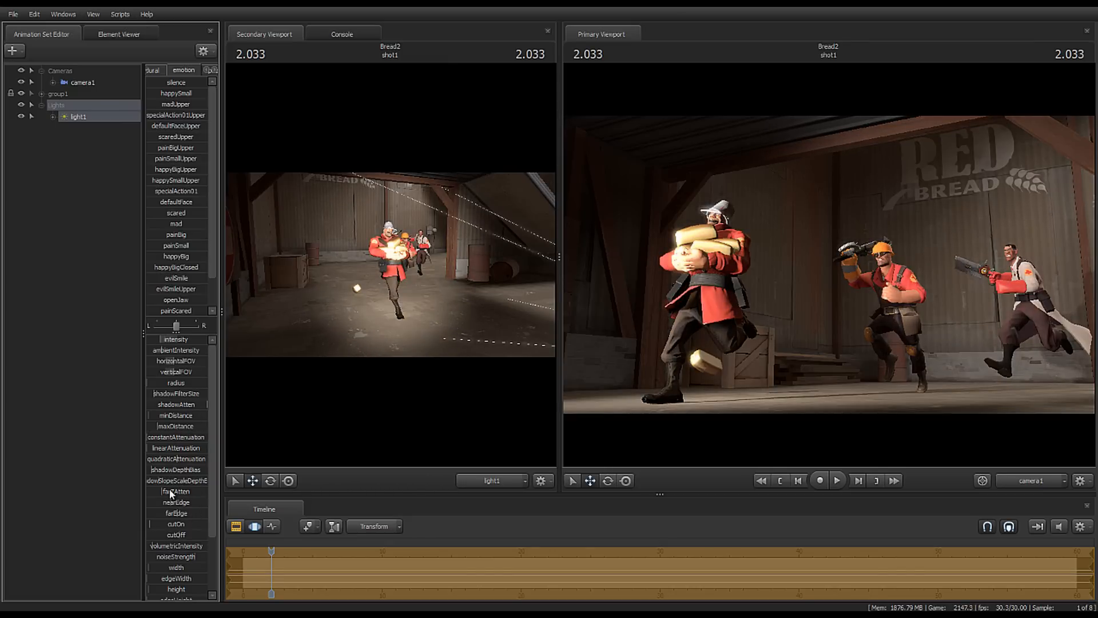
{"action": "left_click_drag", "start_coordinate": [170, 495], "coordinate": [163, 494]}
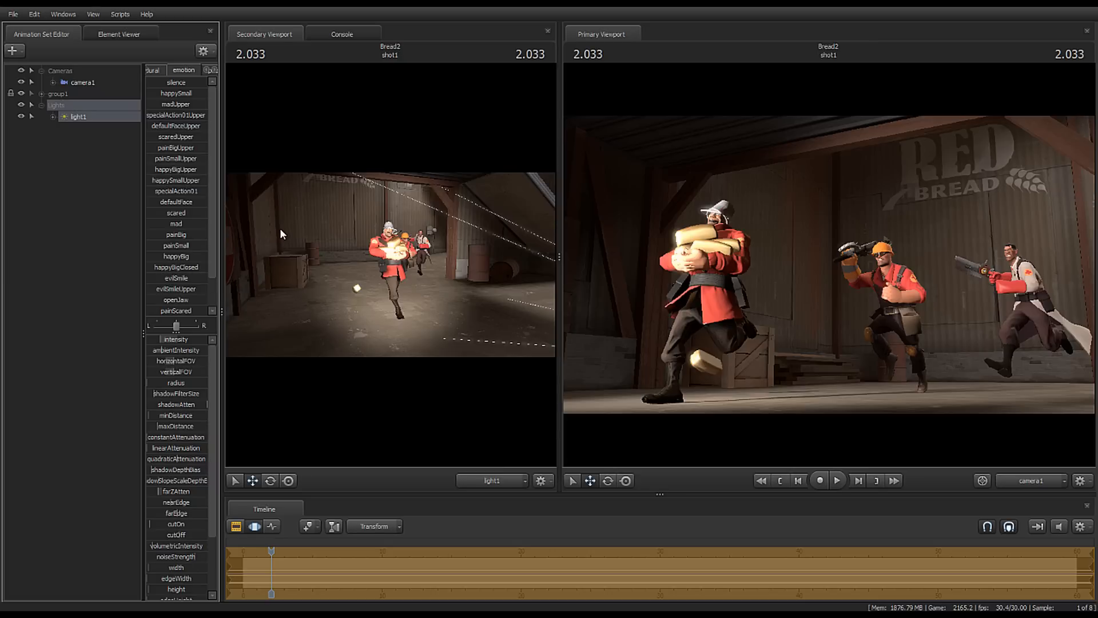
{"action": "left_click_drag", "start_coordinate": [557, 282], "coordinate": [354, 313]}
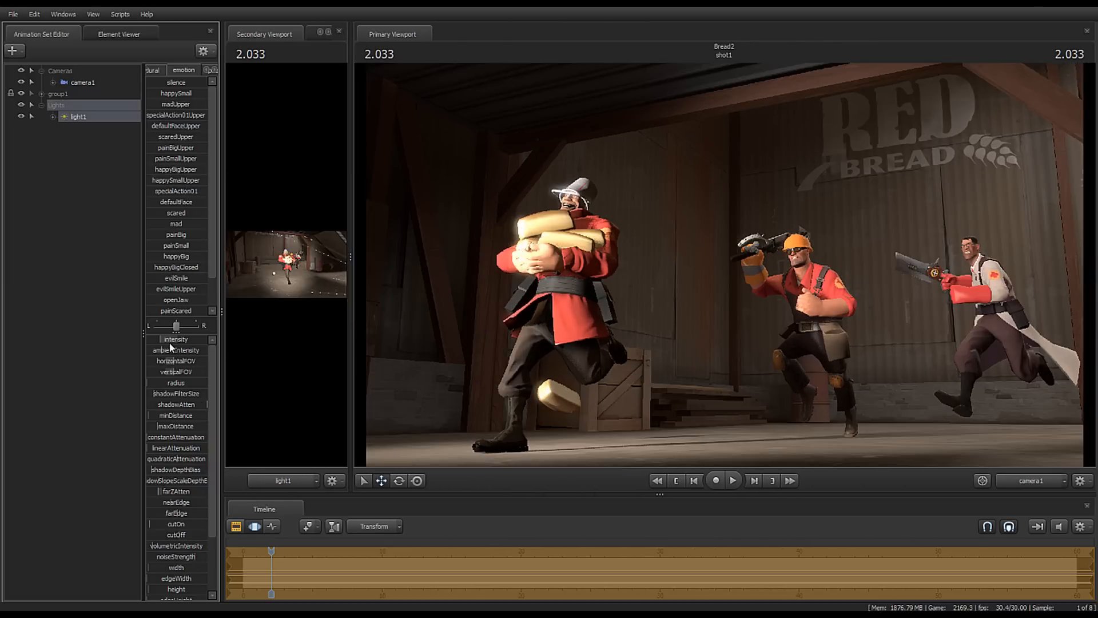
{"action": "left_click_drag", "start_coordinate": [159, 340], "coordinate": [155, 339]}
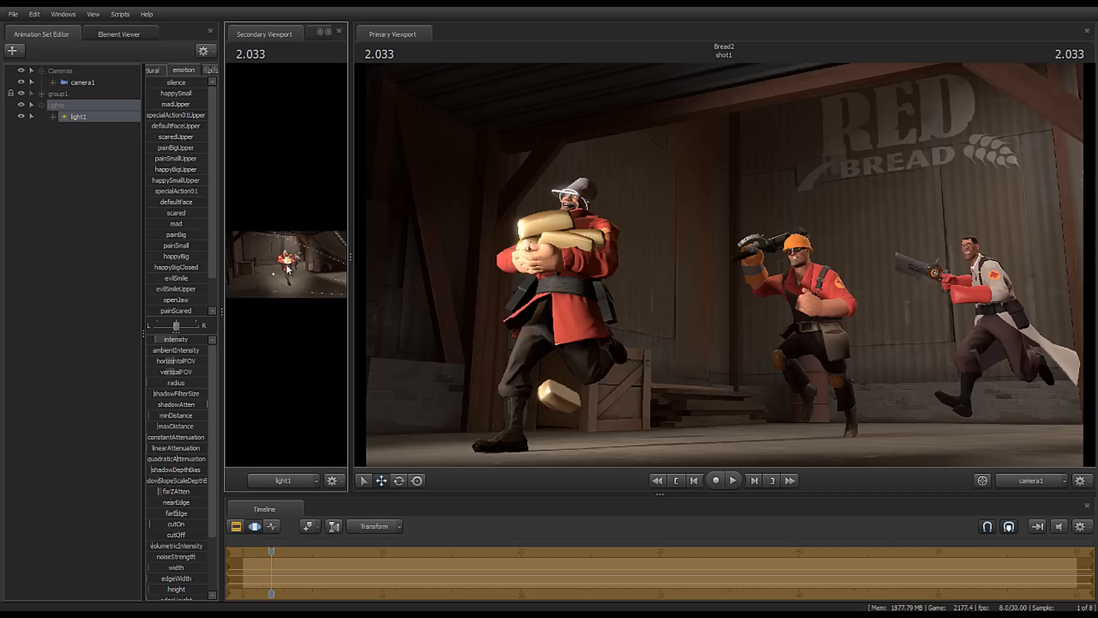
Step: Reduce light1's shadowAtten and set a small radius to soften its shadows on the characters
{"action": "left_click", "coordinate": [188, 407]}
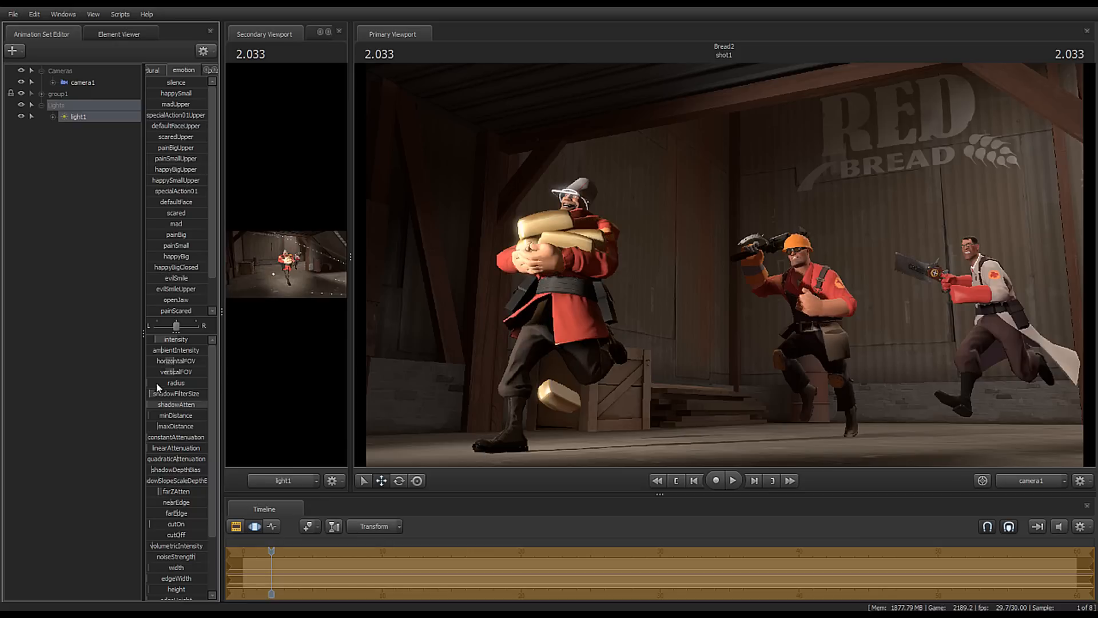
{"action": "left_click_drag", "start_coordinate": [148, 383], "coordinate": [163, 383]}
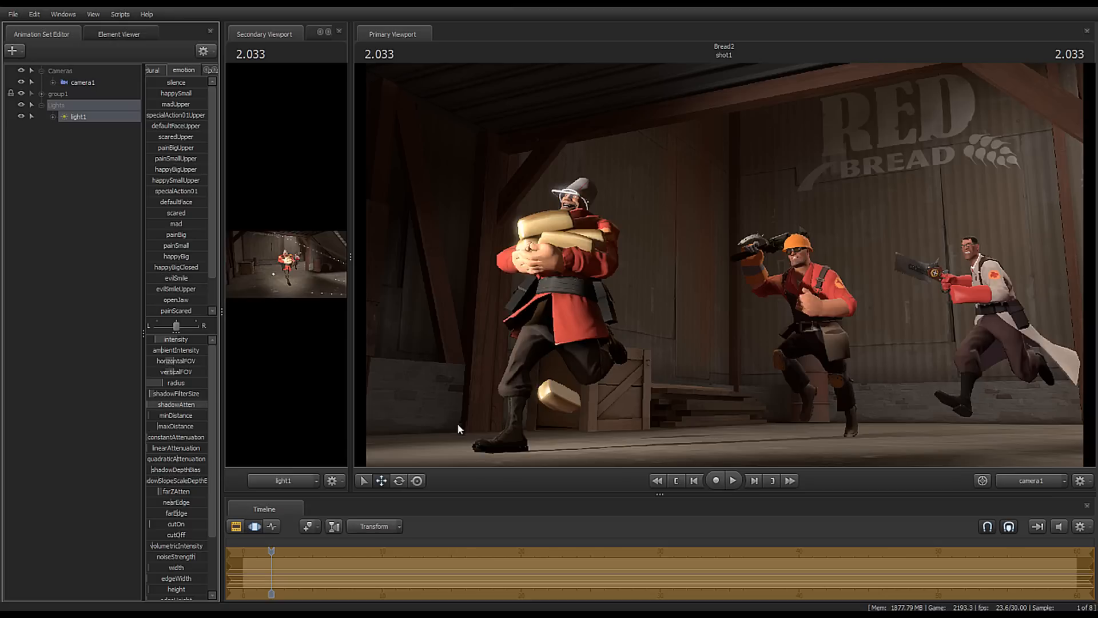
{"action": "key", "text": "F2"}
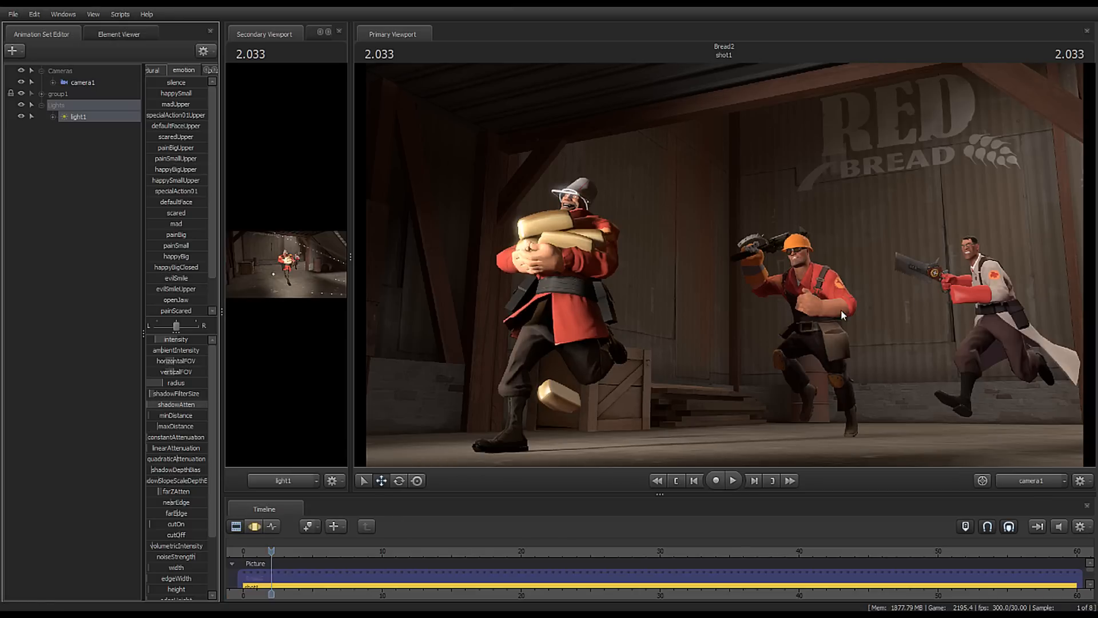
{"action": "key", "text": "F3"}
{"action": "left_click_drag", "start_coordinate": [168, 382], "coordinate": [156, 383]}
{"action": "key", "text": "F2"}
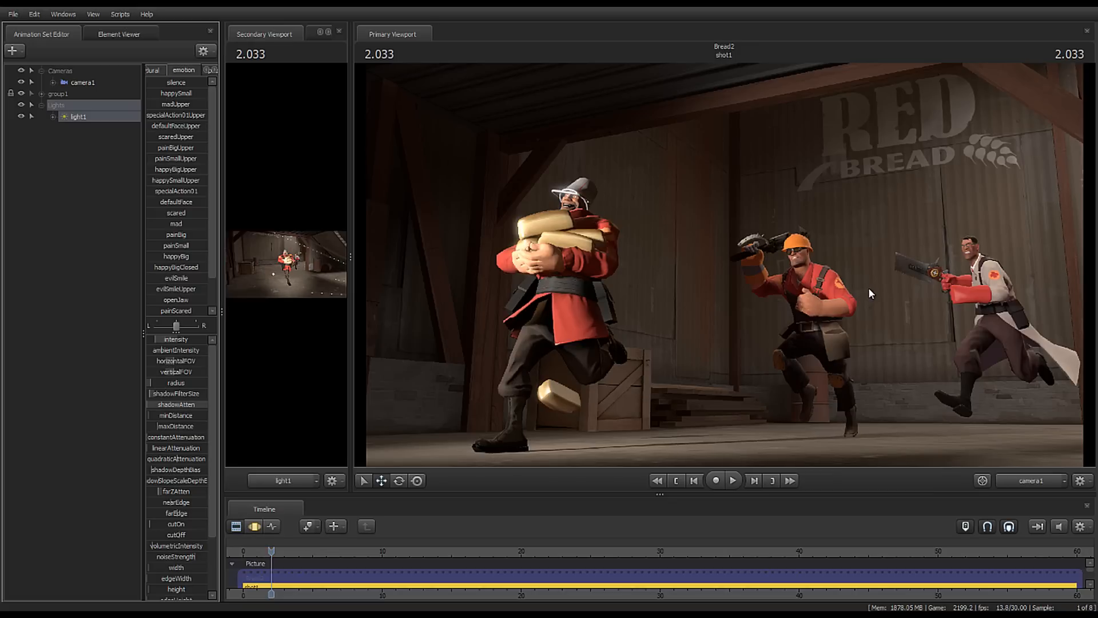
{"action": "key", "text": "F3"}
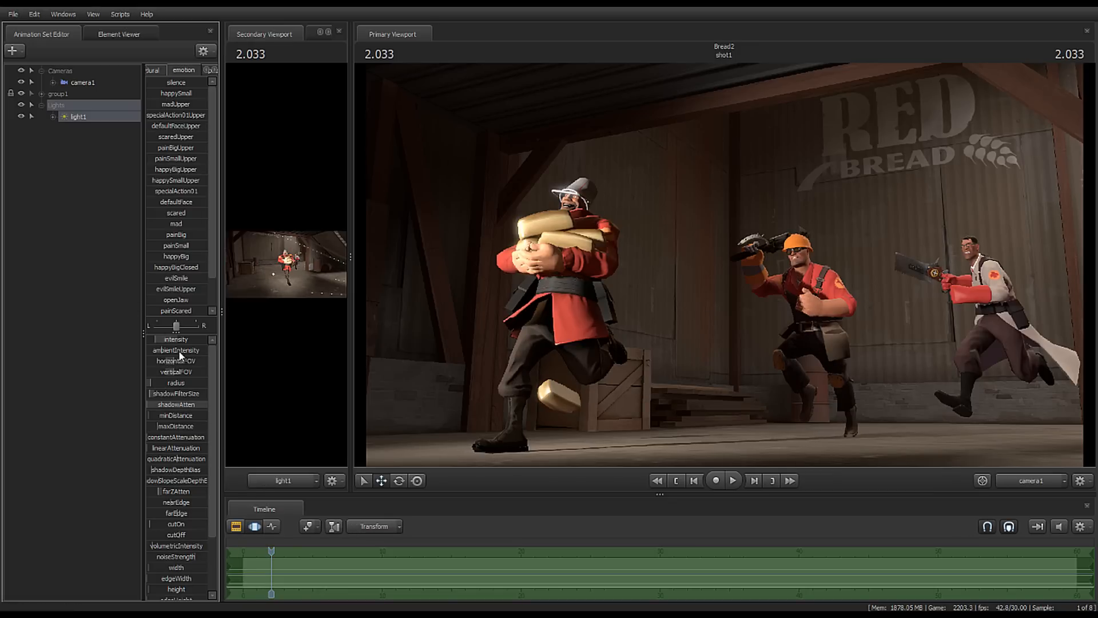
Step: Tint light1 a warm red by lowering its color_green and color_blue, and raise its intensity slightly
{"action": "scroll", "coordinate": [178, 350], "scroll_direction": "down", "scroll_amount": 3}
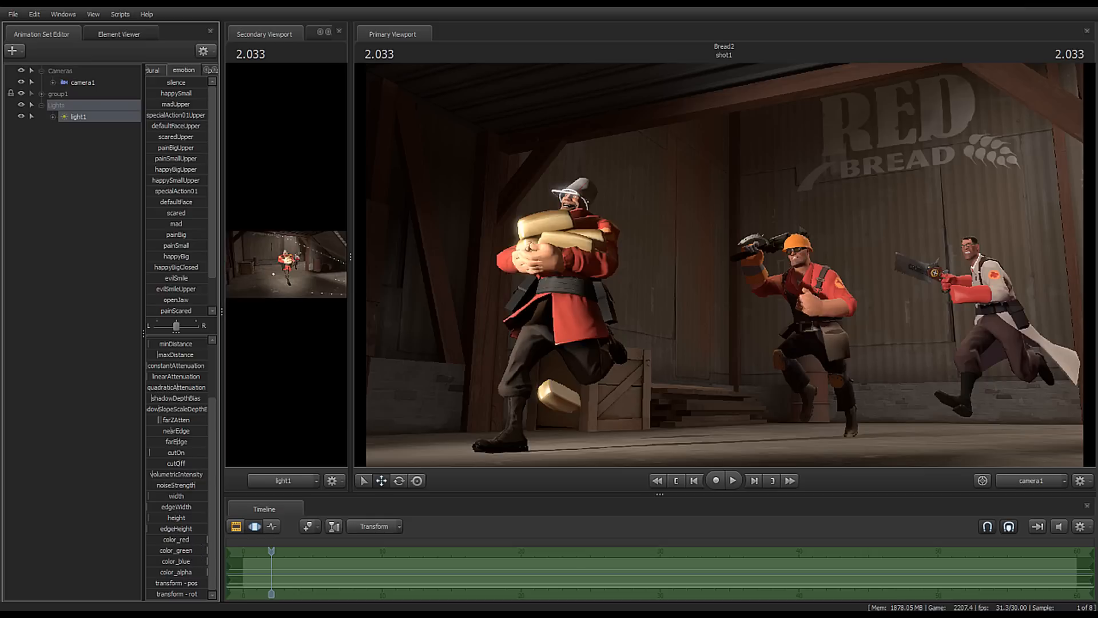
{"action": "left_click", "coordinate": [196, 551]}
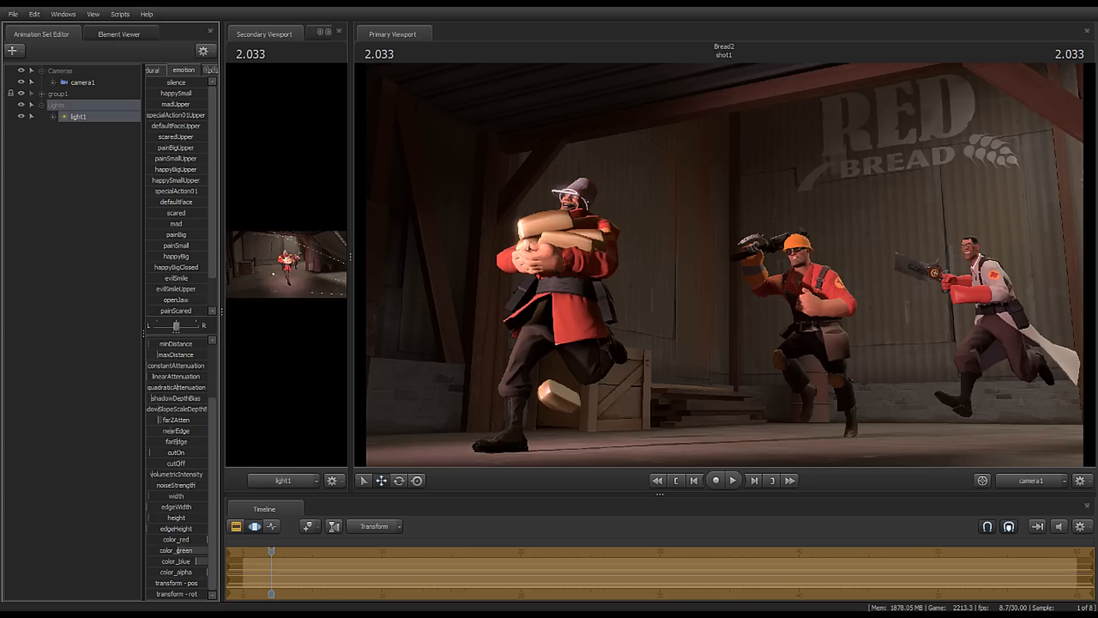
{"action": "left_click_drag", "start_coordinate": [198, 559], "coordinate": [179, 561]}
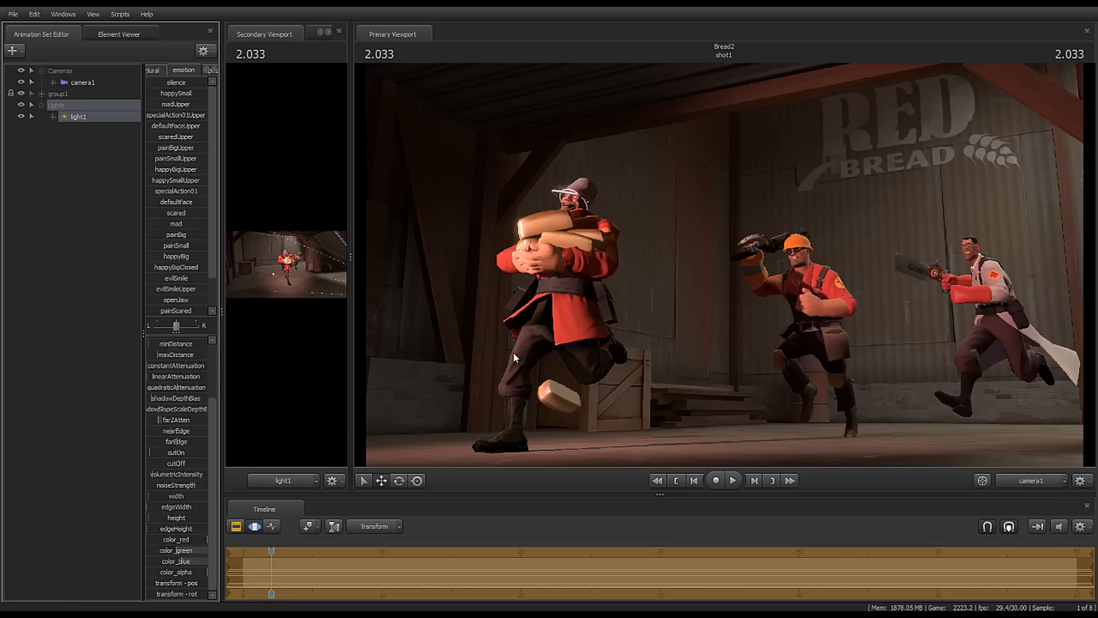
{"action": "scroll", "coordinate": [183, 381], "scroll_direction": "up", "scroll_amount": 3}
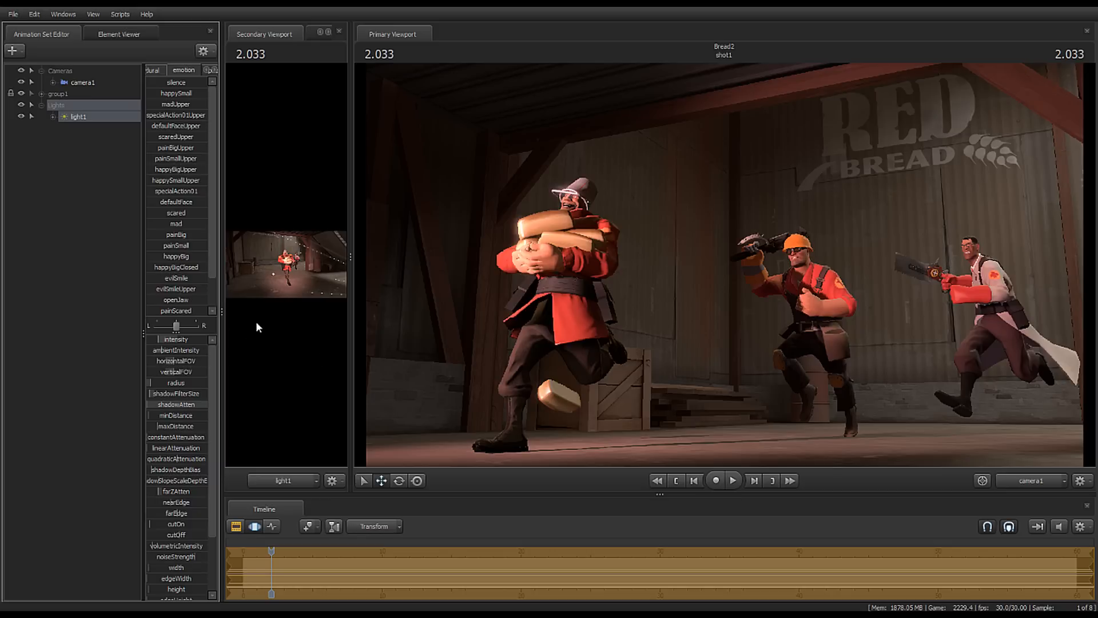
{"action": "key", "text": "F2"}
{"action": "key", "text": "F3"}
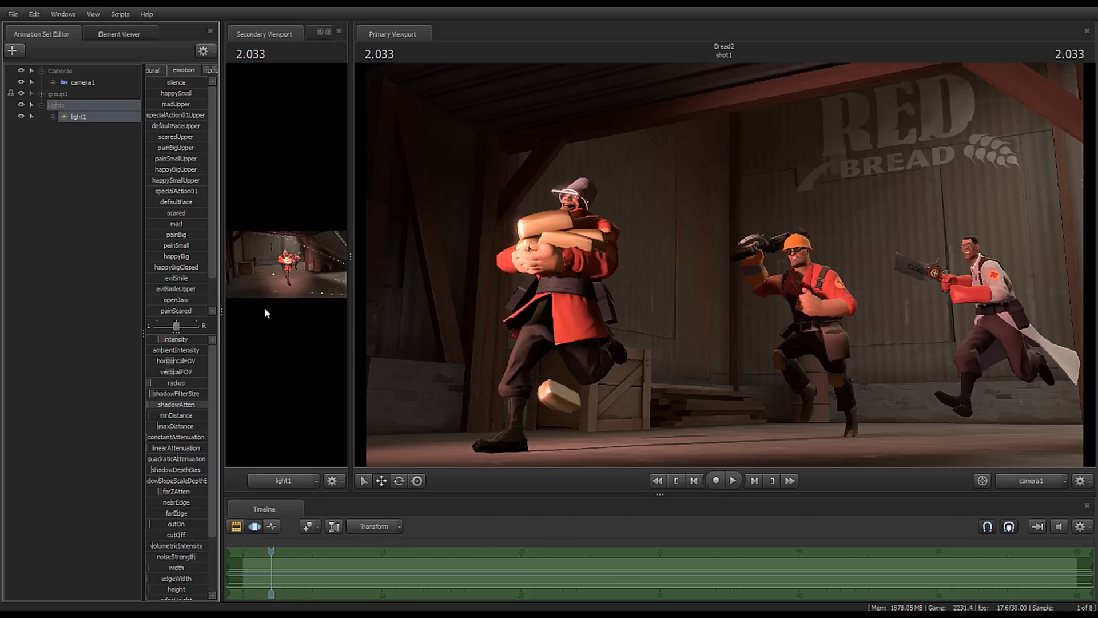
Step: Create an animation set for a second new light and look through light2 in the secondary viewport
{"action": "right_click", "coordinate": [95, 161]}
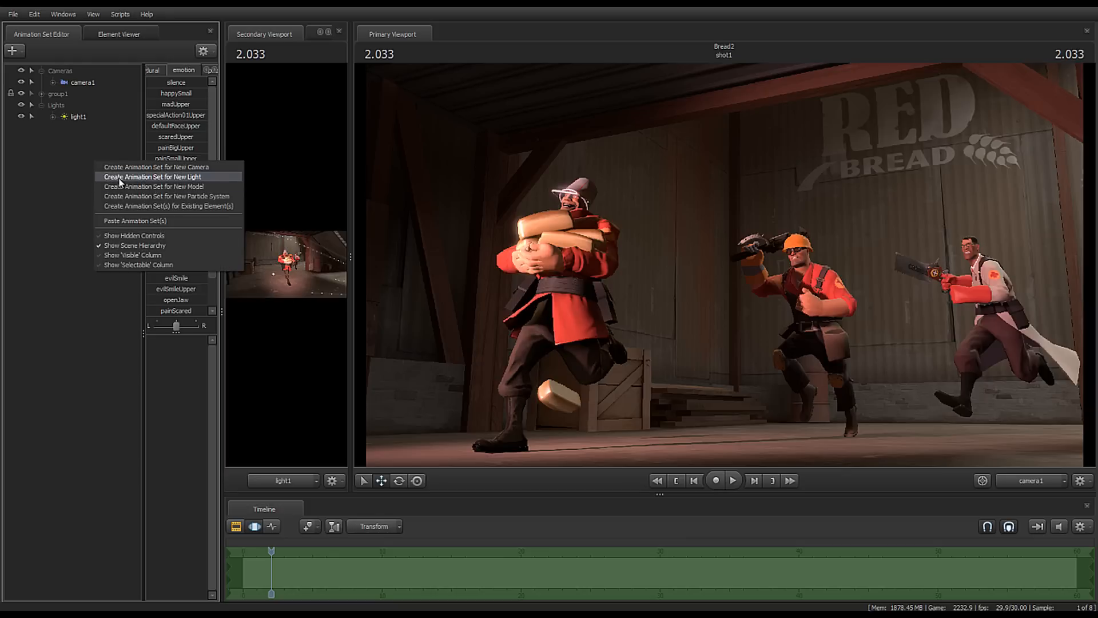
{"action": "left_click", "coordinate": [120, 178]}
{"action": "left_click_drag", "start_coordinate": [70, 126], "coordinate": [713, 251]}
{"action": "left_click_drag", "start_coordinate": [469, 263], "coordinate": [505, 259]}
Step: Widen light2's field of view and place it high overhead, shining down on the floor and characters
{"action": "scroll", "coordinate": [468, 264], "scroll_direction": "down", "scroll_amount": 3}
{"action": "scroll", "coordinate": [467, 264], "scroll_direction": "down", "scroll_amount": 10}
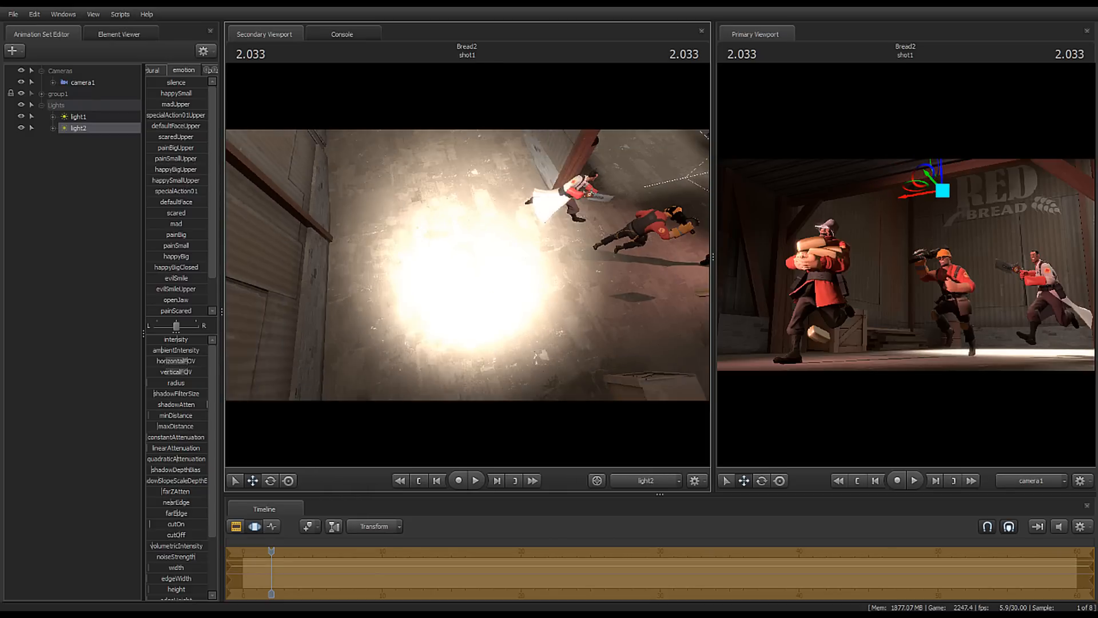
{"action": "scroll", "coordinate": [468, 264], "scroll_direction": "down", "scroll_amount": 3}
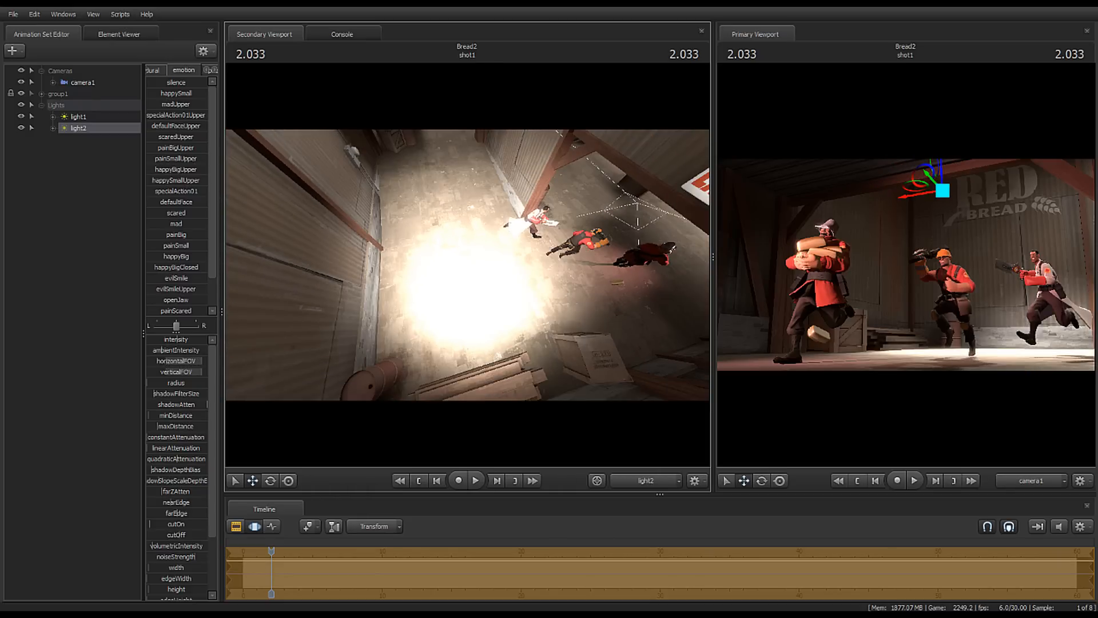
{"action": "key", "text": "s"}
{"action": "left_click_drag", "start_coordinate": [468, 264], "coordinate": [562, 264]}
{"action": "left_click_drag", "start_coordinate": [713, 254], "coordinate": [312, 263]}
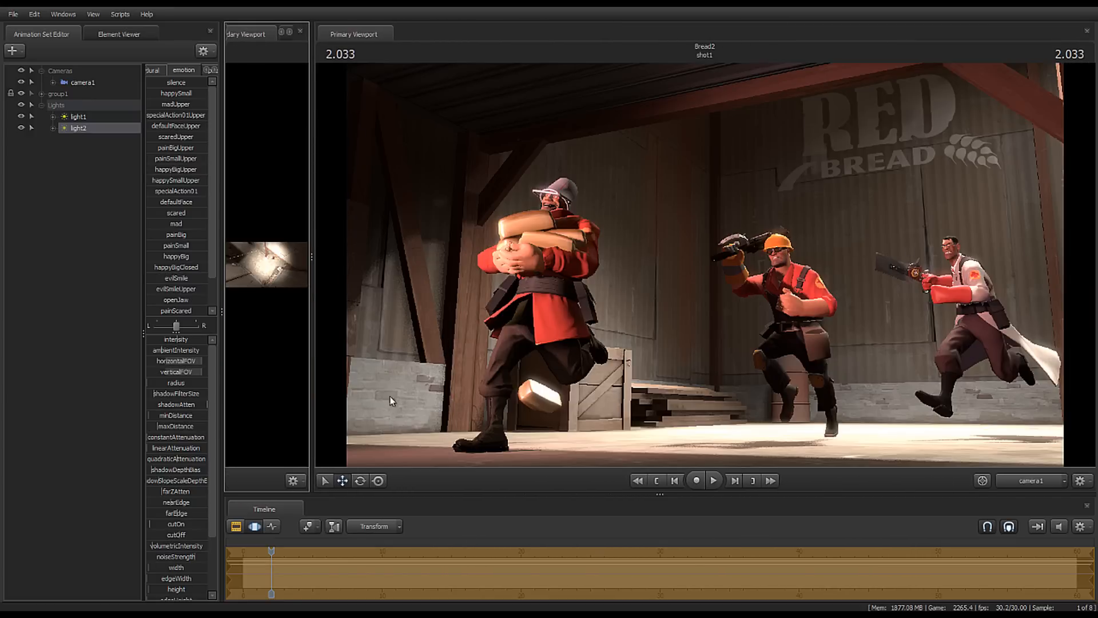
{"action": "left_click_drag", "start_coordinate": [309, 255], "coordinate": [369, 256]}
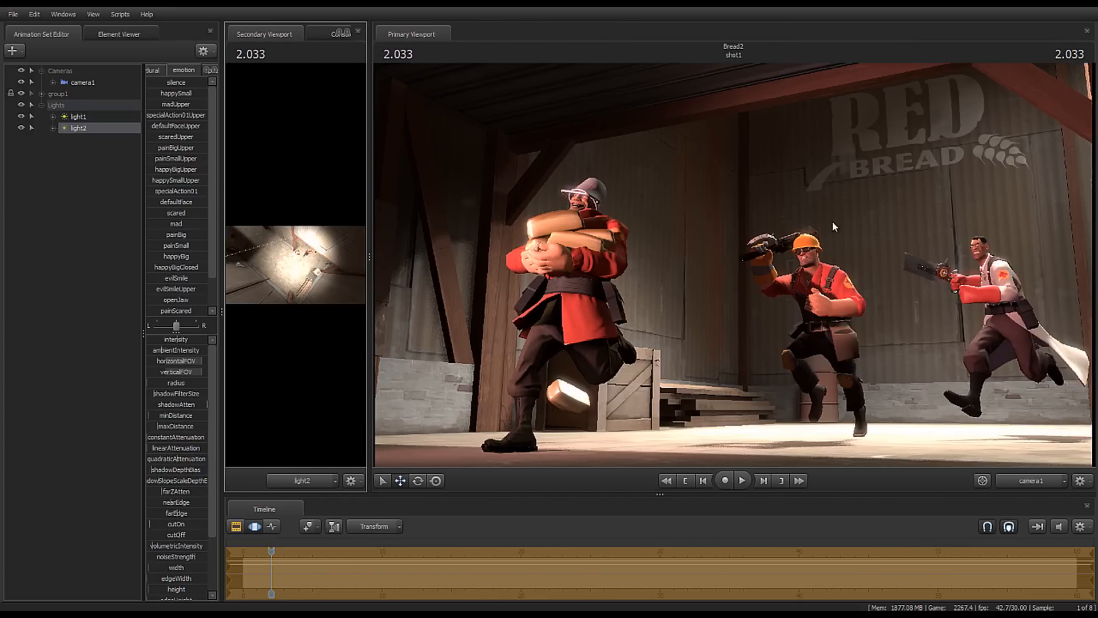
Step: Compare the shot with light2 off and on, lower its intensity and fine-tune its aim
{"action": "left_click", "coordinate": [26, 130]}
{"action": "left_click", "coordinate": [22, 128]}
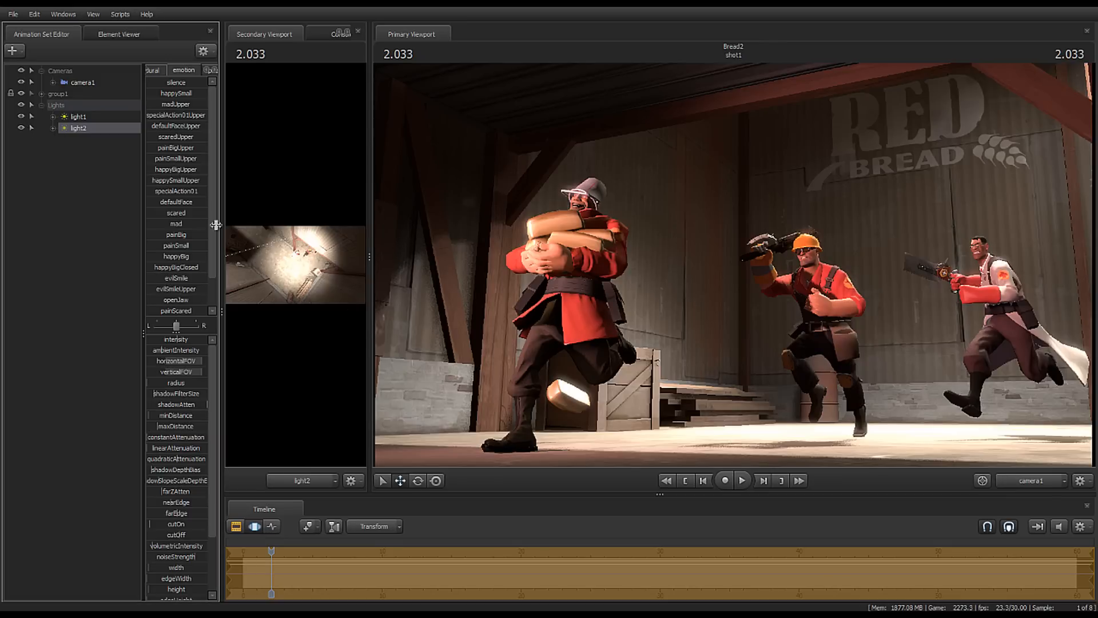
{"action": "left_click_drag", "start_coordinate": [175, 340], "coordinate": [165, 341]}
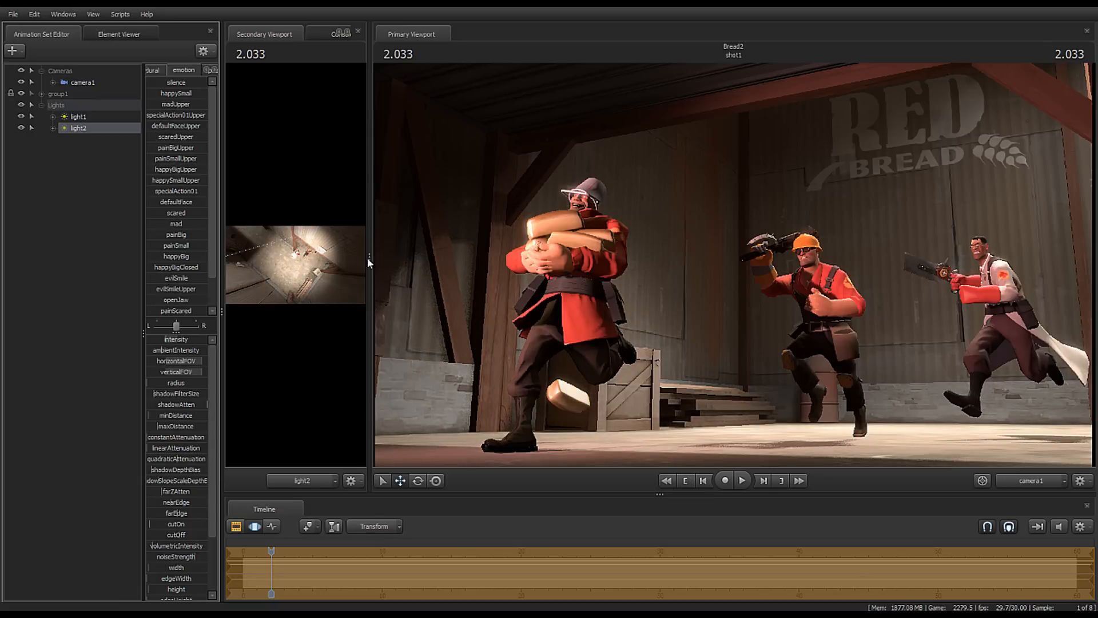
{"action": "left_click_drag", "start_coordinate": [312, 276], "coordinate": [308, 269]}
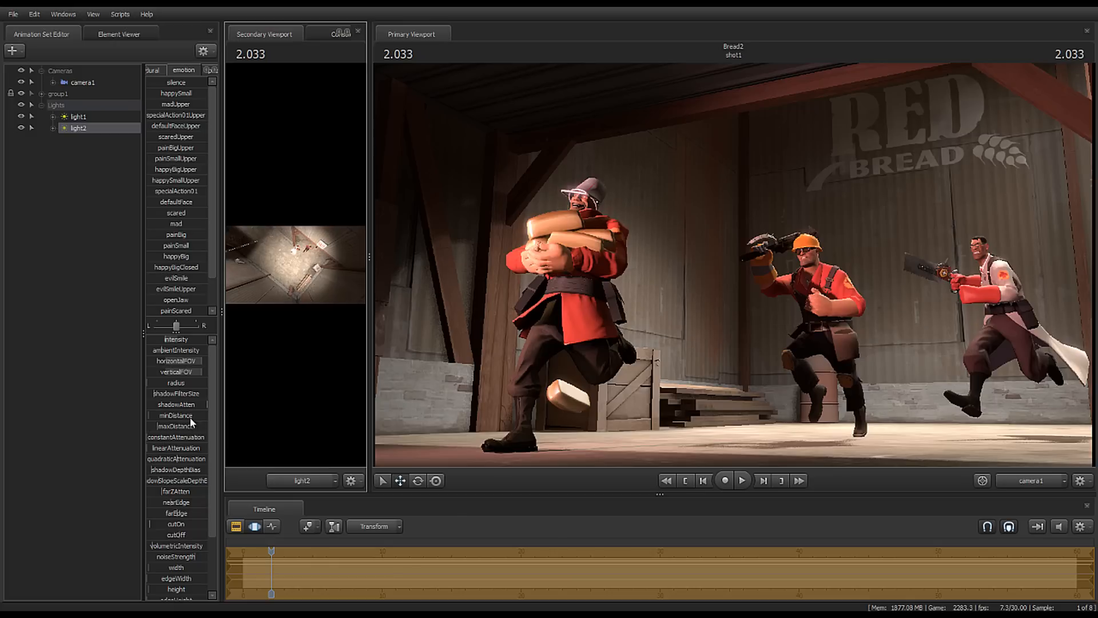
Step: Soften light2's shadows by giving it a small radius and reducing its shadowAtten
{"action": "left_click_drag", "start_coordinate": [150, 383], "coordinate": [154, 383]}
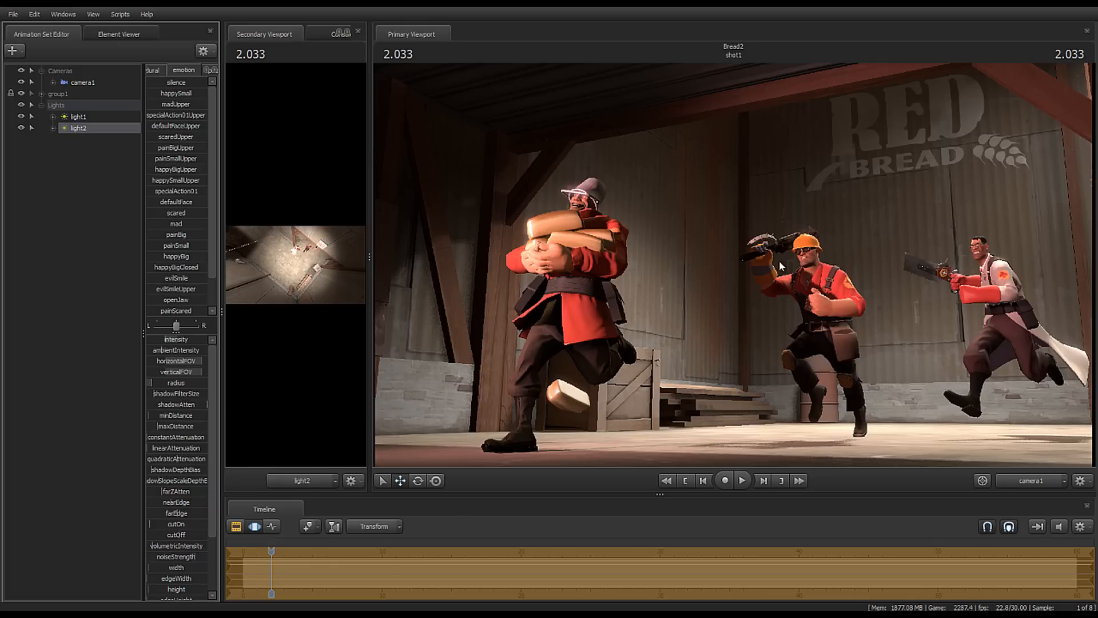
{"action": "scroll", "coordinate": [177, 531], "scroll_direction": "down", "scroll_amount": 2}
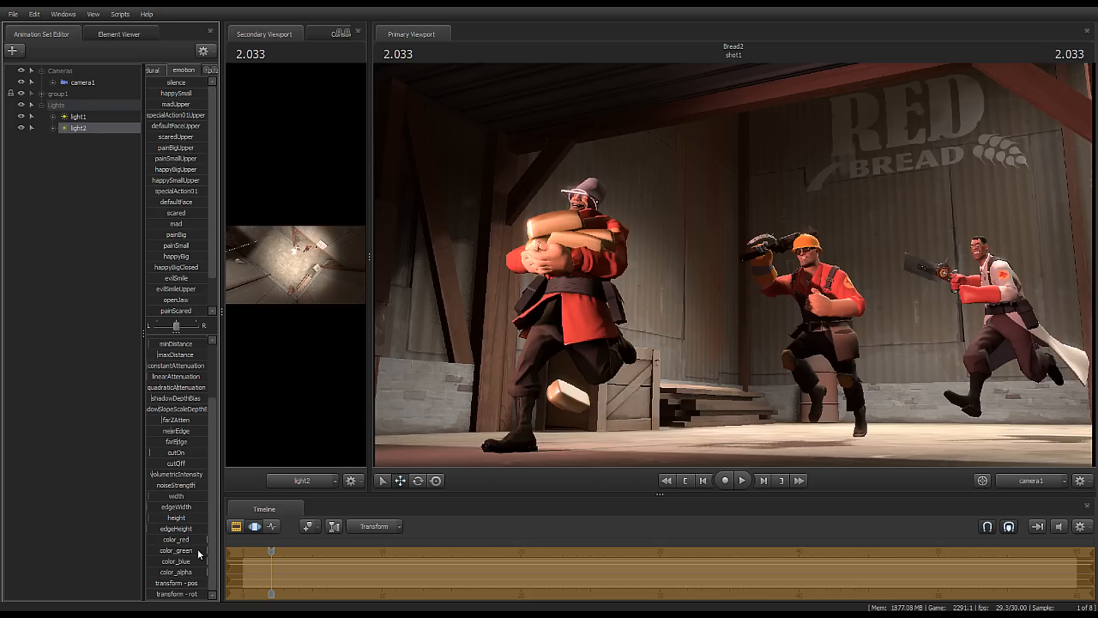
{"action": "scroll", "coordinate": [176, 481], "scroll_direction": "up", "scroll_amount": 2}
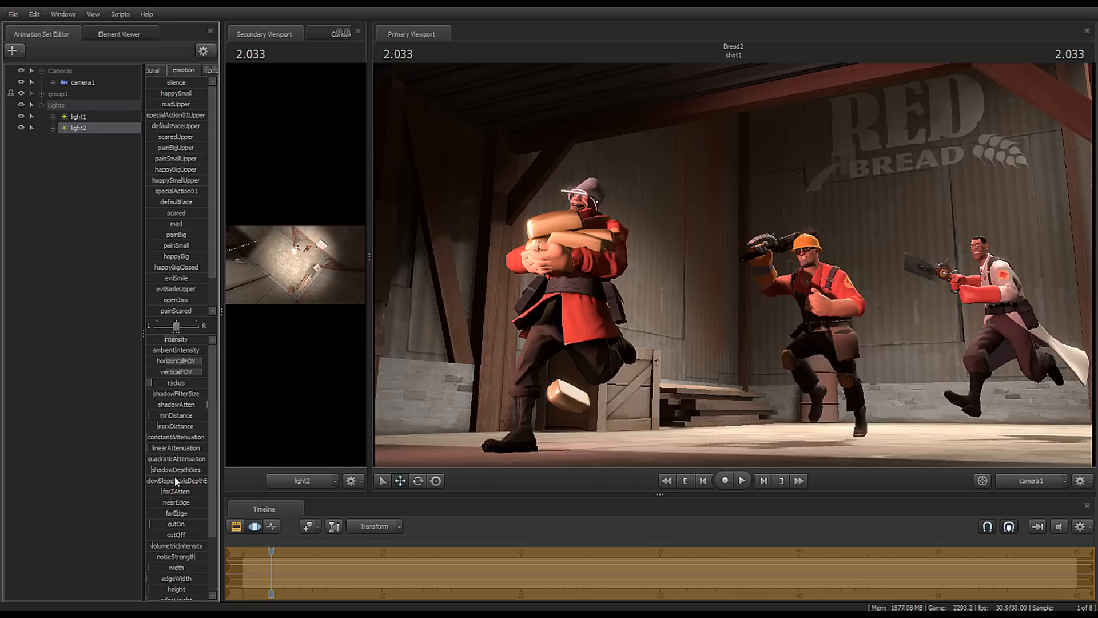
{"action": "left_click", "coordinate": [195, 405]}
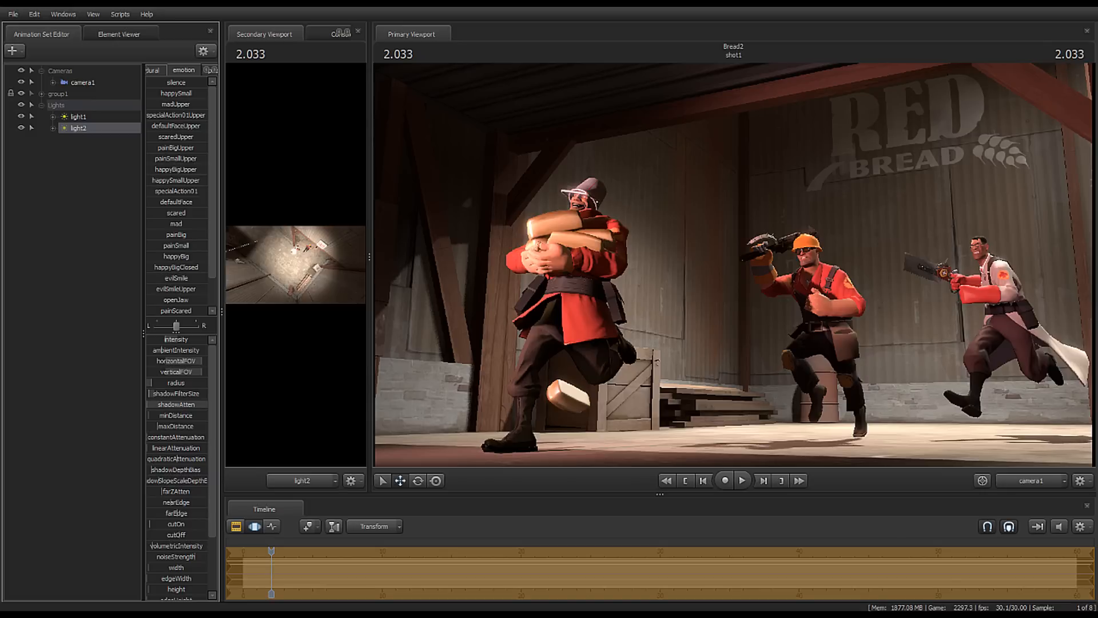
{"action": "key", "text": "F2"}
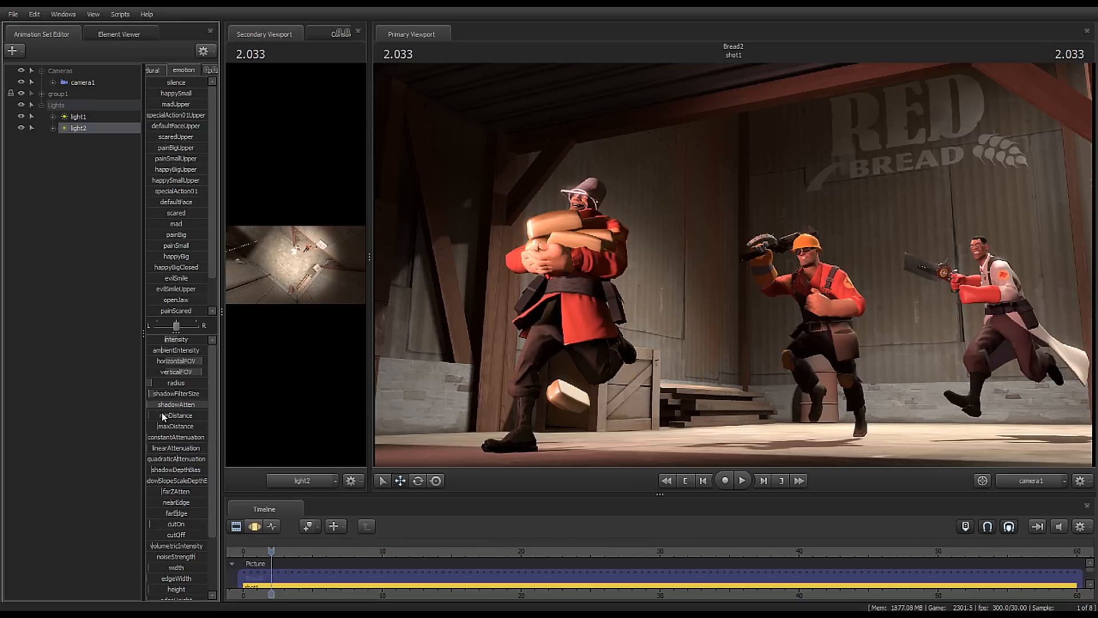
{"action": "key", "text": "F3"}
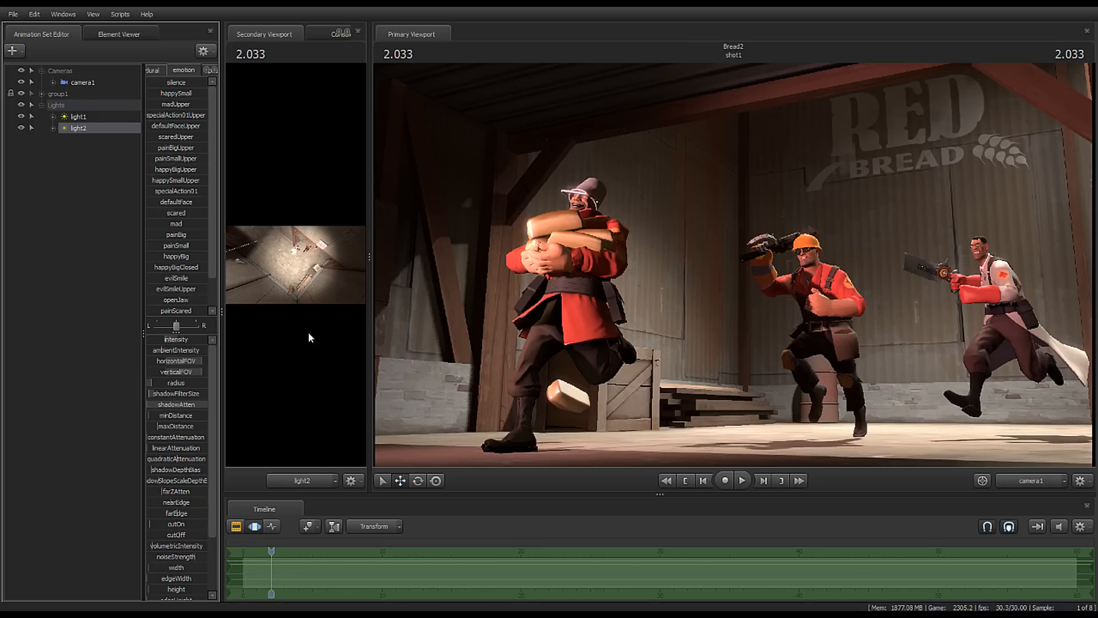
Step: Create an animation set for a third new light and look through light3 in an enlarged secondary viewport
{"action": "left_click", "coordinate": [73, 160]}
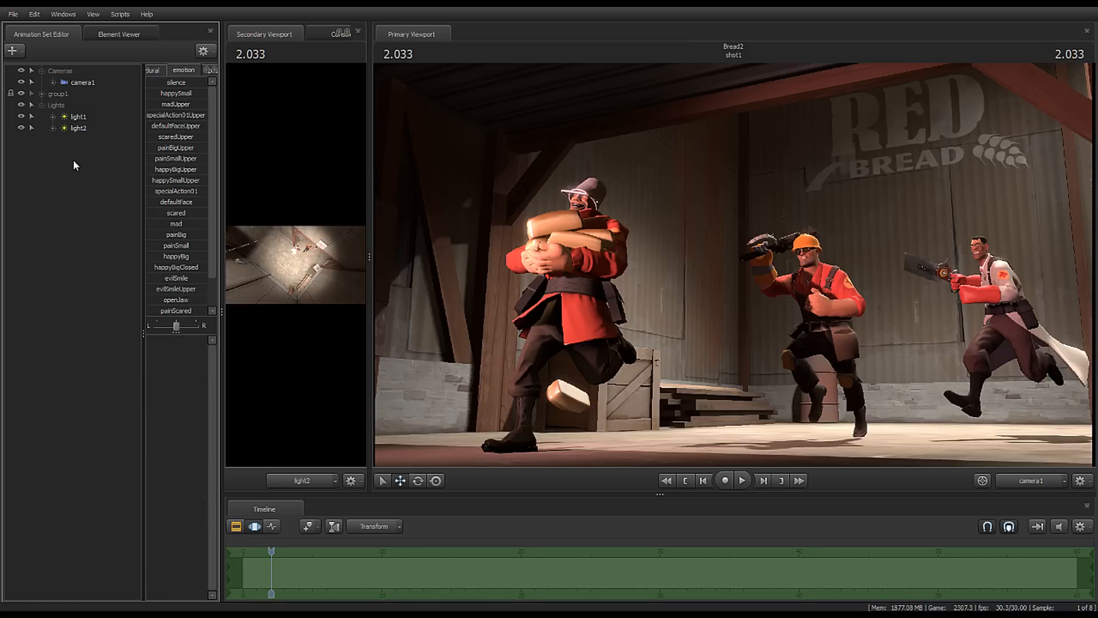
{"action": "right_click", "coordinate": [73, 160]}
{"action": "left_click", "coordinate": [110, 173]}
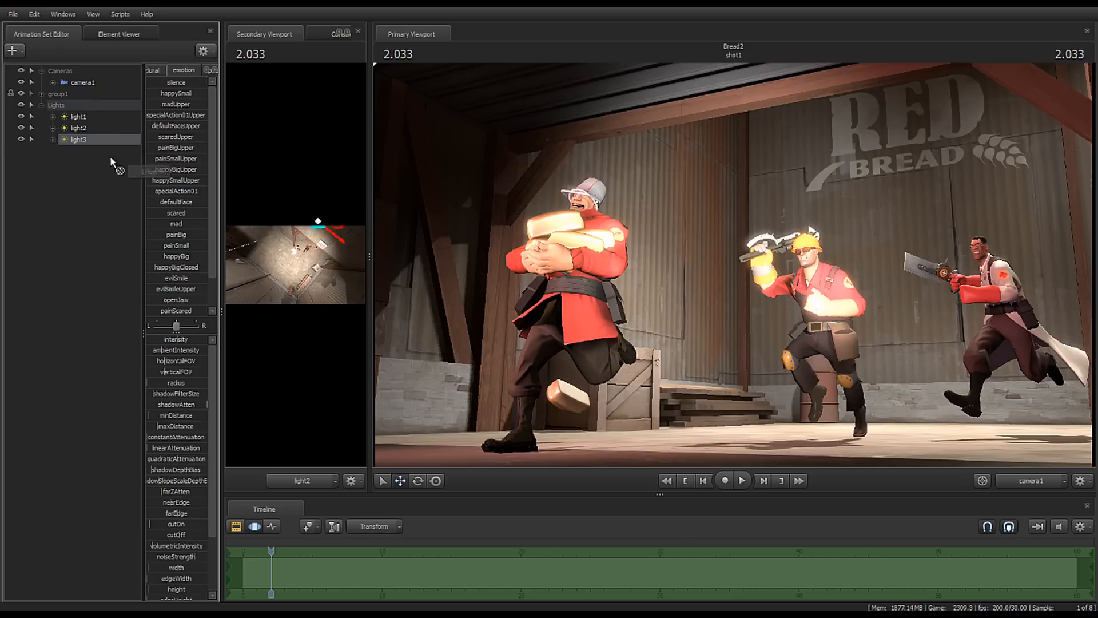
{"action": "left_click_drag", "start_coordinate": [369, 258], "coordinate": [738, 259]}
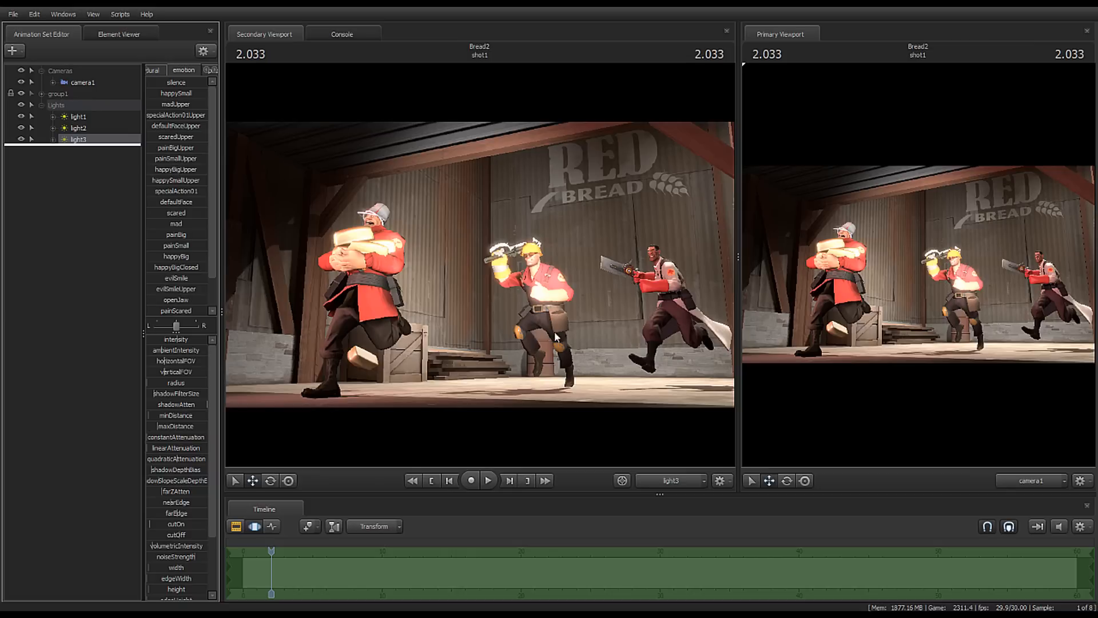
Step: Fly light3 behind the characters and aim it at the backs of the soldier and engineer as a rim light
{"action": "key", "text": "d"}
{"action": "left_click_drag", "start_coordinate": [481, 264], "coordinate": [200, 306]}
{"action": "key", "text": "d"}
{"action": "key", "text": "d"}
{"action": "key", "text": "w"}
{"action": "key", "text": "z"}
{"action": "key", "text": "d"}
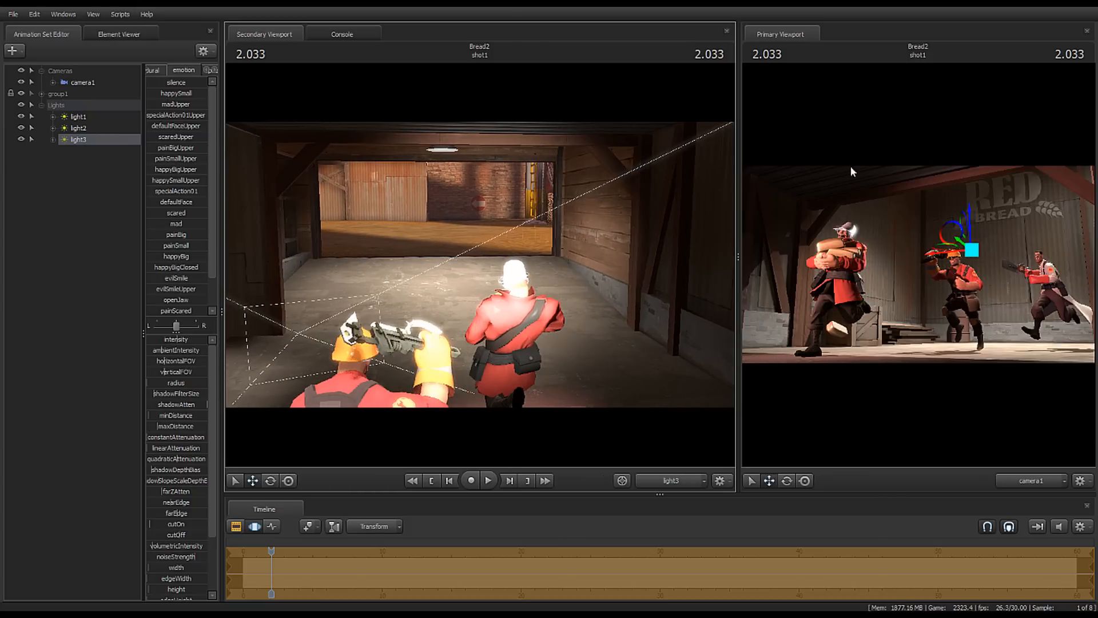
Step: Enlarge the primary viewport and raise light3 higher above the engineer, angled down at the characters' backs
{"action": "left_click_drag", "start_coordinate": [741, 251], "coordinate": [393, 280]}
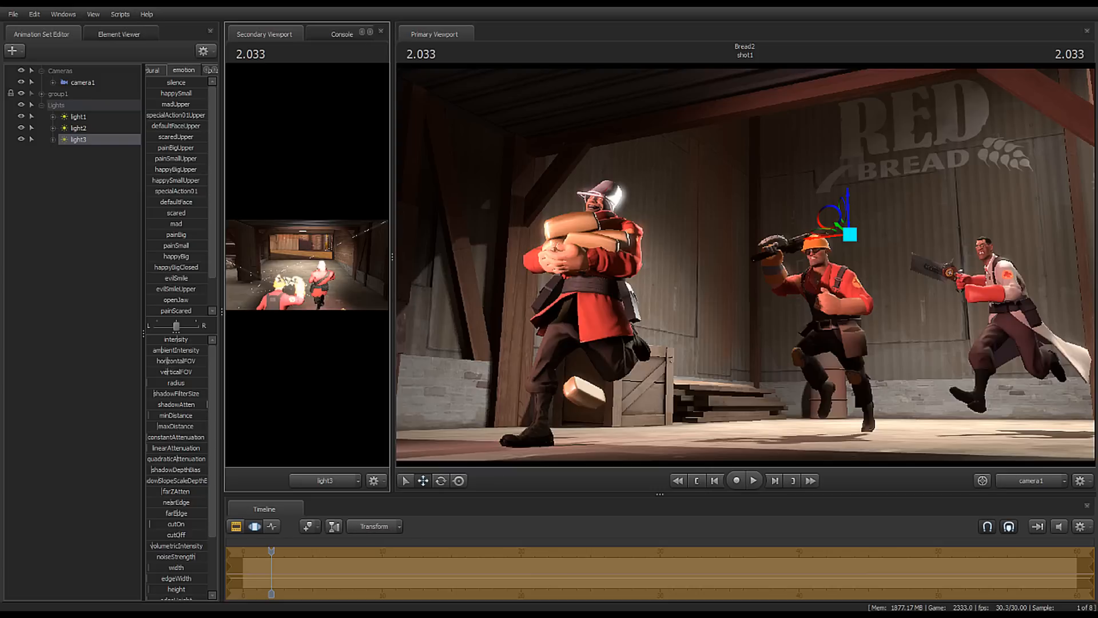
{"action": "left_click_drag", "start_coordinate": [307, 265], "coordinate": [311, 266]}
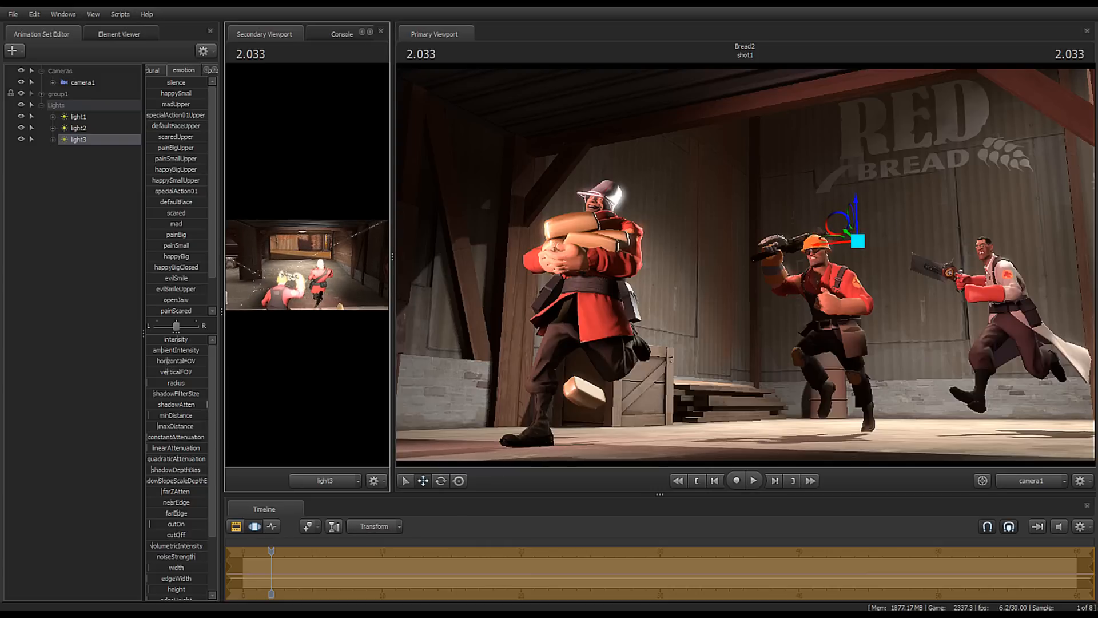
{"action": "left_click_drag", "start_coordinate": [858, 241], "coordinate": [852, 206]}
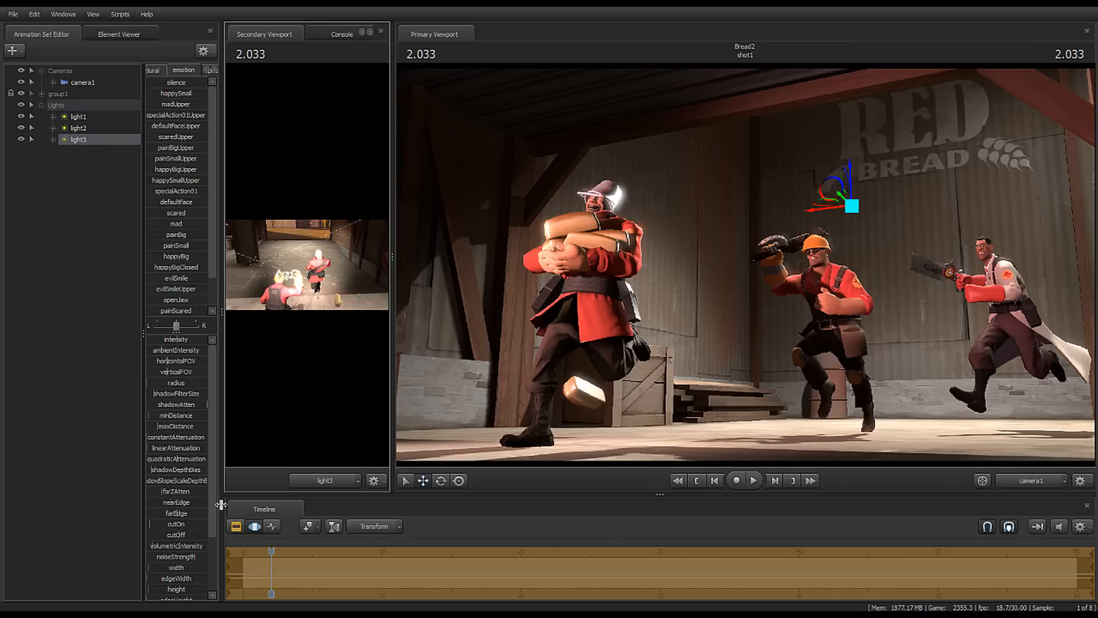
Step: Reduce light3's farZAtten so the rim light falls off sooner across the floor
{"action": "left_click", "coordinate": [161, 496]}
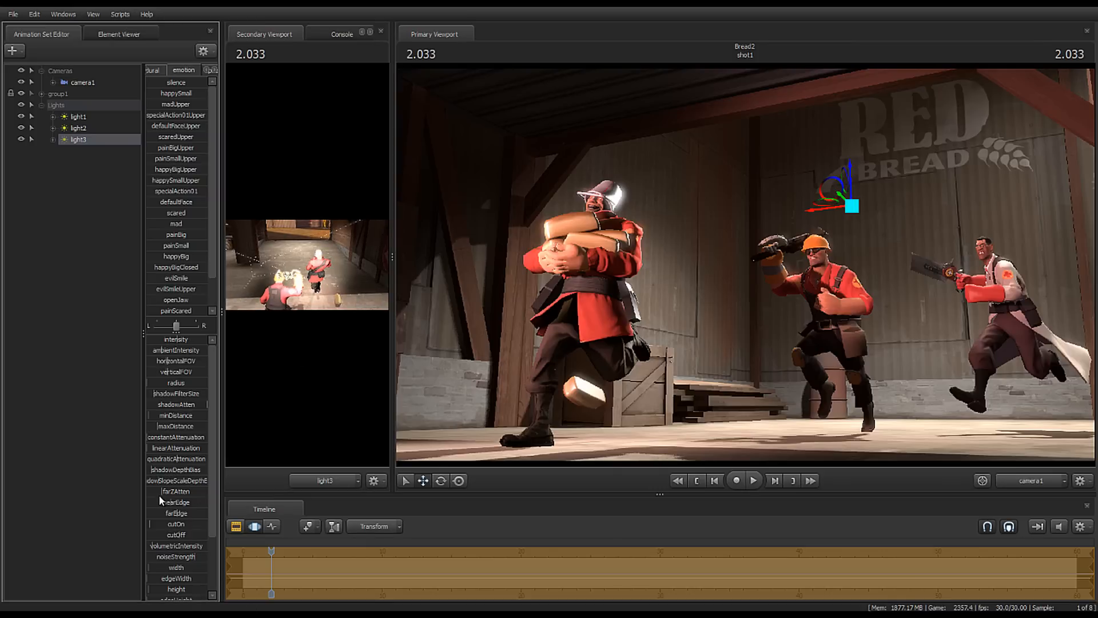
{"action": "left_click_drag", "start_coordinate": [155, 491], "coordinate": [147, 491]}
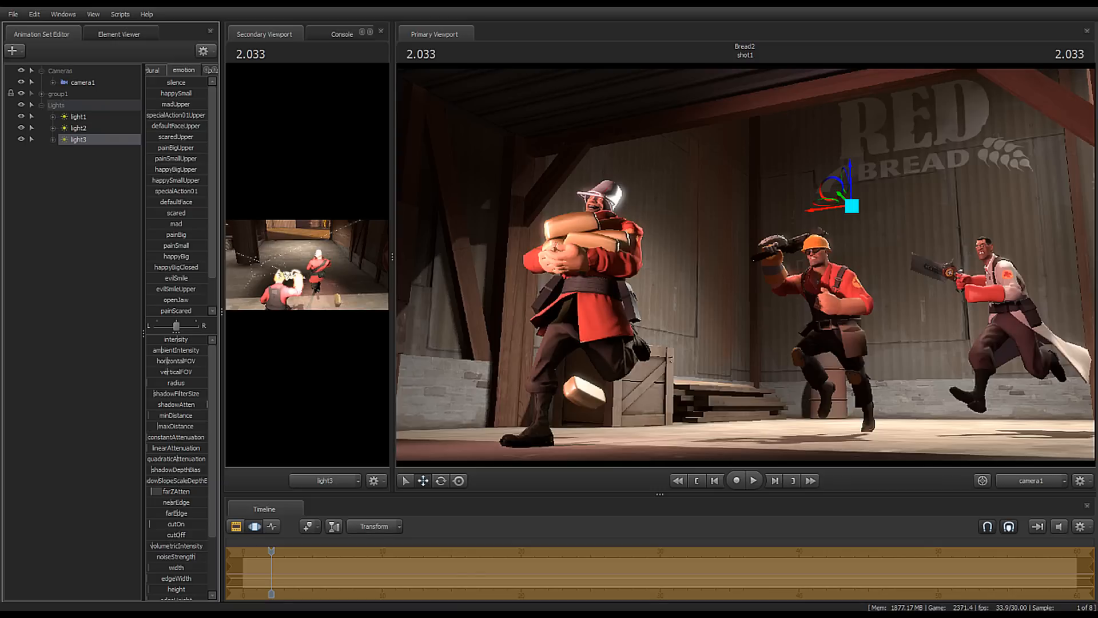
{"action": "left_click", "coordinate": [153, 493]}
{"action": "left_click_drag", "start_coordinate": [186, 492], "coordinate": [165, 493]}
{"action": "left_click", "coordinate": [452, 489]}
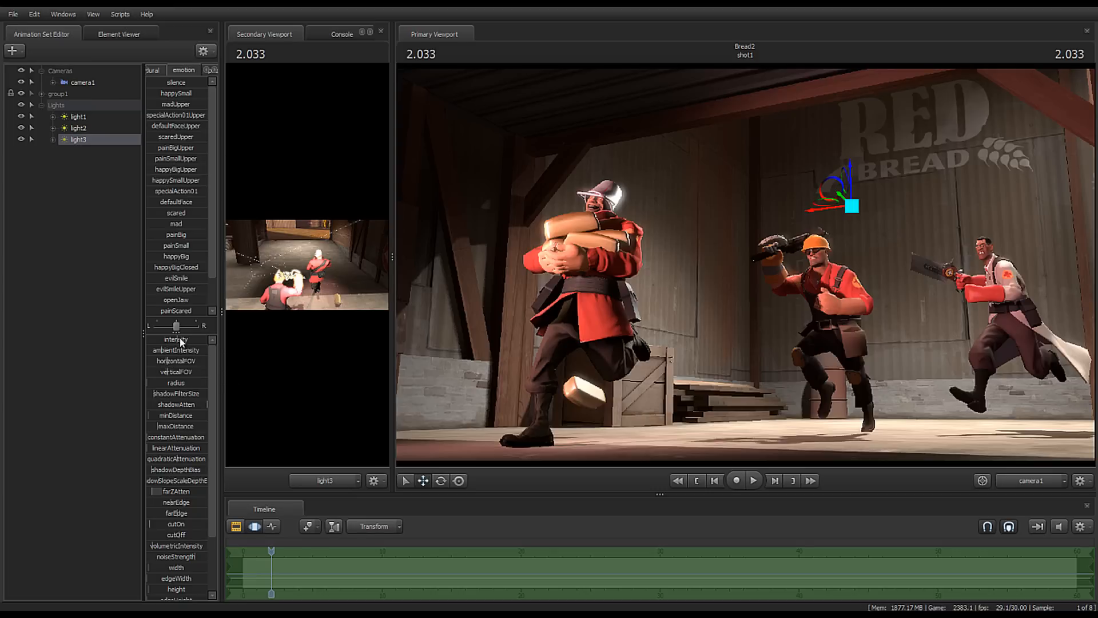
Step: Lower light3's intensity and soften its shadows by raising its radius and adjusting shadowFilterSize and shadowAtten
{"action": "left_click_drag", "start_coordinate": [180, 338], "coordinate": [164, 339]}
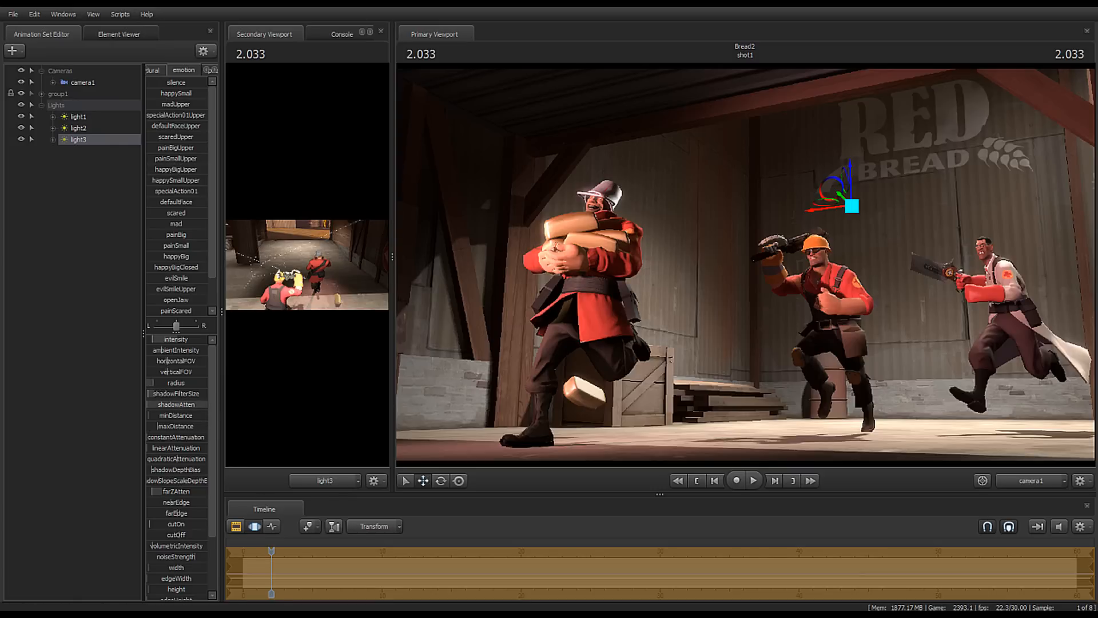
{"action": "key", "text": "F2"}
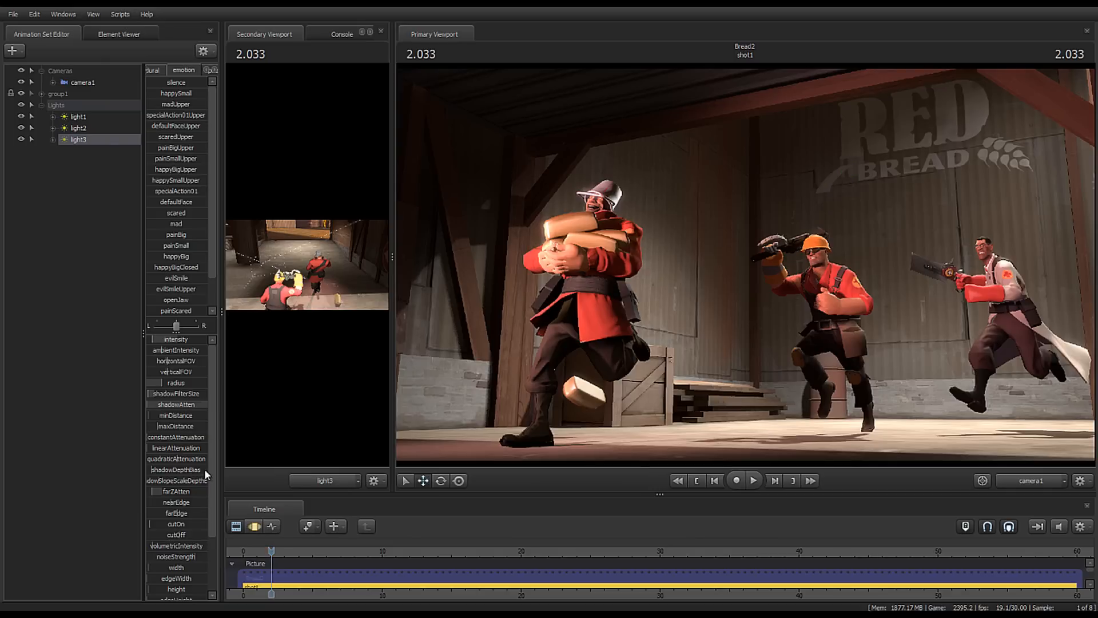
{"action": "key", "text": "F3"}
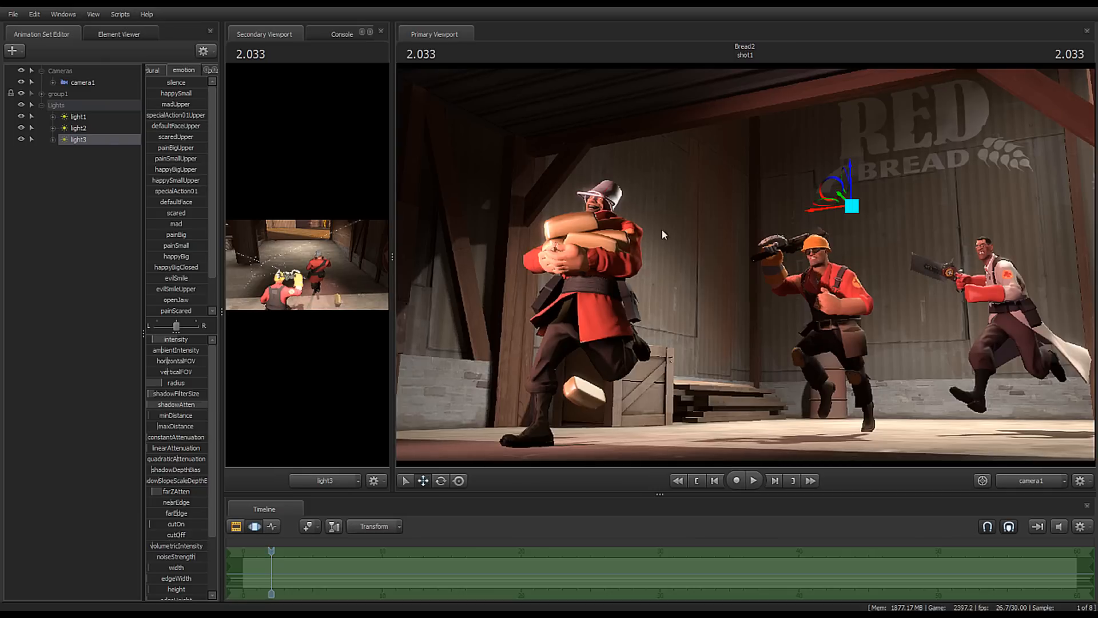
Step: Override the depth of field and motion blur samples to 128 each in the render settings and preview the refined shot
{"action": "right_click", "coordinate": [681, 219]}
{"action": "left_click", "coordinate": [715, 230]}
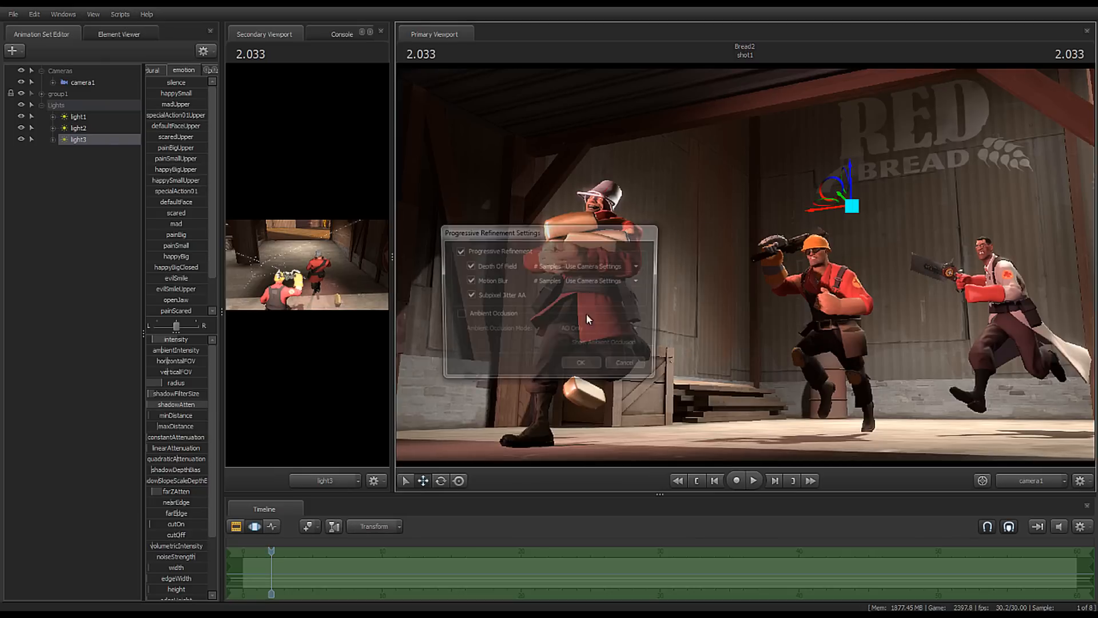
{"action": "left_click", "coordinate": [578, 265]}
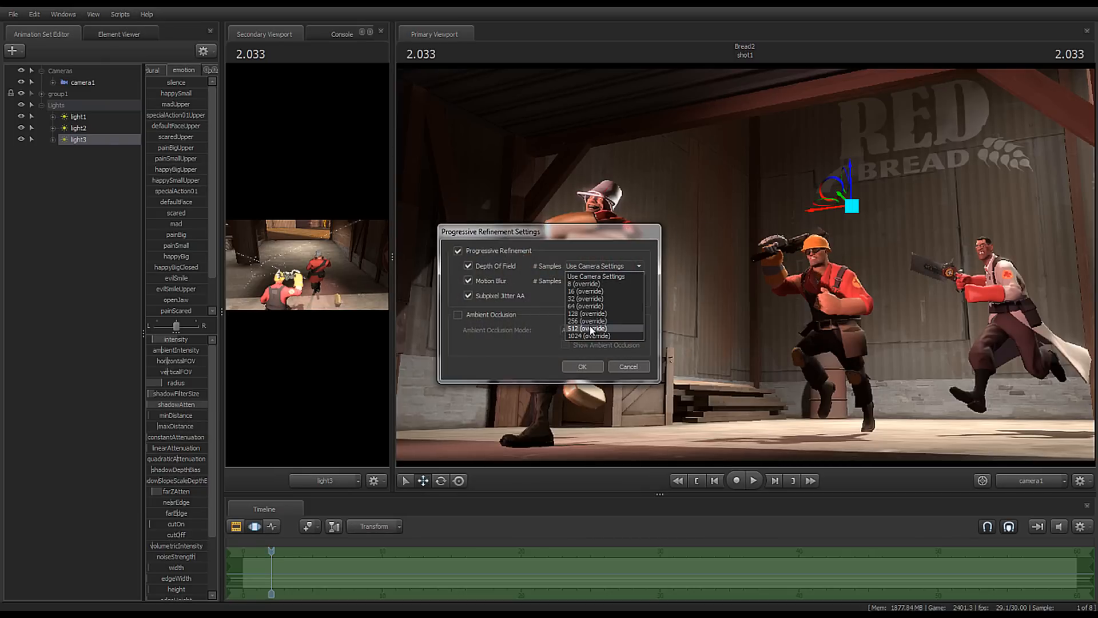
{"action": "left_click", "coordinate": [587, 313]}
{"action": "left_click", "coordinate": [592, 280]}
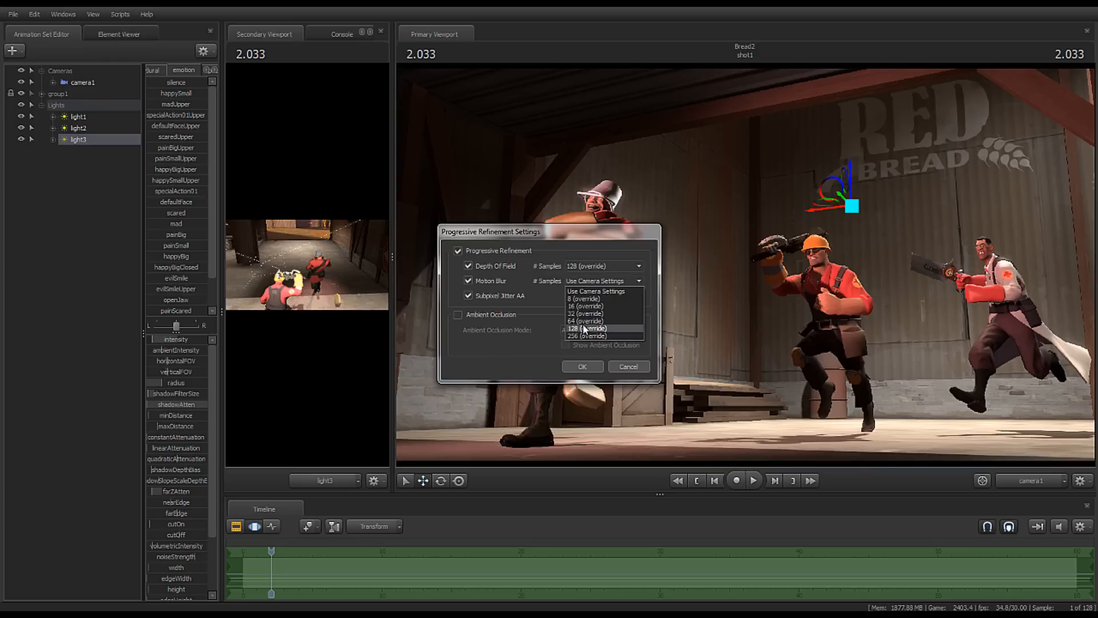
{"action": "left_click", "coordinate": [585, 328]}
{"action": "left_click", "coordinate": [582, 366]}
{"action": "key", "text": "F2"}
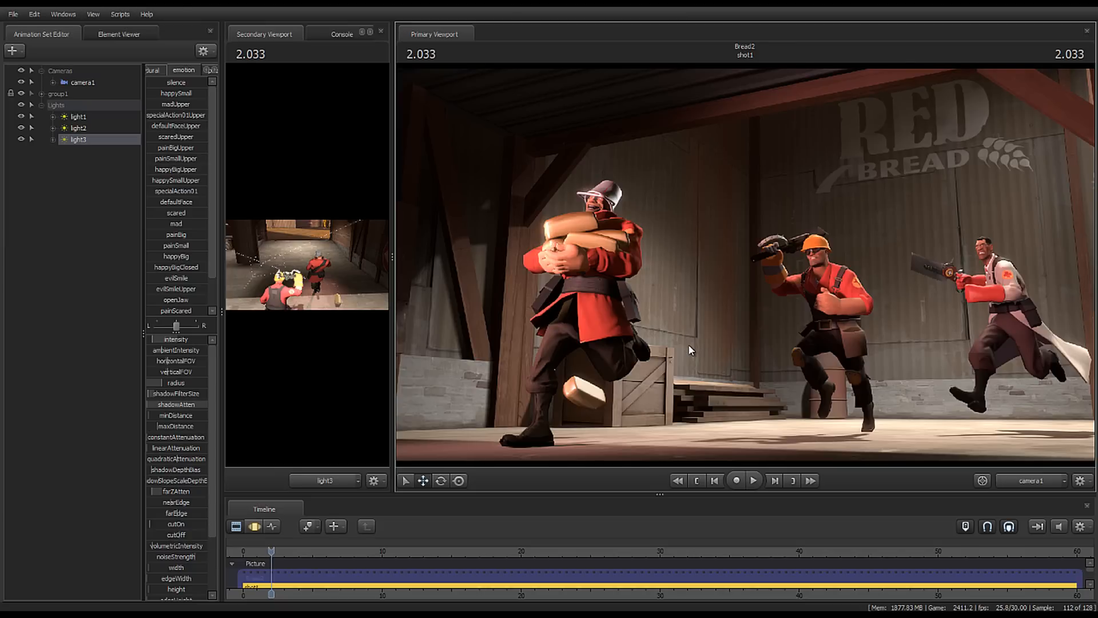
{"action": "key", "text": "F3"}
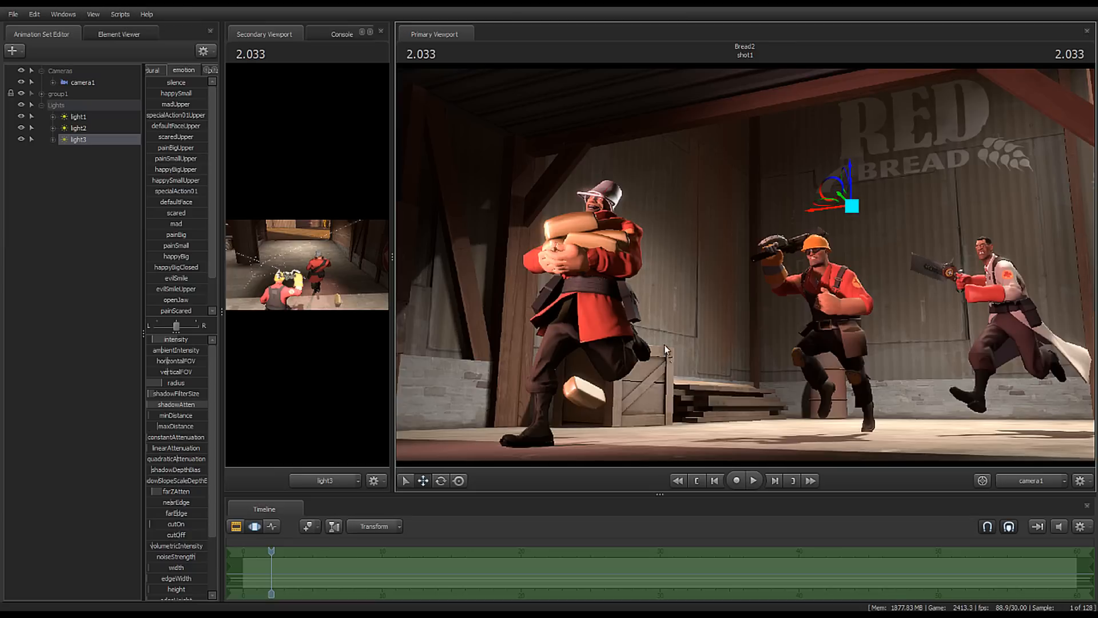
Step: Enlarge the secondary viewport, switch it to the Work Camera and fly around the characters to examine the lighting and shadows
{"action": "left_click_drag", "start_coordinate": [393, 256], "coordinate": [881, 346]}
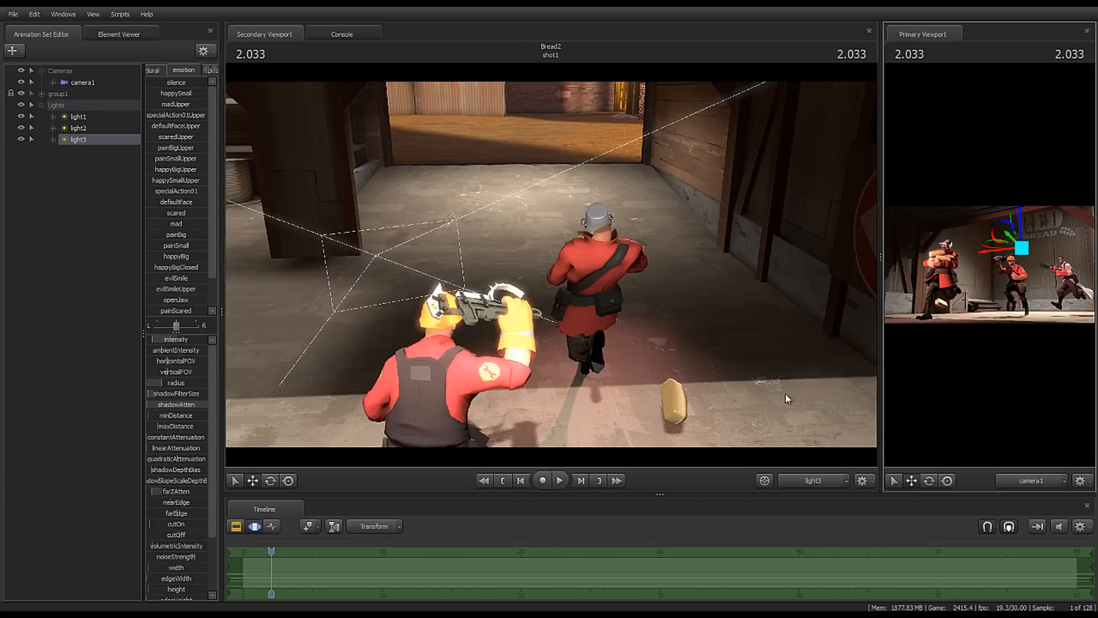
{"action": "left_click_drag", "start_coordinate": [552, 252], "coordinate": [598, 280]}
{"action": "left_click", "coordinate": [793, 483], "text": "ctrl"}
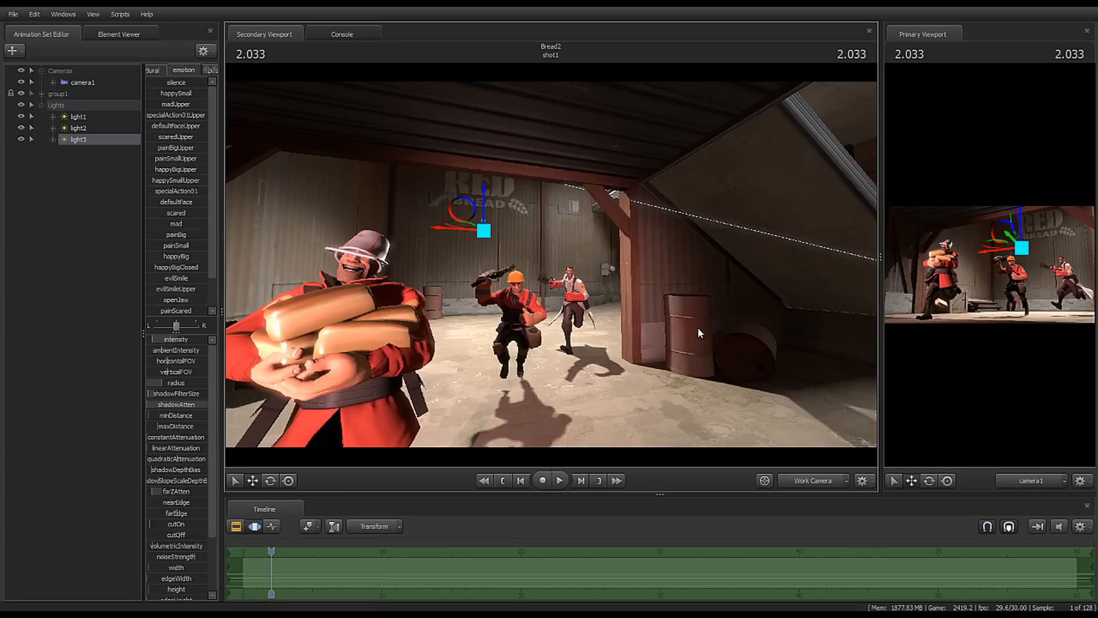
{"action": "key", "text": "w"}
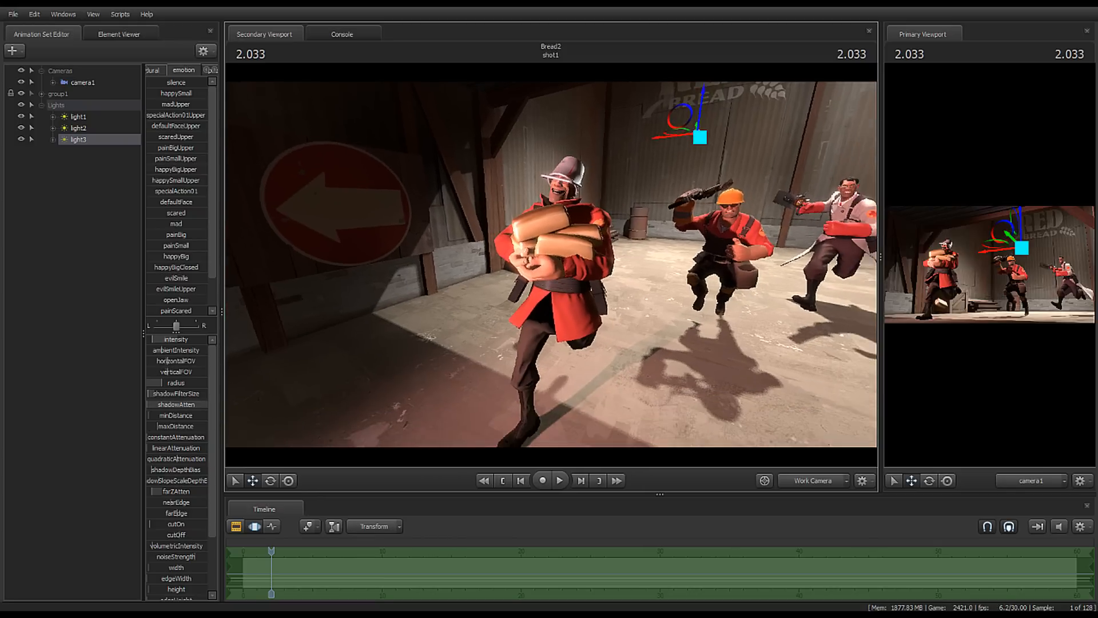
{"action": "key", "text": "a"}
{"action": "mouse_move", "coordinate": [551, 264]}
{"action": "left_mouse_down"}
{"action": "mouse_move", "coordinate": [626, 253]}
{"action": "mouse_move", "coordinate": [559, 264]}
{"action": "mouse_move", "coordinate": [534, 250]}
{"action": "mouse_move", "coordinate": [551, 263]}
{"action": "left_mouse_up"}
{"action": "key", "text": "a"}
{"action": "key", "text": "d"}
{"action": "key", "text": "d"}
{"action": "key", "text": "d"}
{"action": "key", "text": "w"}
{"action": "key", "text": "d"}
{"action": "key", "text": "d"}
{"action": "key", "text": "w"}
{"action": "key", "text": "w"}
{"action": "key", "text": "s"}
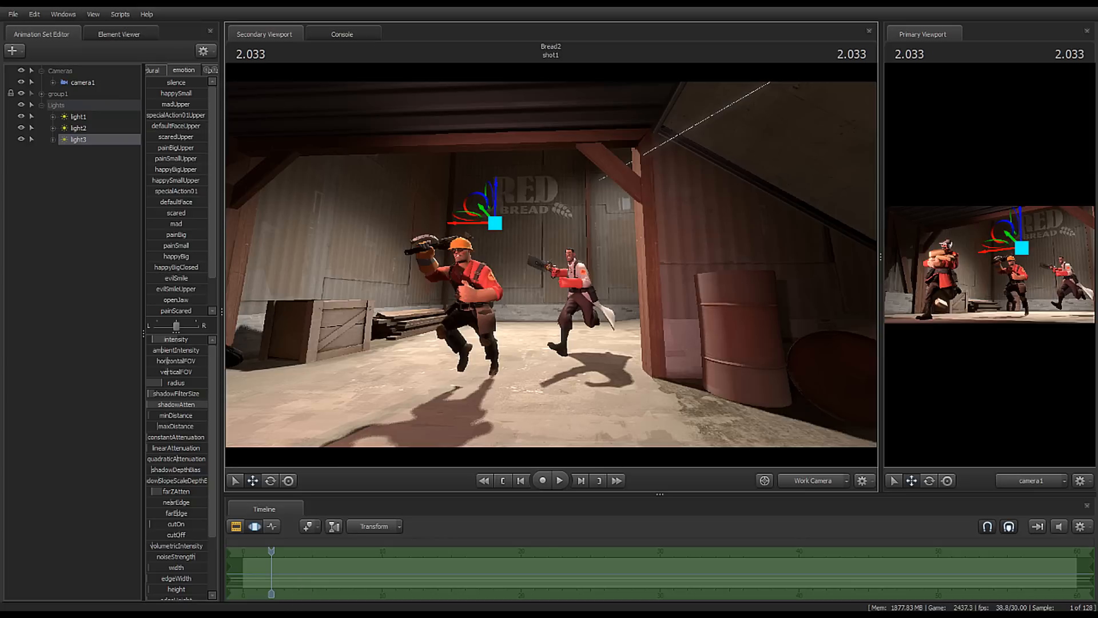
{"action": "left_click", "coordinate": [300, 600]}
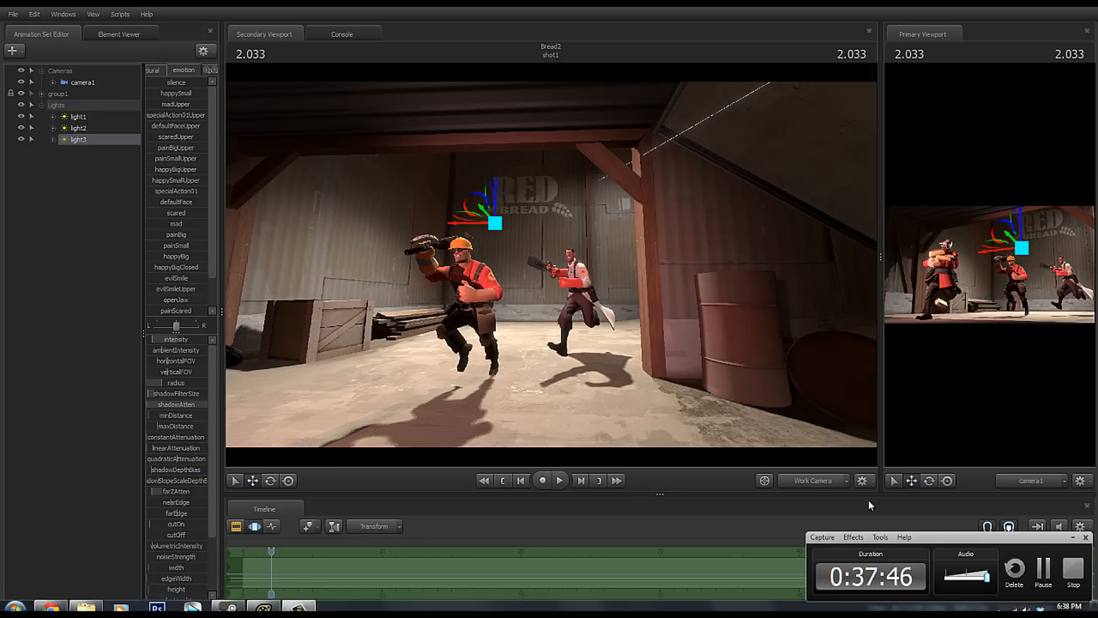
{"action": "left_click", "coordinate": [1074, 538]}
{"action": "left_click_drag", "start_coordinate": [629, 311], "coordinate": [590, 326]}
{"action": "key", "text": "z"}
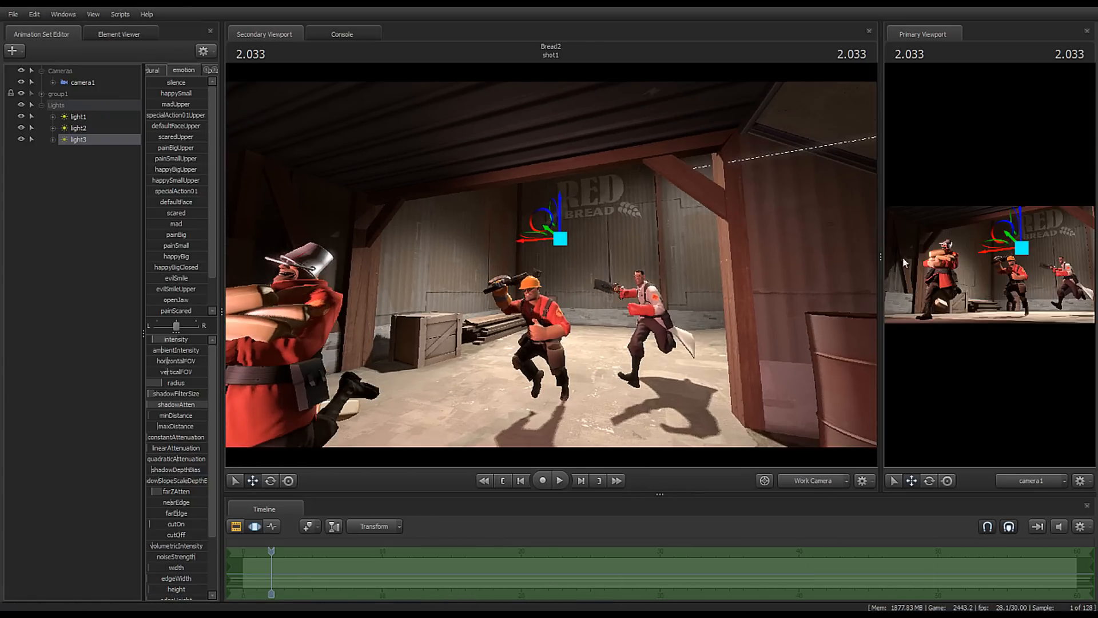
Step: Enlarge the primary viewport and enable ambient occlusion in AO Only mode with Show Ambient Occlusion turned on
{"action": "left_click_drag", "start_coordinate": [877, 260], "coordinate": [304, 294]}
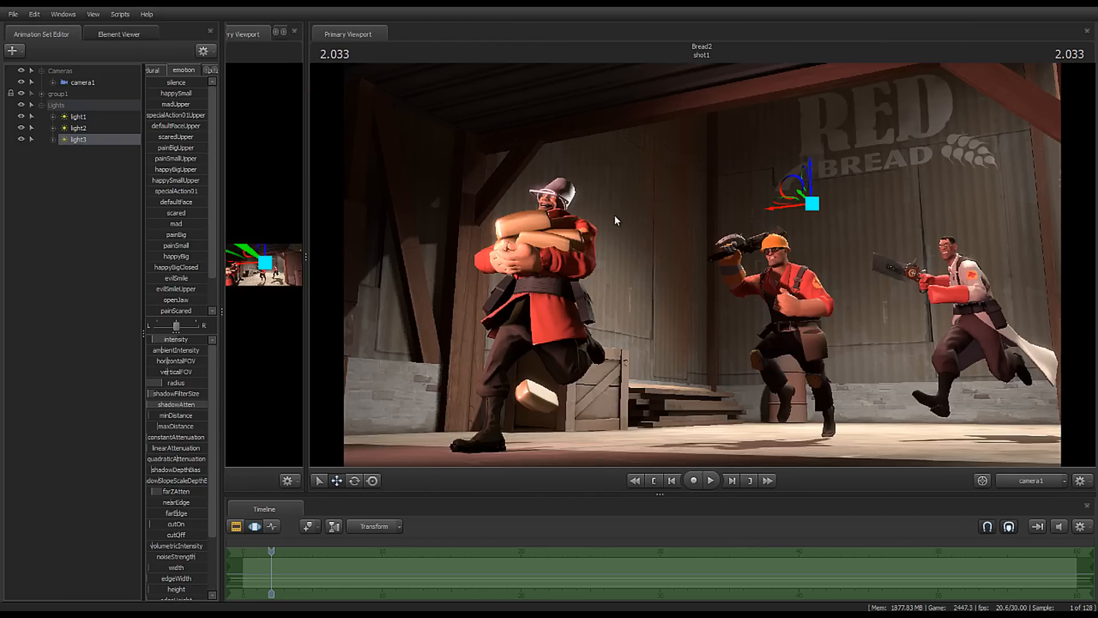
{"action": "right_click", "coordinate": [619, 176]}
{"action": "left_click", "coordinate": [630, 178]}
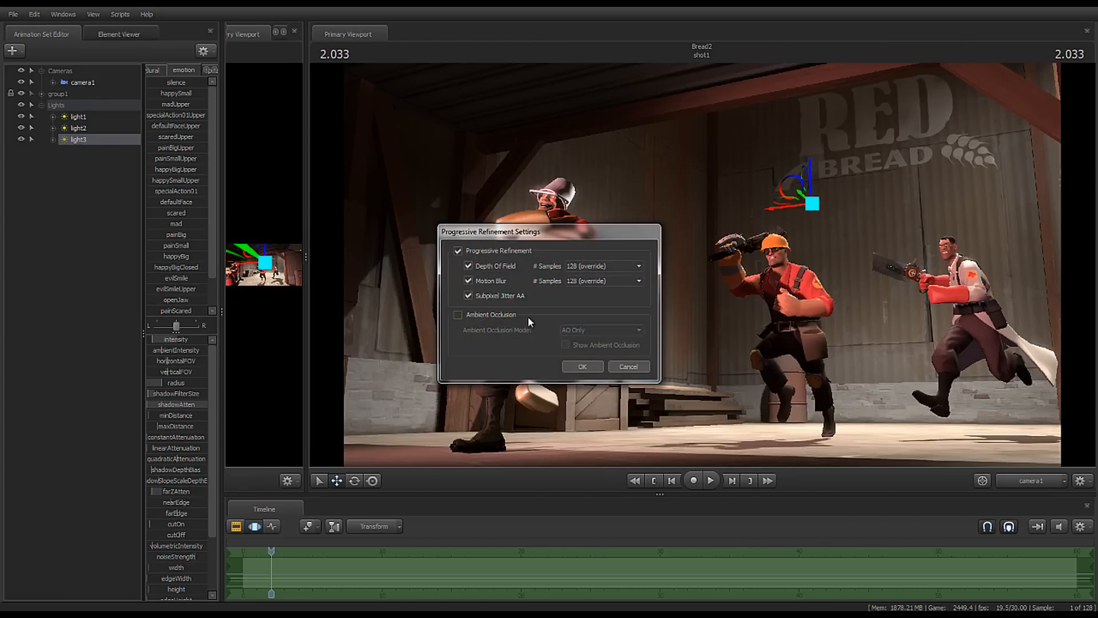
{"action": "left_click", "coordinate": [488, 315]}
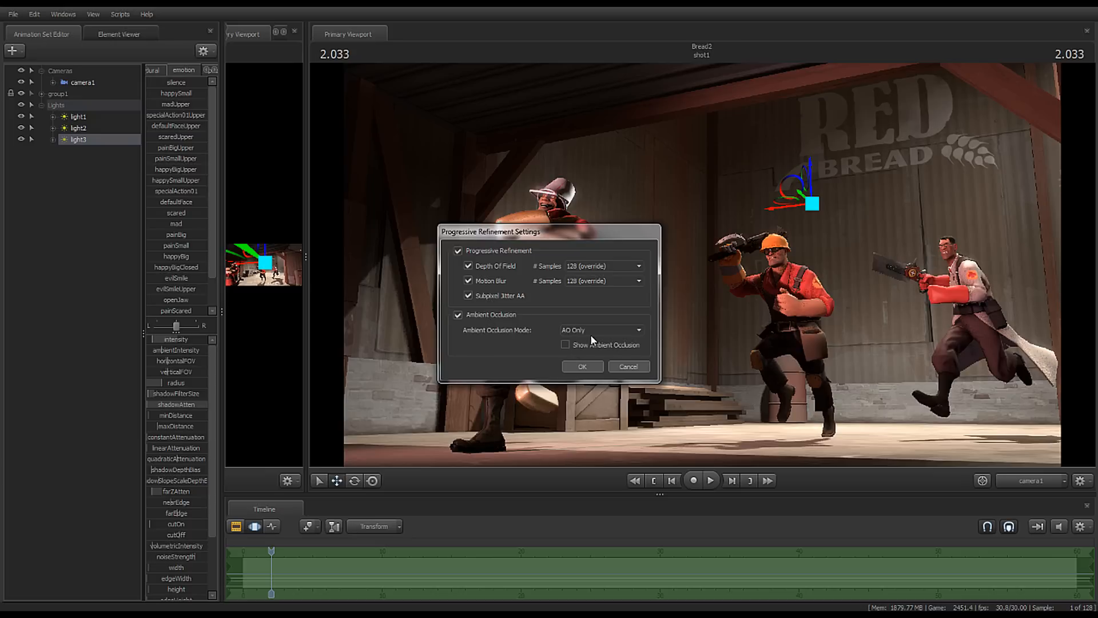
{"action": "left_click", "coordinate": [592, 343]}
{"action": "left_click", "coordinate": [582, 366]}
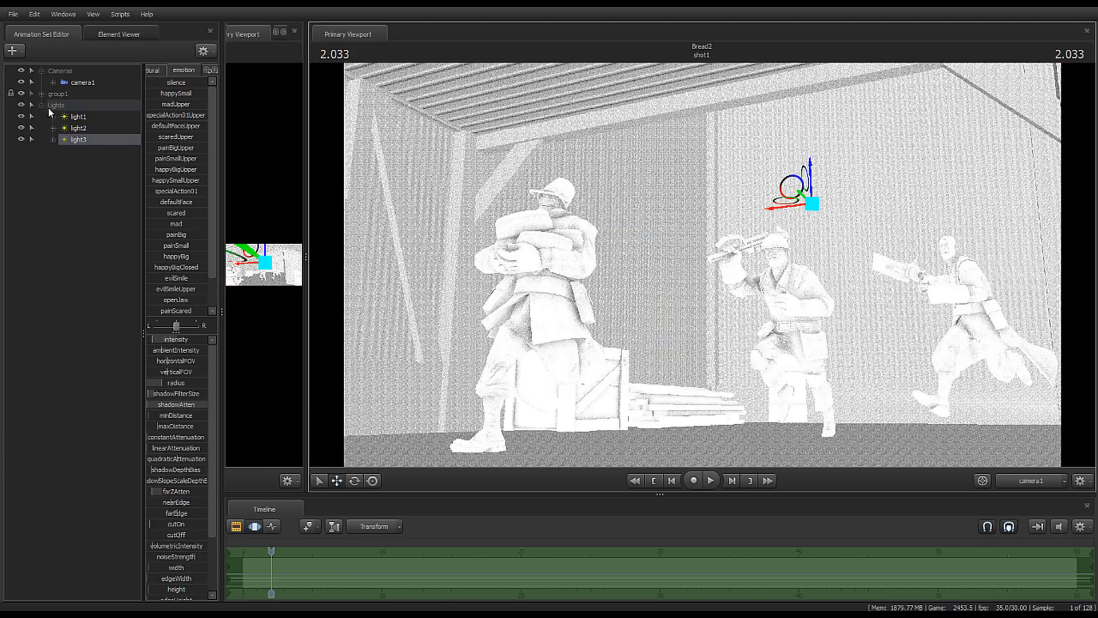
{"action": "left_click", "coordinate": [85, 83]}
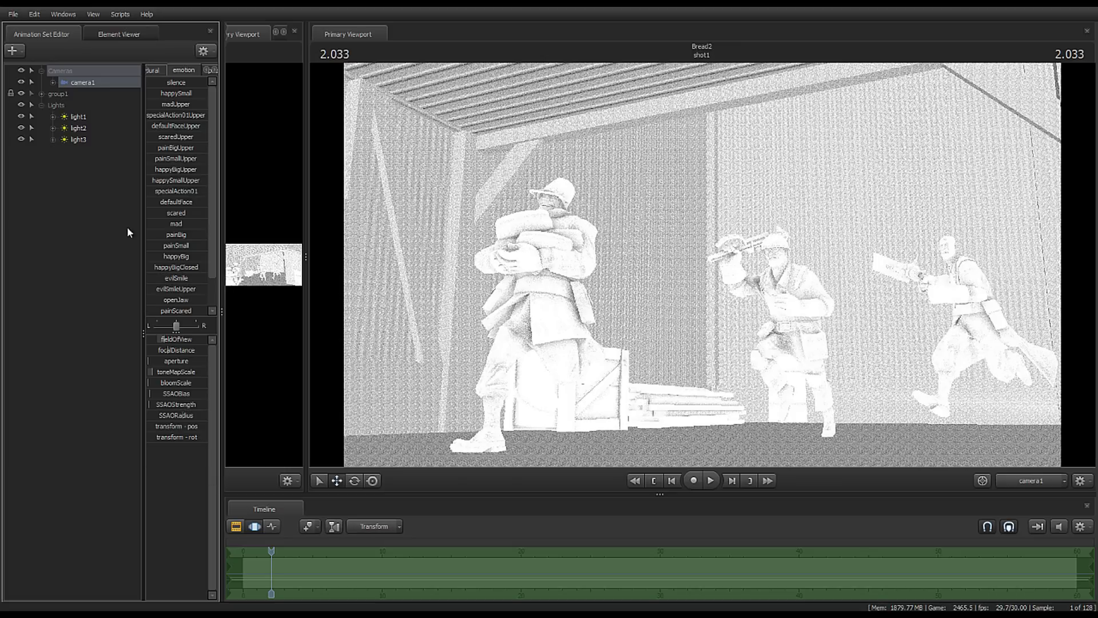
{"action": "left_click", "coordinate": [41, 93]}
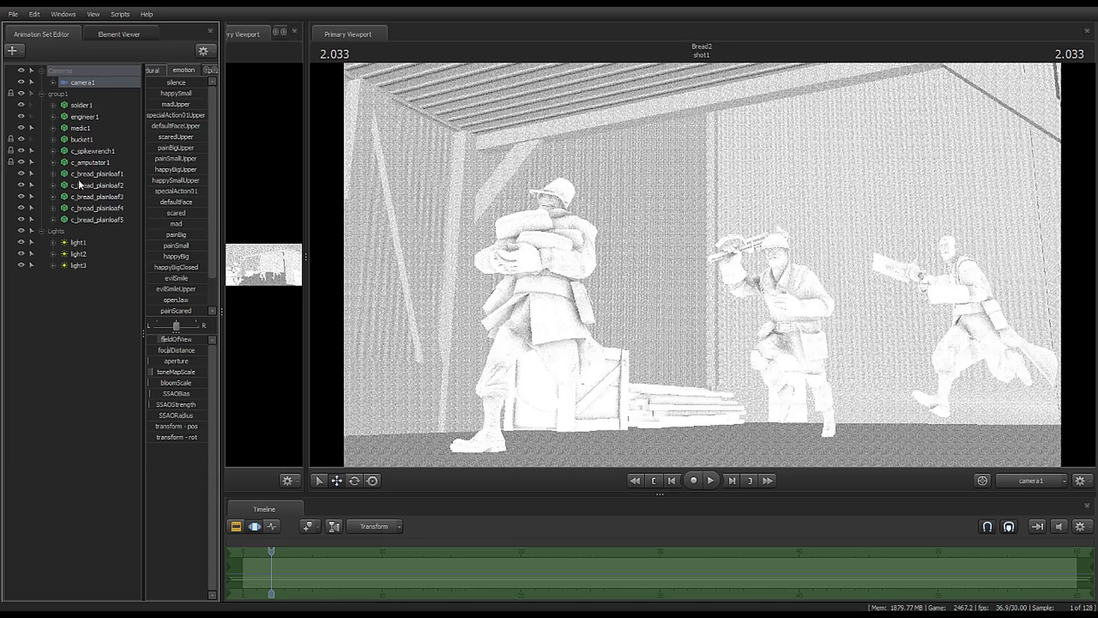
{"action": "left_click", "coordinate": [73, 131]}
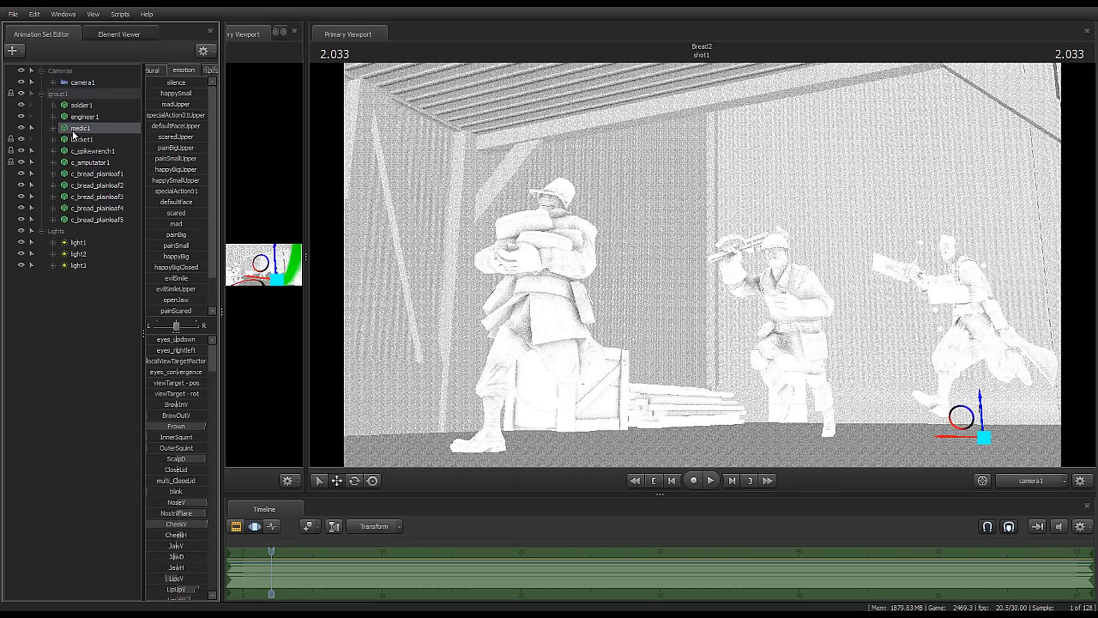
{"action": "left_click", "coordinate": [40, 94]}
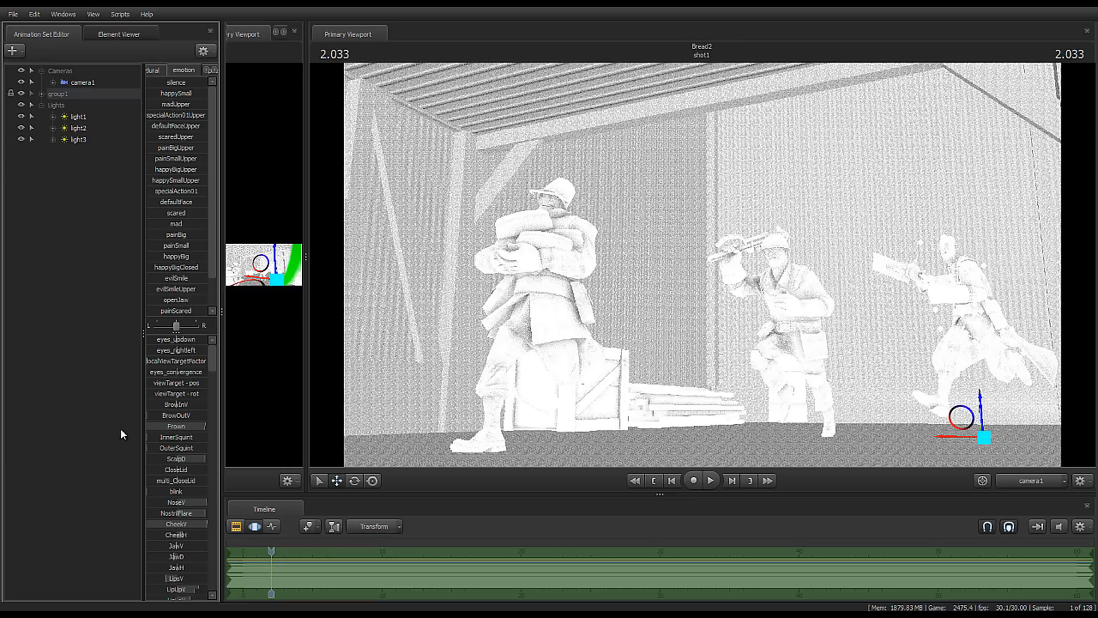
Step: Raise camera1's SSAOBias and SSAOStrength, fine-tune its SSAORadius and preview the refined ambient occlusion pass
{"action": "left_click", "coordinate": [96, 82]}
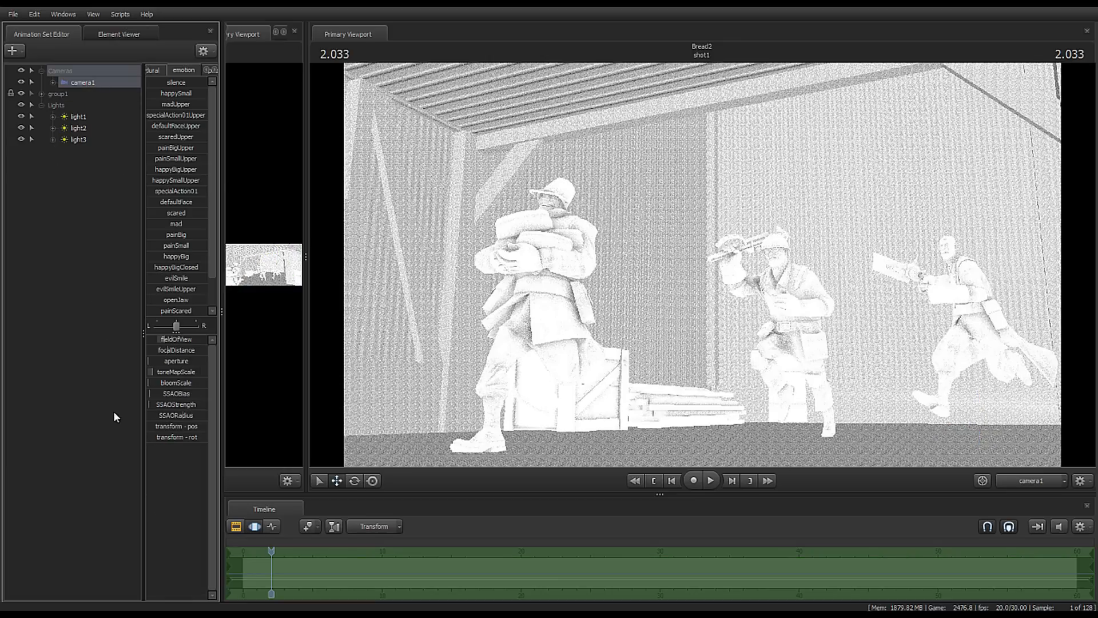
{"action": "left_click", "coordinate": [163, 395]}
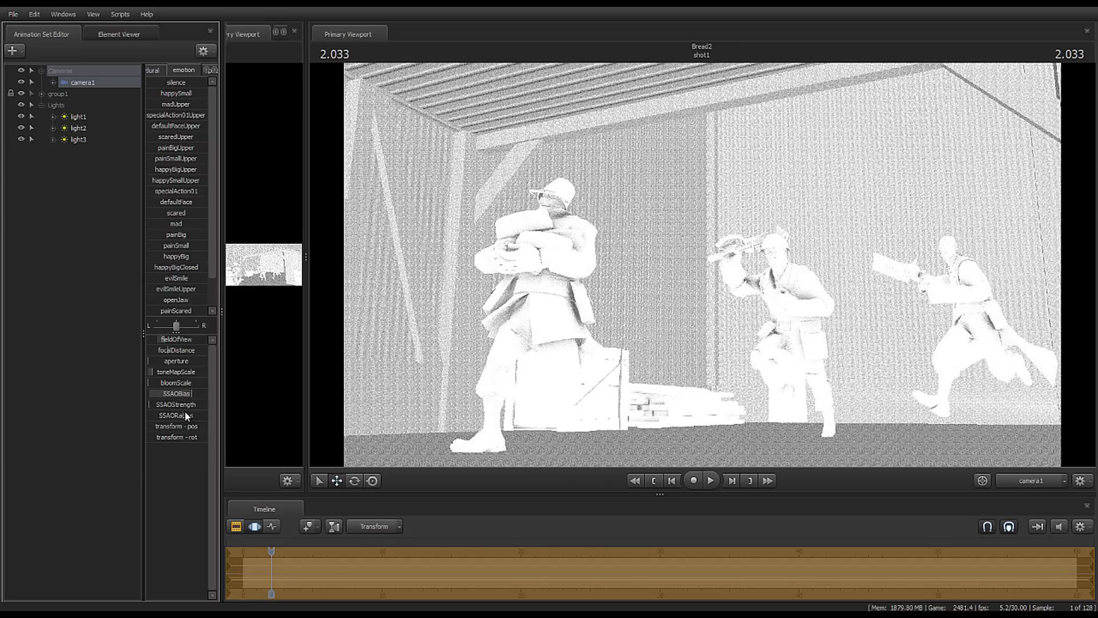
{"action": "left_click_drag", "start_coordinate": [161, 404], "coordinate": [179, 406]}
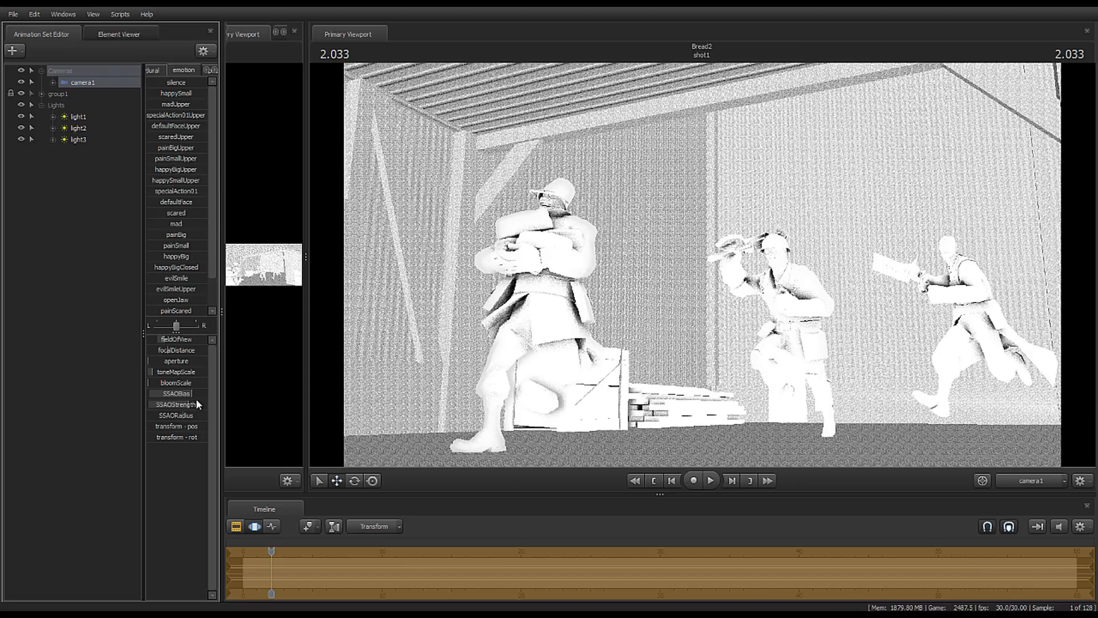
{"action": "mouse_move", "coordinate": [192, 394]}
{"action": "left_mouse_down"}
{"action": "mouse_move", "coordinate": [175, 394]}
{"action": "mouse_move", "coordinate": [191, 394]}
{"action": "mouse_move", "coordinate": [176, 394]}
{"action": "mouse_move", "coordinate": [188, 394]}
{"action": "mouse_move", "coordinate": [182, 415]}
{"action": "mouse_move", "coordinate": [162, 416]}
{"action": "mouse_move", "coordinate": [189, 415]}
{"action": "left_mouse_up"}
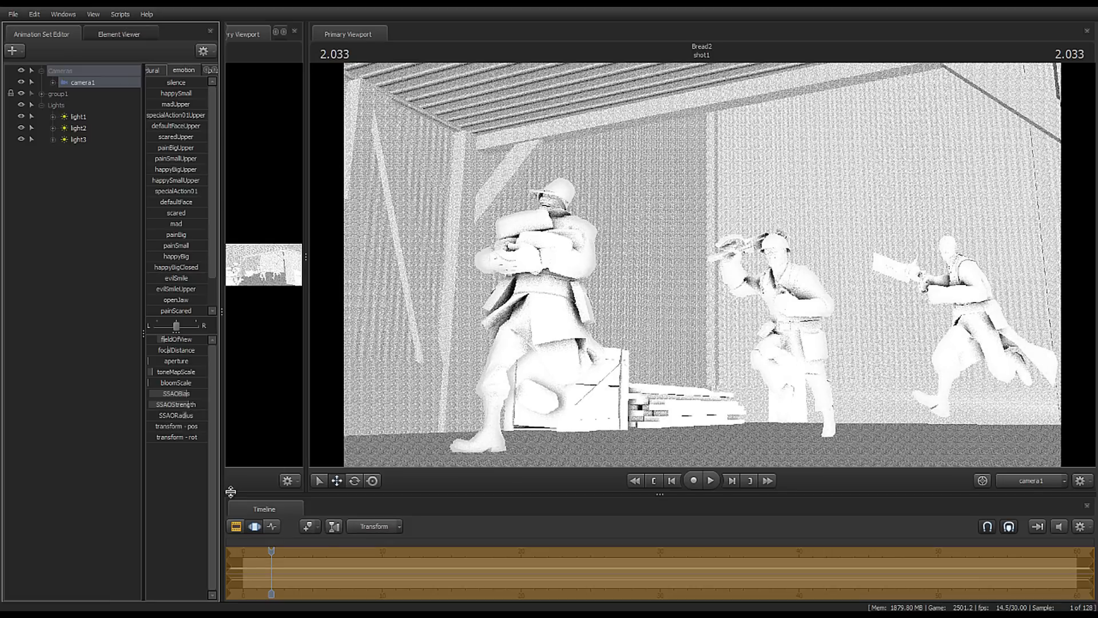
{"action": "left_click", "coordinate": [236, 527]}
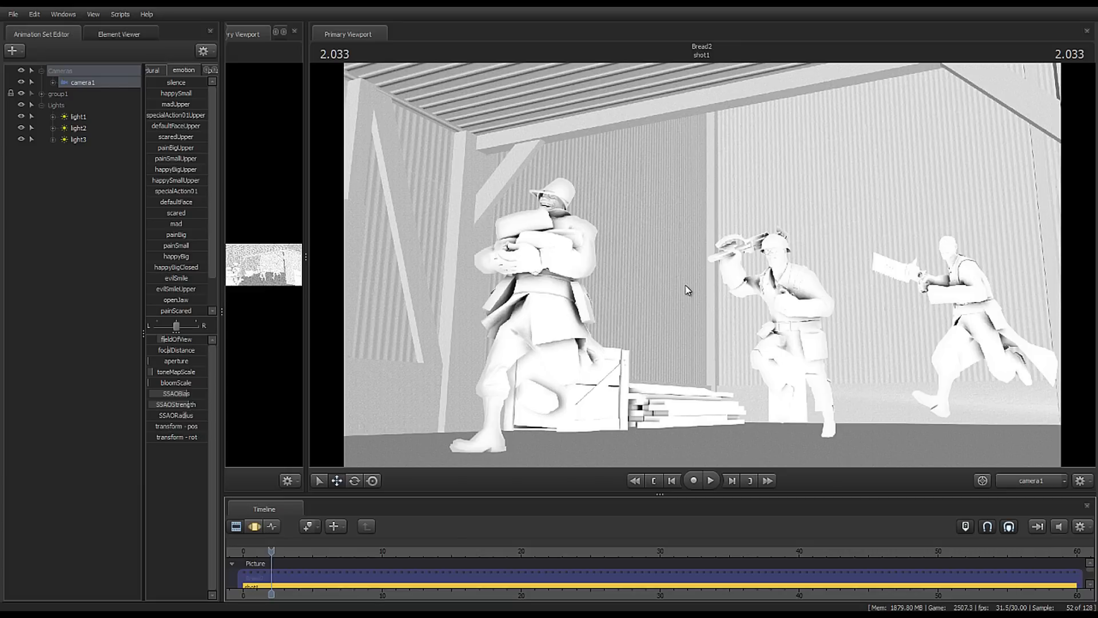
Step: Turn off Show Ambient Occlusion in the render settings while keeping ambient occlusion enabled
{"action": "right_click", "coordinate": [614, 208]}
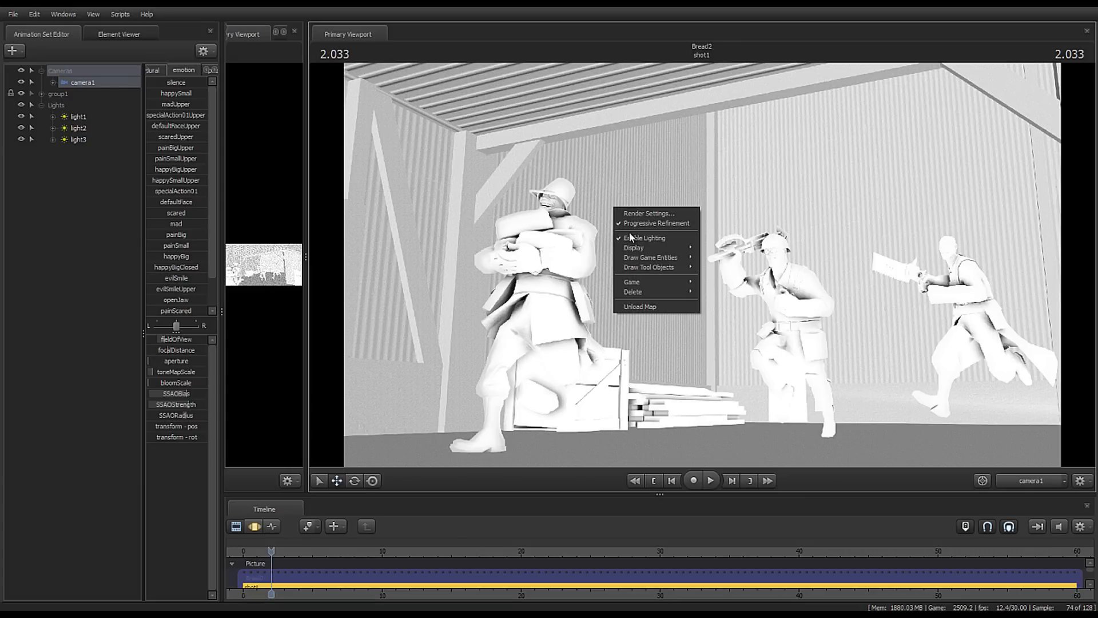
{"action": "left_click", "coordinate": [636, 211]}
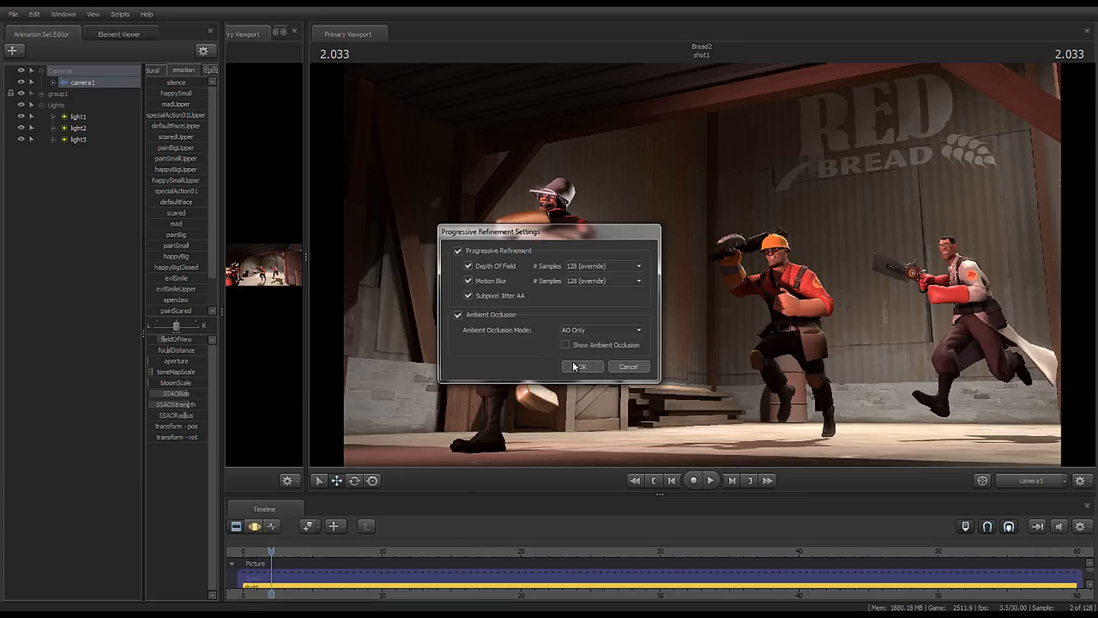
{"action": "left_click", "coordinate": [572, 364]}
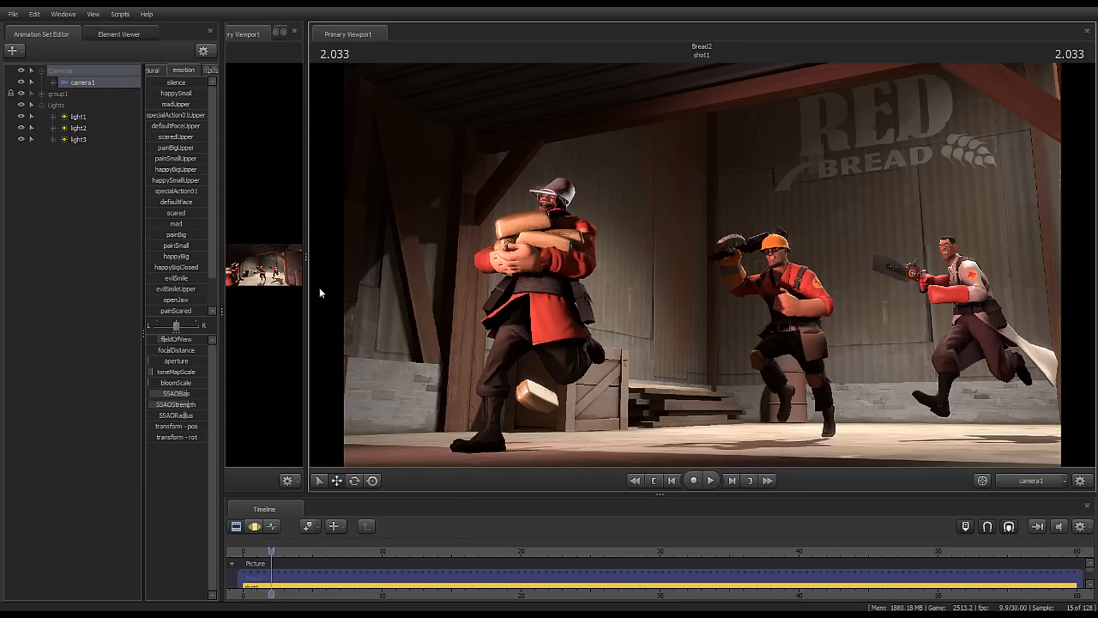